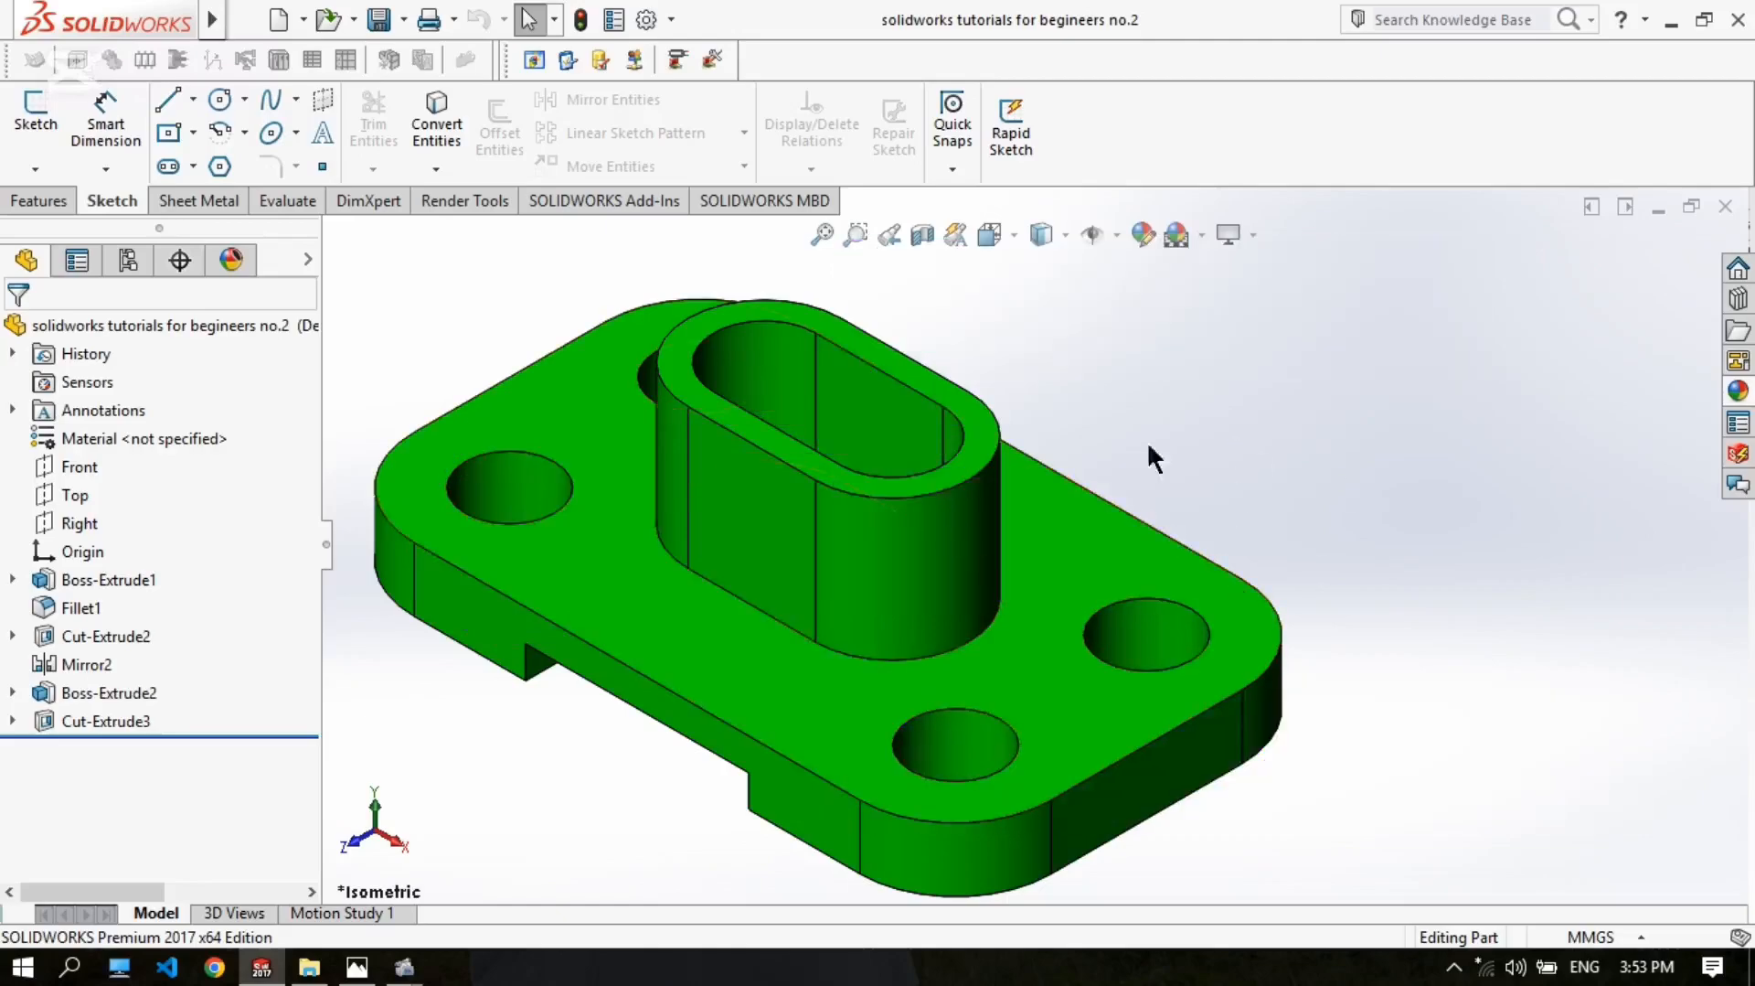
Step: Look over the dimensioned reference drawing tutorial 2.jpg and close the finished example part
click(356, 966)
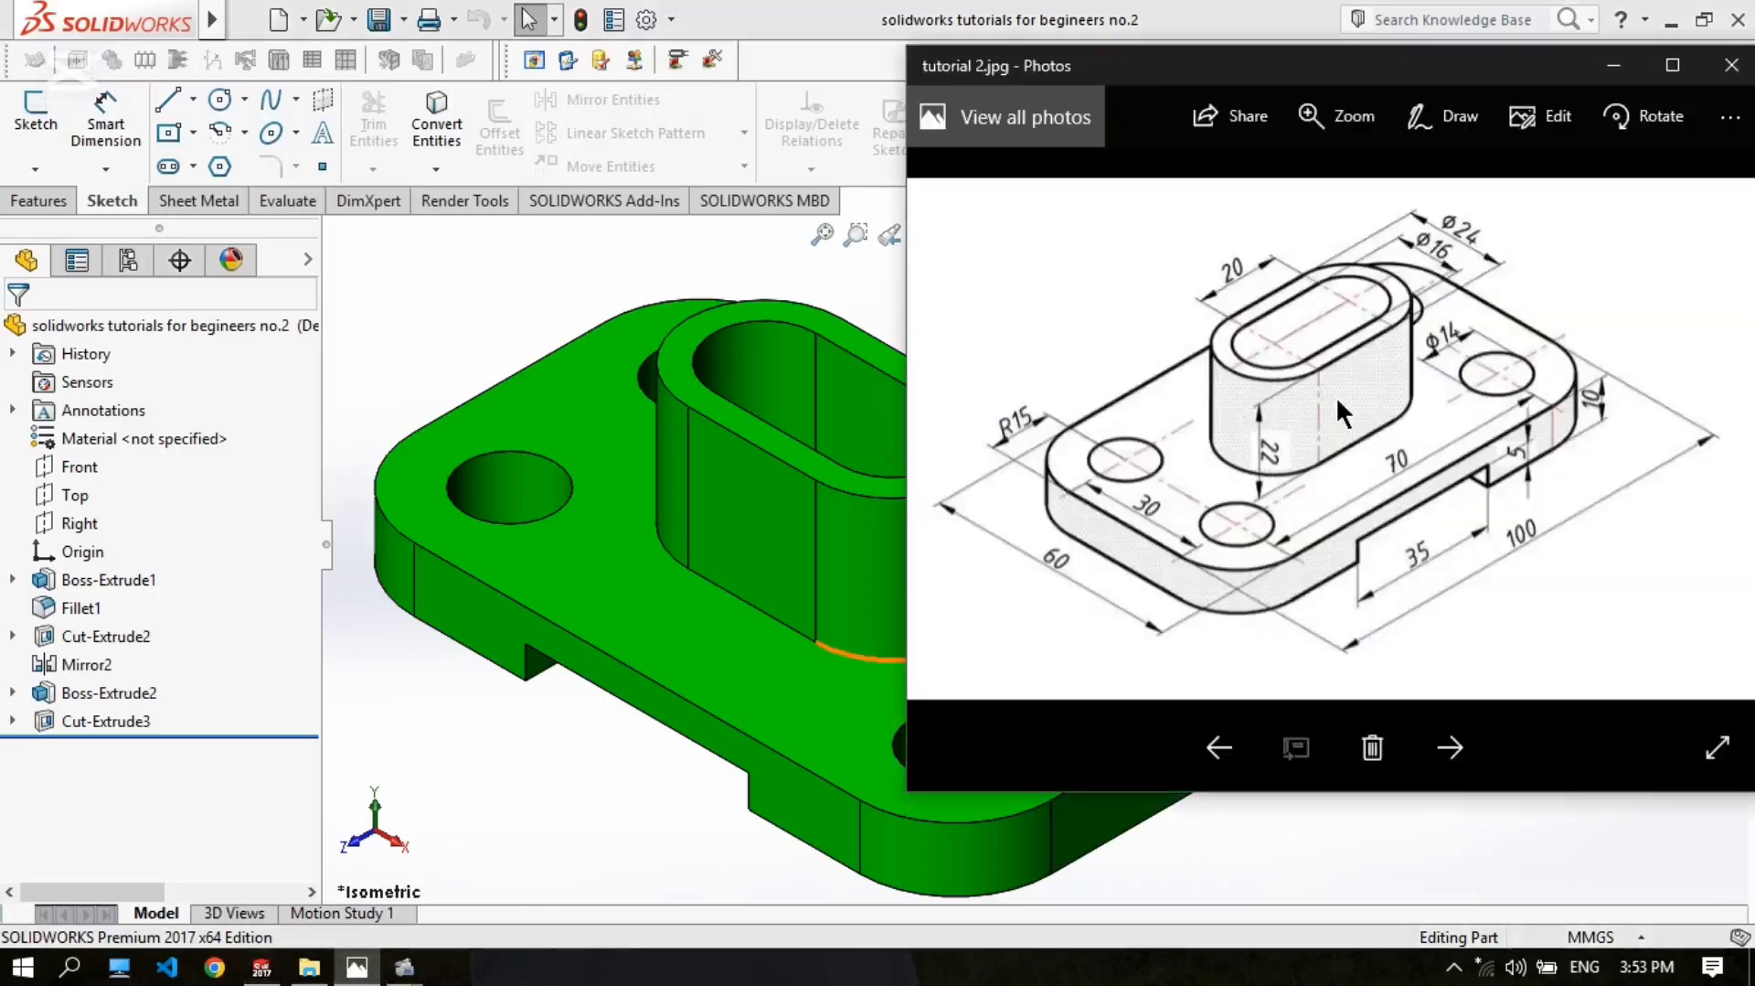
click(458, 295)
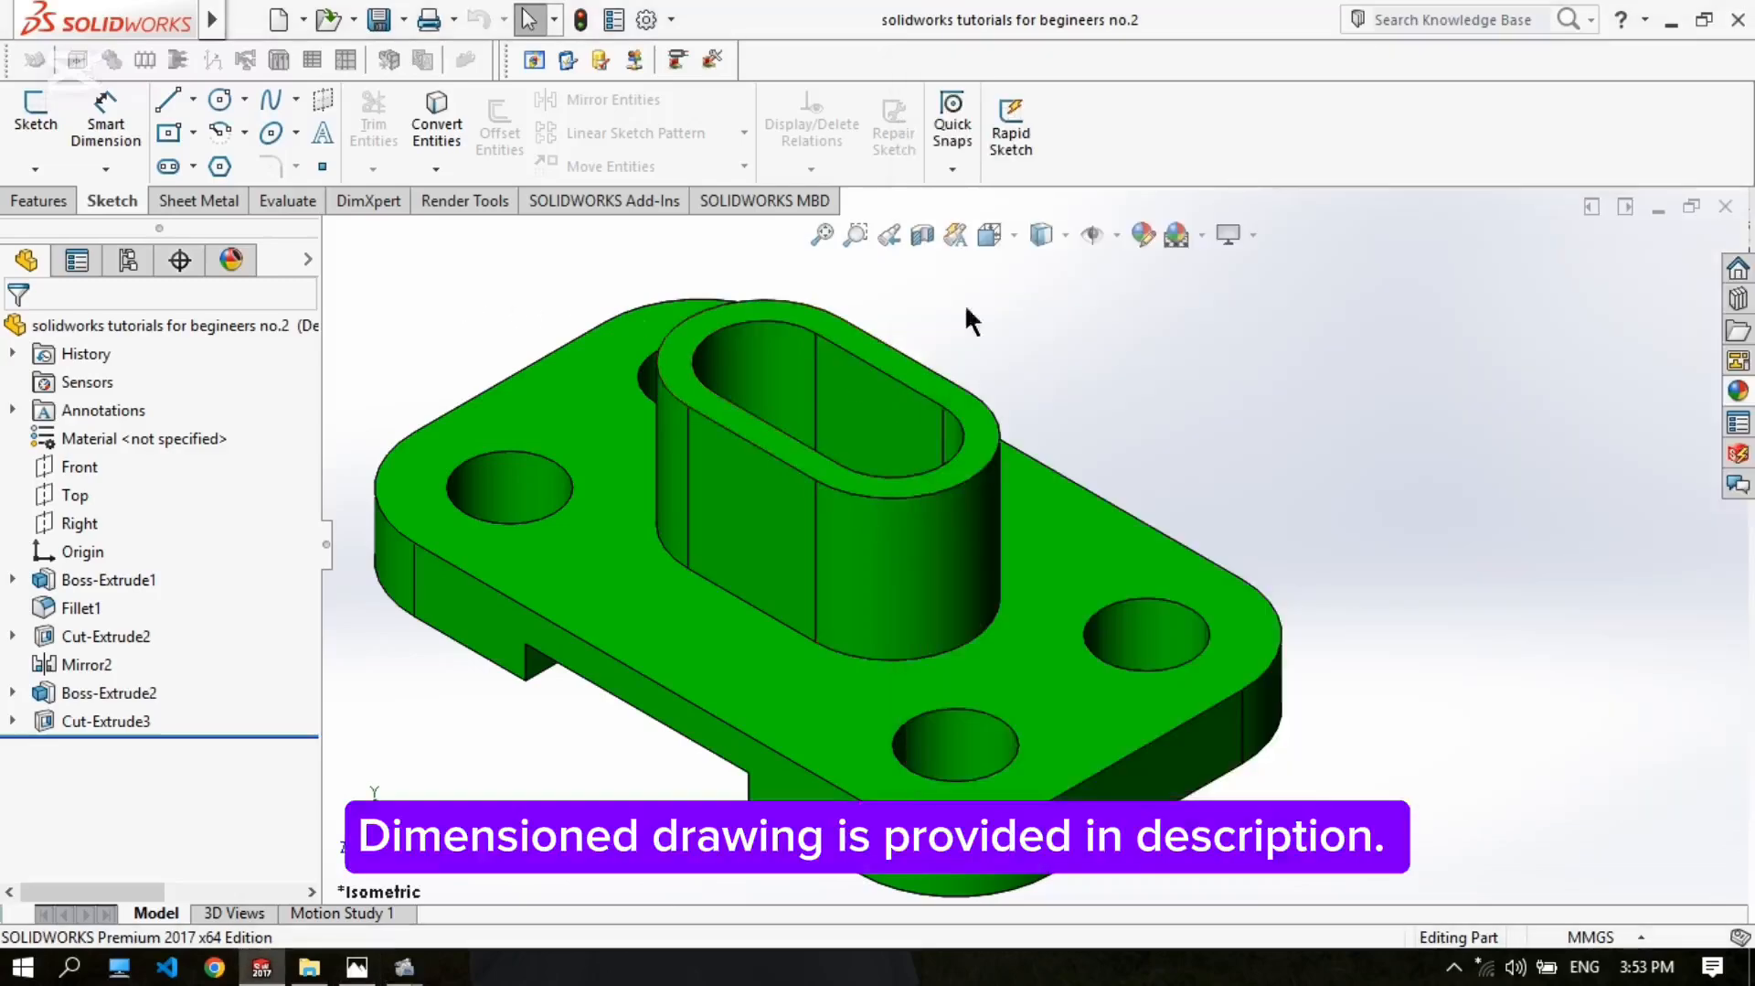
click(1726, 207)
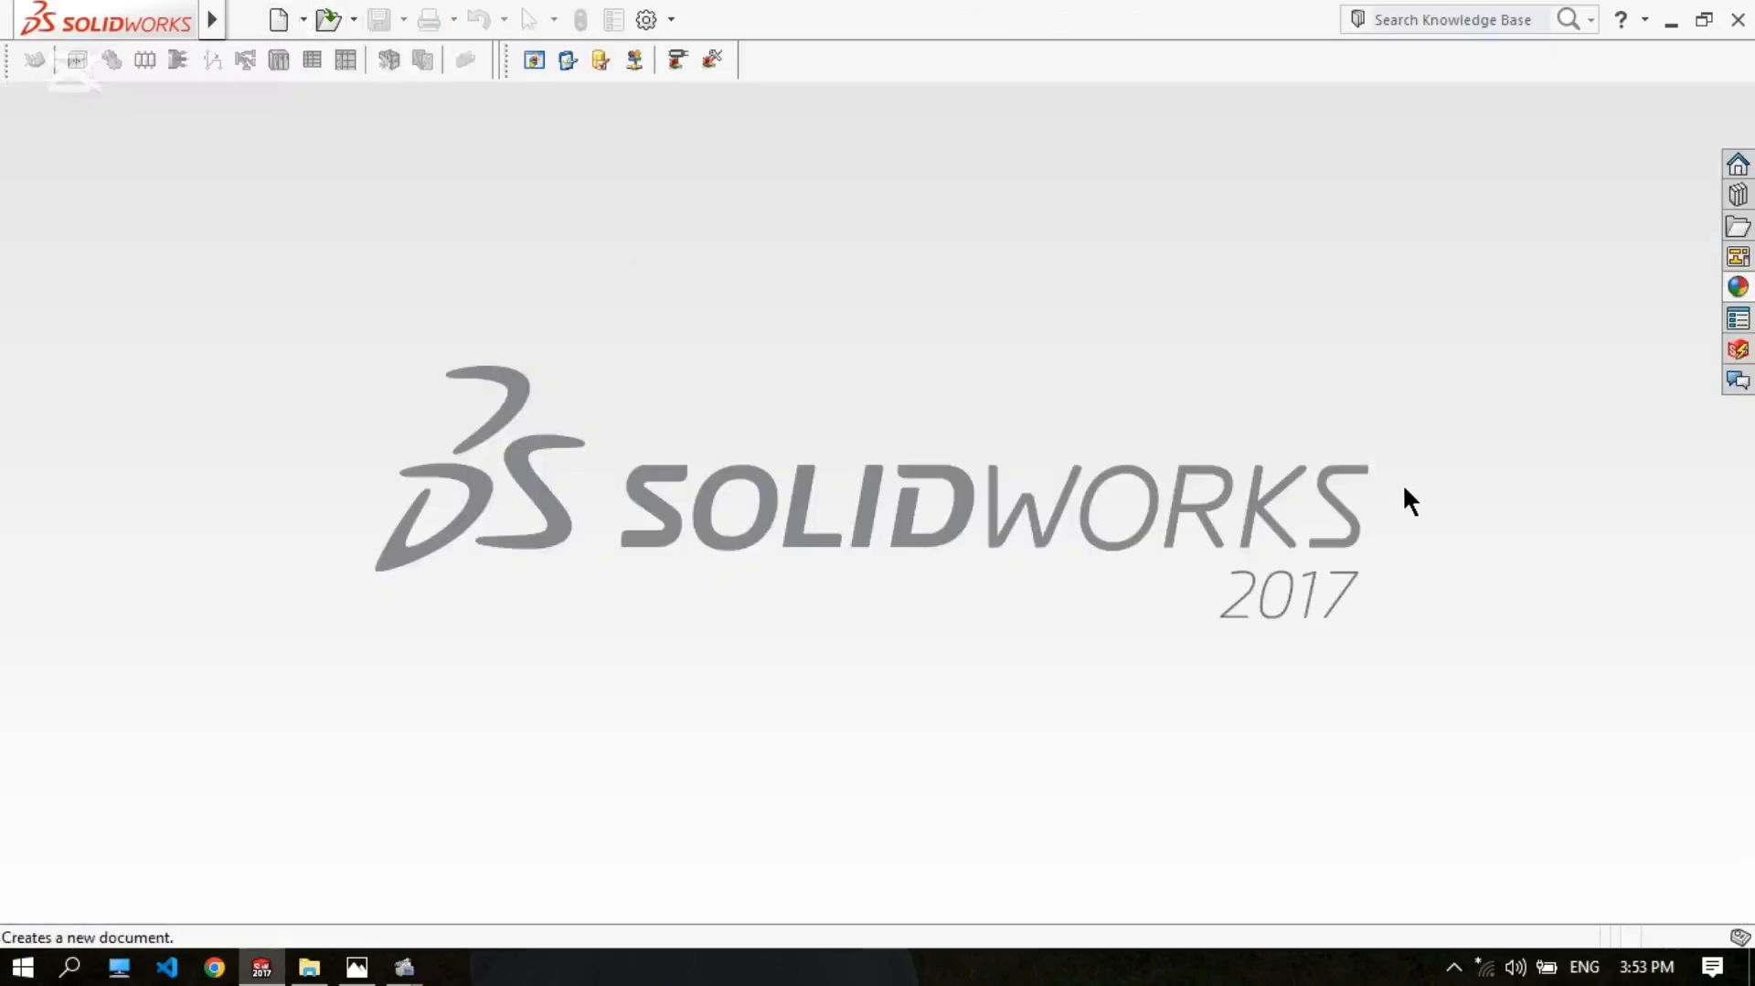
Step: Create a new part document and set its units to MMGS (millimeter, gram, second)
click(278, 19)
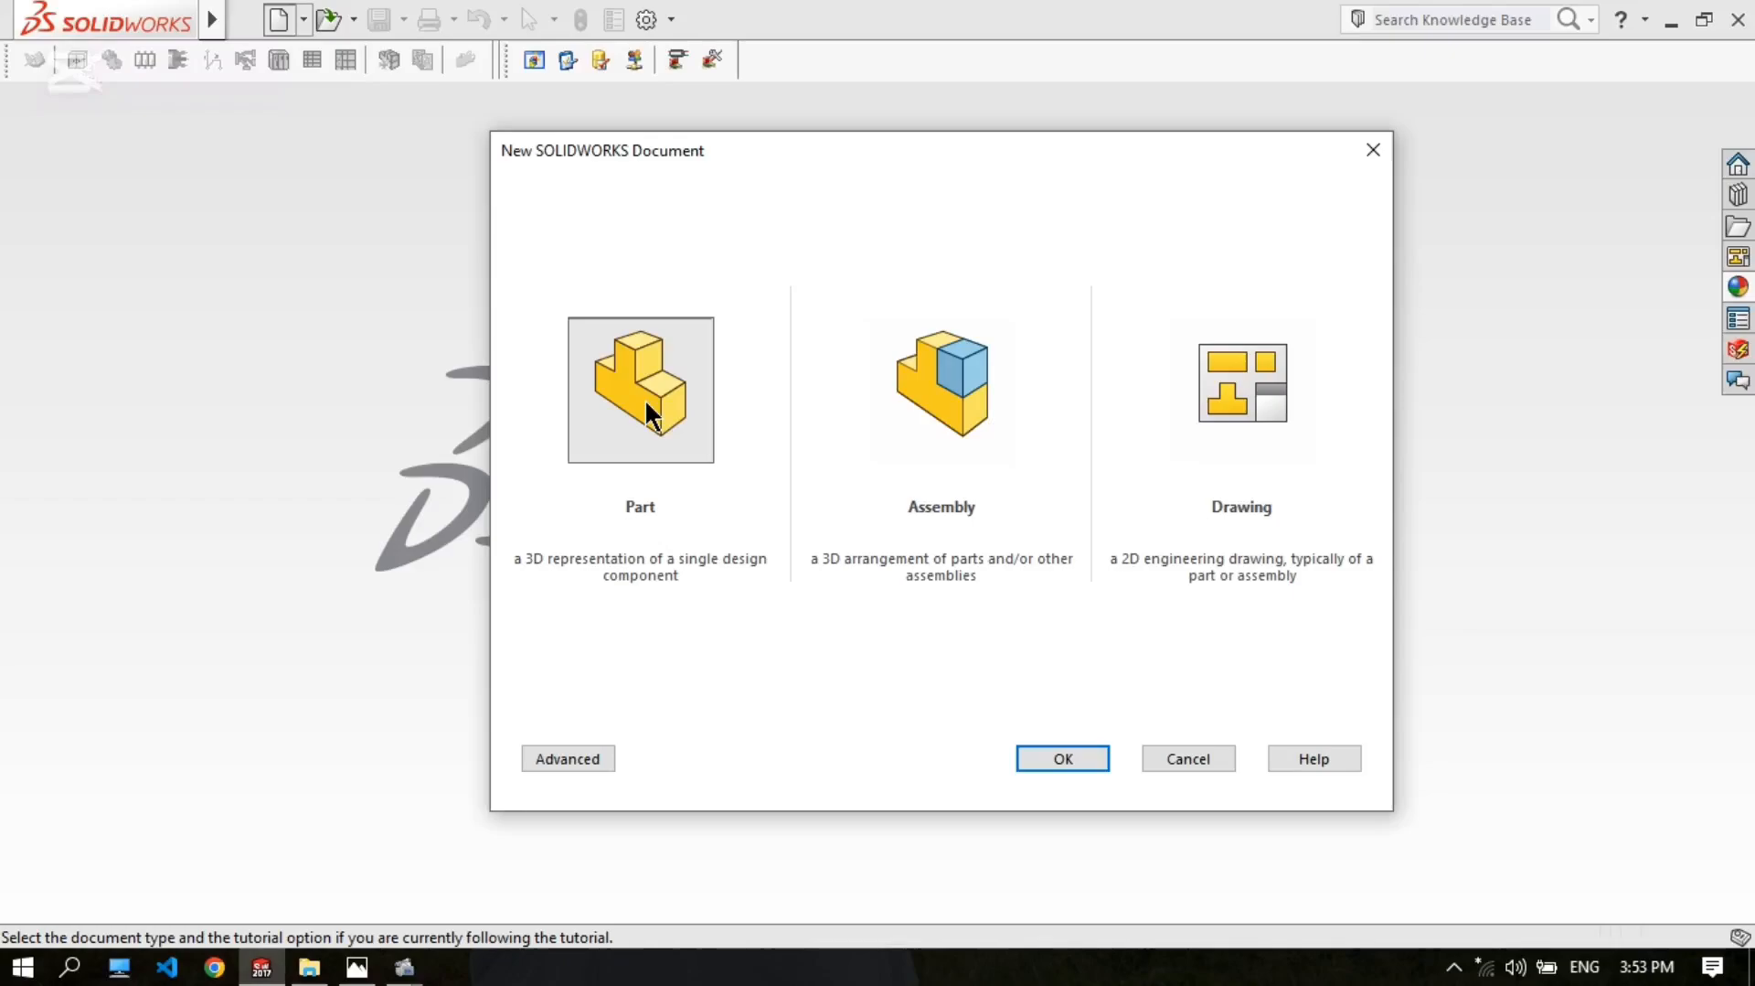
click(1055, 763)
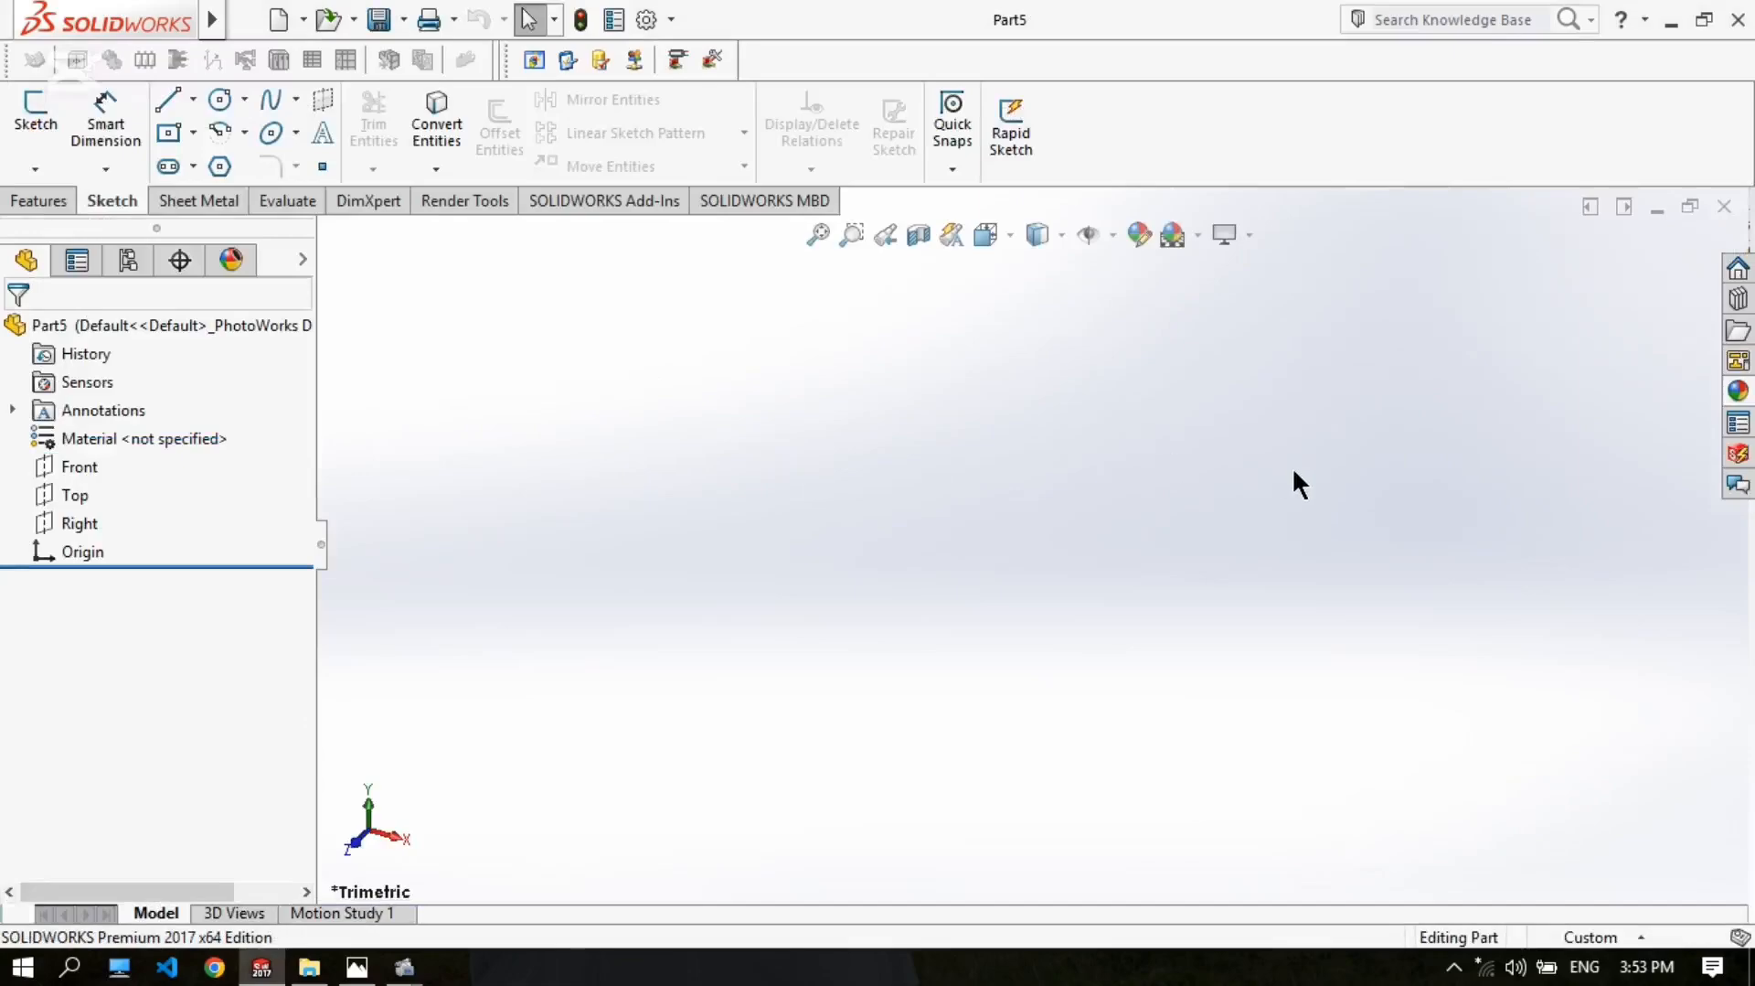
click(1589, 936)
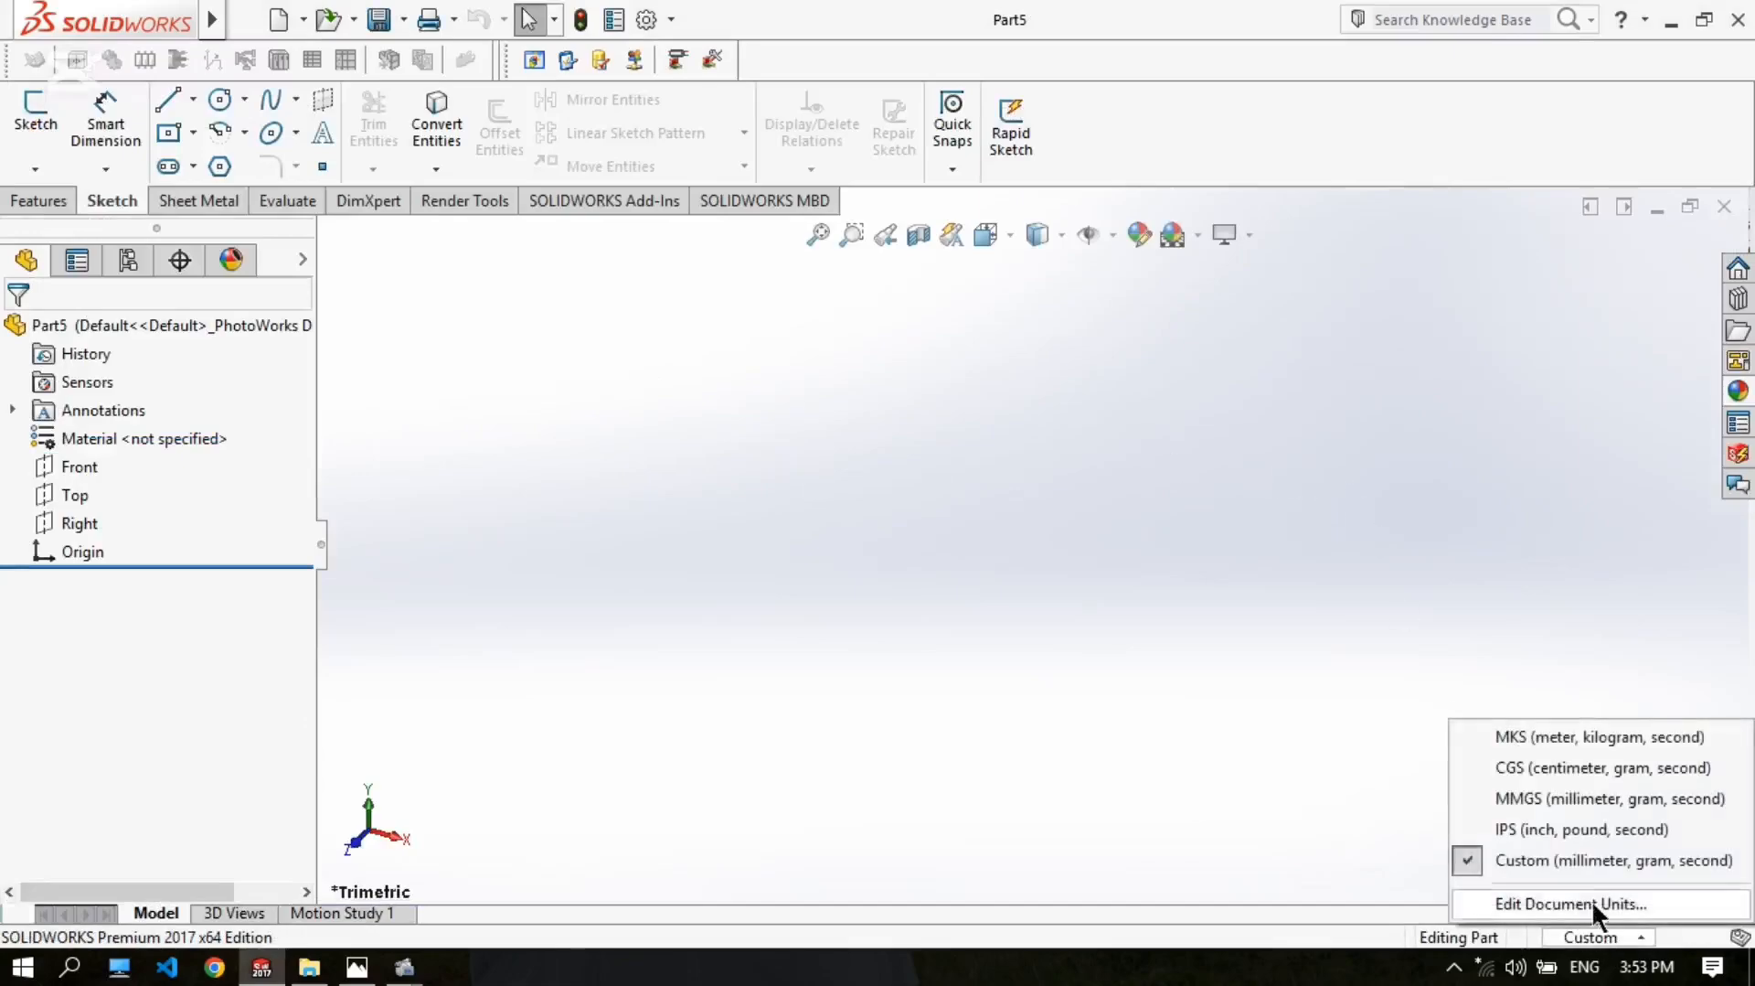
click(1567, 799)
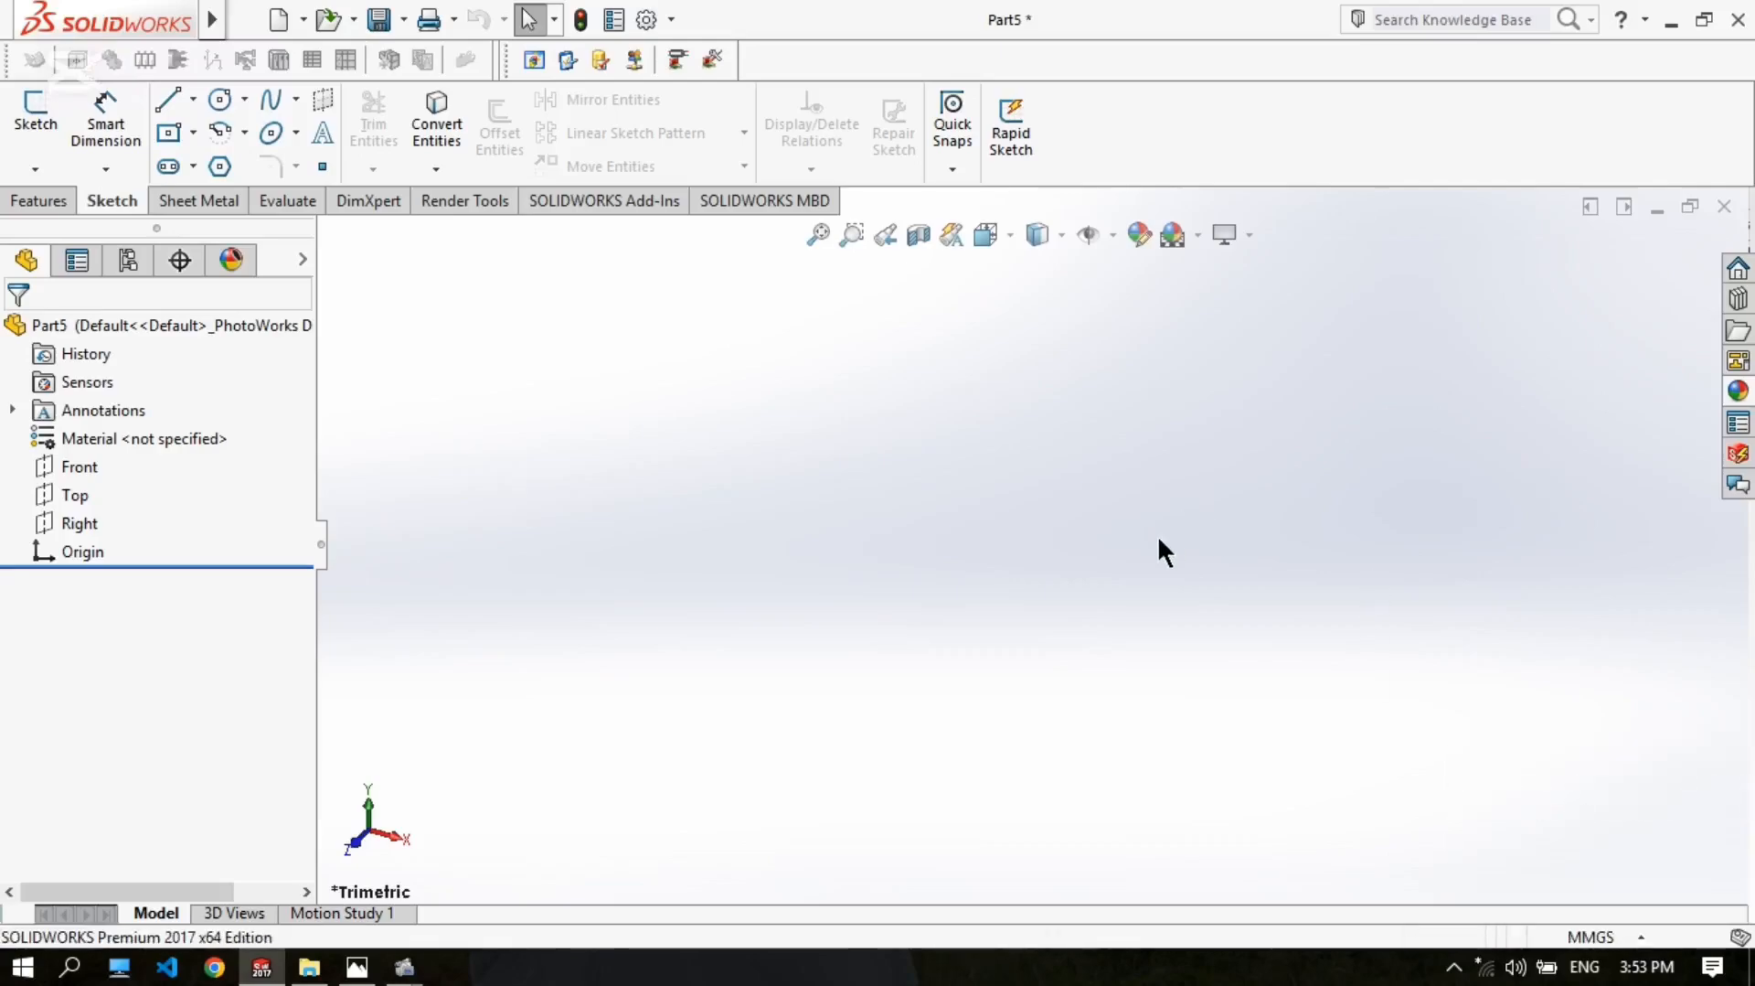
Step: Sketch a center rectangle about 114 mm wide and 88 mm high from the origin on the Top plane, consulting the reference drawing
click(79, 496)
click(102, 460)
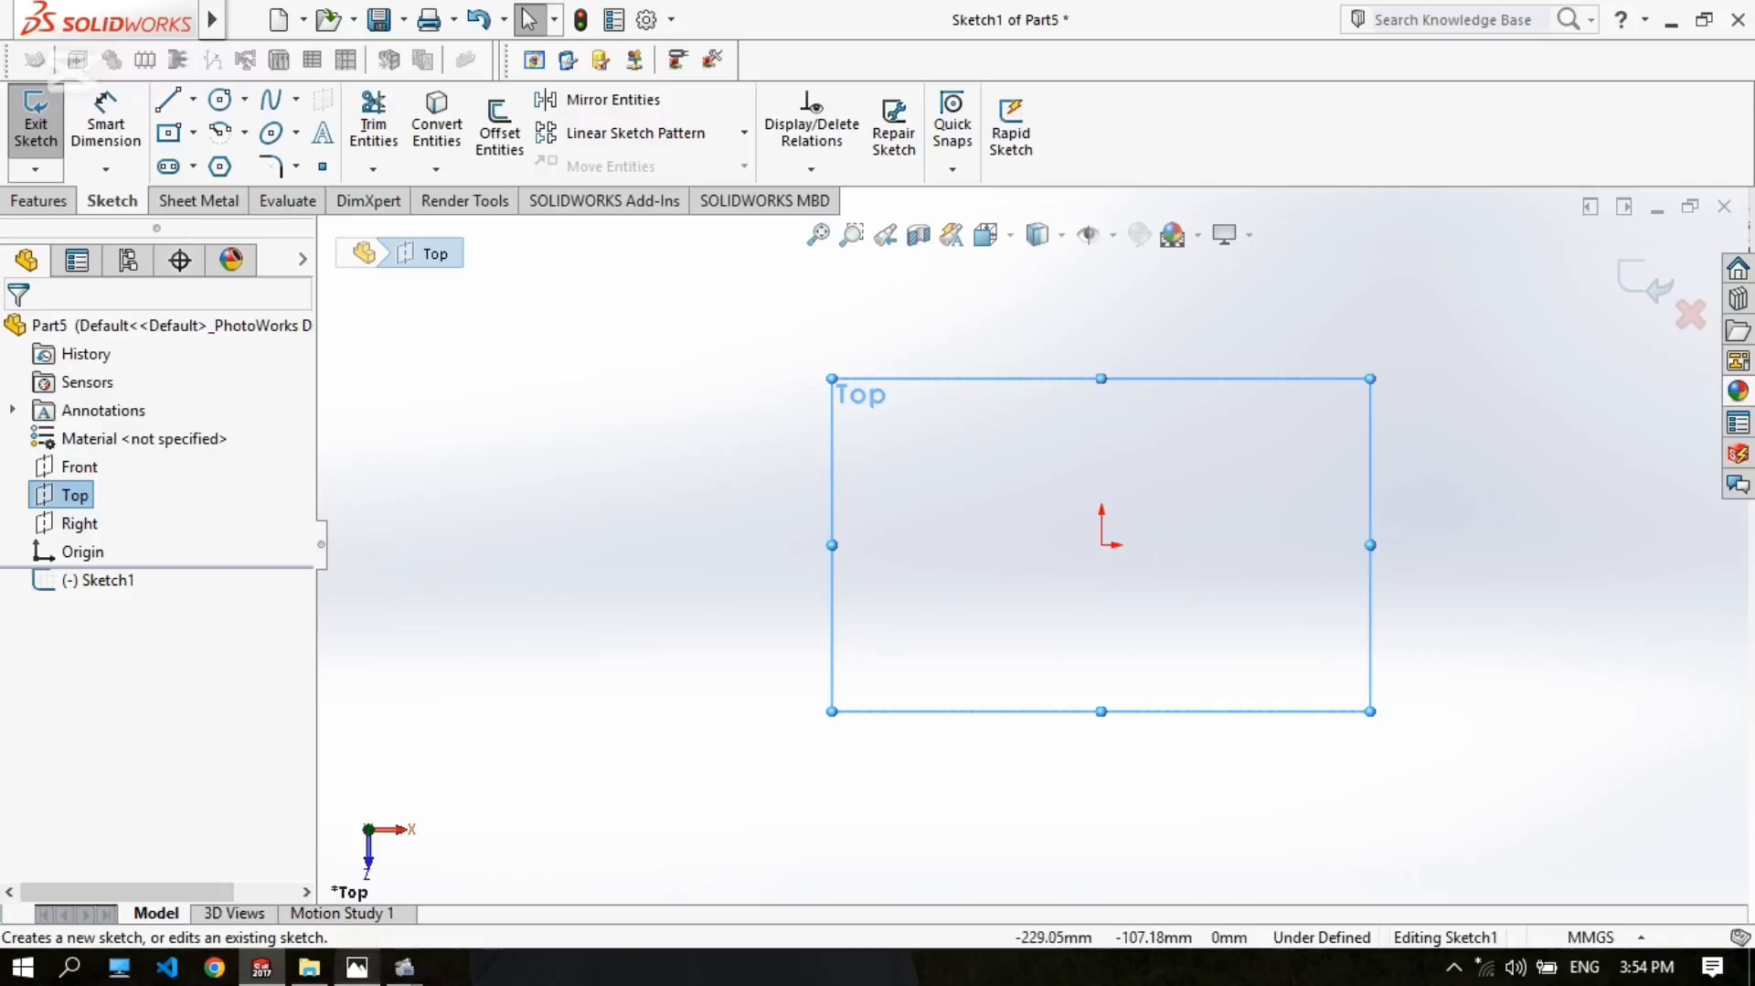
click(361, 962)
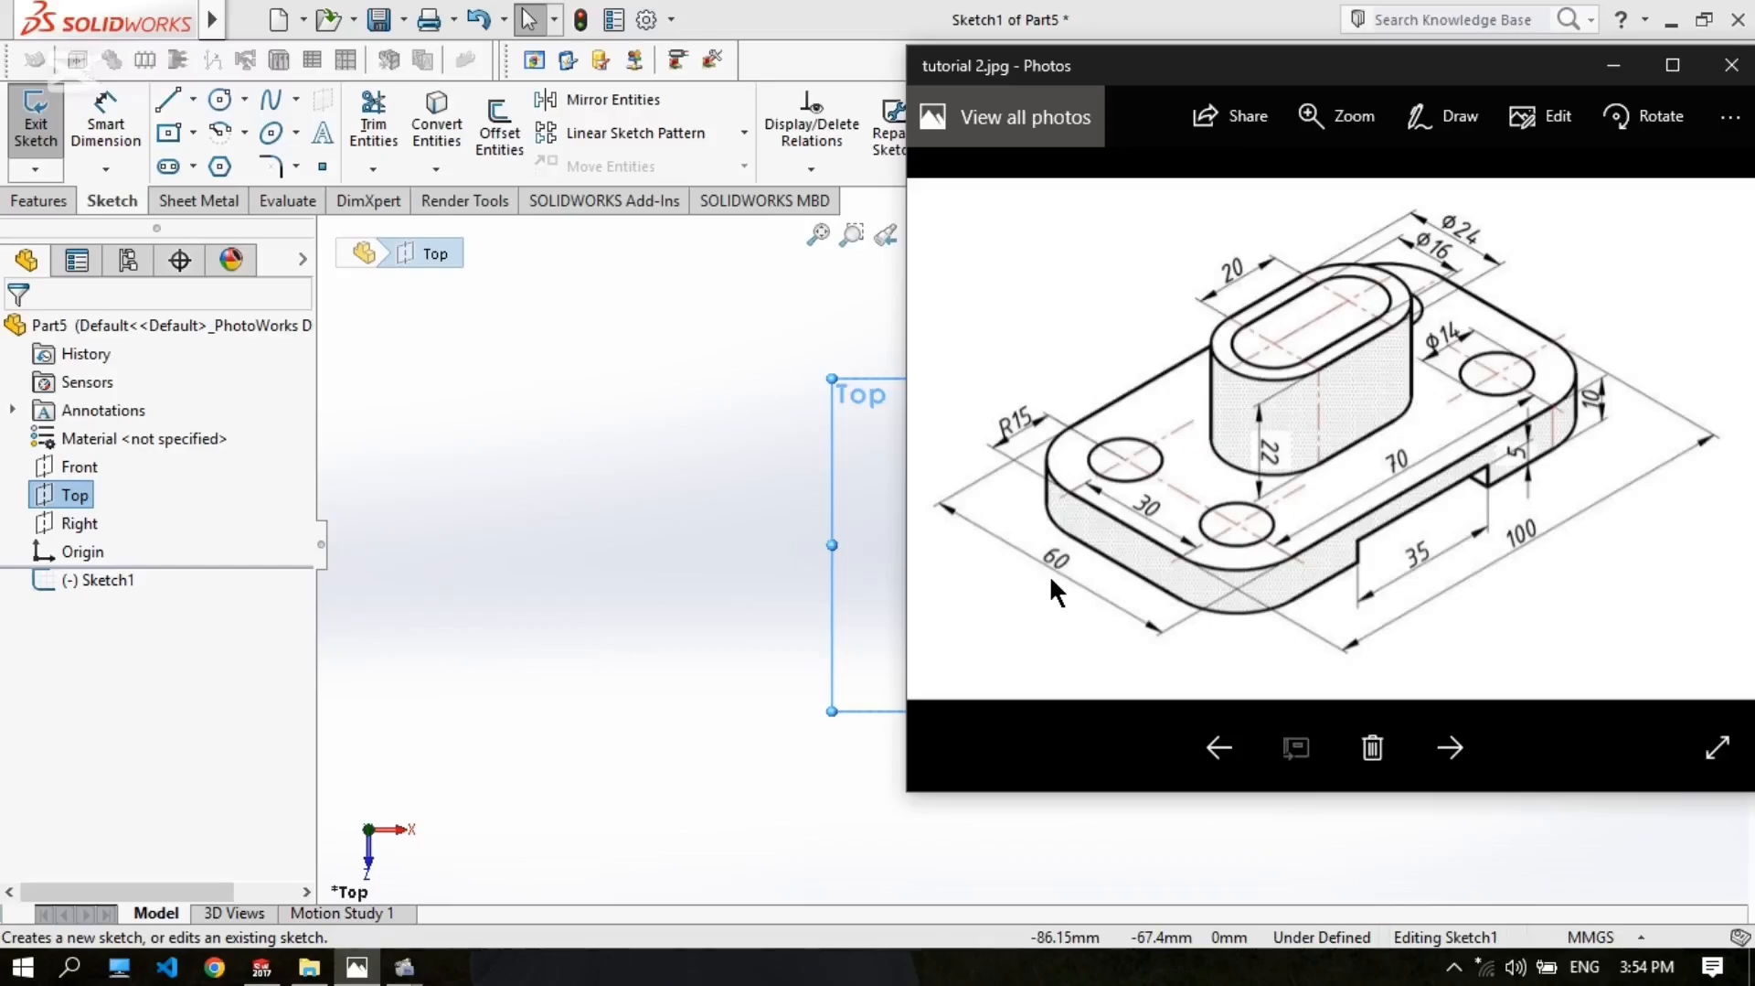
click(512, 541)
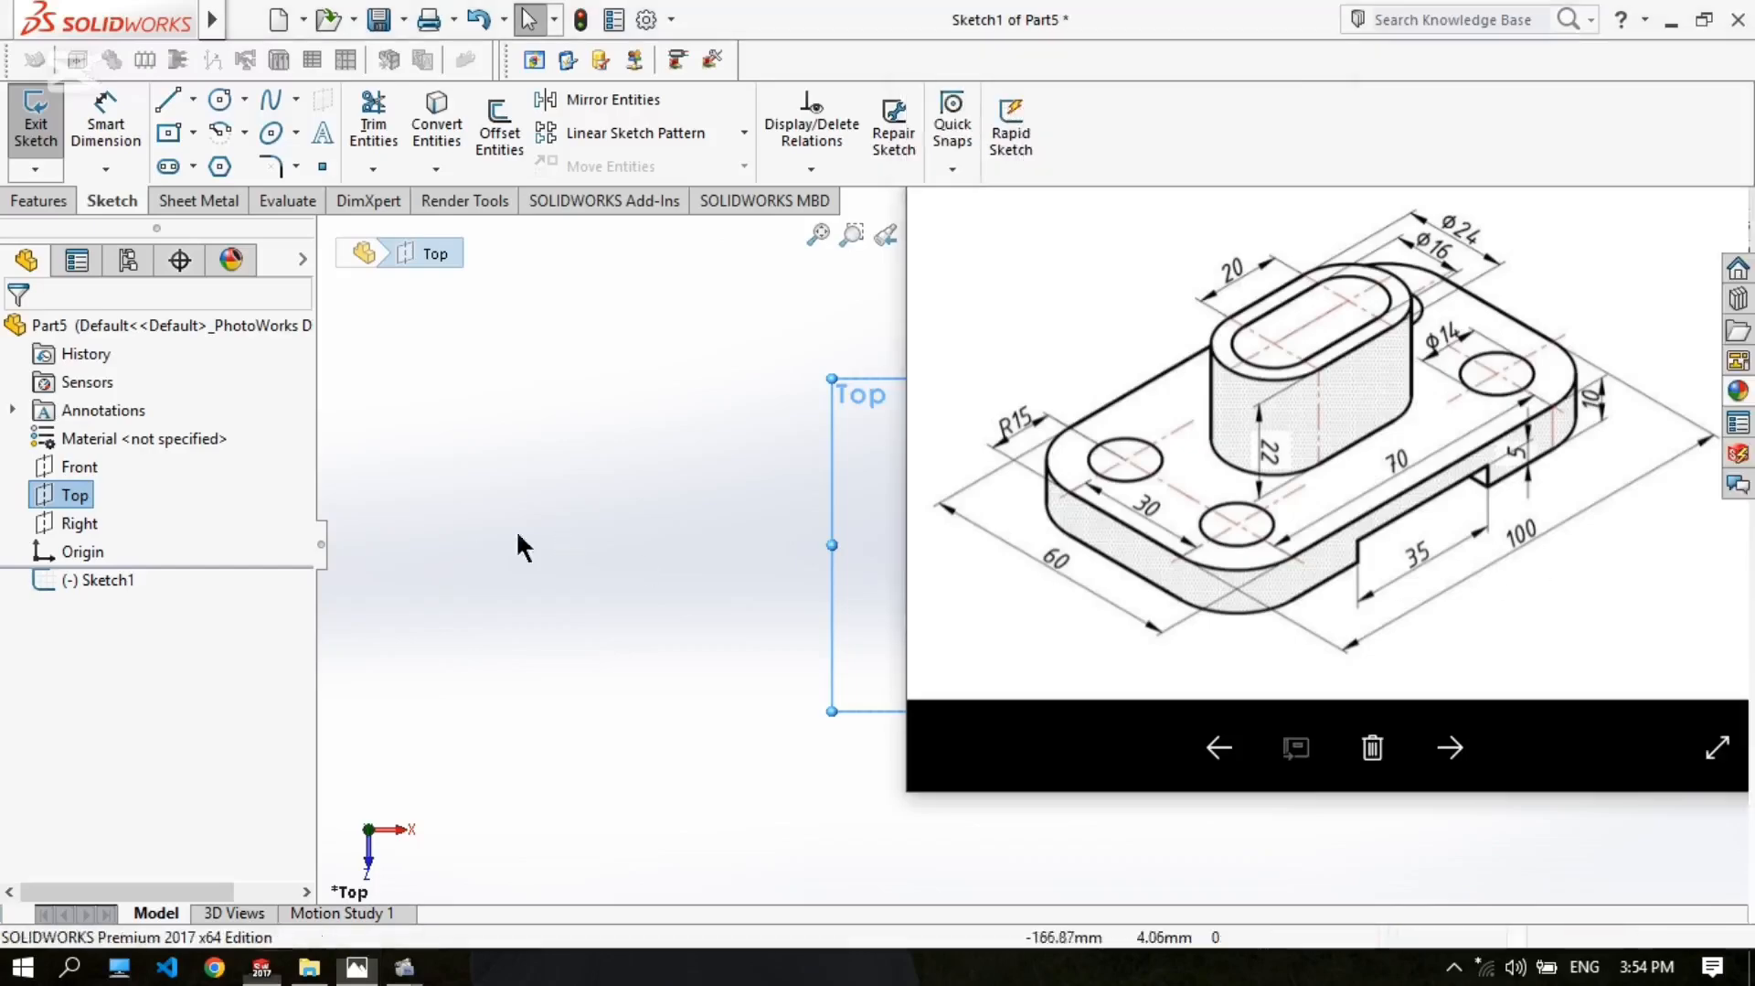
click(192, 133)
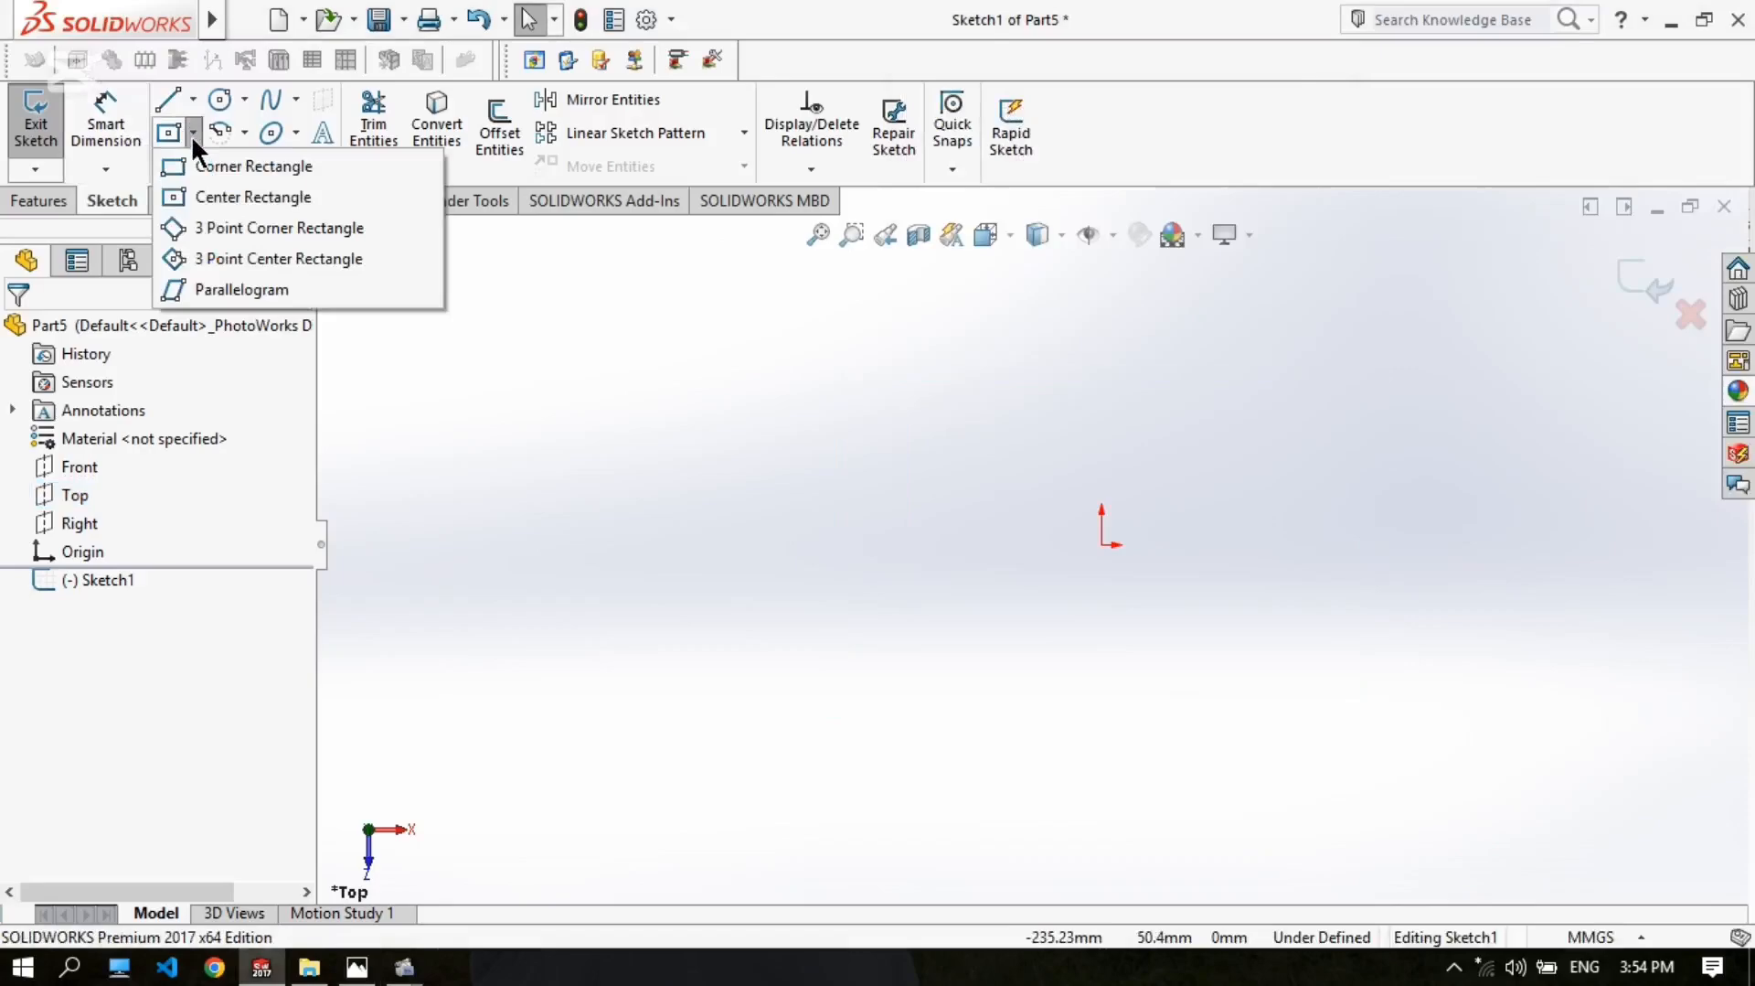
click(218, 195)
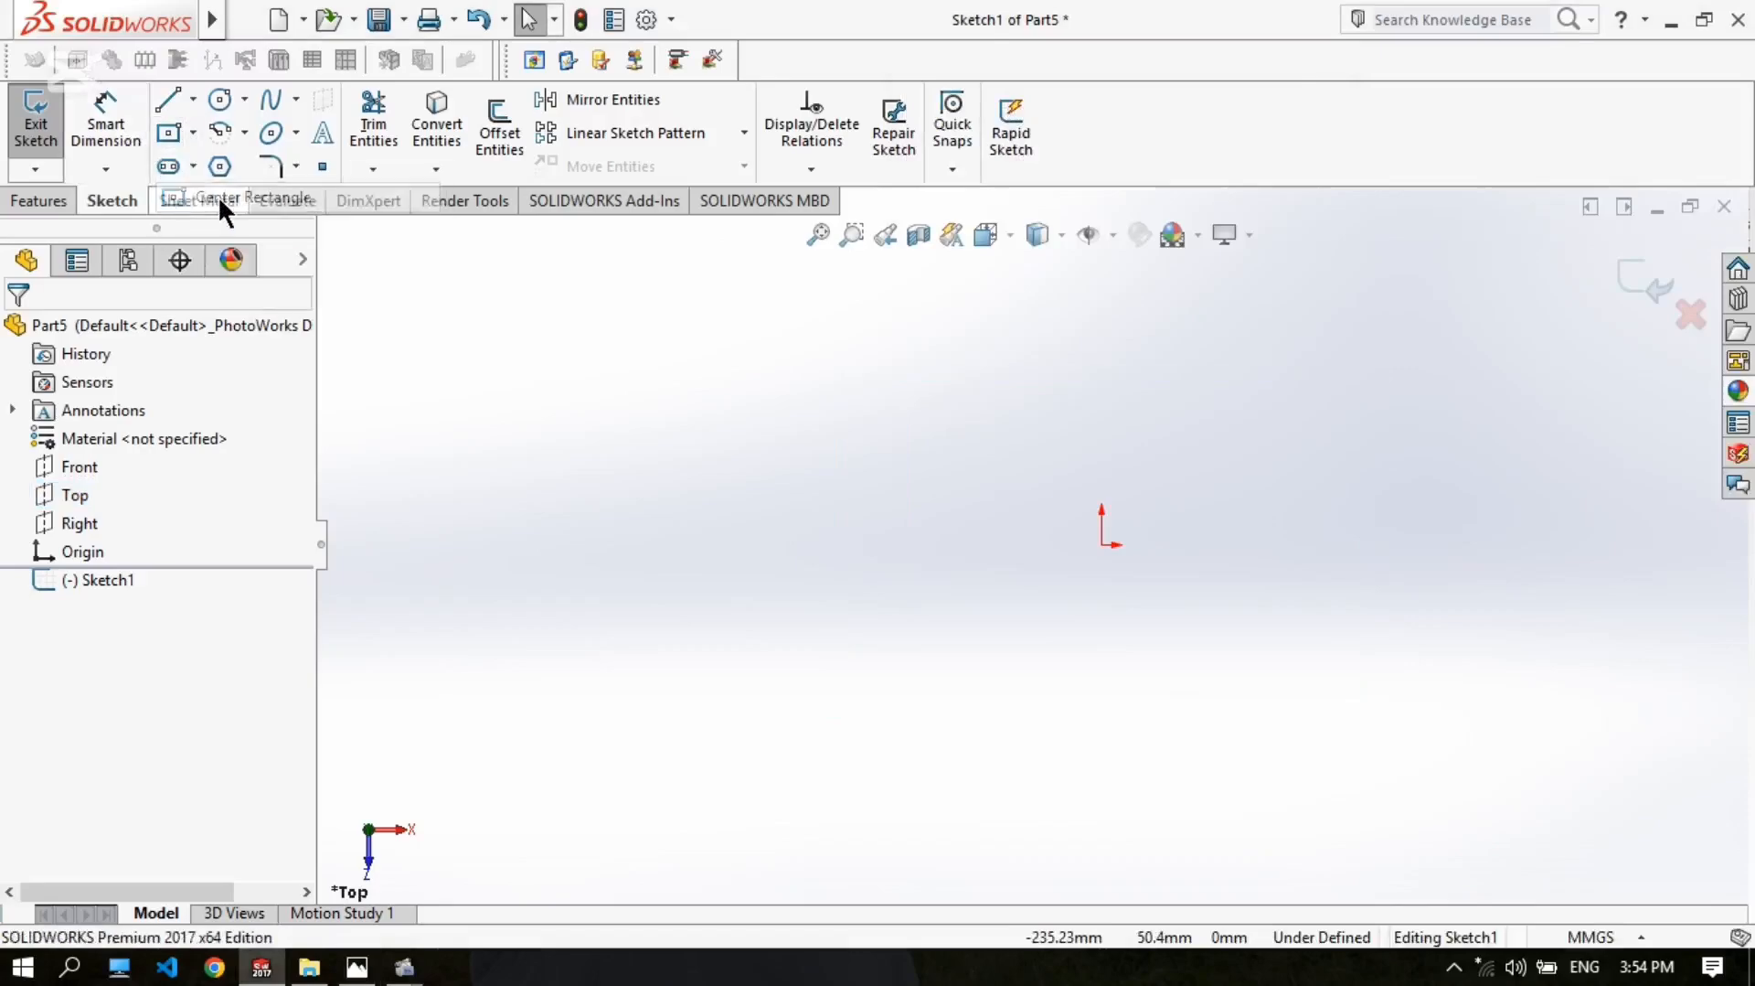
click(1102, 545)
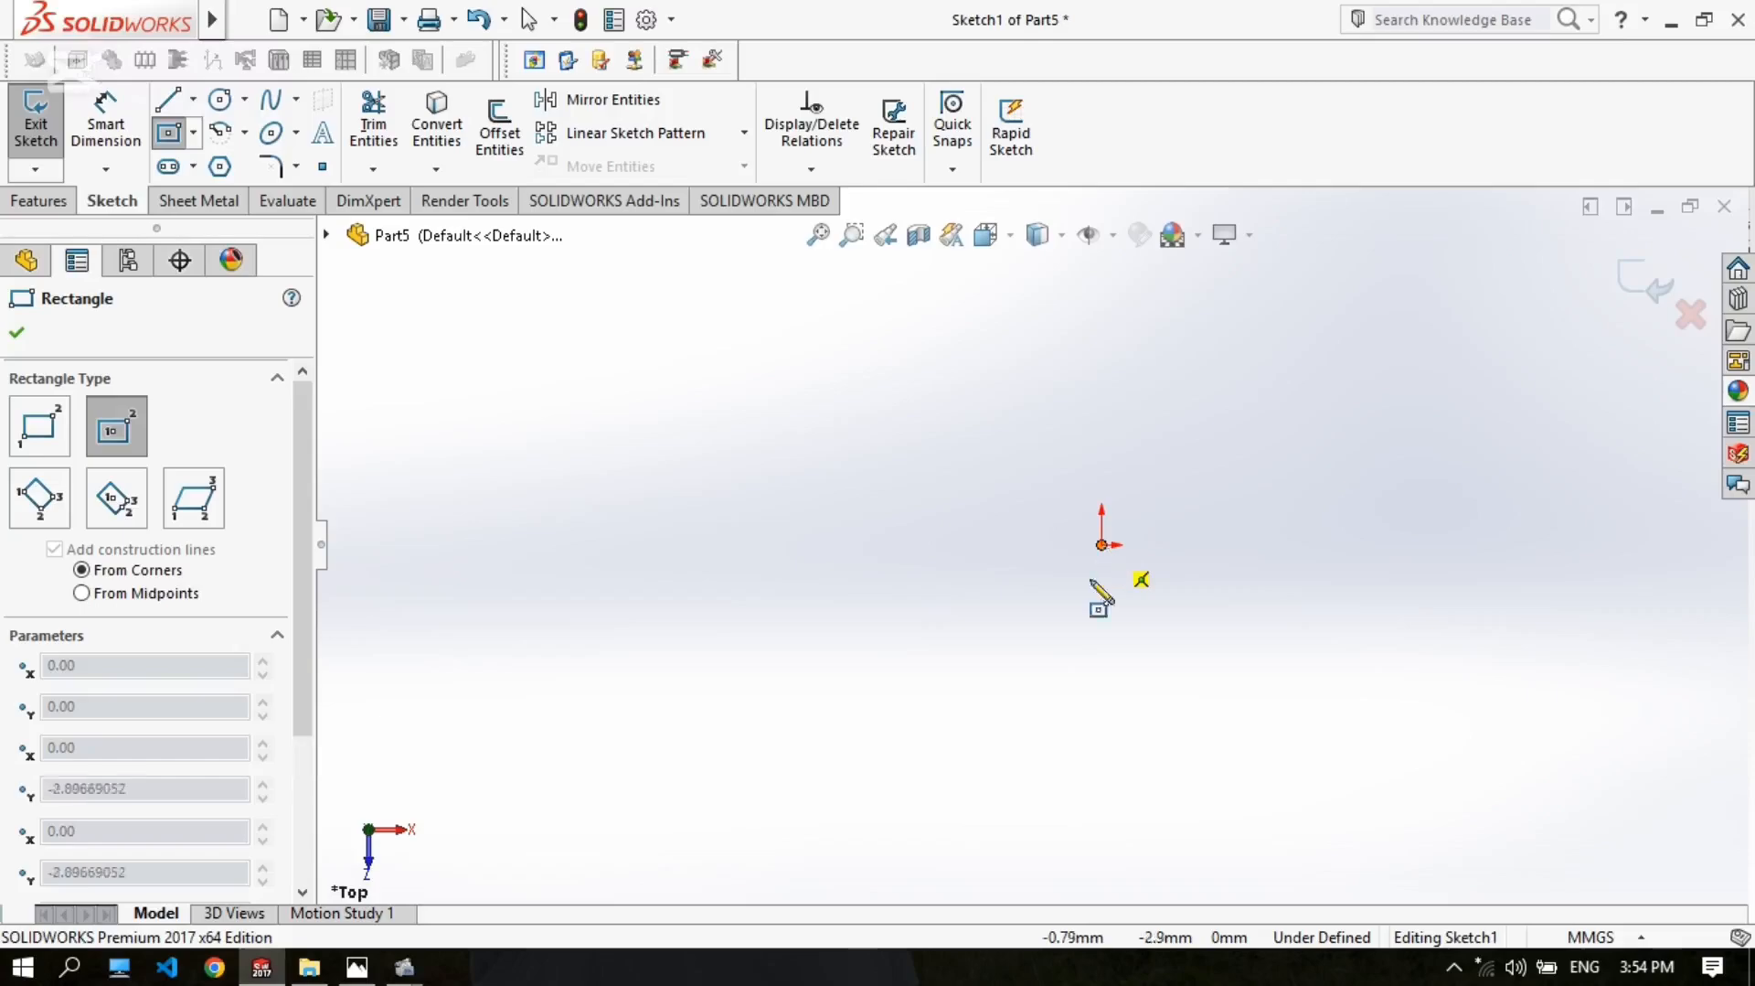
click(824, 690)
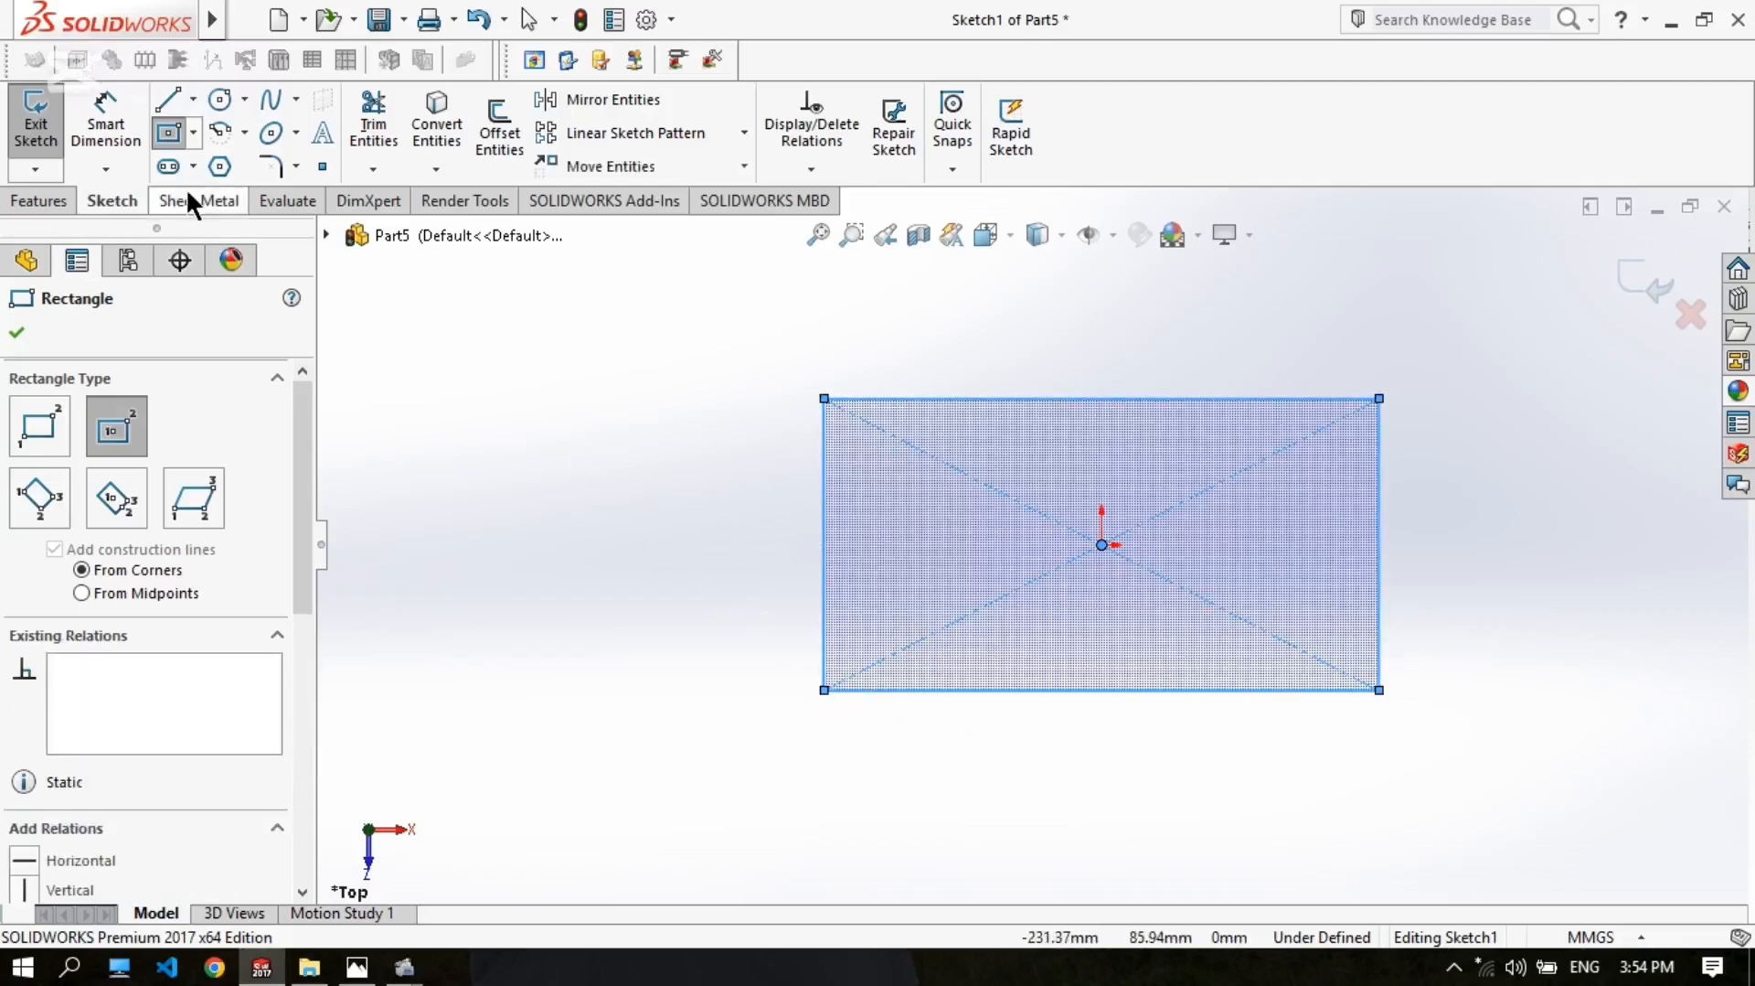
Step: Dimension the rectangle with a height of 60 mm and a width of 100 mm
click(81, 109)
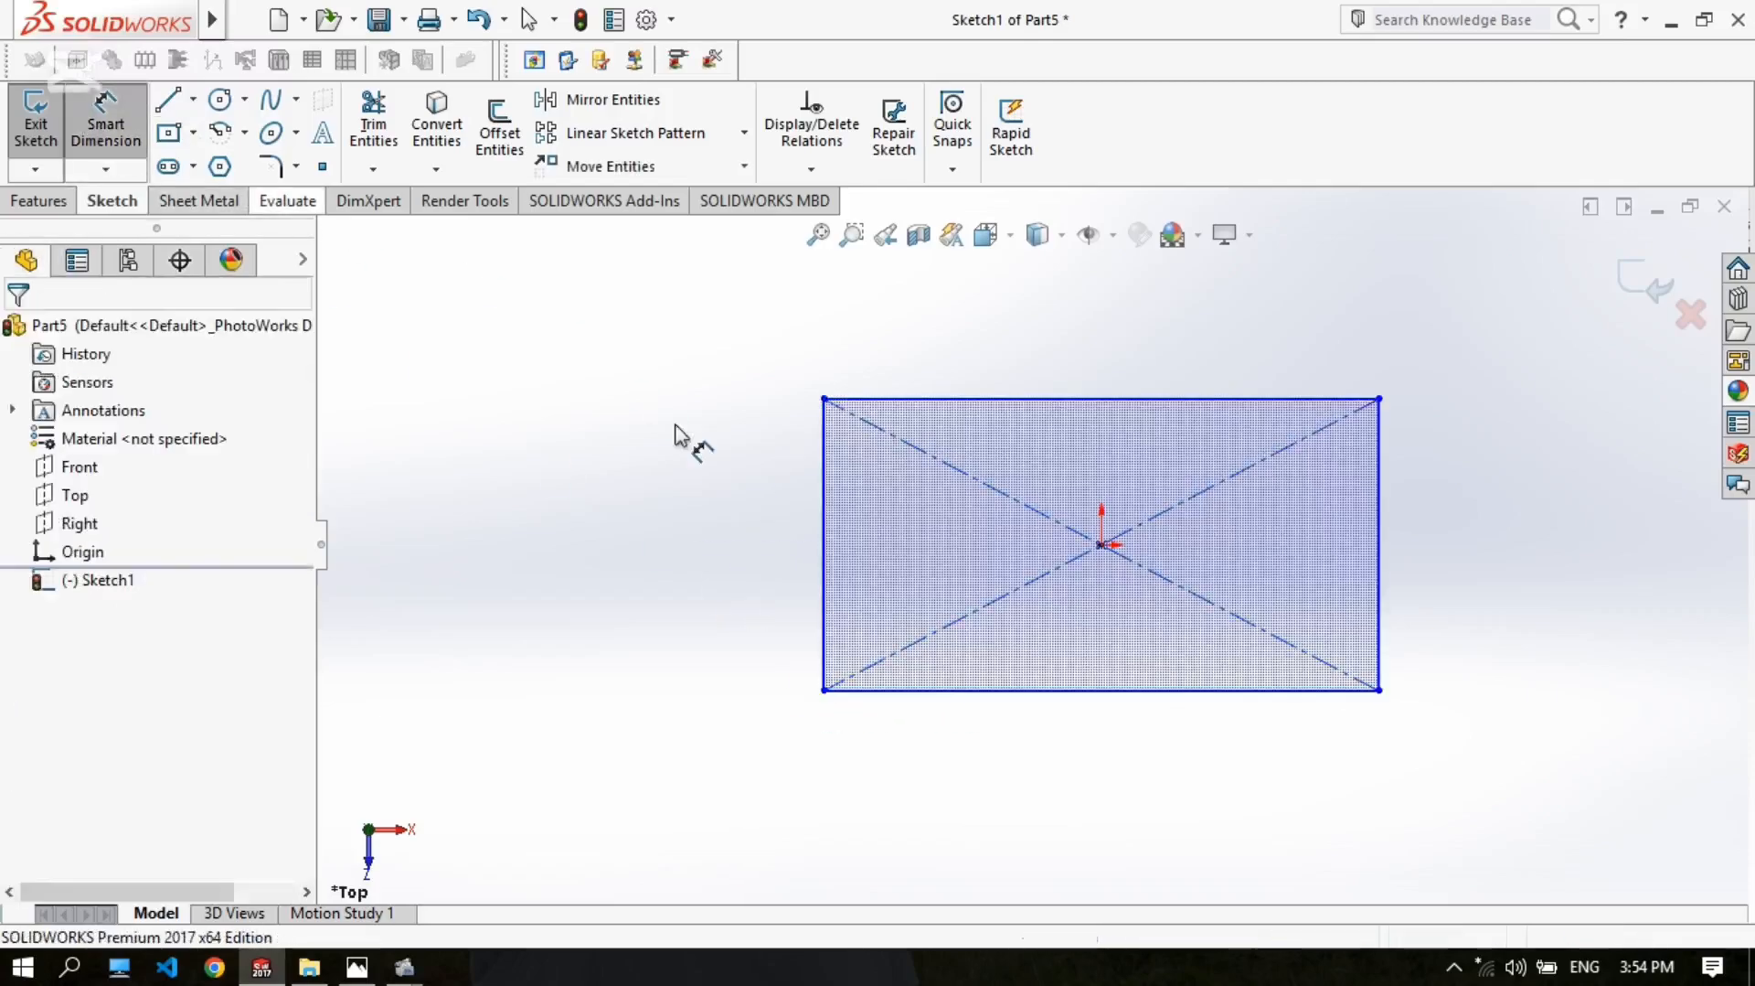
click(821, 503)
click(739, 540)
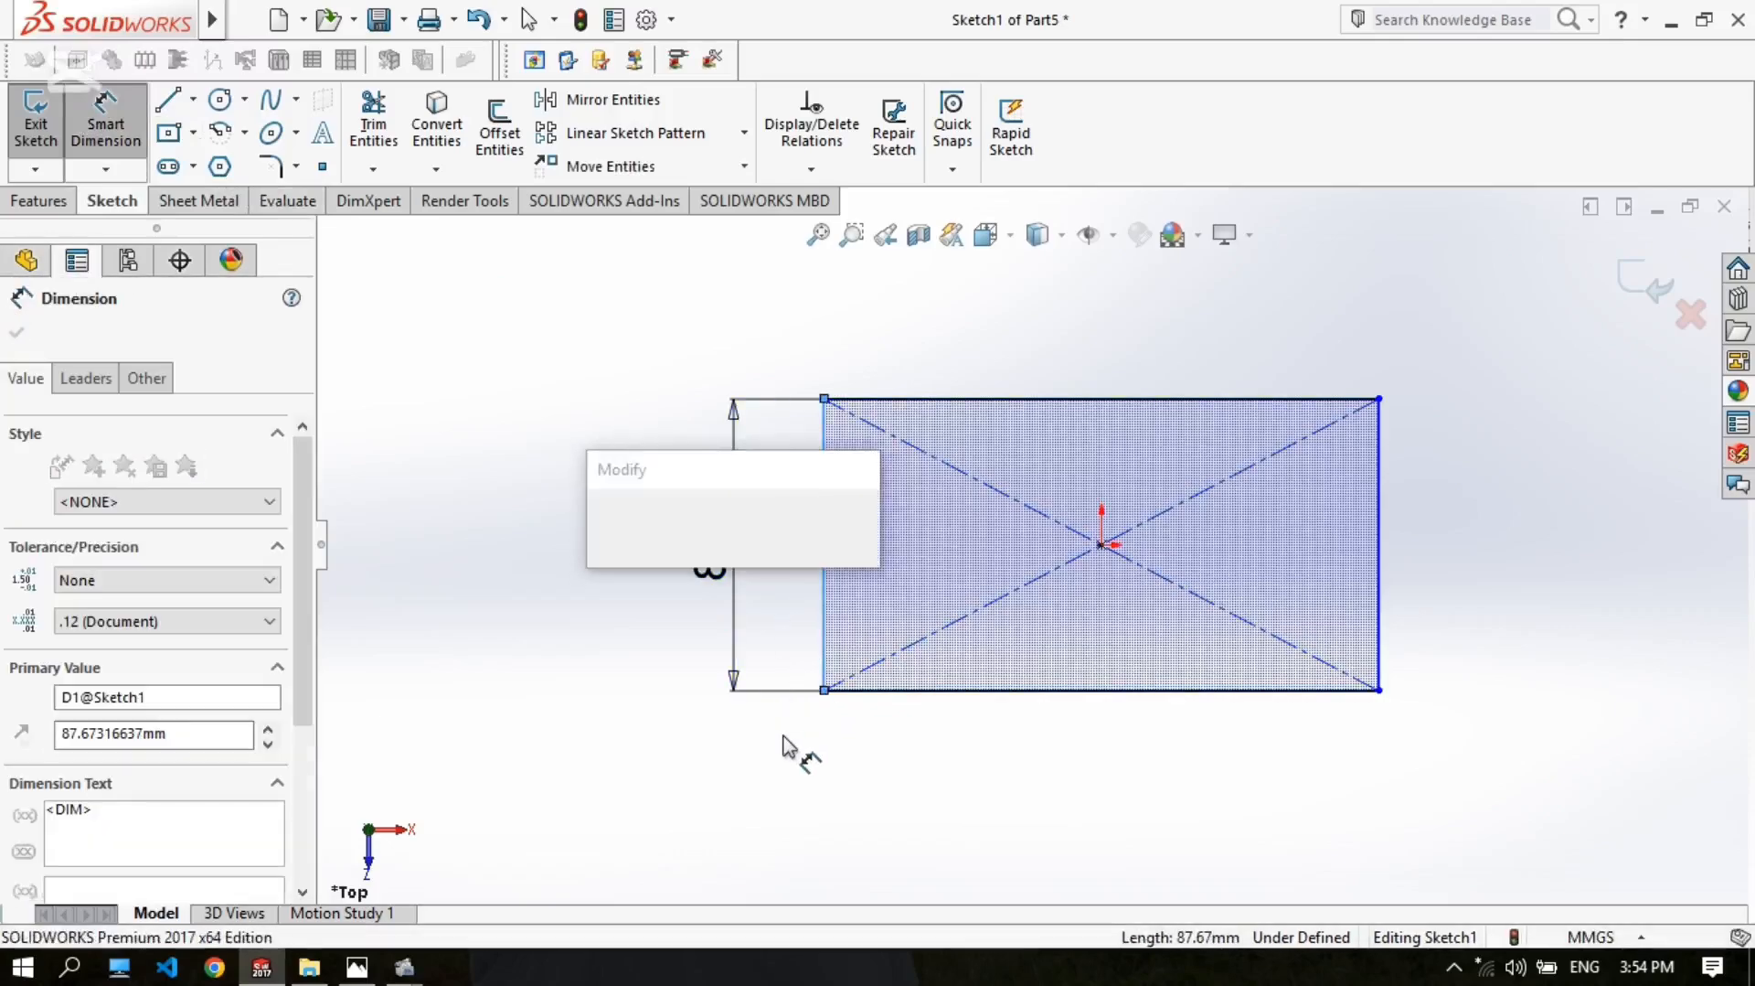
text(60)
key(Return)
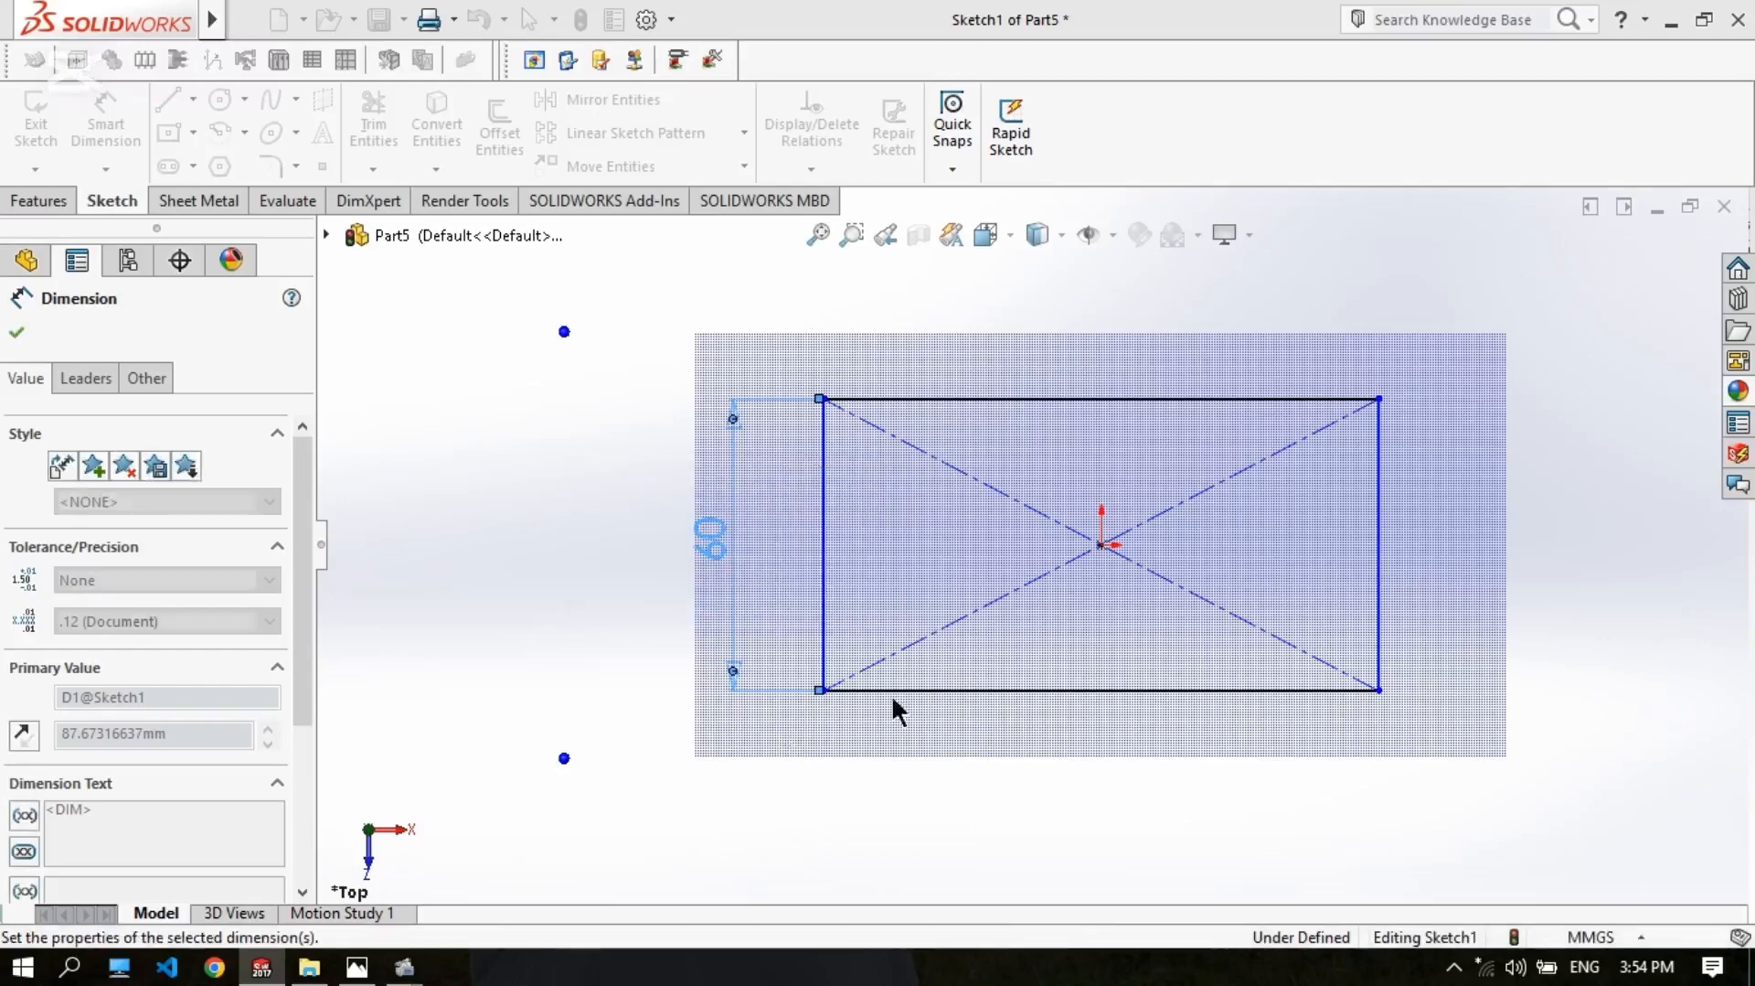
click(1139, 691)
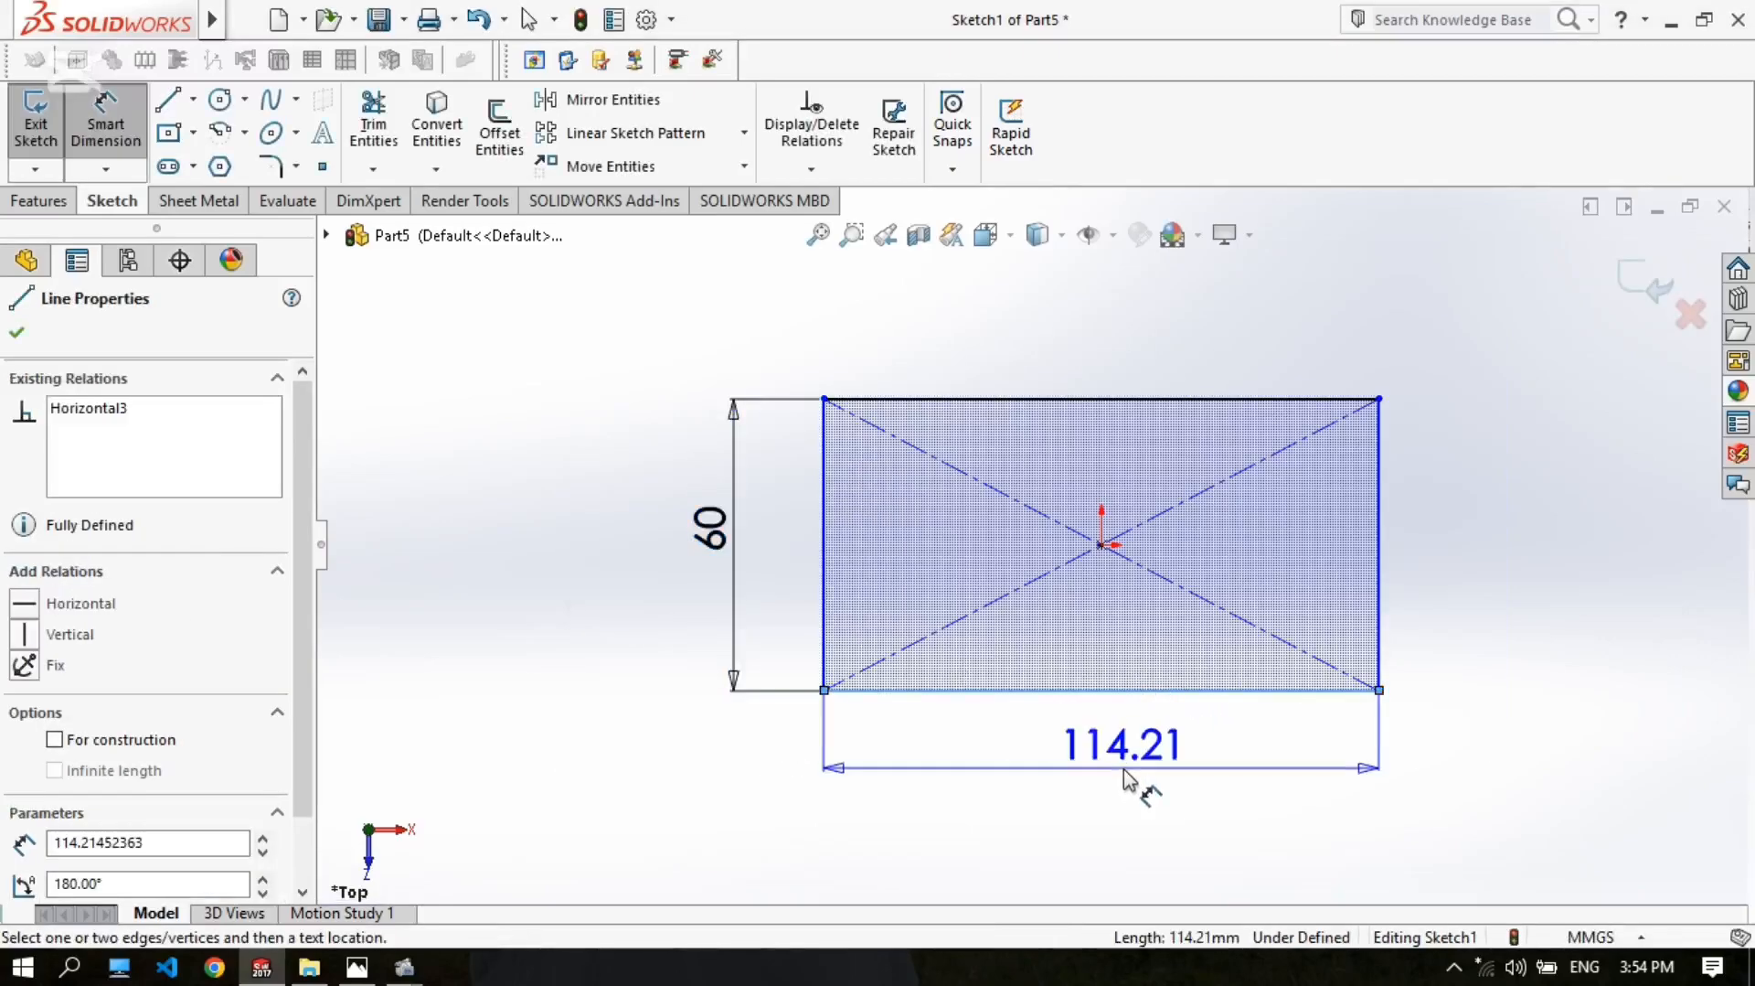
click(1134, 768)
text(100)
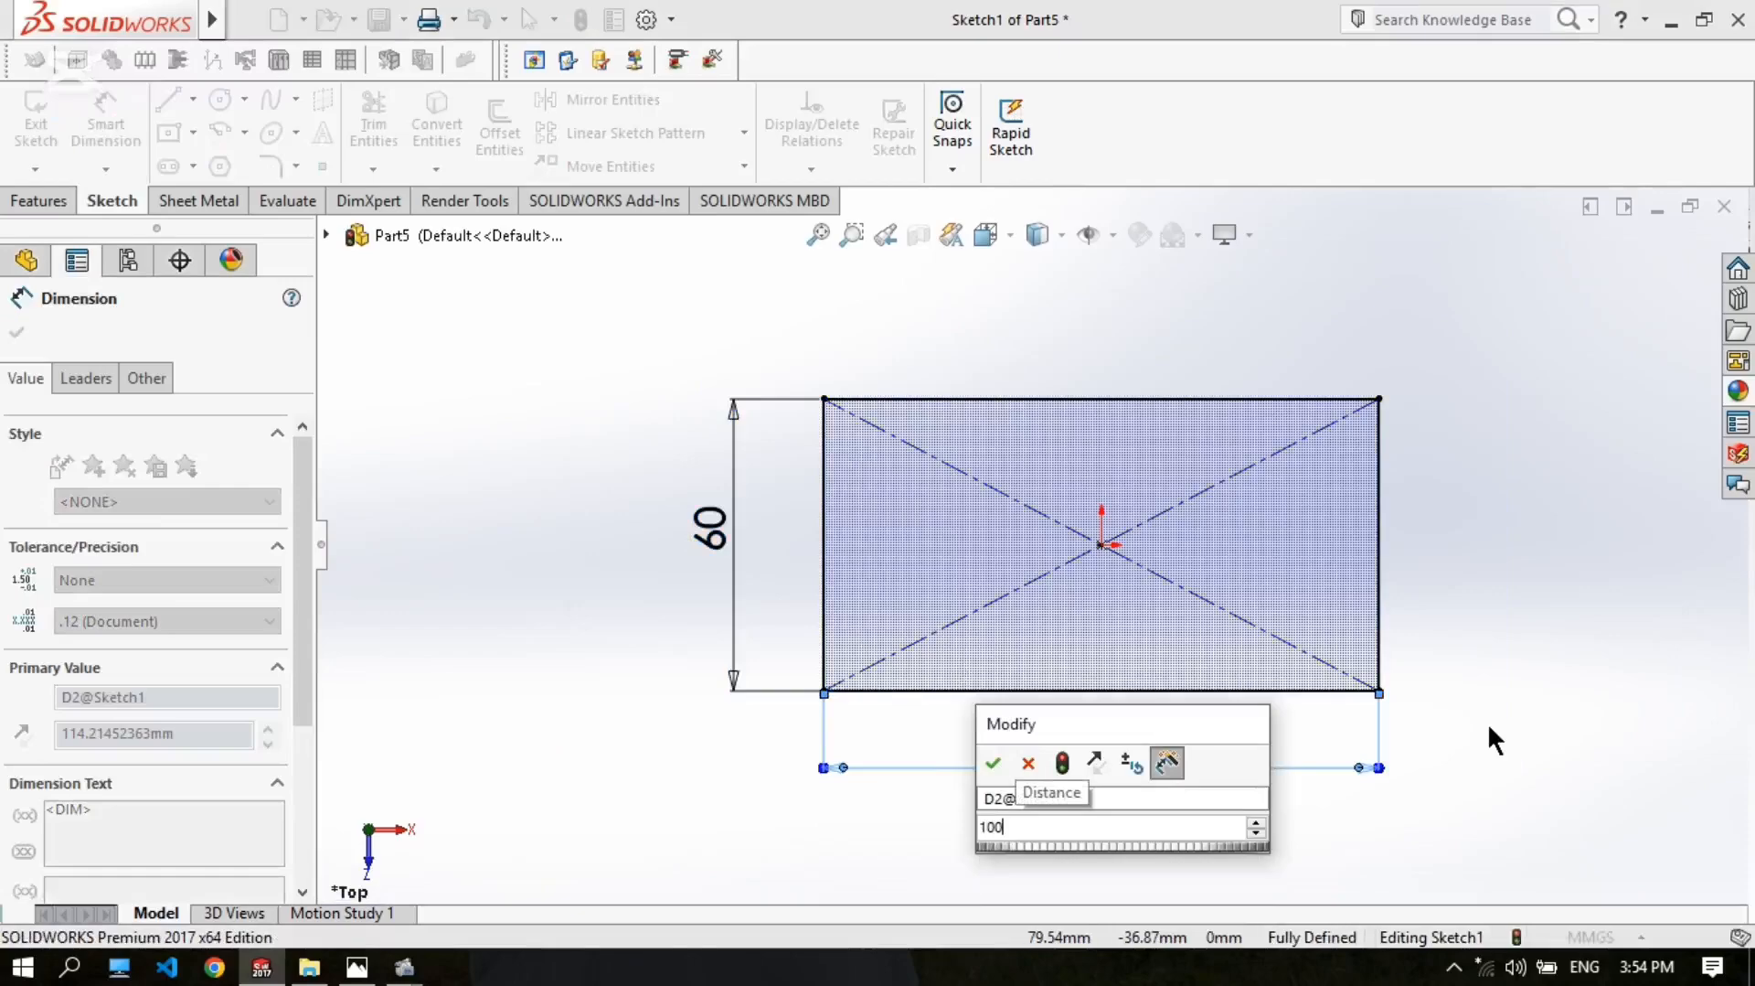
key(Return)
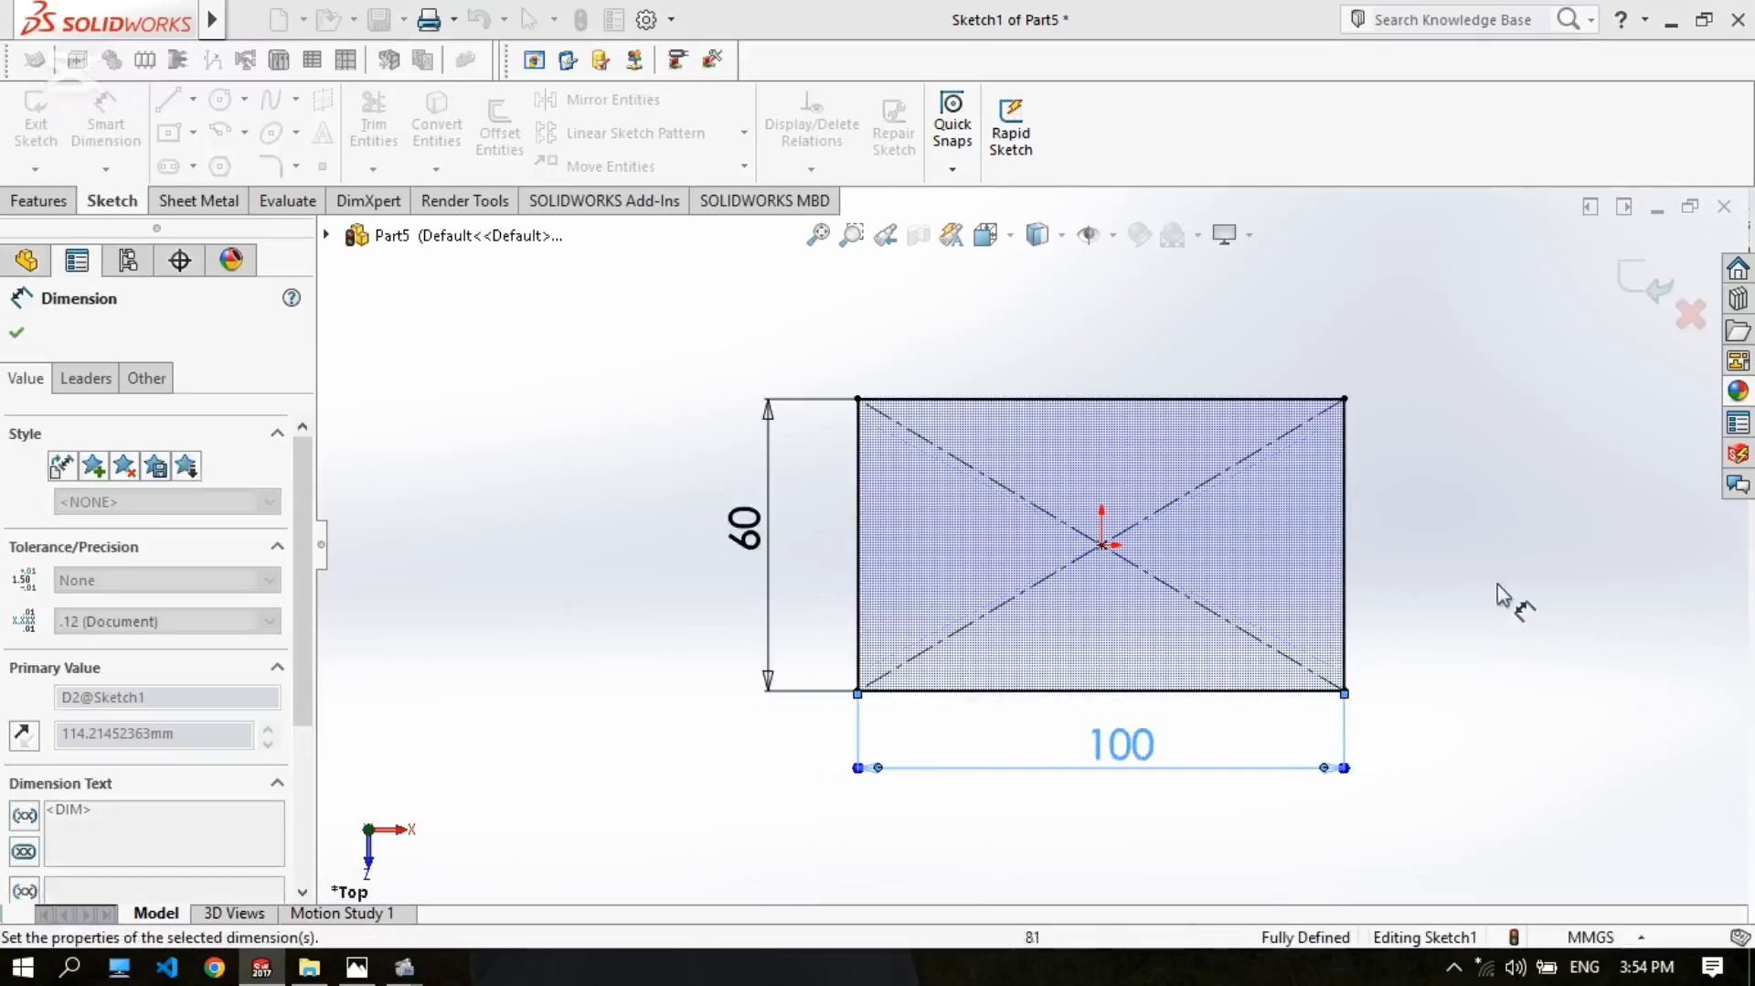
Step: Extrude the rectangle 10 mm blind into the base plate, consulting the reference drawing for the thickness
click(357, 966)
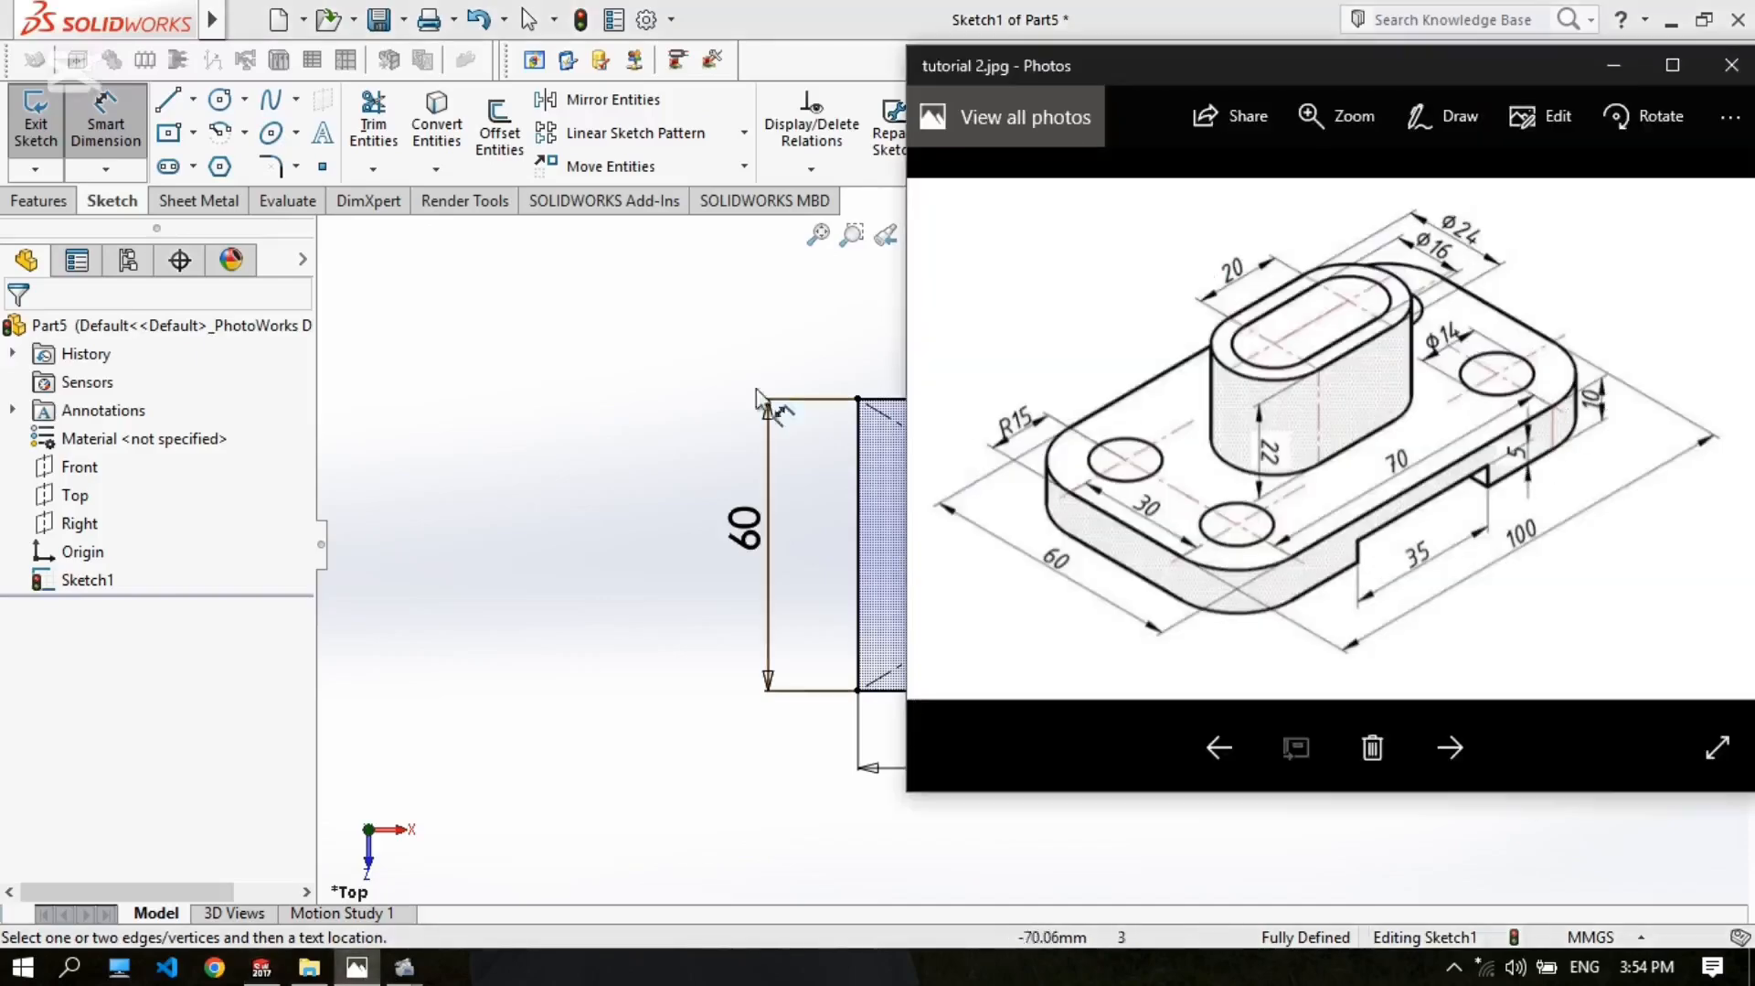
click(585, 363)
click(53, 200)
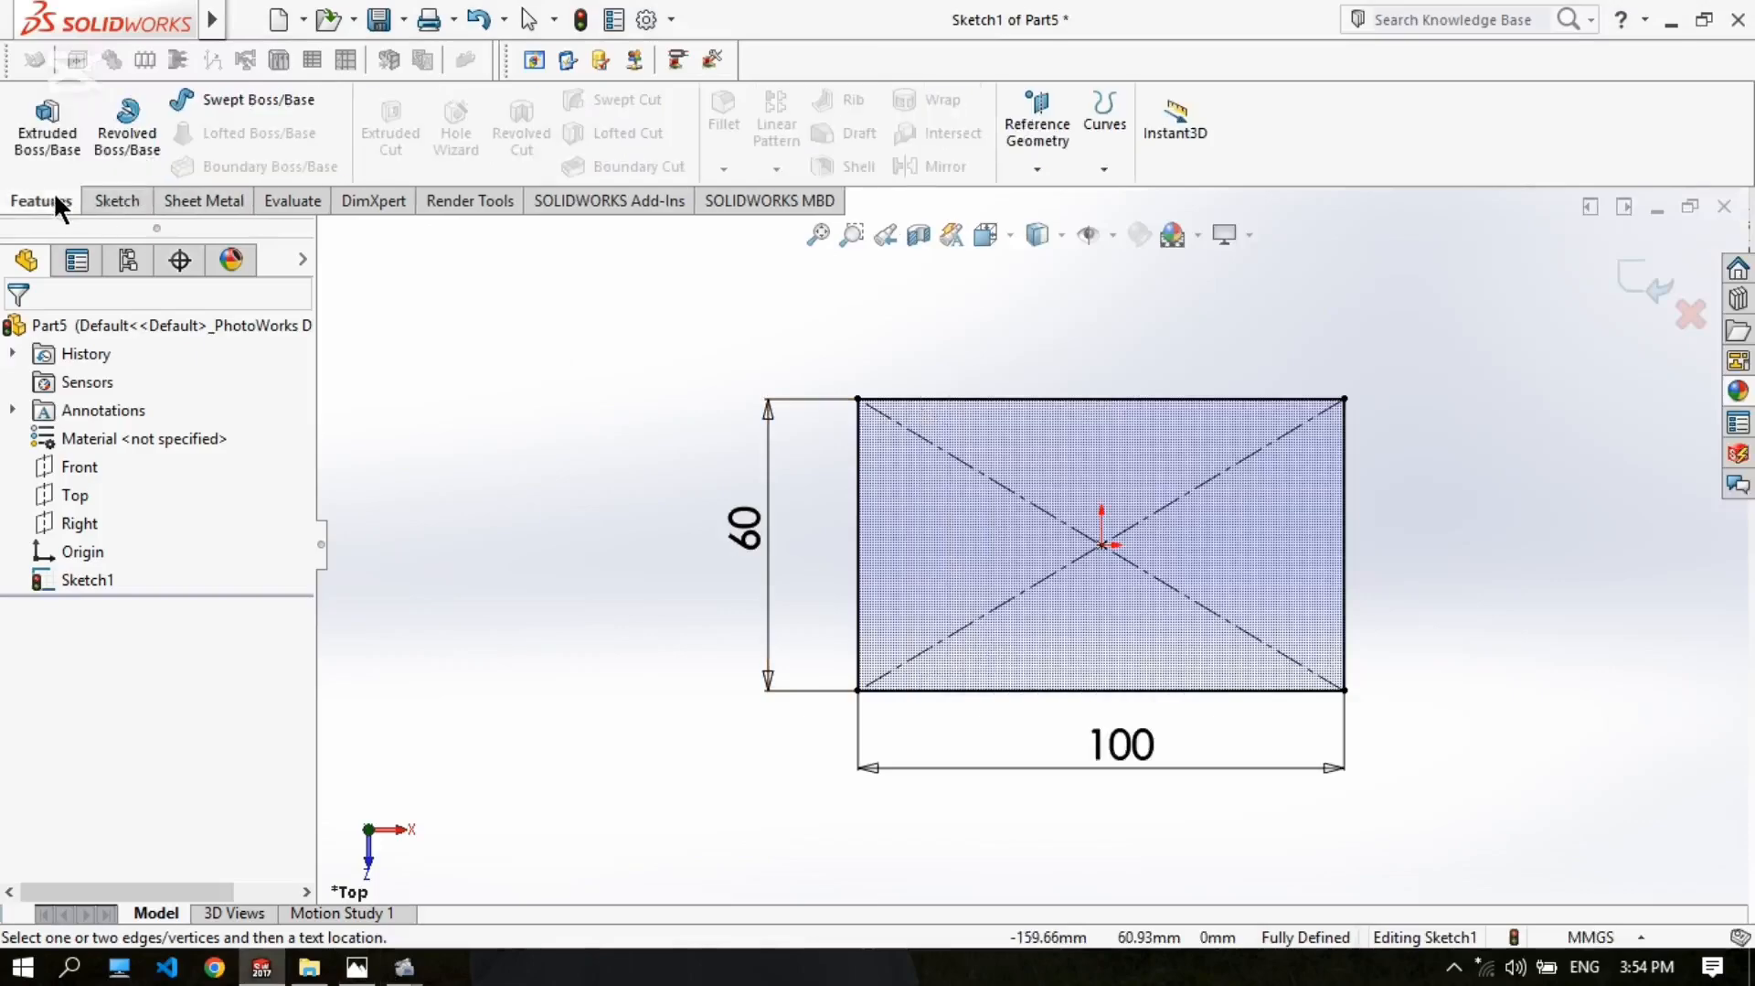
click(47, 128)
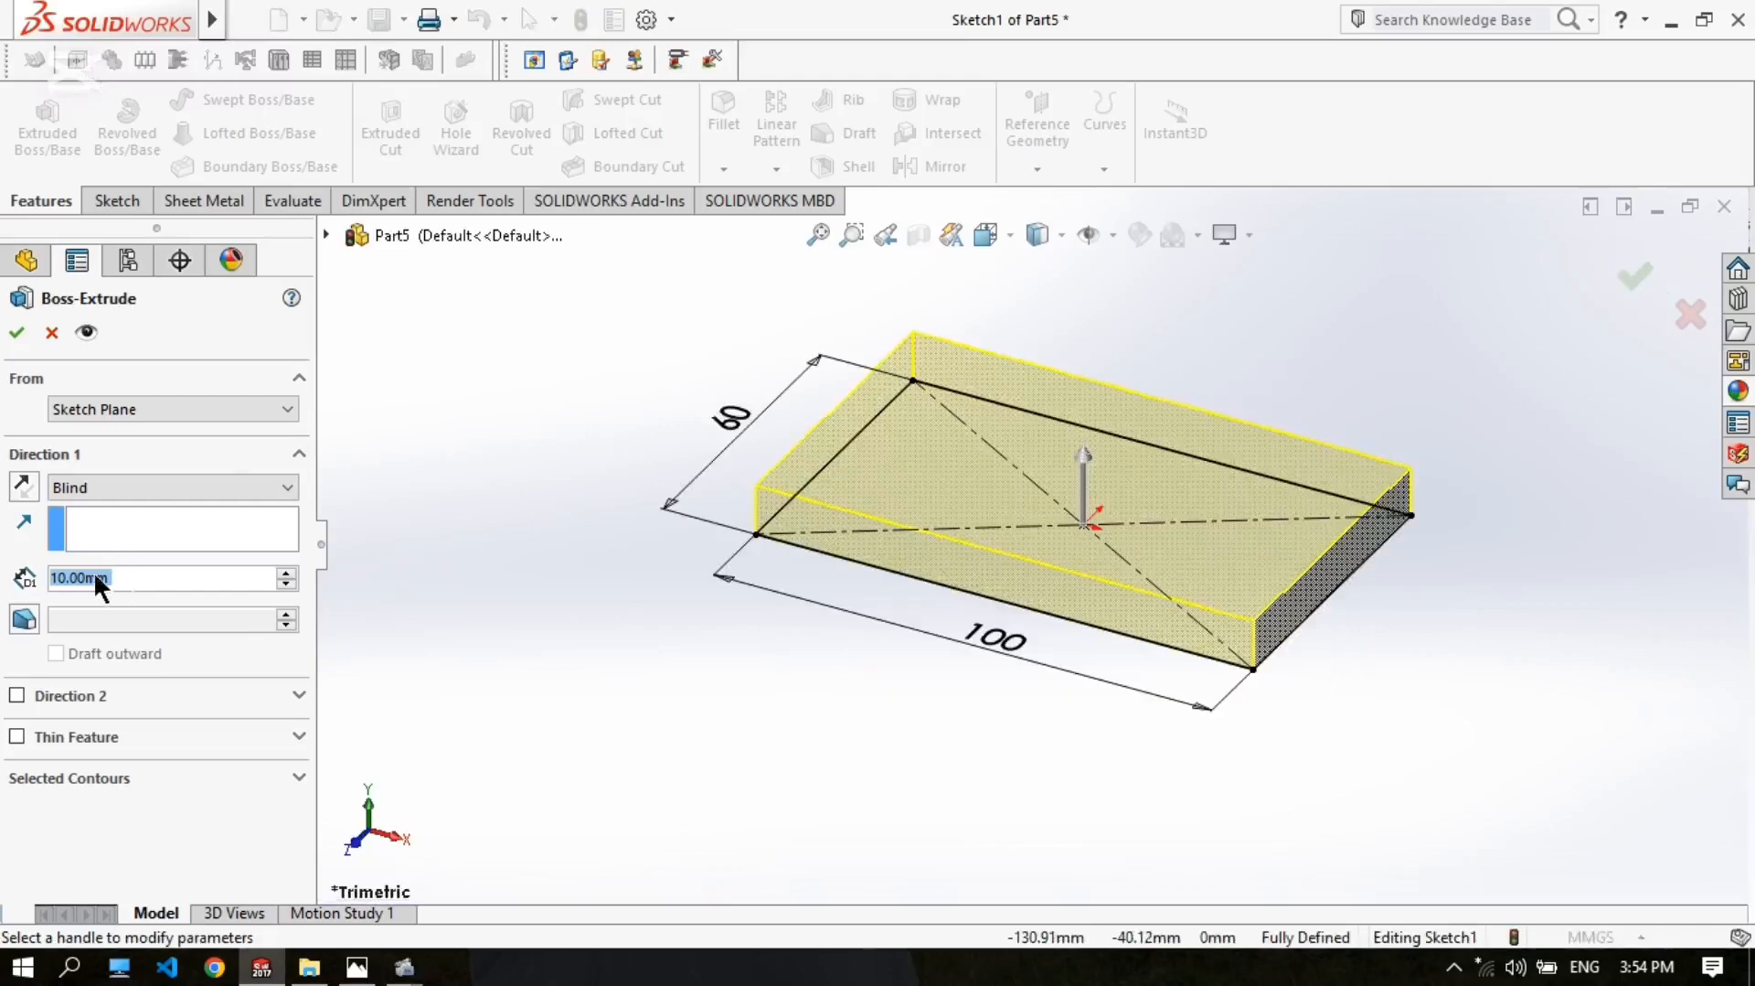
click(17, 332)
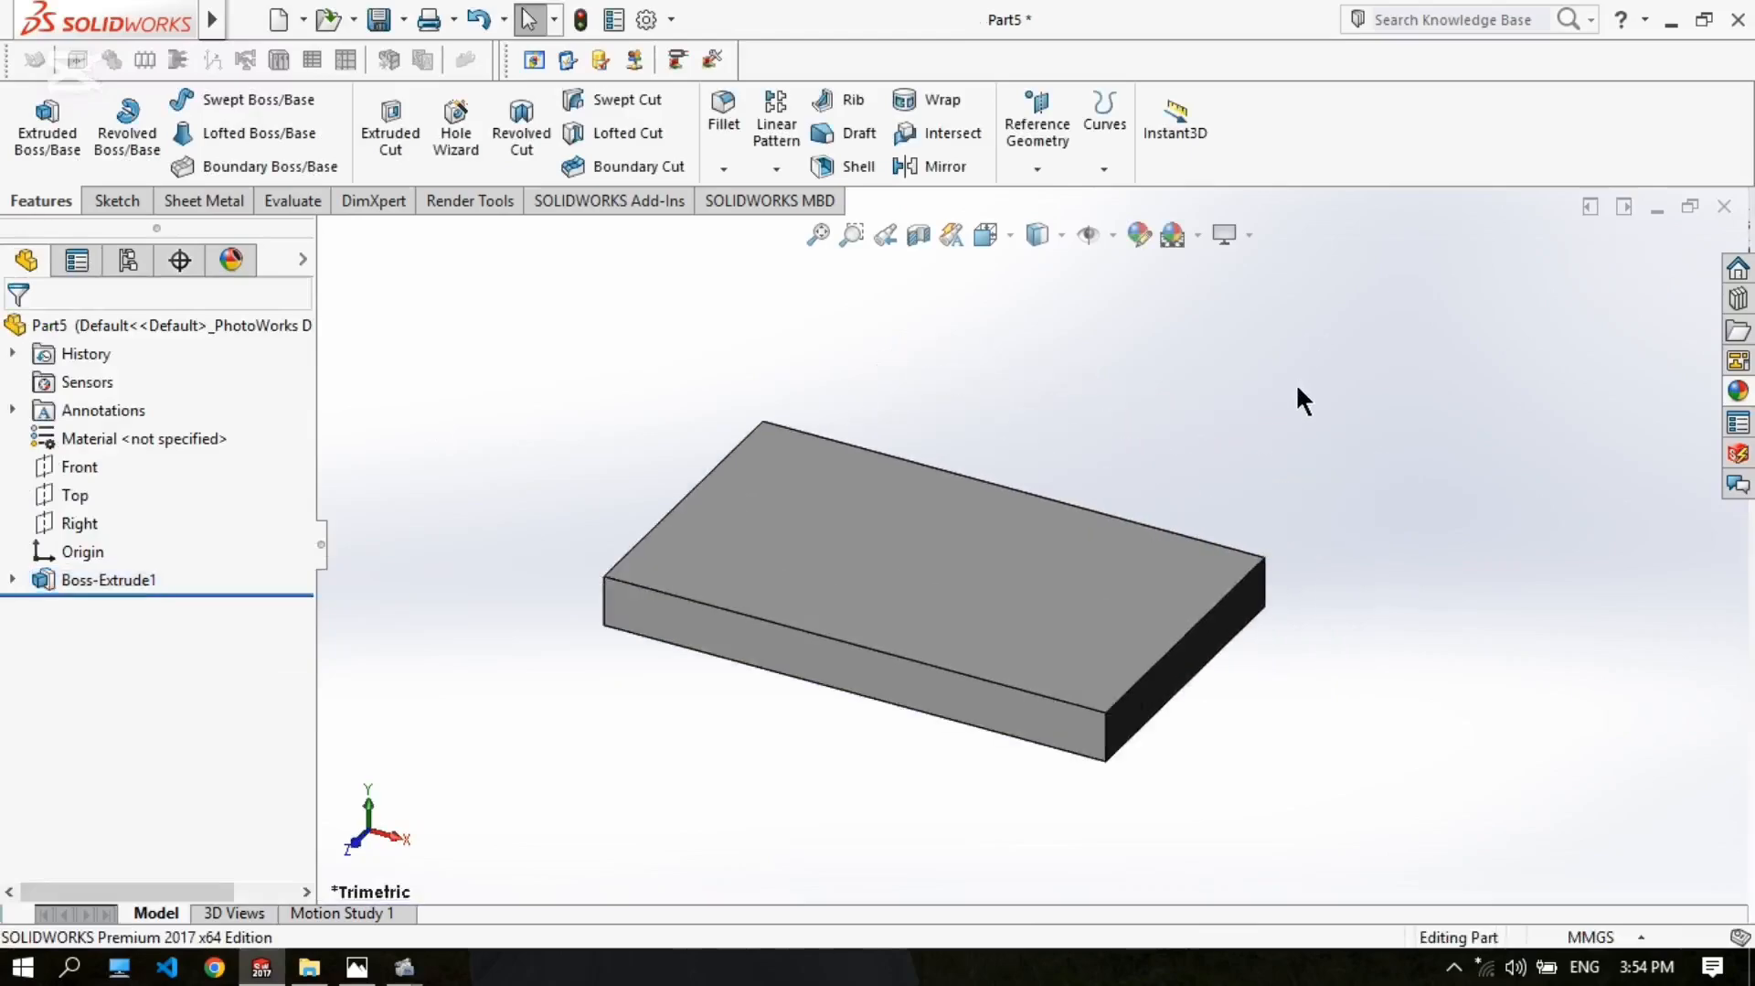
Step: Check the corner radius in the reference drawing and start a constant size fillet on the plate
click(376, 960)
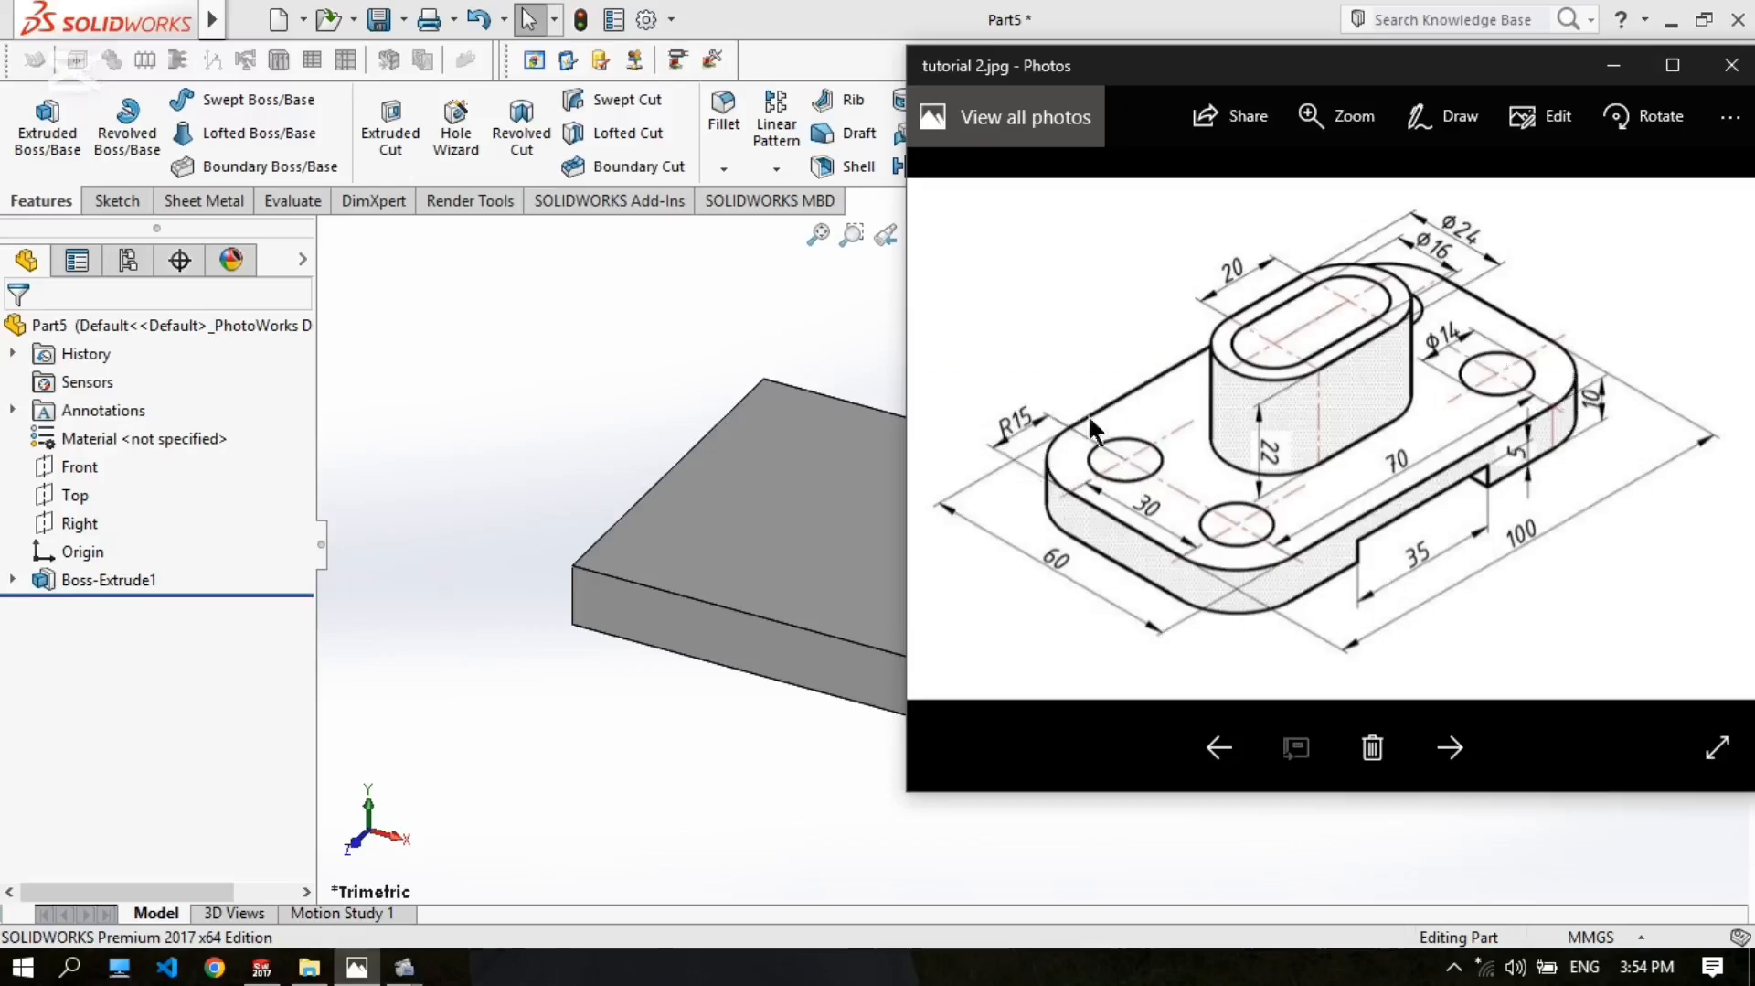
click(658, 372)
middle_drag(658, 372, 812, 528)
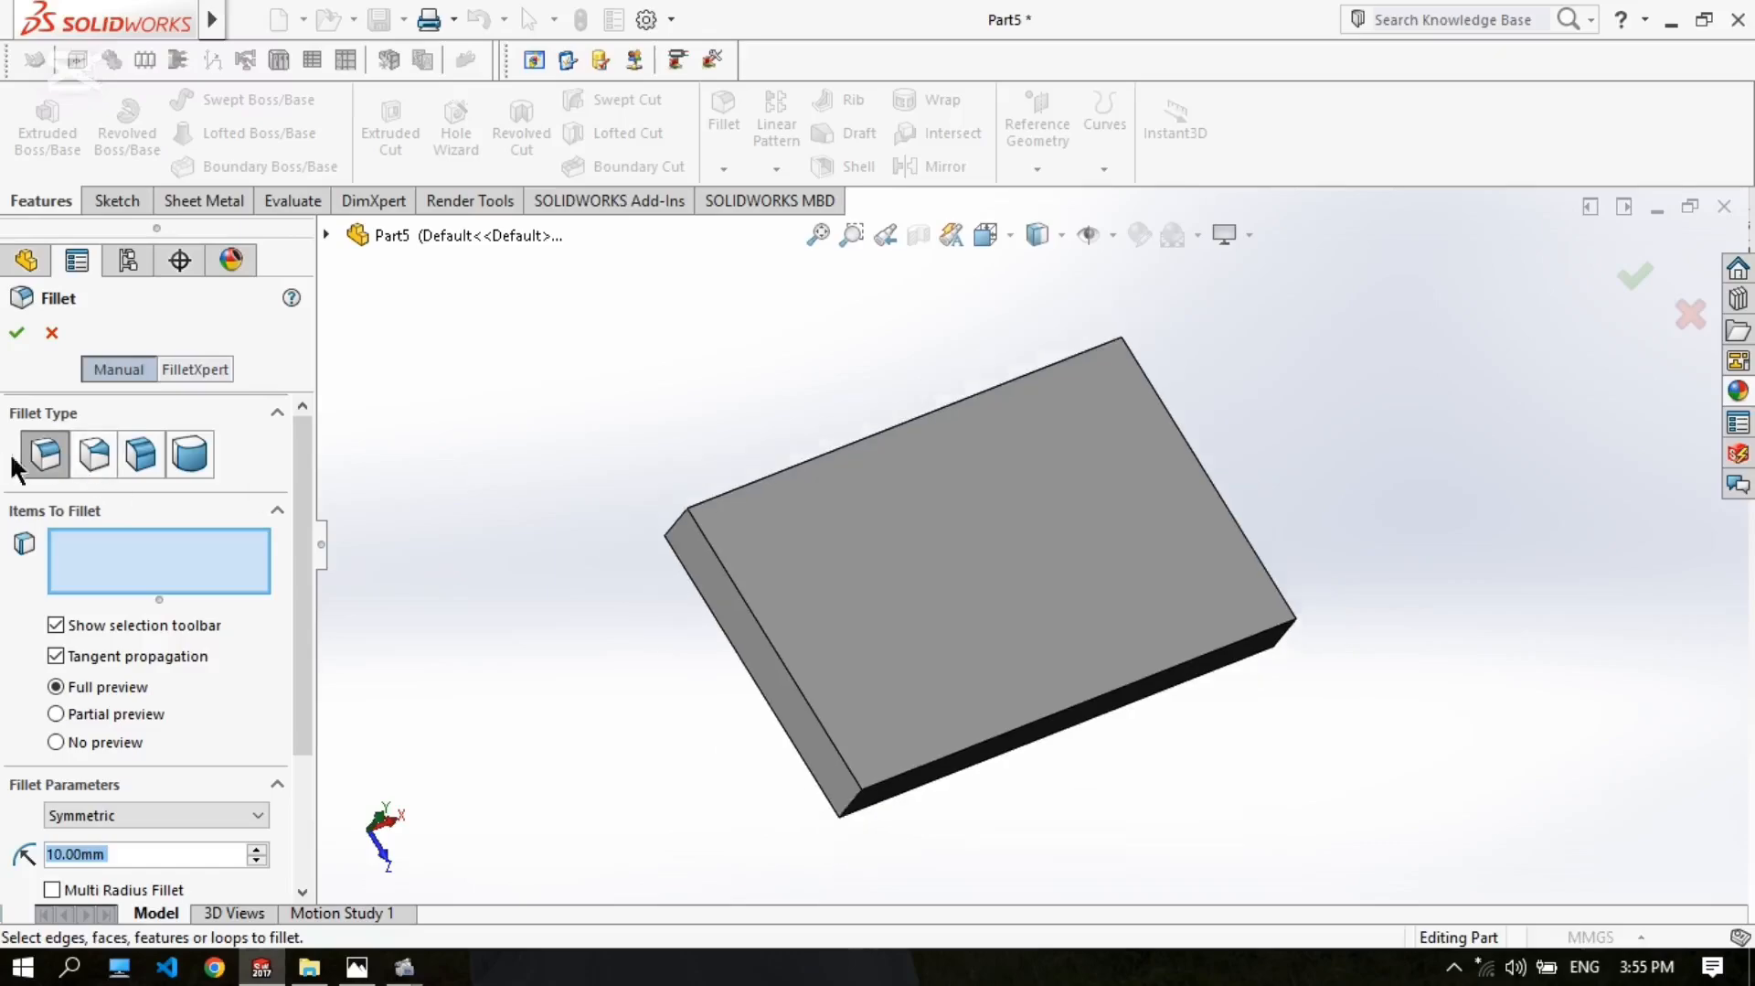
click(37, 452)
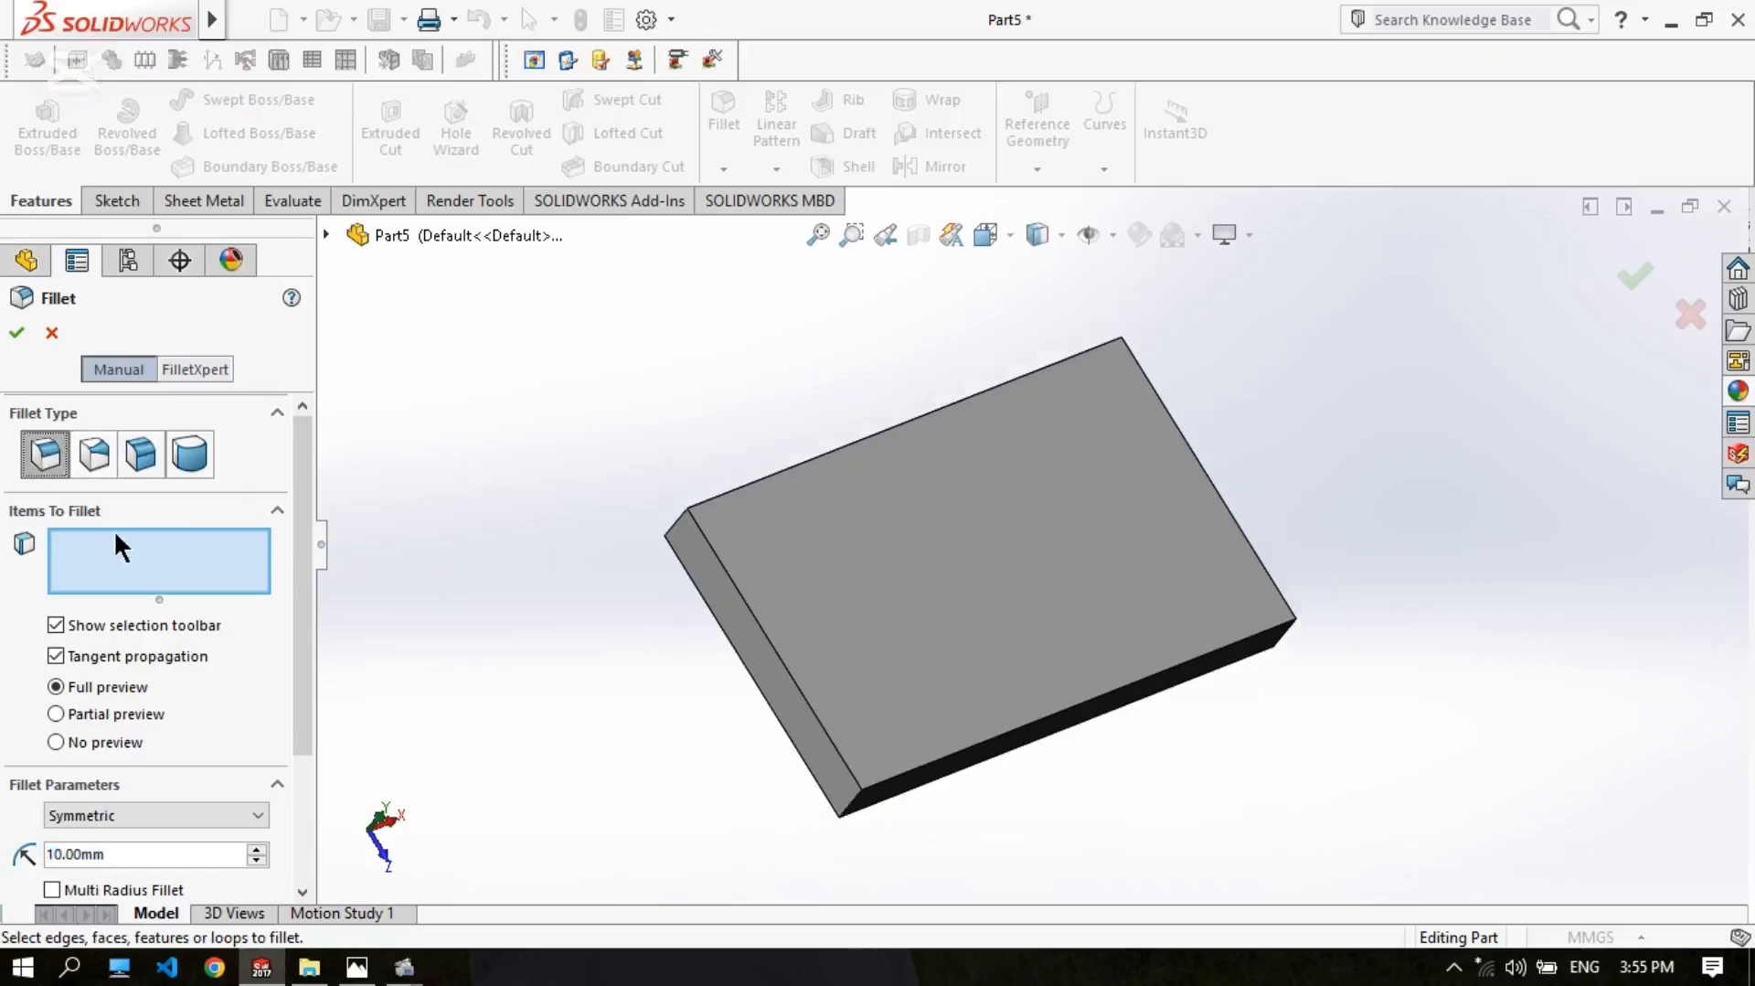
scroll(190, 782, down, 3)
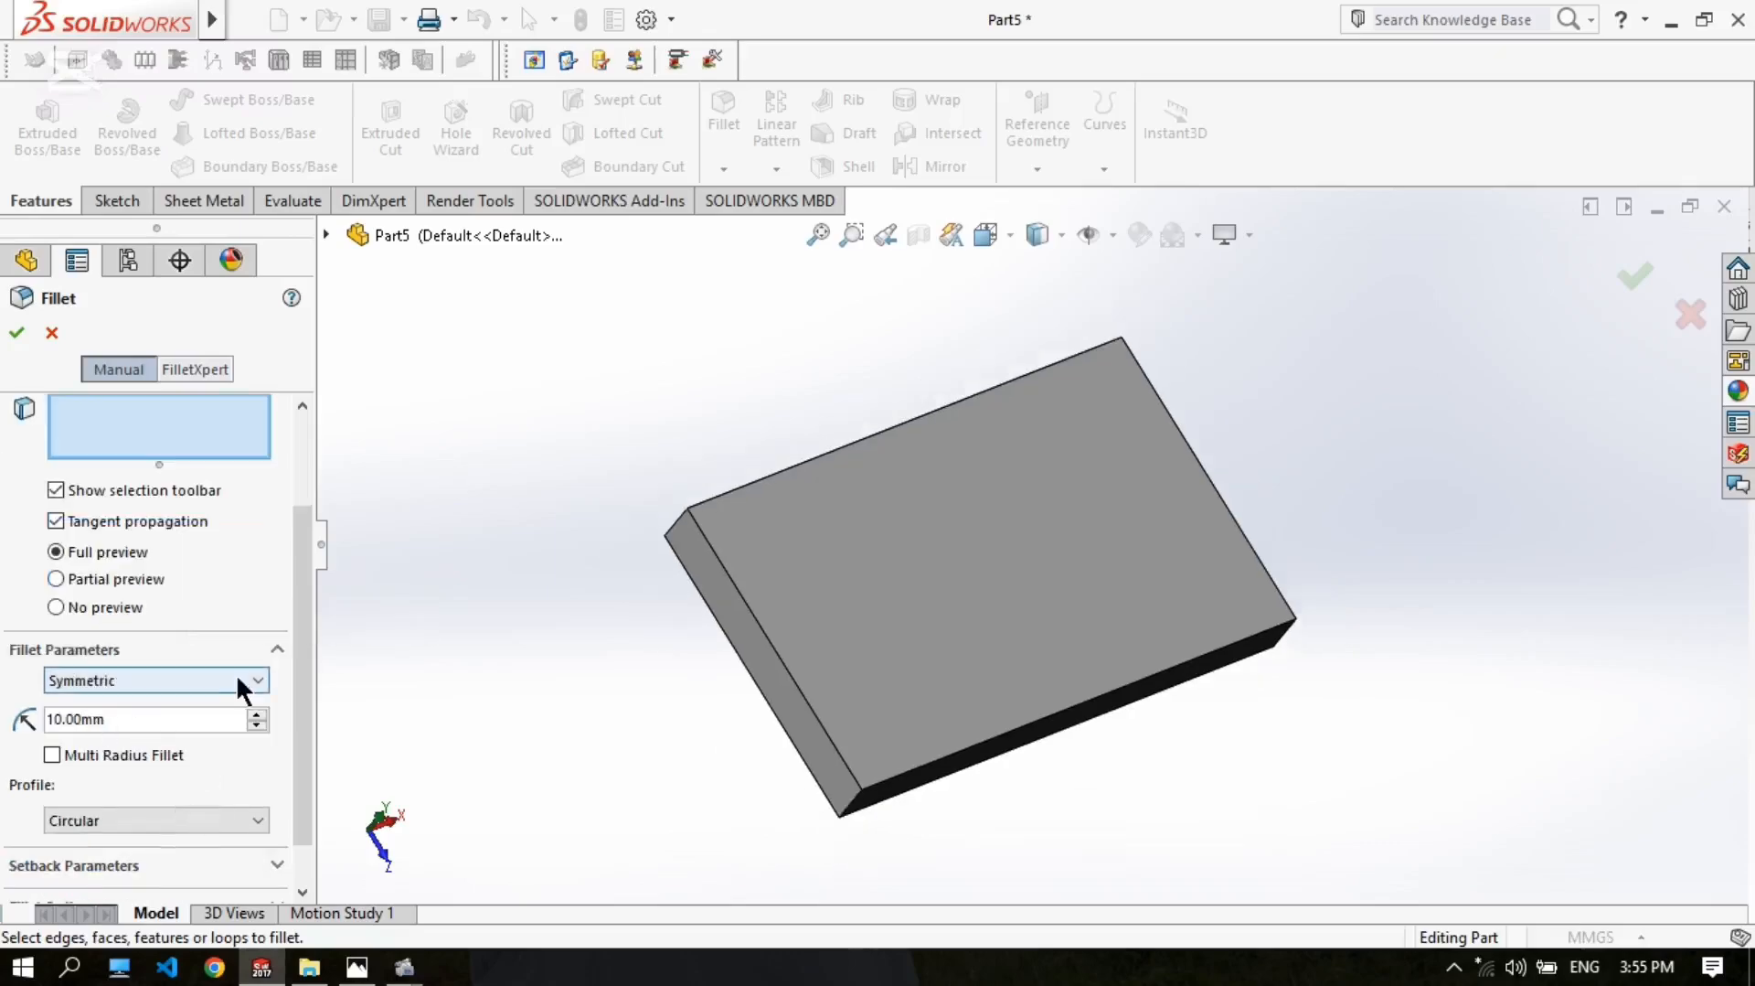
click(235, 679)
click(137, 721)
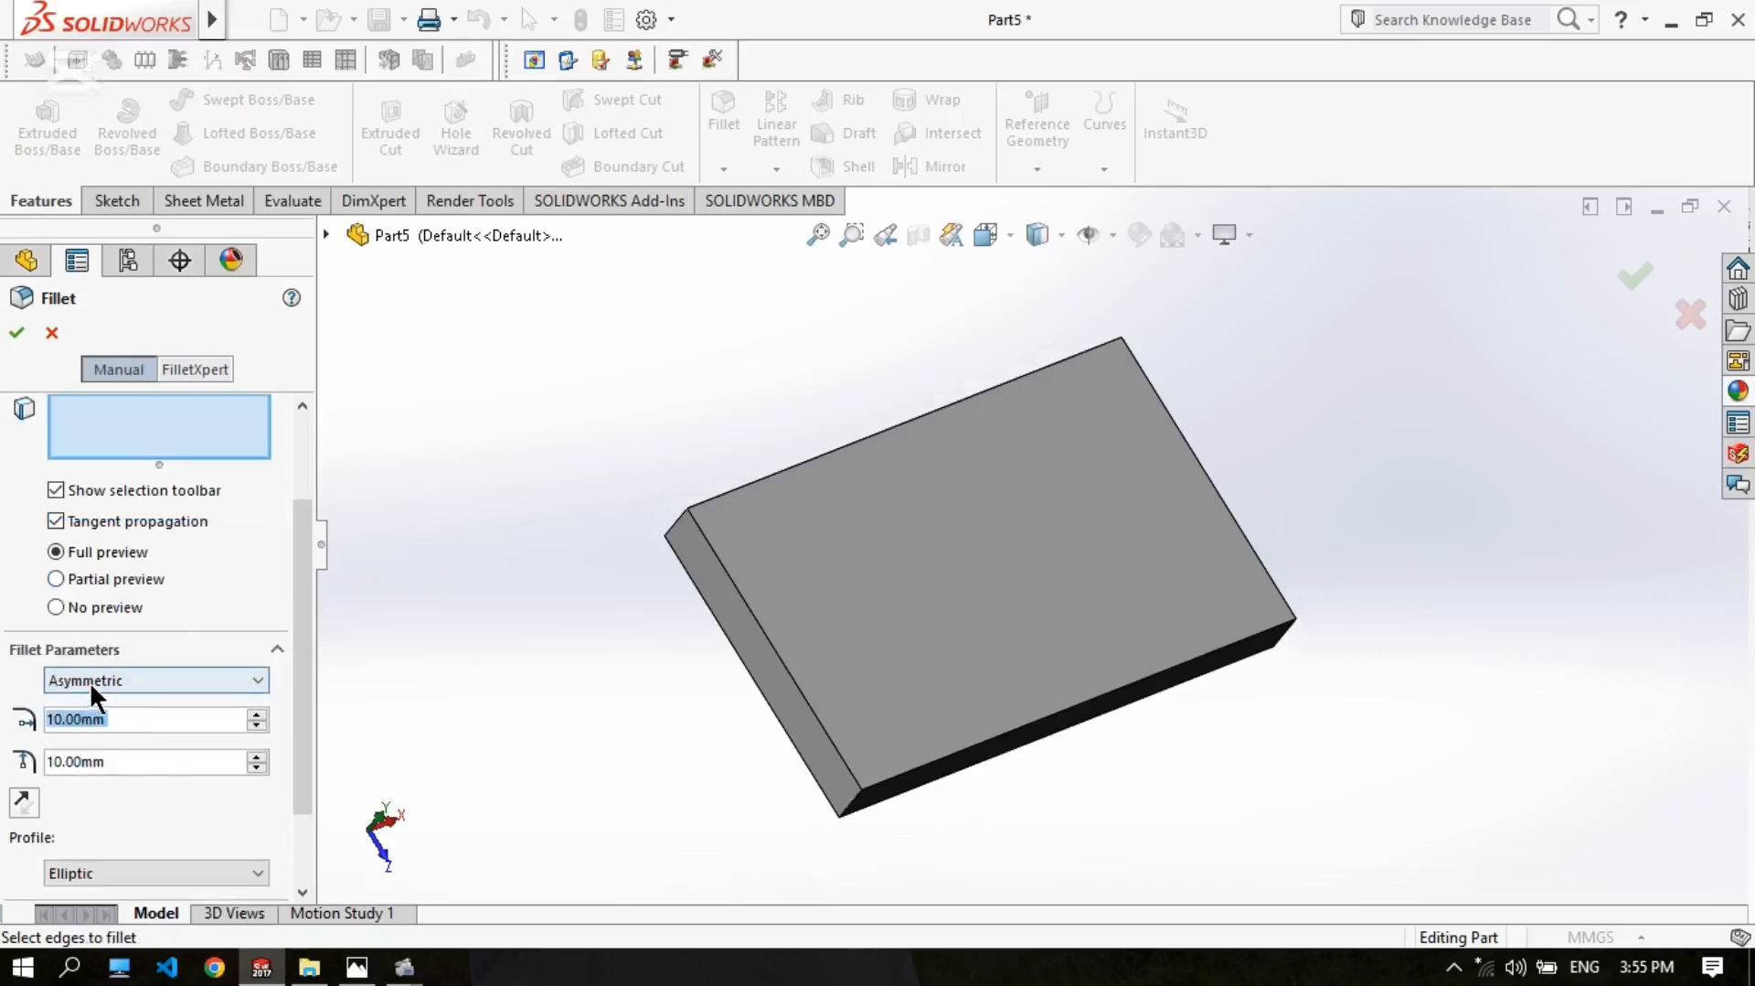
click(264, 677)
click(212, 702)
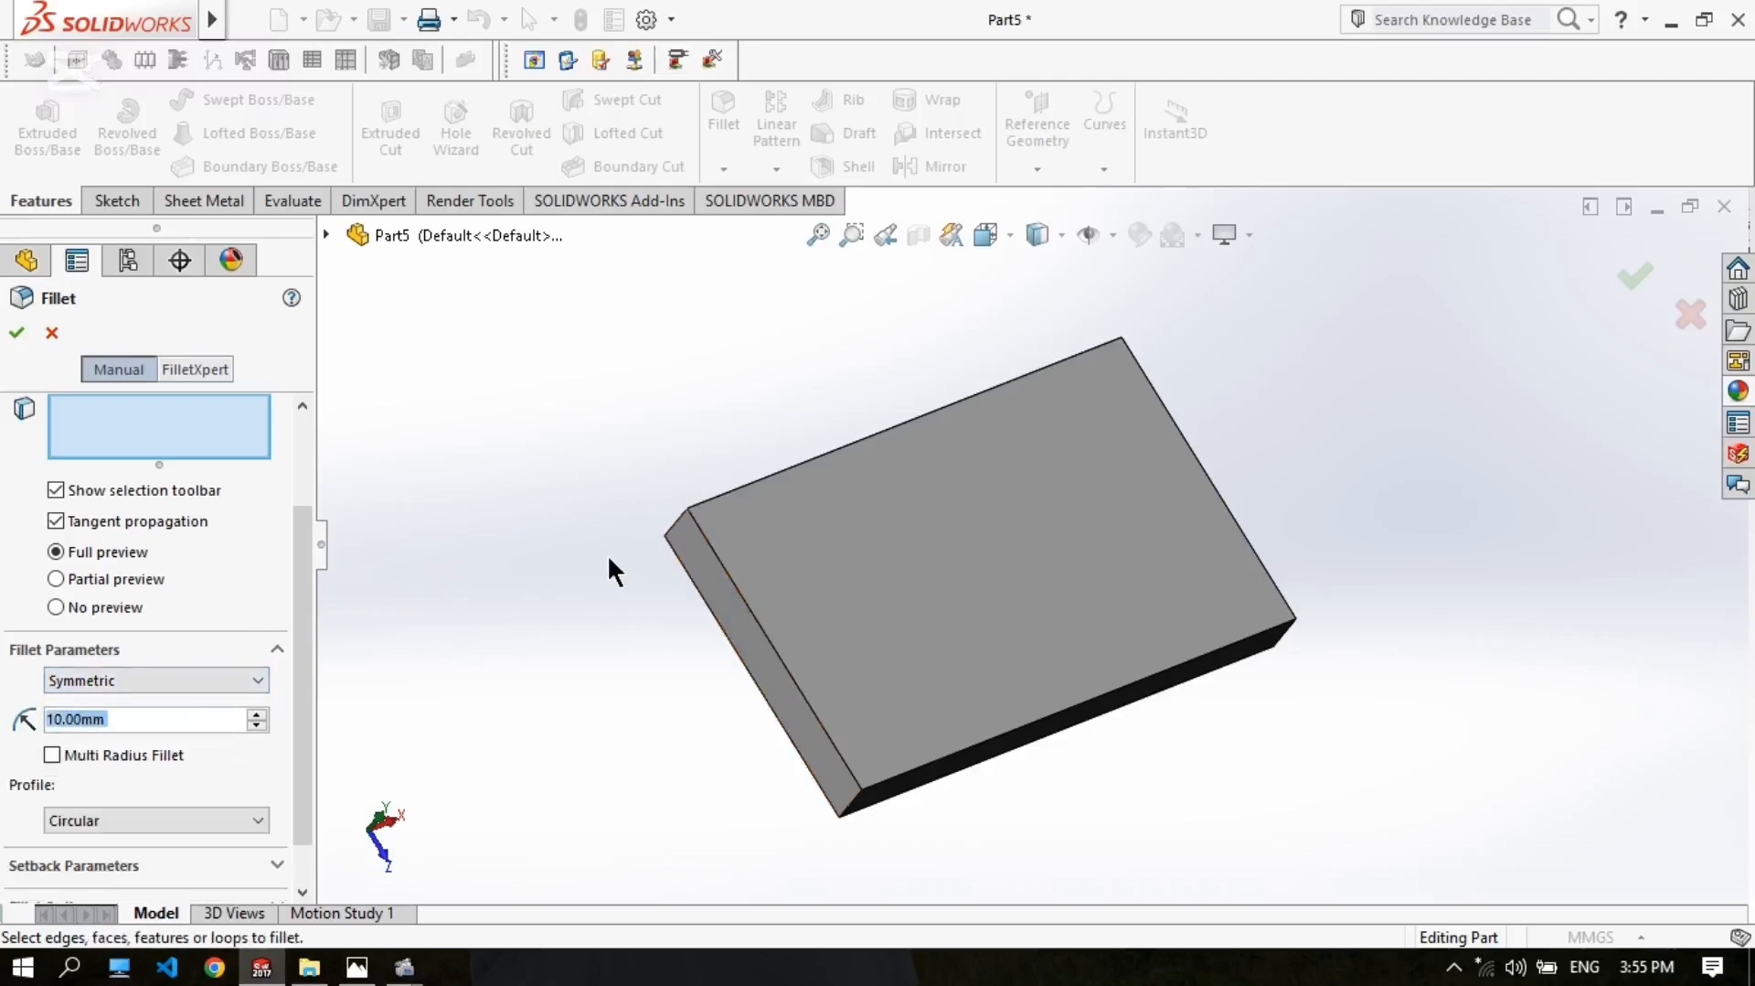
Step: Set the symmetric fillet radius to 15 mm
click(145, 716)
drag(96, 719, 23, 722)
text(15m)
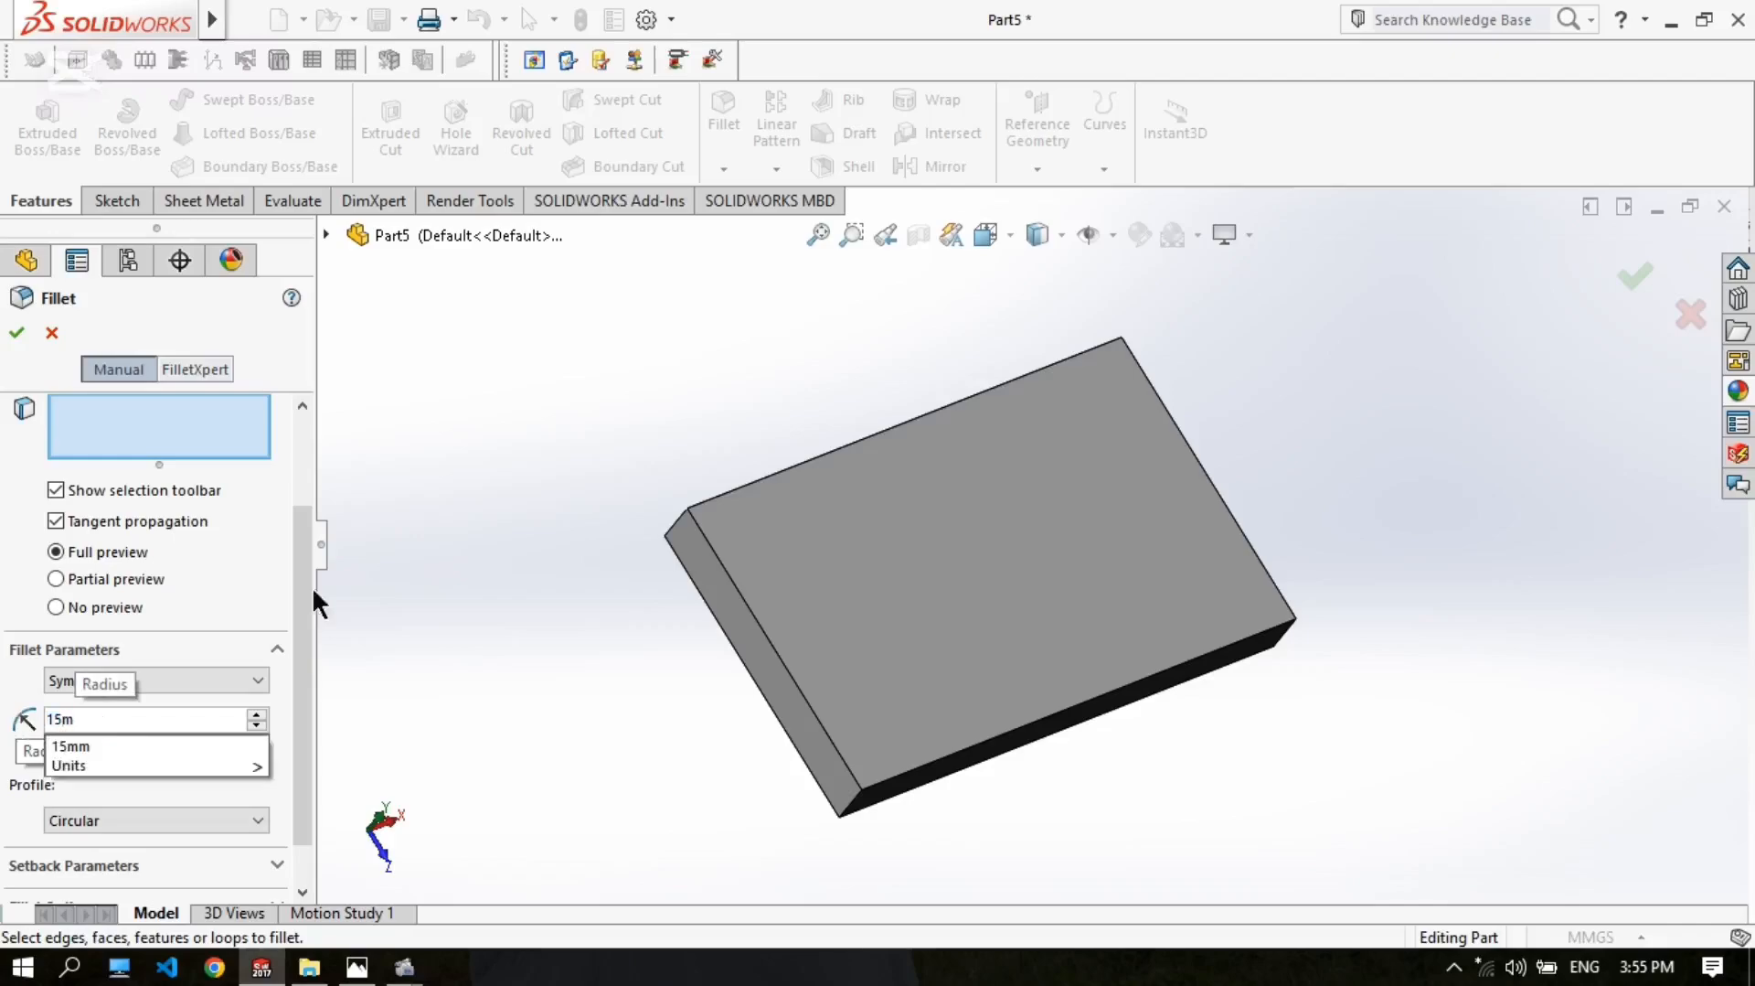
key(Return)
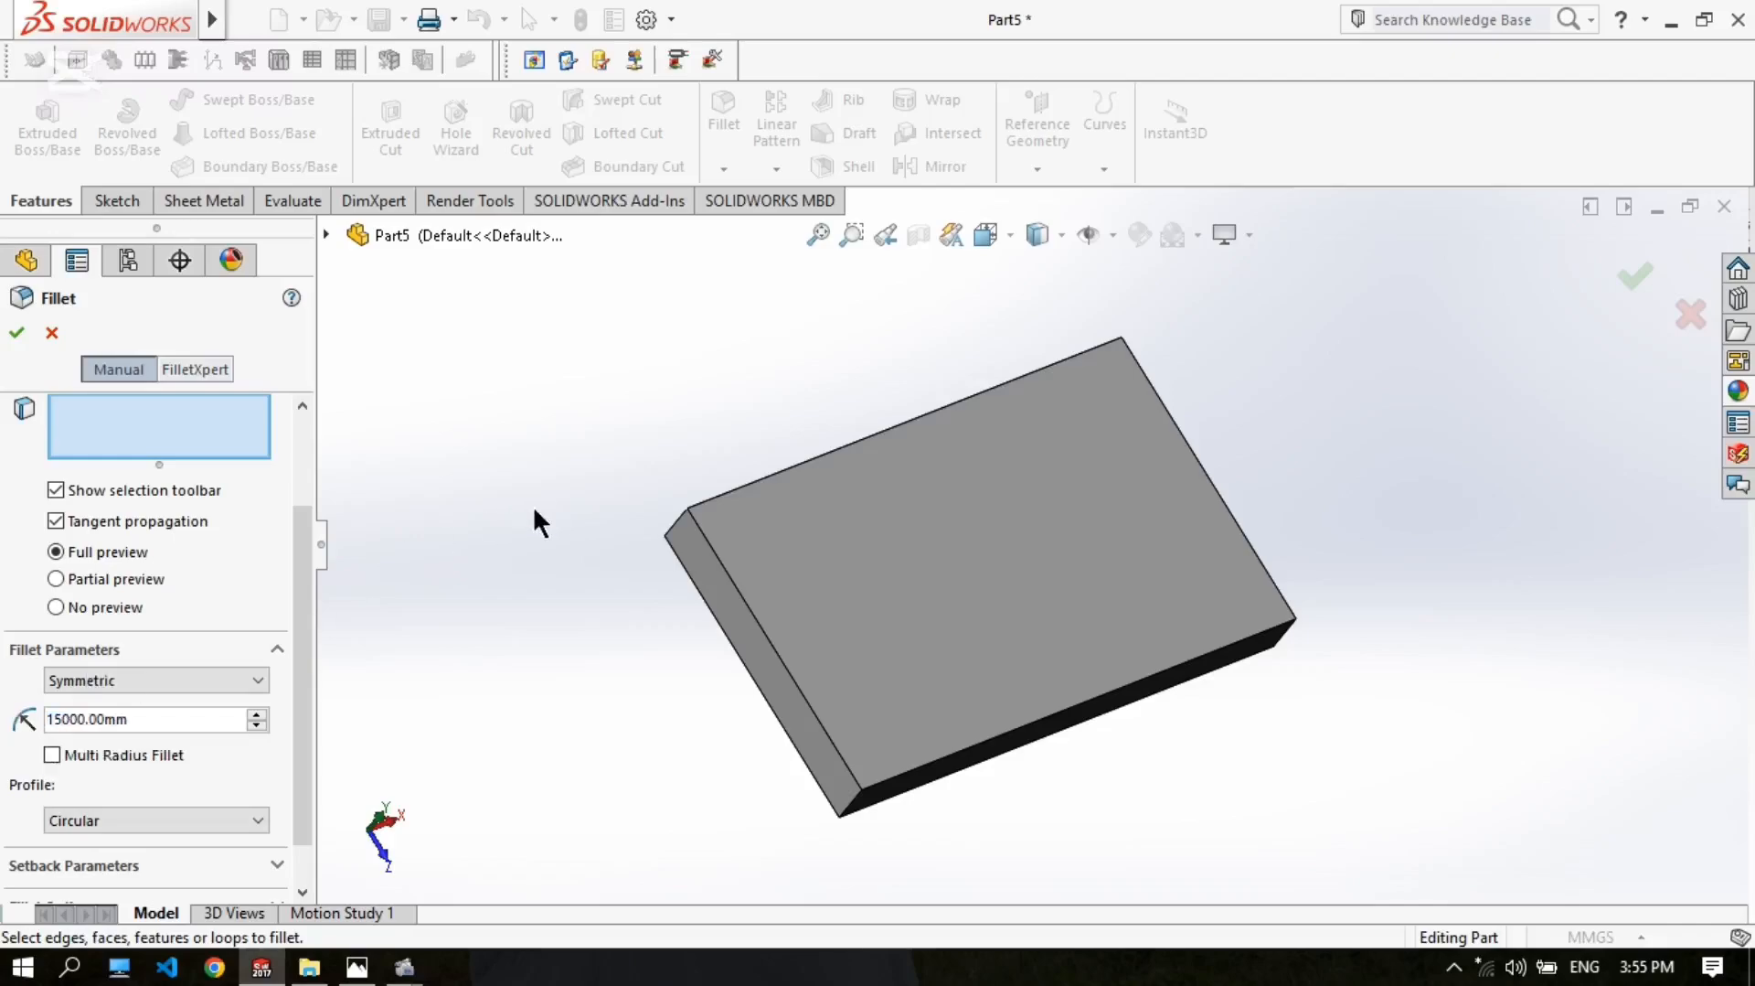
drag(153, 716, 26, 716)
text(15)
key(Return)
Step: Apply the 15 mm fillet to the four vertical corner edges of the plate
click(171, 430)
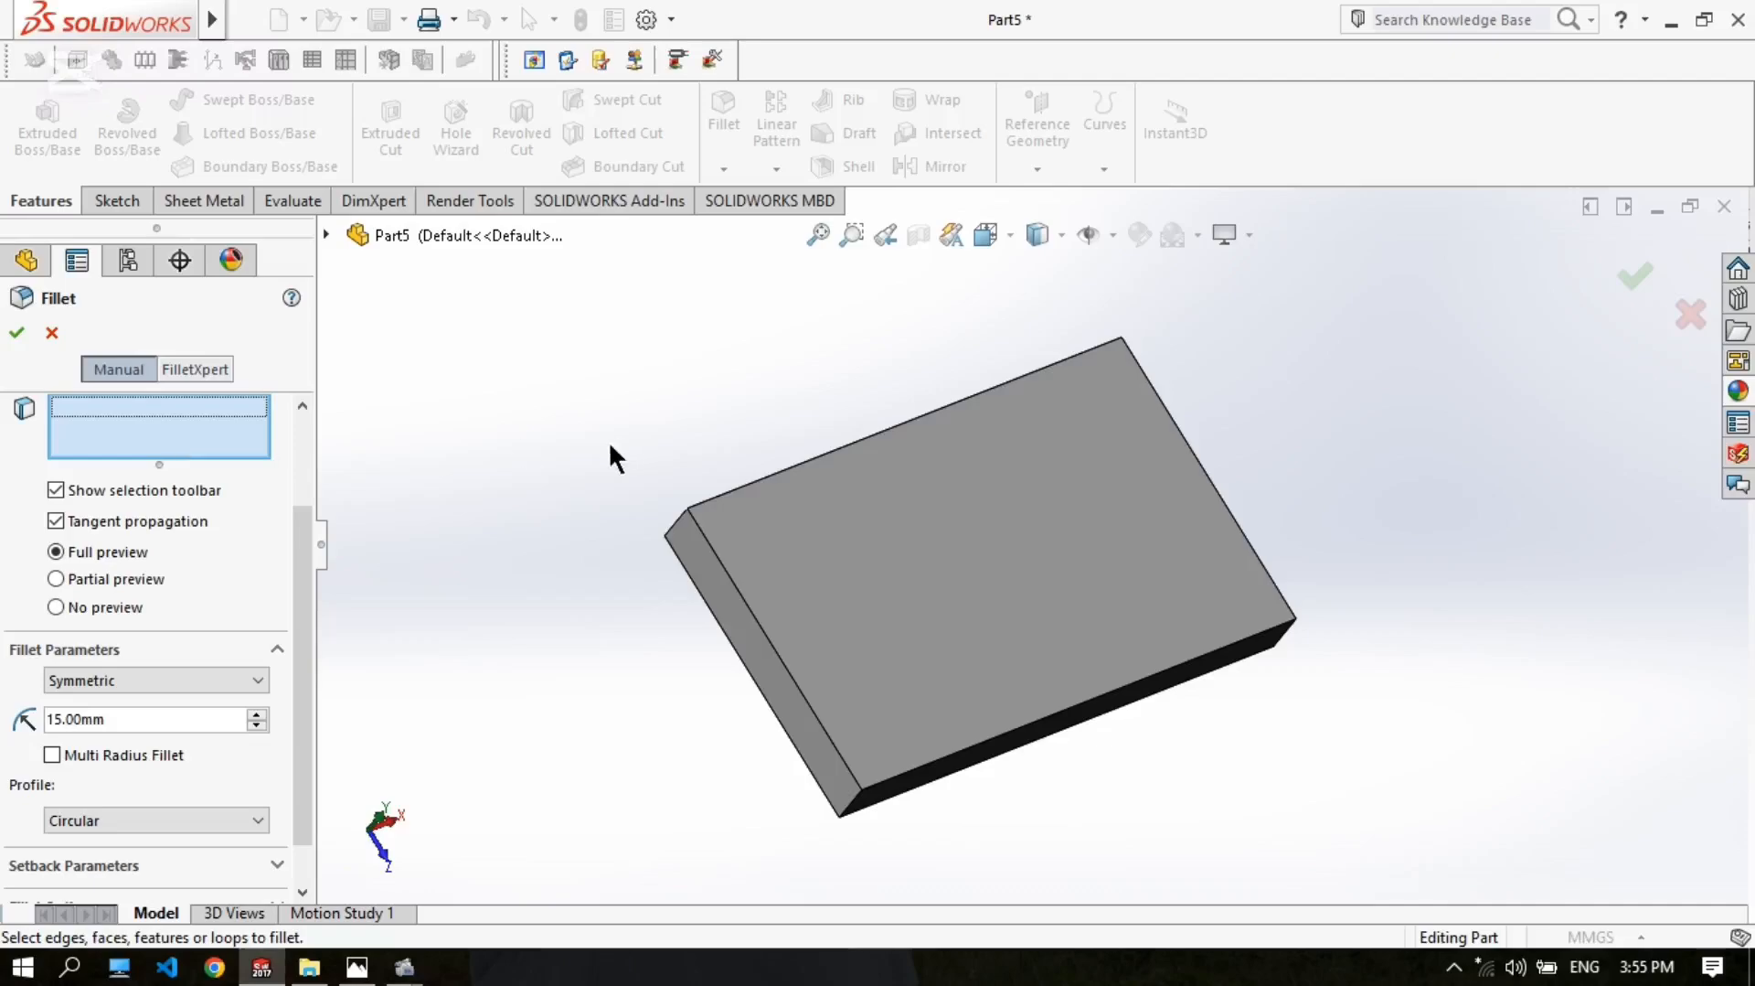
click(672, 523)
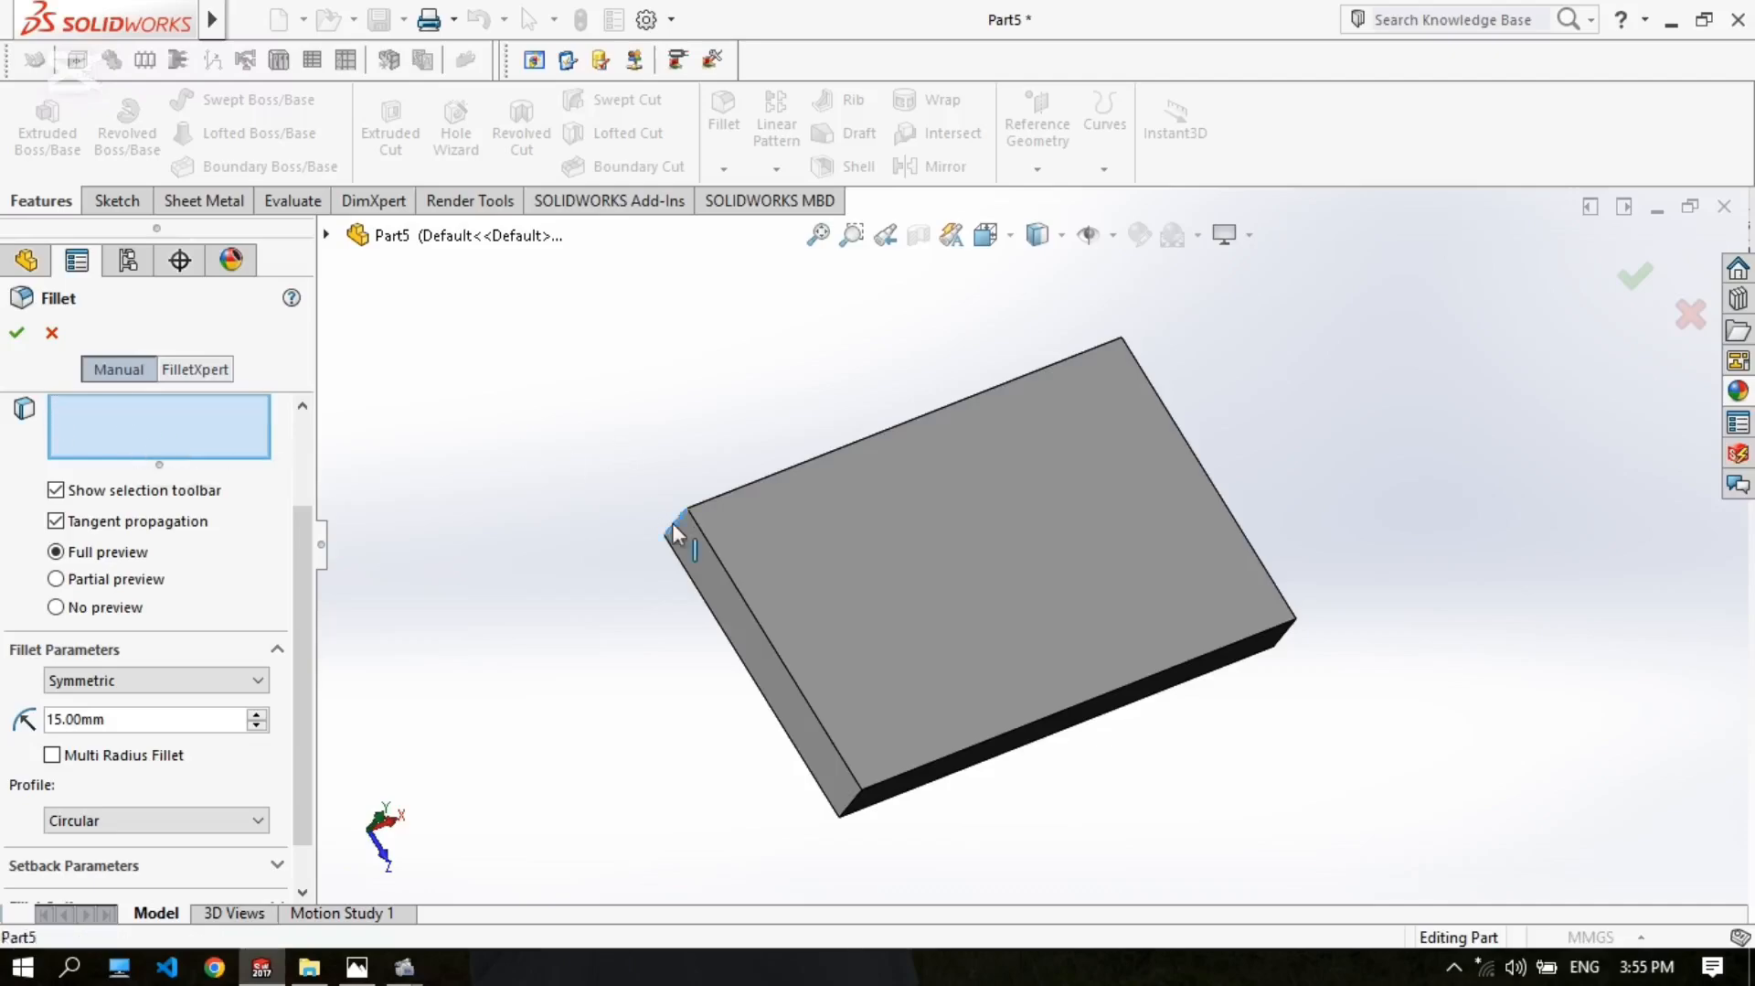
click(855, 812)
middle_drag(855, 812, 1027, 561)
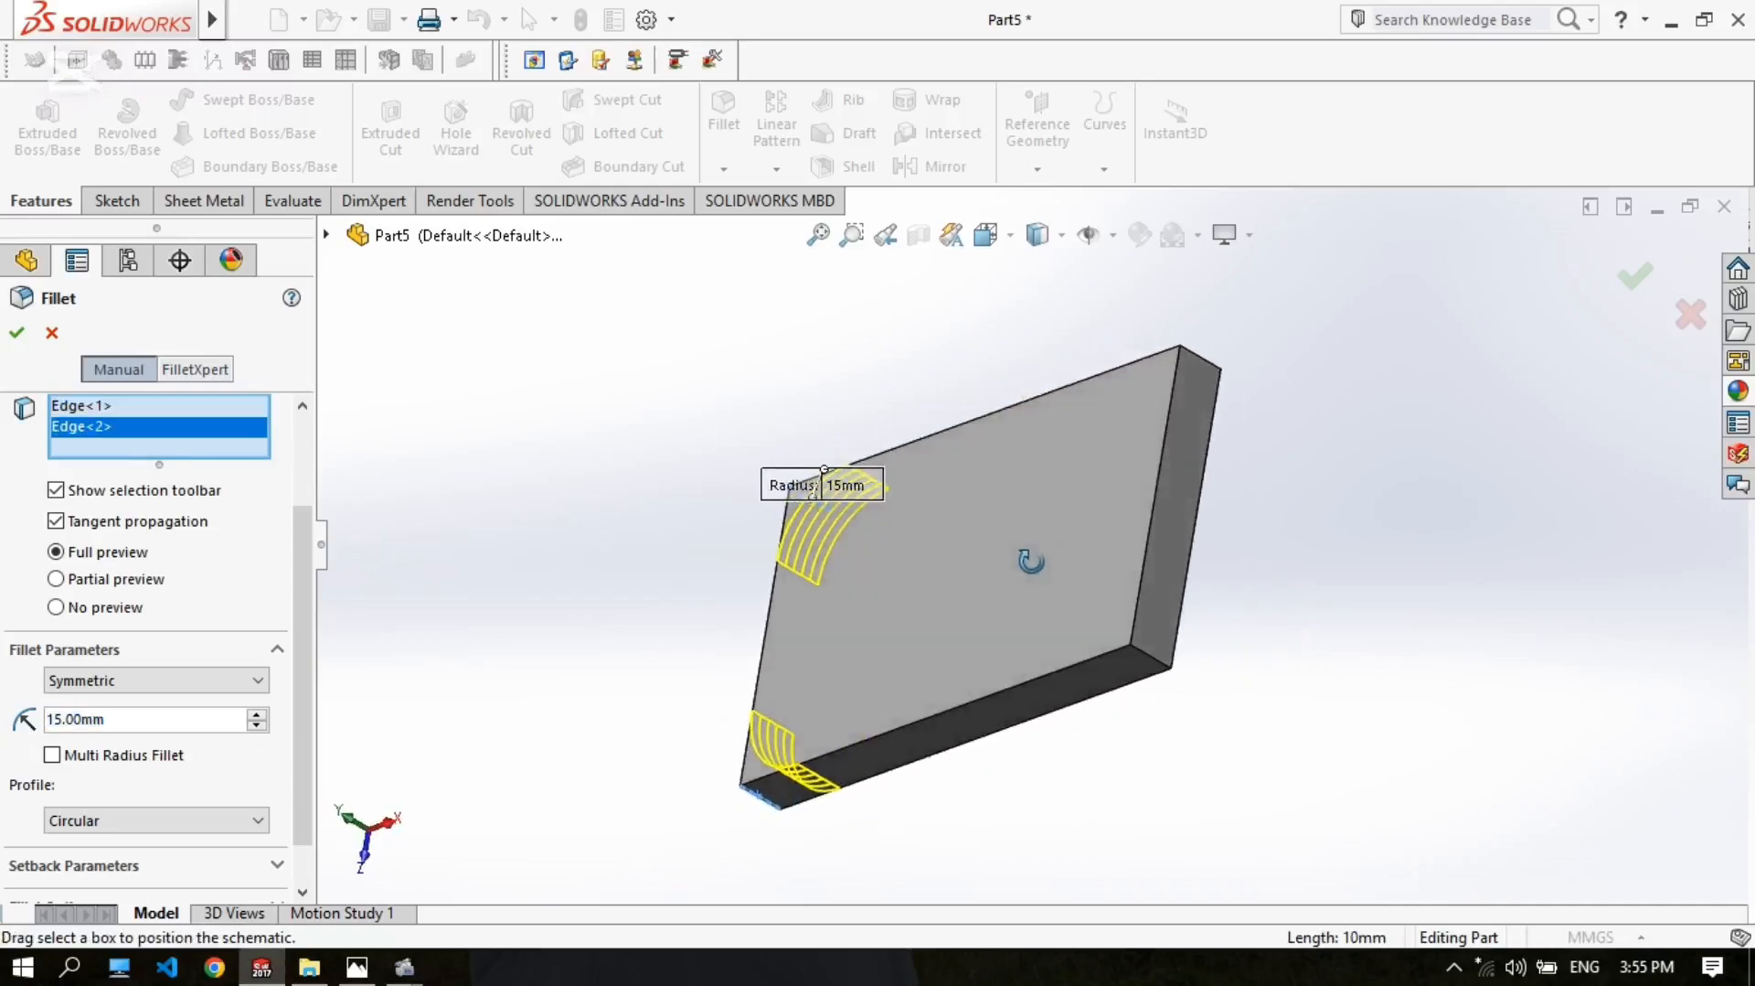
click(1157, 667)
click(1194, 391)
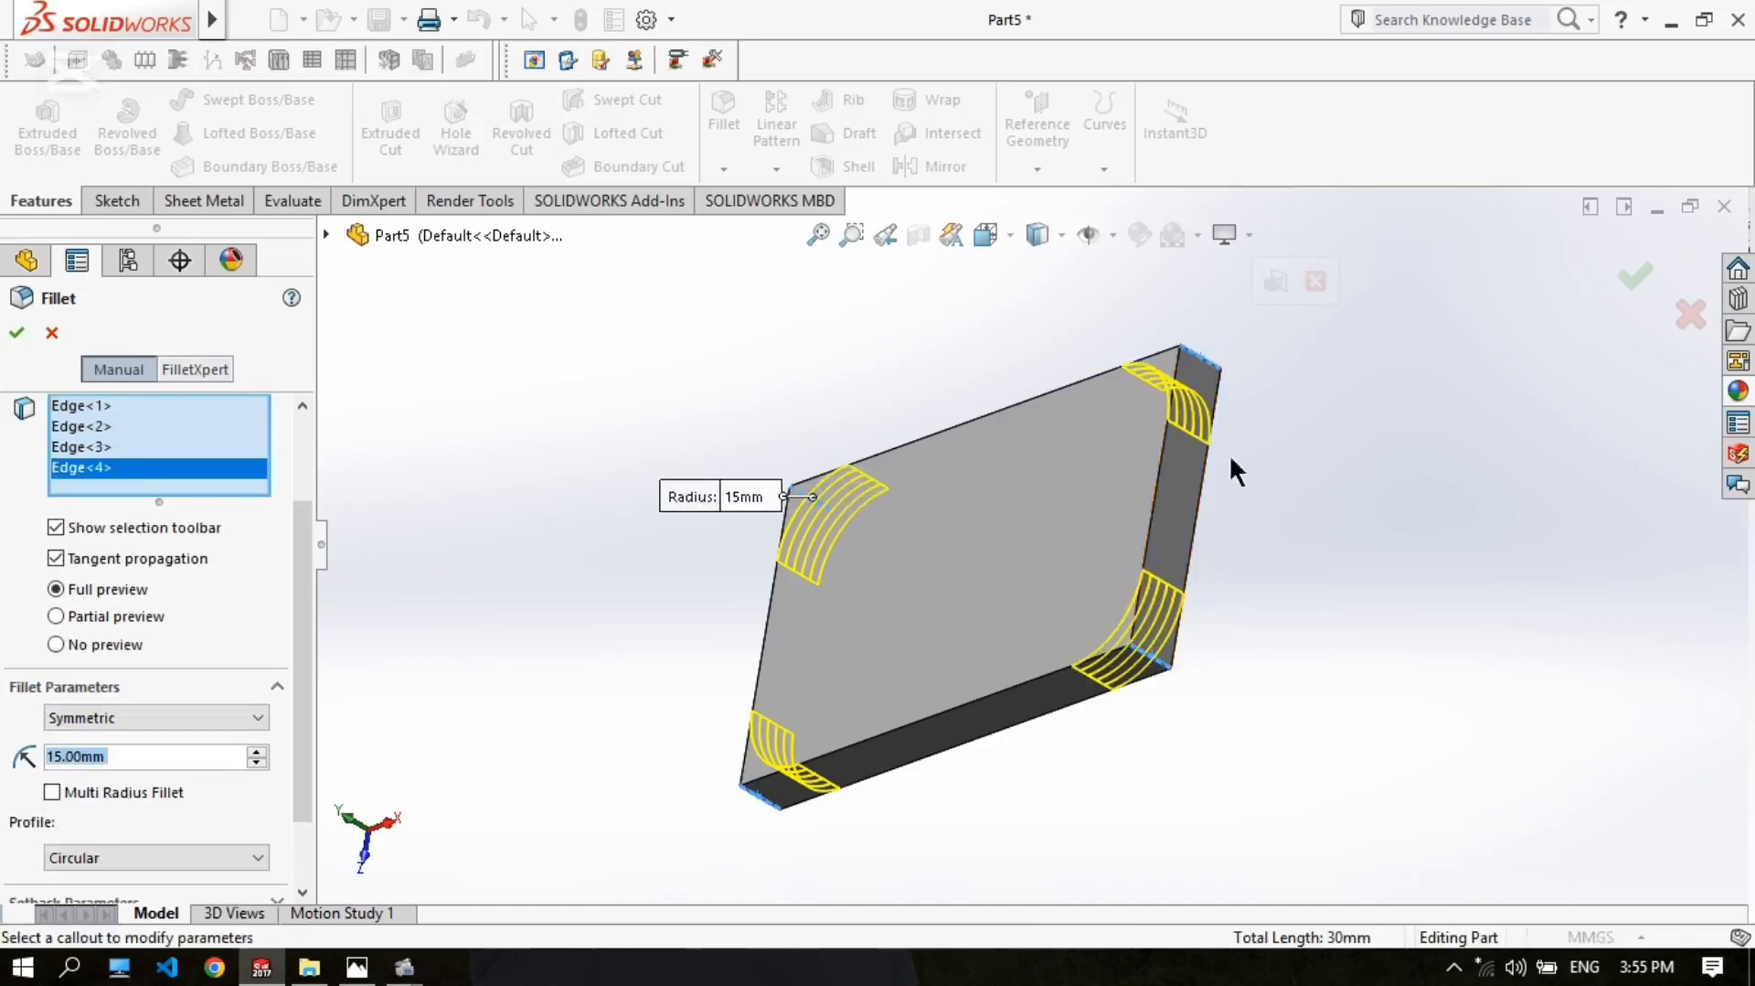
middle_drag(1235, 471, 1131, 494)
click(20, 331)
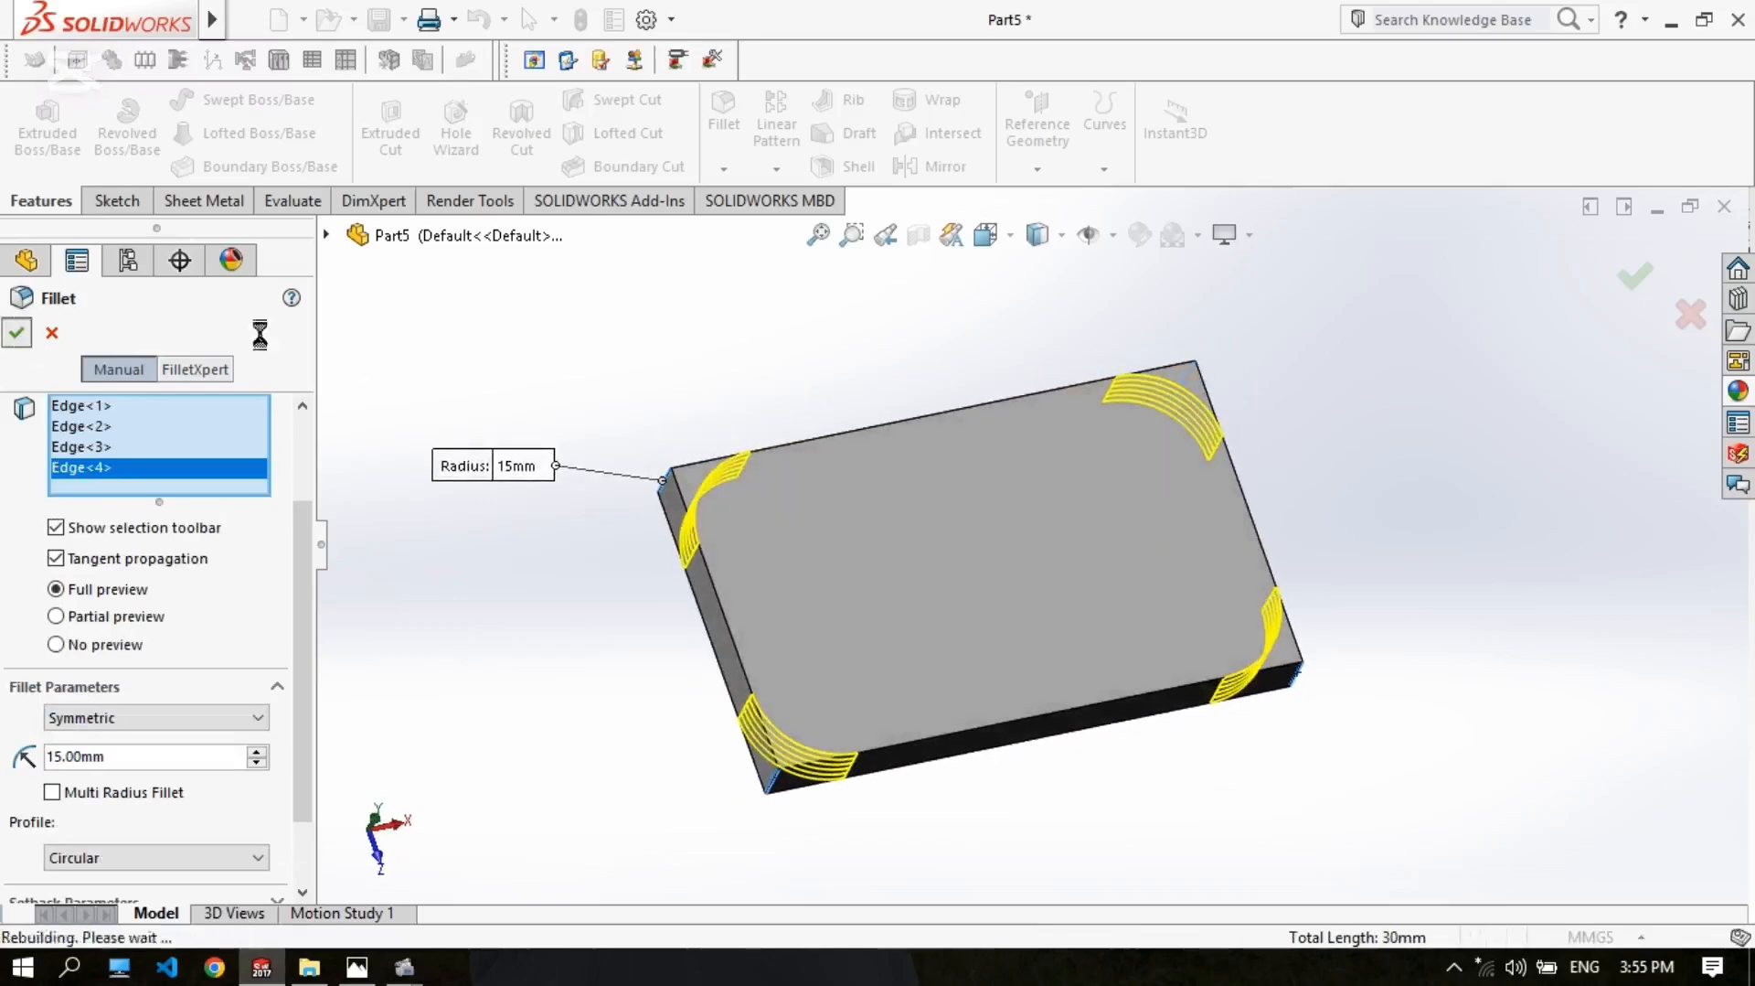
Step: Start a new sketch on the plate's large upper face
scroll(1224, 450, down, 1)
middle_drag(1220, 454, 1206, 493)
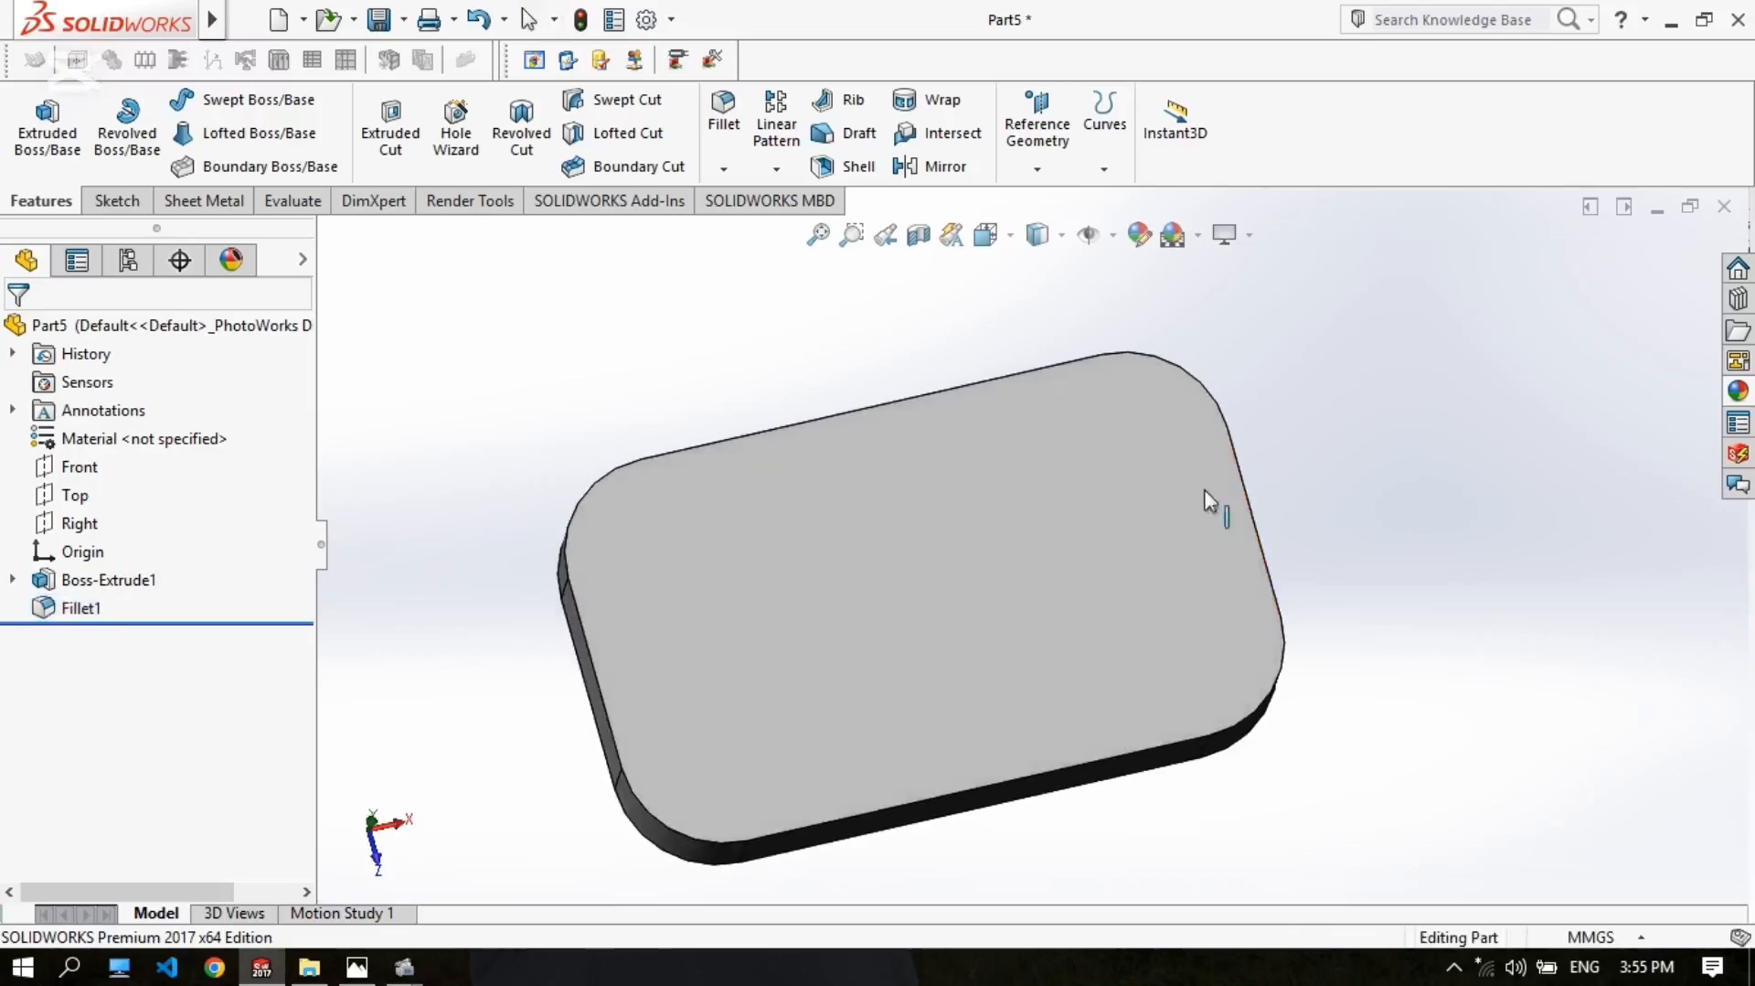
click(105, 193)
click(28, 123)
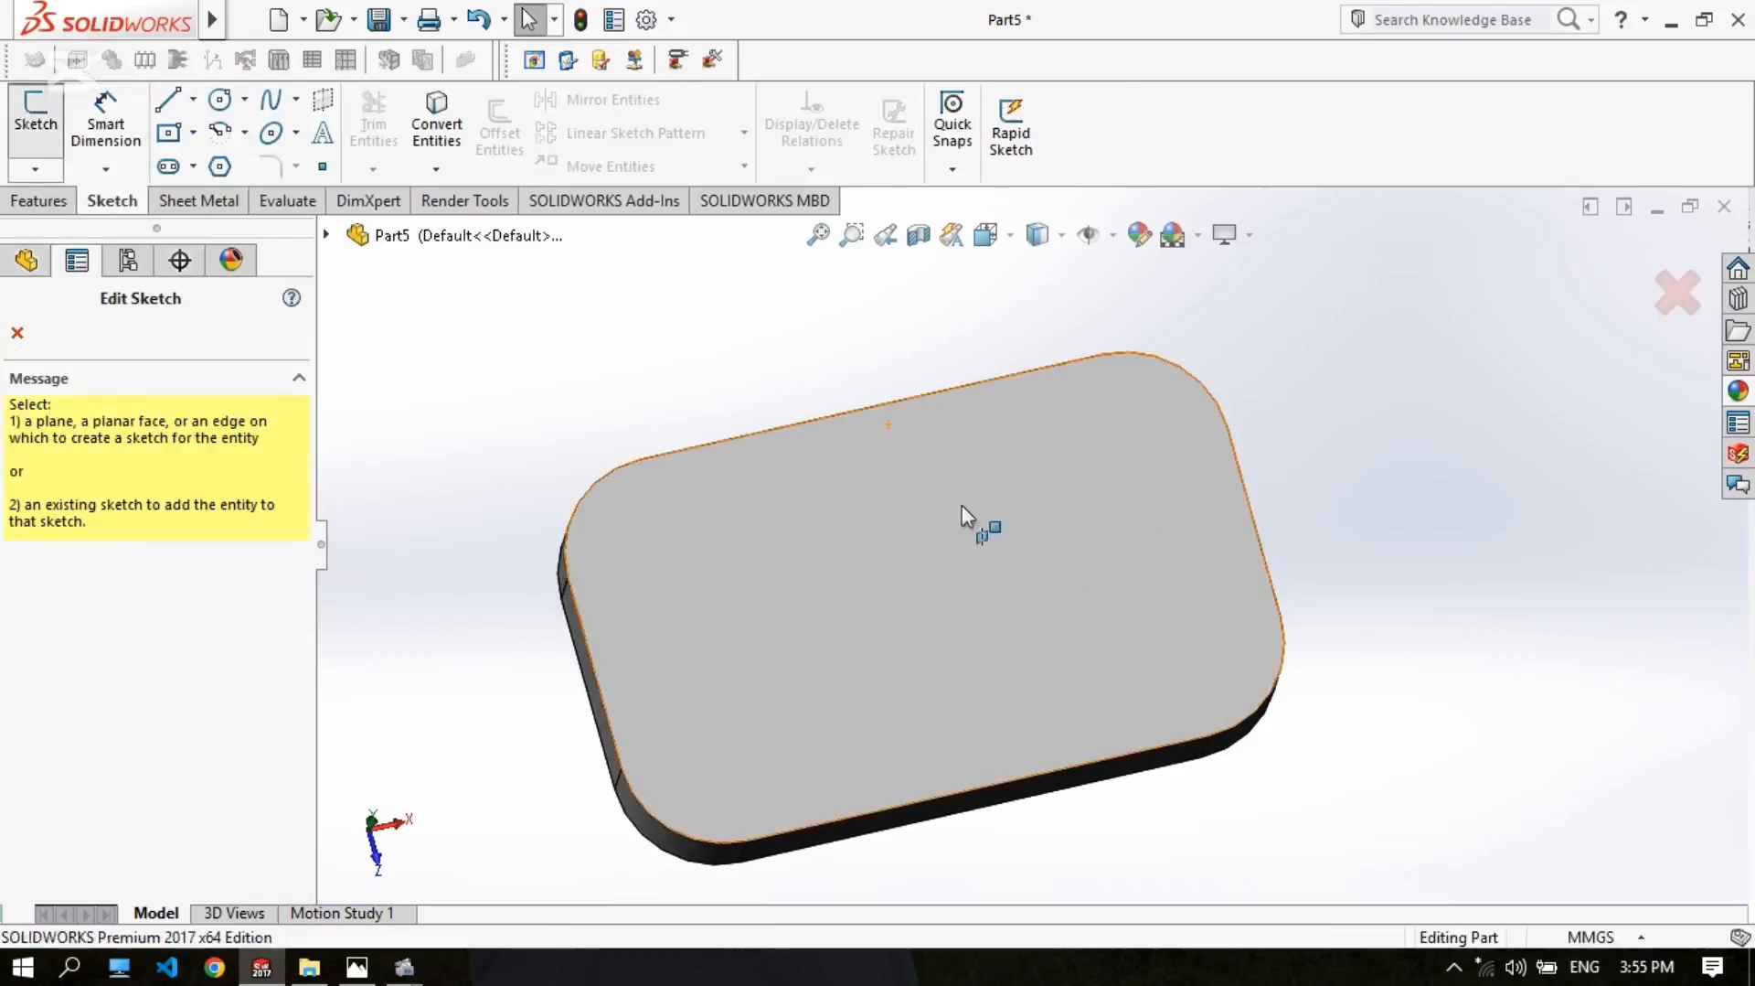
click(869, 571)
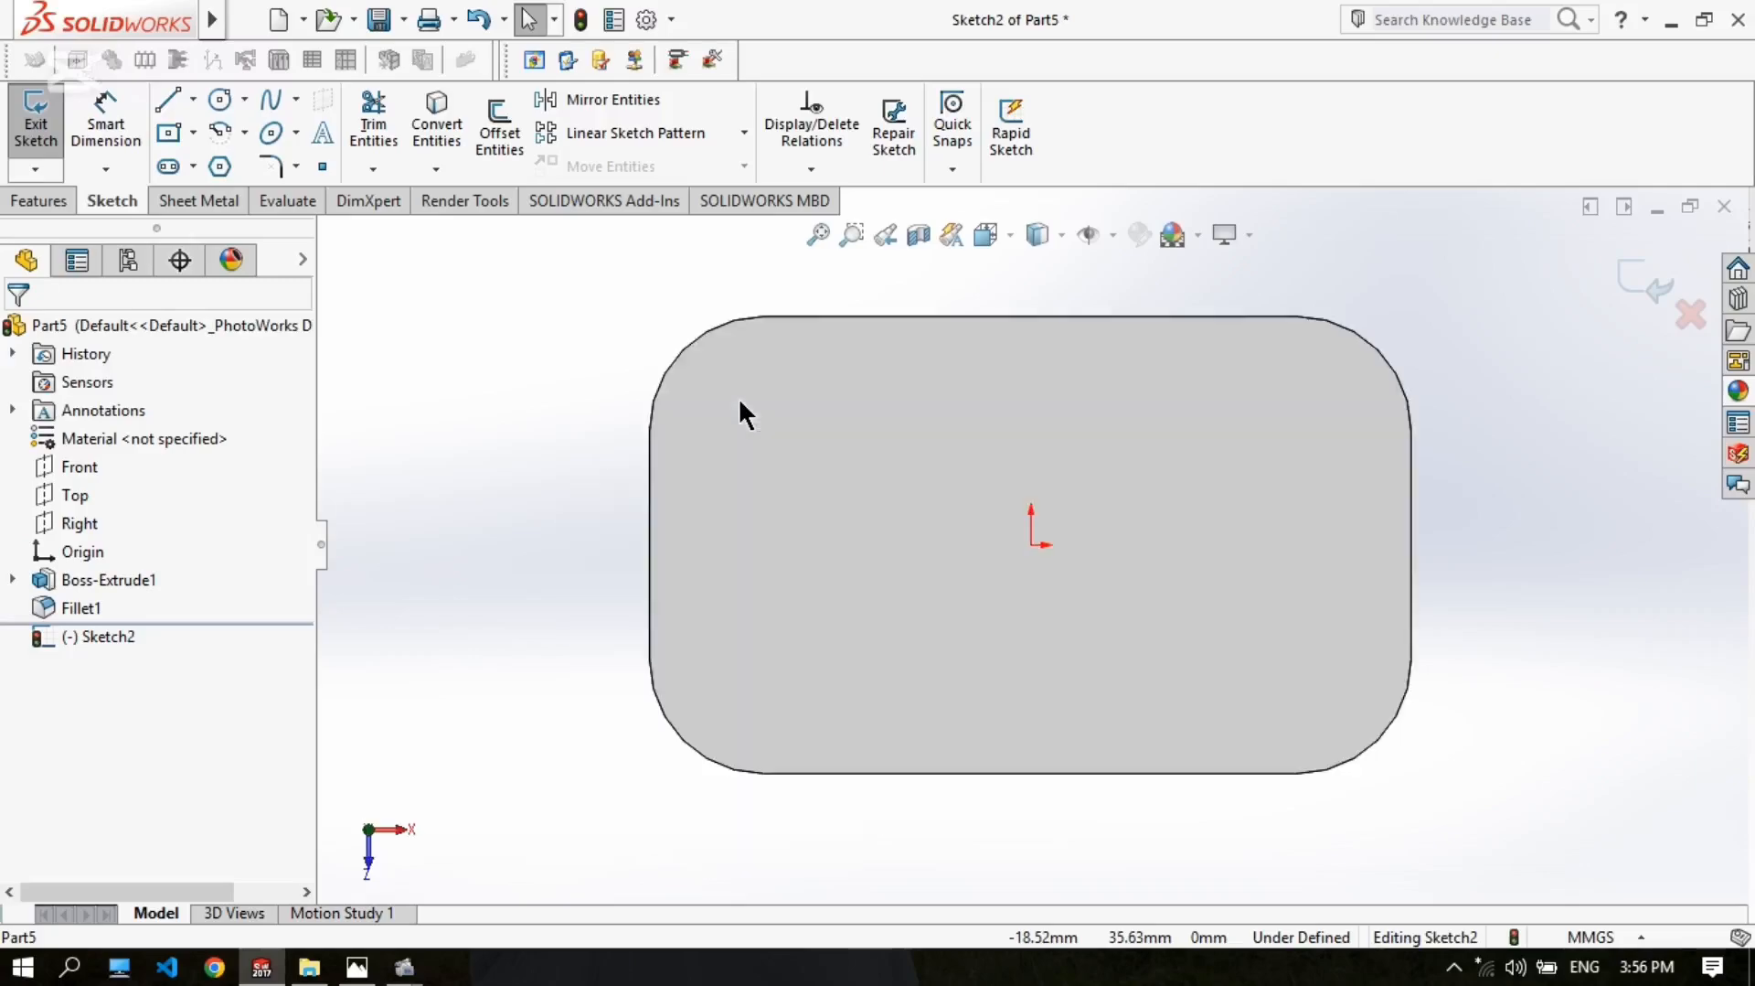
scroll(1197, 477, up, 1)
scroll(1197, 478, down, 1)
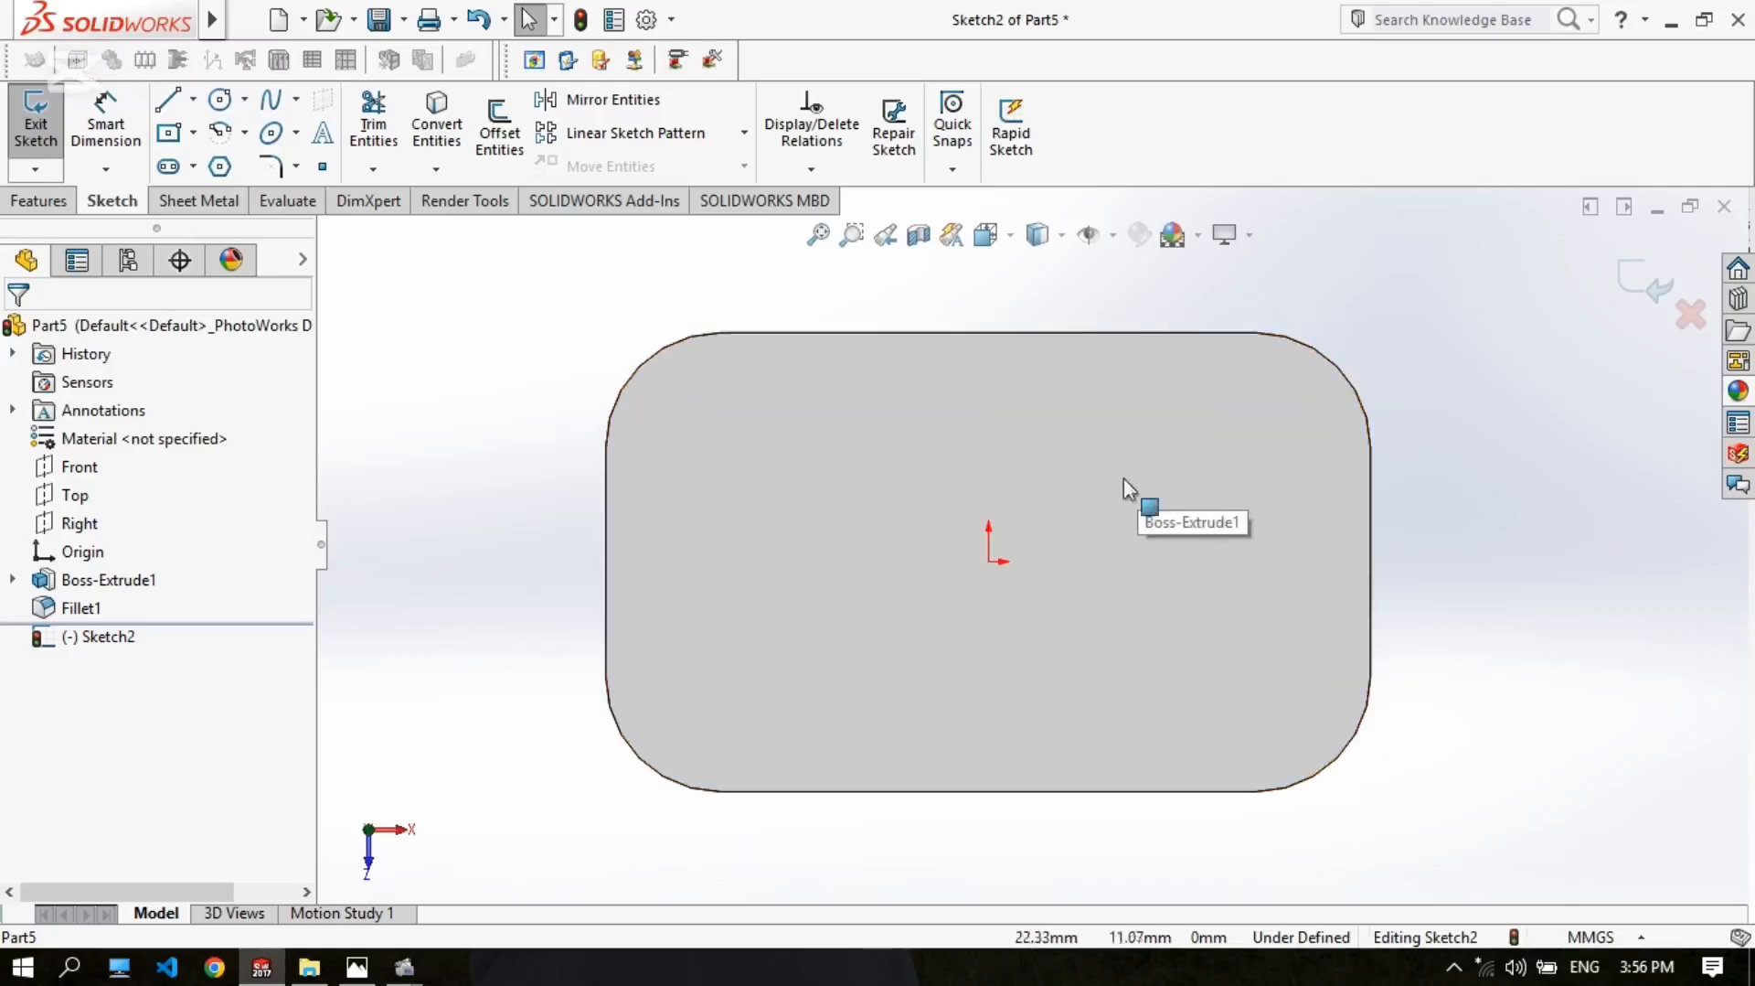
Step: Check the holes in the reference drawing and sketch two vertically aligned circles, about 12 mm in diameter, near the plate's left corners
click(356, 966)
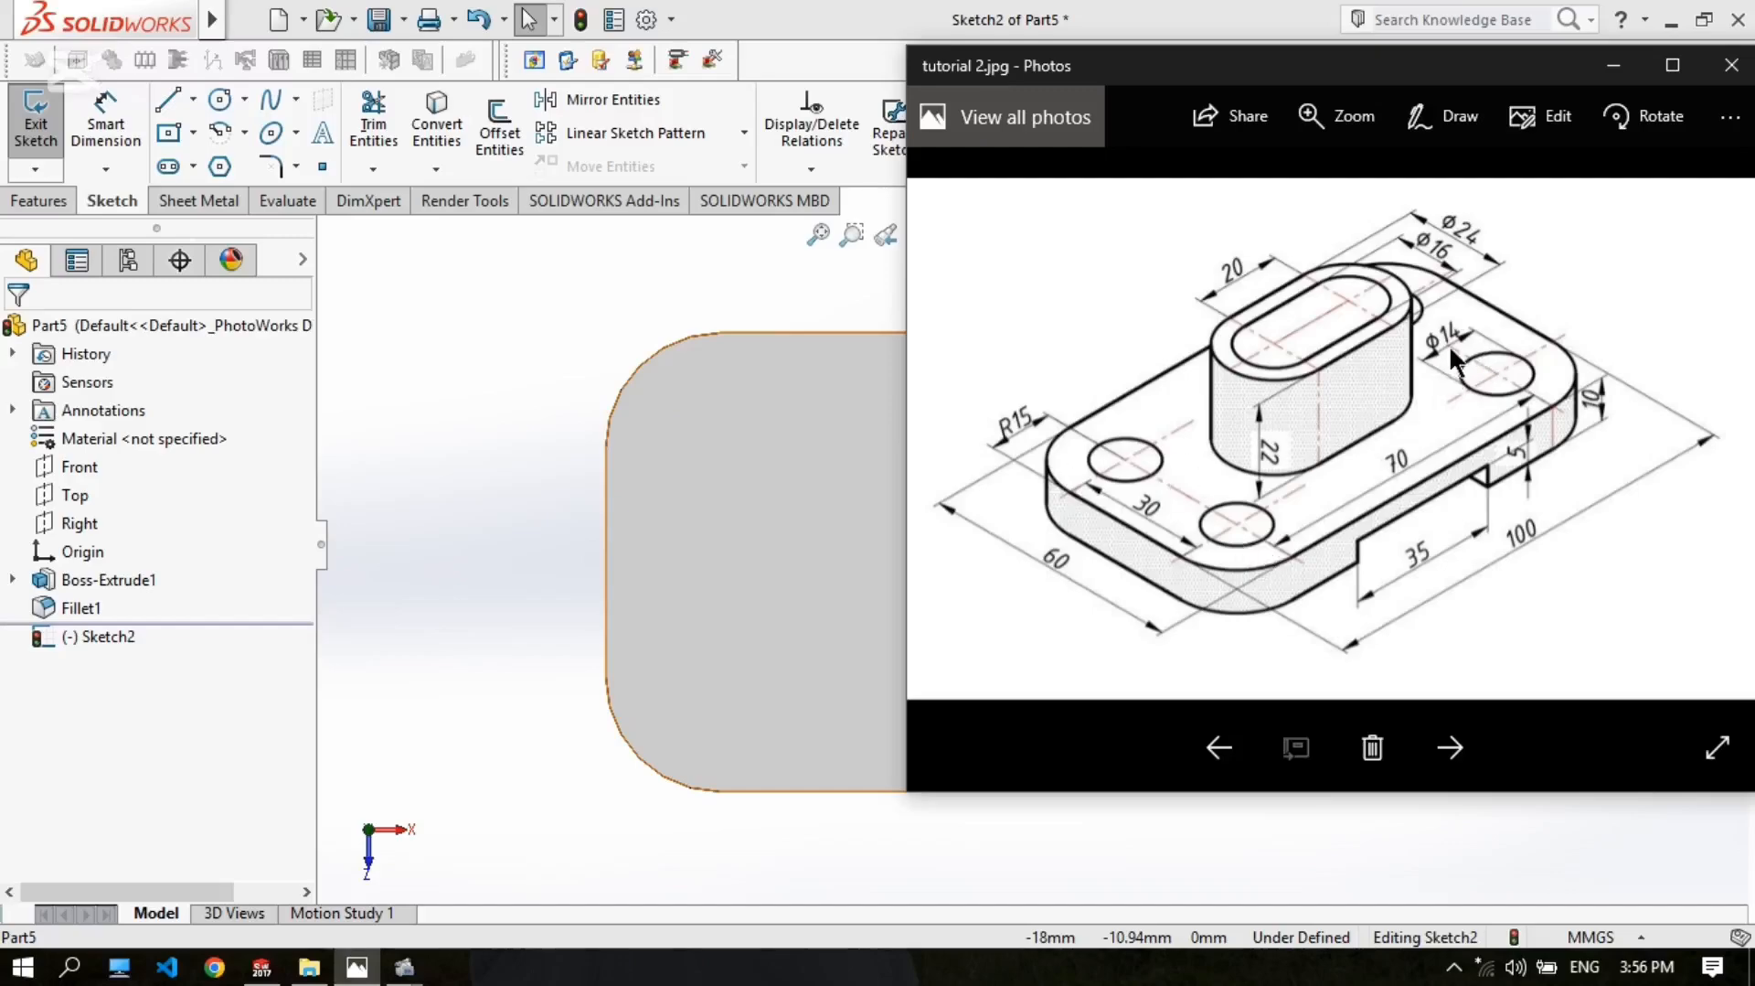
click(364, 369)
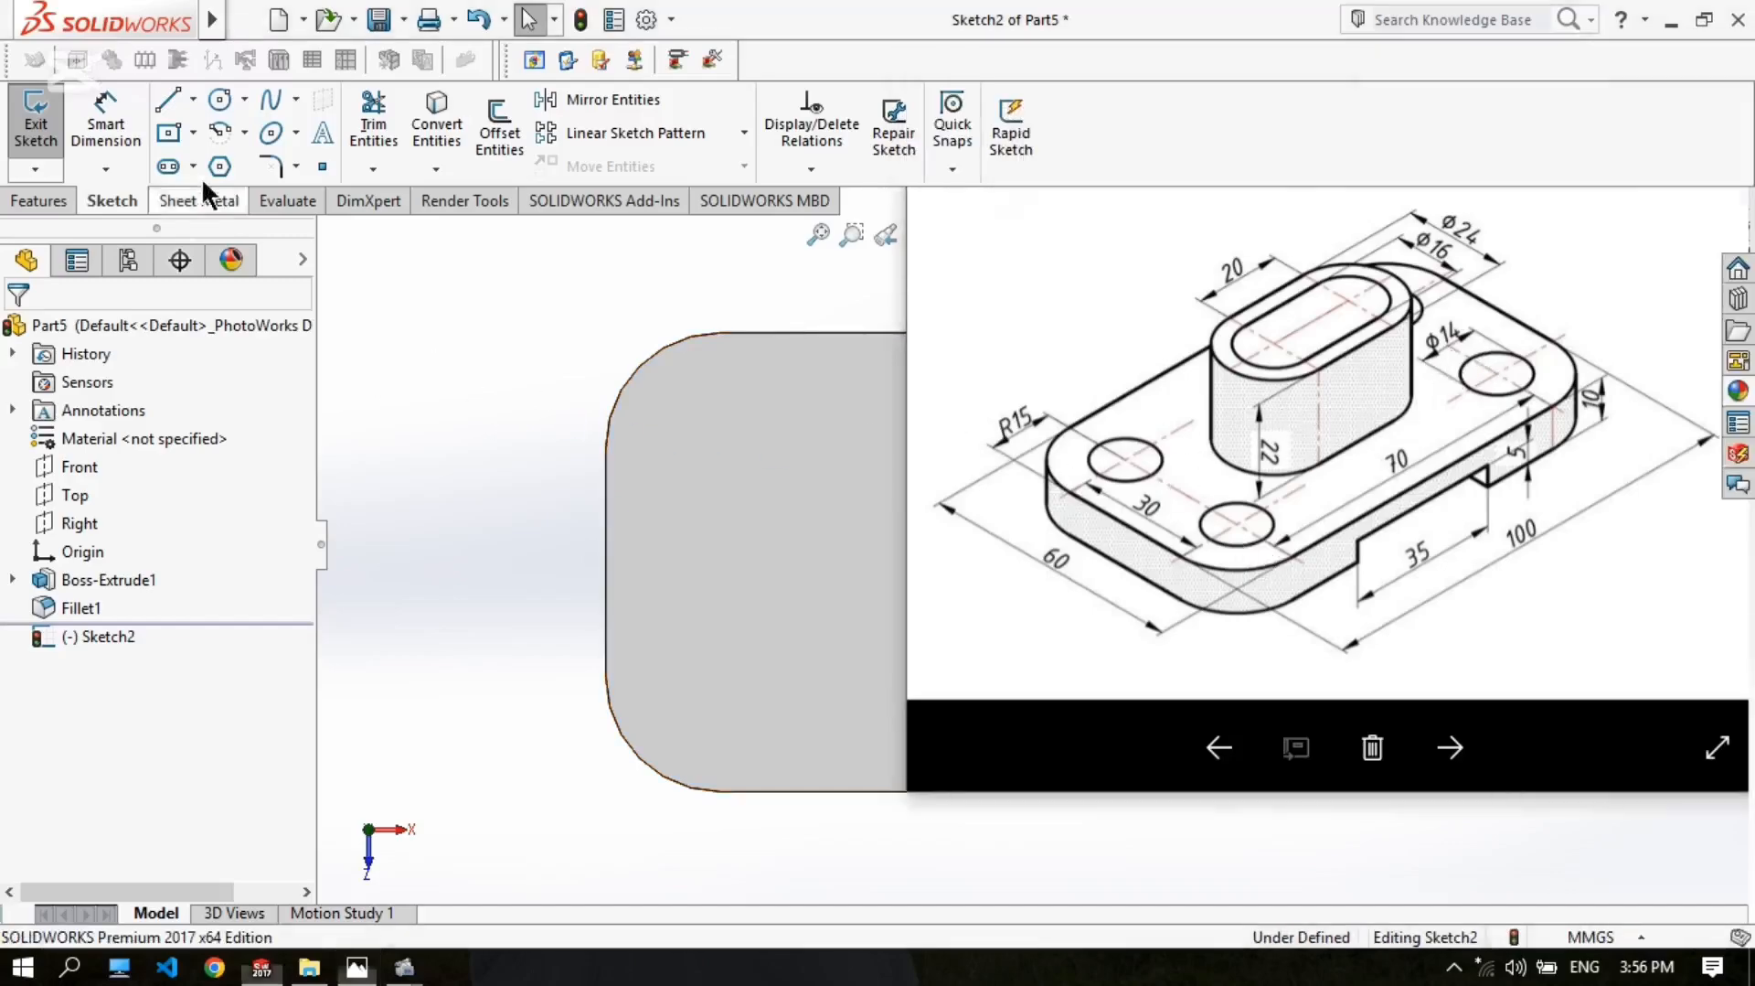
click(717, 429)
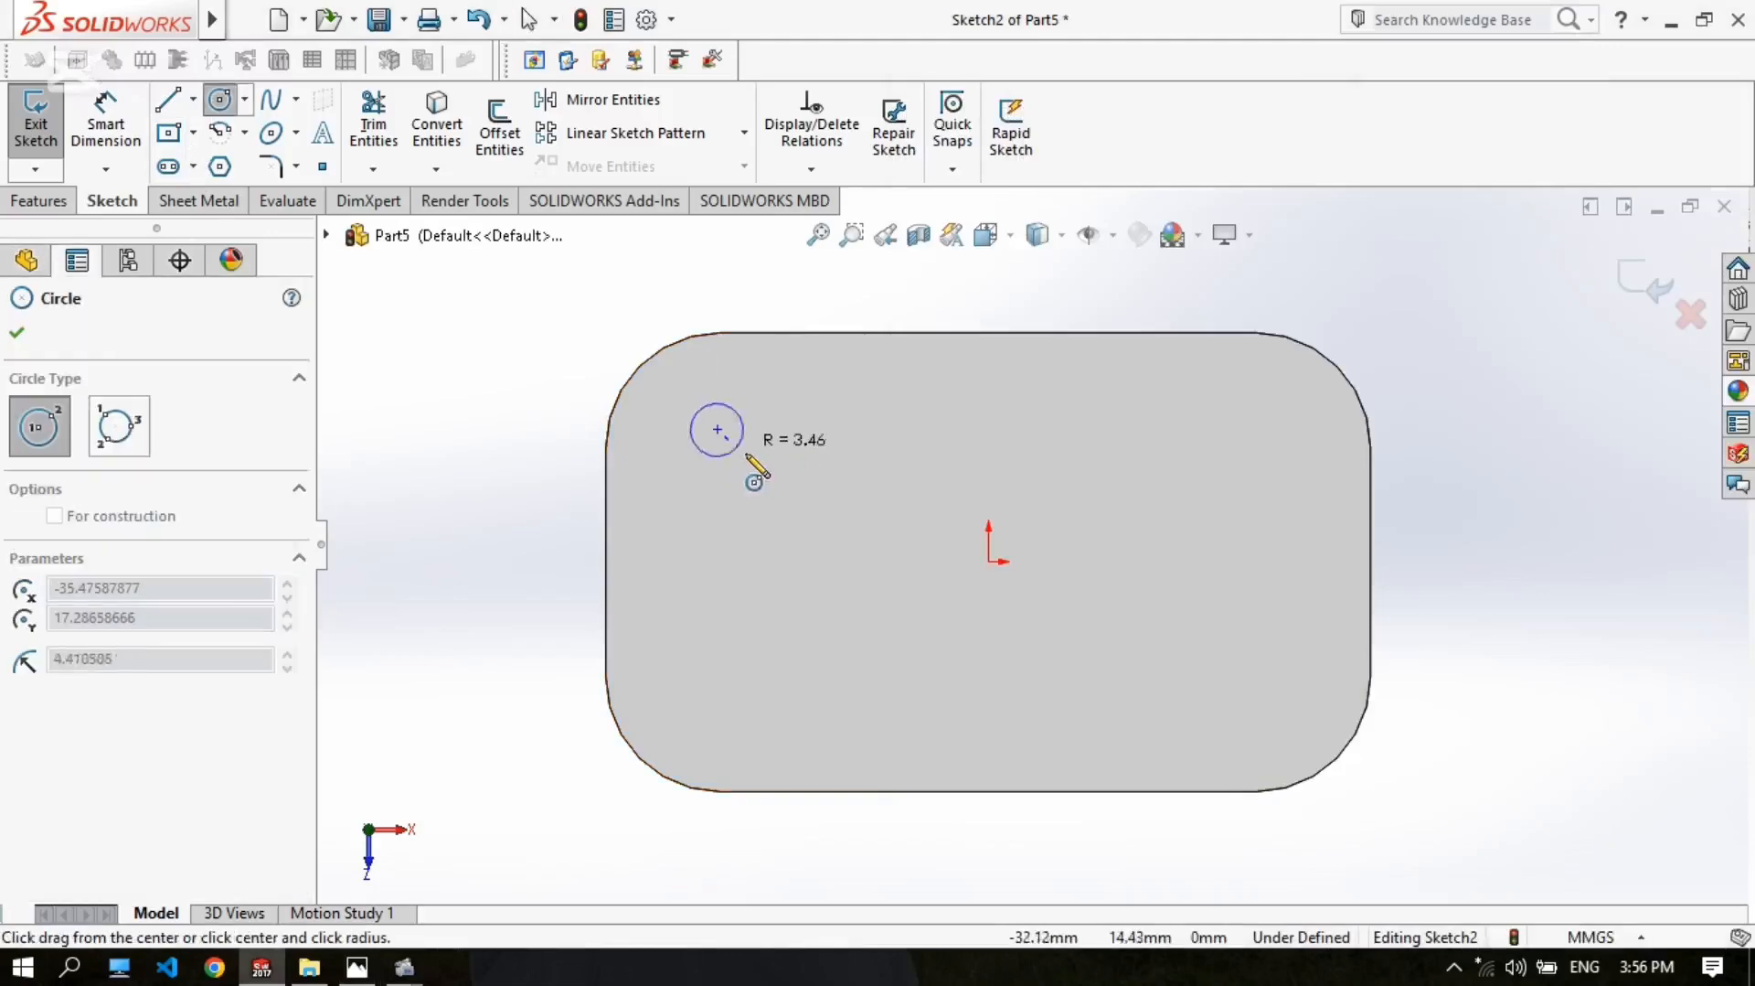
click(751, 462)
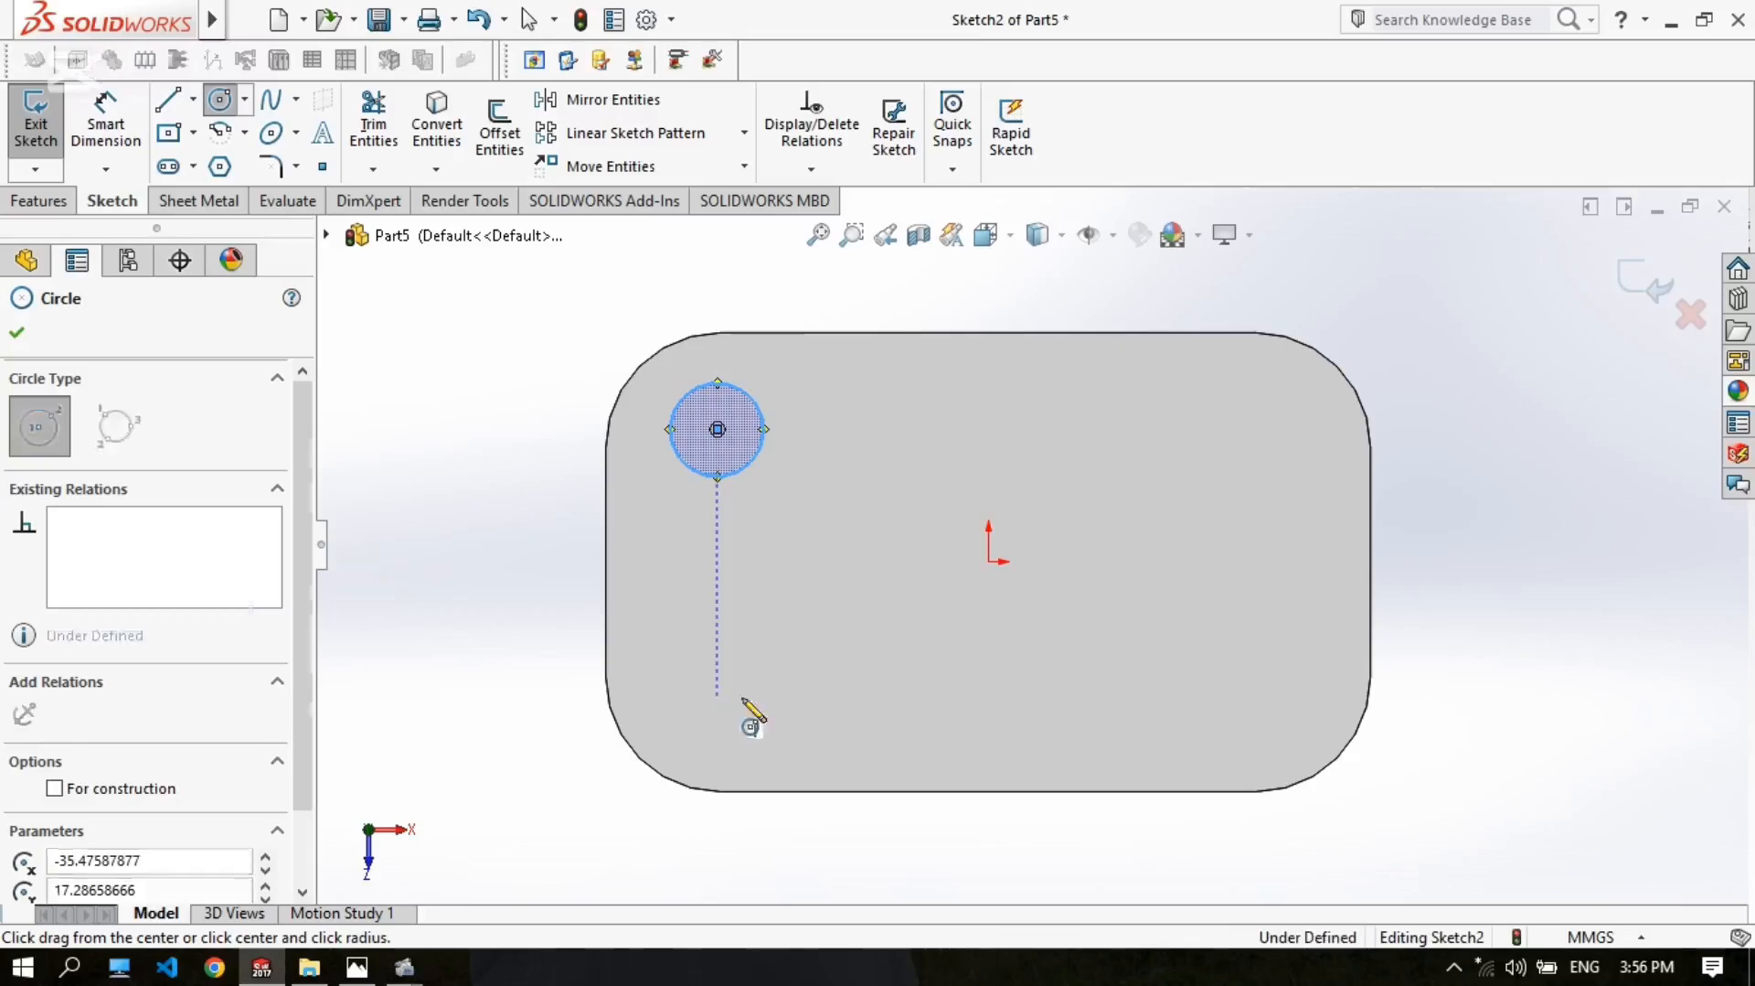
click(717, 698)
click(764, 707)
Step: Dimension both circles with a diameter of 14 mm
click(106, 126)
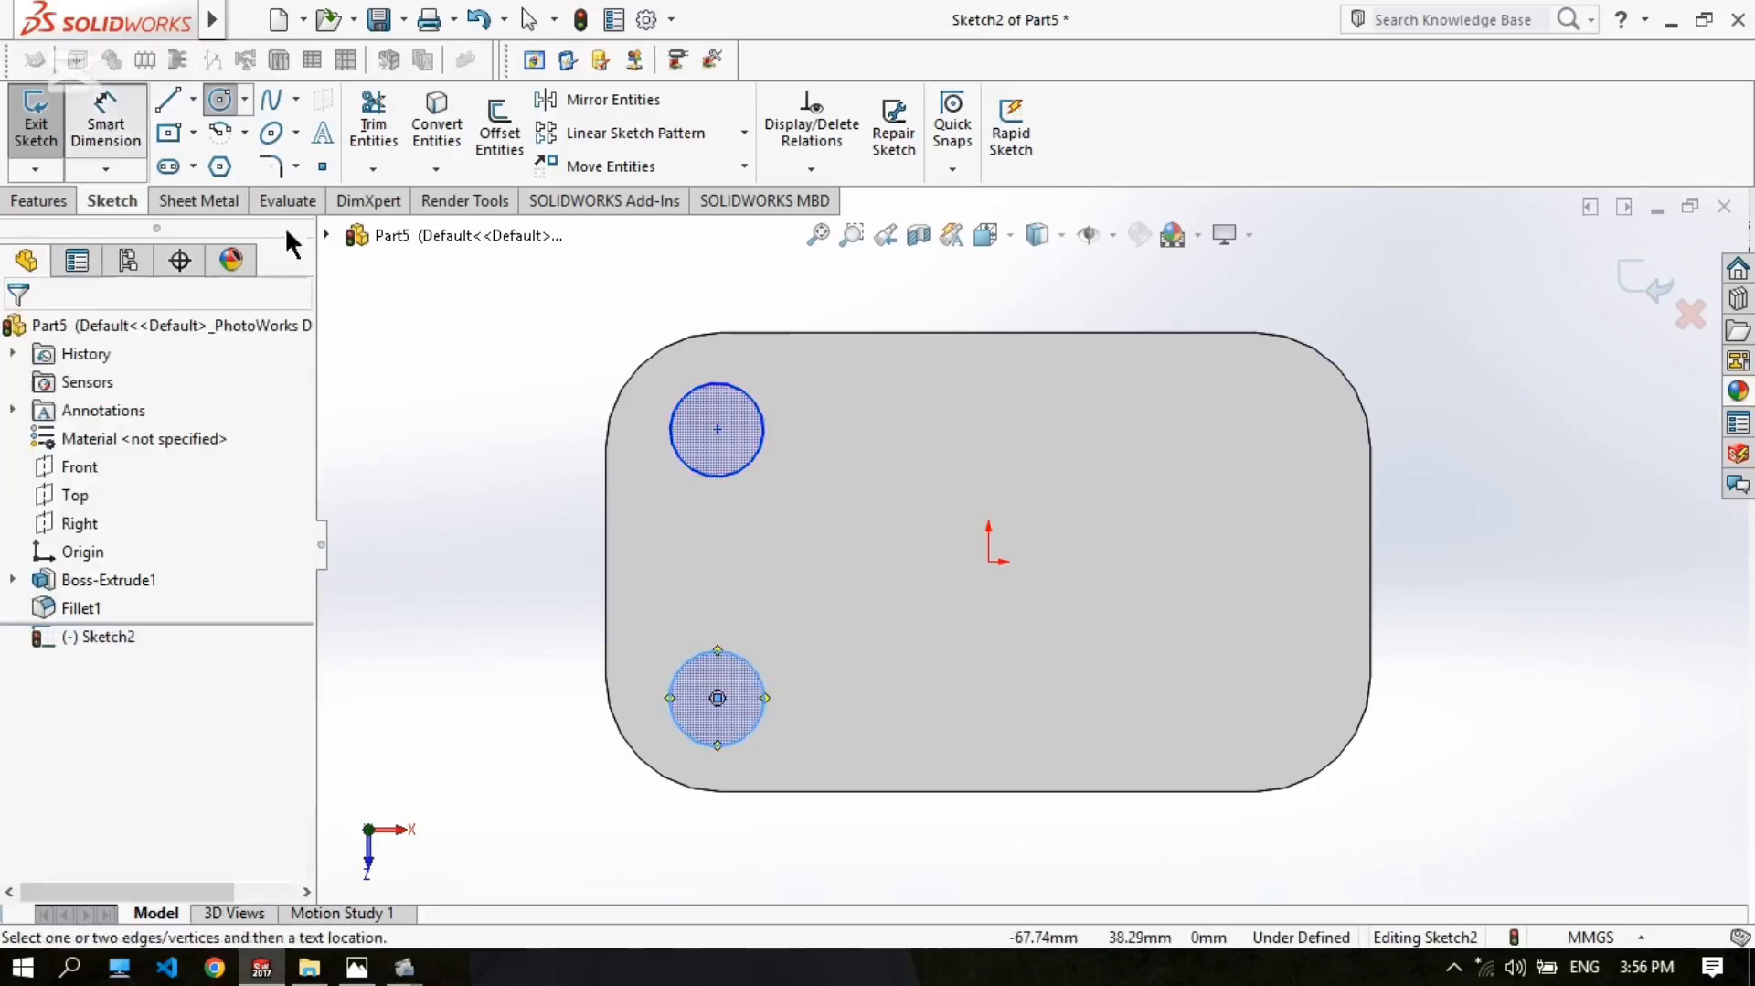
click(764, 420)
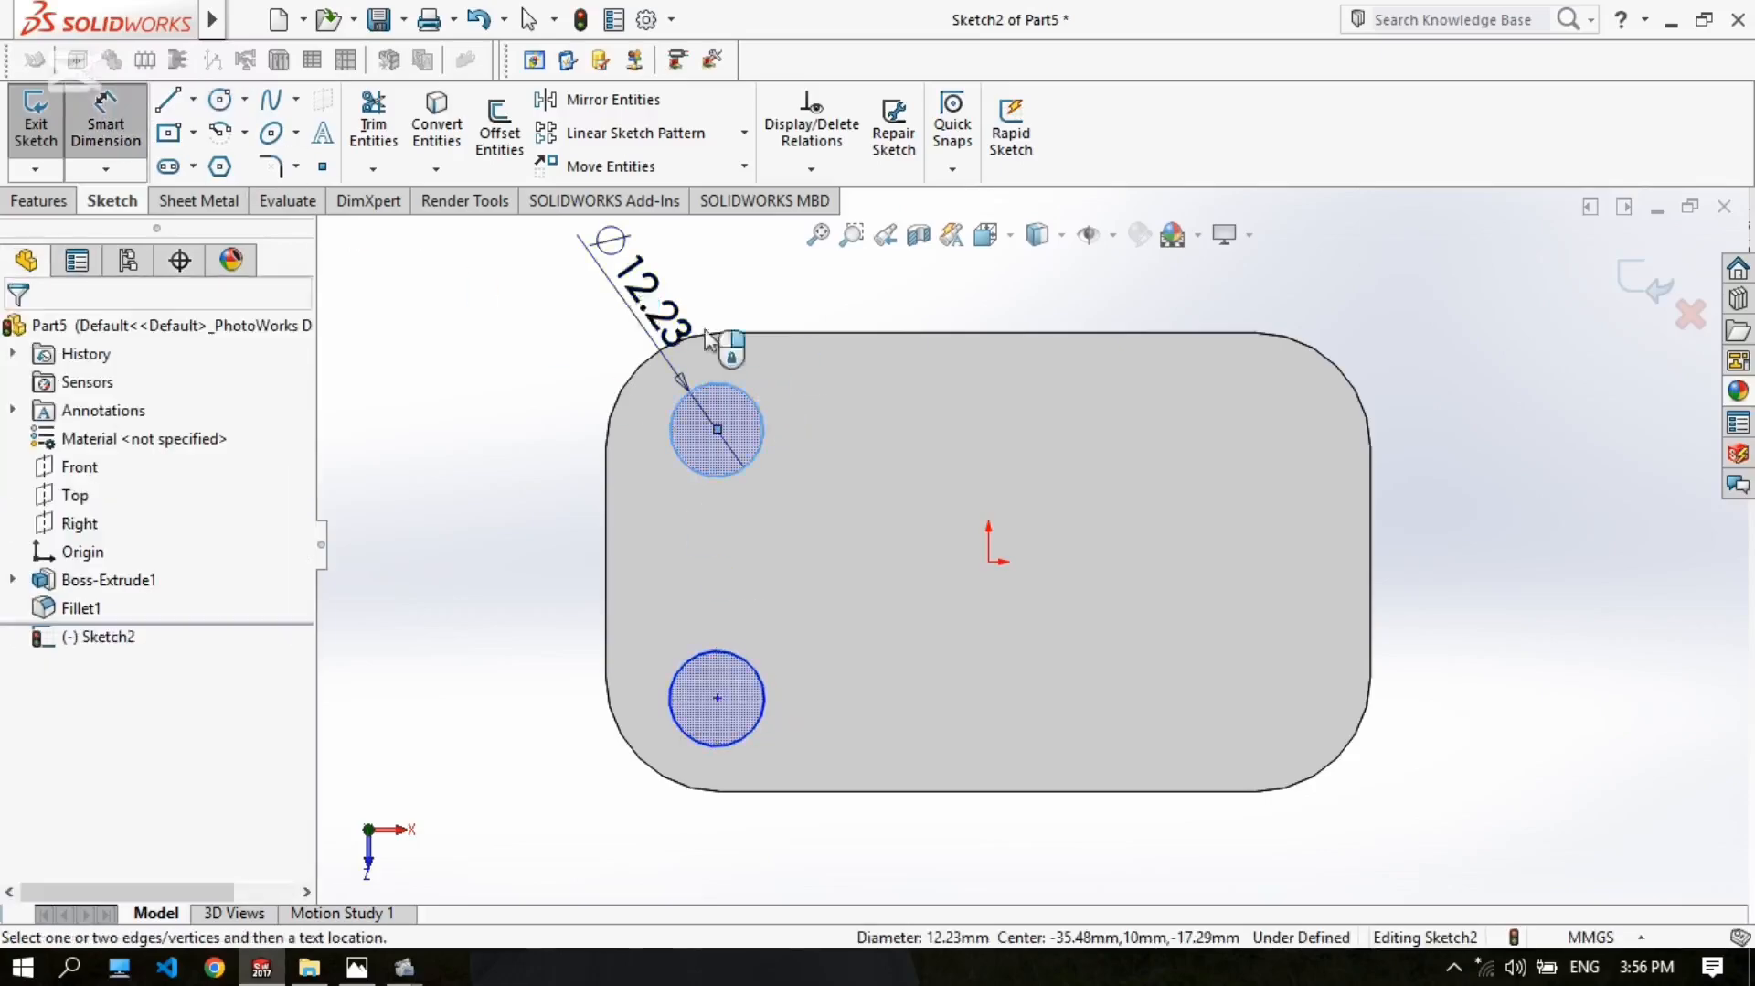
click(734, 345)
text(14)
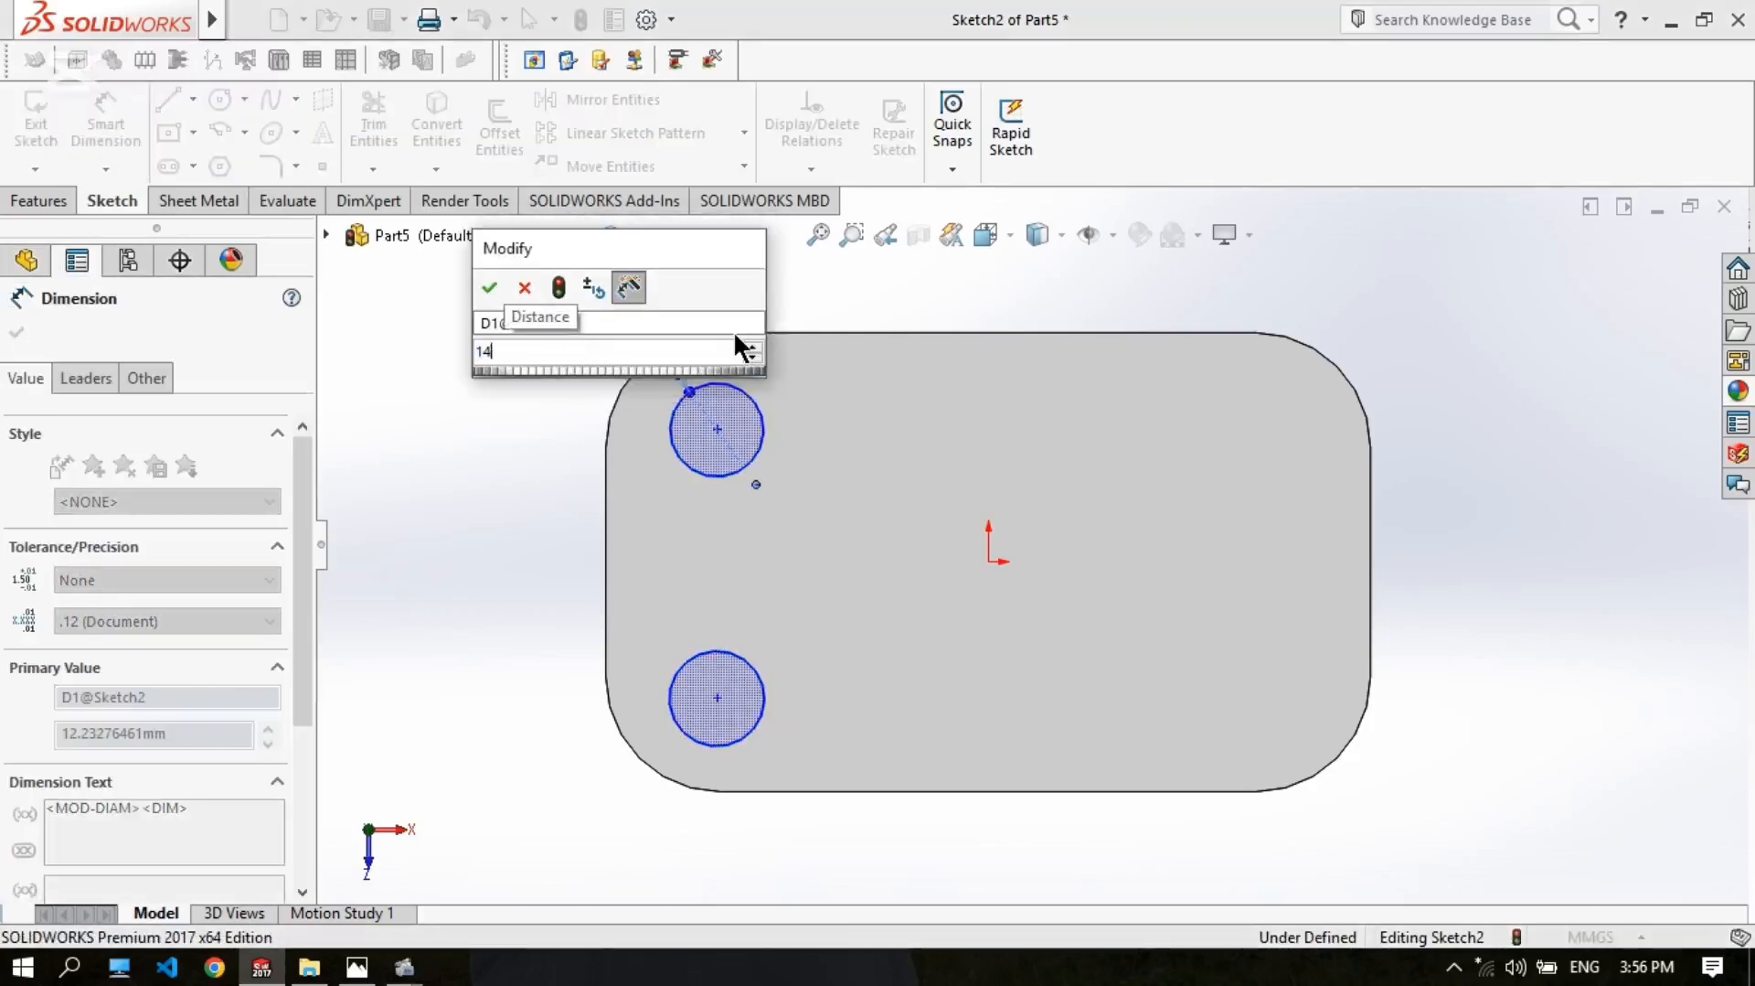
key(Return)
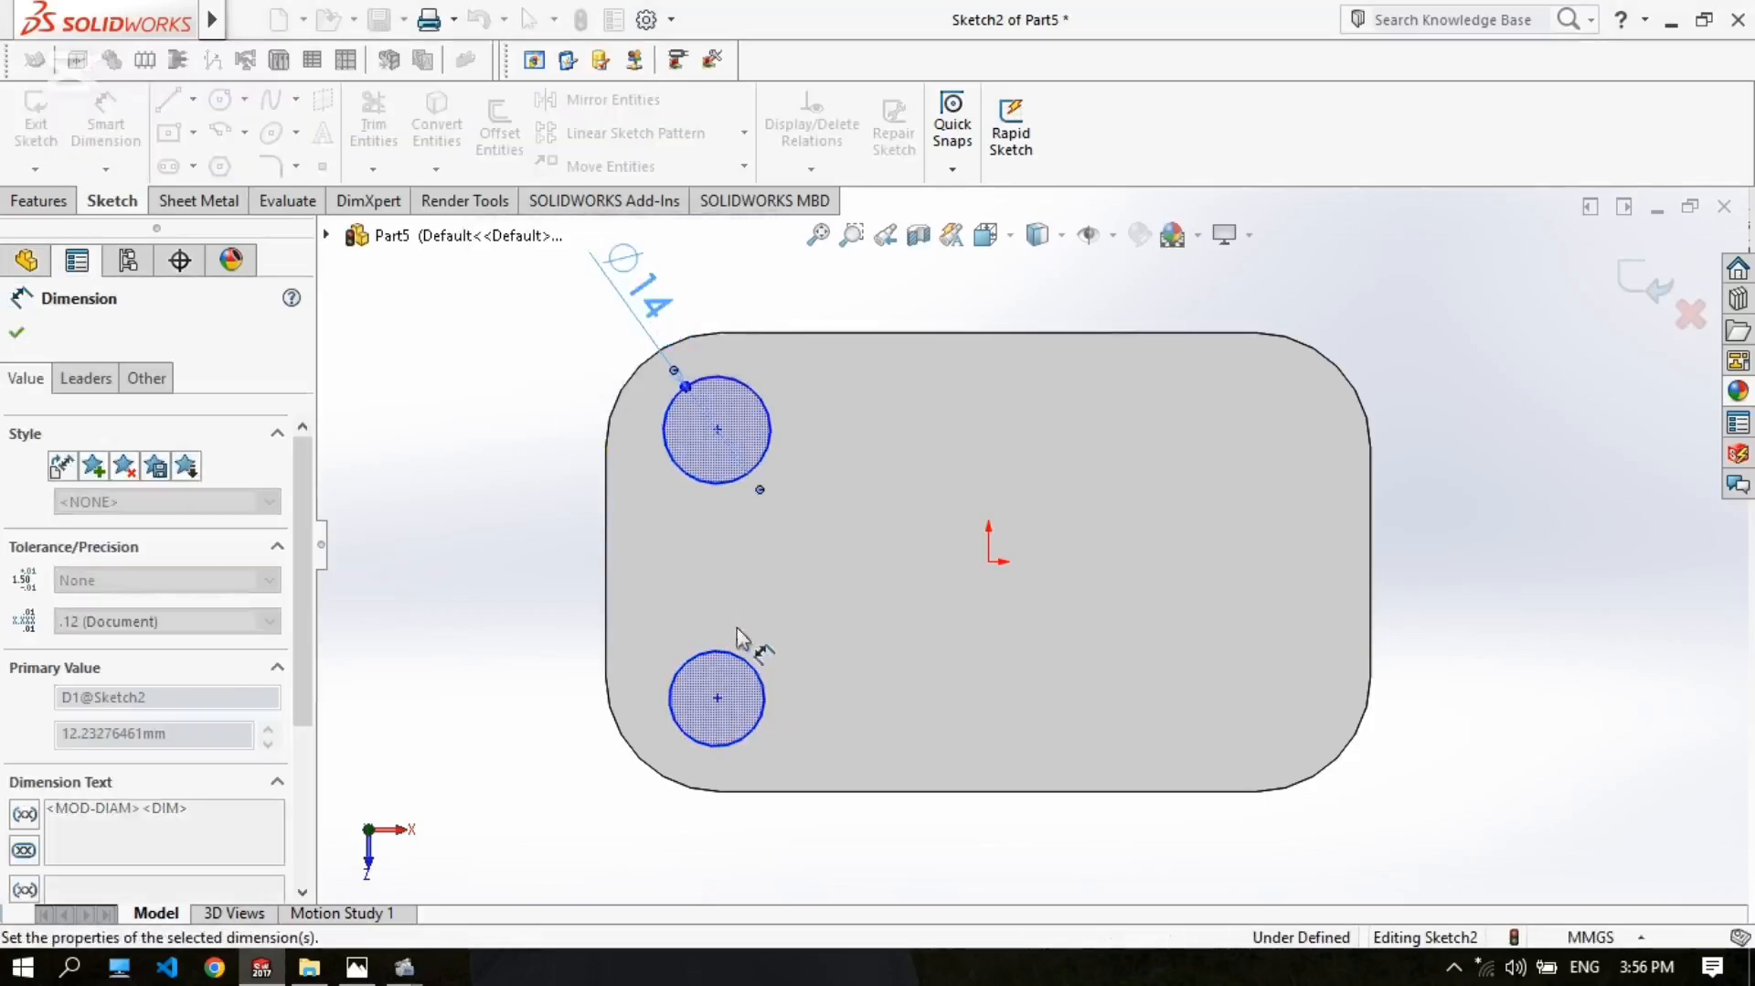
click(677, 705)
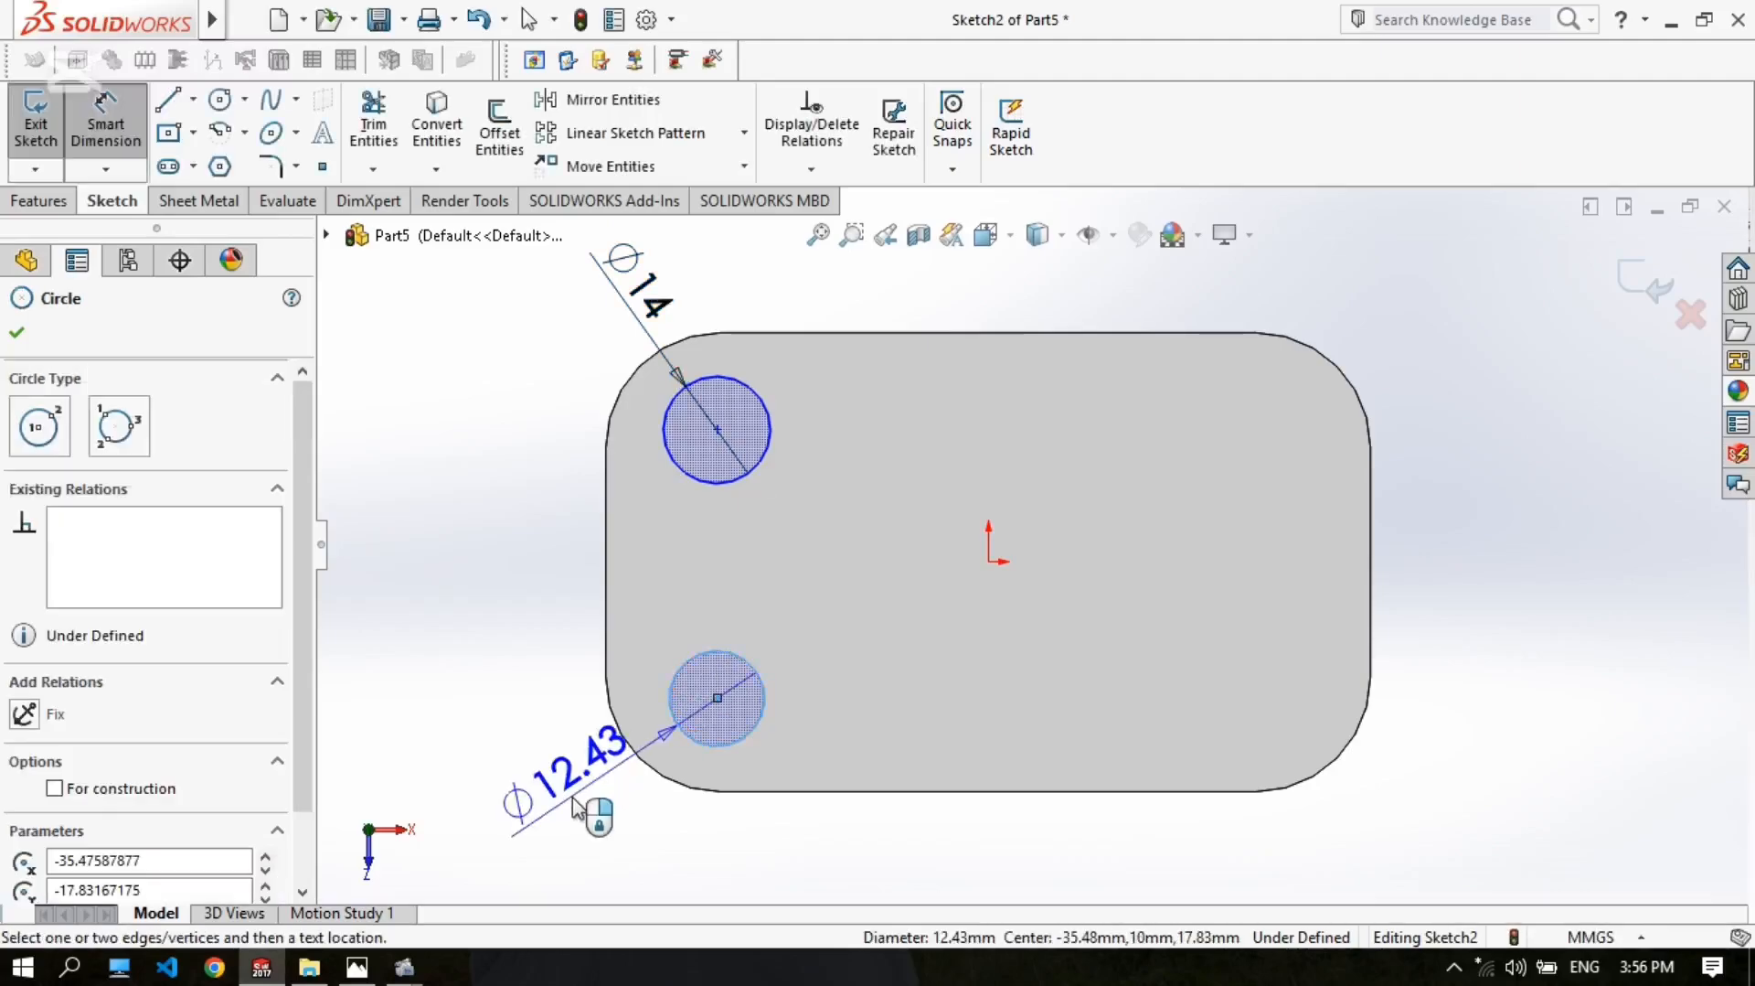
click(656, 838)
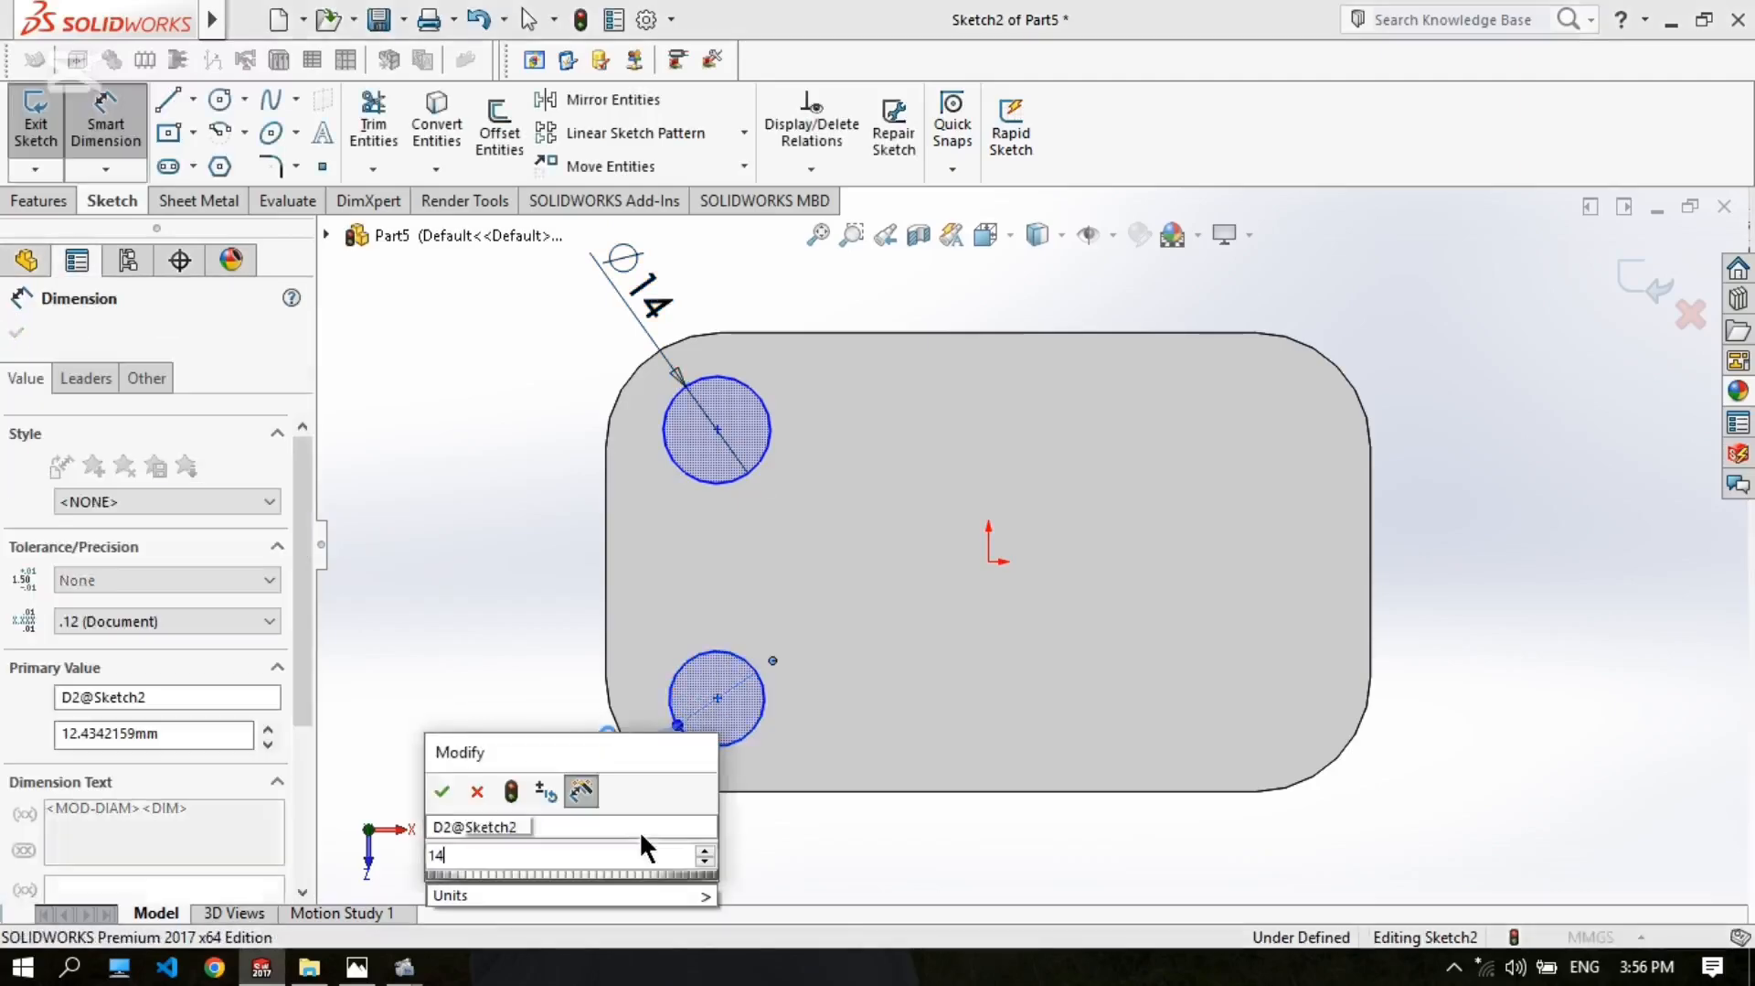
text(14)
key(Return)
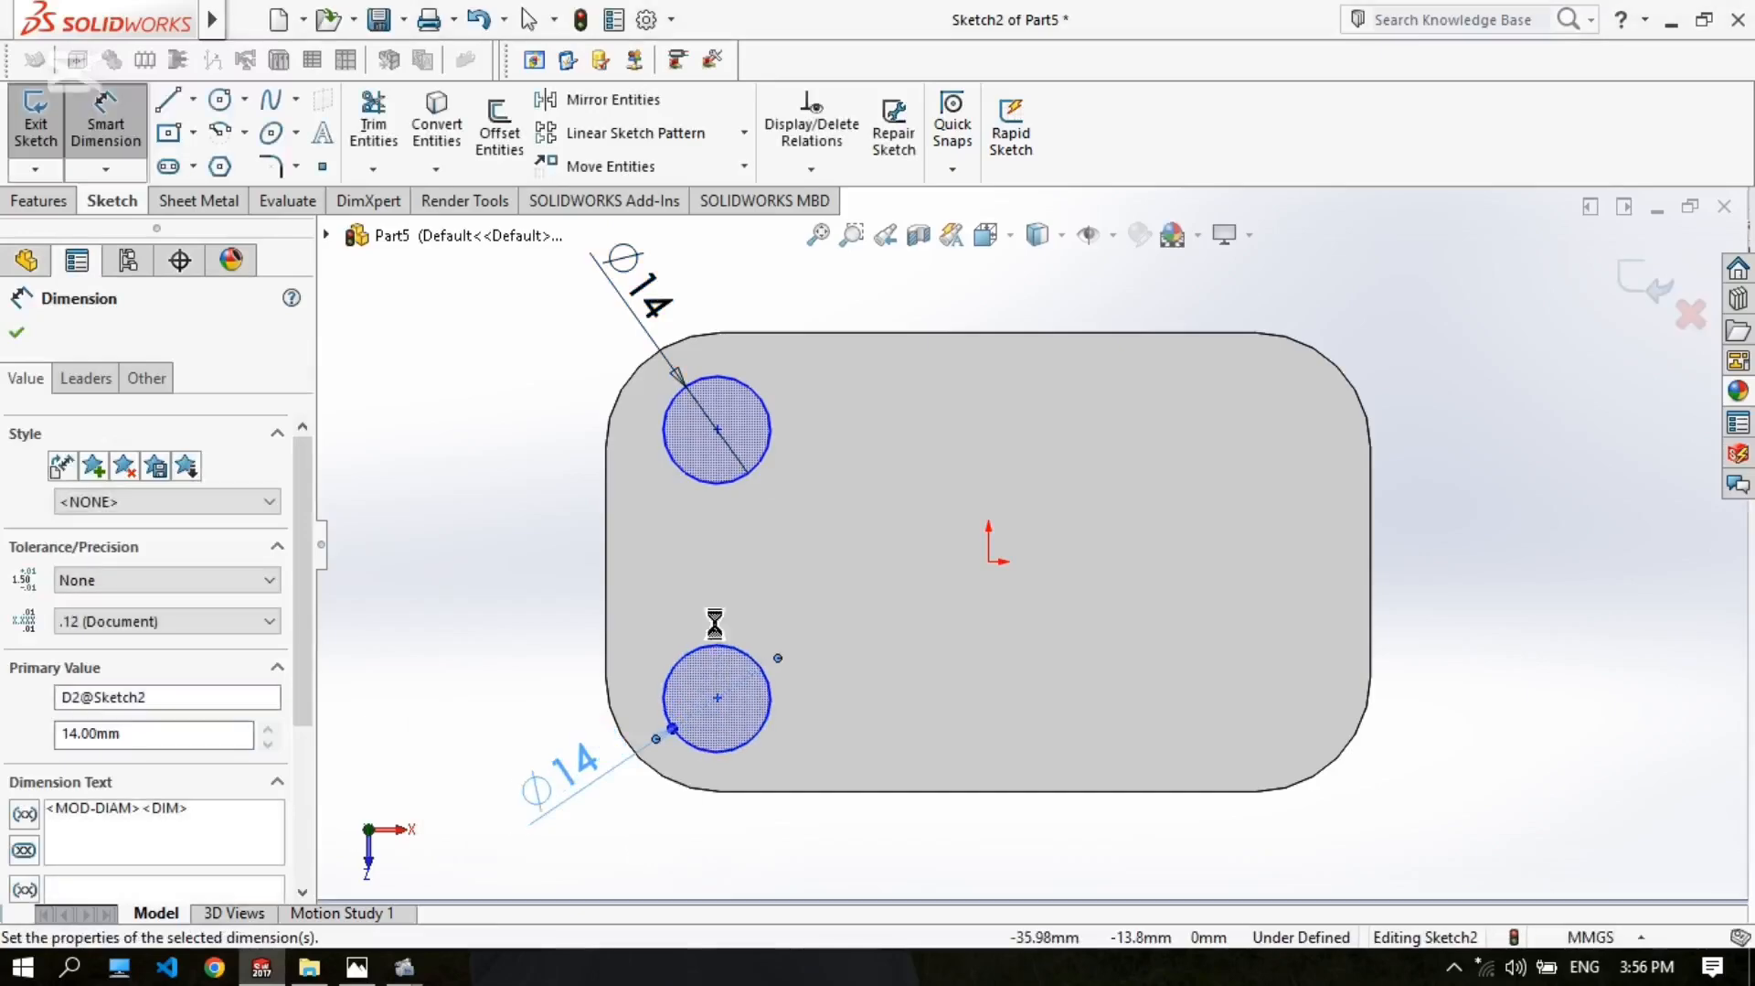
Step: Dimension the vertical distance between the two circle centers as 30 mm
click(718, 430)
click(718, 697)
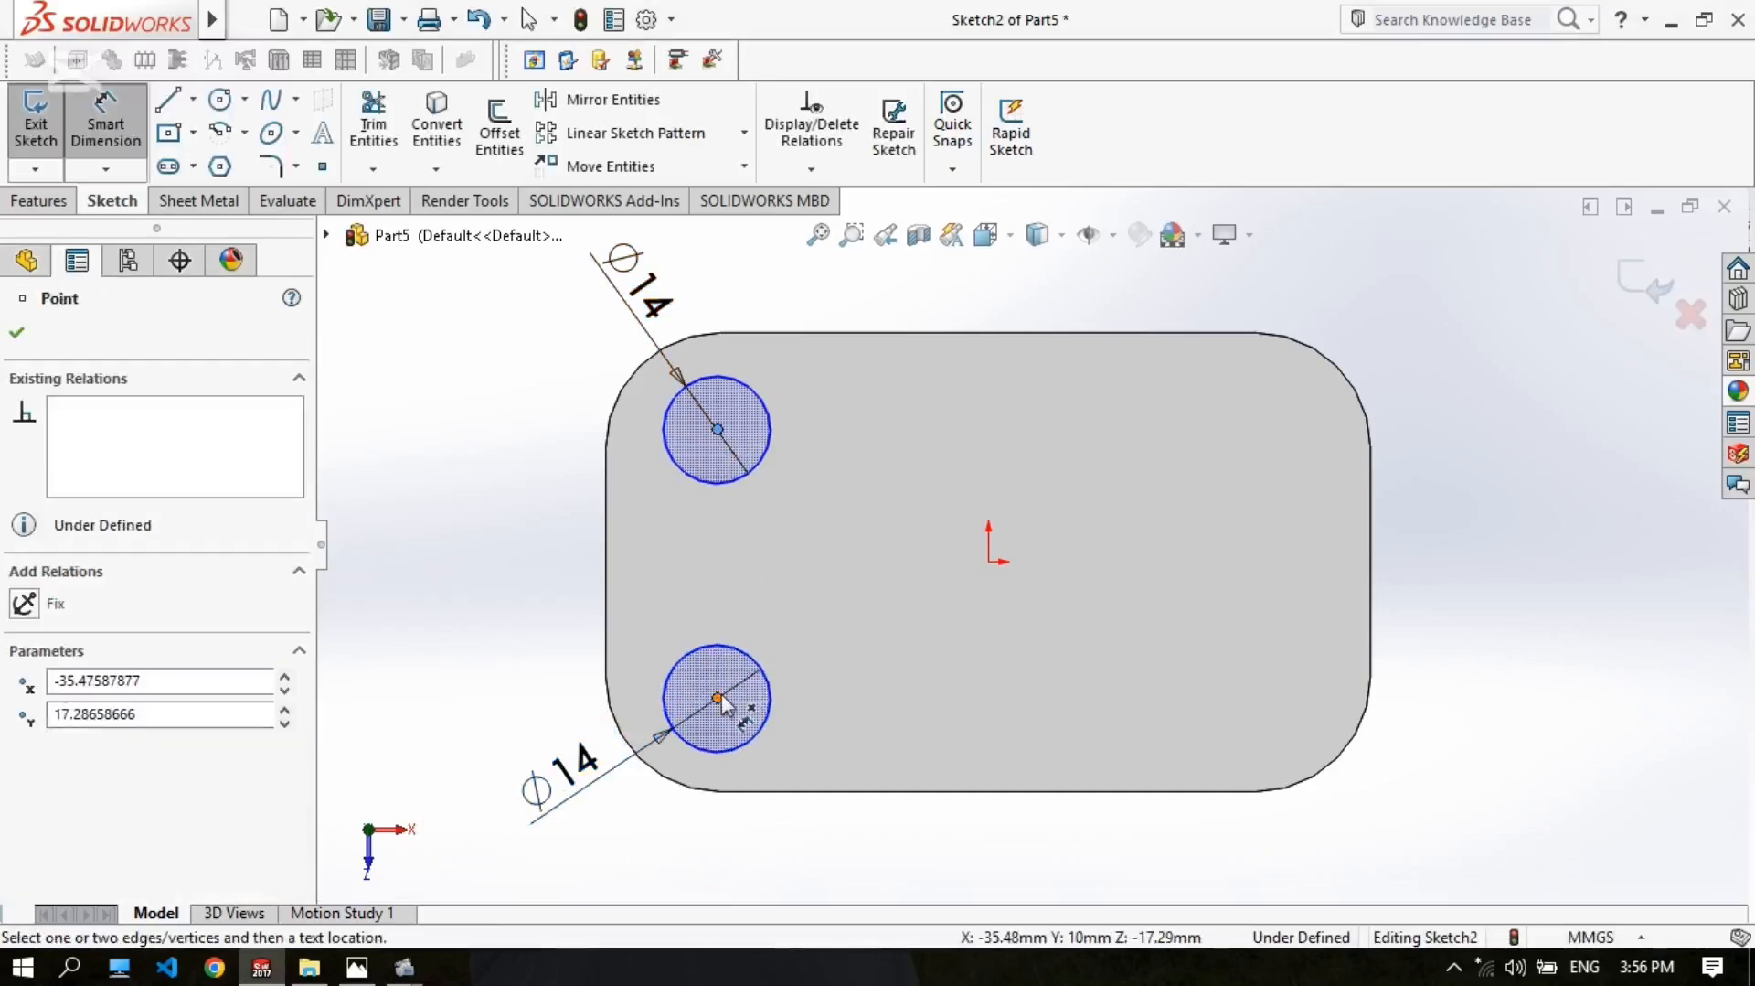
click(528, 574)
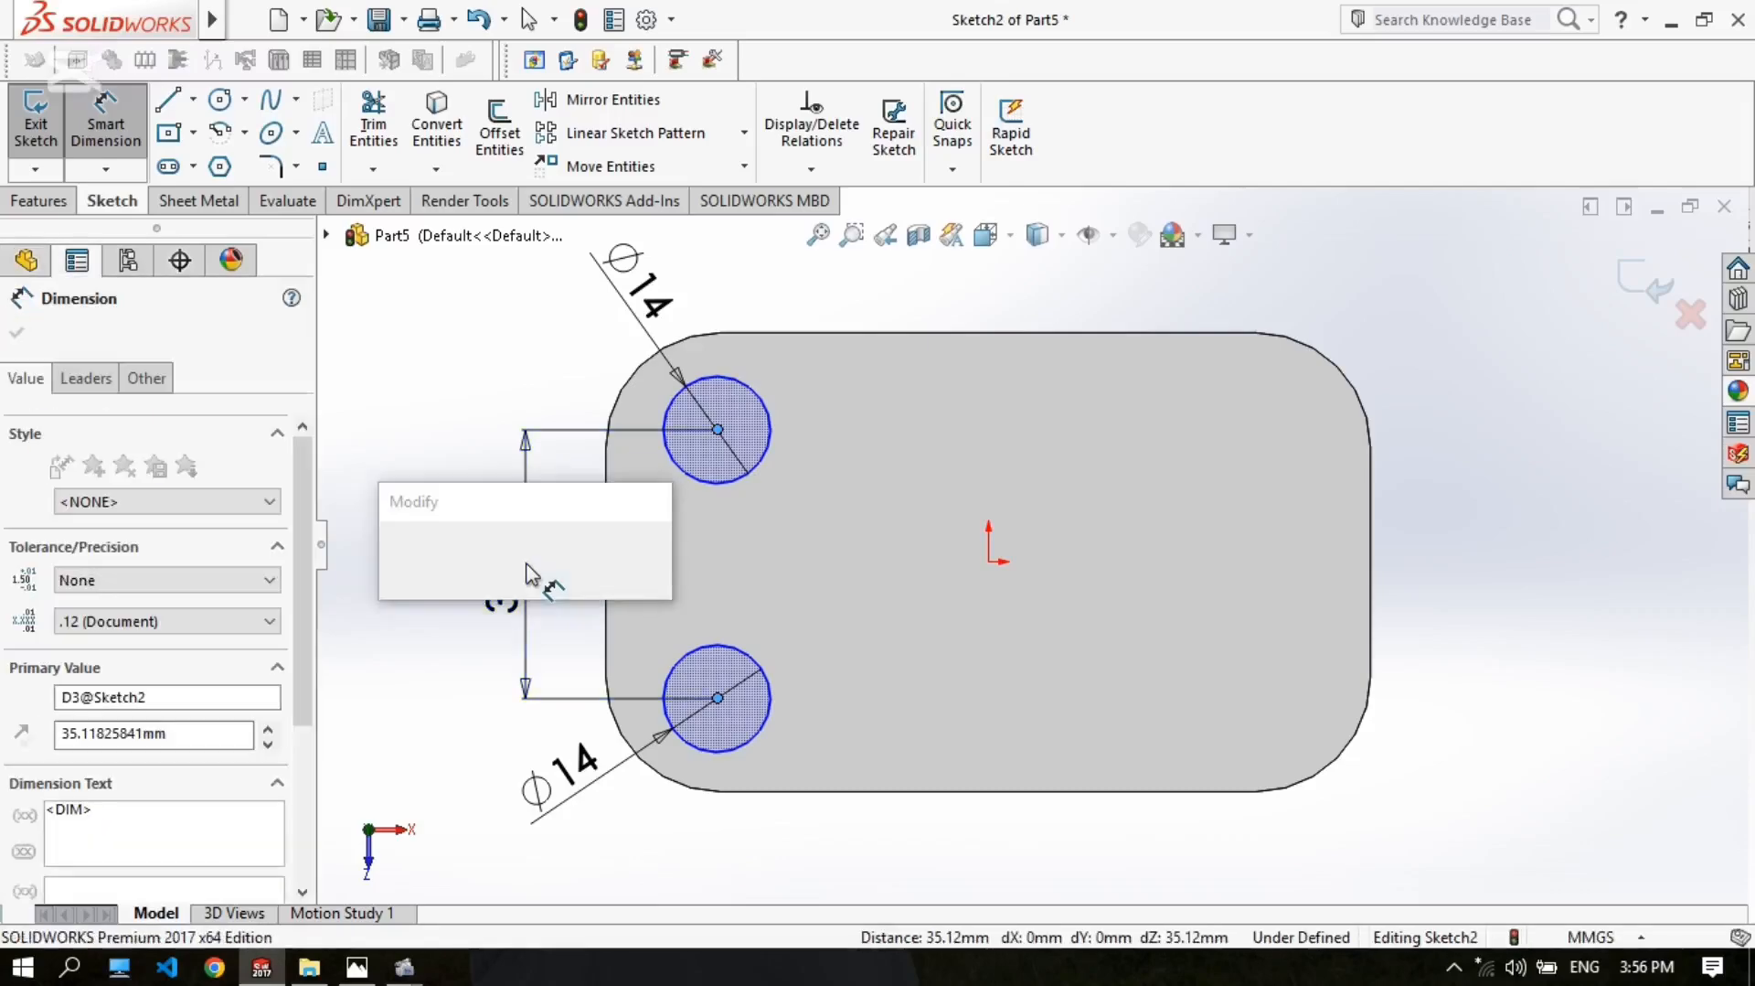
text(30)
key(Return)
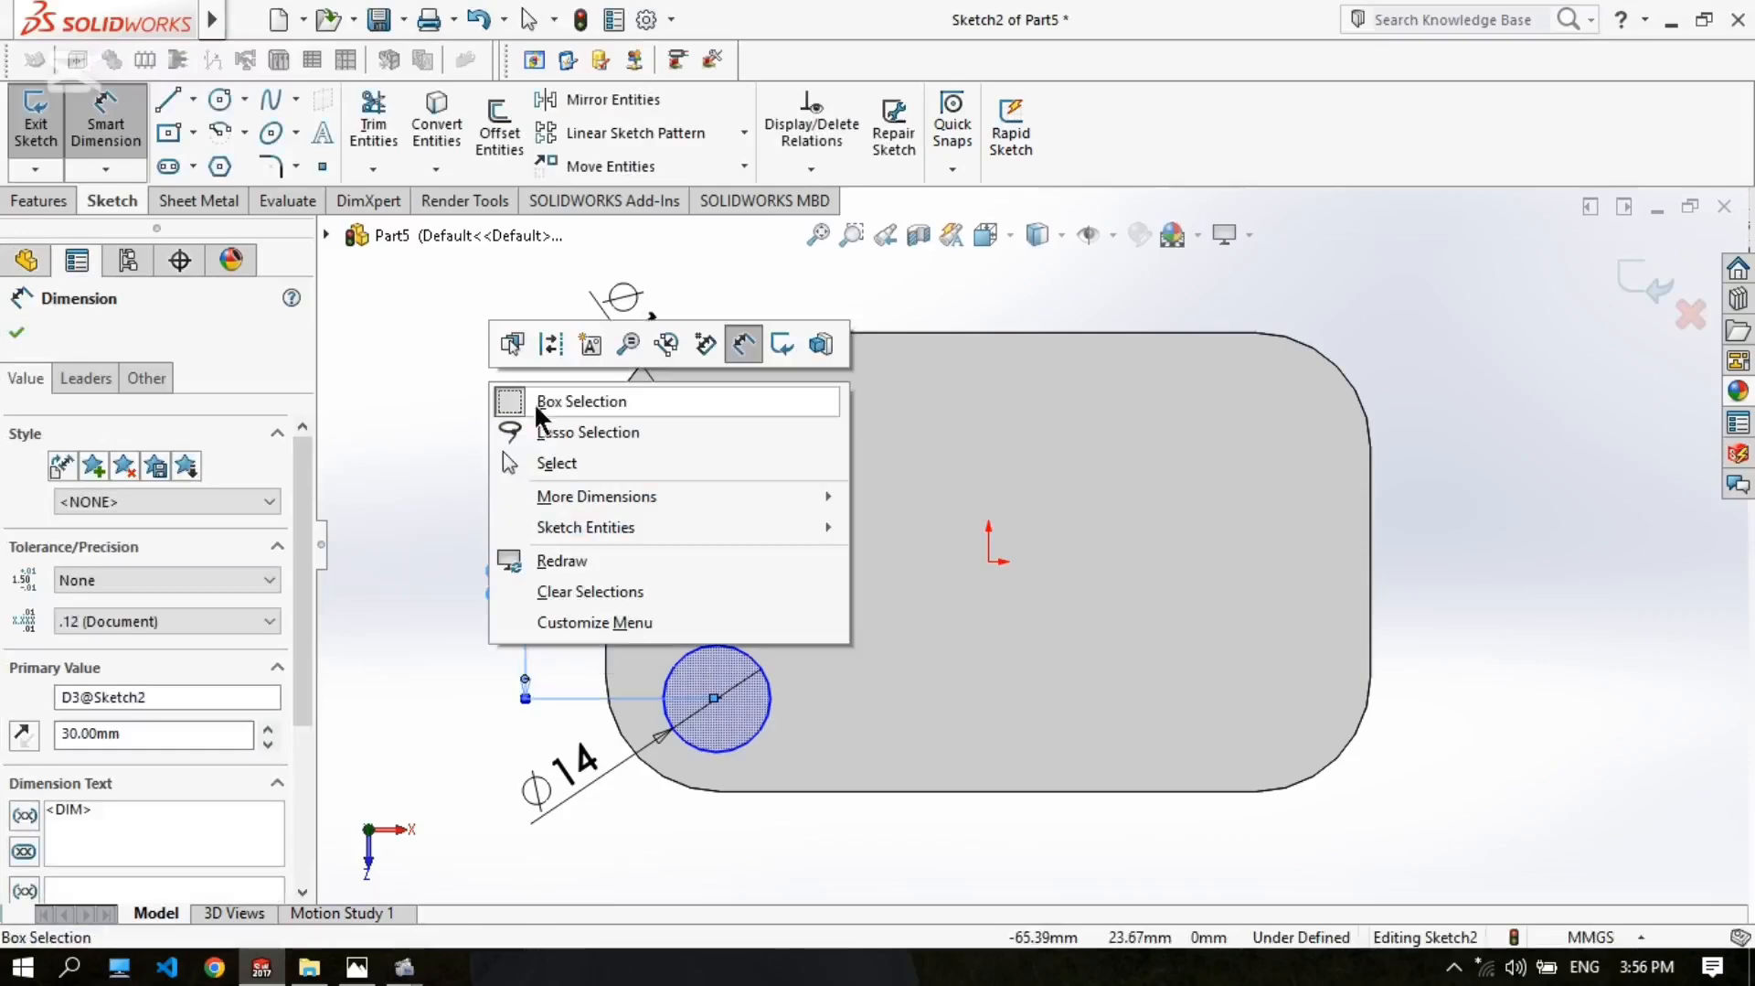
click(559, 460)
Step: Draw a vertical centerline joining the two circle centers and shift it slightly toward the plate's left edge
click(193, 99)
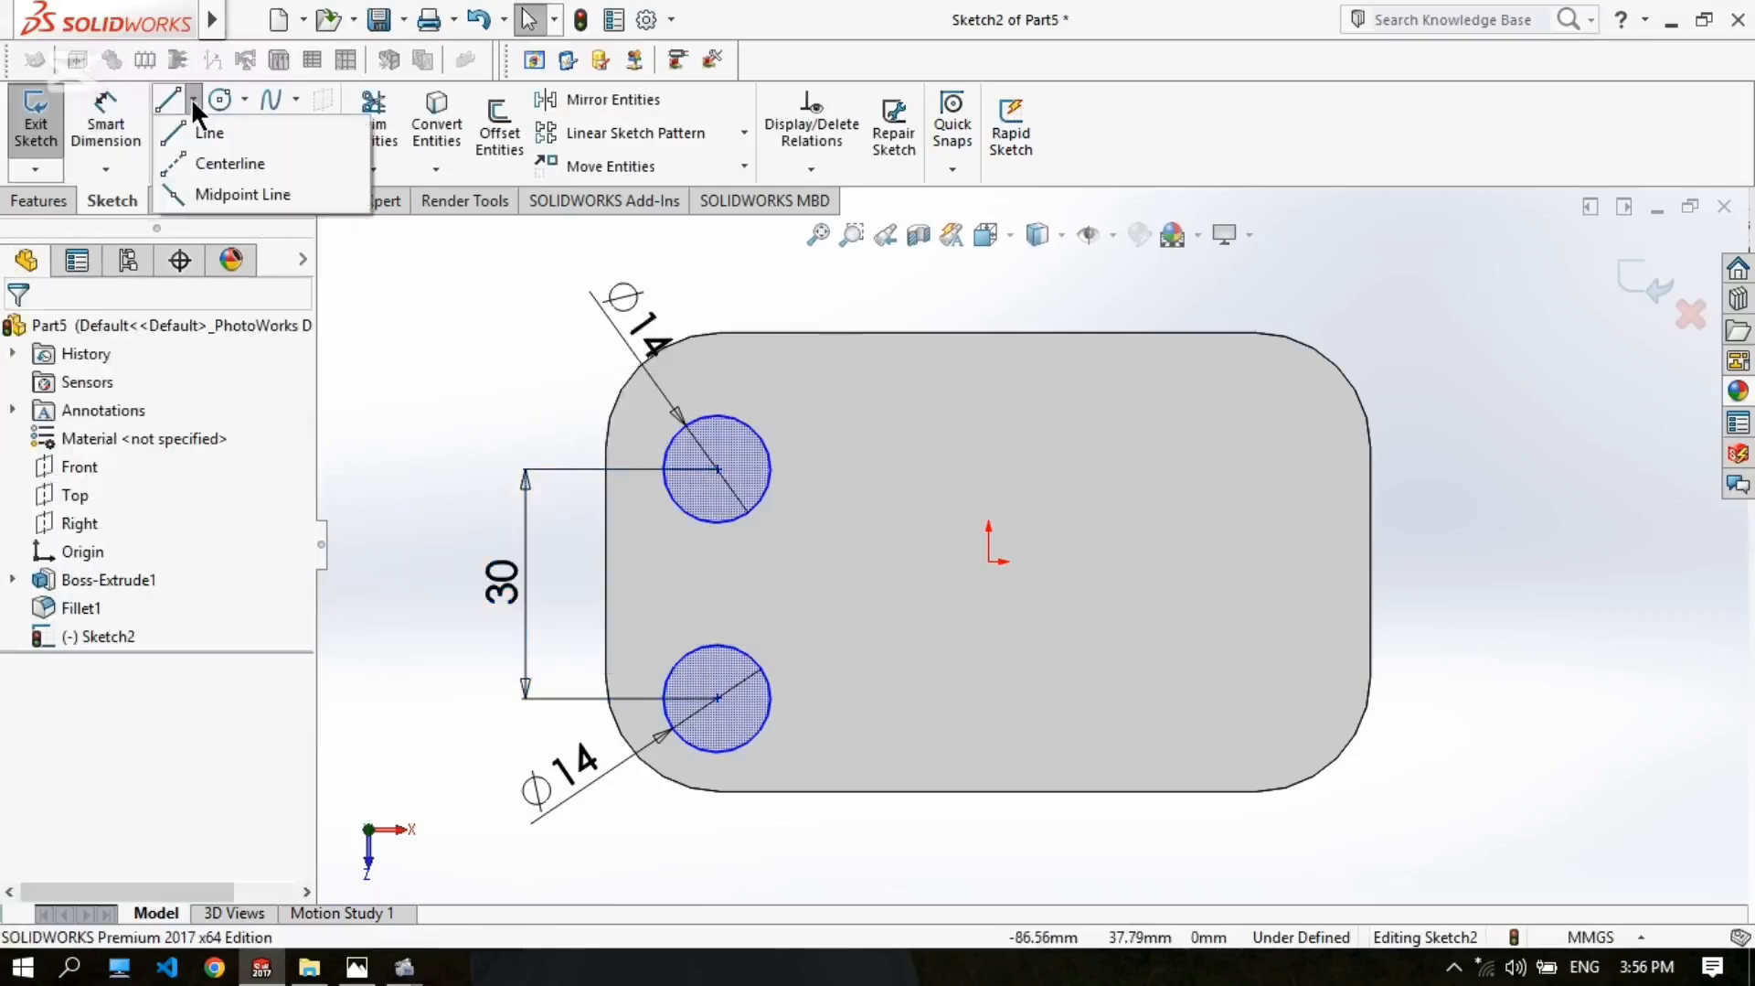
click(208, 164)
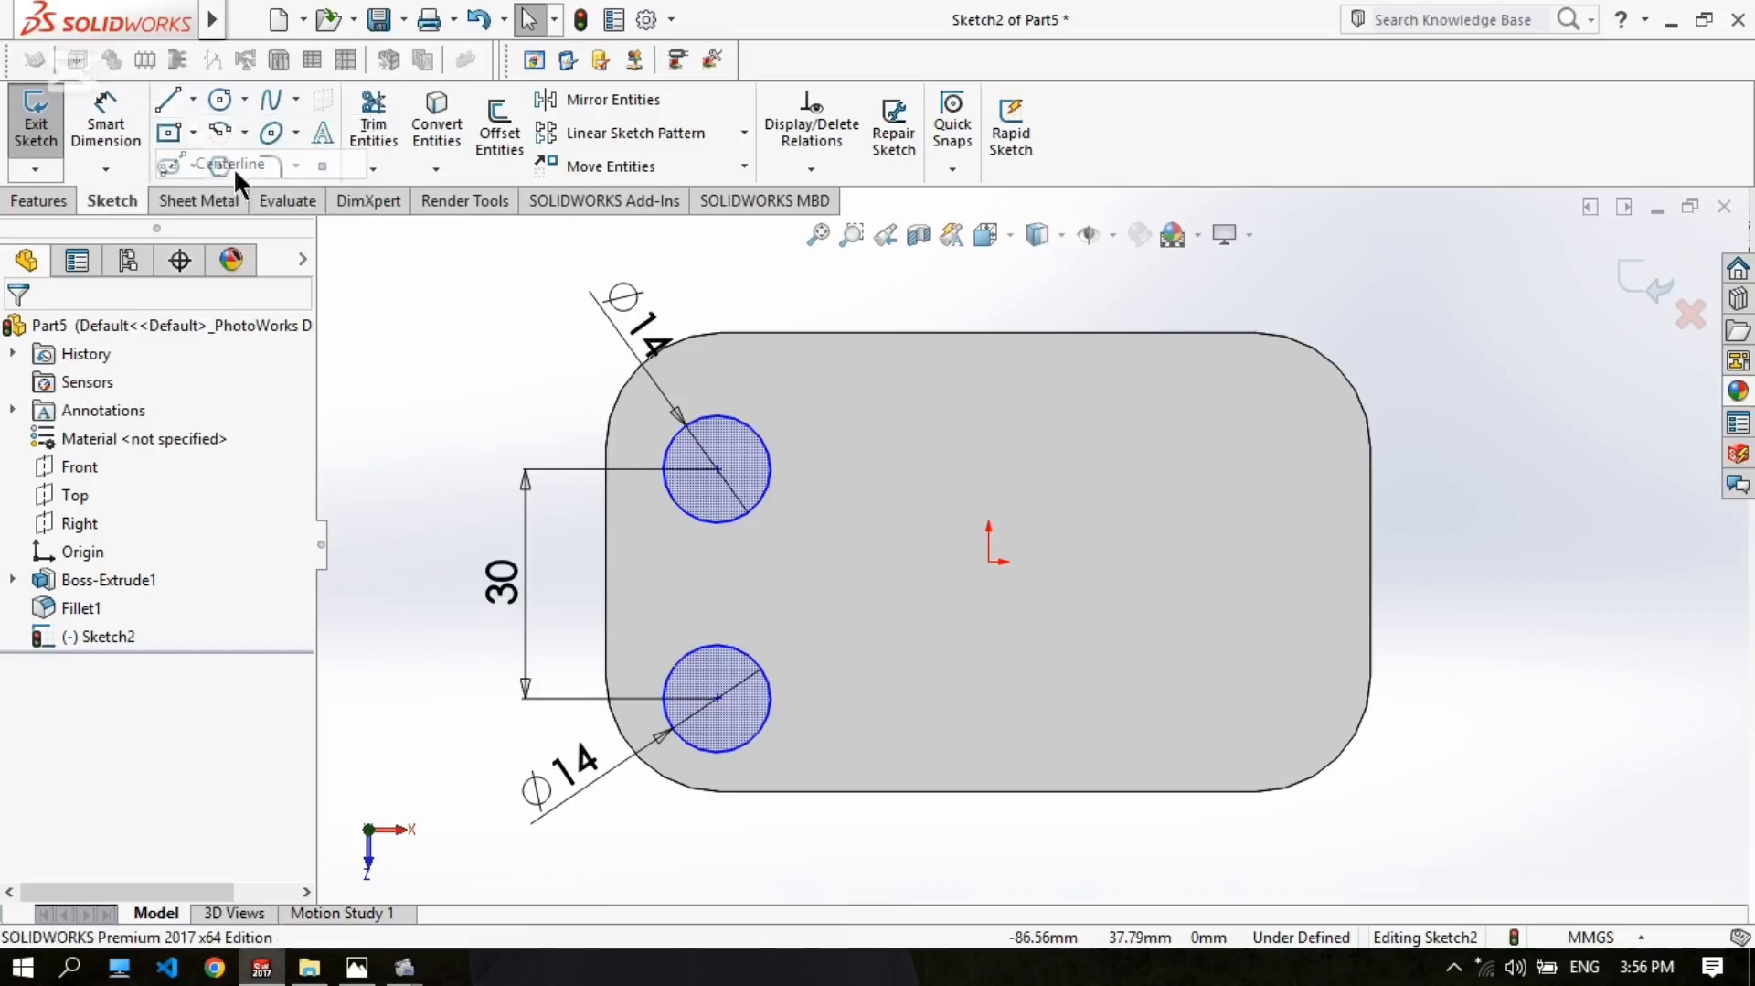
click(718, 469)
click(717, 698)
right_click(719, 699)
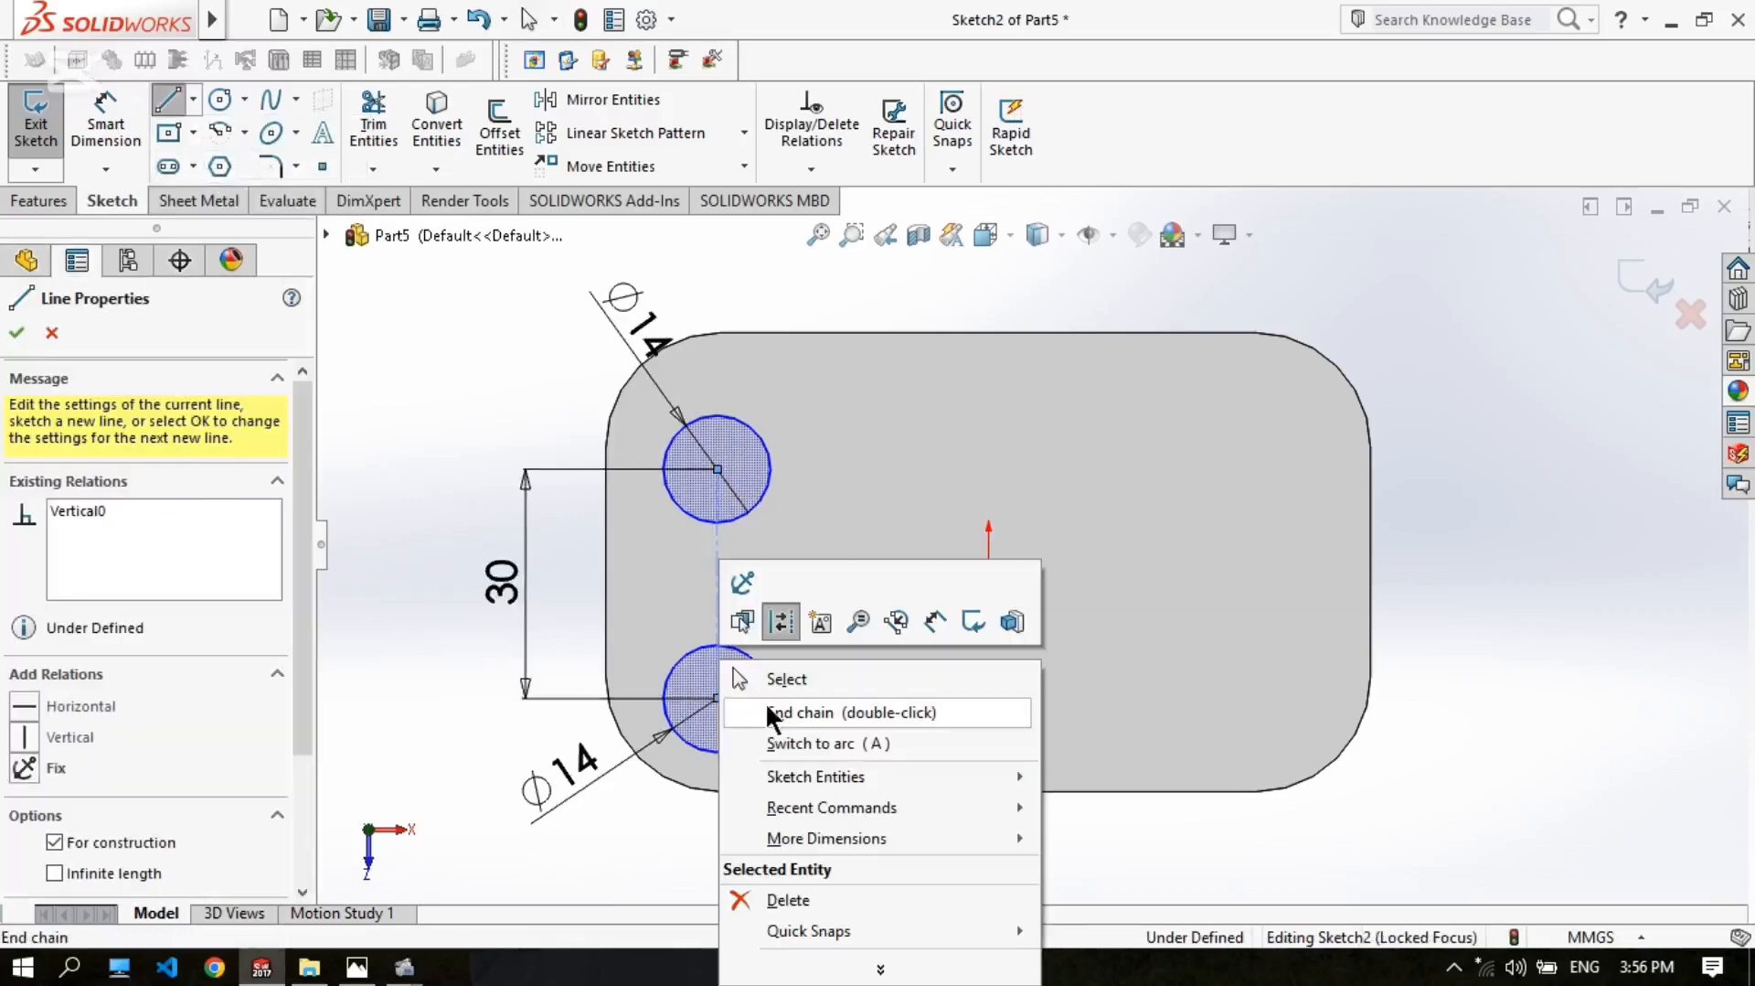
click(781, 683)
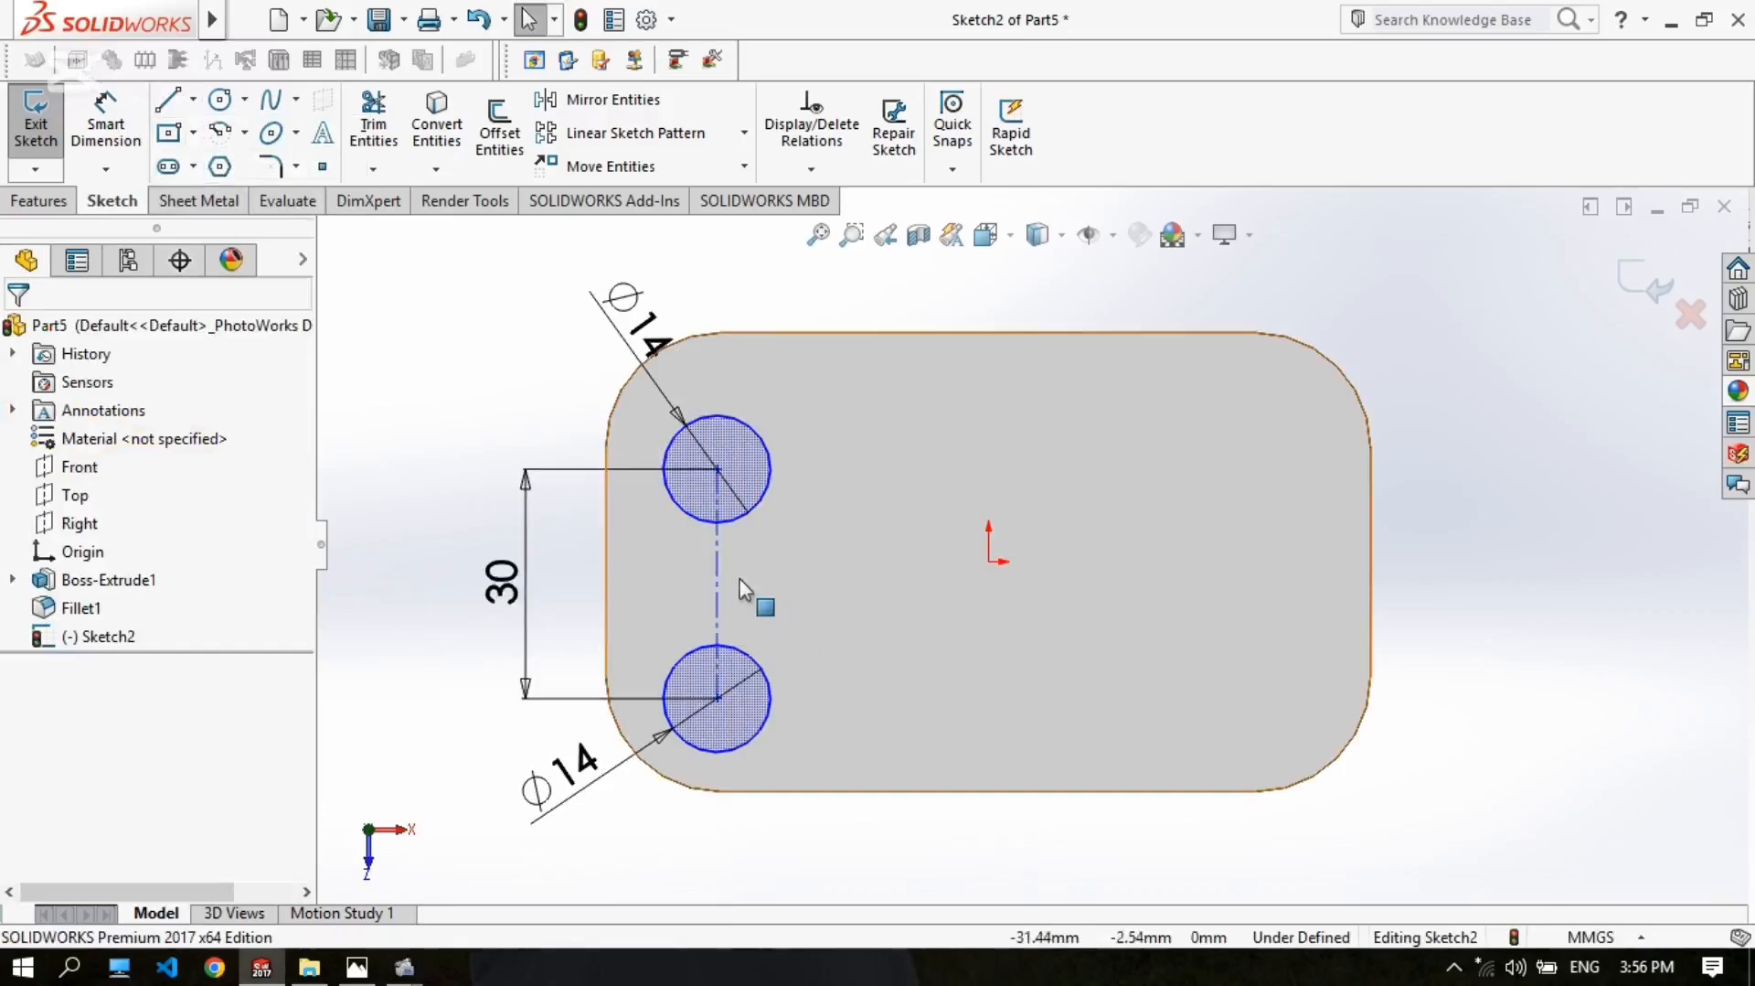
drag(719, 574, 676, 518)
click(483, 402)
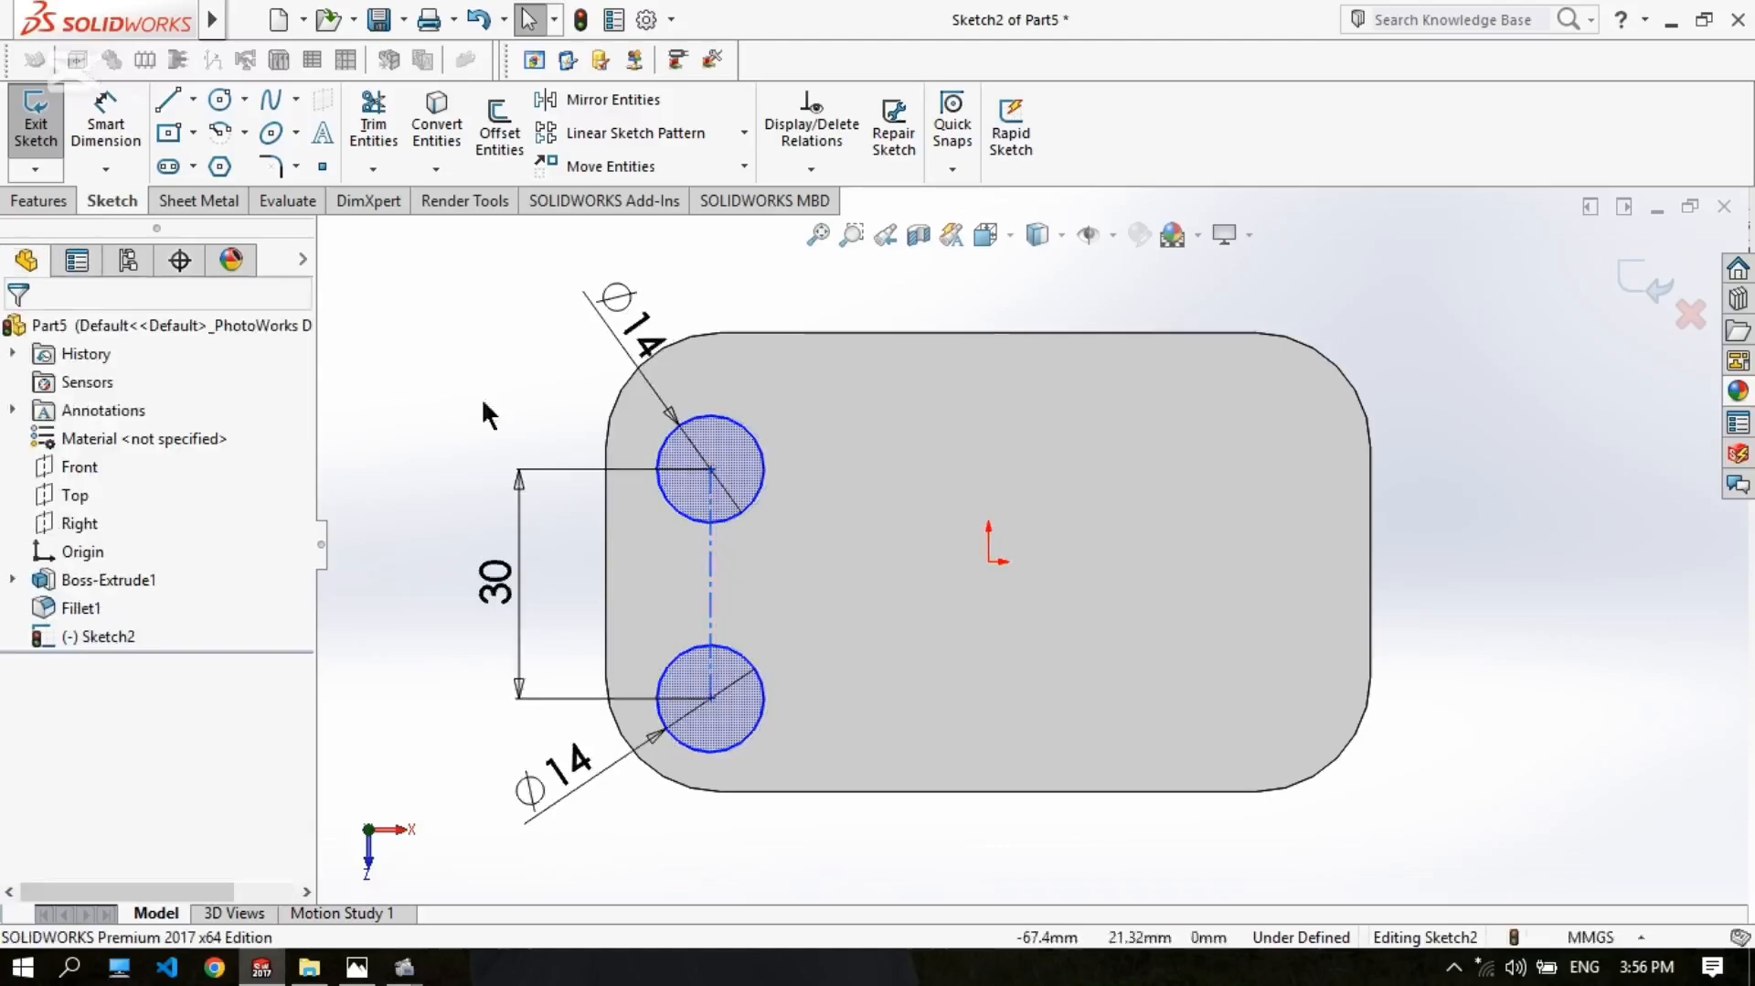
Step: Dimension the centerline 15 mm from the plate's left edge
click(106, 123)
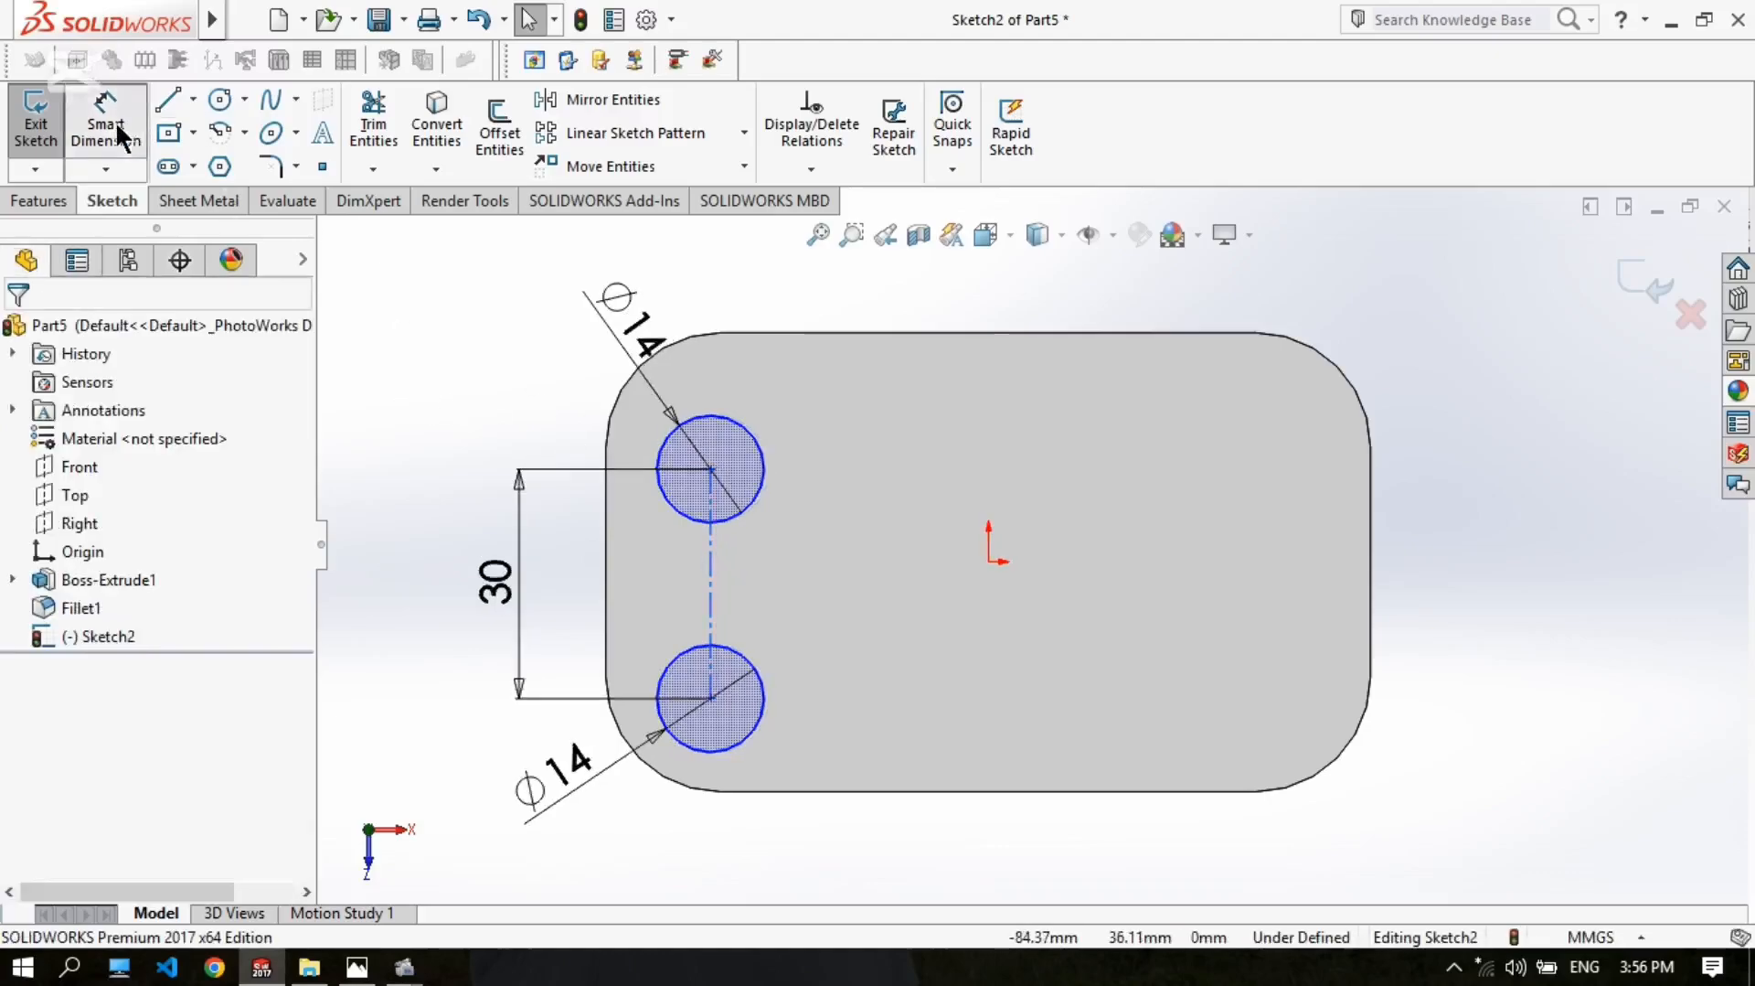
click(711, 560)
click(607, 580)
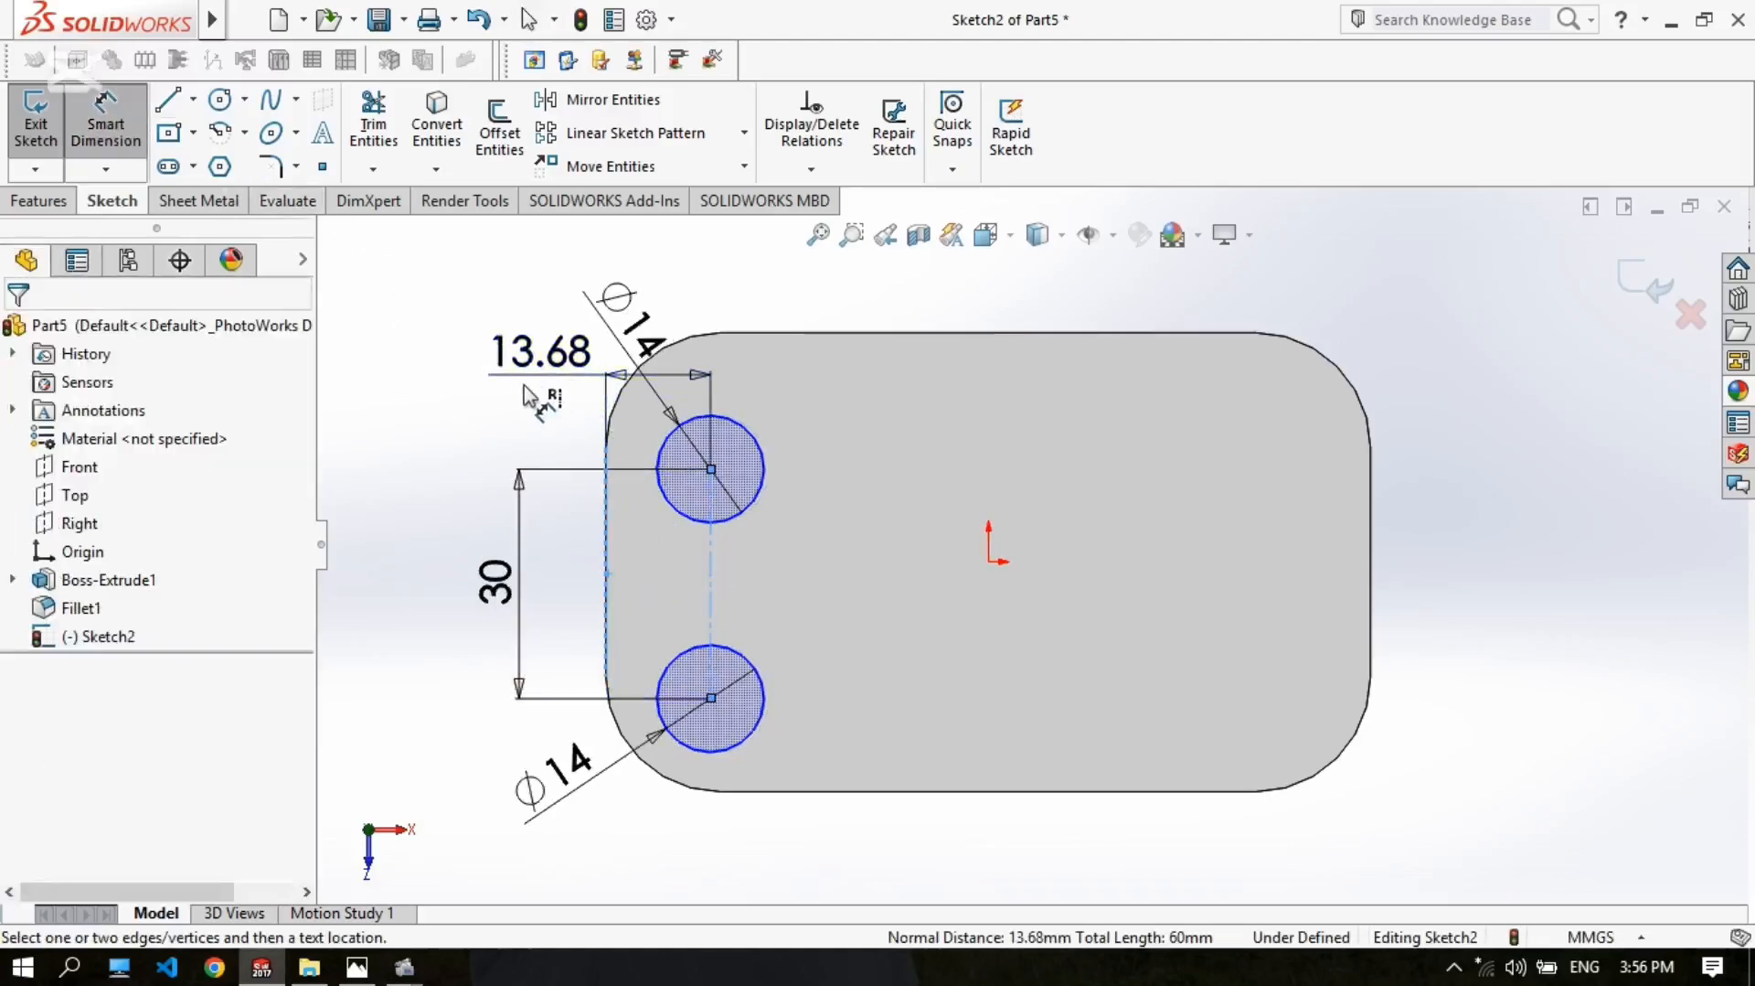
click(519, 400)
text(15)
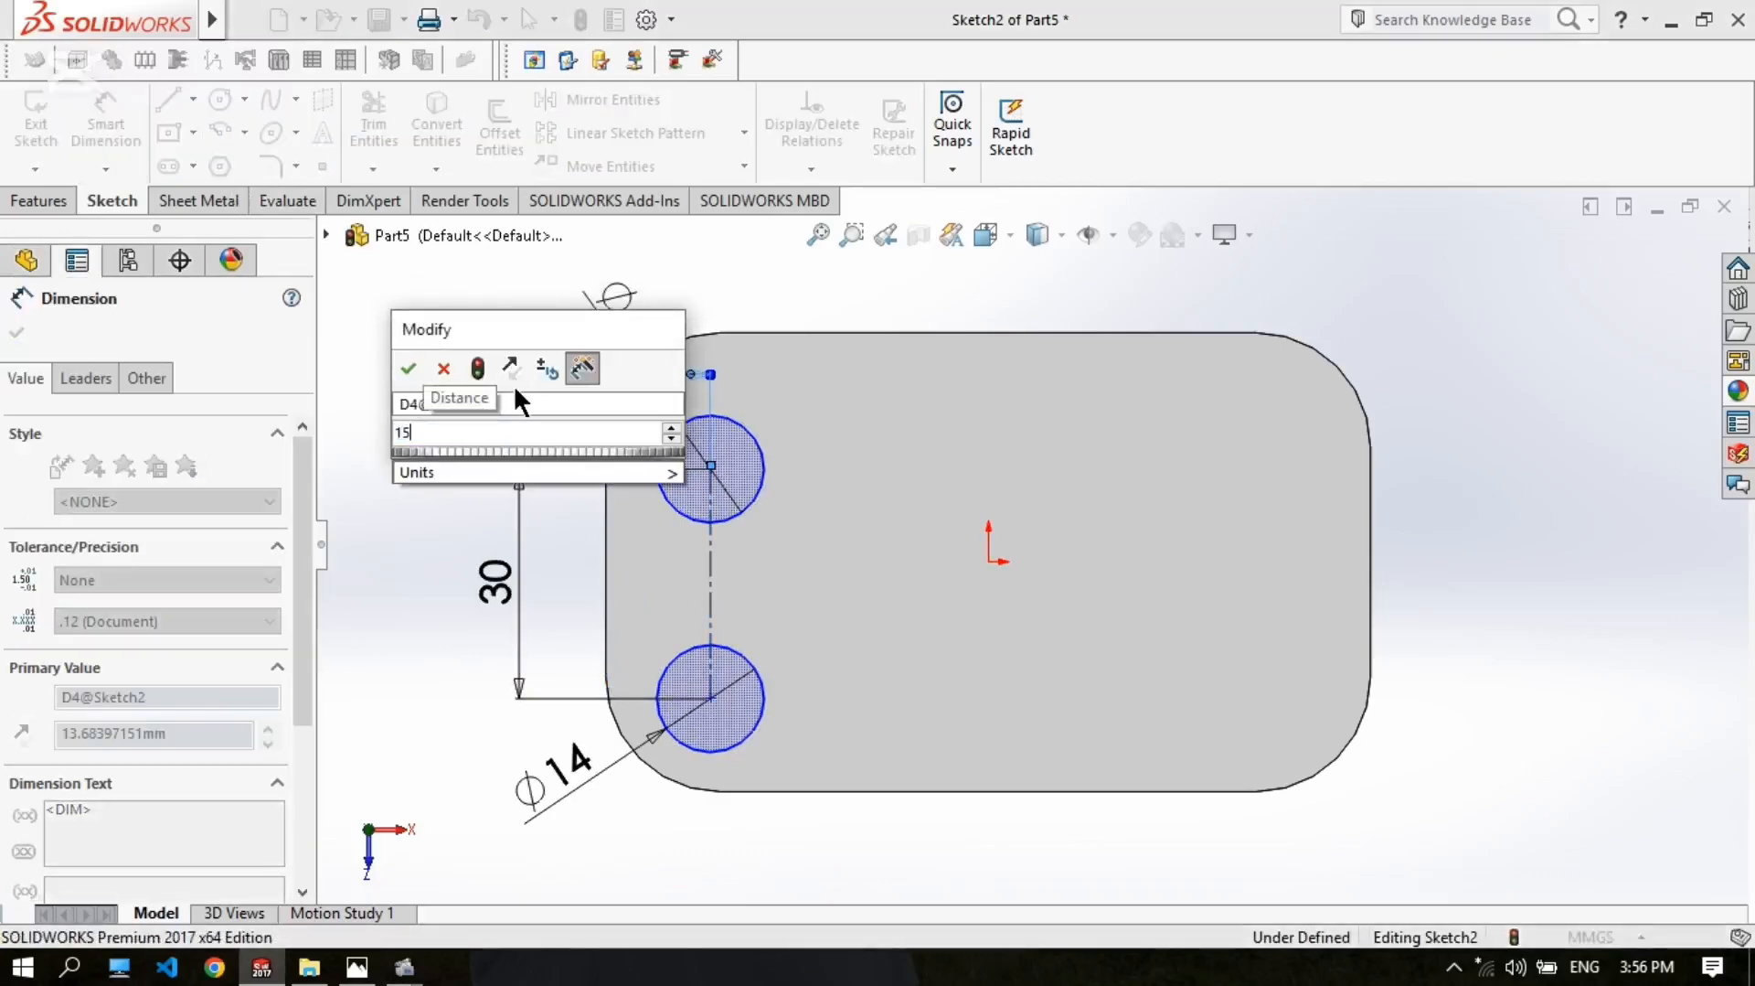
key(Return)
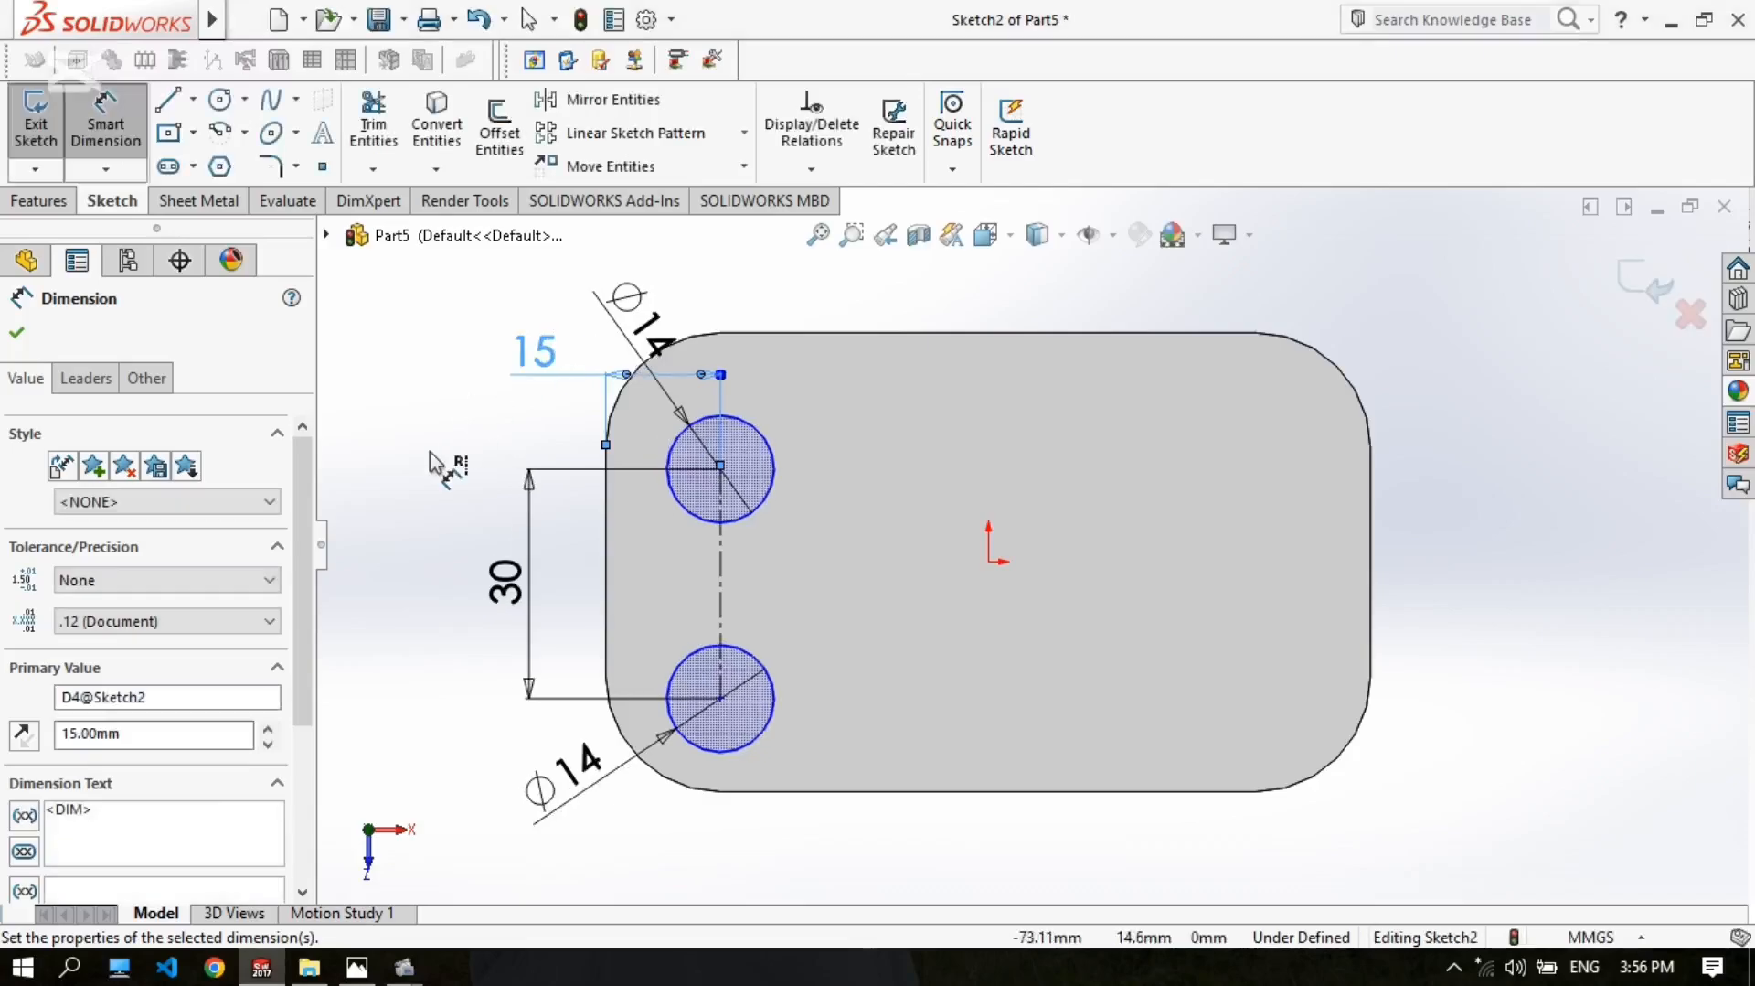
Step: Dimension the upper circle's center 15 mm from the plate's top edge and finish dimensioning
click(720, 468)
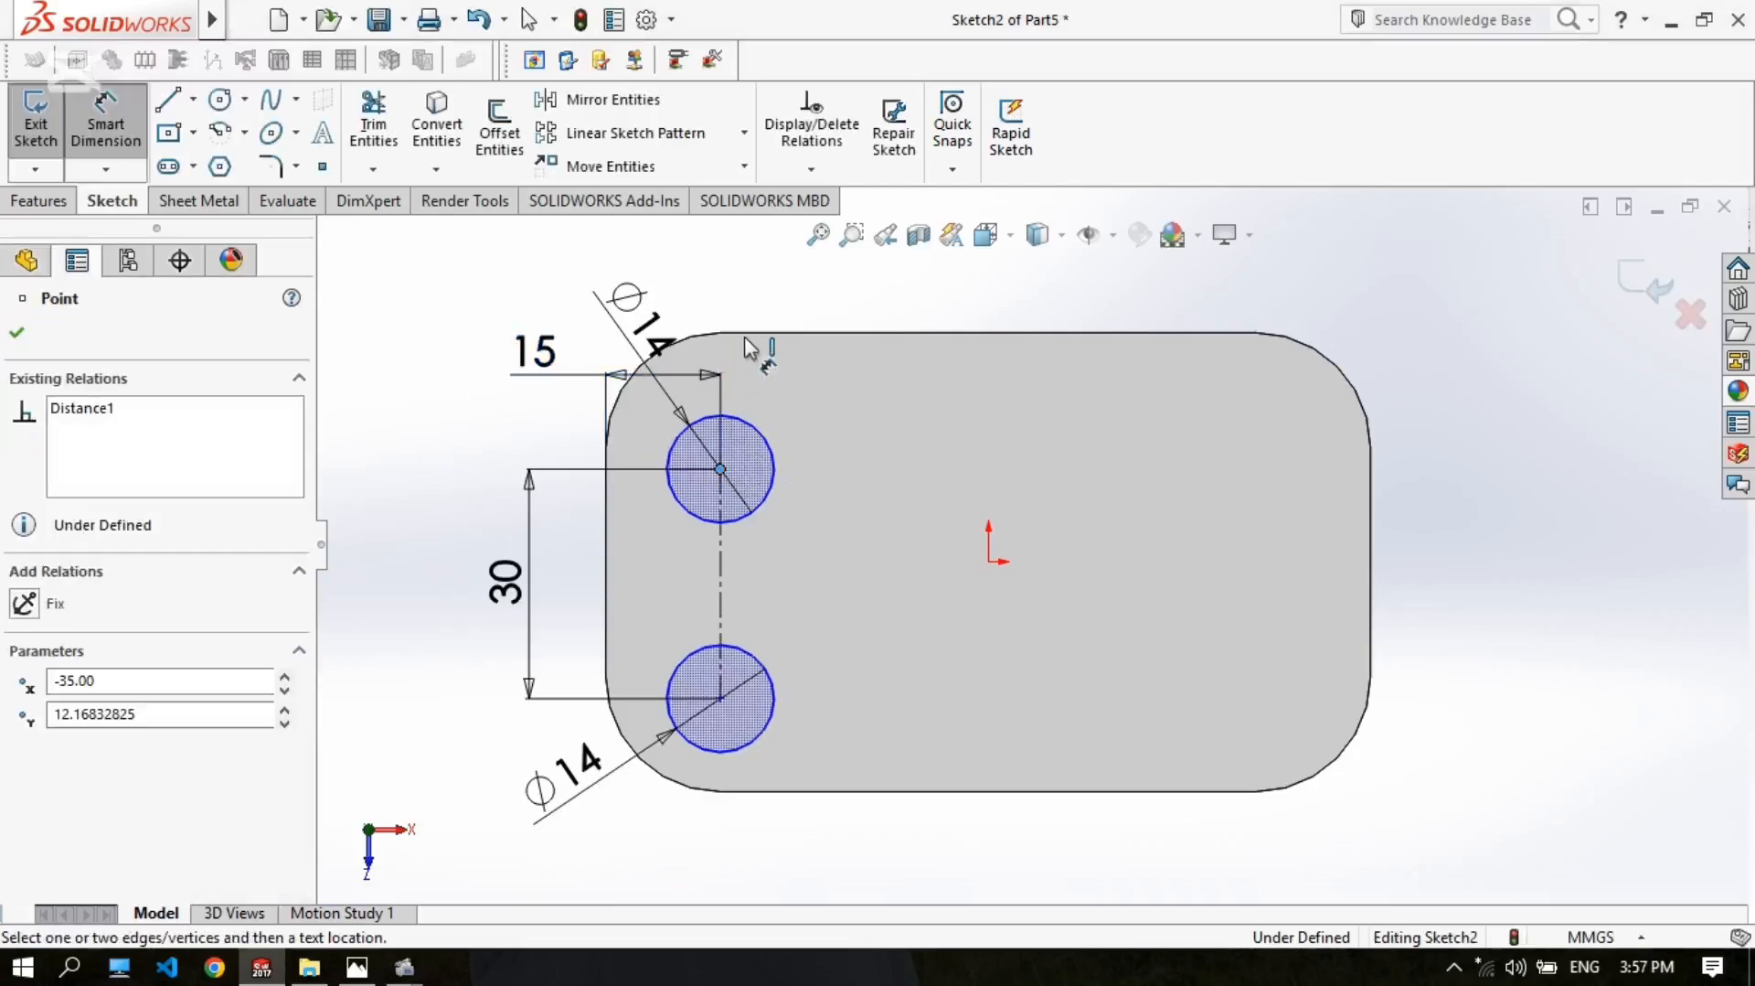
click(744, 336)
click(828, 310)
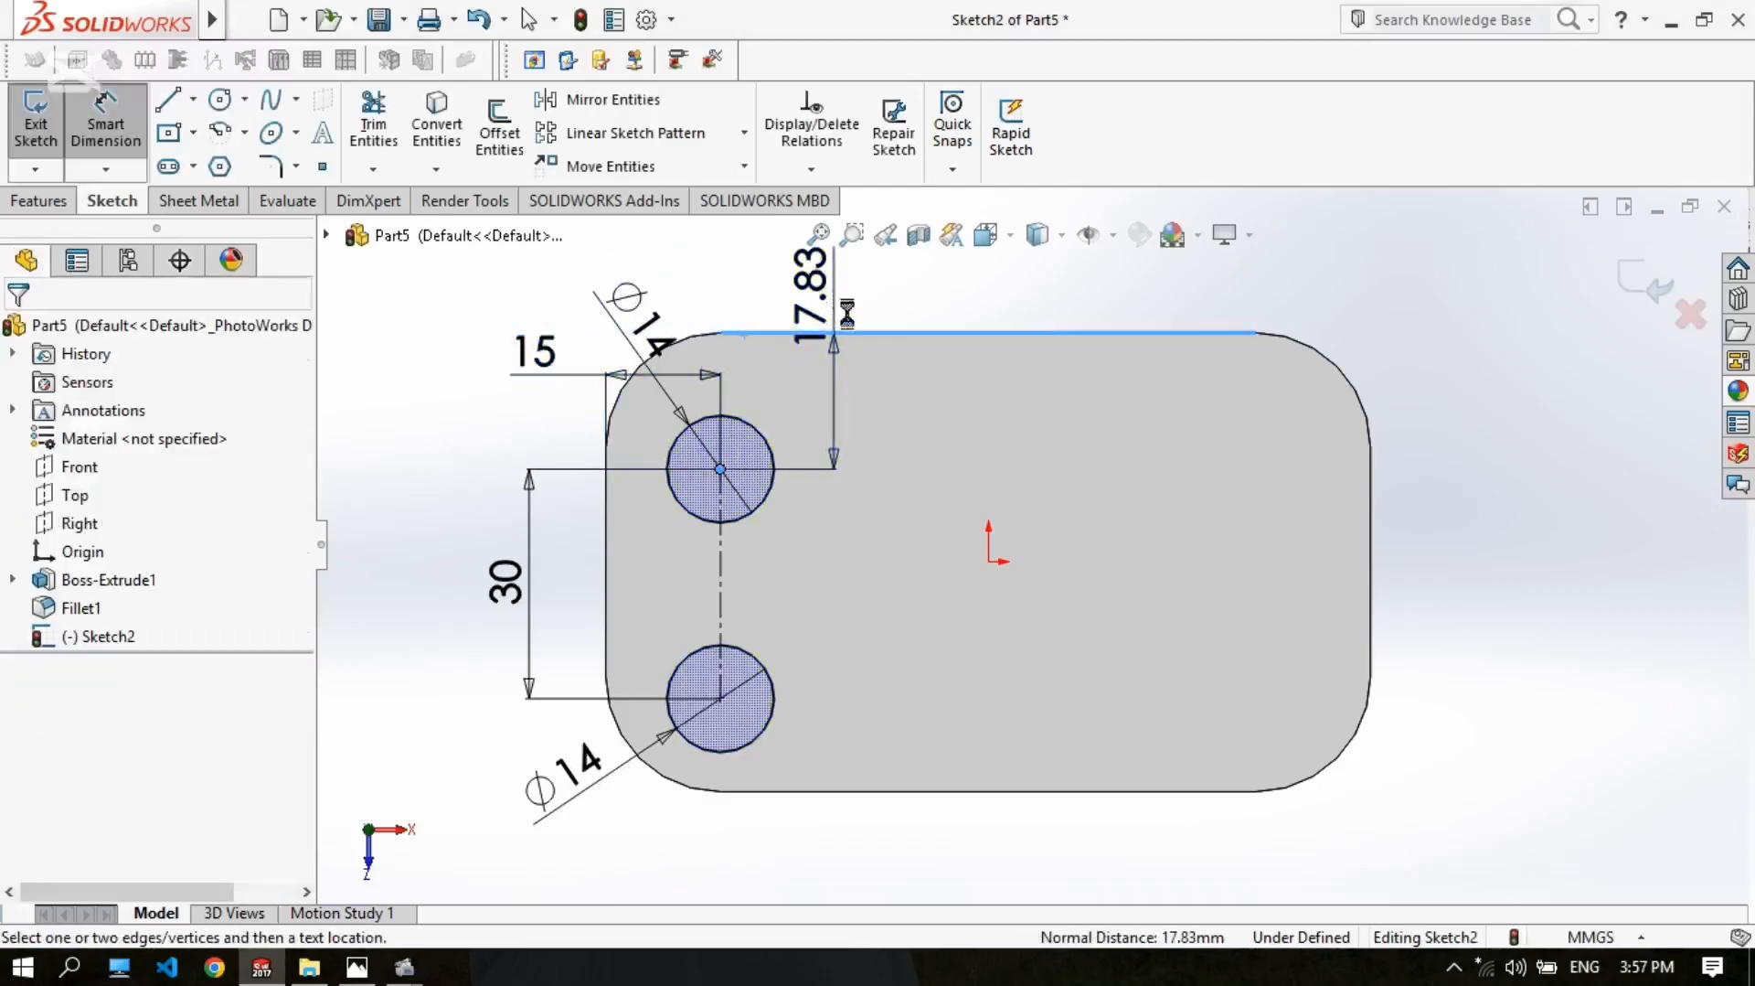
text(15)
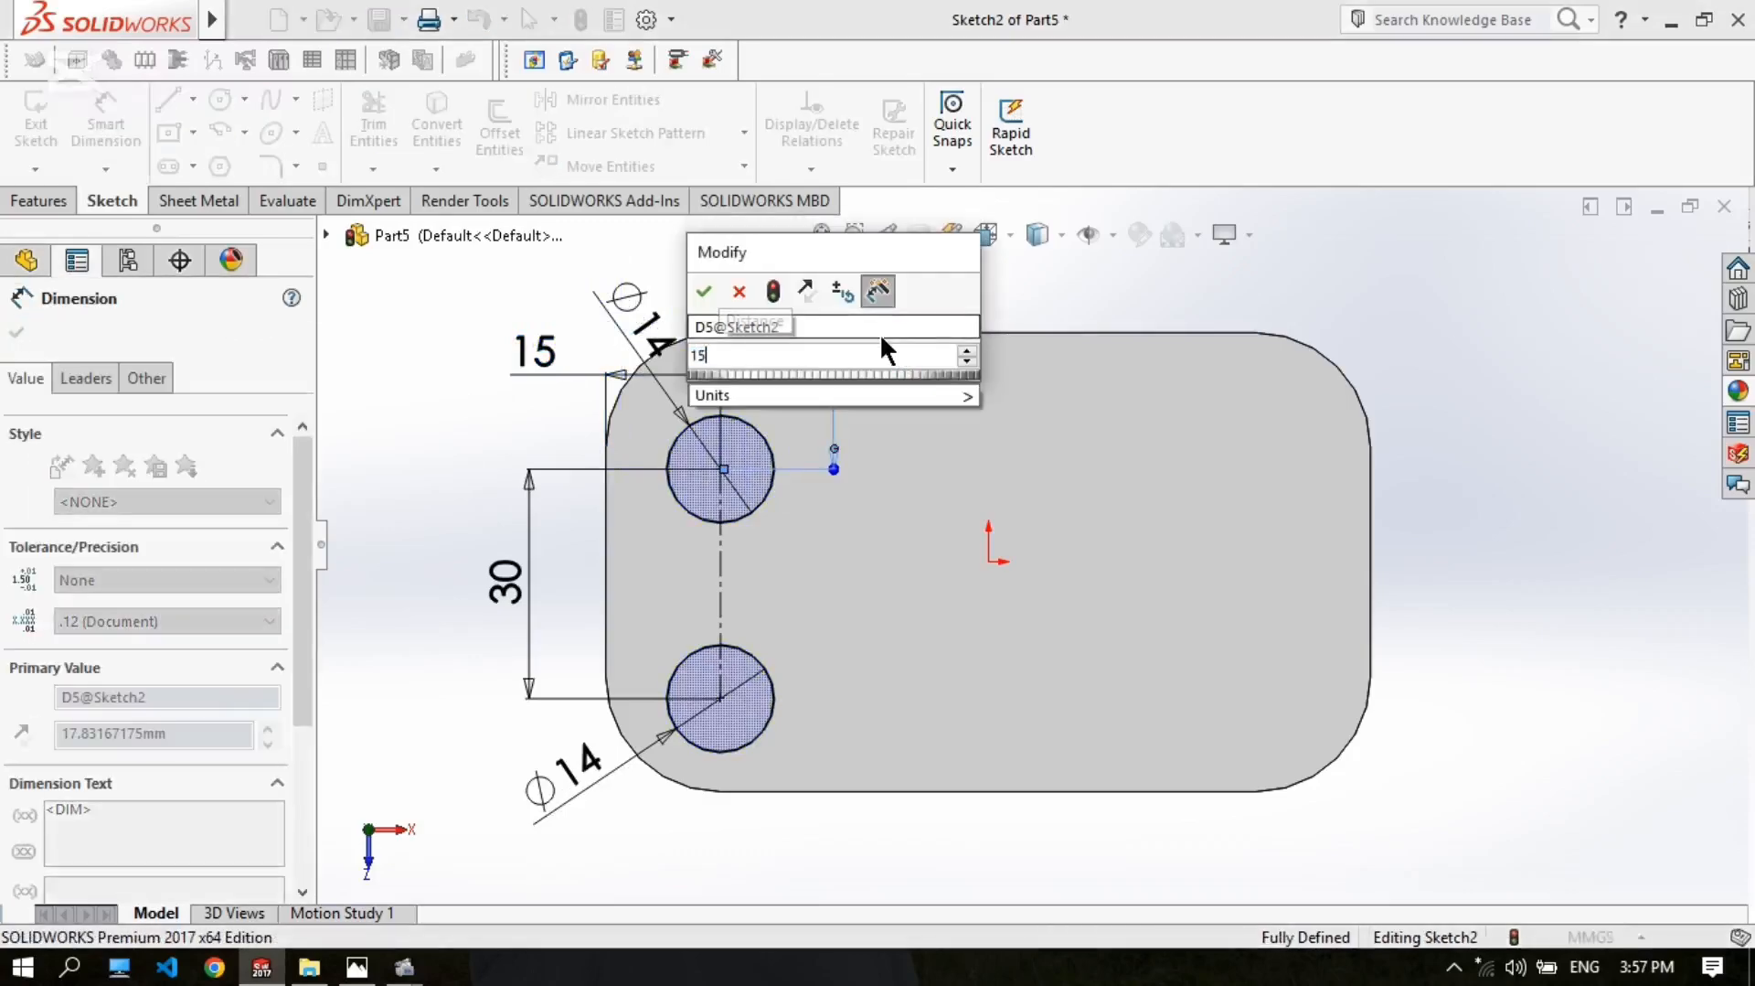
key(Return)
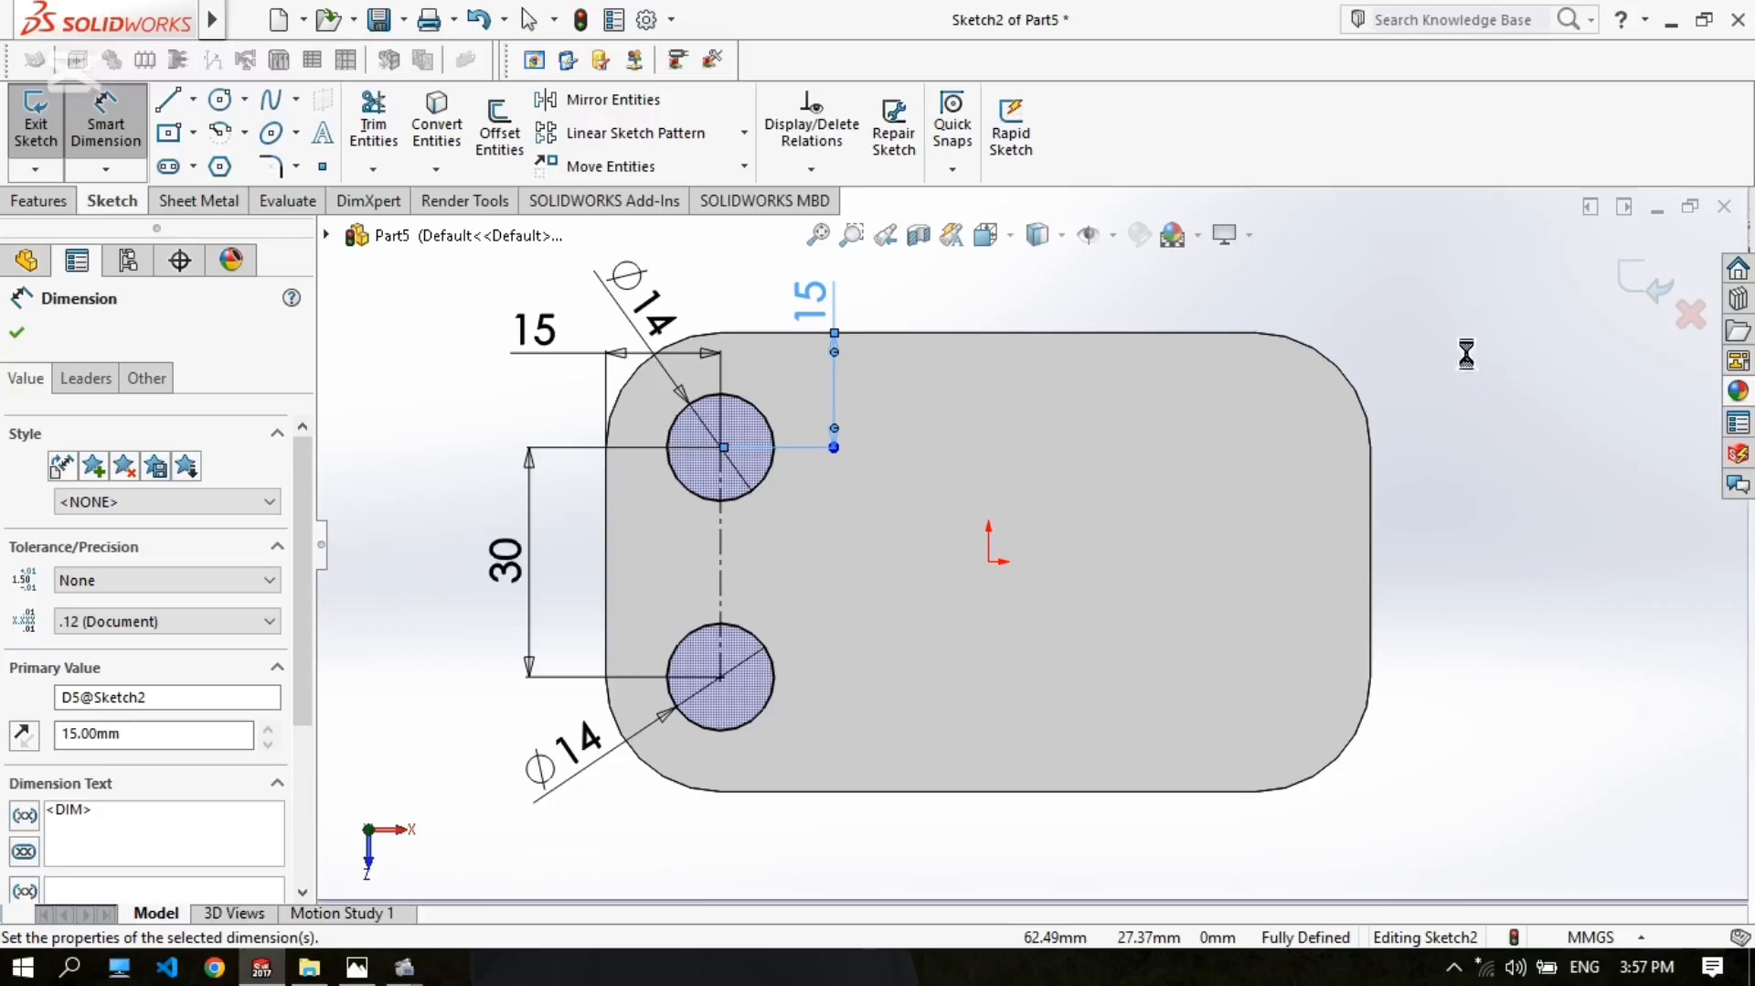
right_click(1462, 354)
click(1508, 440)
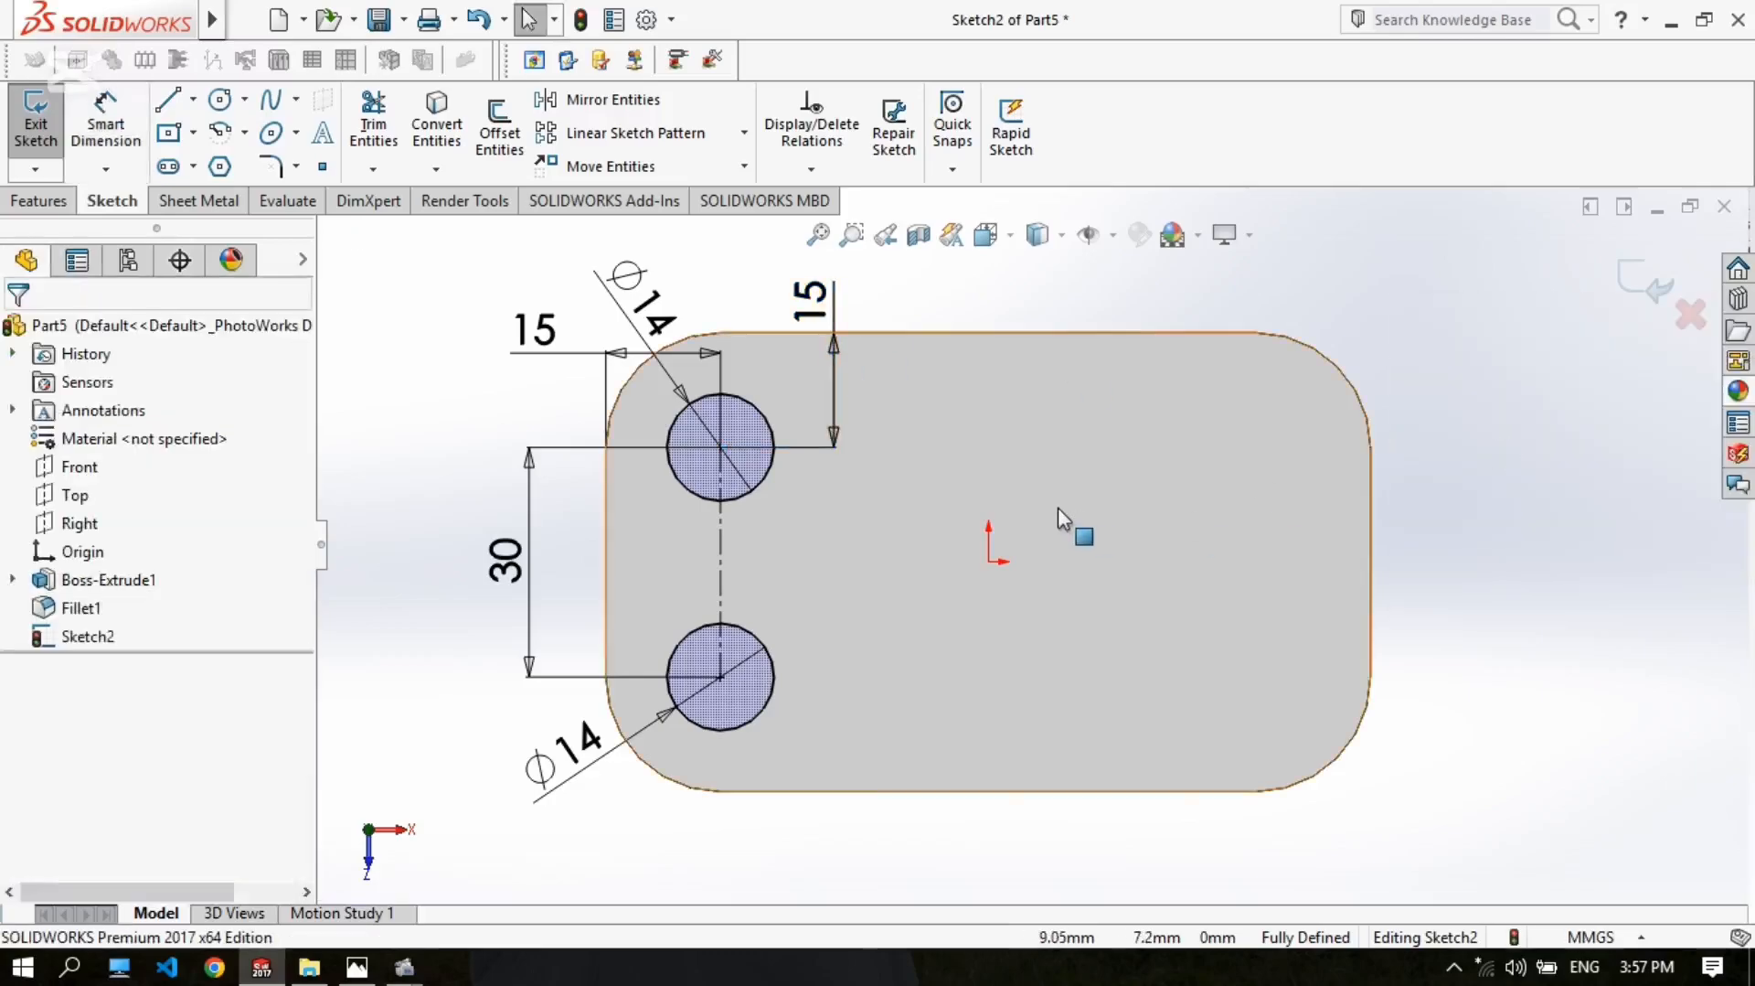
Step: Cut-extrude the two circles through the plate with the Up To Surface condition, ending at the plate's bottom face
middle_drag(974, 550, 858, 622)
scroll(878, 603, down, 3)
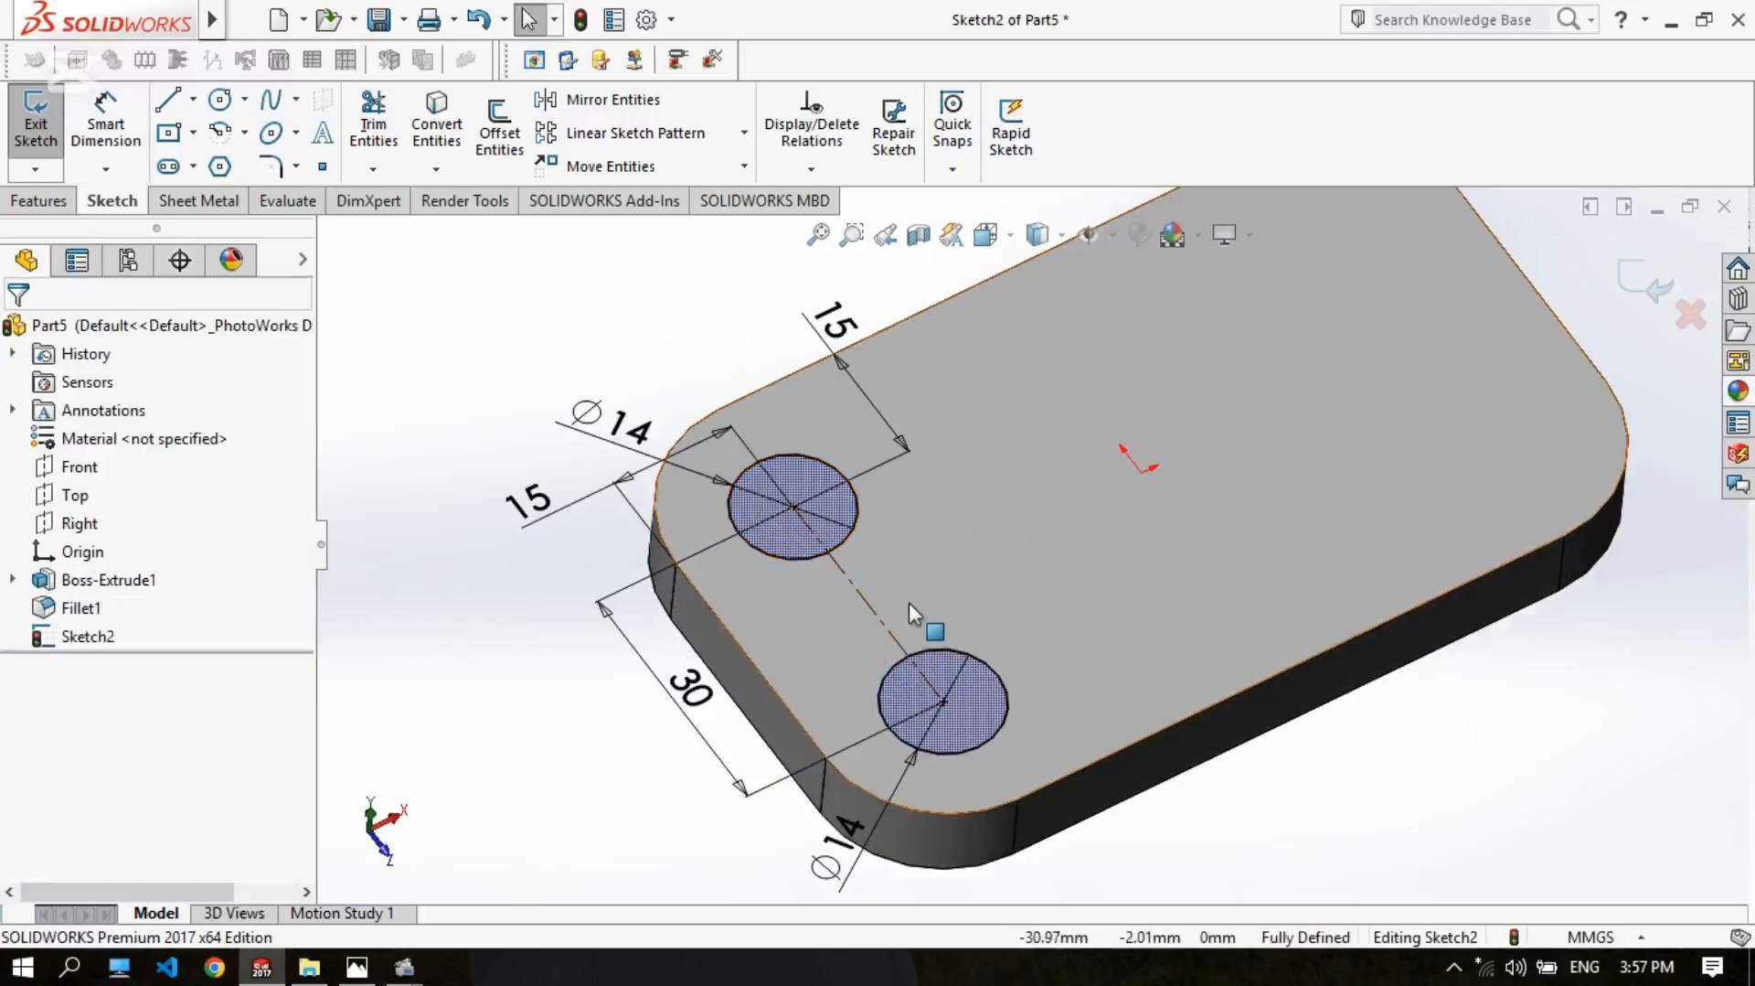
scroll(909, 602, up, 1)
scroll(991, 613, down, 1)
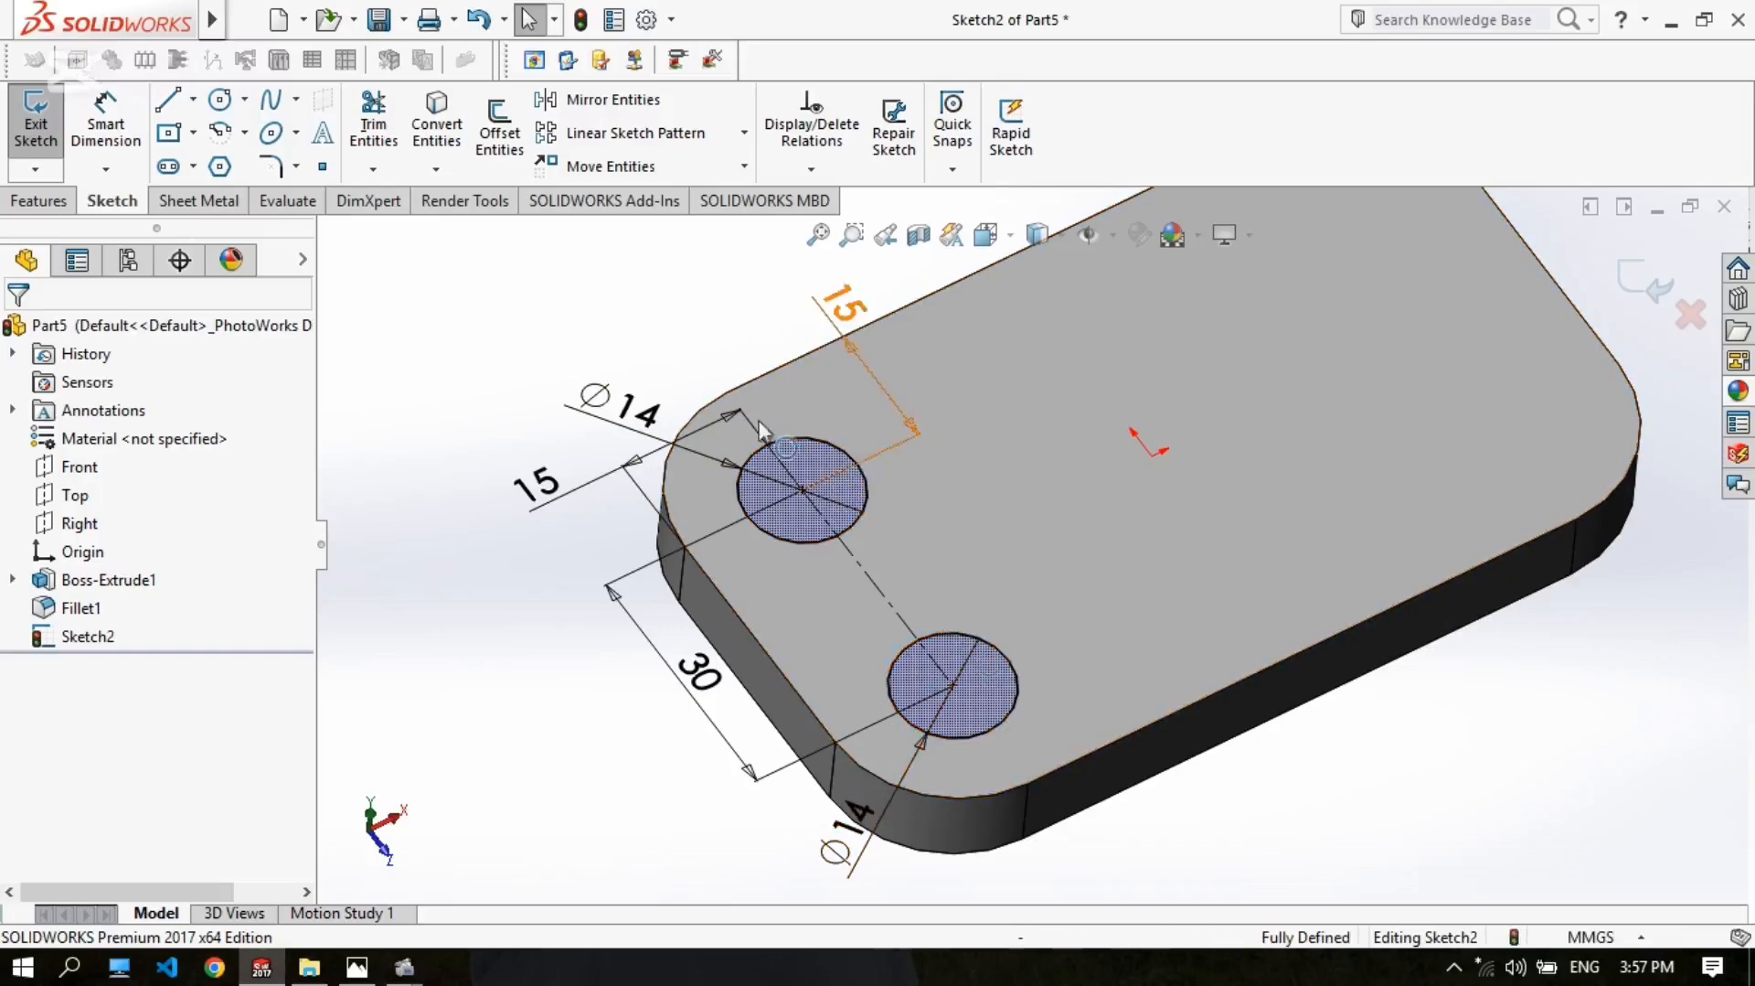
click(38, 200)
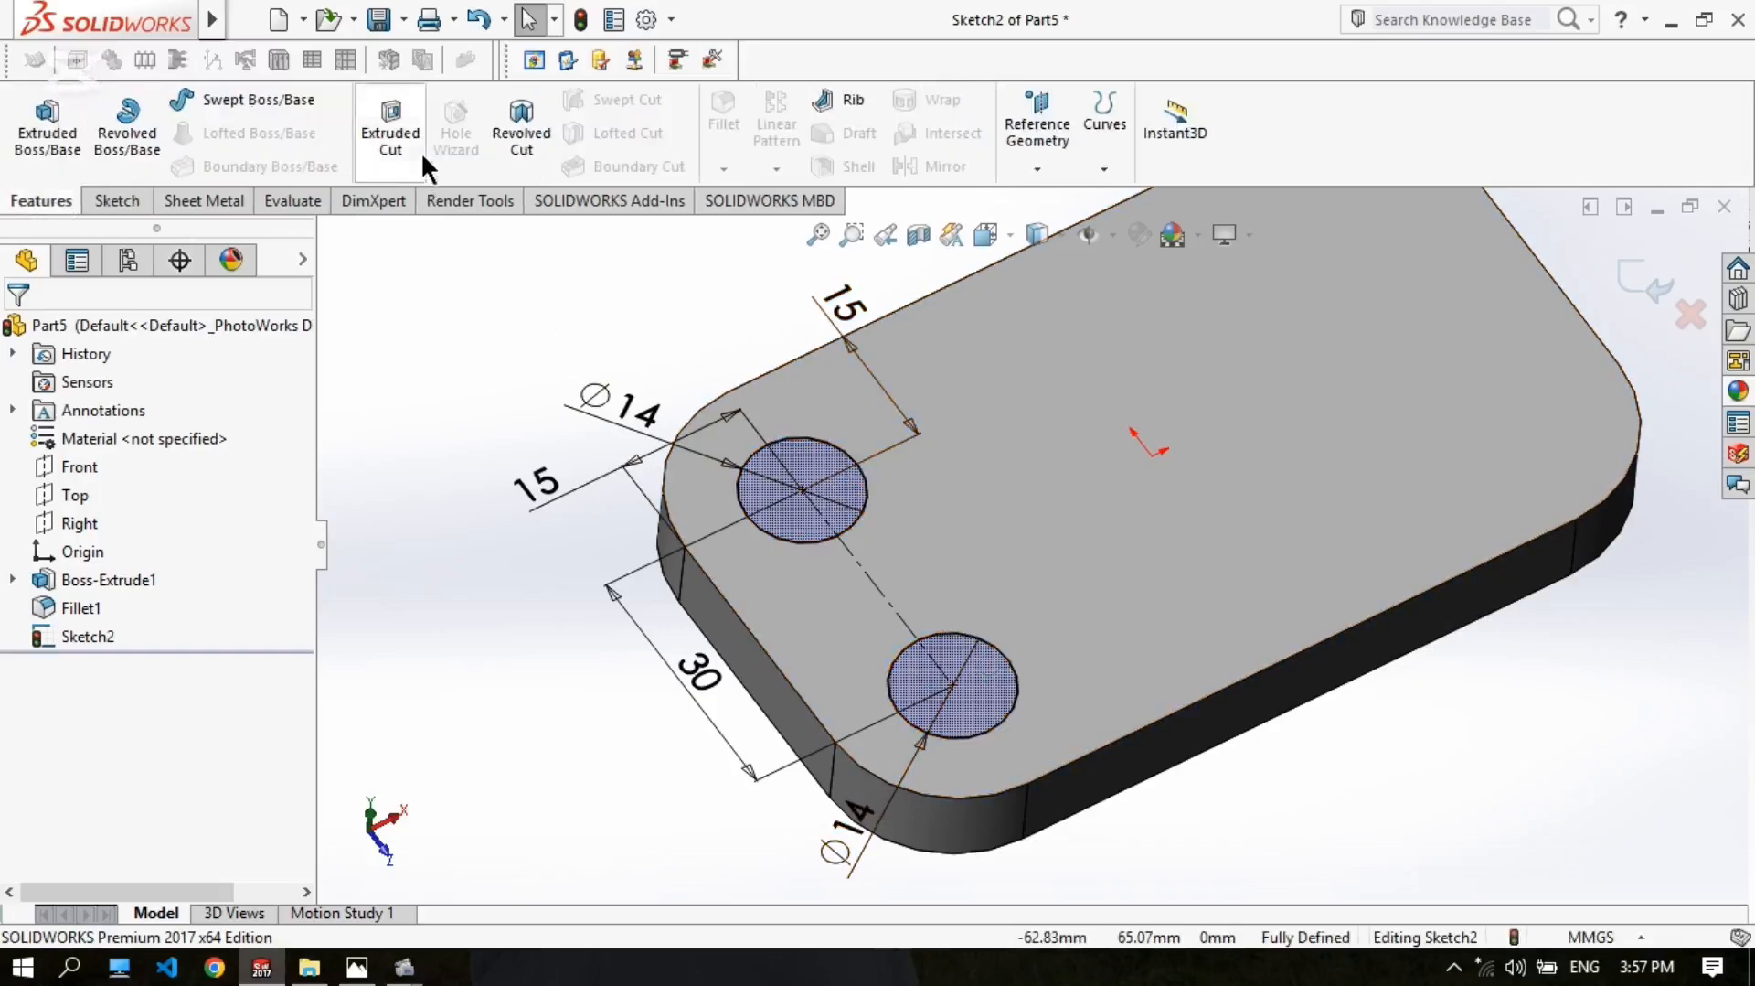
click(395, 146)
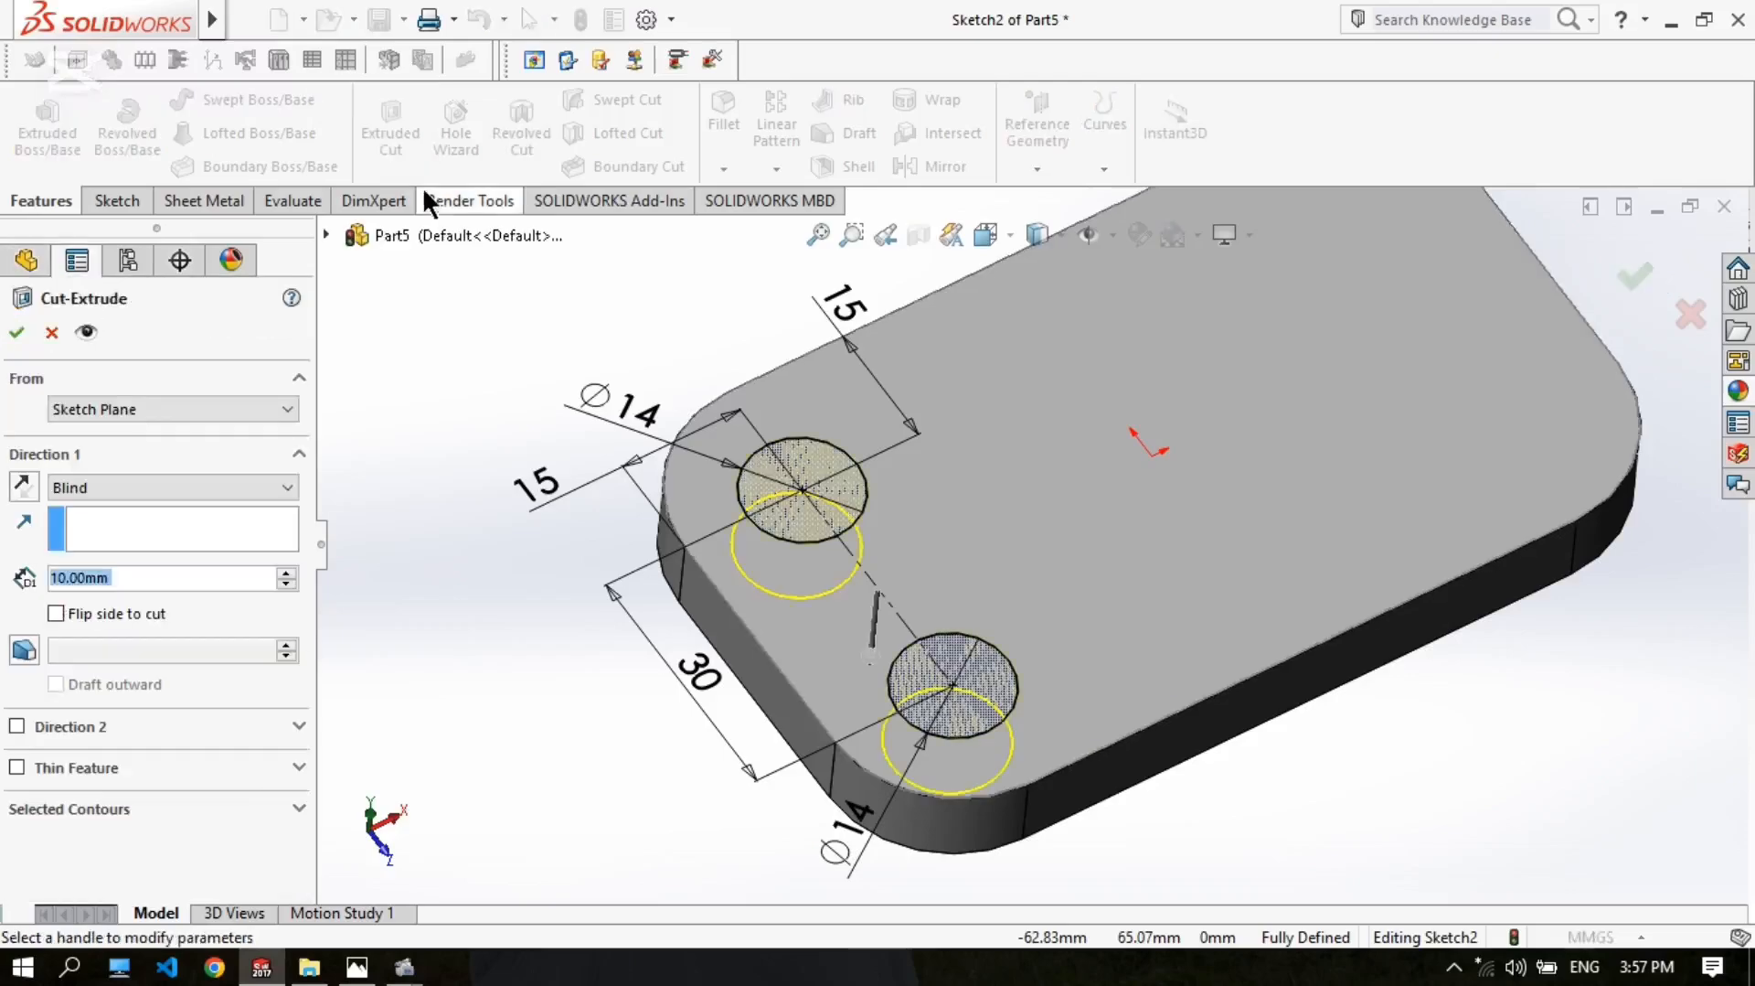
middle_drag(458, 690, 549, 538)
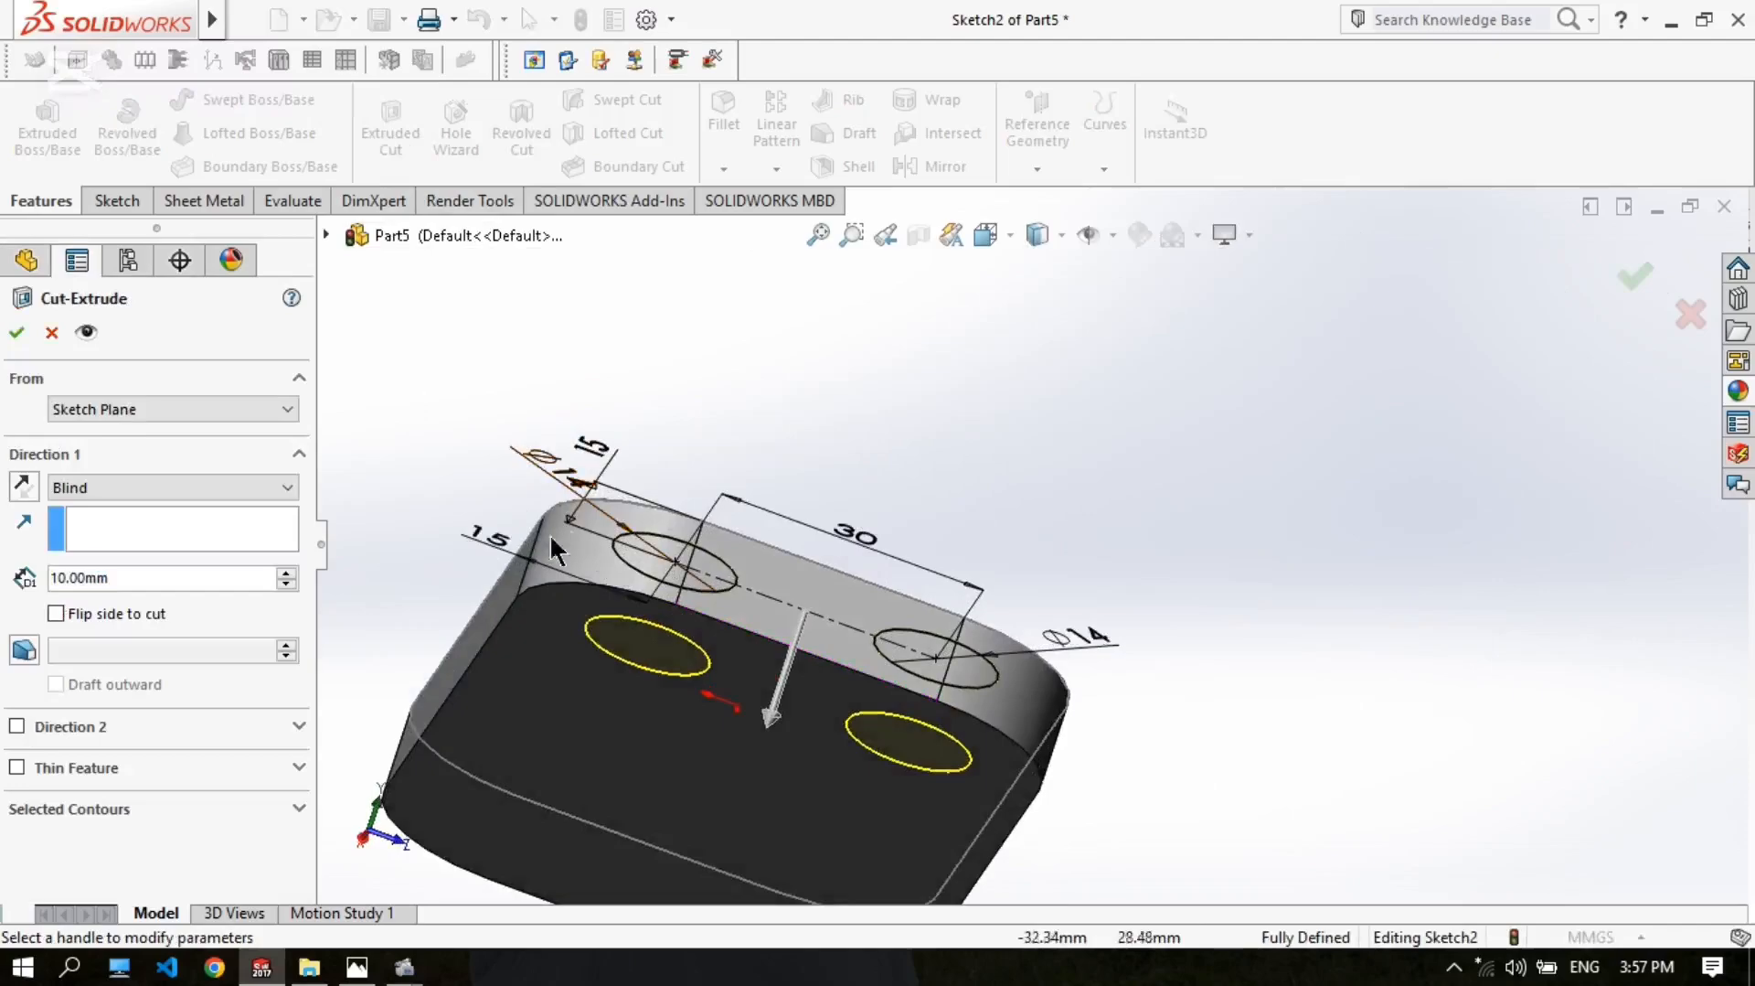
click(552, 643)
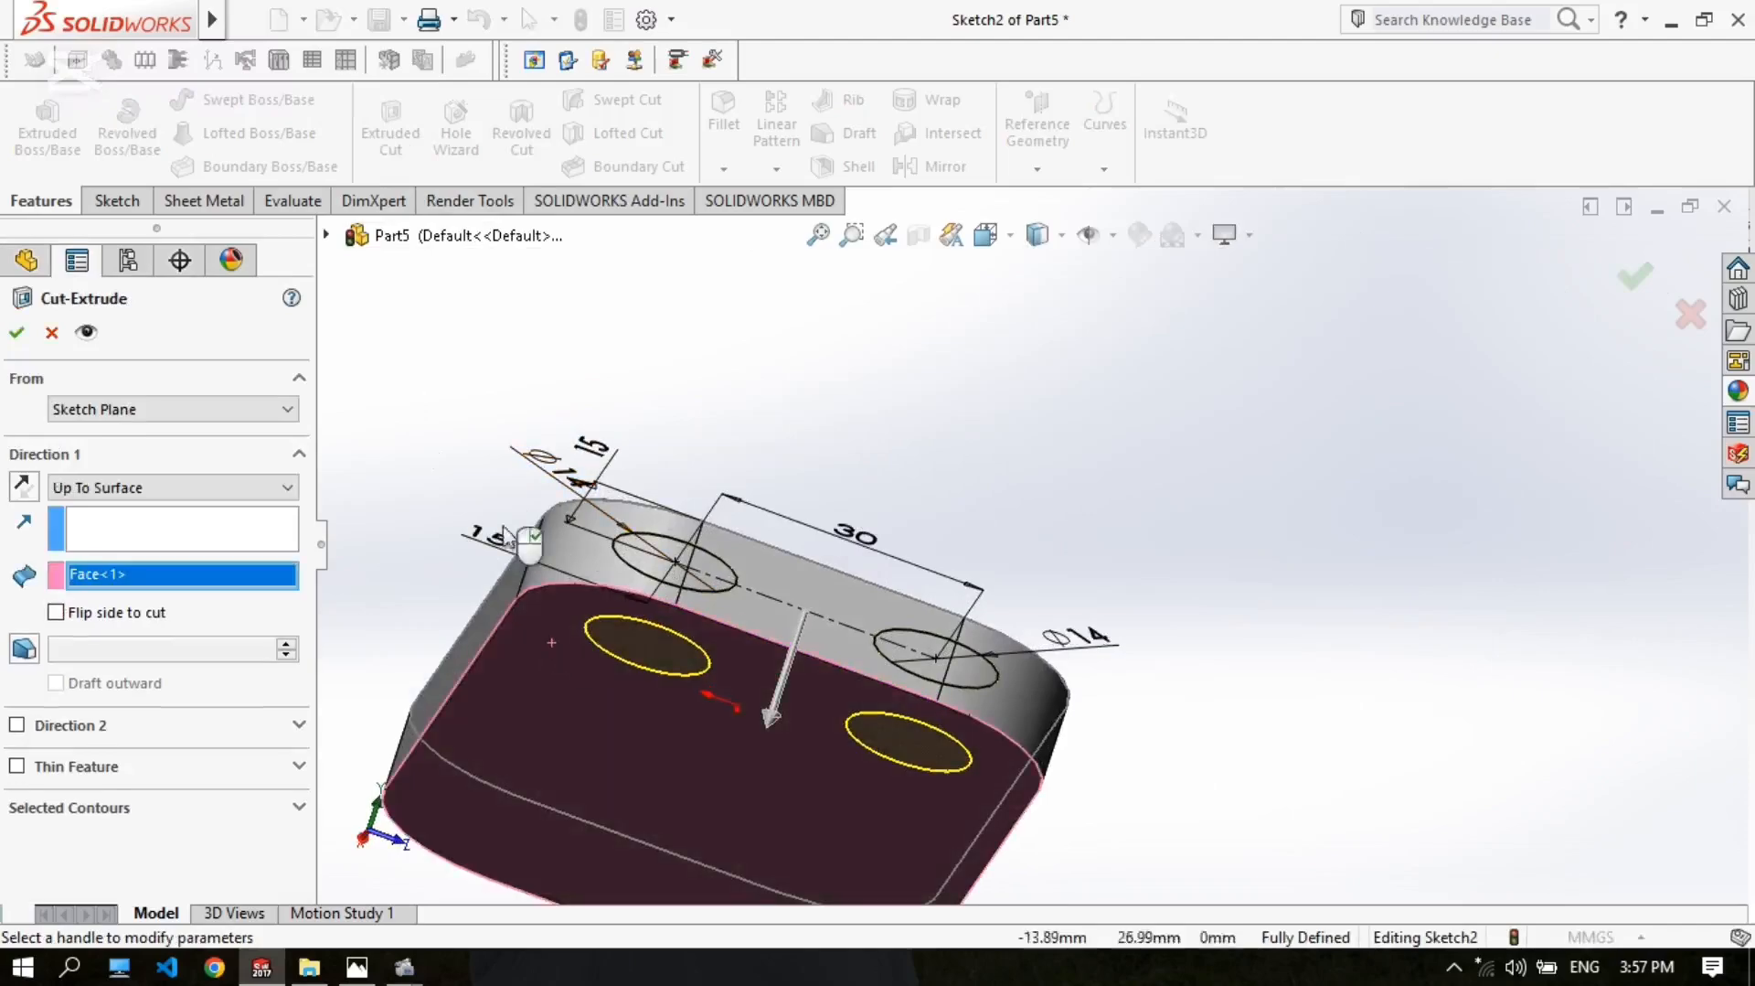
click(17, 333)
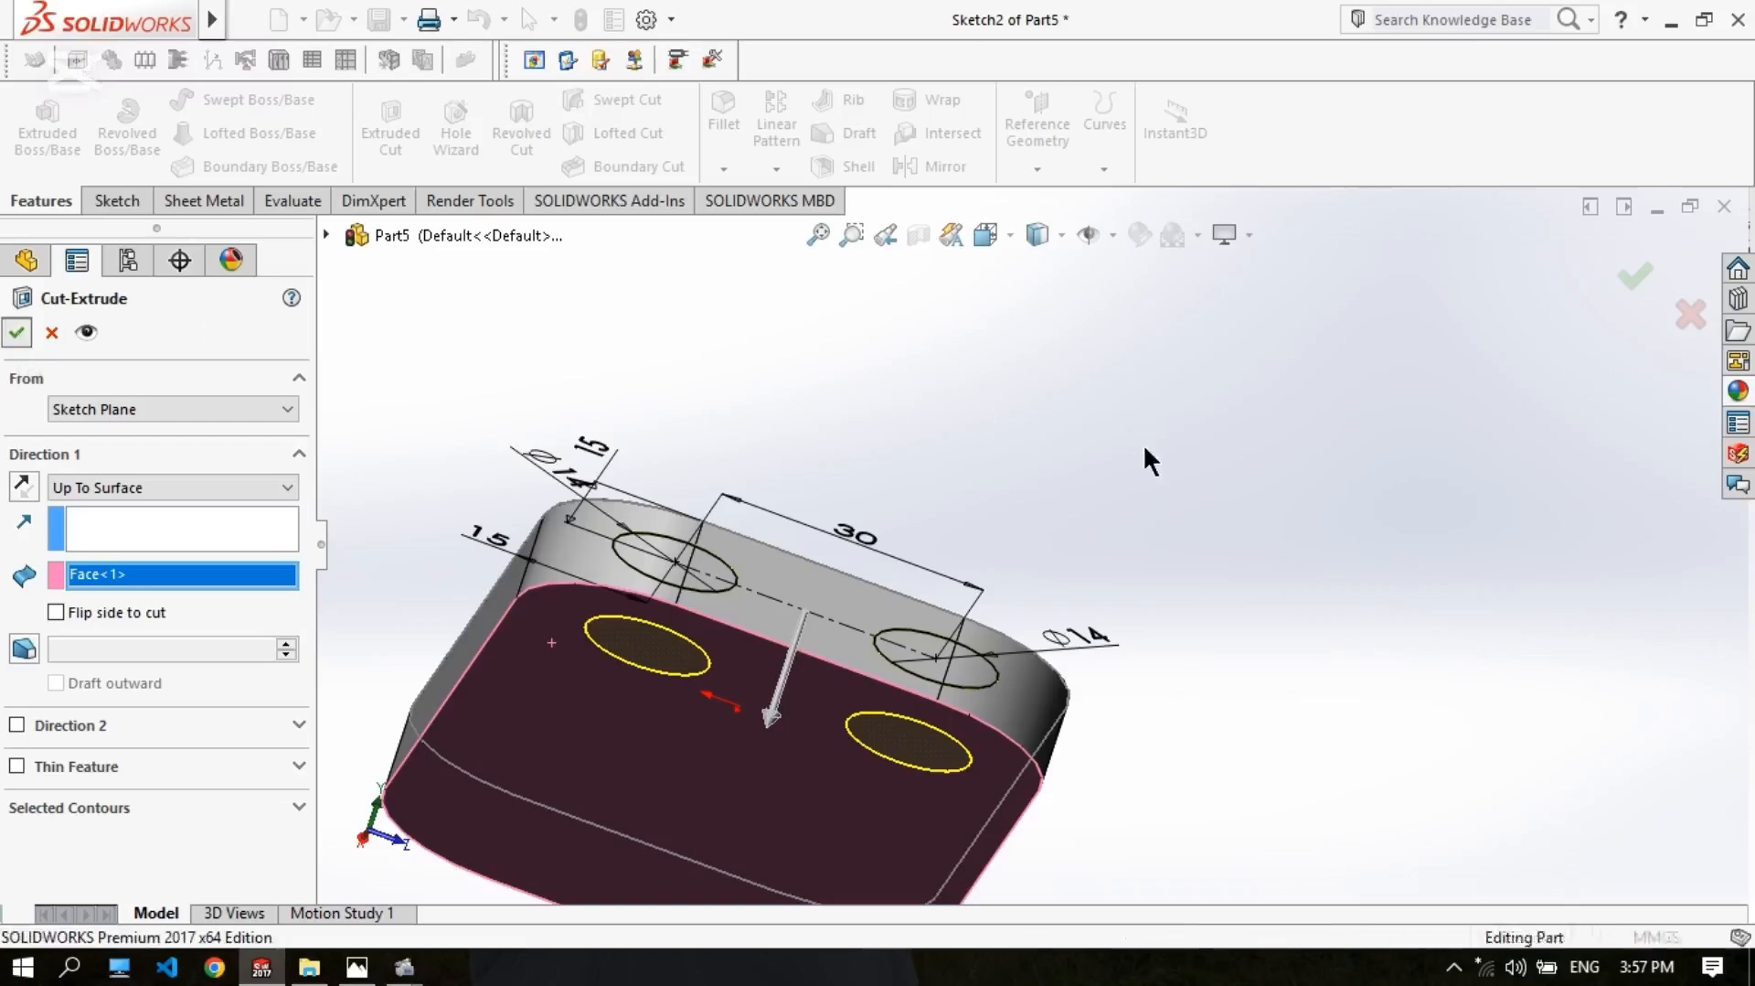
middle_drag(1106, 524, 918, 686)
middle_drag(799, 631, 709, 615)
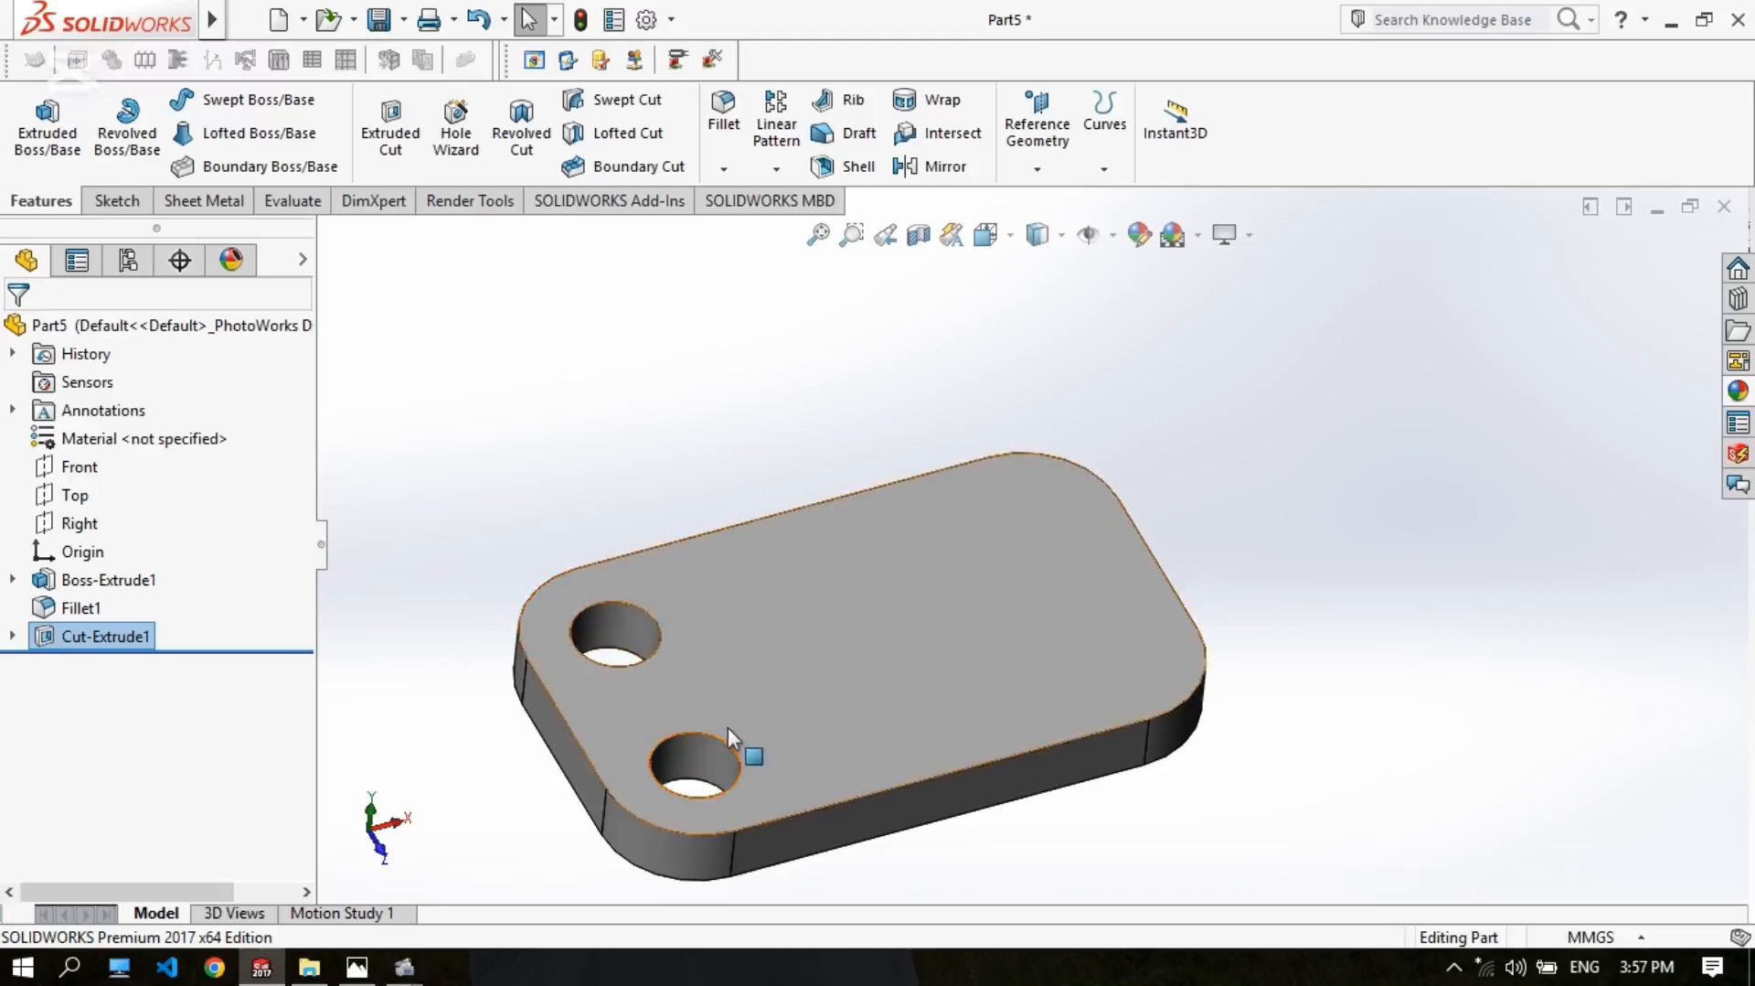
Step: Mirror the two-hole cut about the Right plane to the opposite end of the plate
click(946, 168)
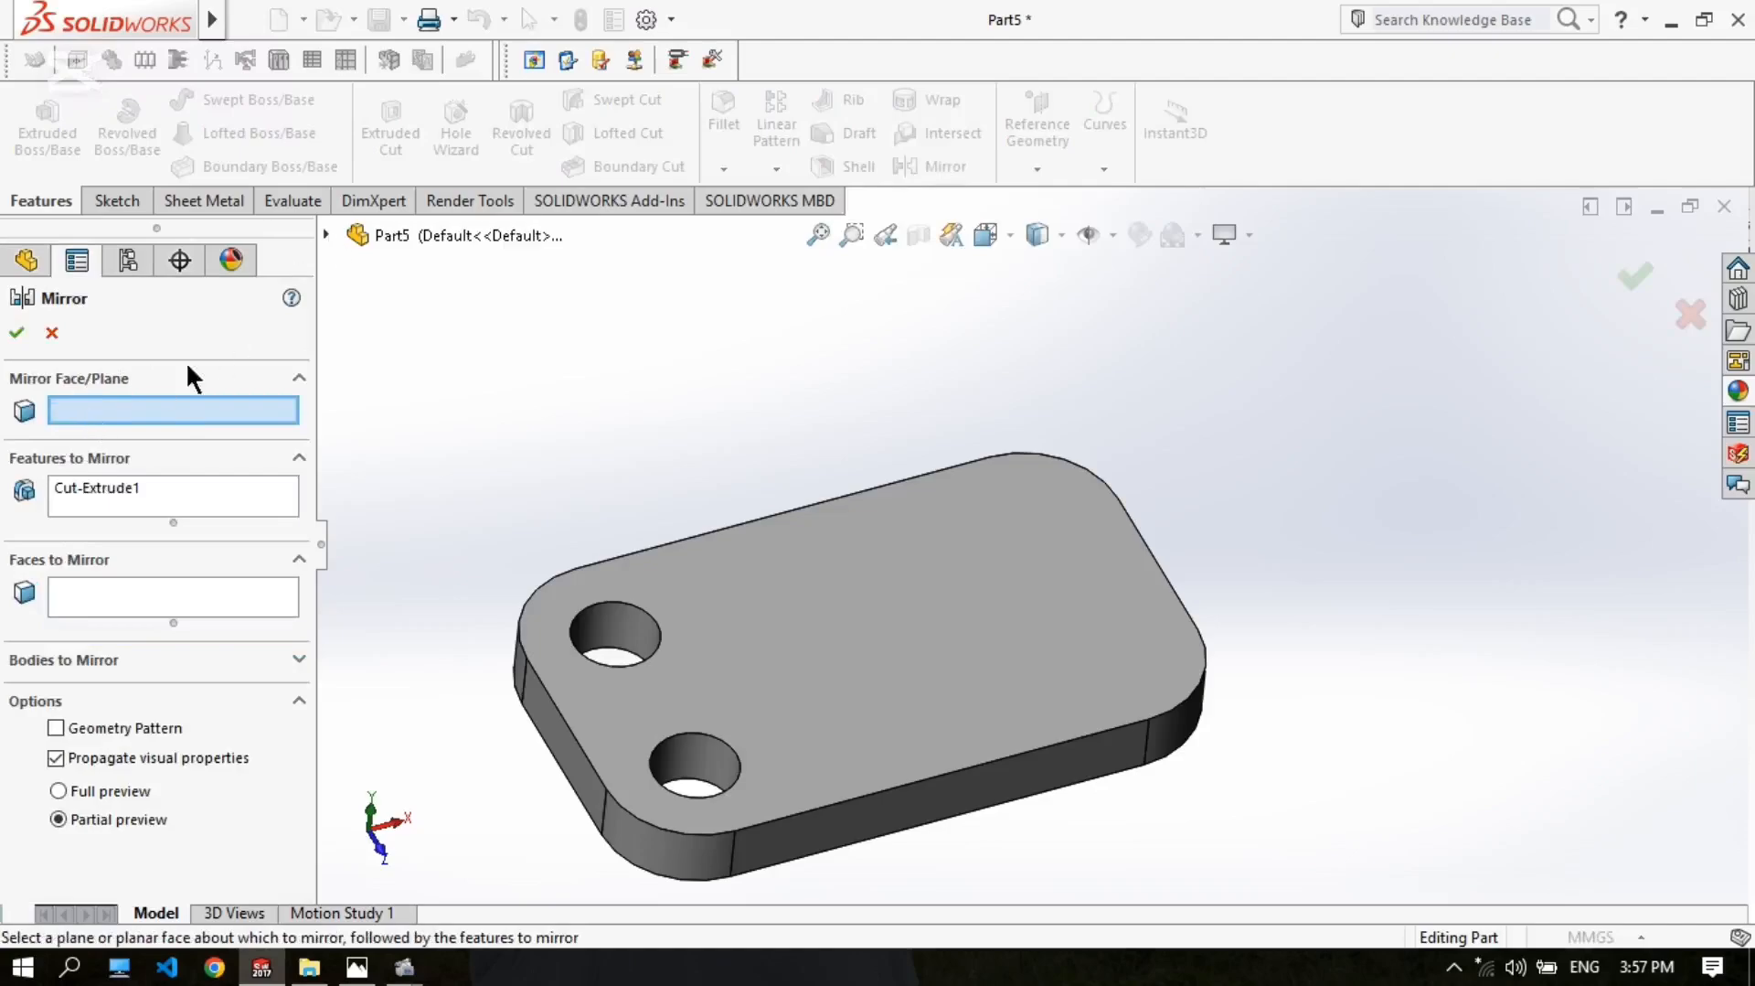
click(326, 235)
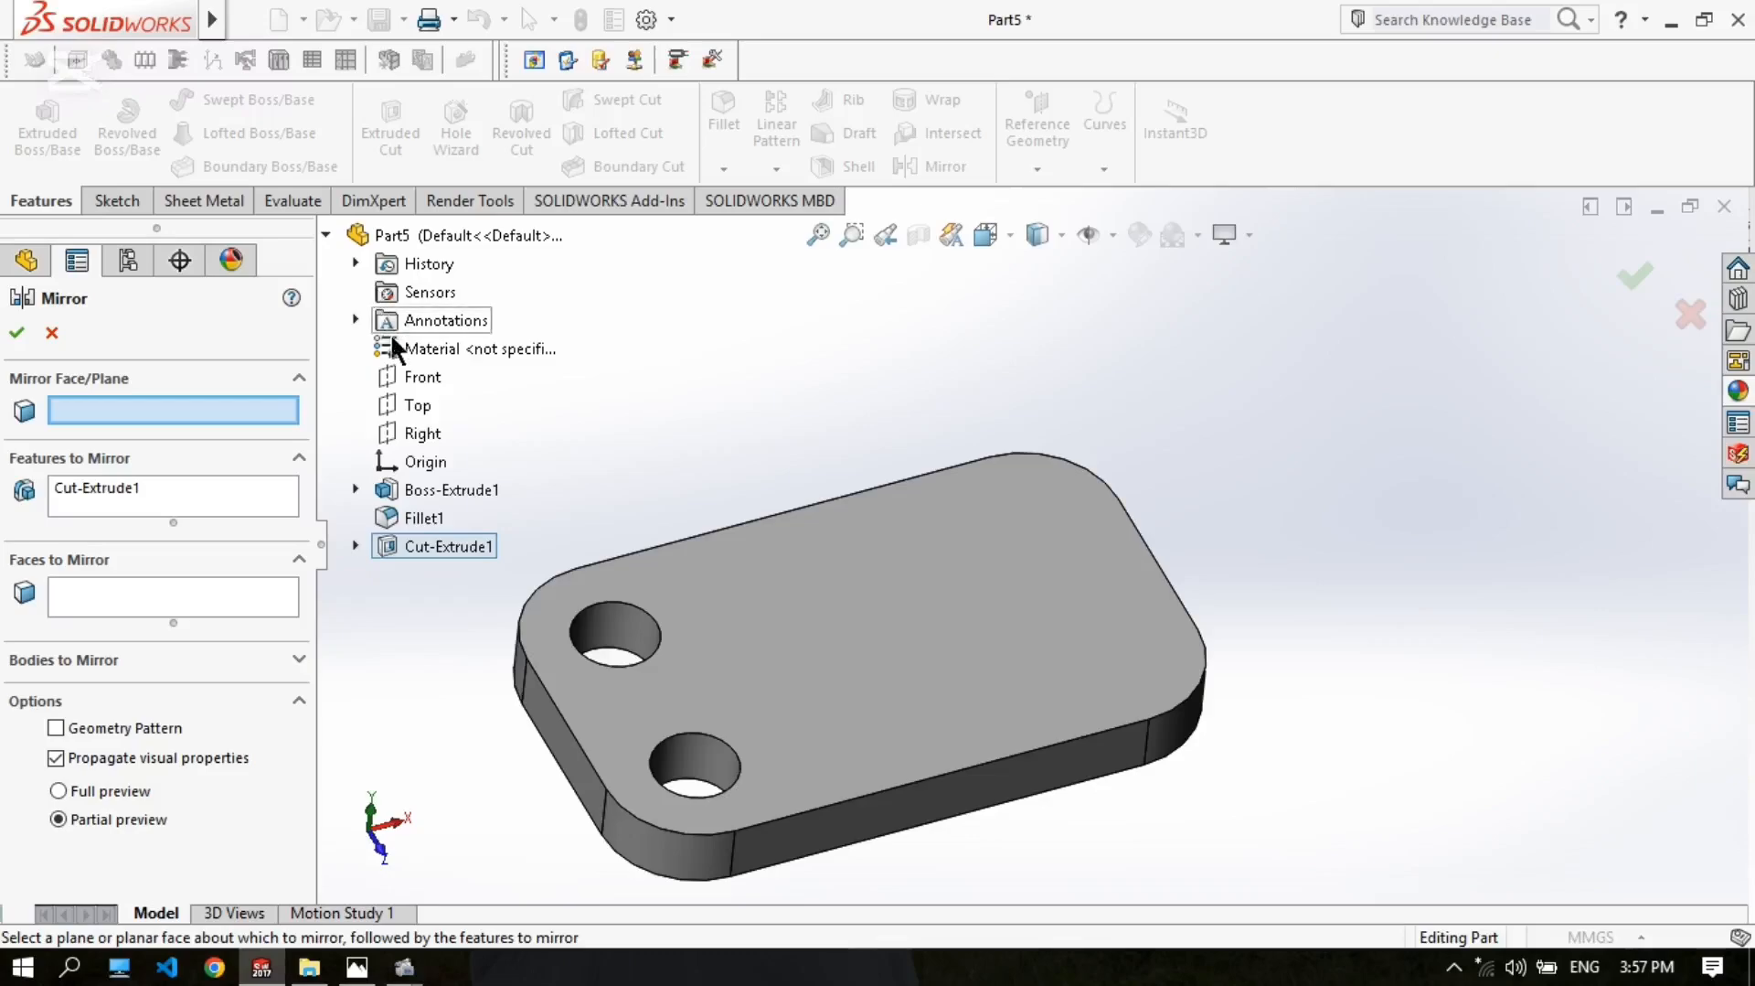
scroll(1031, 546, up, 1)
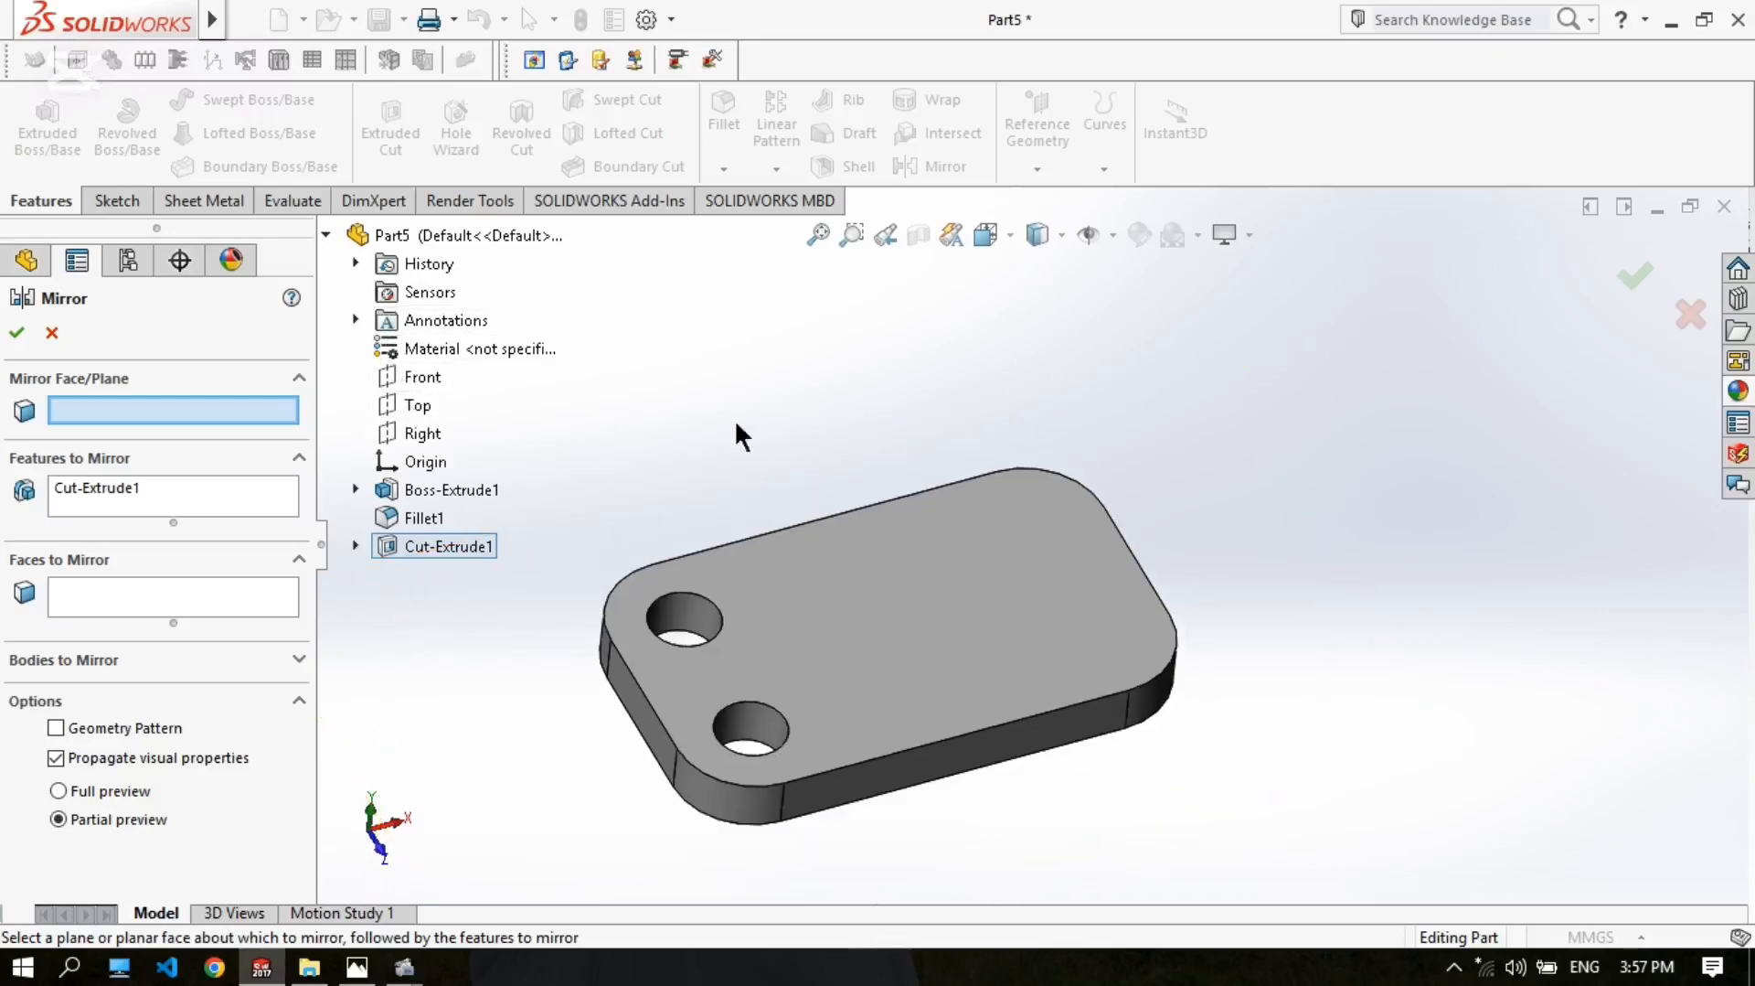
click(422, 430)
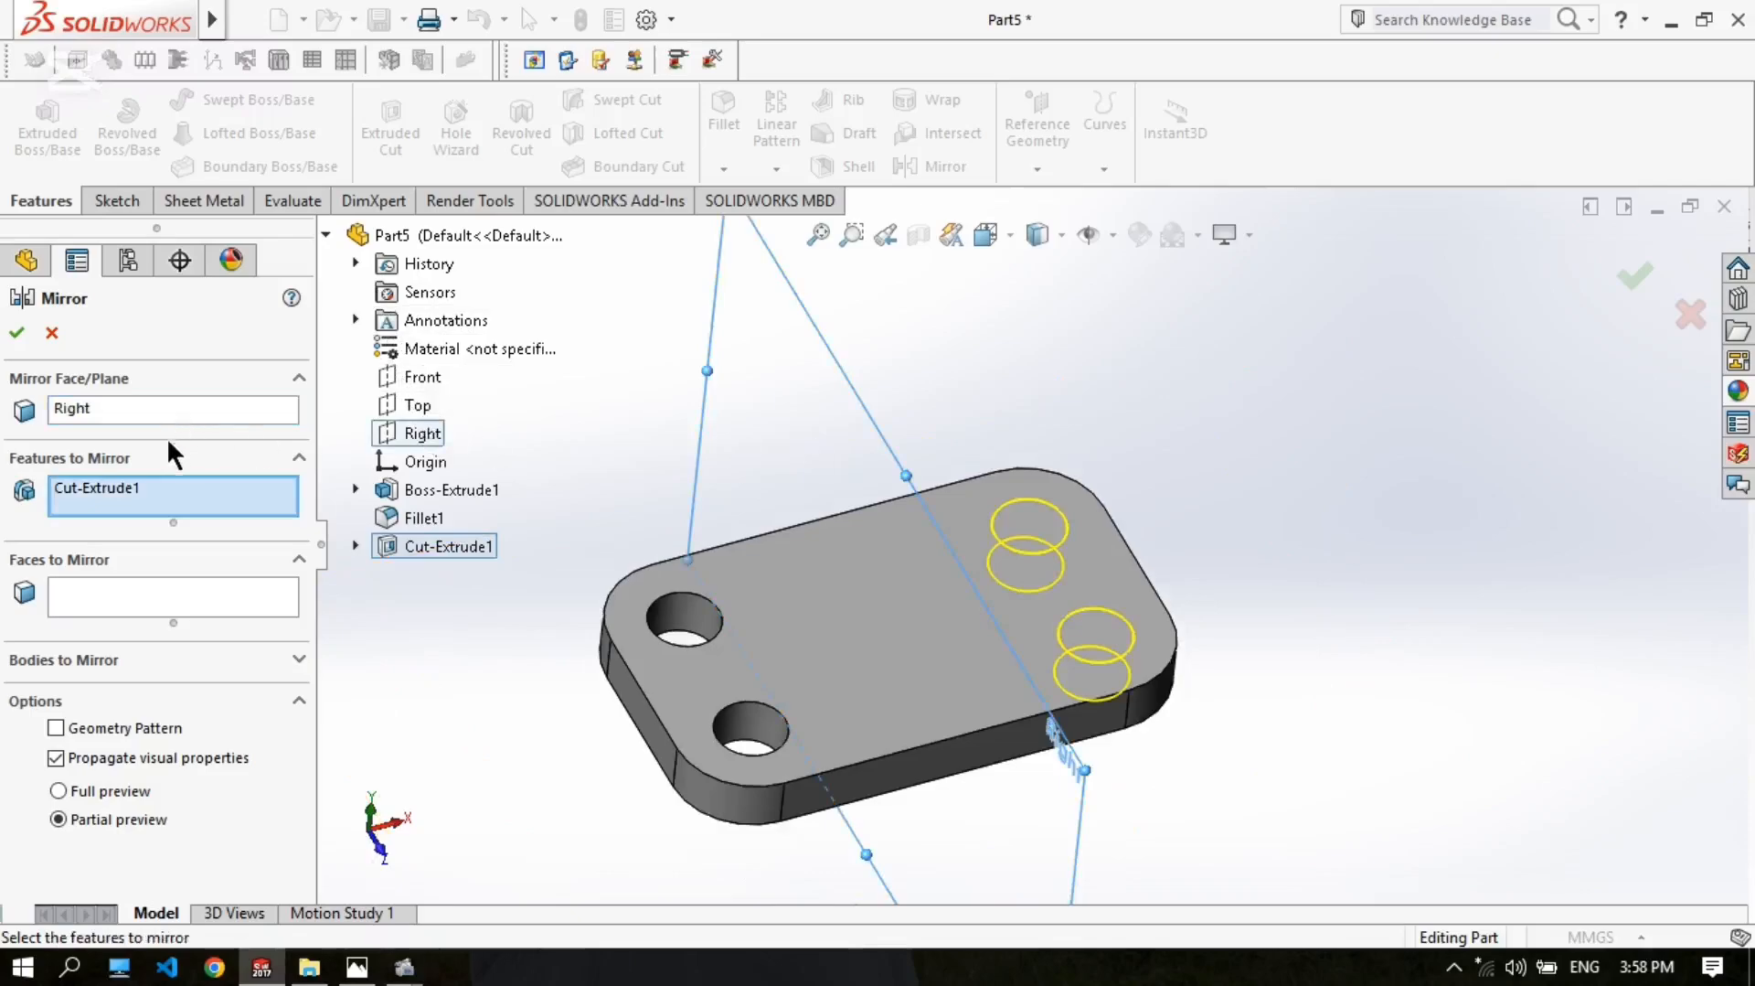
click(168, 489)
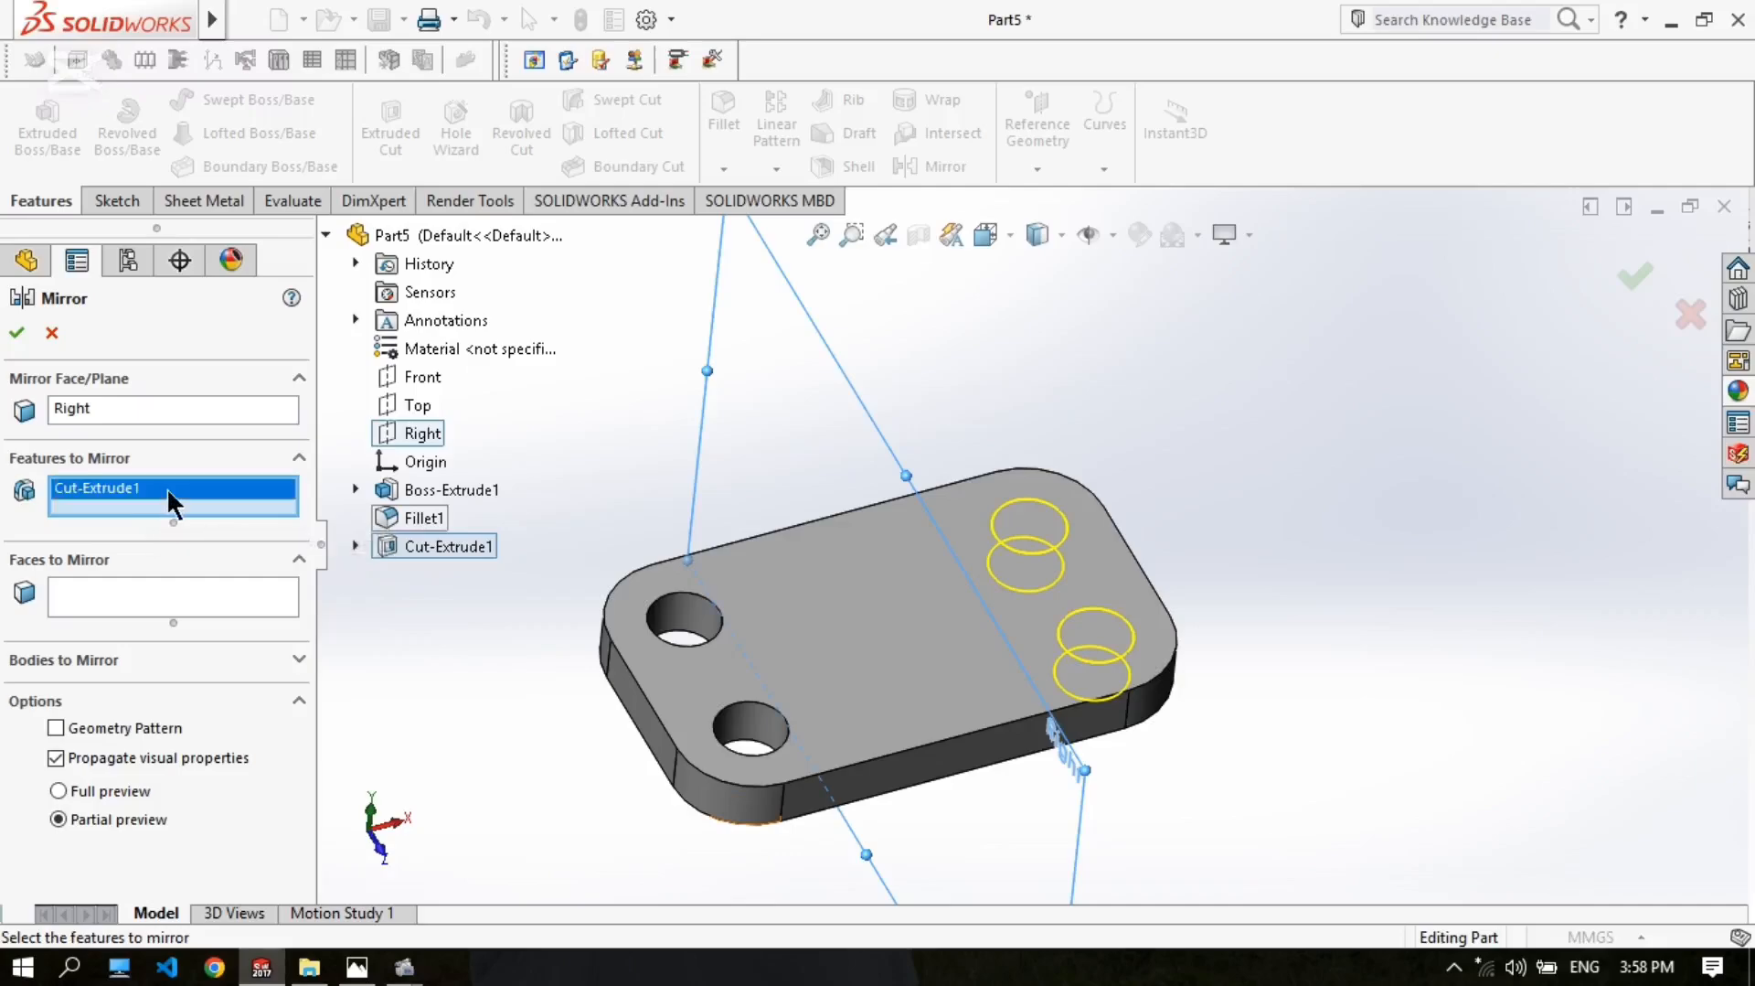
click(458, 544)
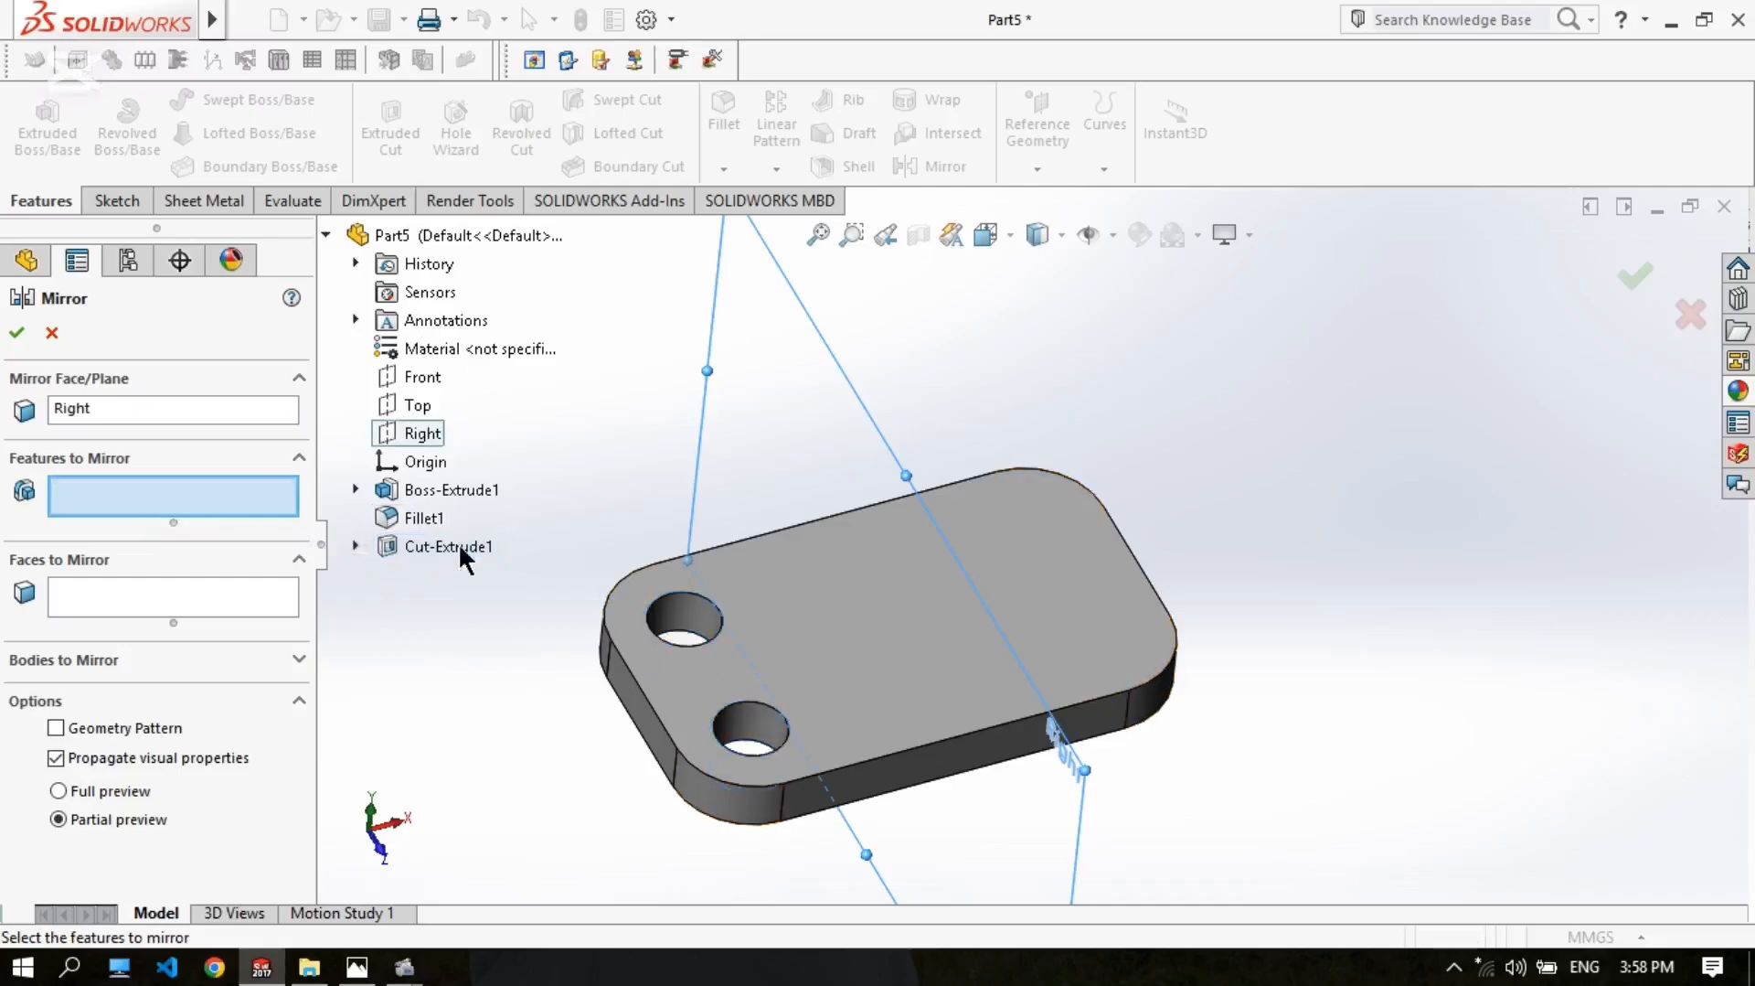
click(458, 546)
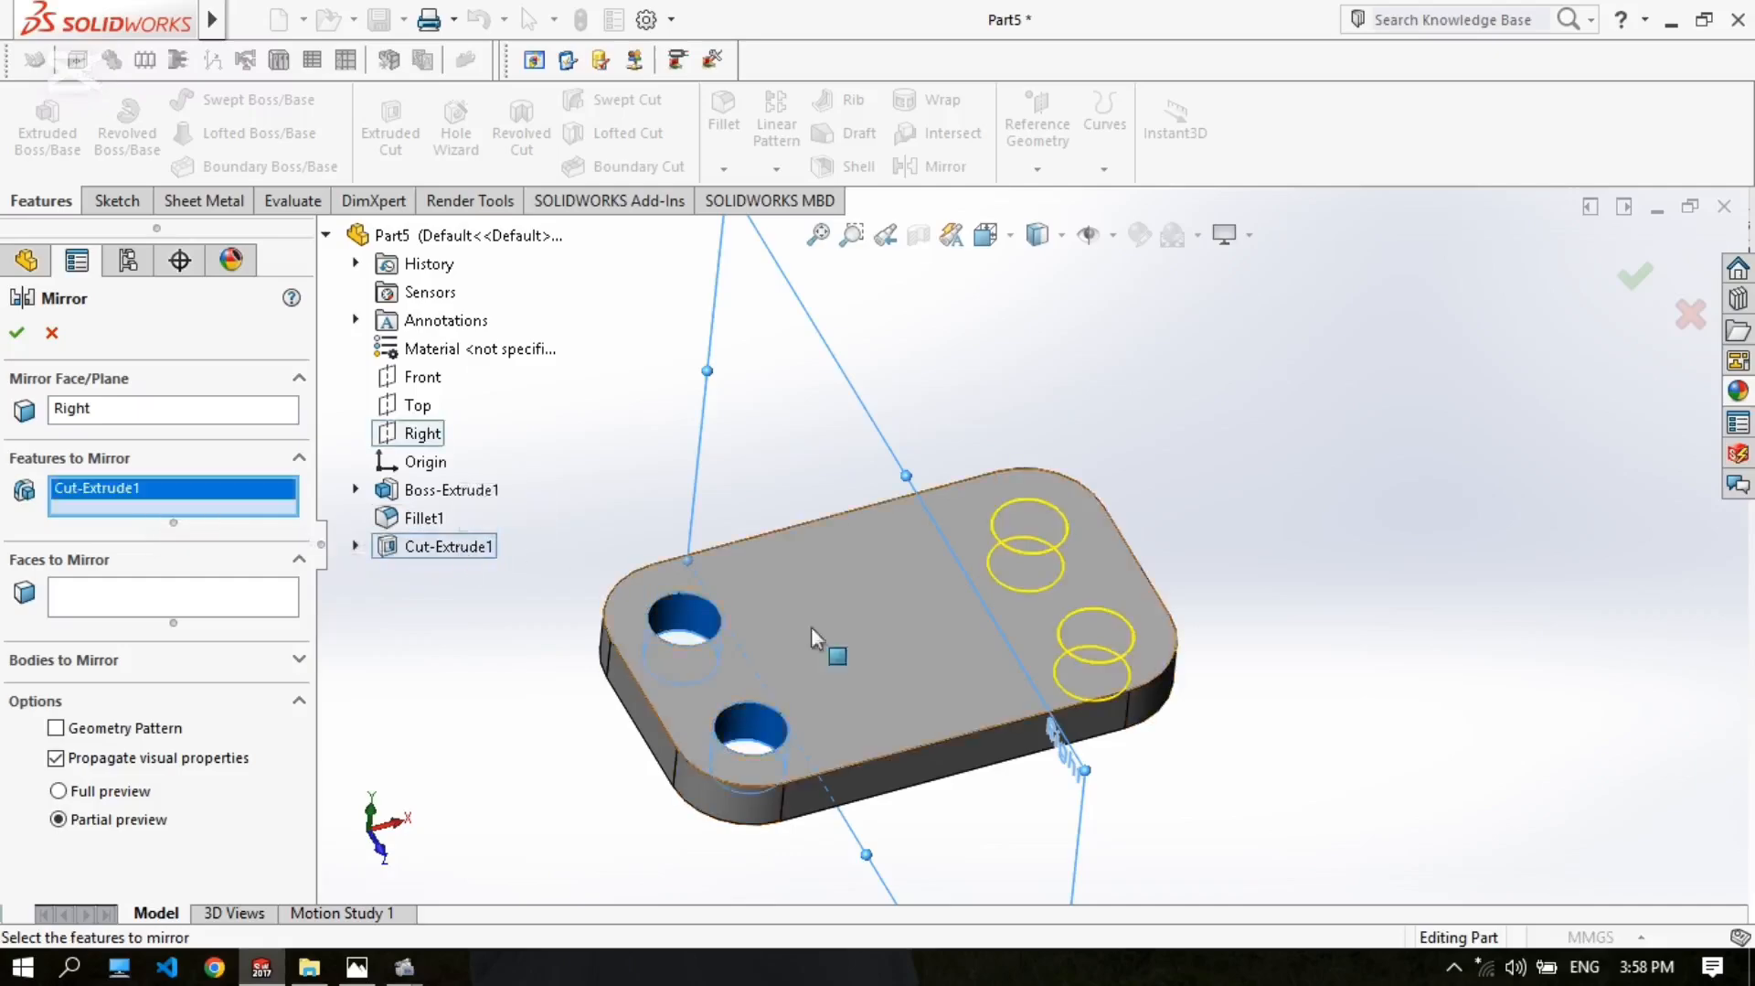
click(28, 336)
middle_drag(1207, 538, 1203, 607)
scroll(913, 654, down, 3)
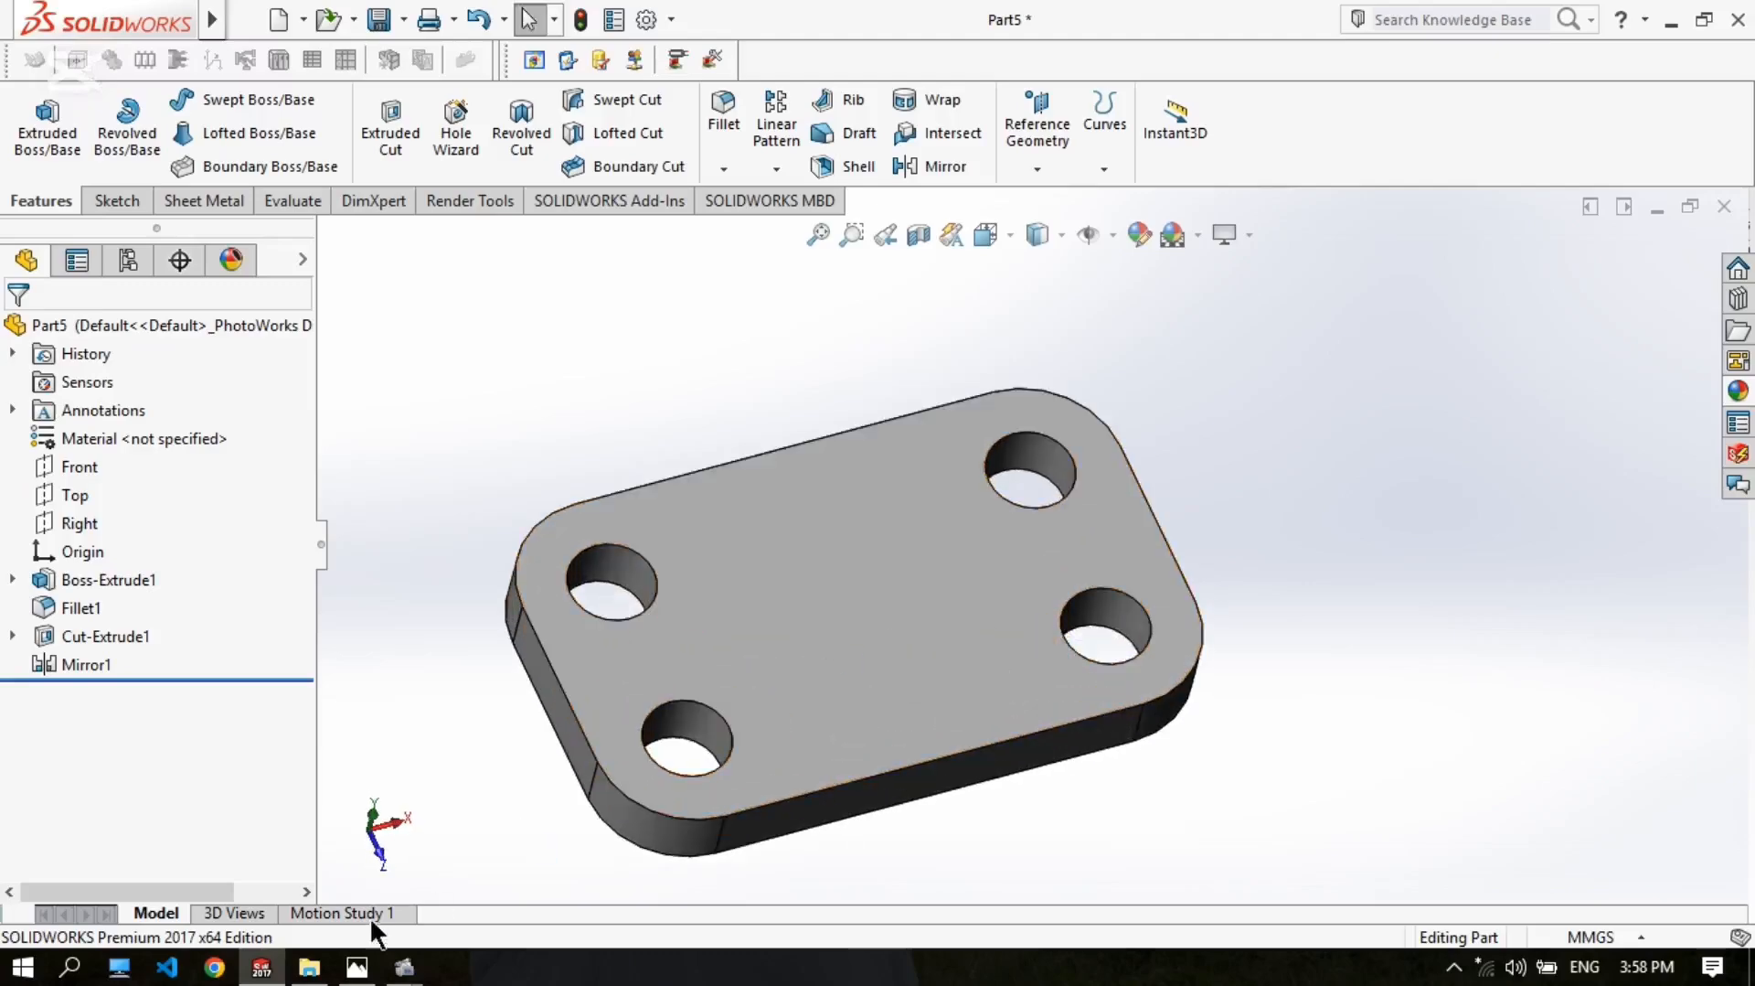
Step: Check the slotted boss dimensions in the tutorial 2.jpg drawing, and start a sketch on the plate's top face viewed normal to it
click(357, 967)
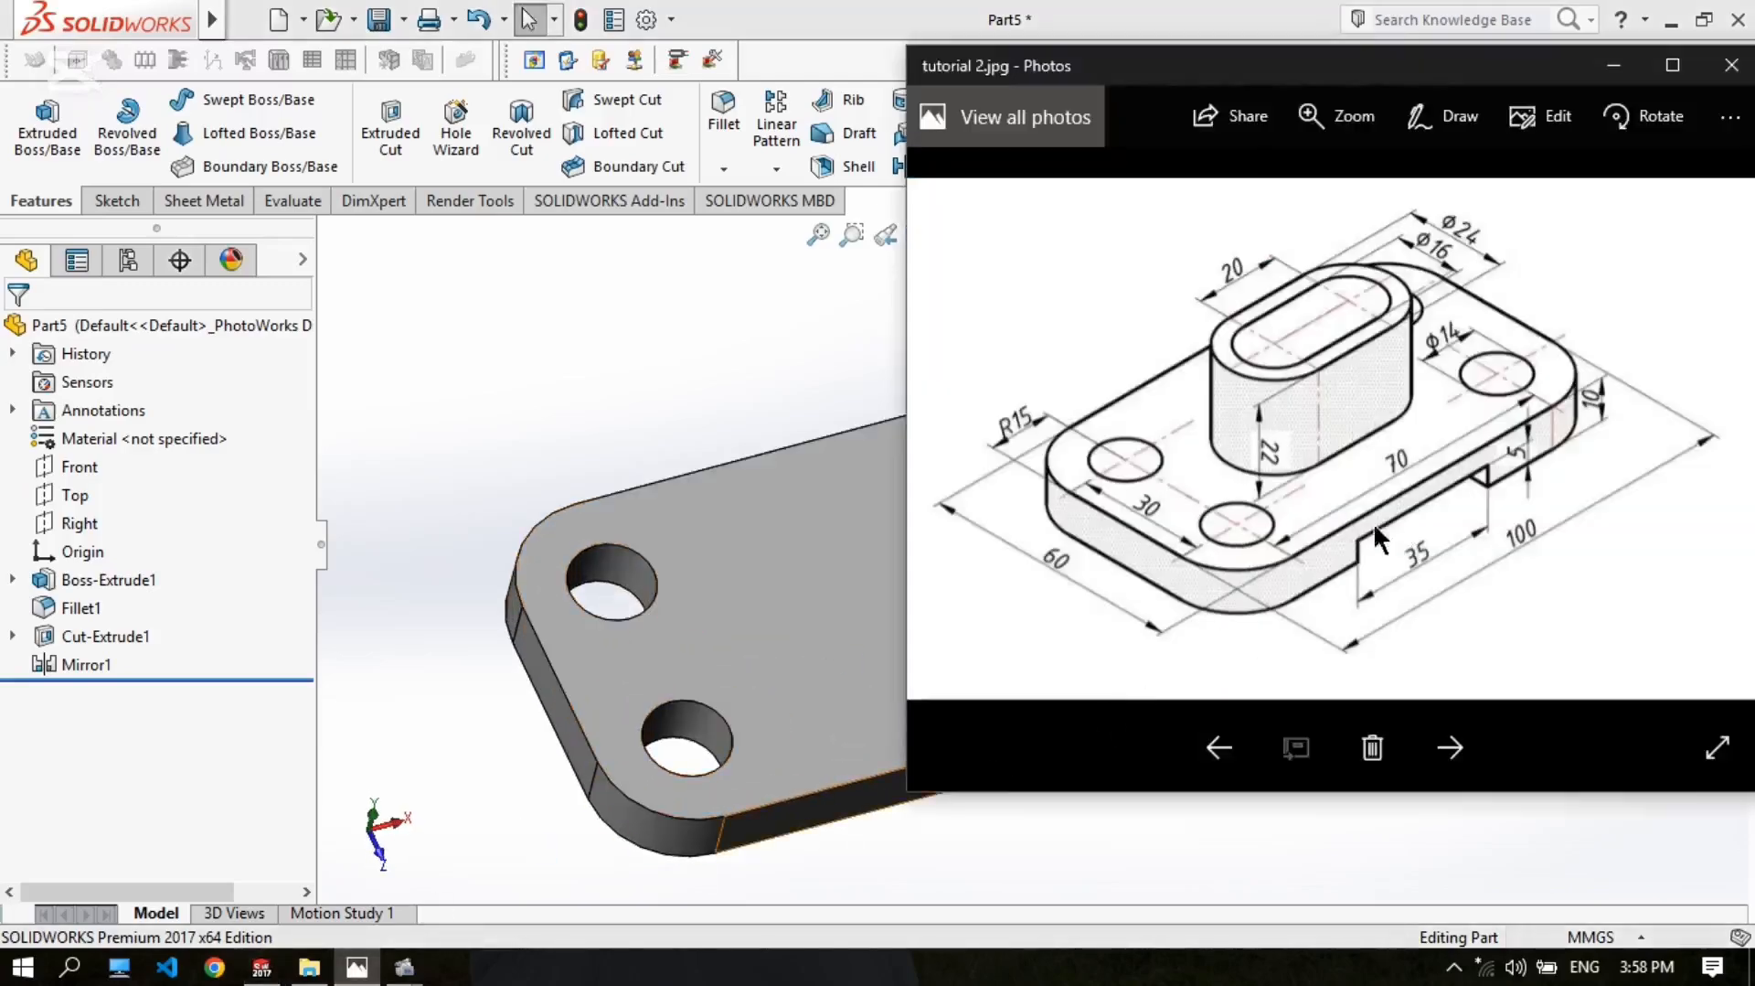
scroll(1304, 361, up, 5)
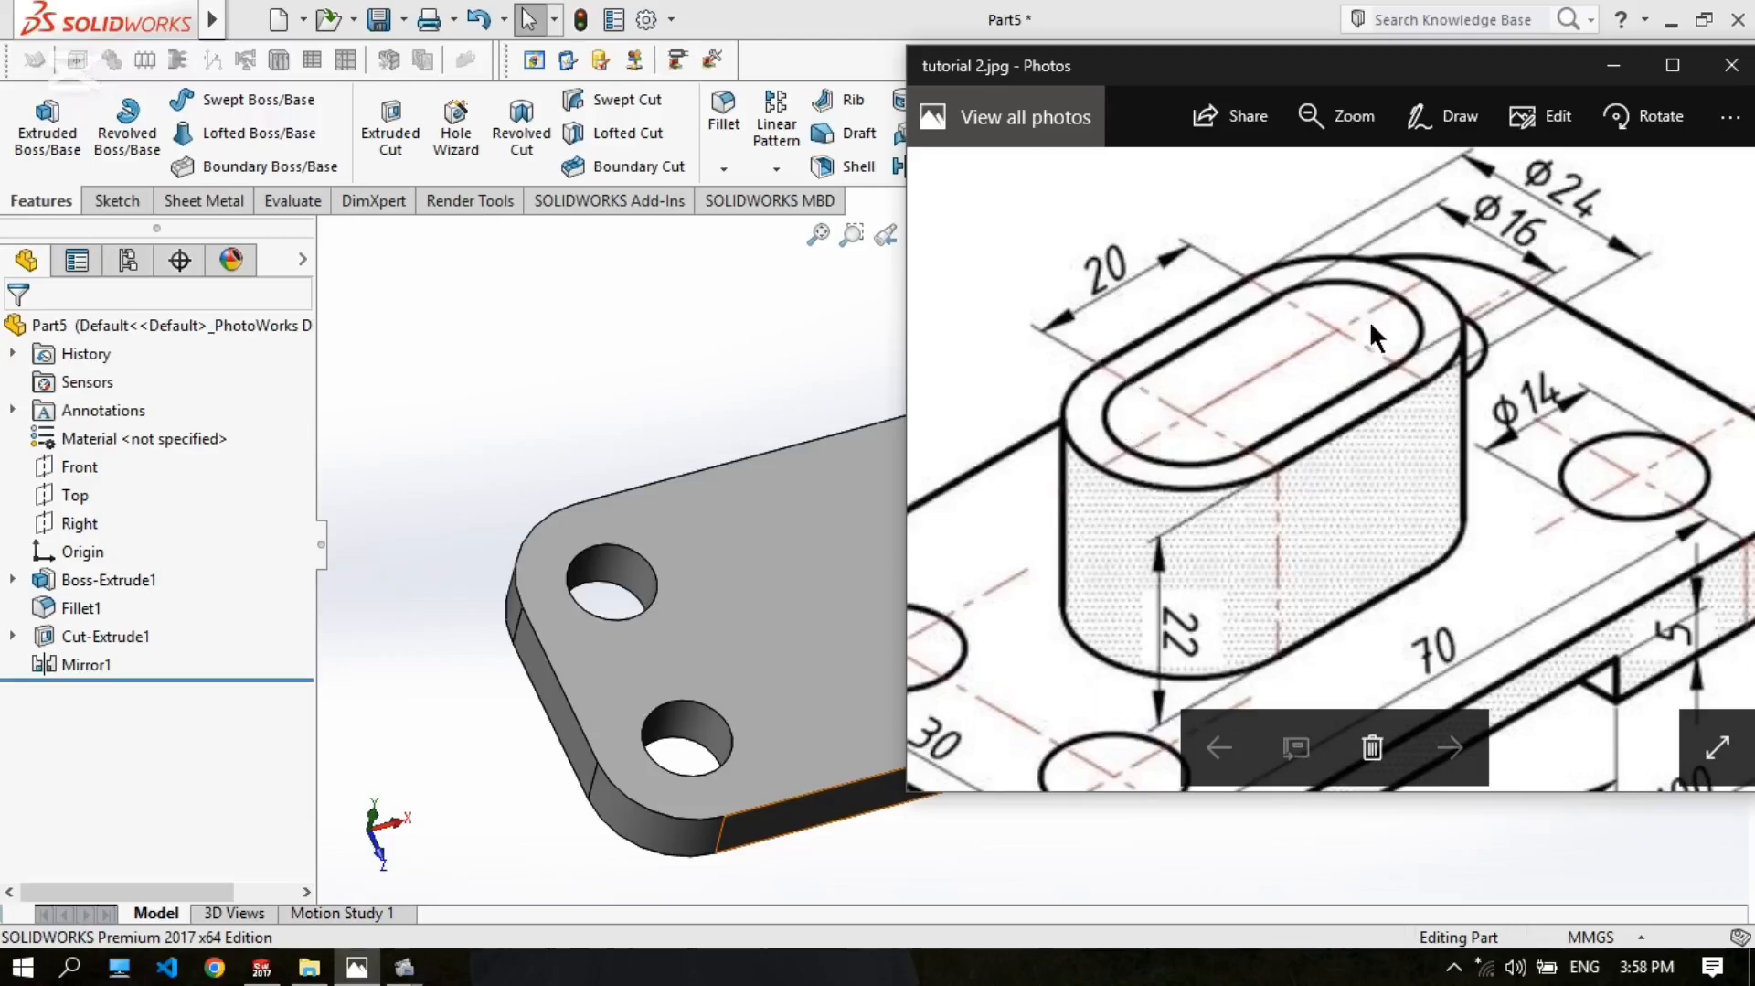
drag(1369, 320, 1326, 359)
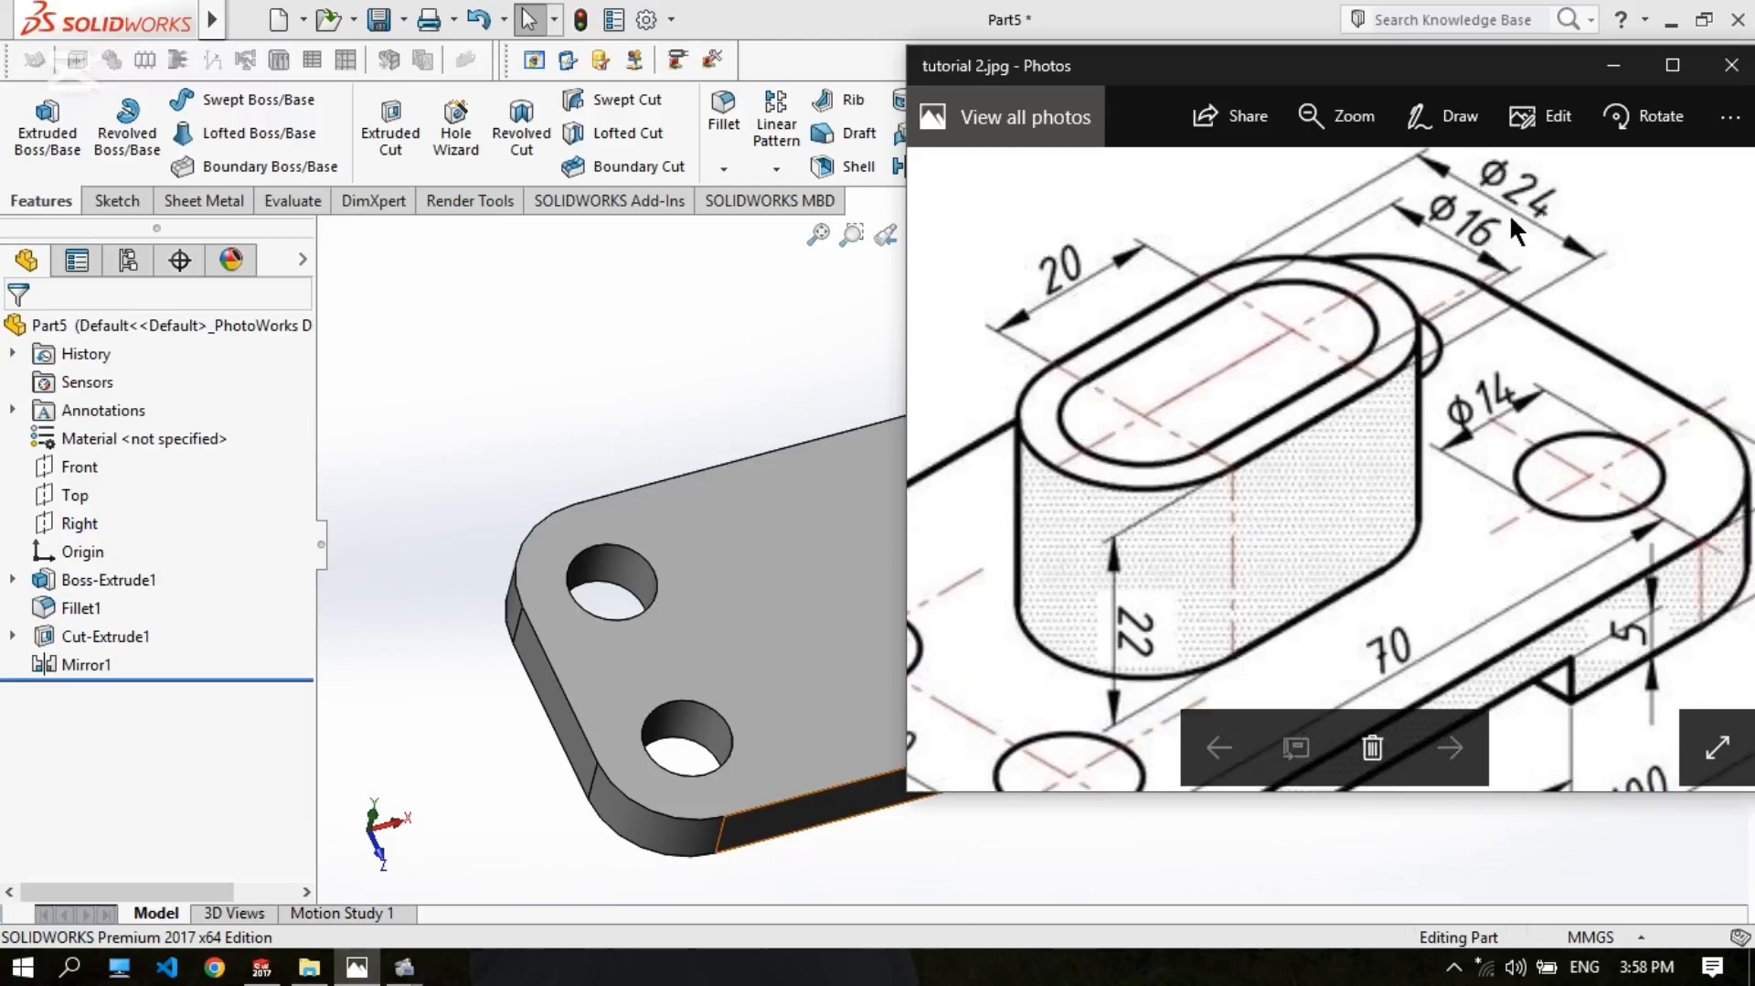
click(670, 371)
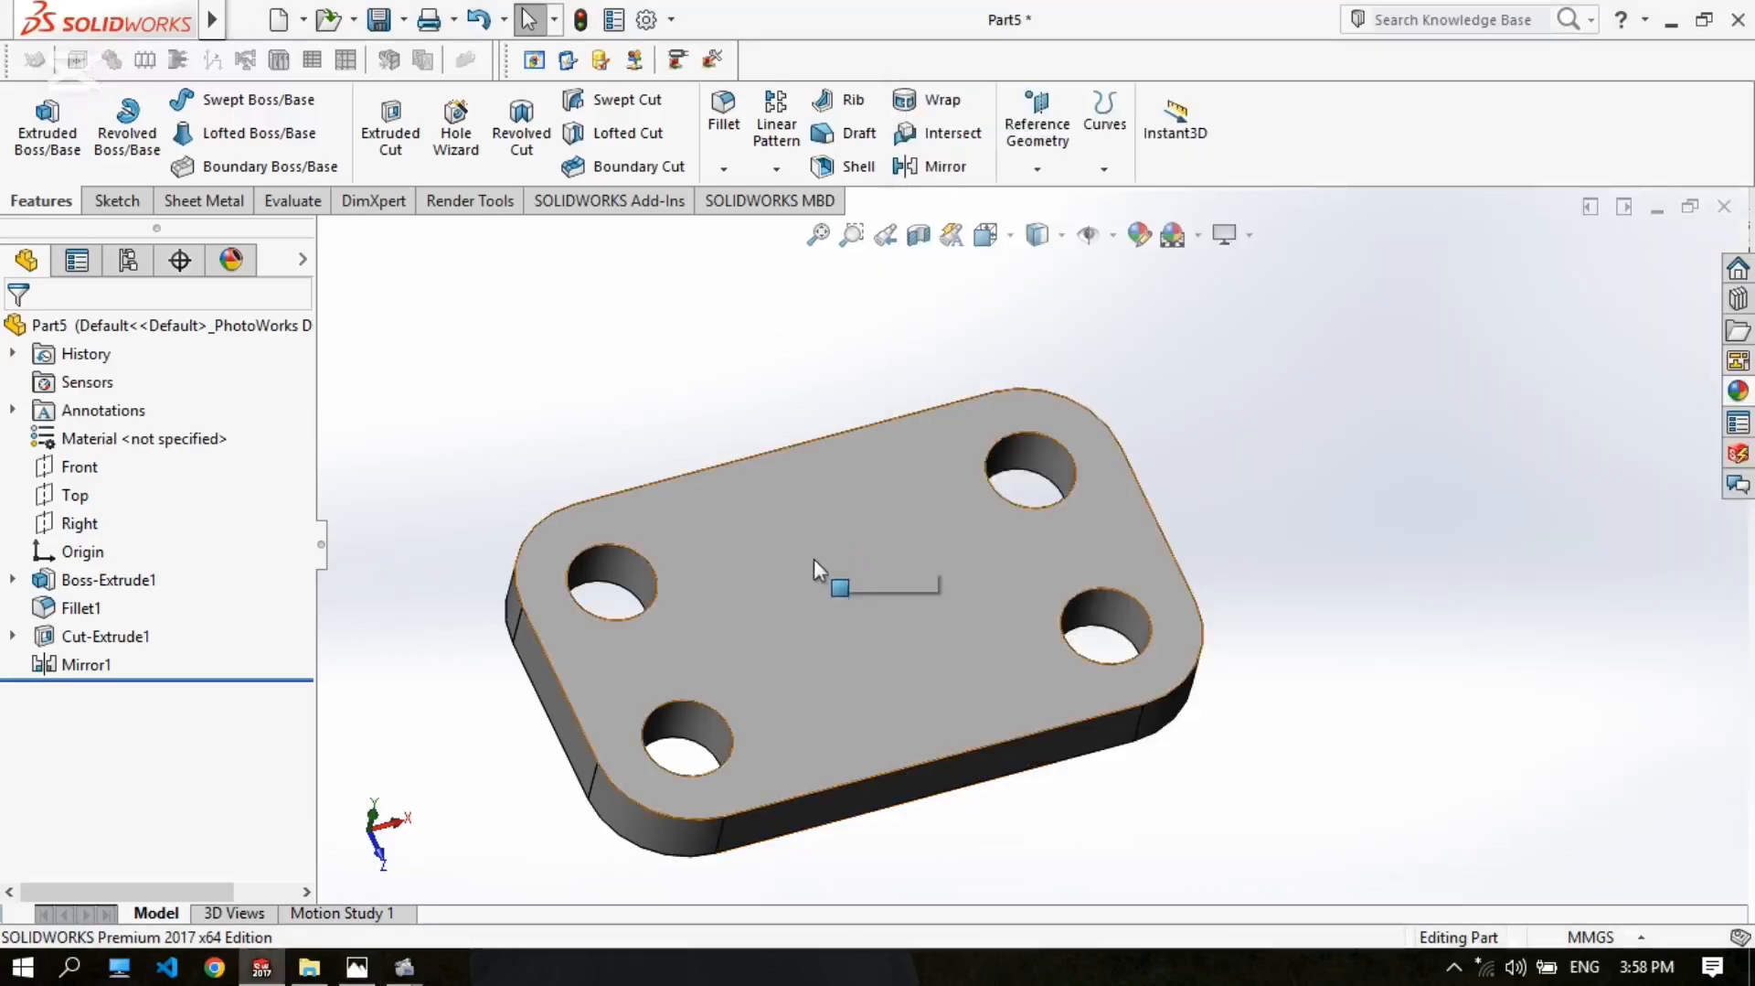
click(114, 202)
click(44, 132)
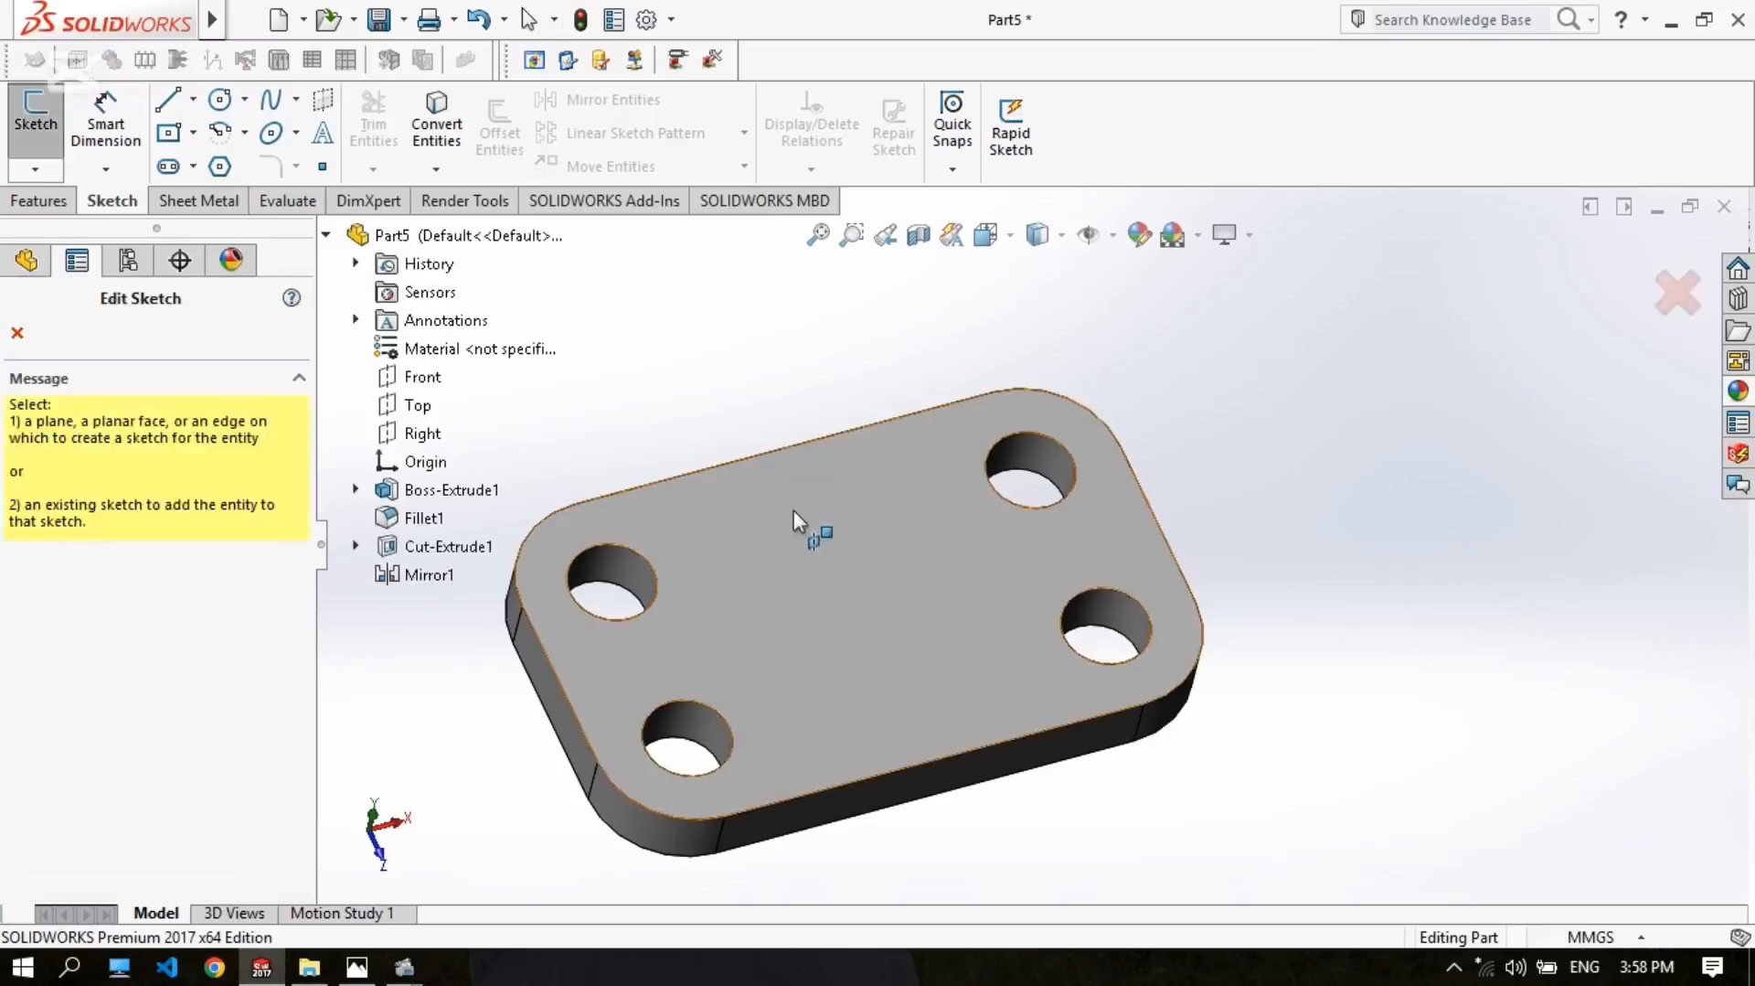
click(794, 510)
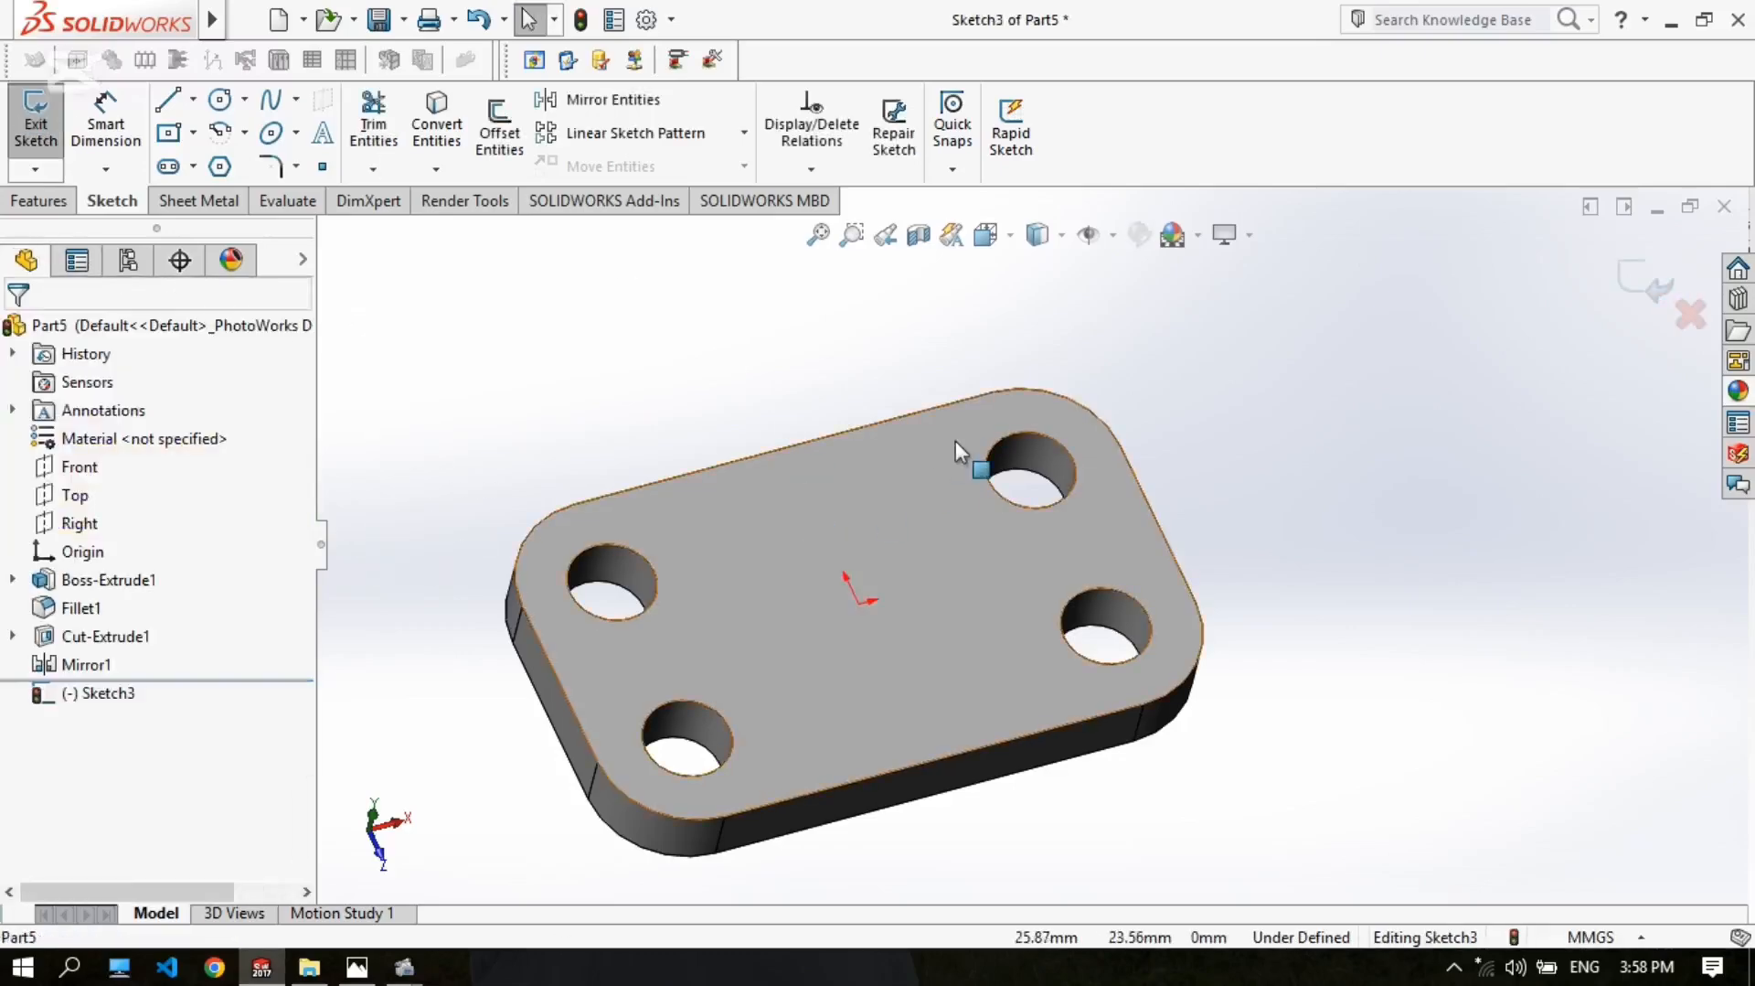
key(ctrl+8)
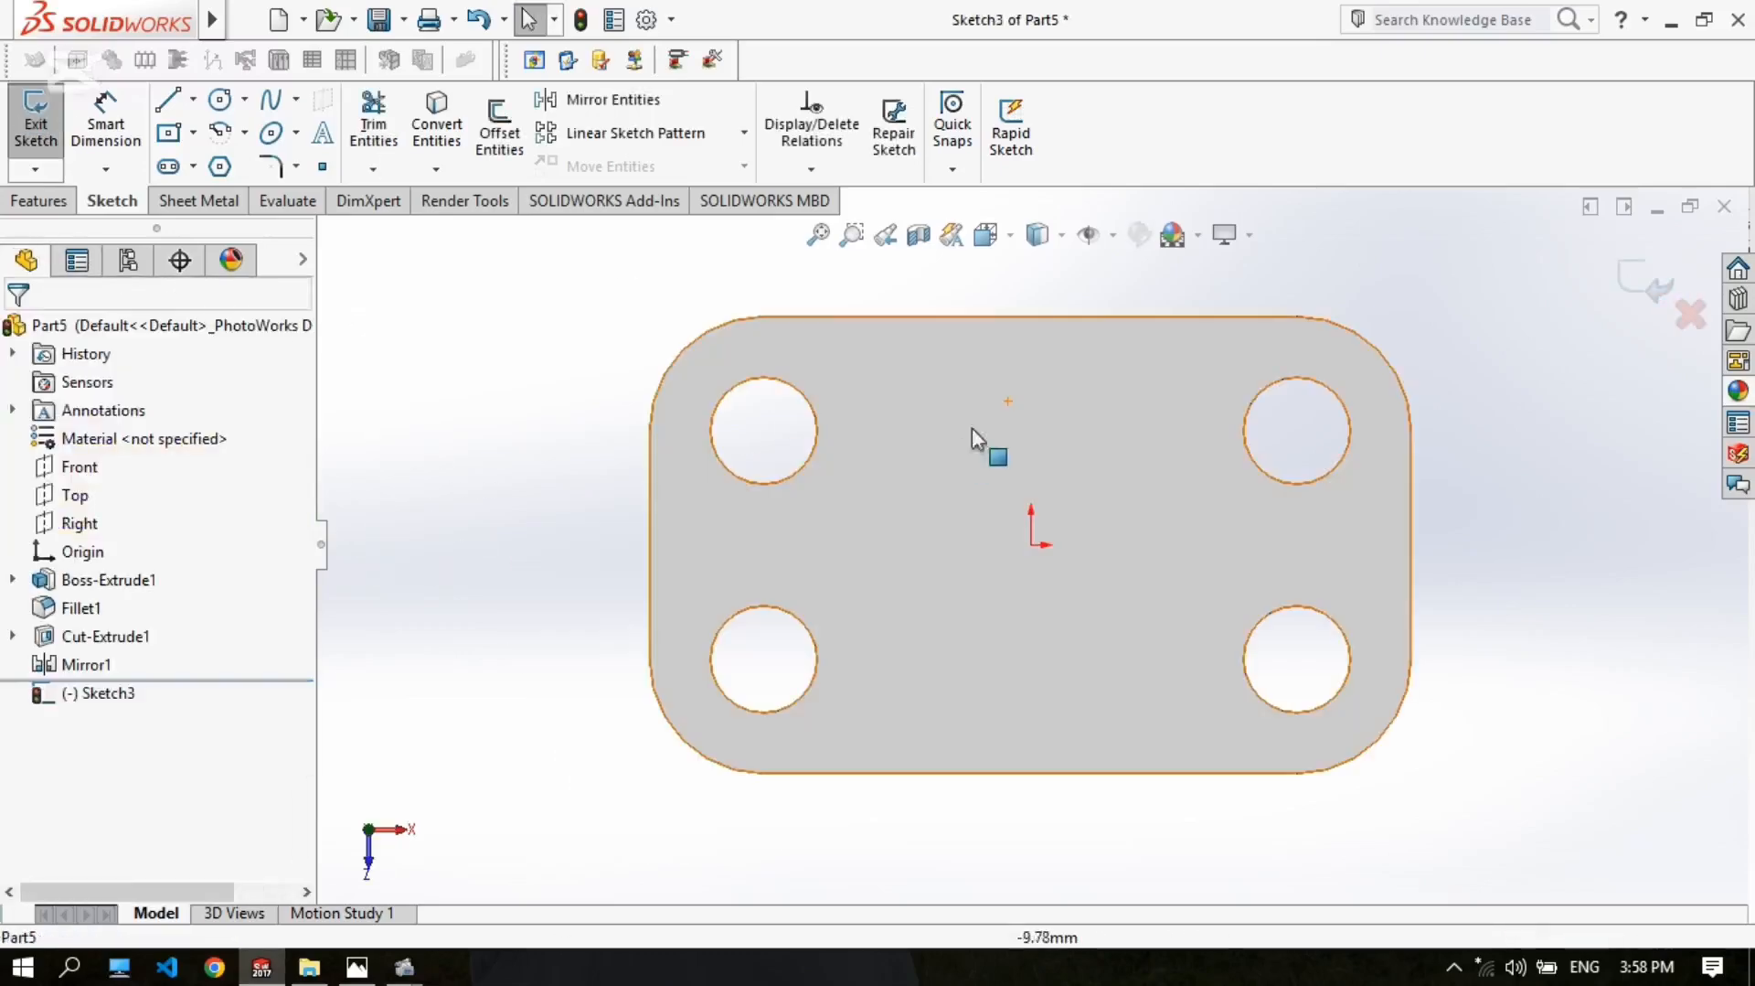
Step: Sketch two circles level with the origin, one about 20 mm to its left with radius about 8.5 mm, the other about 19 mm to its right
click(220, 98)
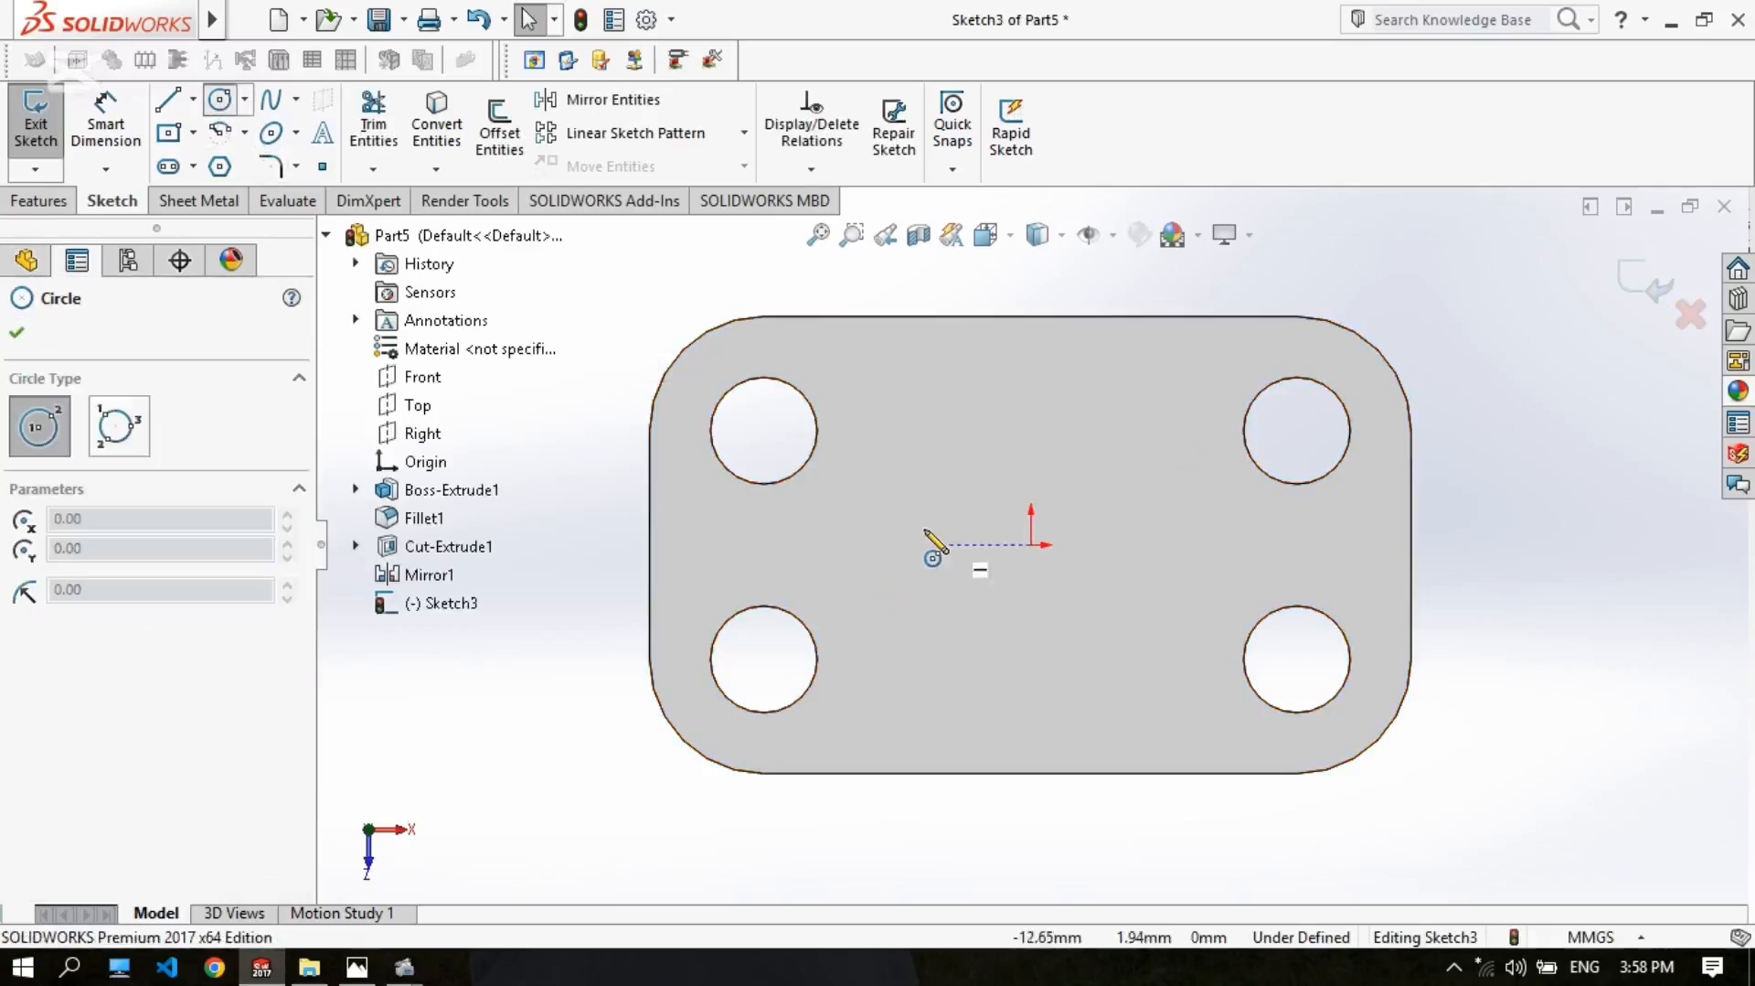
click(878, 545)
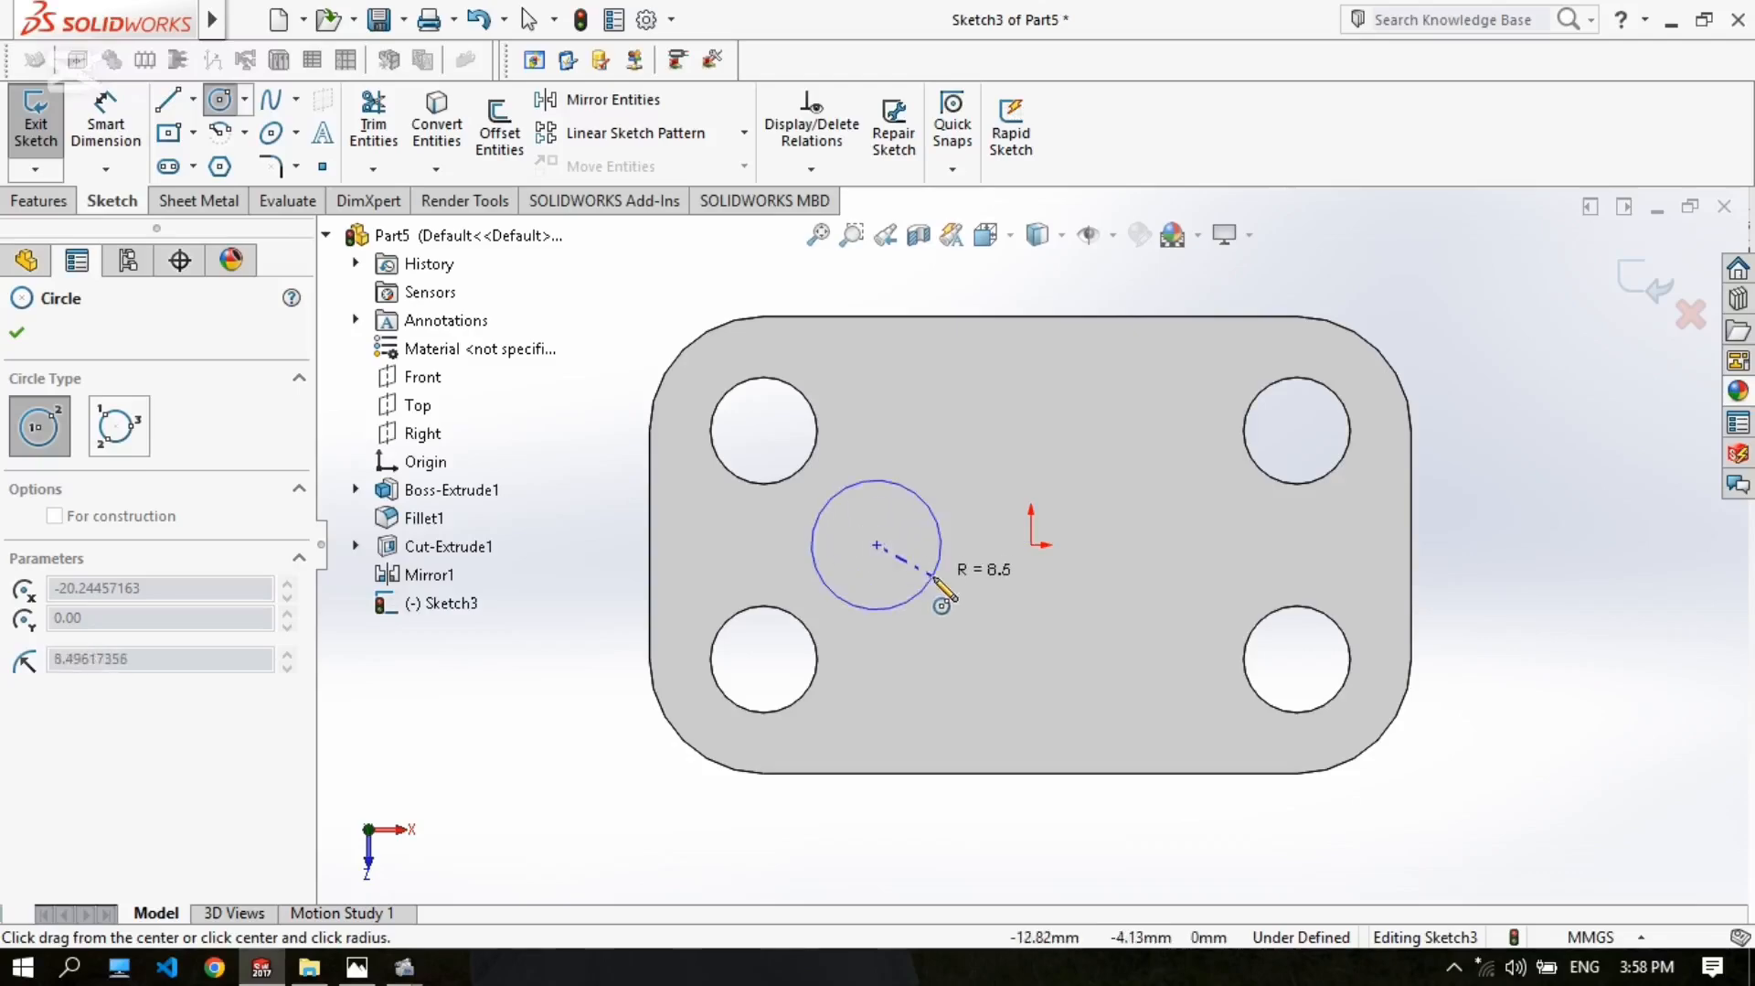
click(933, 579)
click(1175, 545)
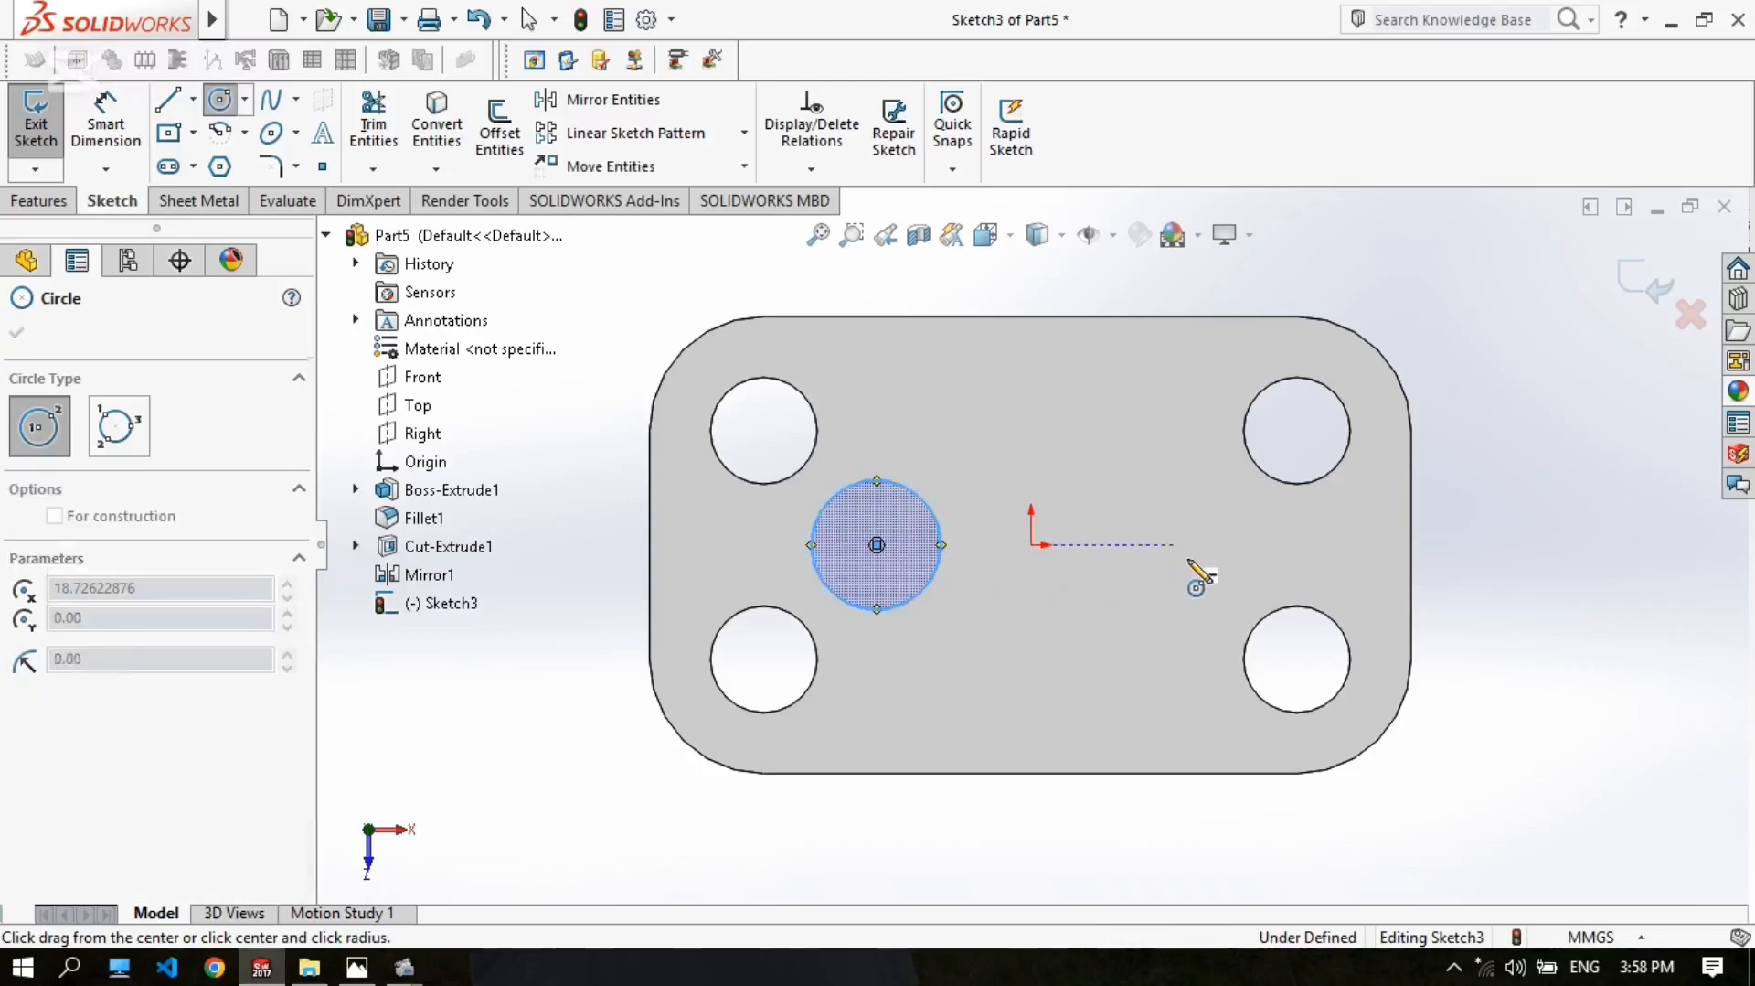
click(1232, 589)
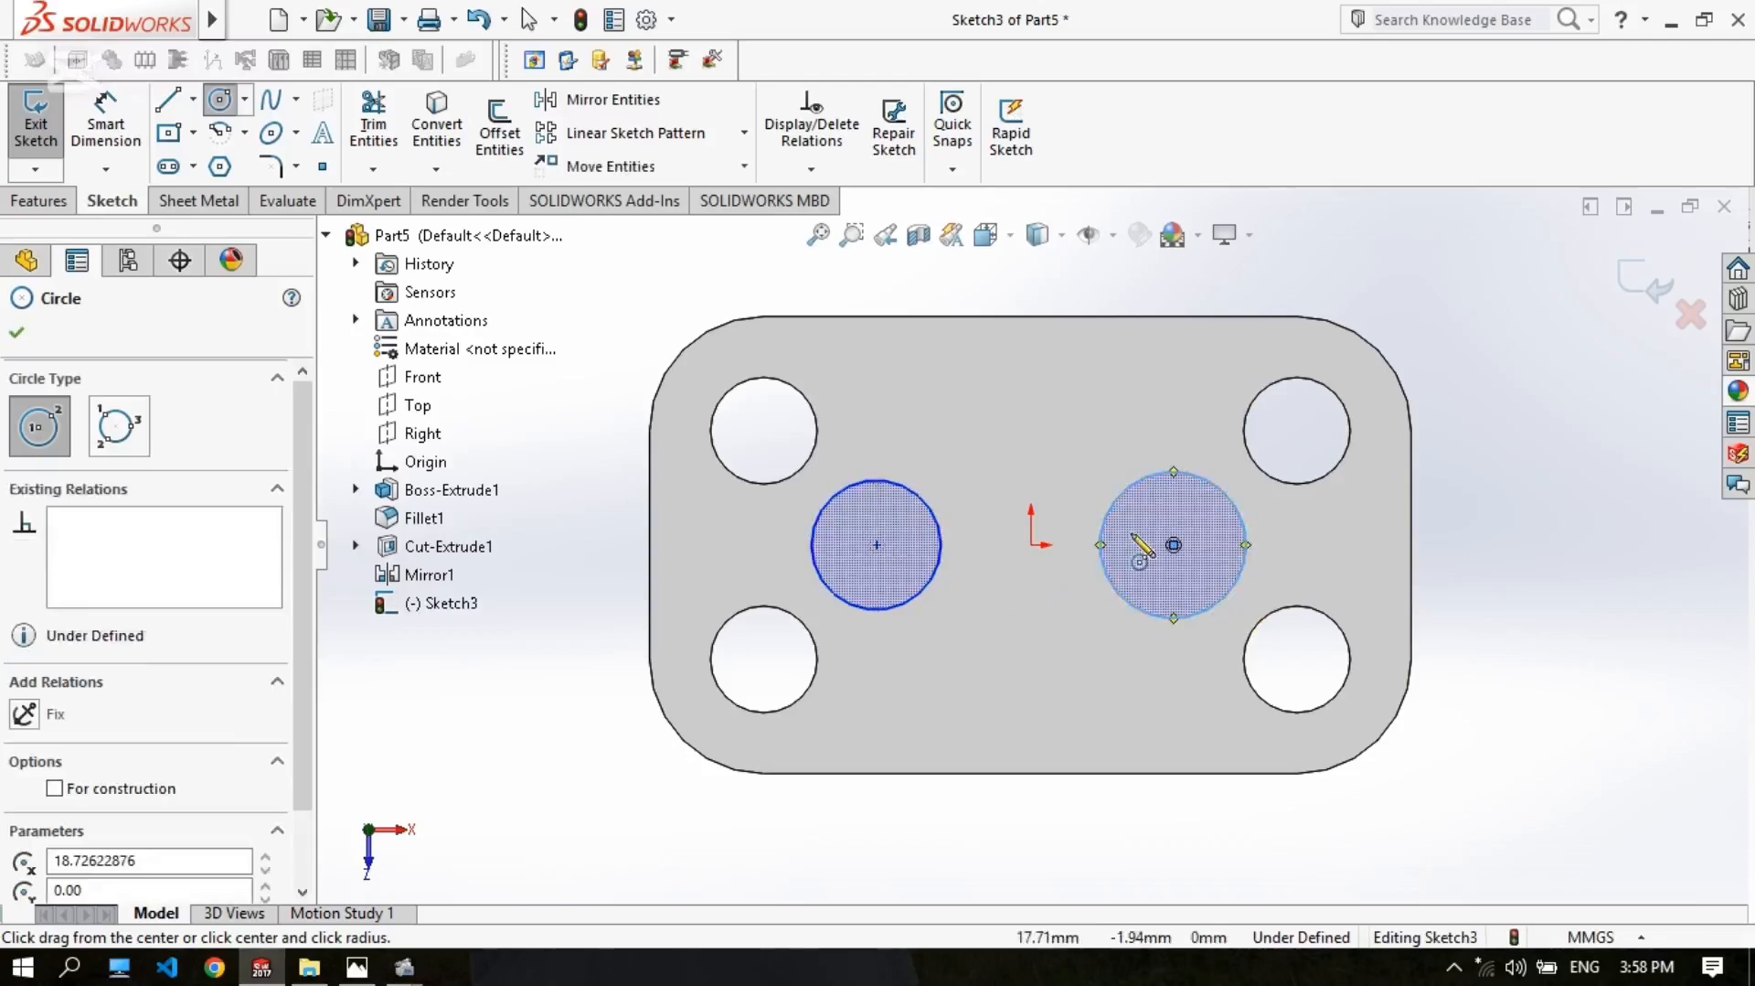
Step: Draw two lines joining the circles, one between their top quadrant points and one between their bottom quadrant points
click(167, 99)
click(877, 480)
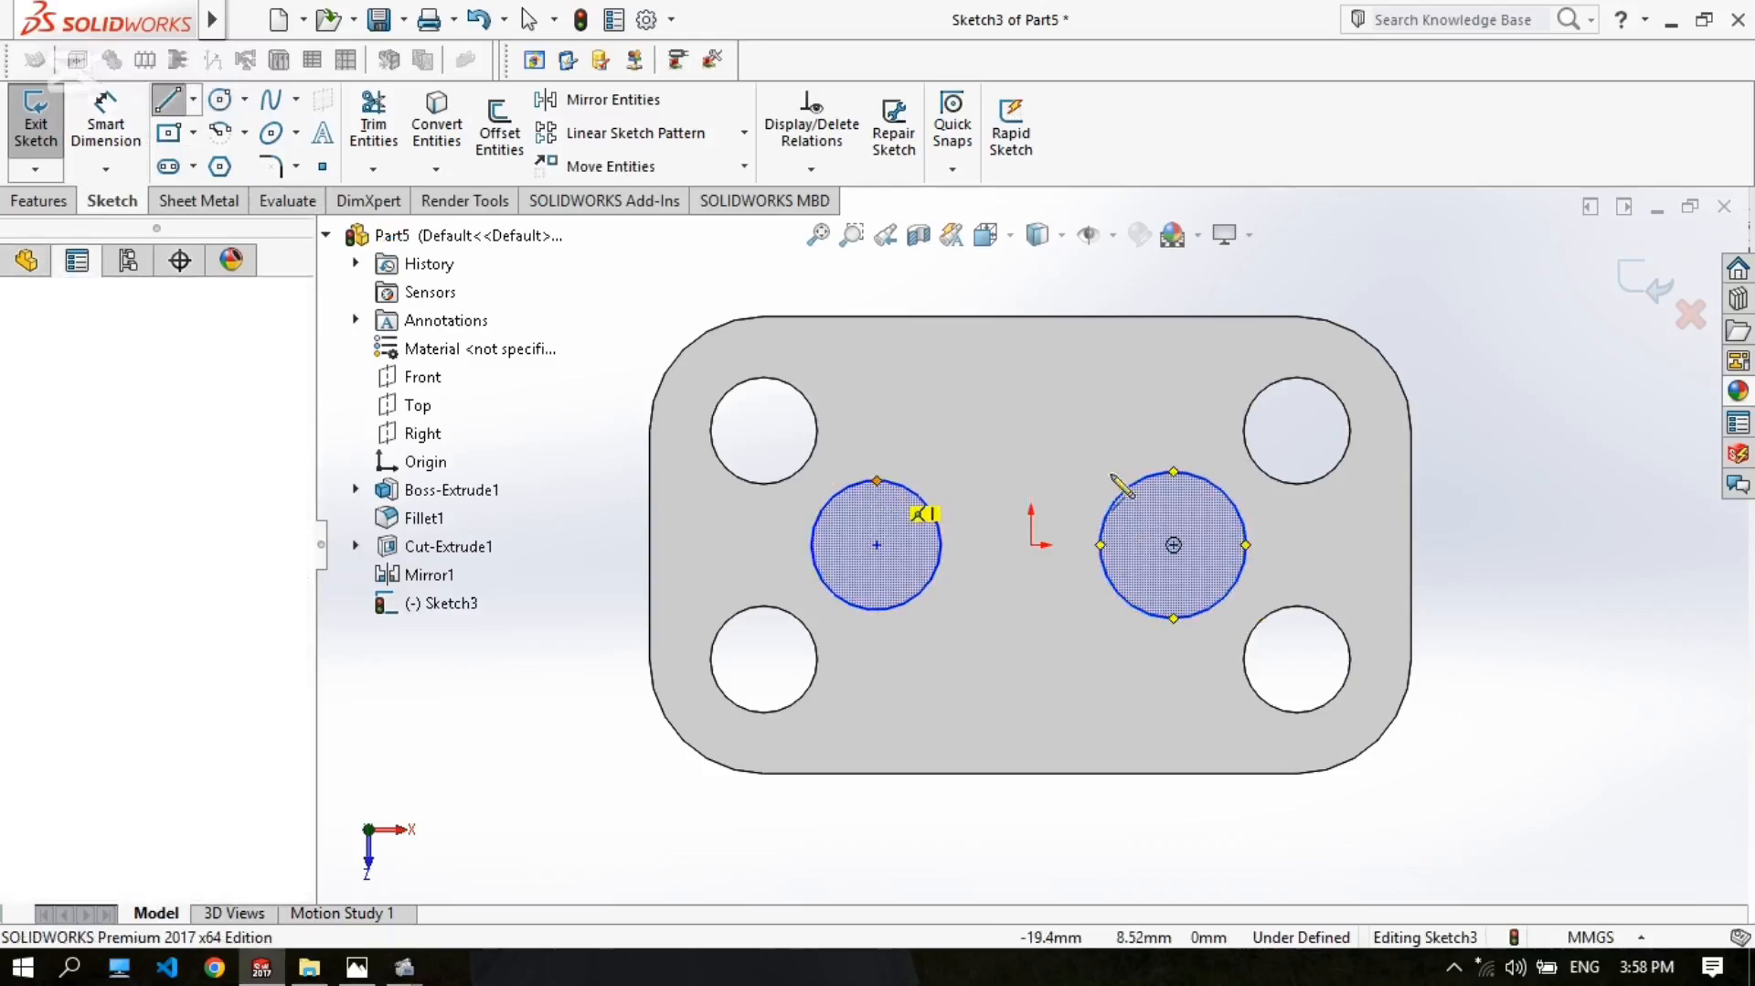
click(1174, 472)
right_click(1179, 476)
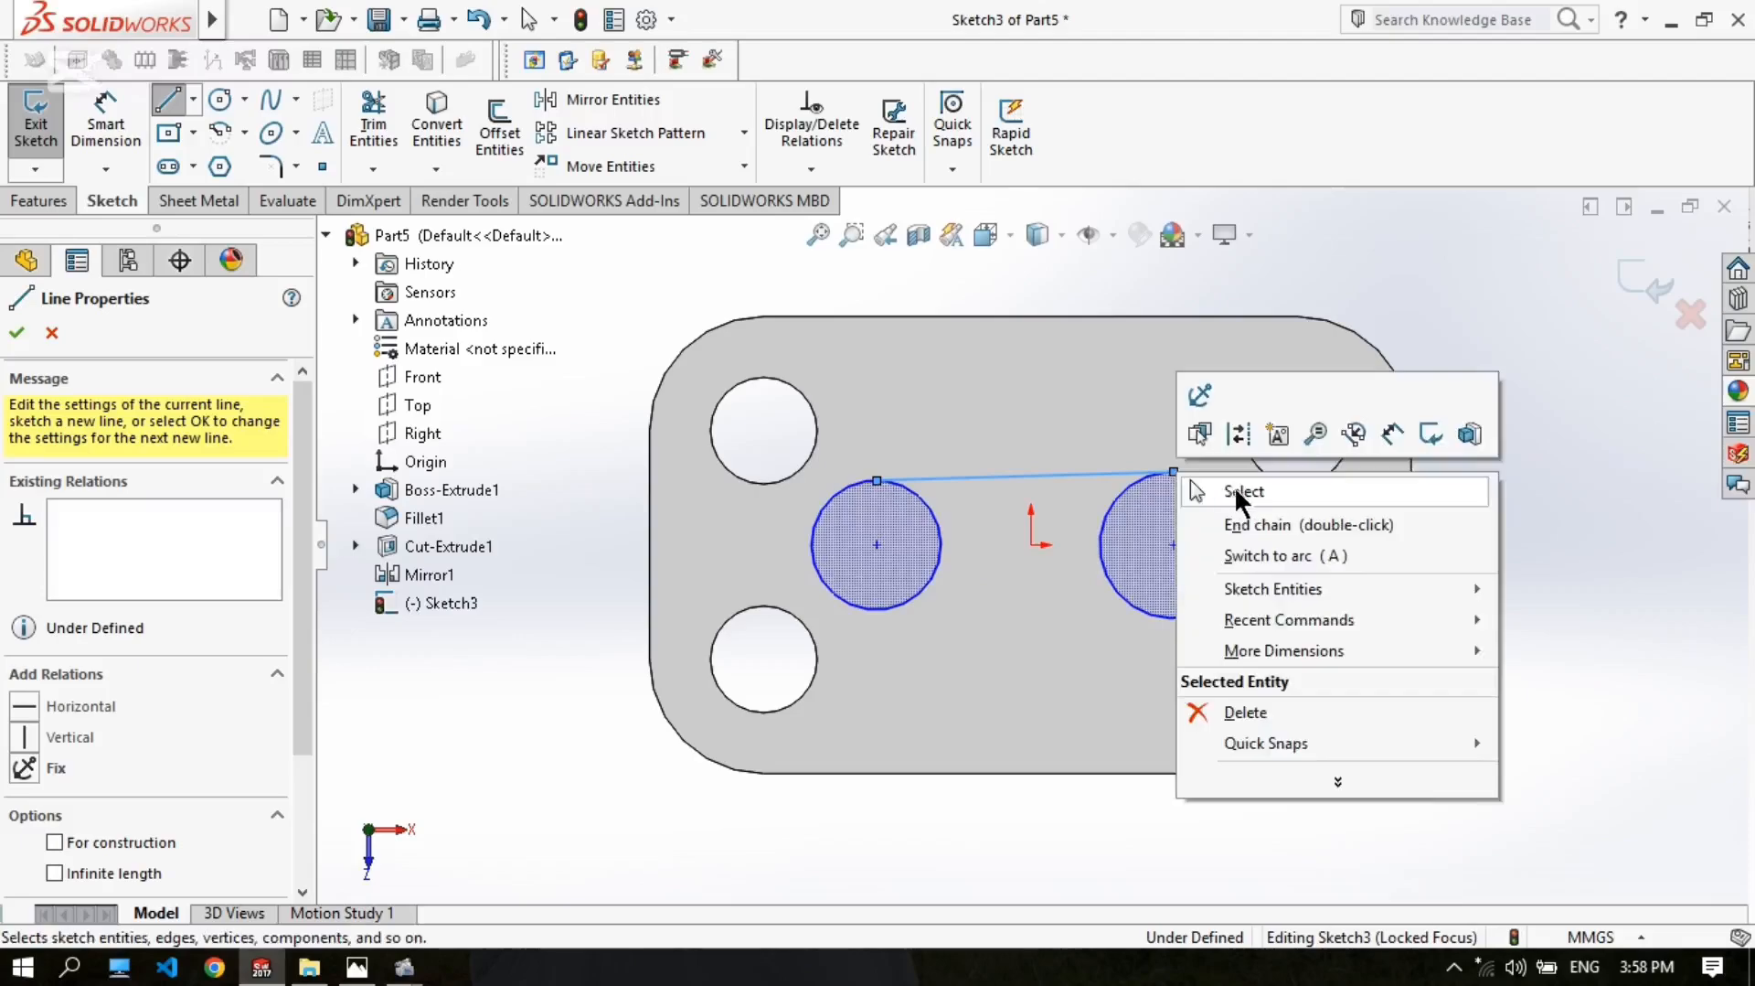
click(1235, 491)
click(163, 95)
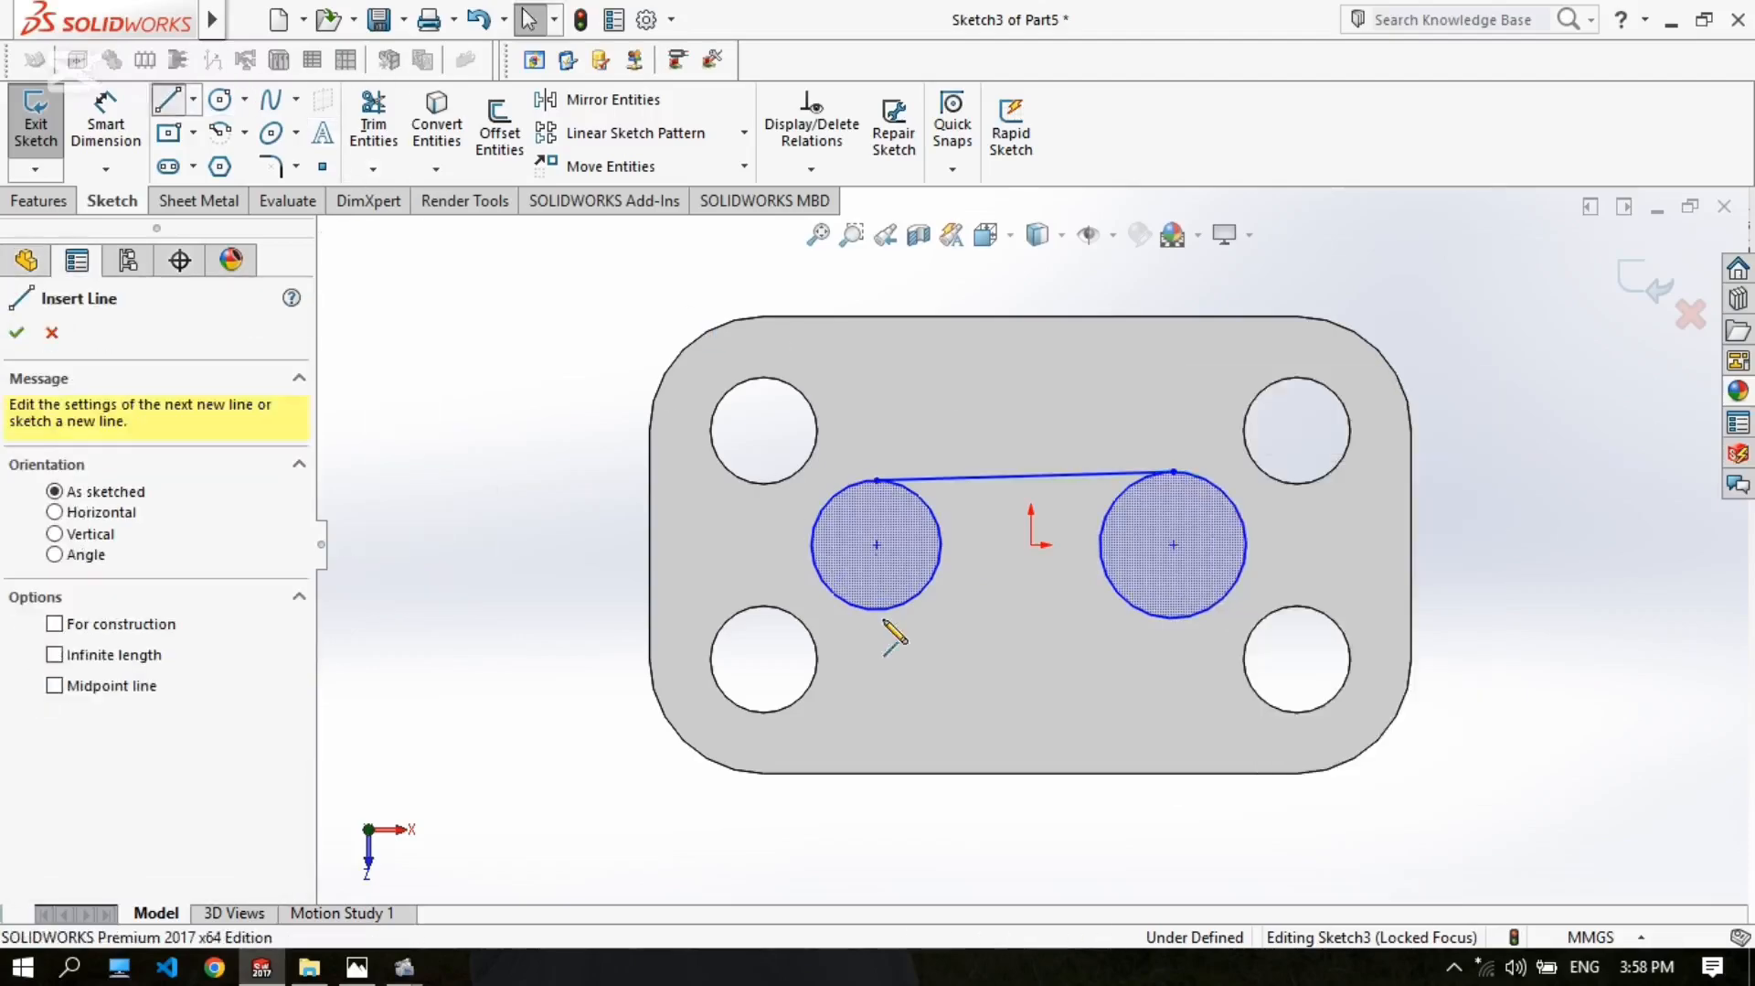
click(877, 608)
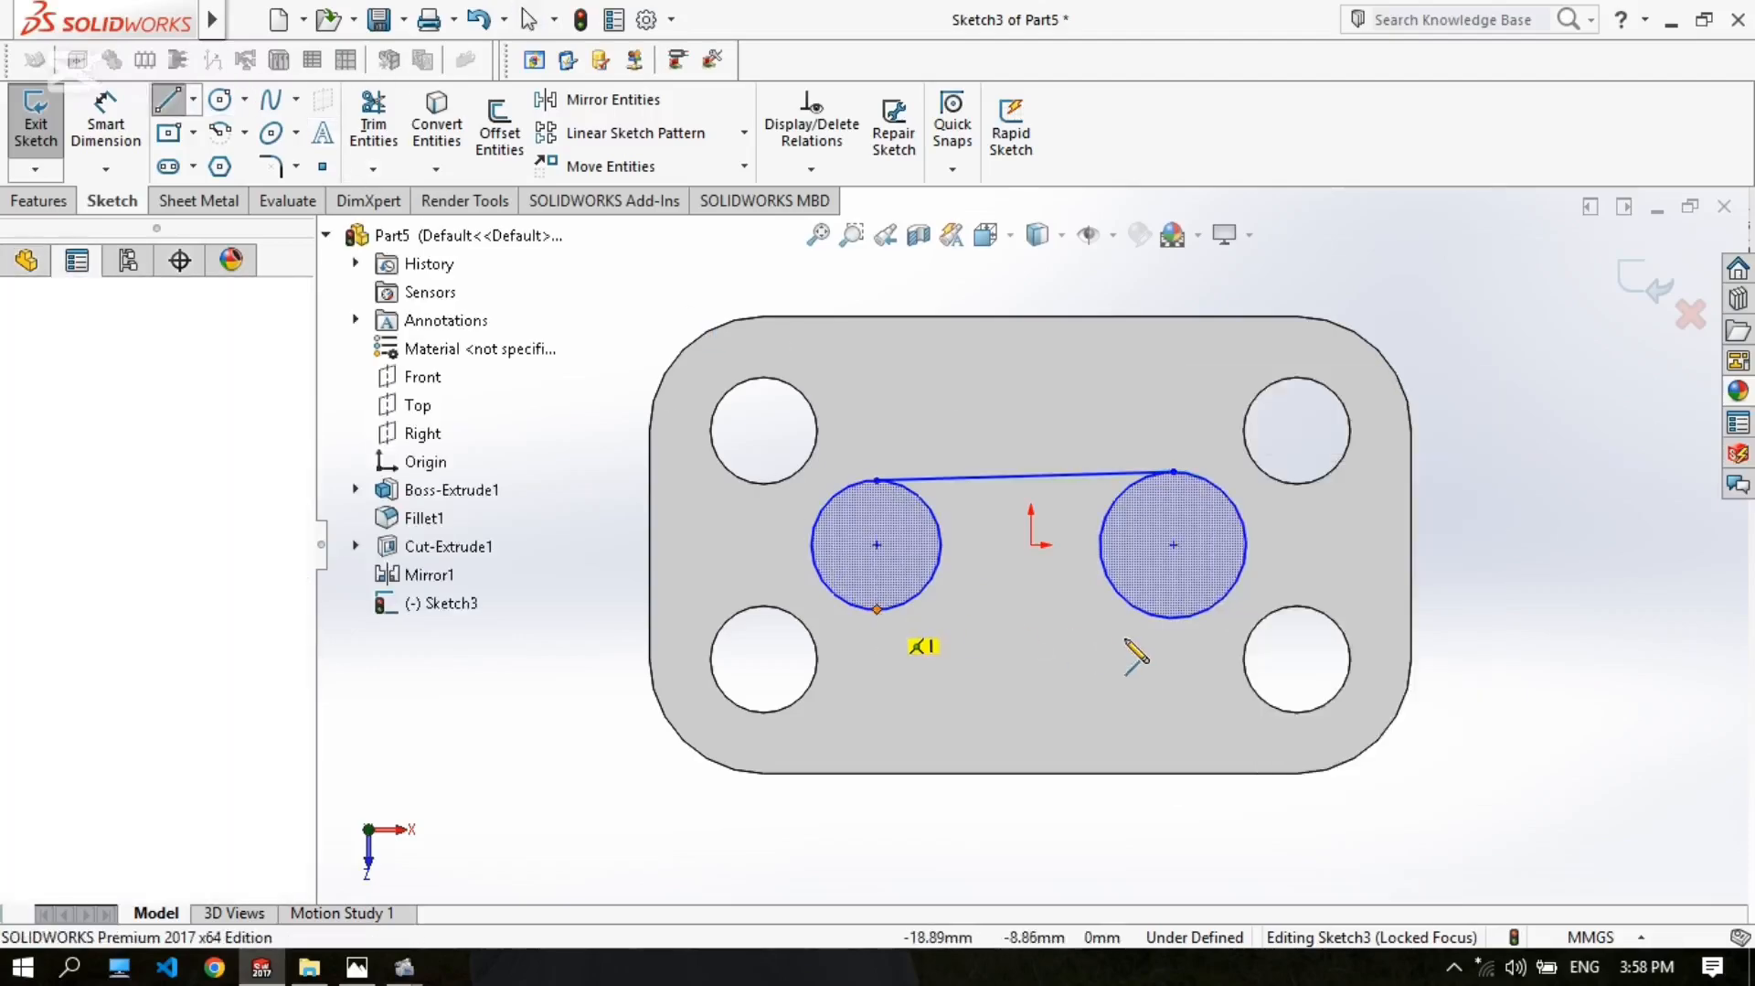
click(1174, 618)
right_click(1179, 622)
click(1234, 634)
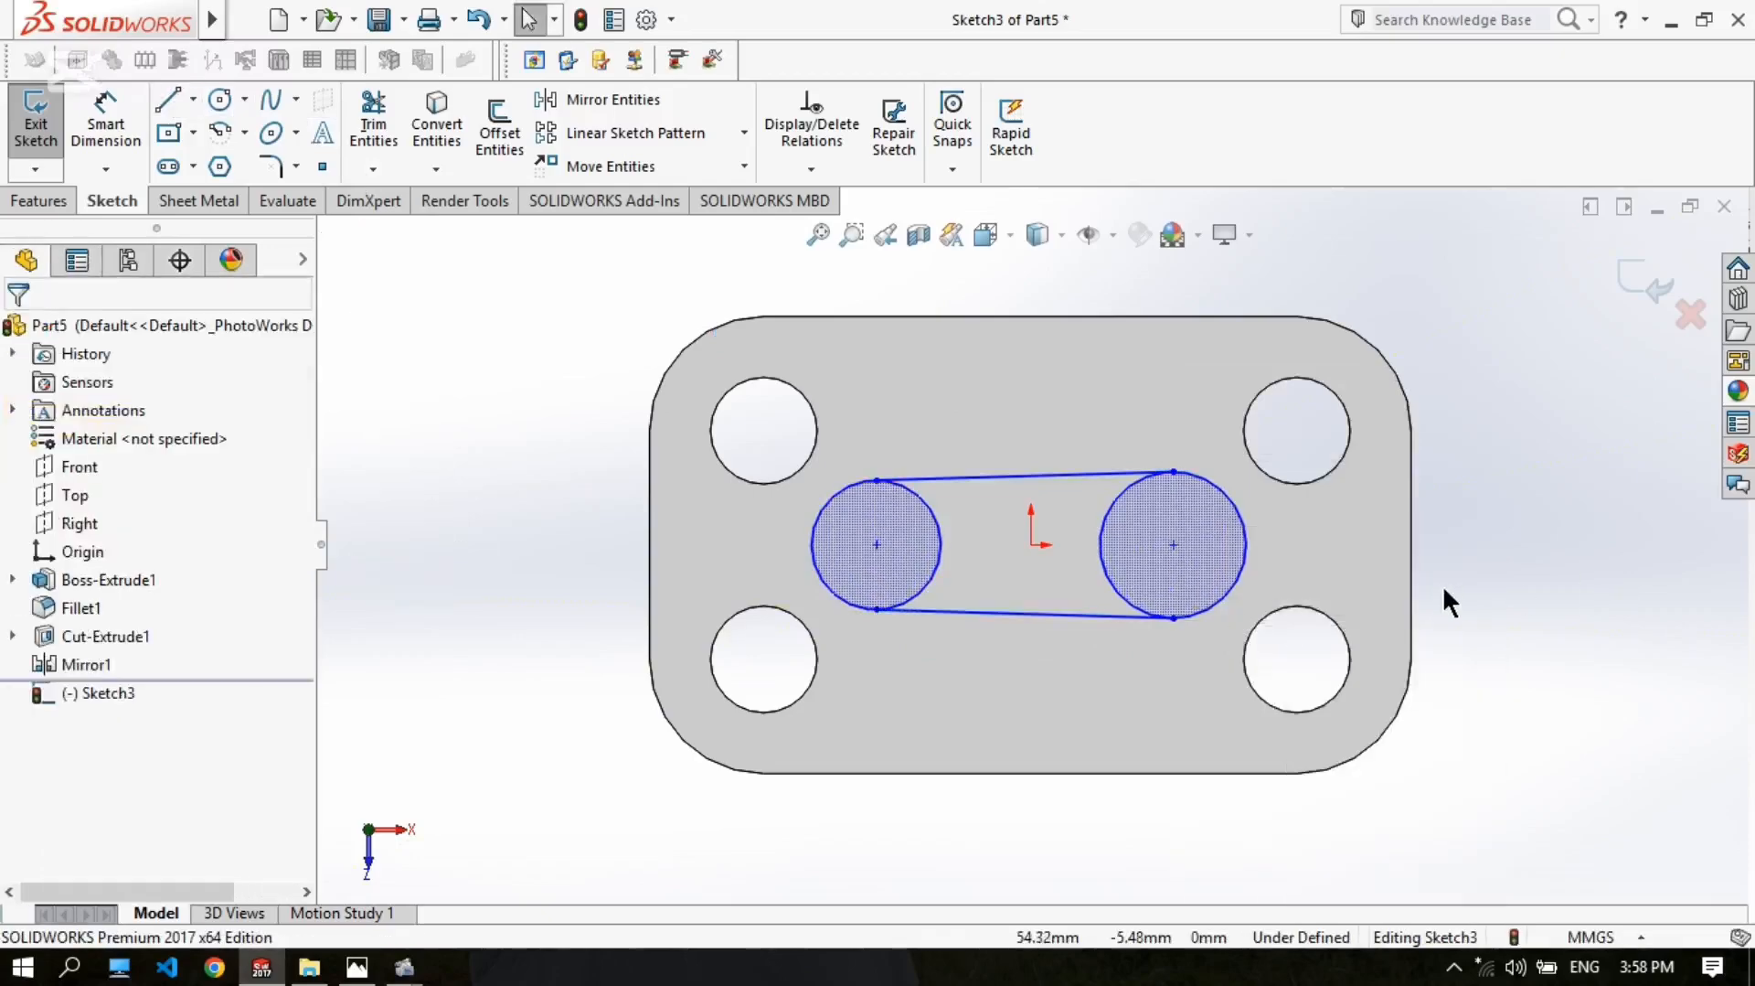
Step: Check the slotted boss dimensions in the tutorial 2.jpg drawing, and add an Equal relation between the two circles
scroll(1443, 586, down, 2)
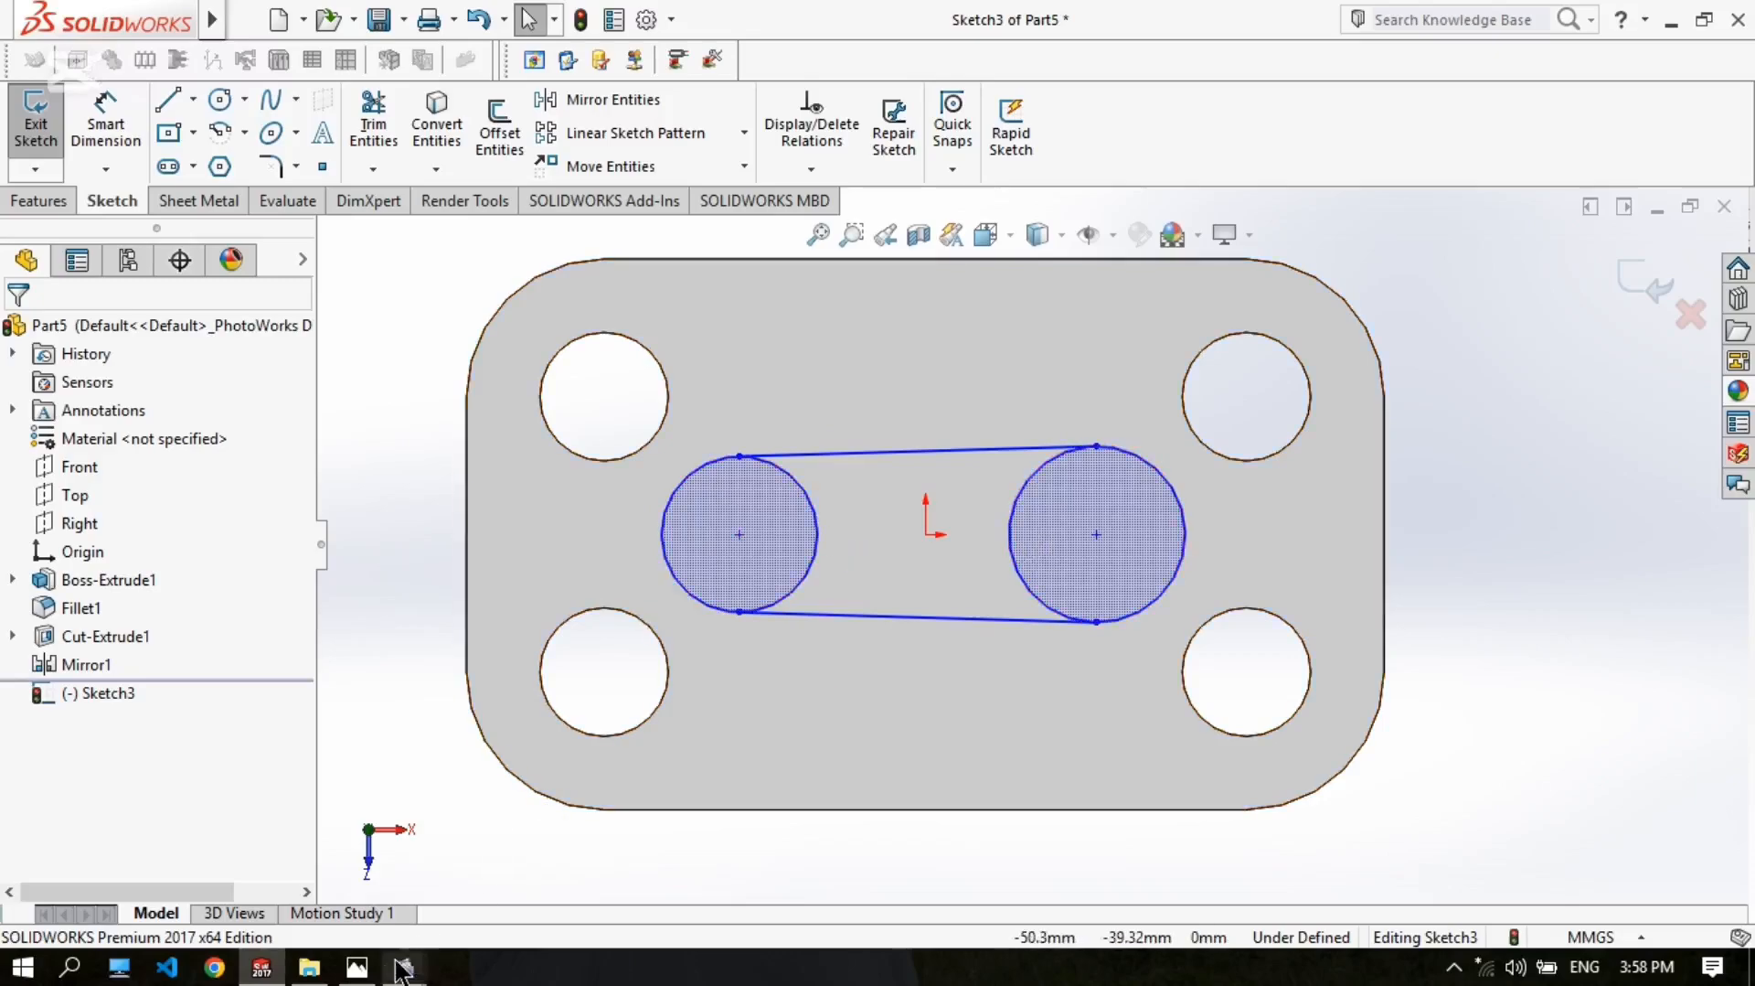
click(357, 967)
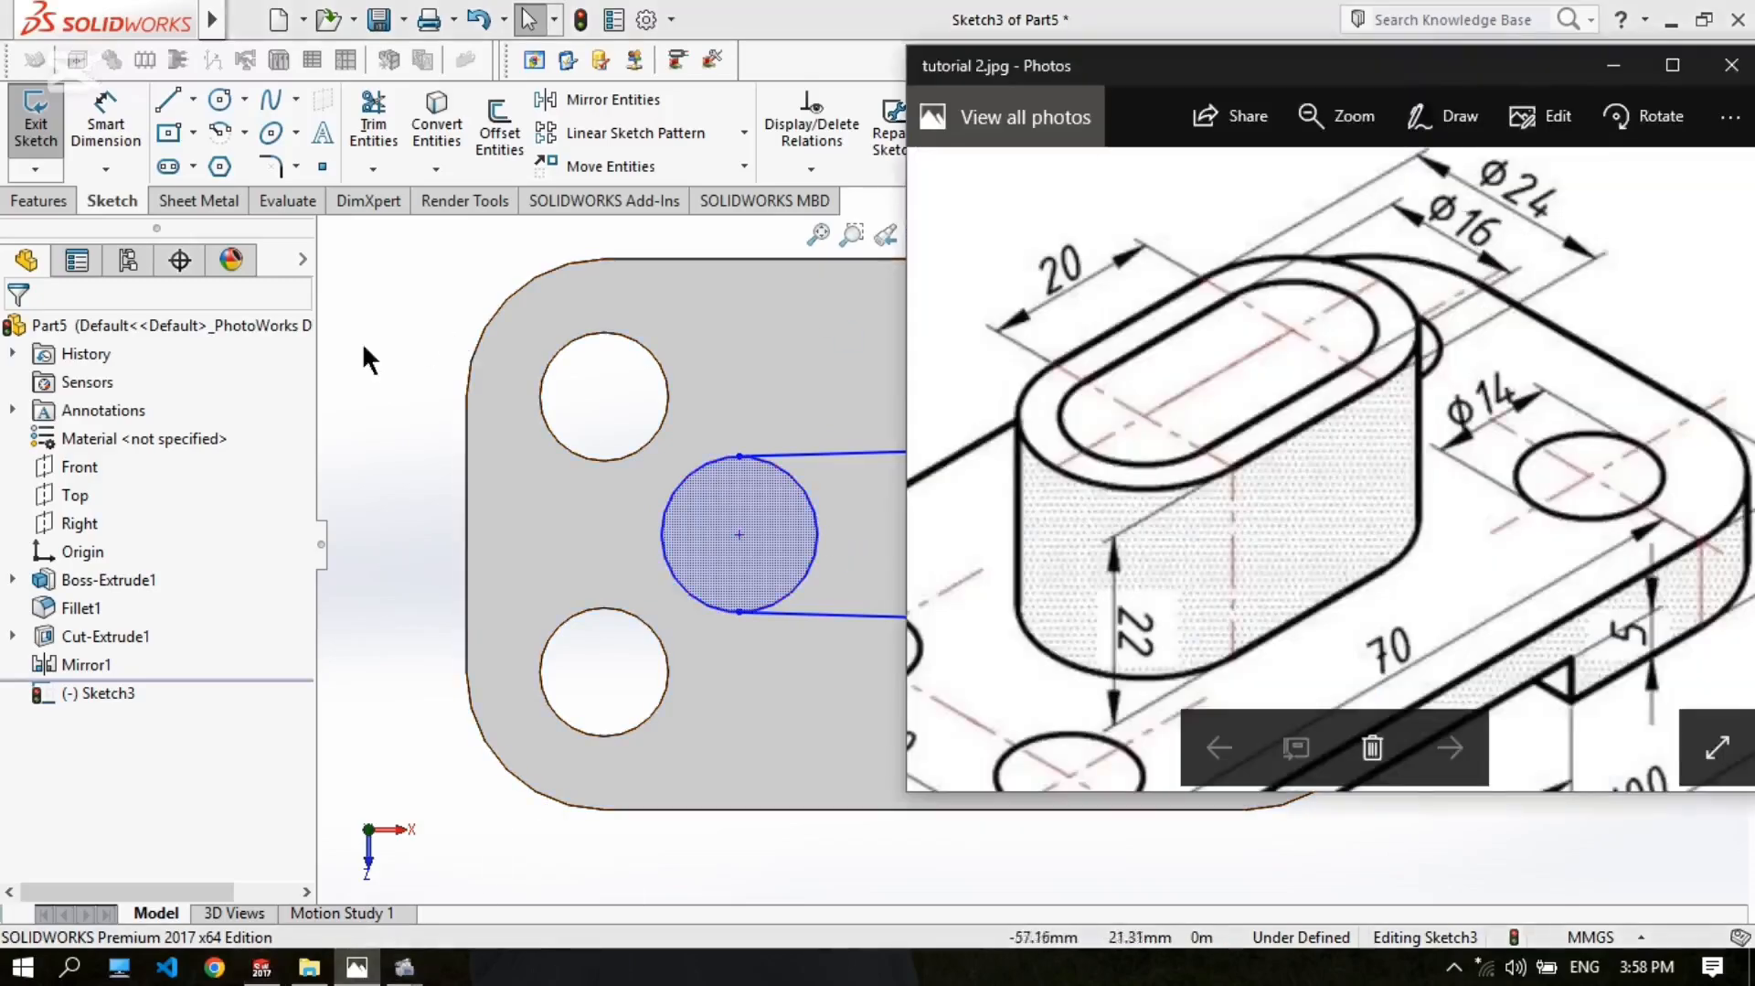
click(452, 365)
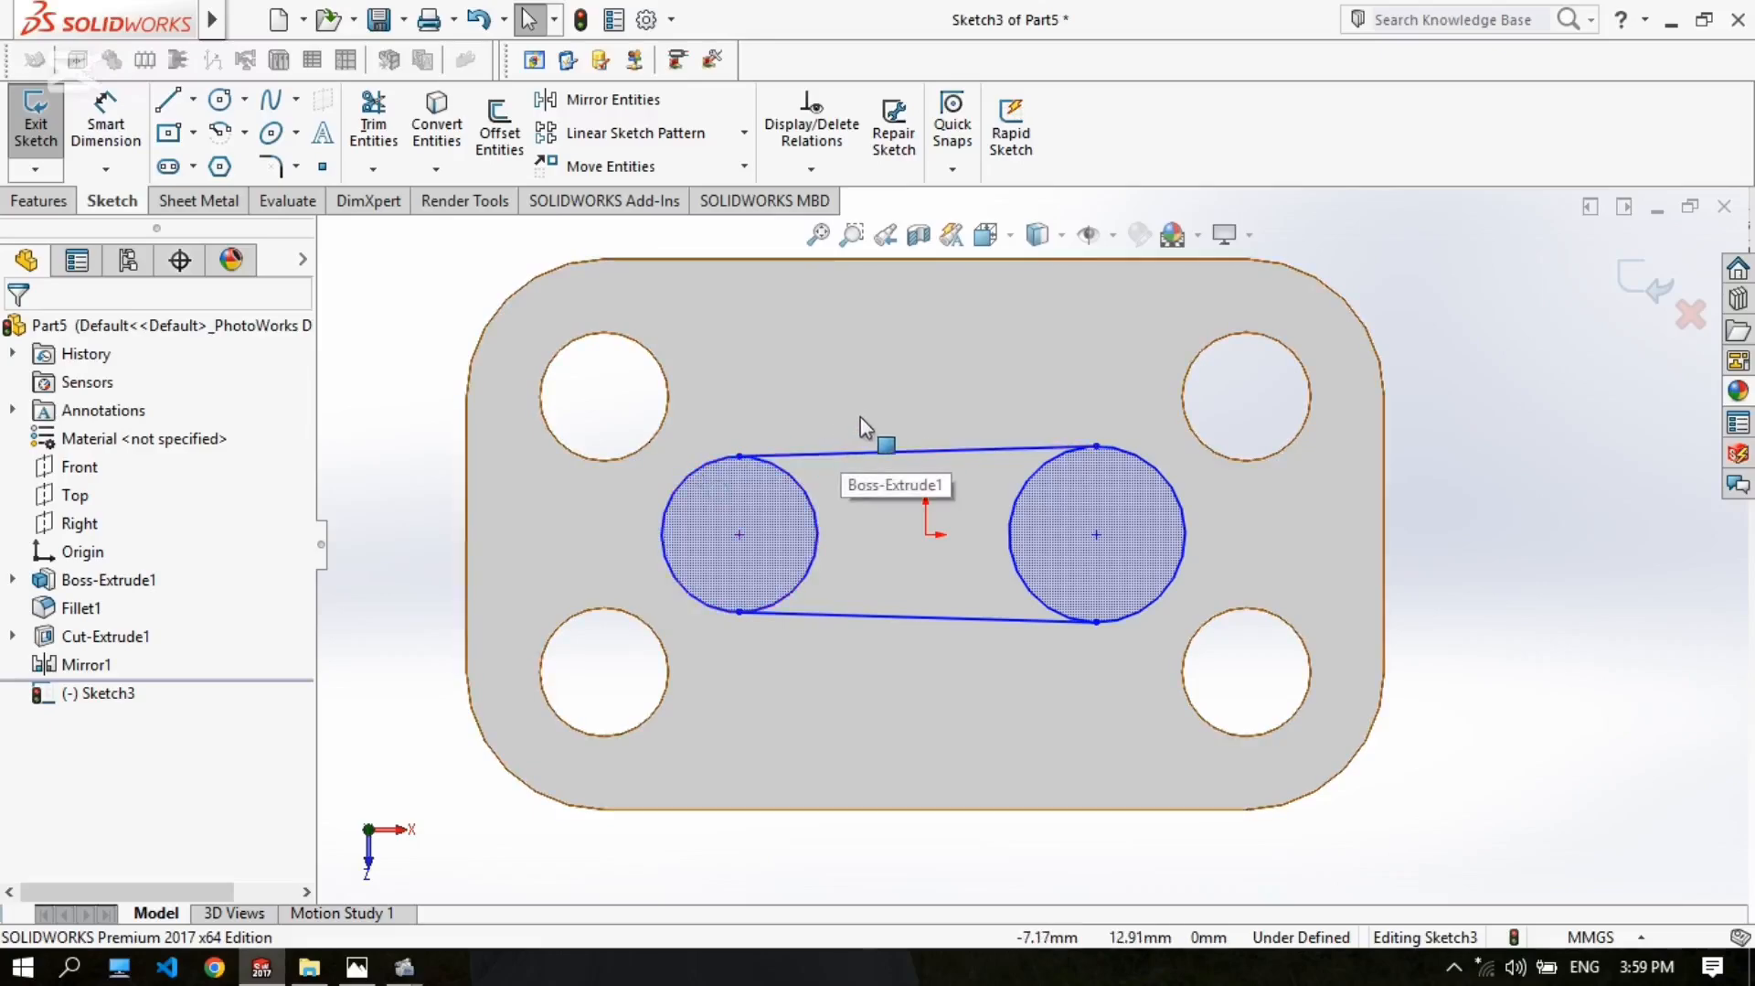
click(804, 492)
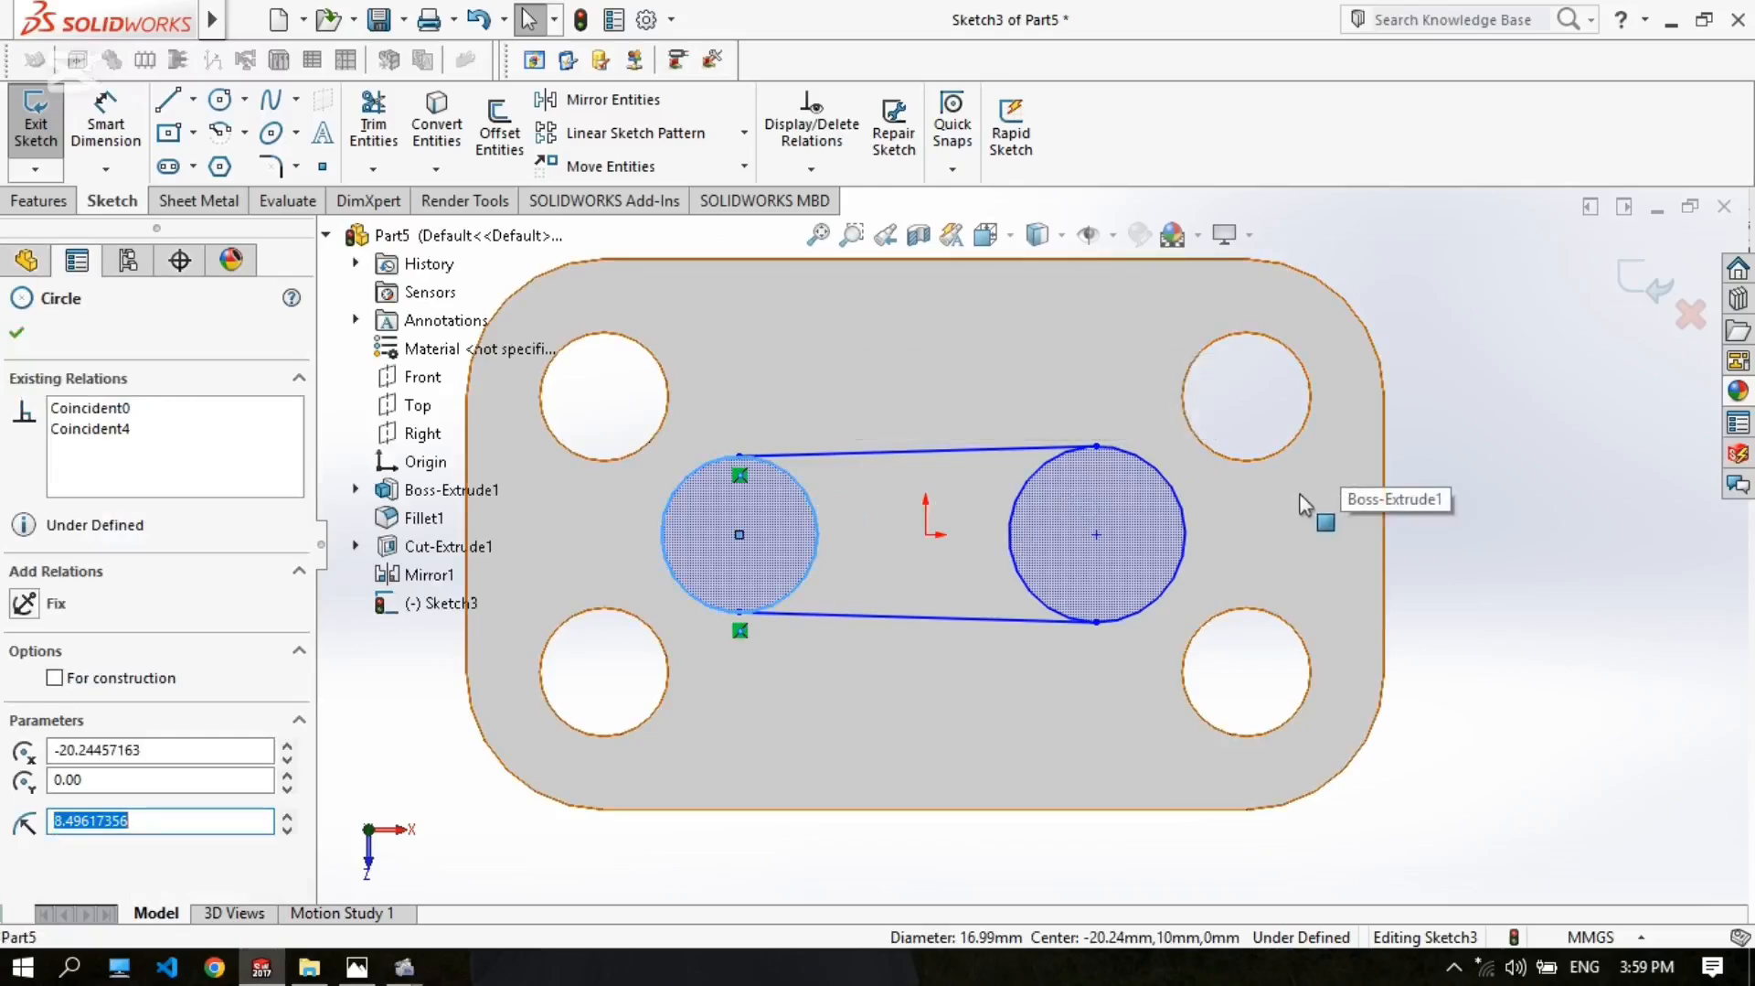
ctrl+click(1180, 518)
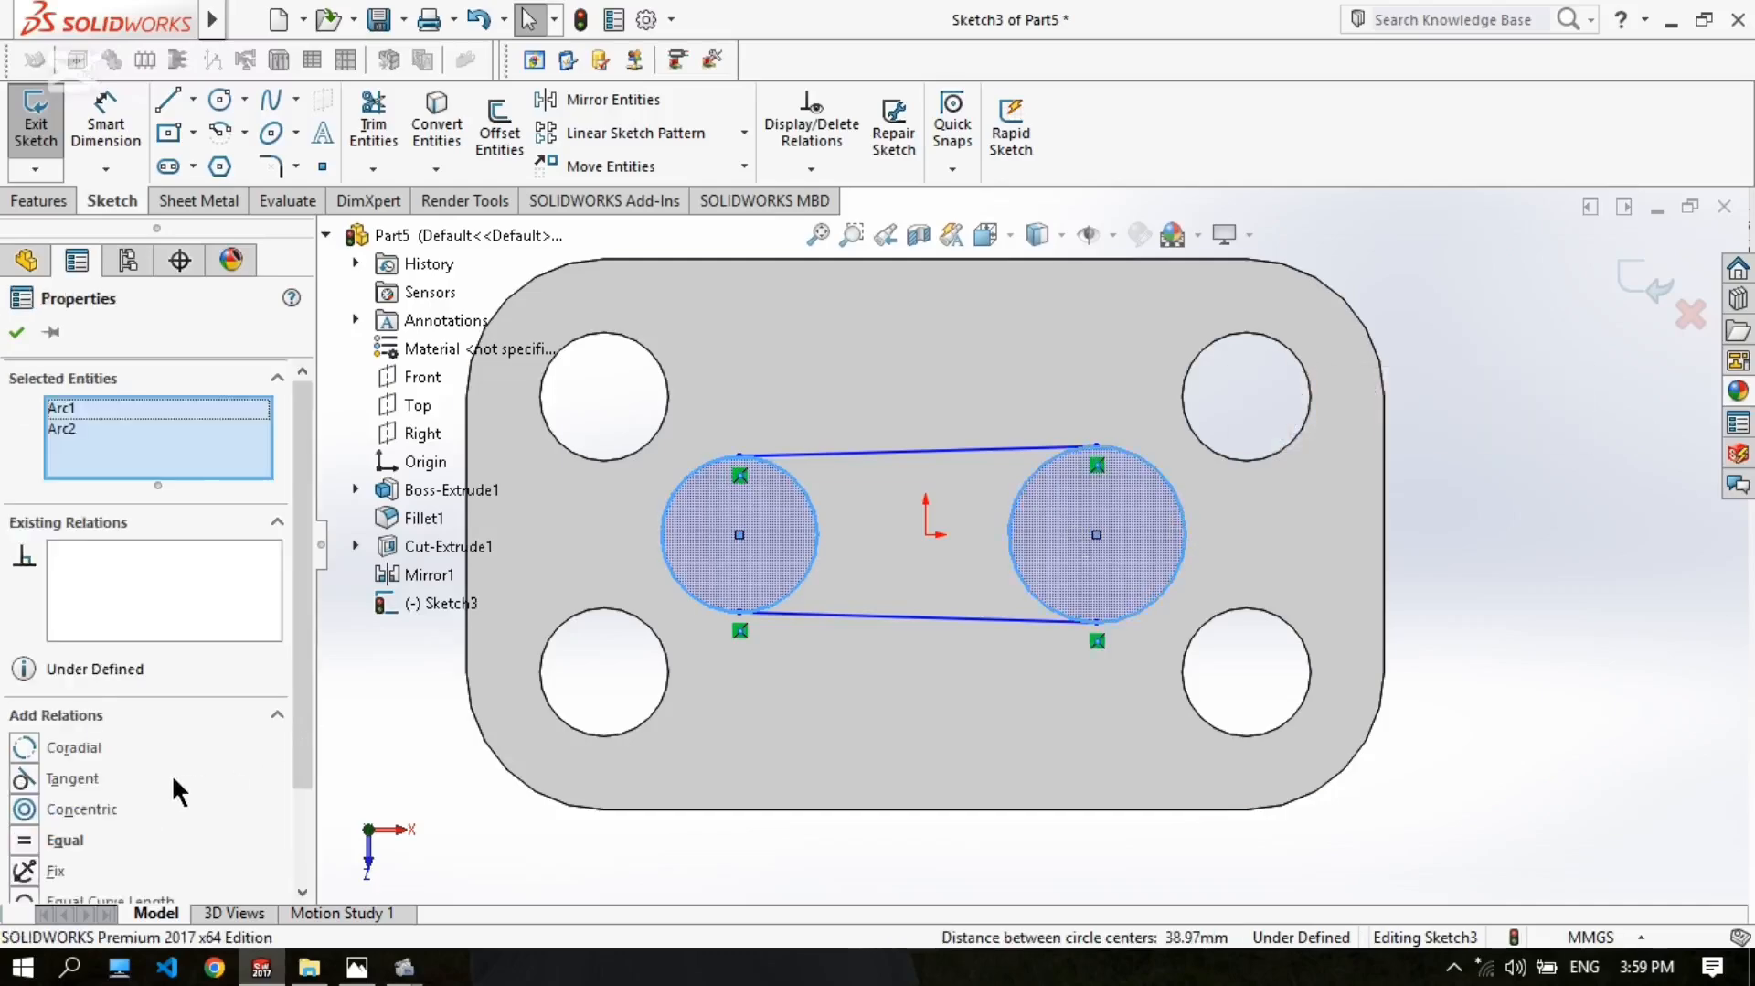
scroll(172, 775, down, 3)
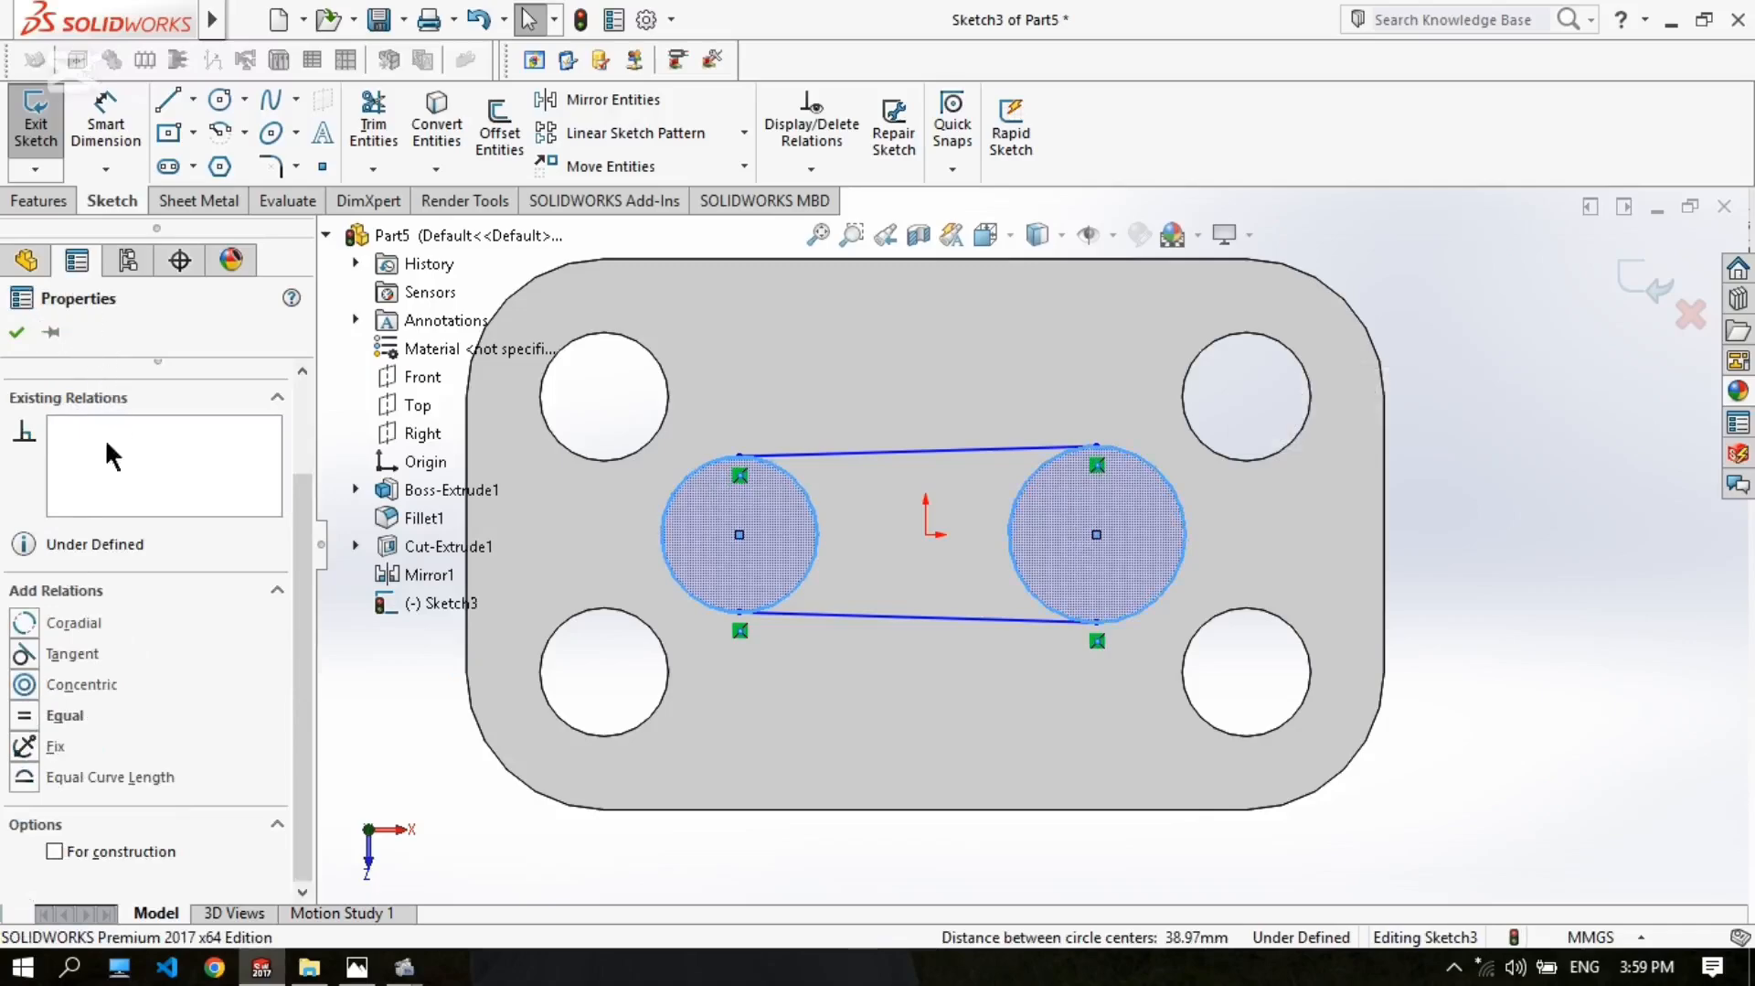
click(25, 716)
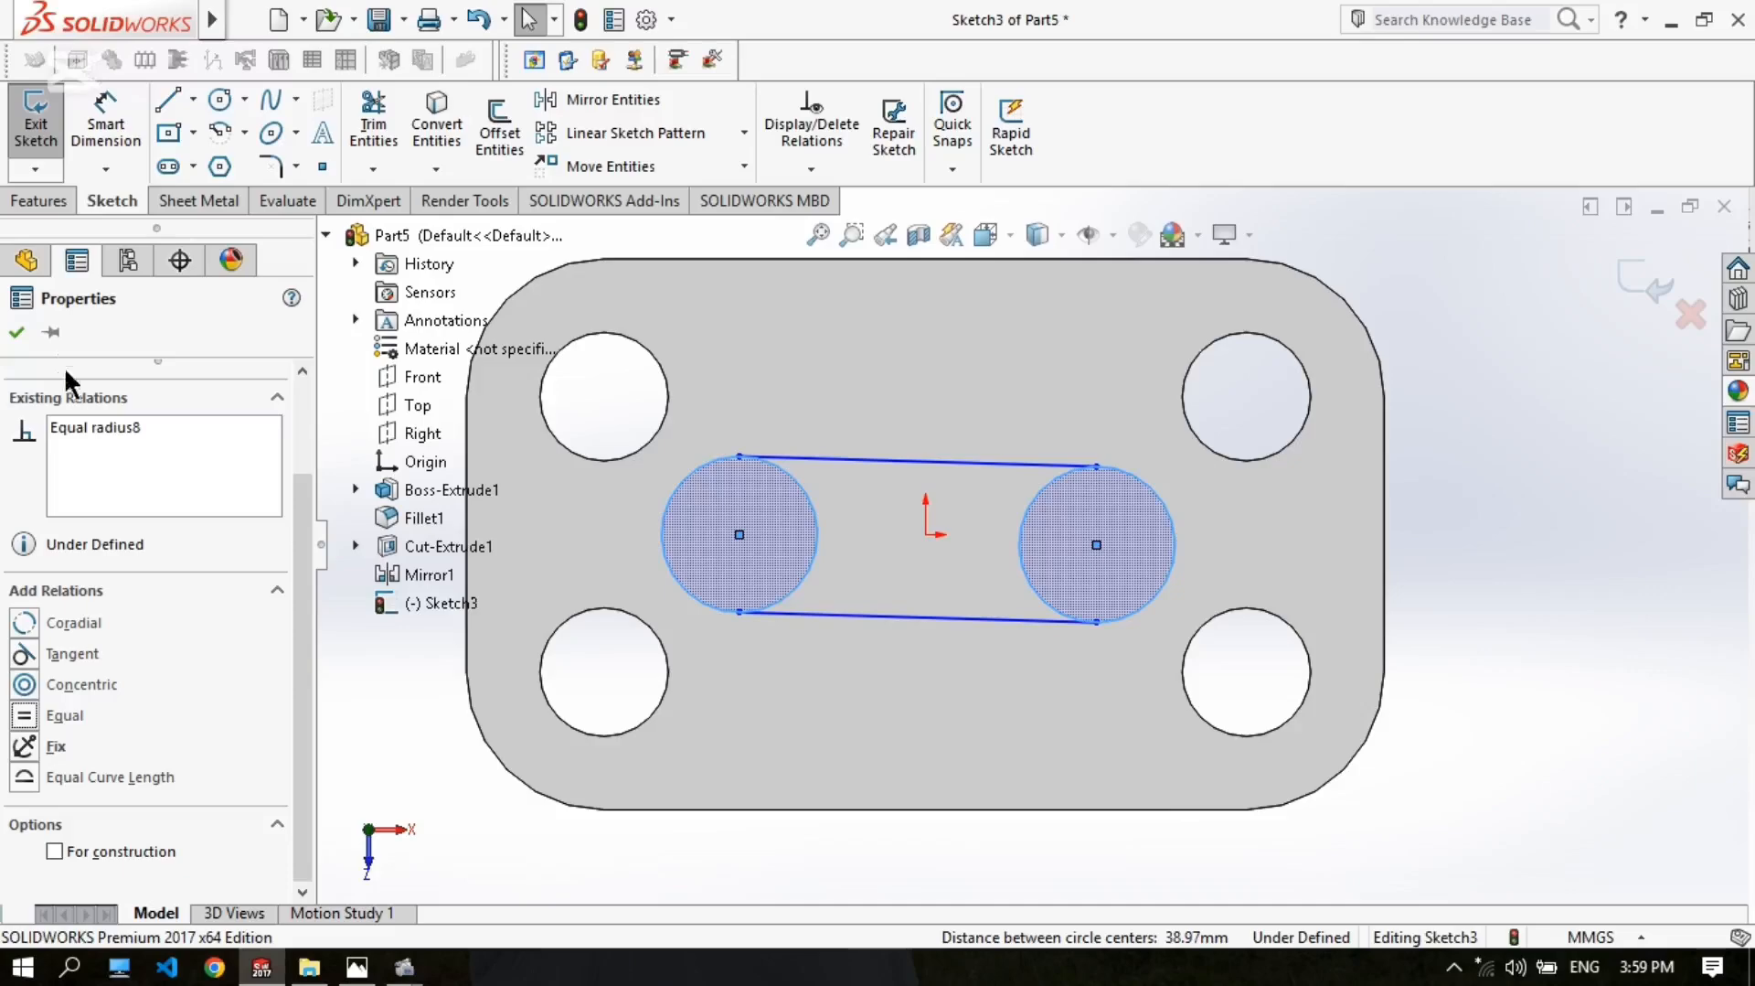
click(20, 329)
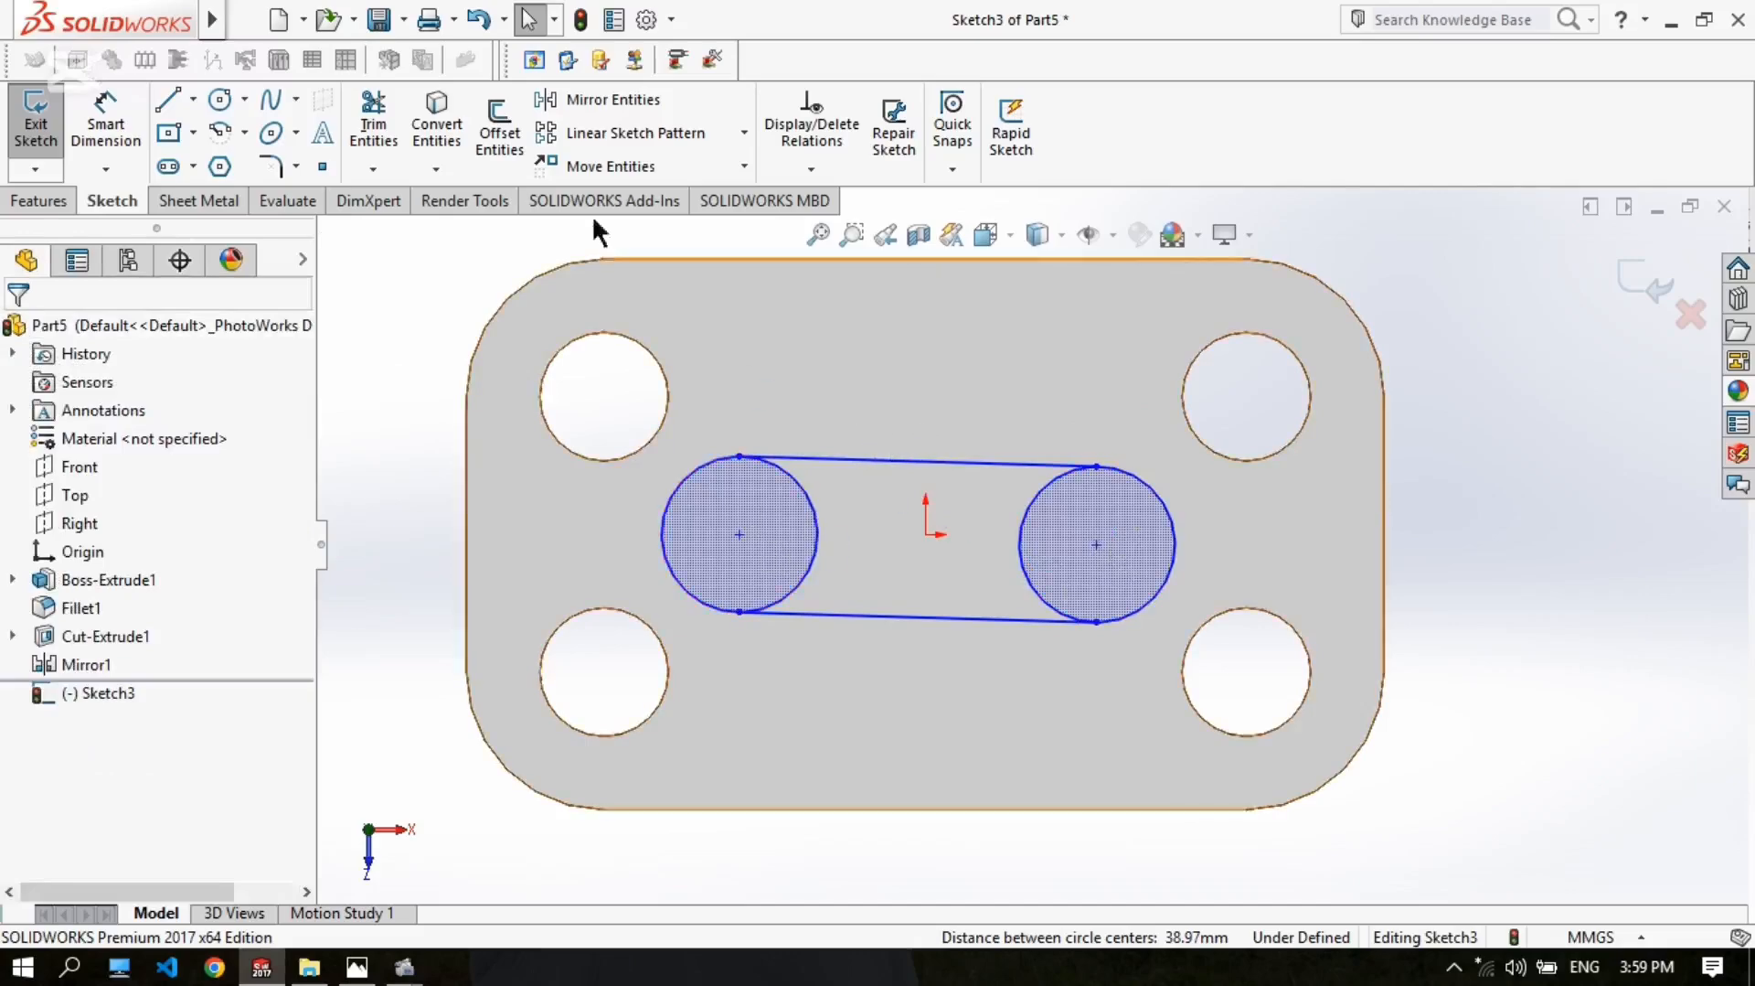
Step: Dimension the left circle's diameter as 24 mm, and check the boss dimensions in the tutorial 2.jpg drawing again
click(110, 124)
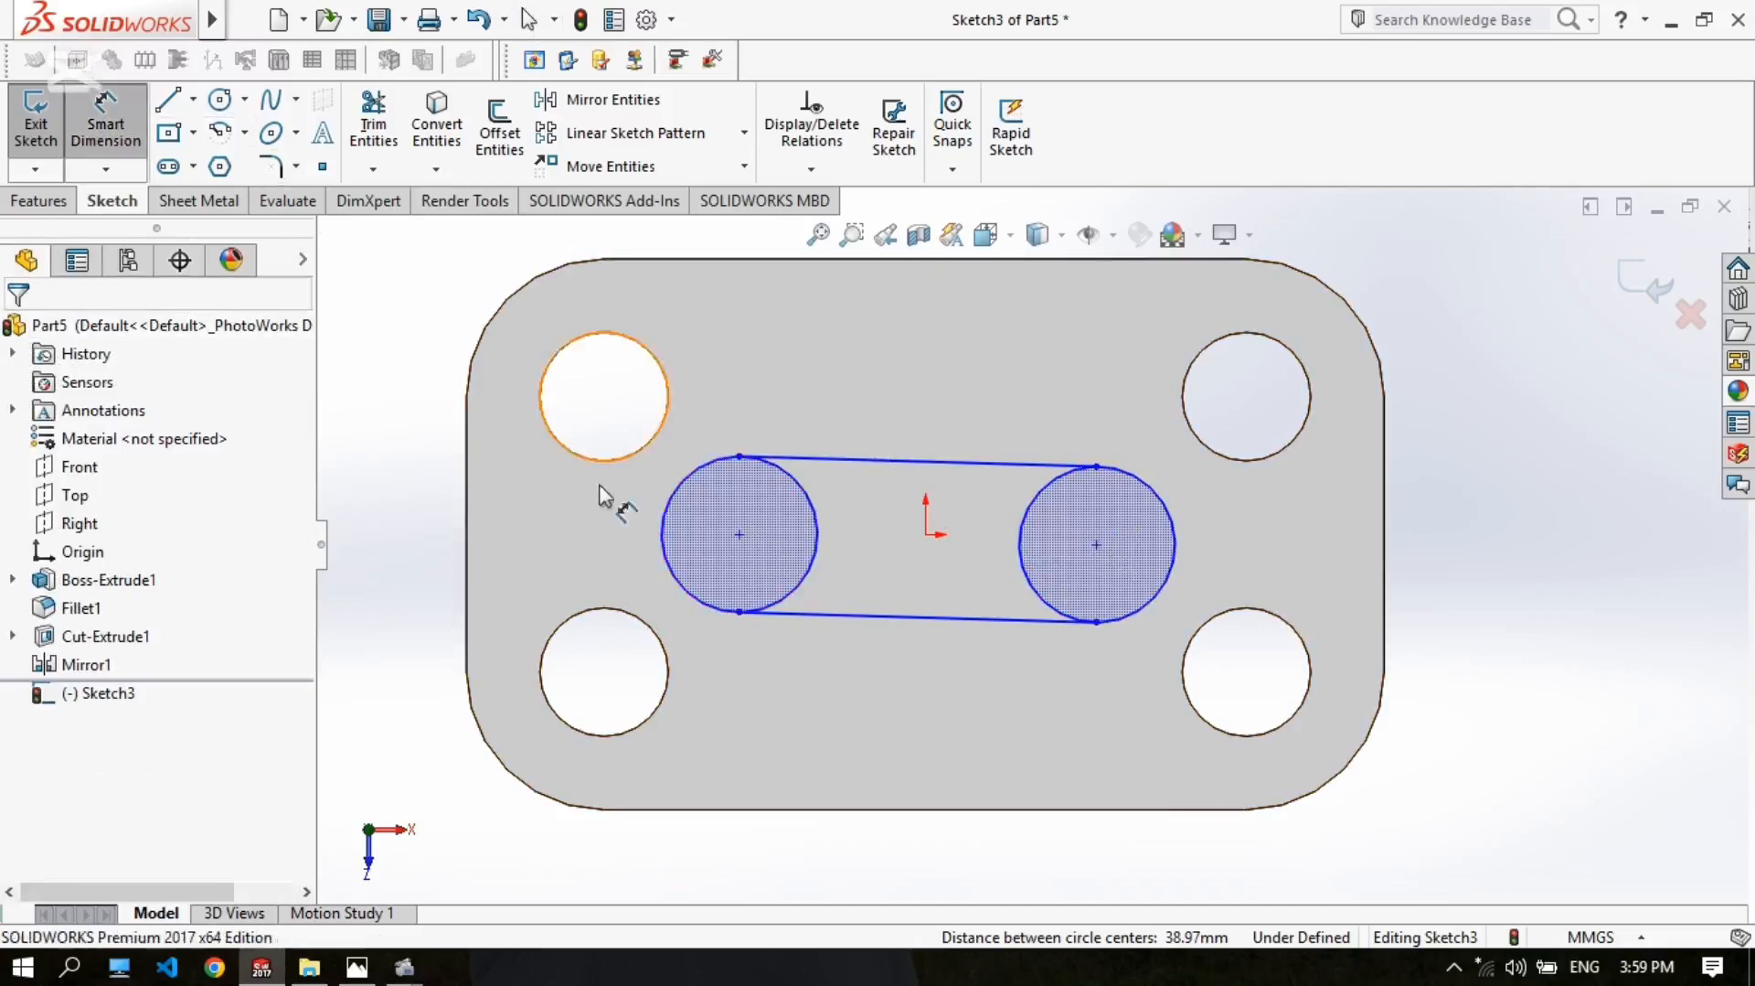
click(658, 534)
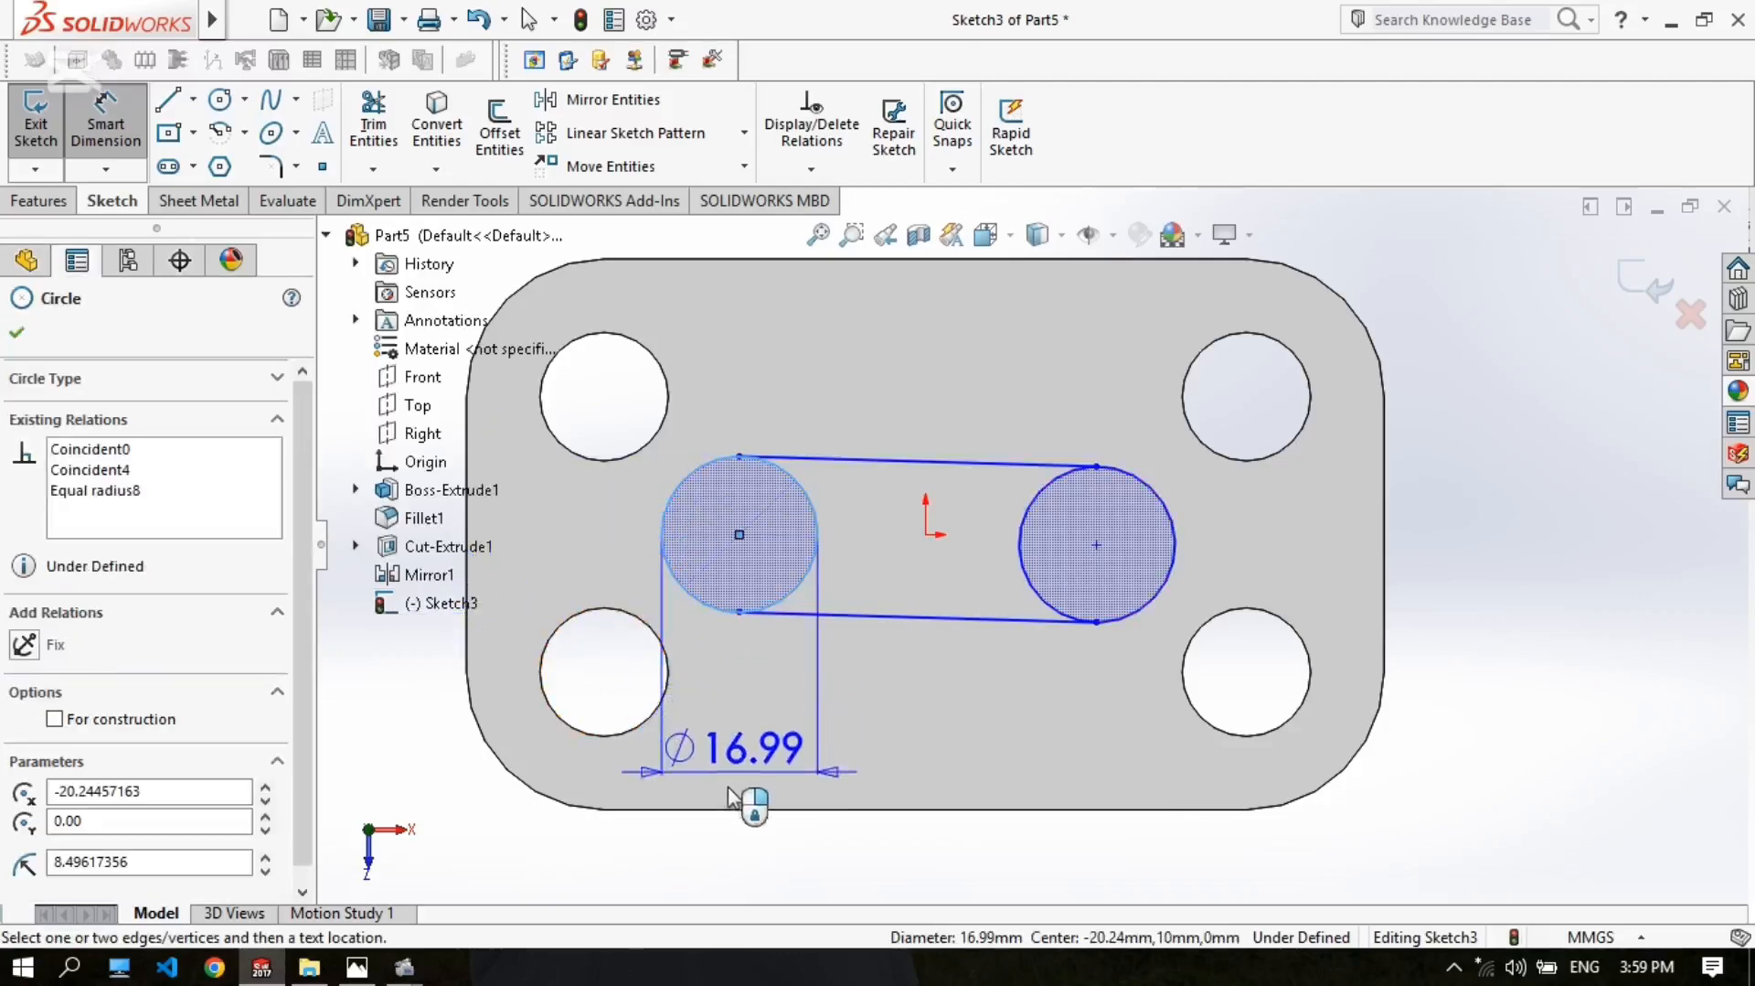
click(675, 865)
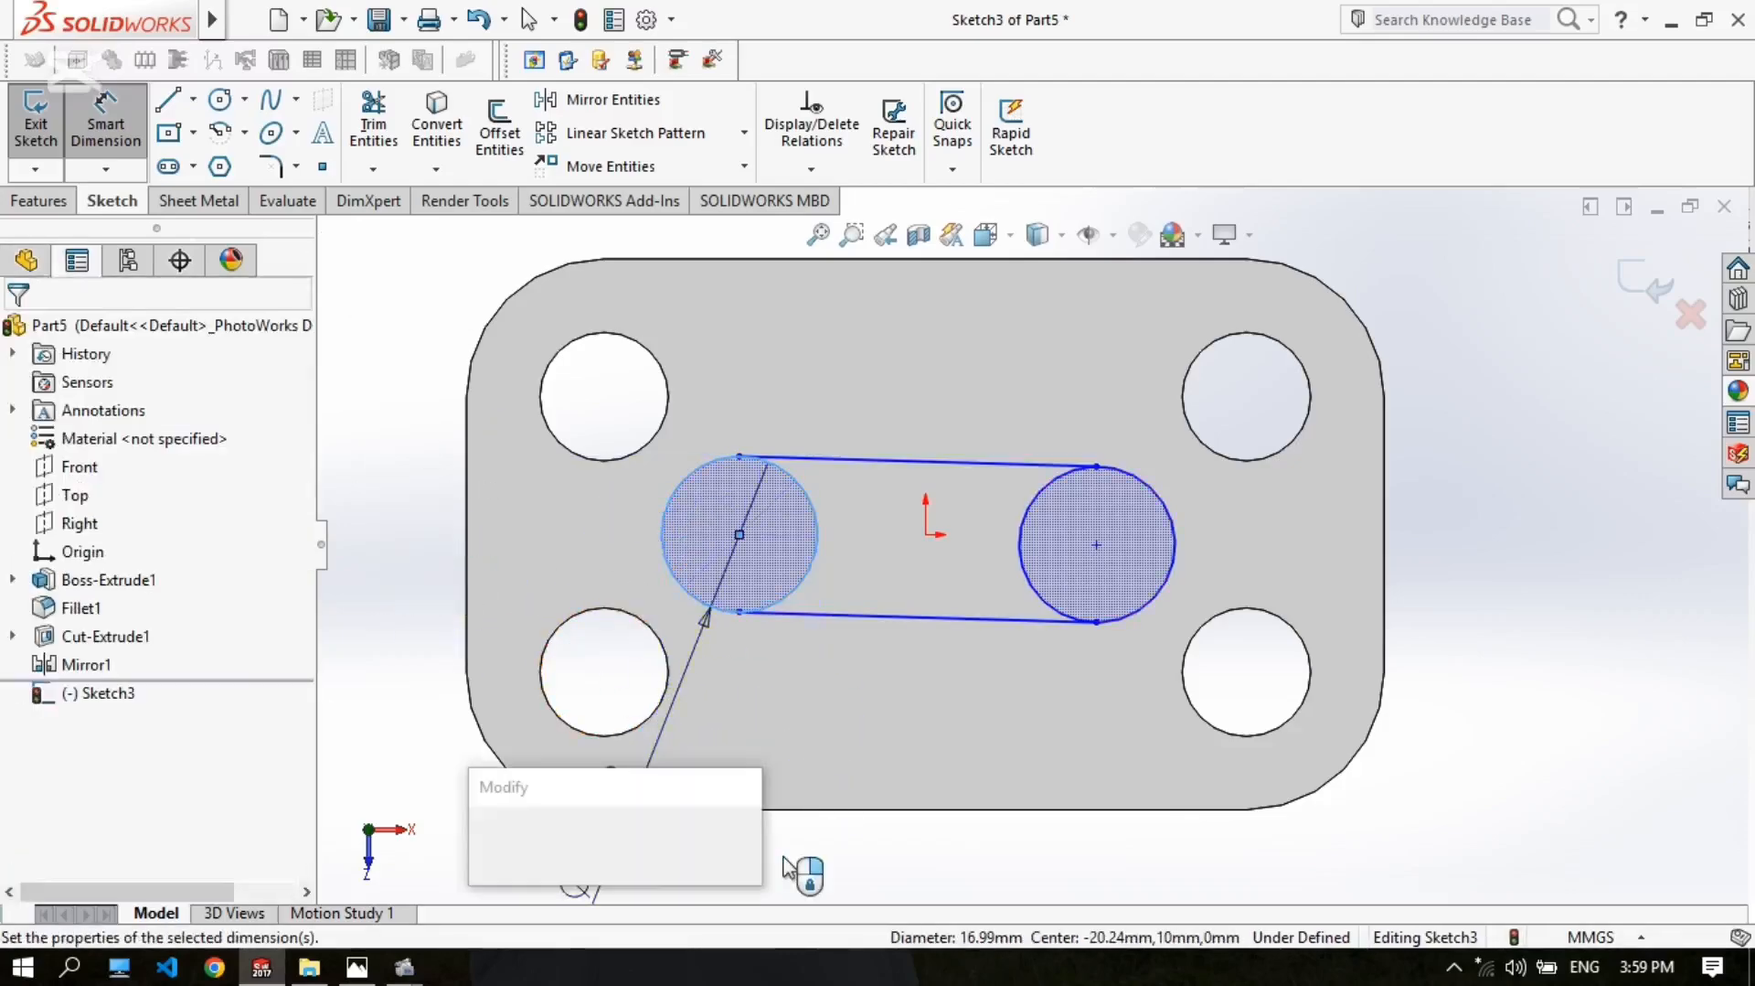
text(20)
key(Return)
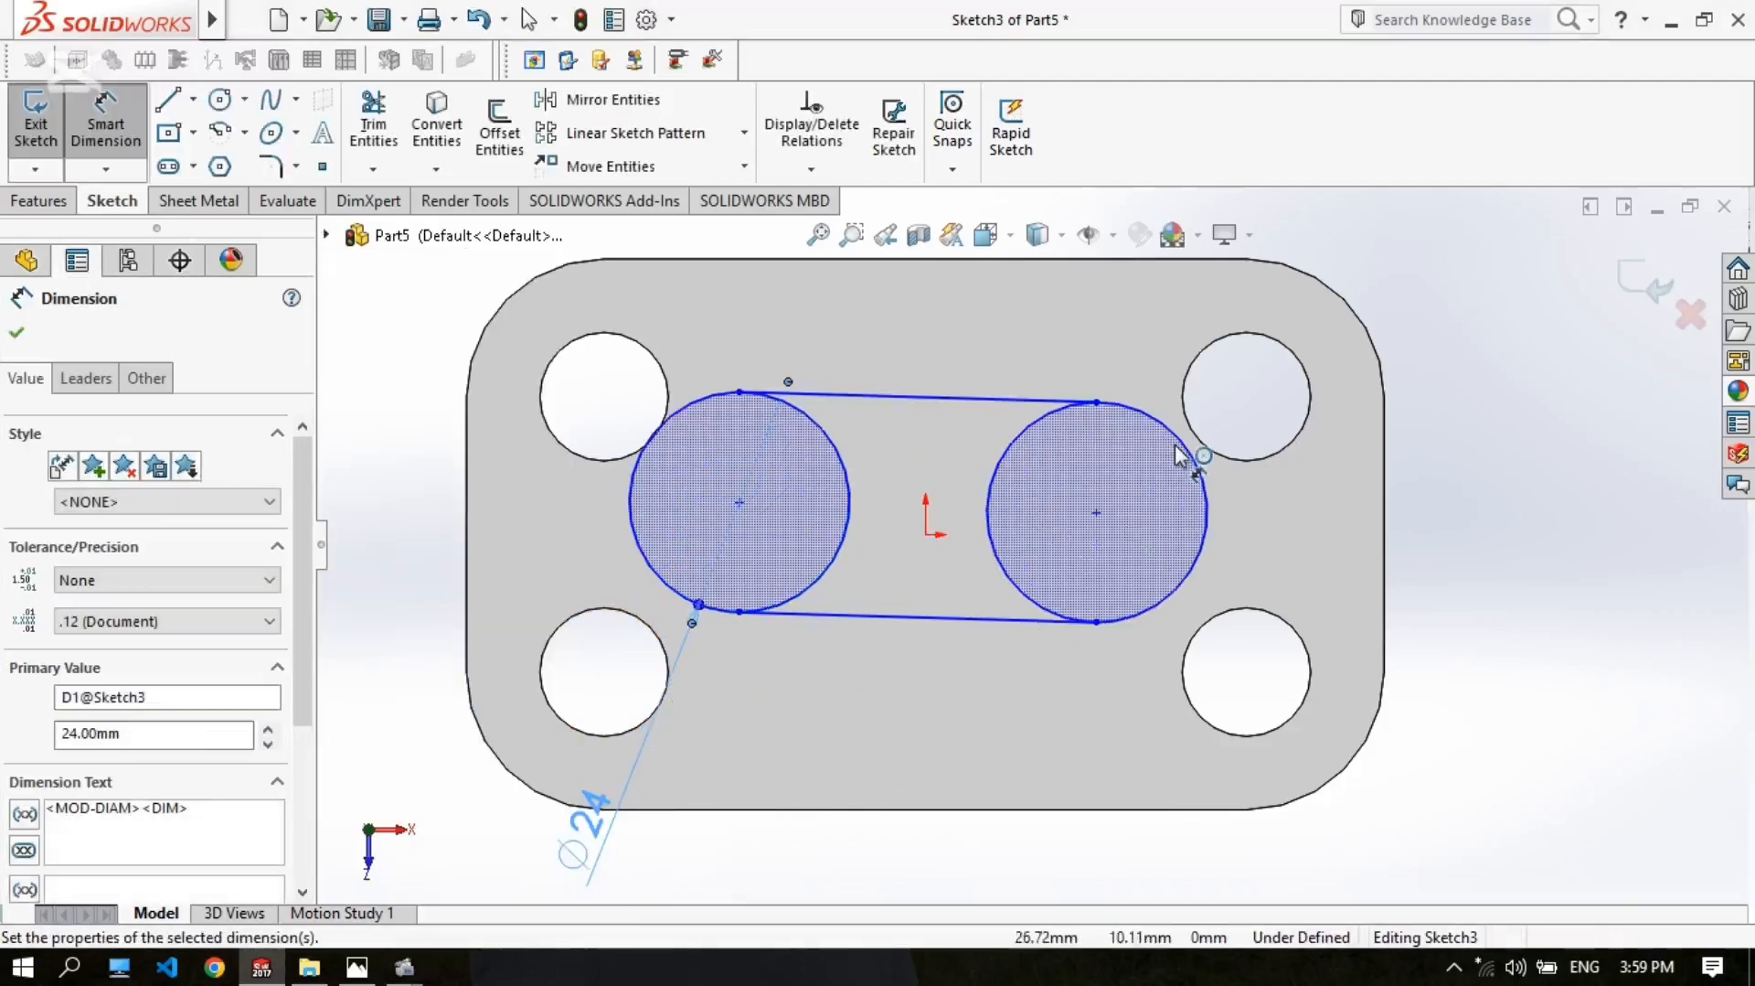
right_click(1394, 429)
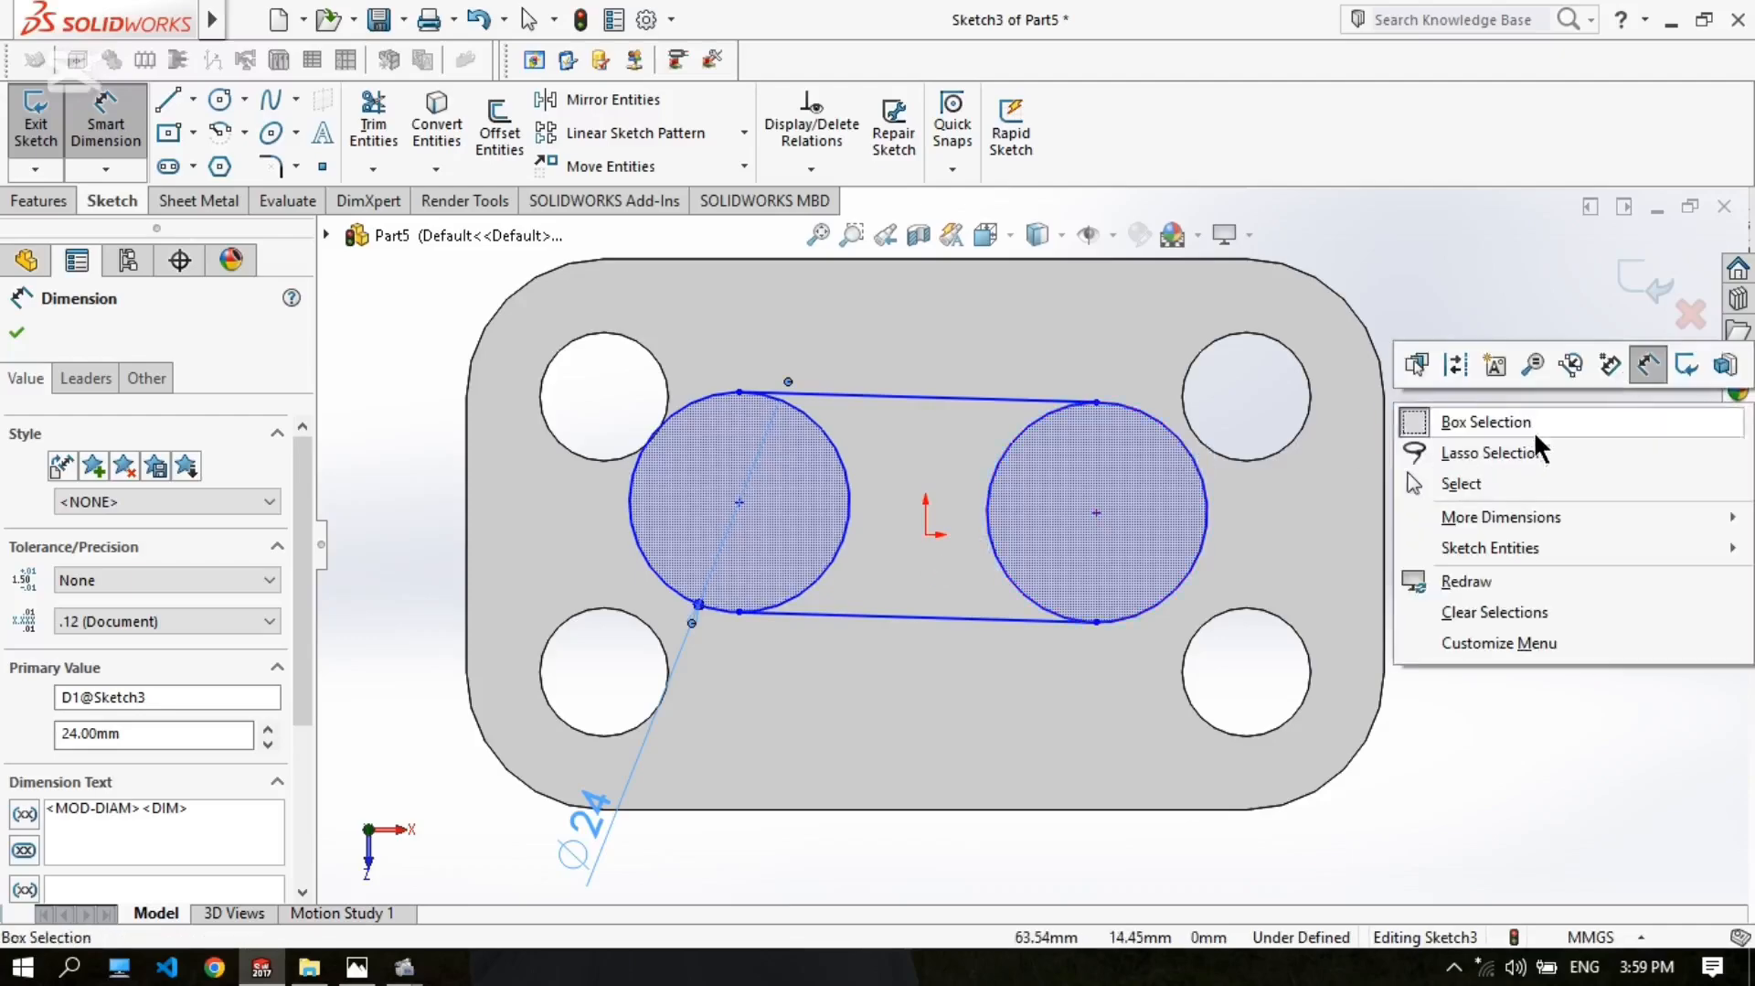
click(1521, 482)
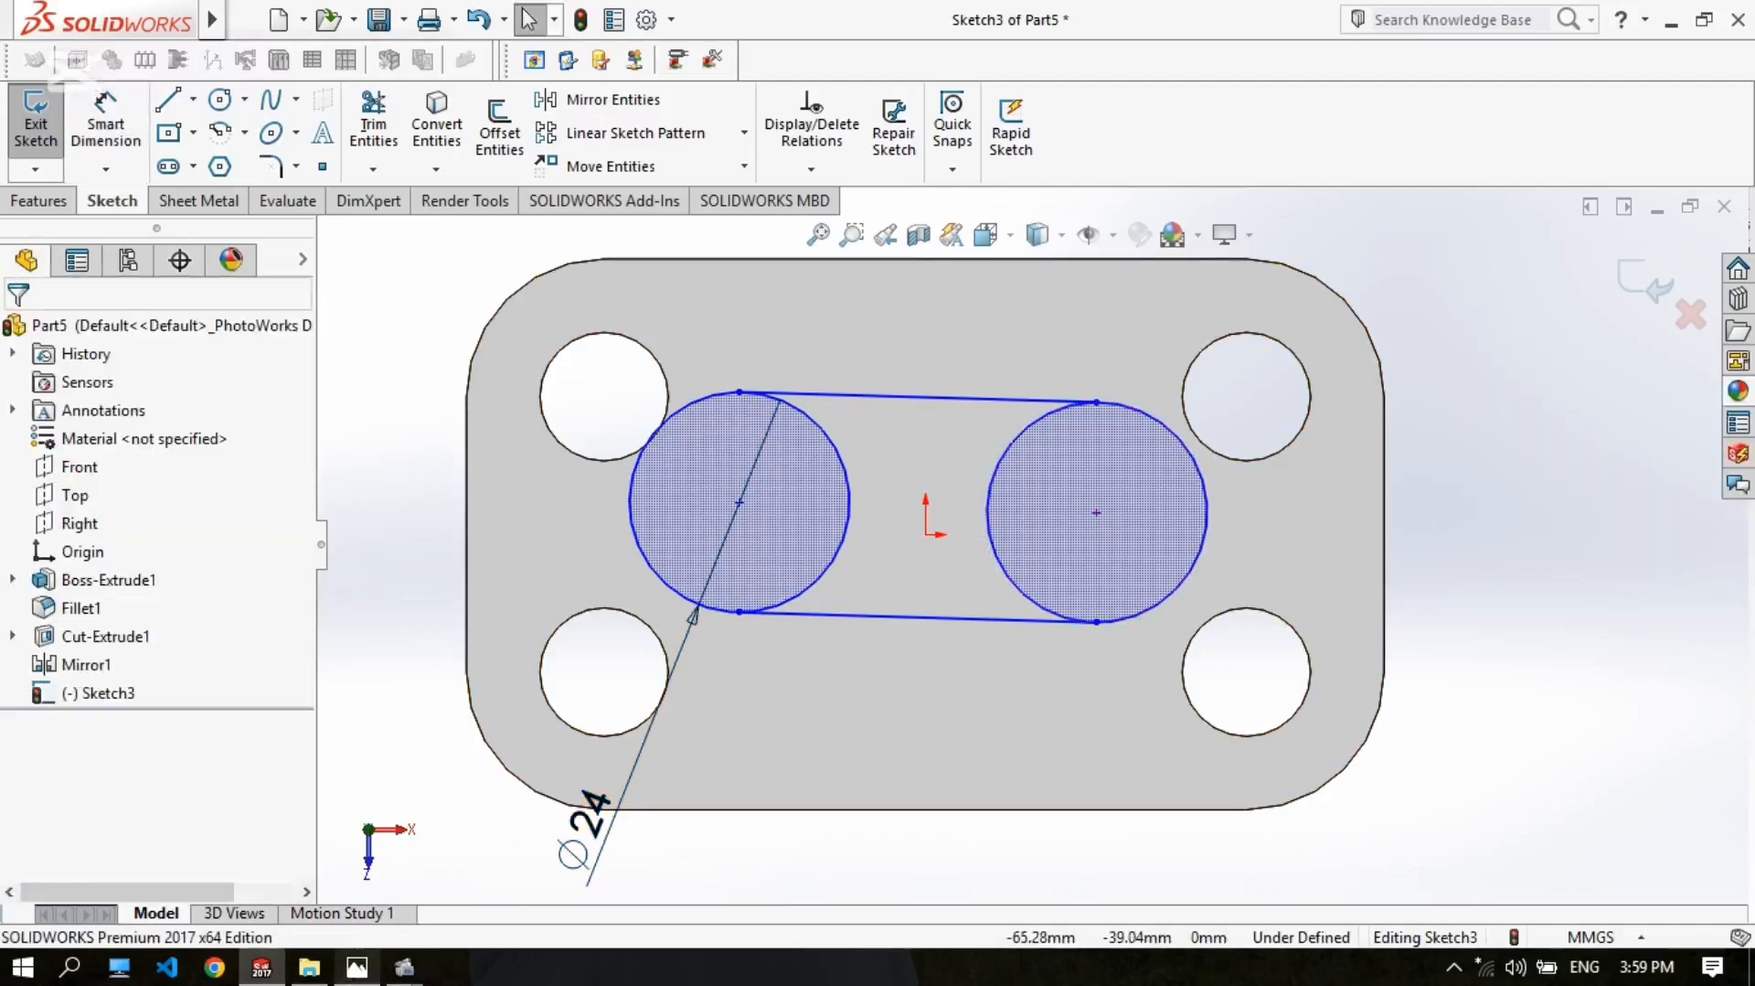
key(alt+Tab)
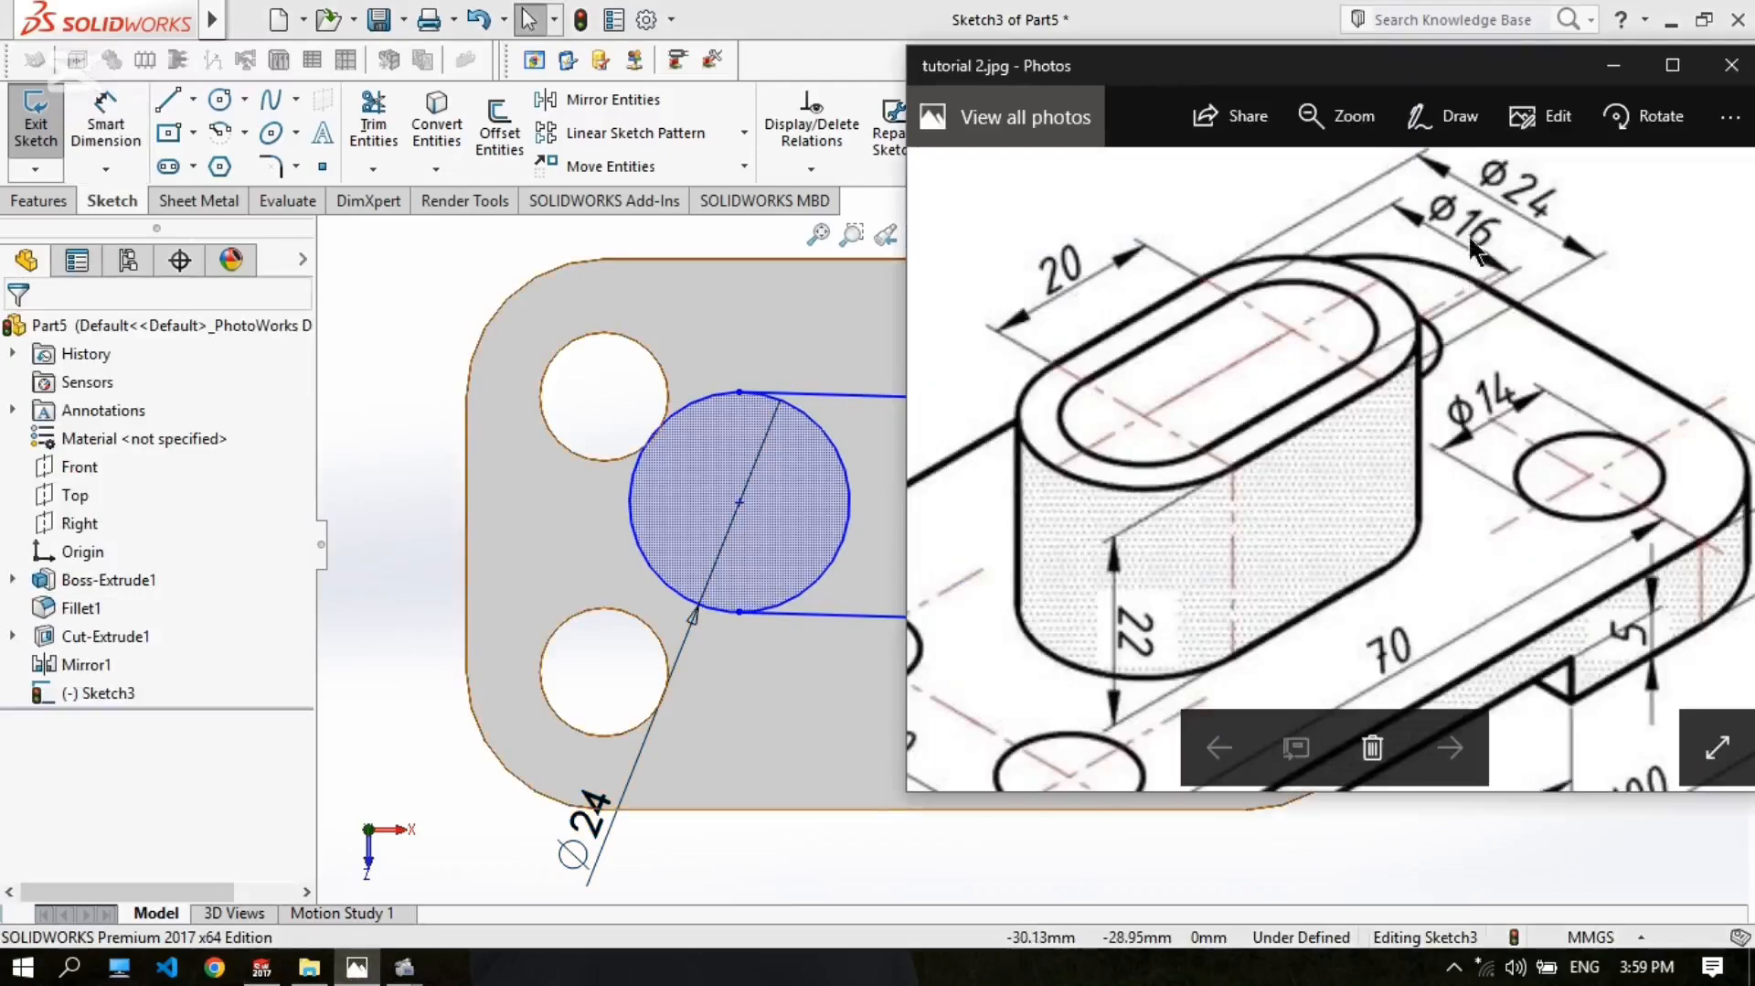
click(373, 375)
Step: Make the upper line joining the circles horizontal, and move the right circle's centre to about X 18.4, Y 2.5 mm
scroll(905, 449, up, 3)
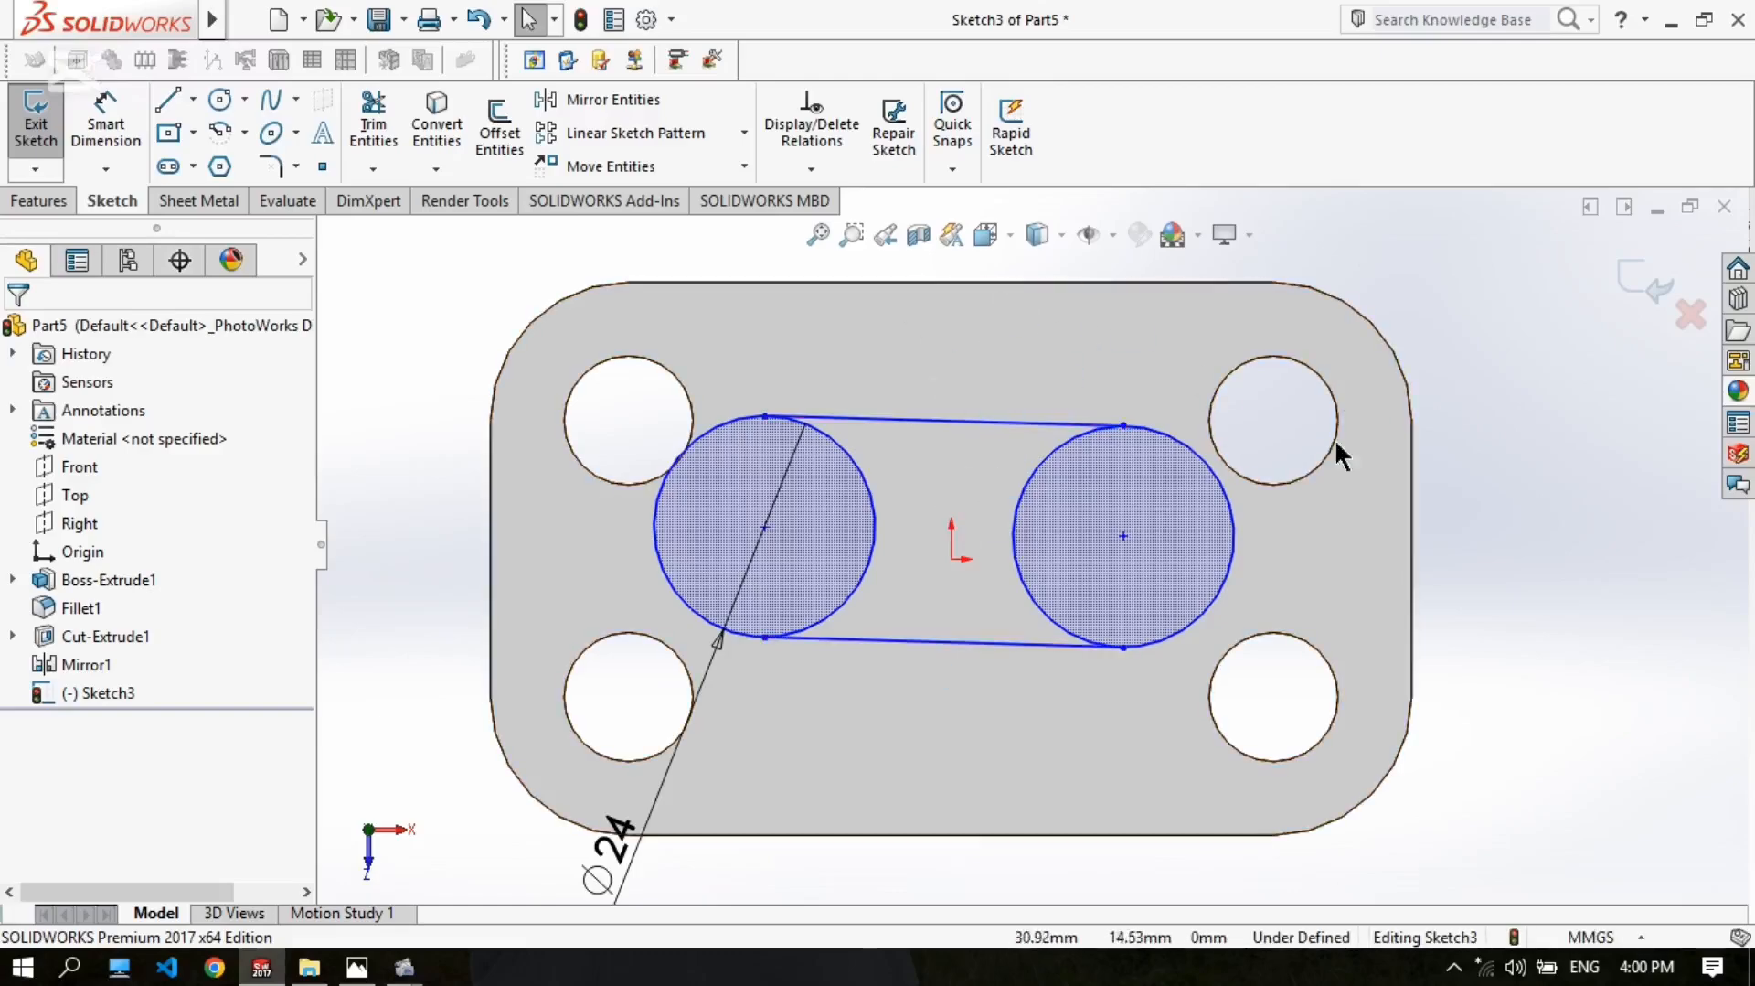
click(990, 425)
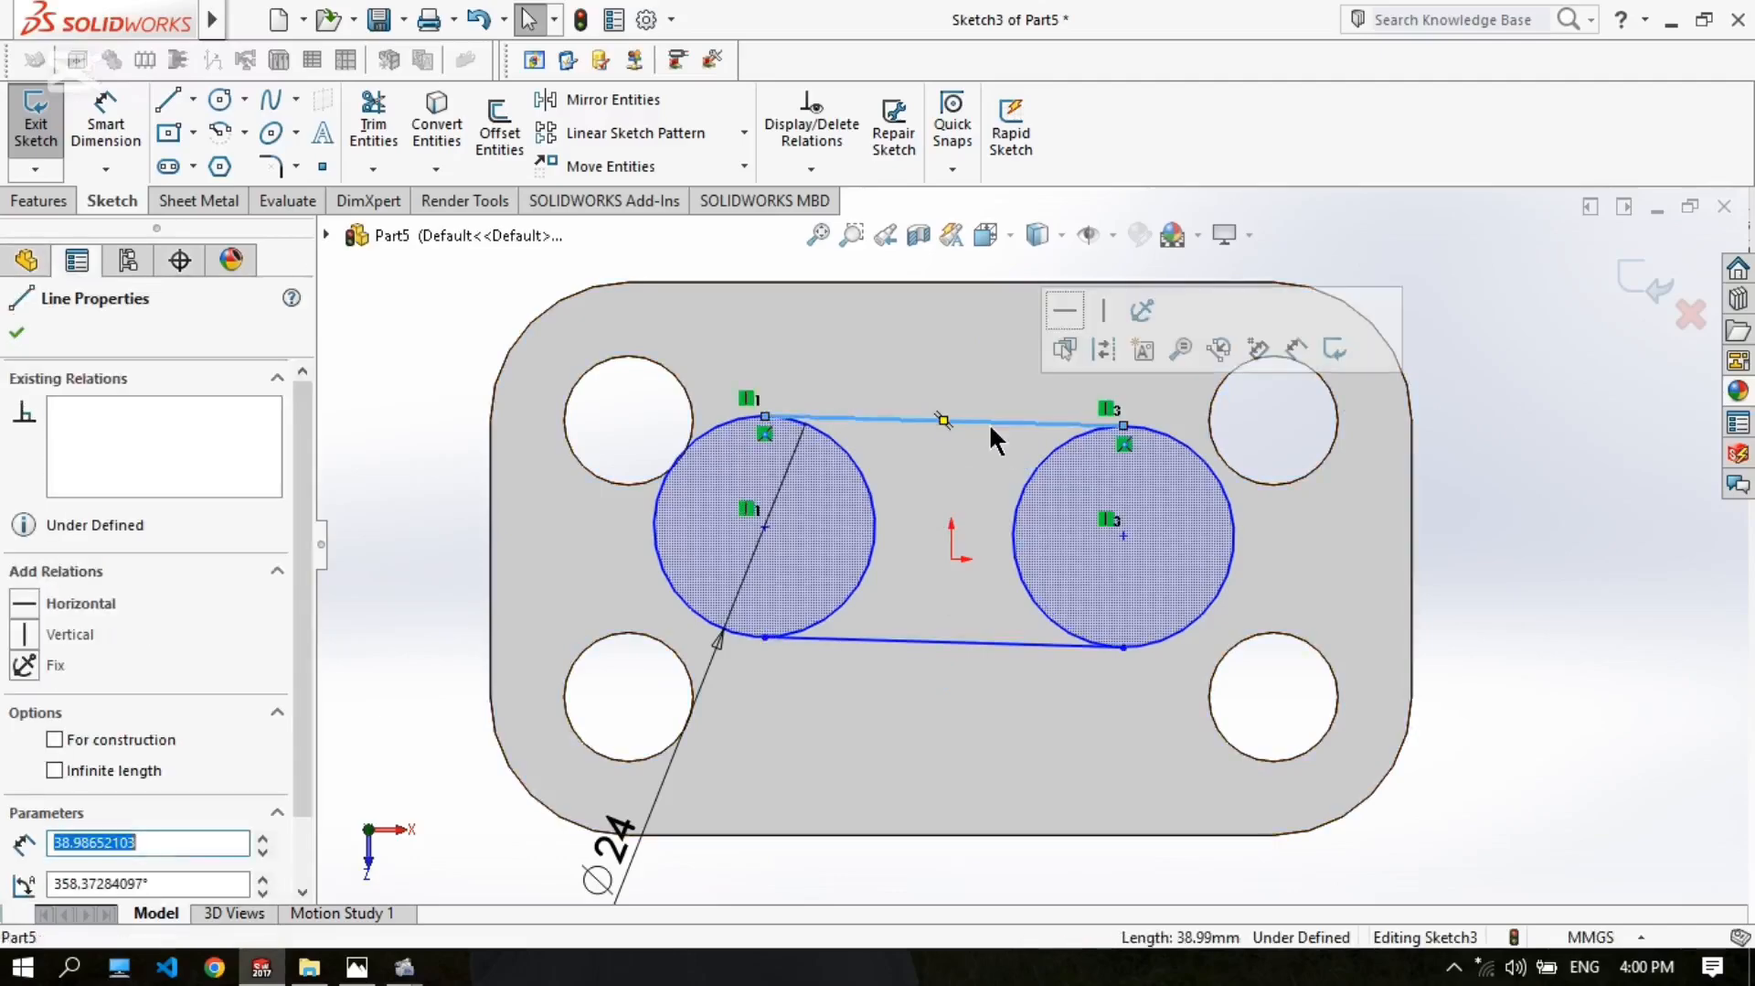
click(1070, 312)
click(1491, 373)
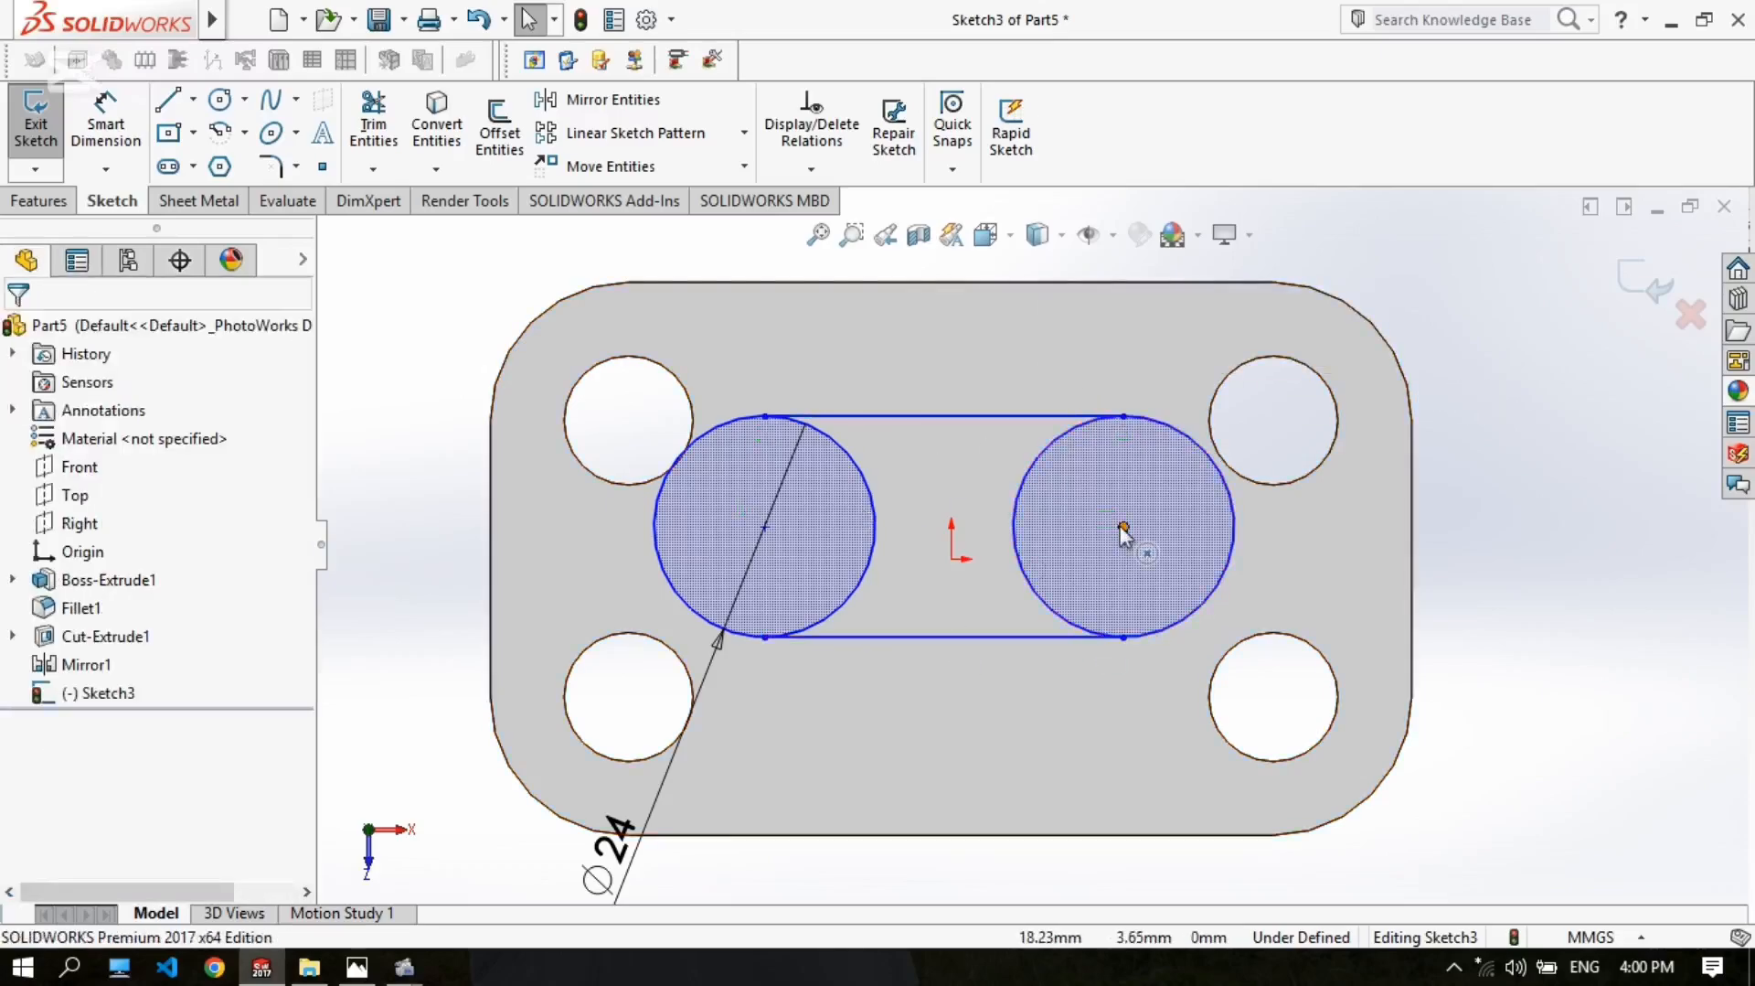
mouse_move(1124, 528)
mouse_down()
mouse_move(1367, 526)
mouse_move(1074, 549)
mouse_move(1179, 541)
mouse_move(960, 535)
mouse_move(1121, 536)
mouse_up()
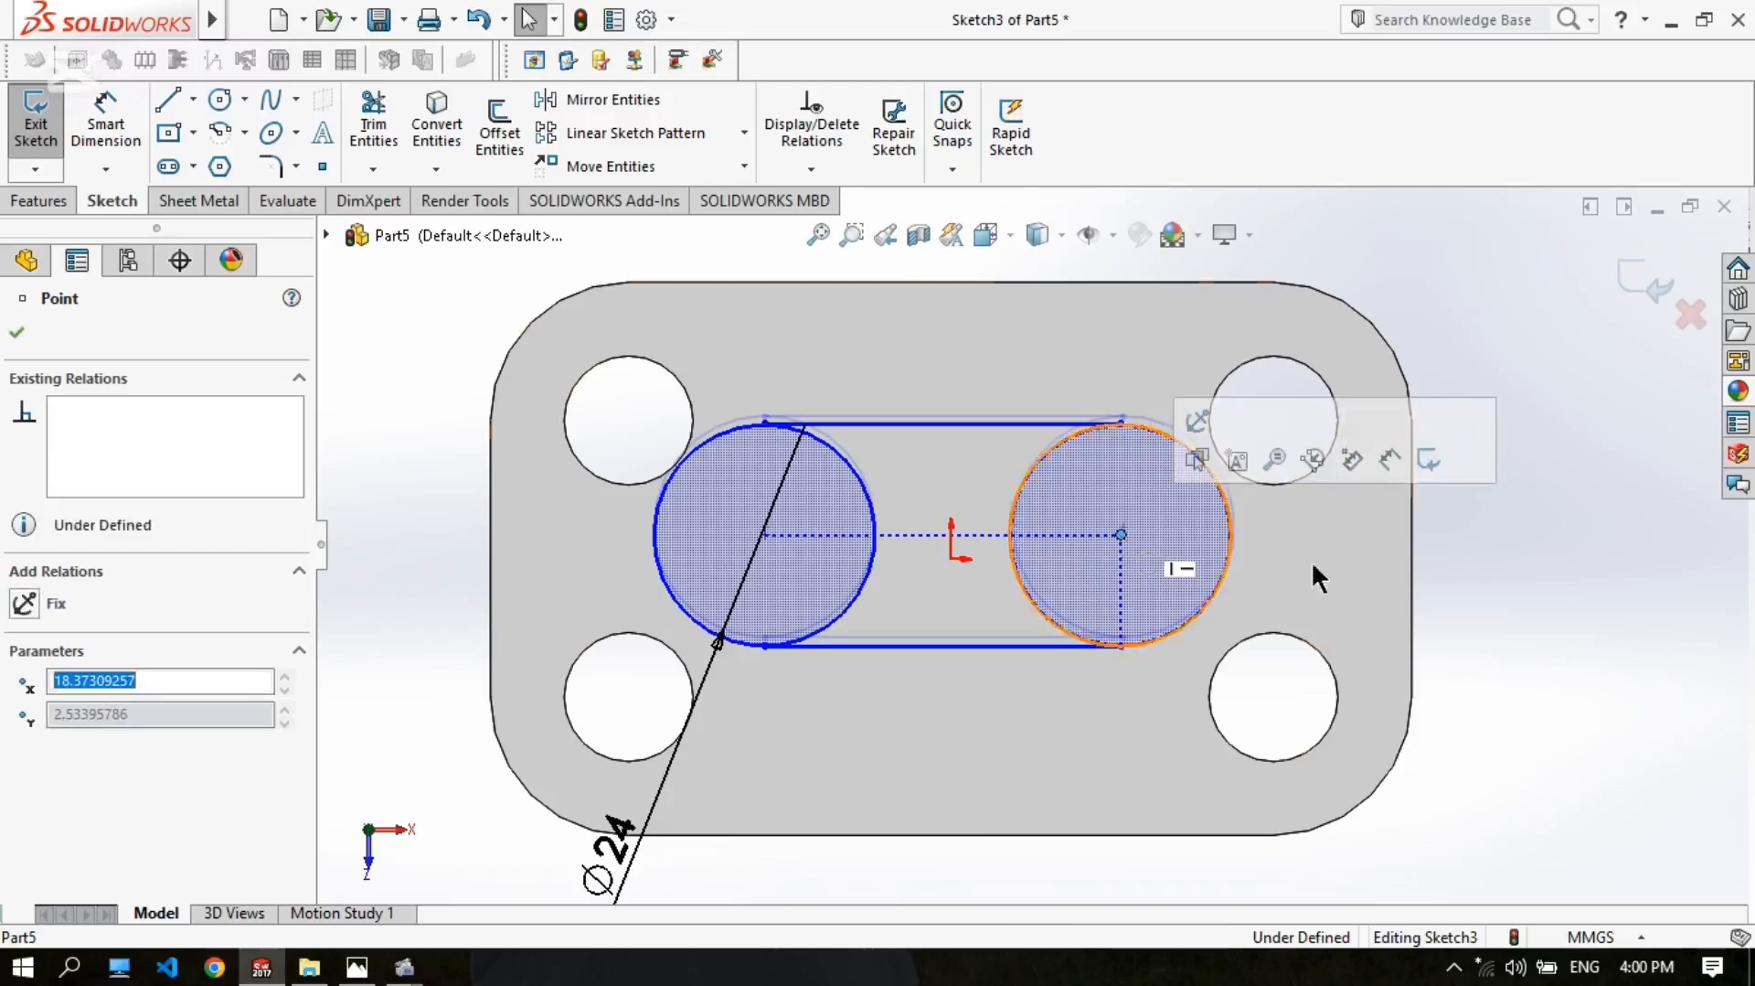
click(1434, 563)
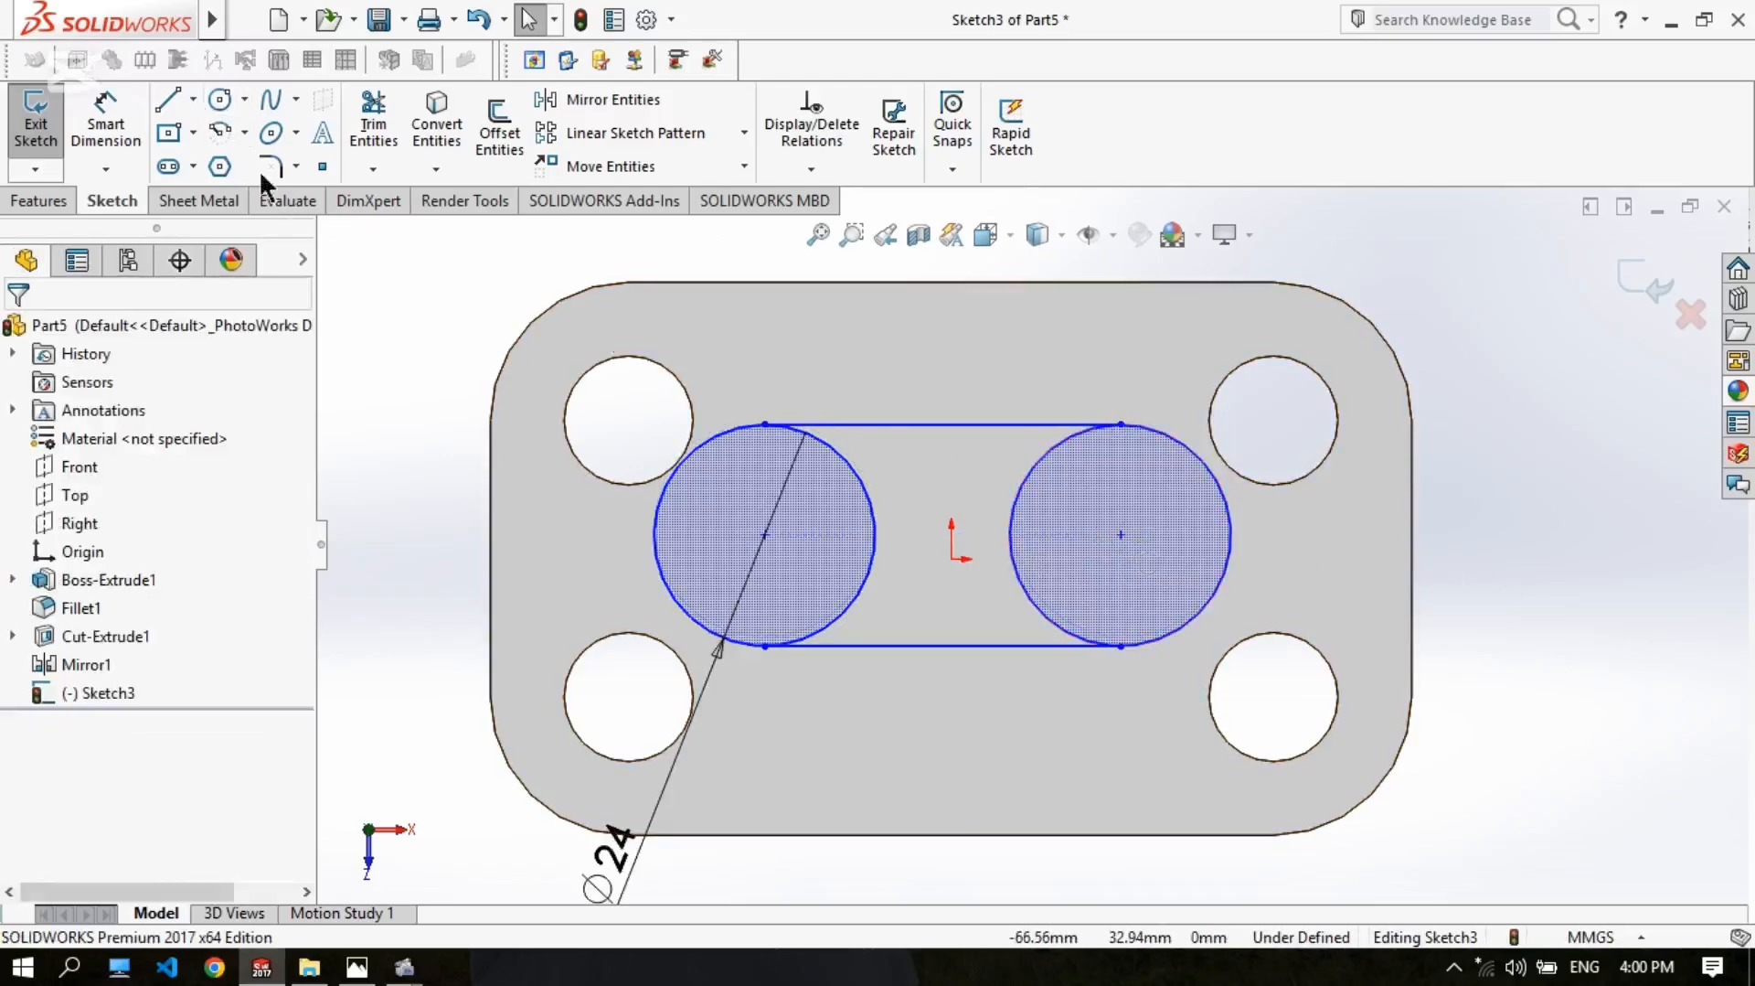
Step: Draw a vertical centerline from the upper line's midpoint to the origin, and move the right circle's centre to about X 18.1, Y 4.8 mm
click(193, 100)
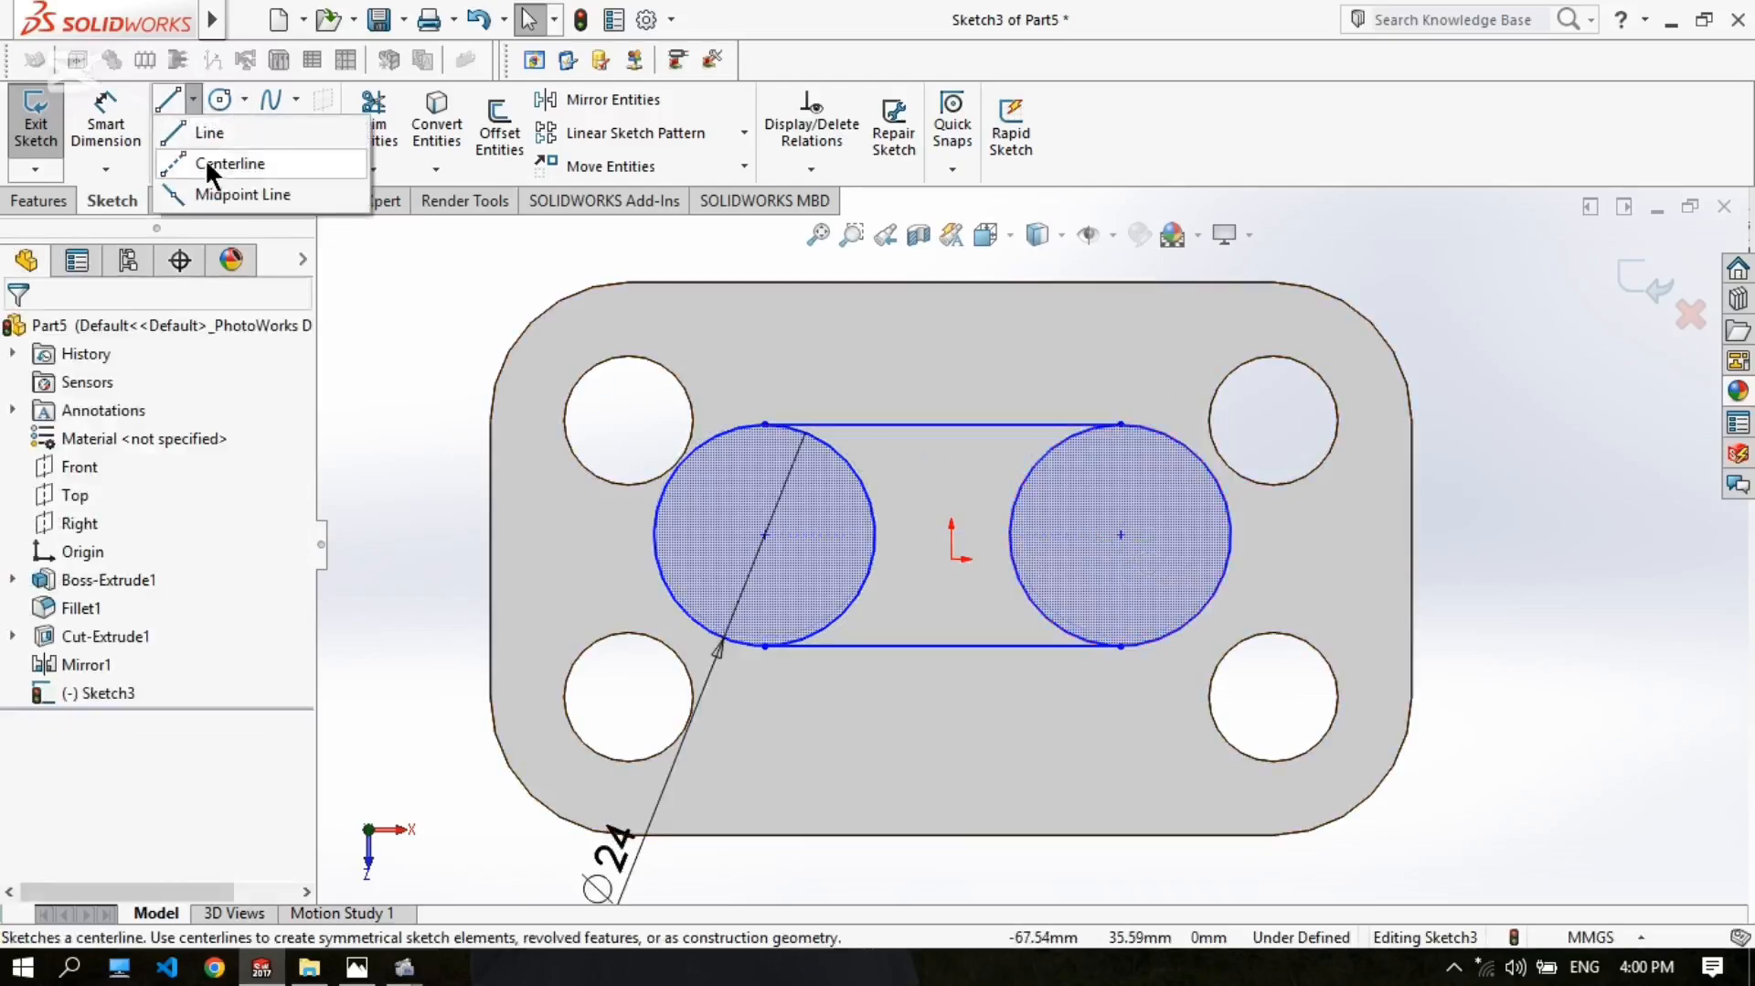
click(204, 159)
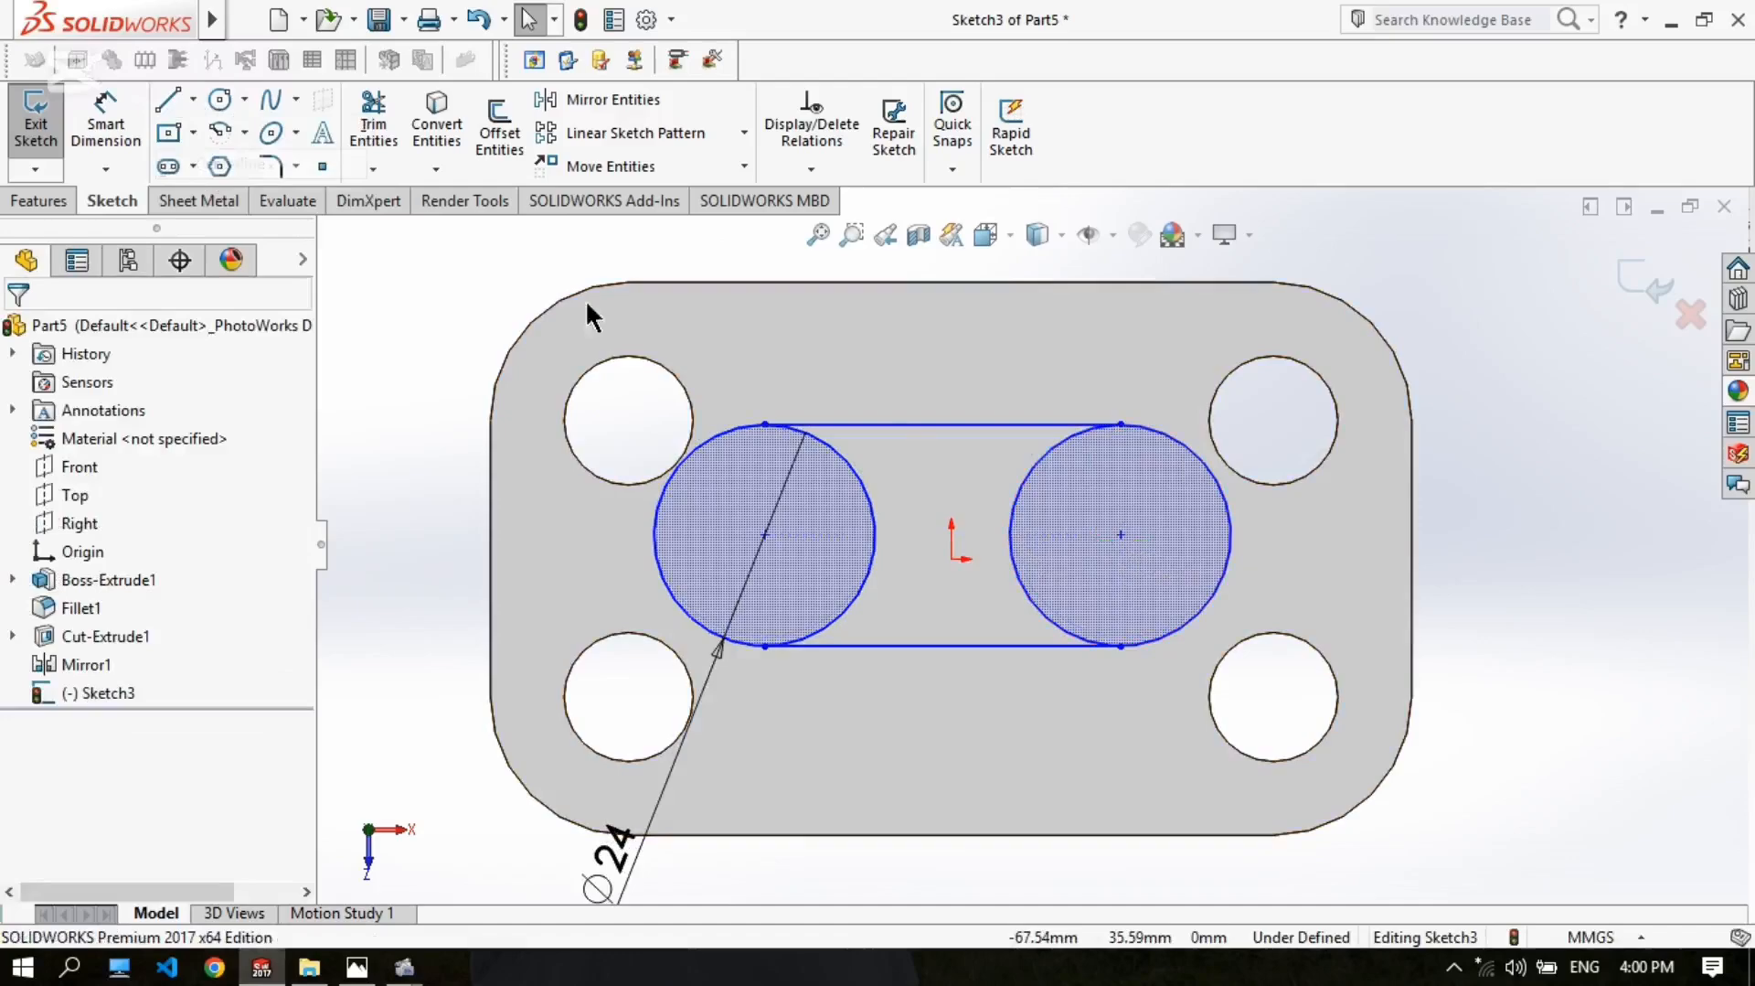
click(941, 424)
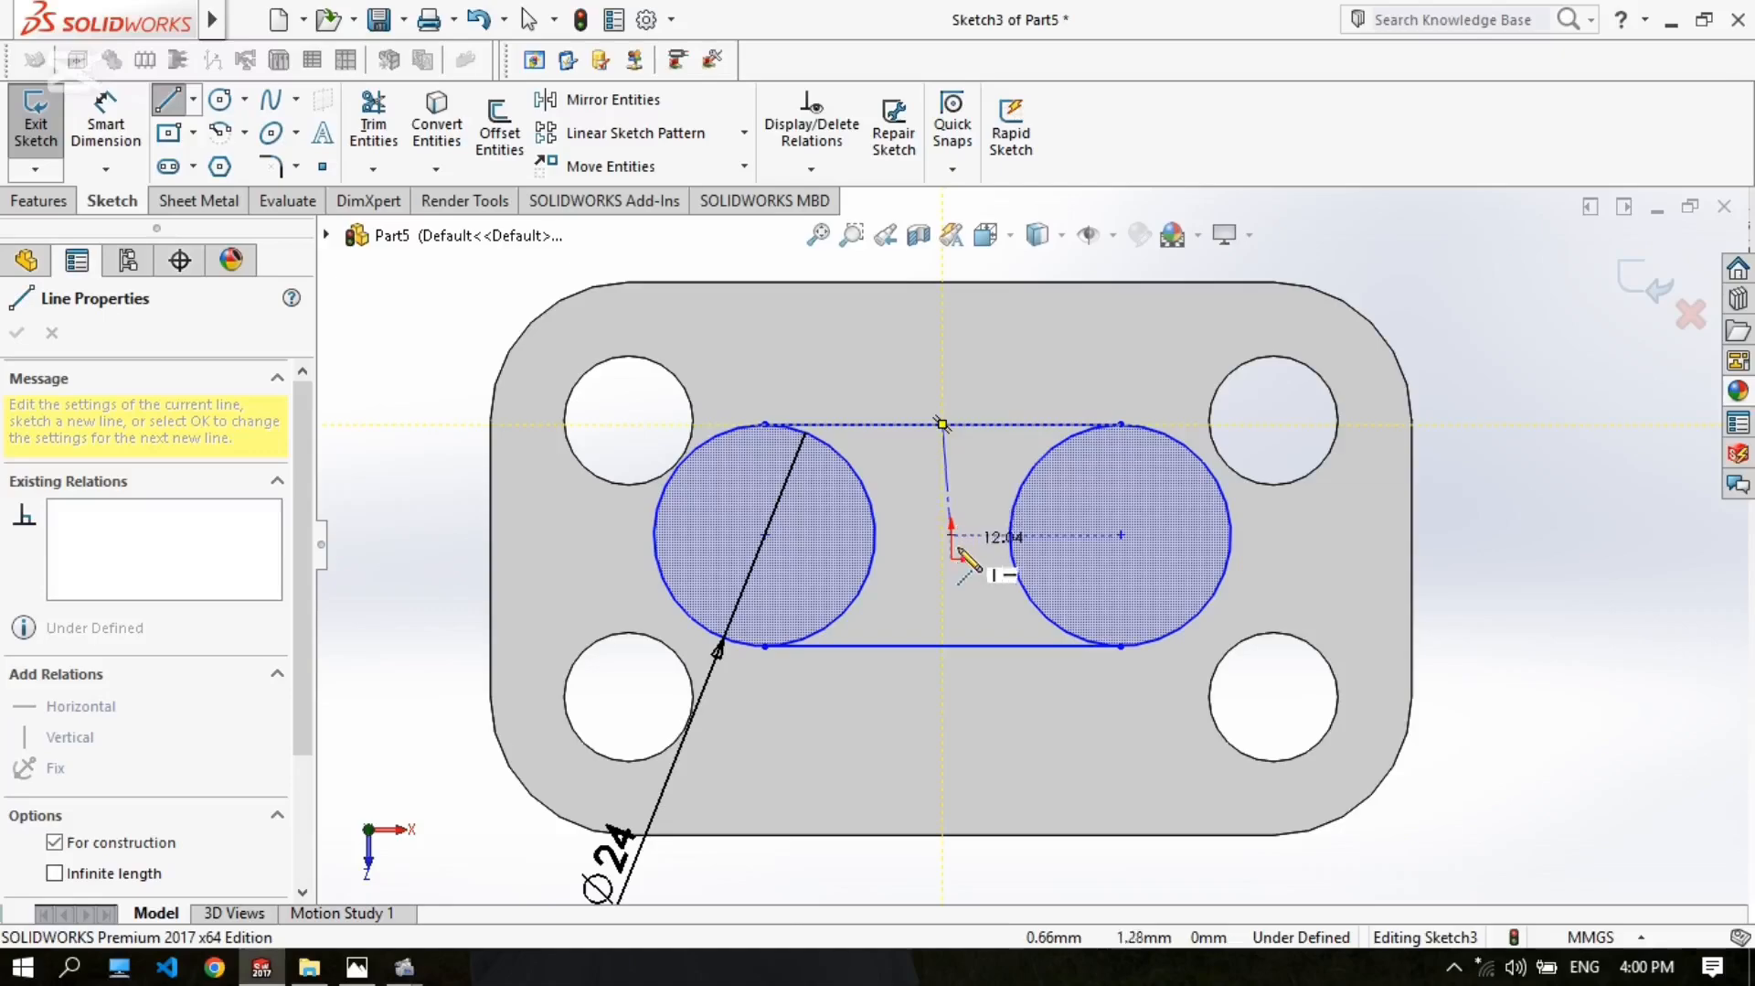
click(951, 558)
right_click(950, 557)
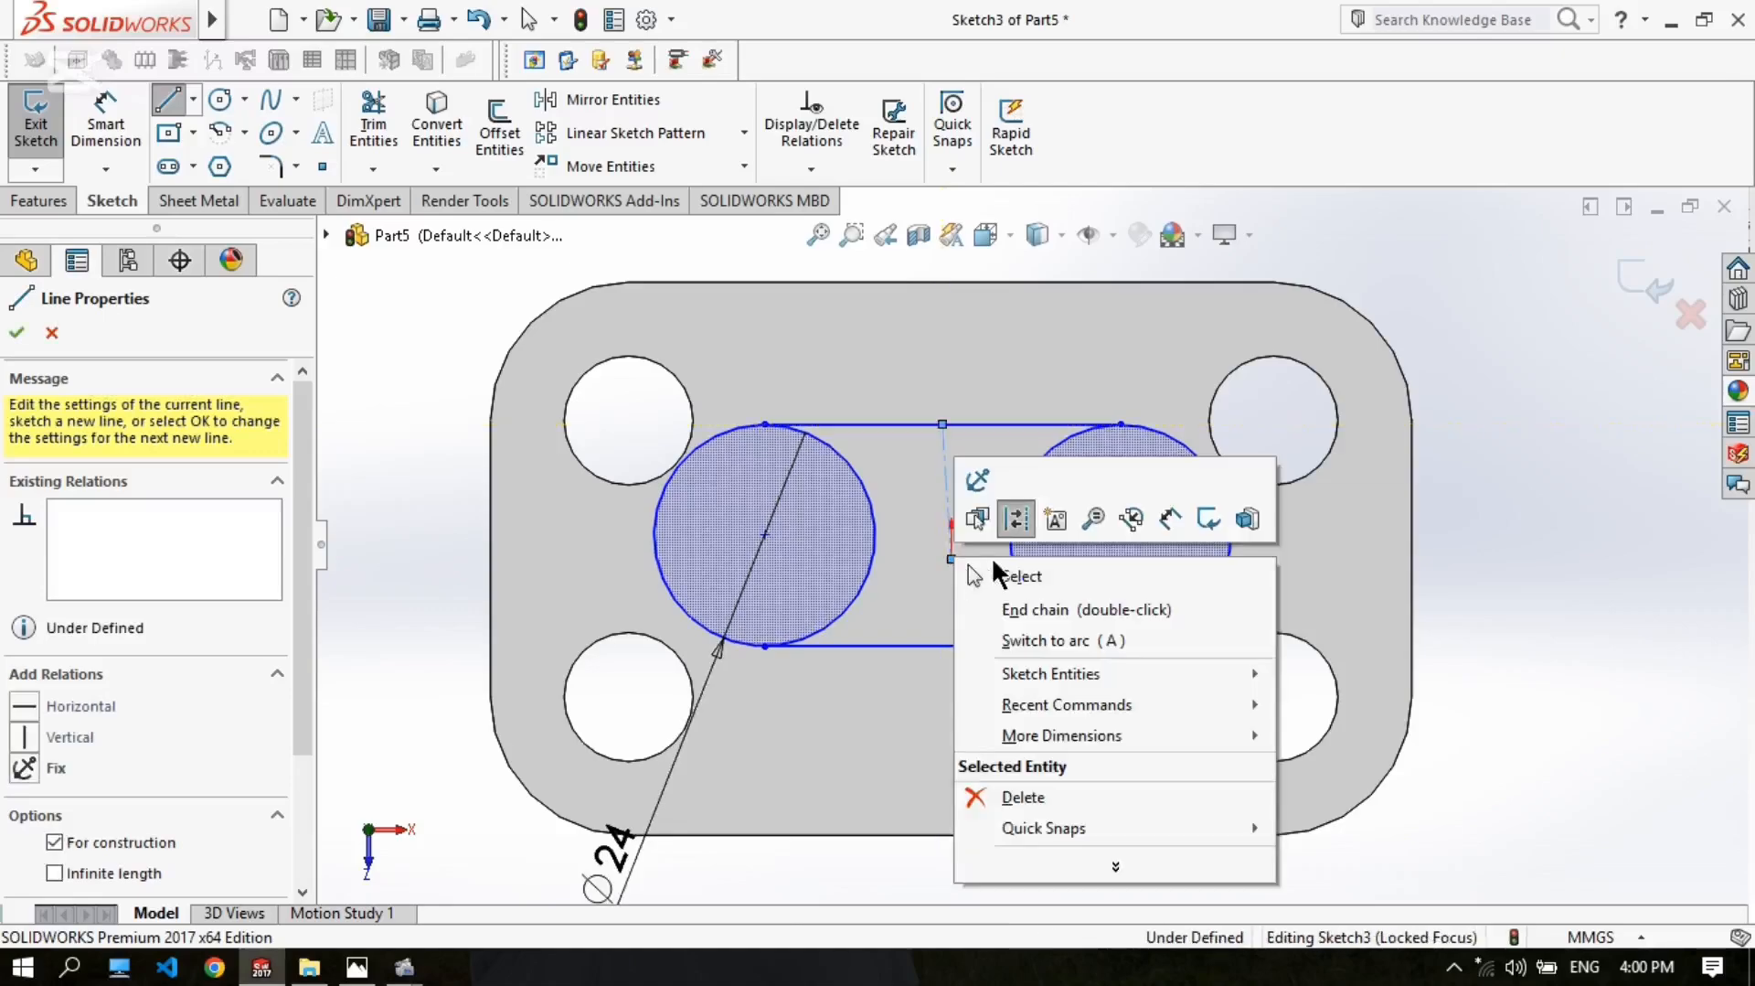
click(1008, 575)
click(948, 488)
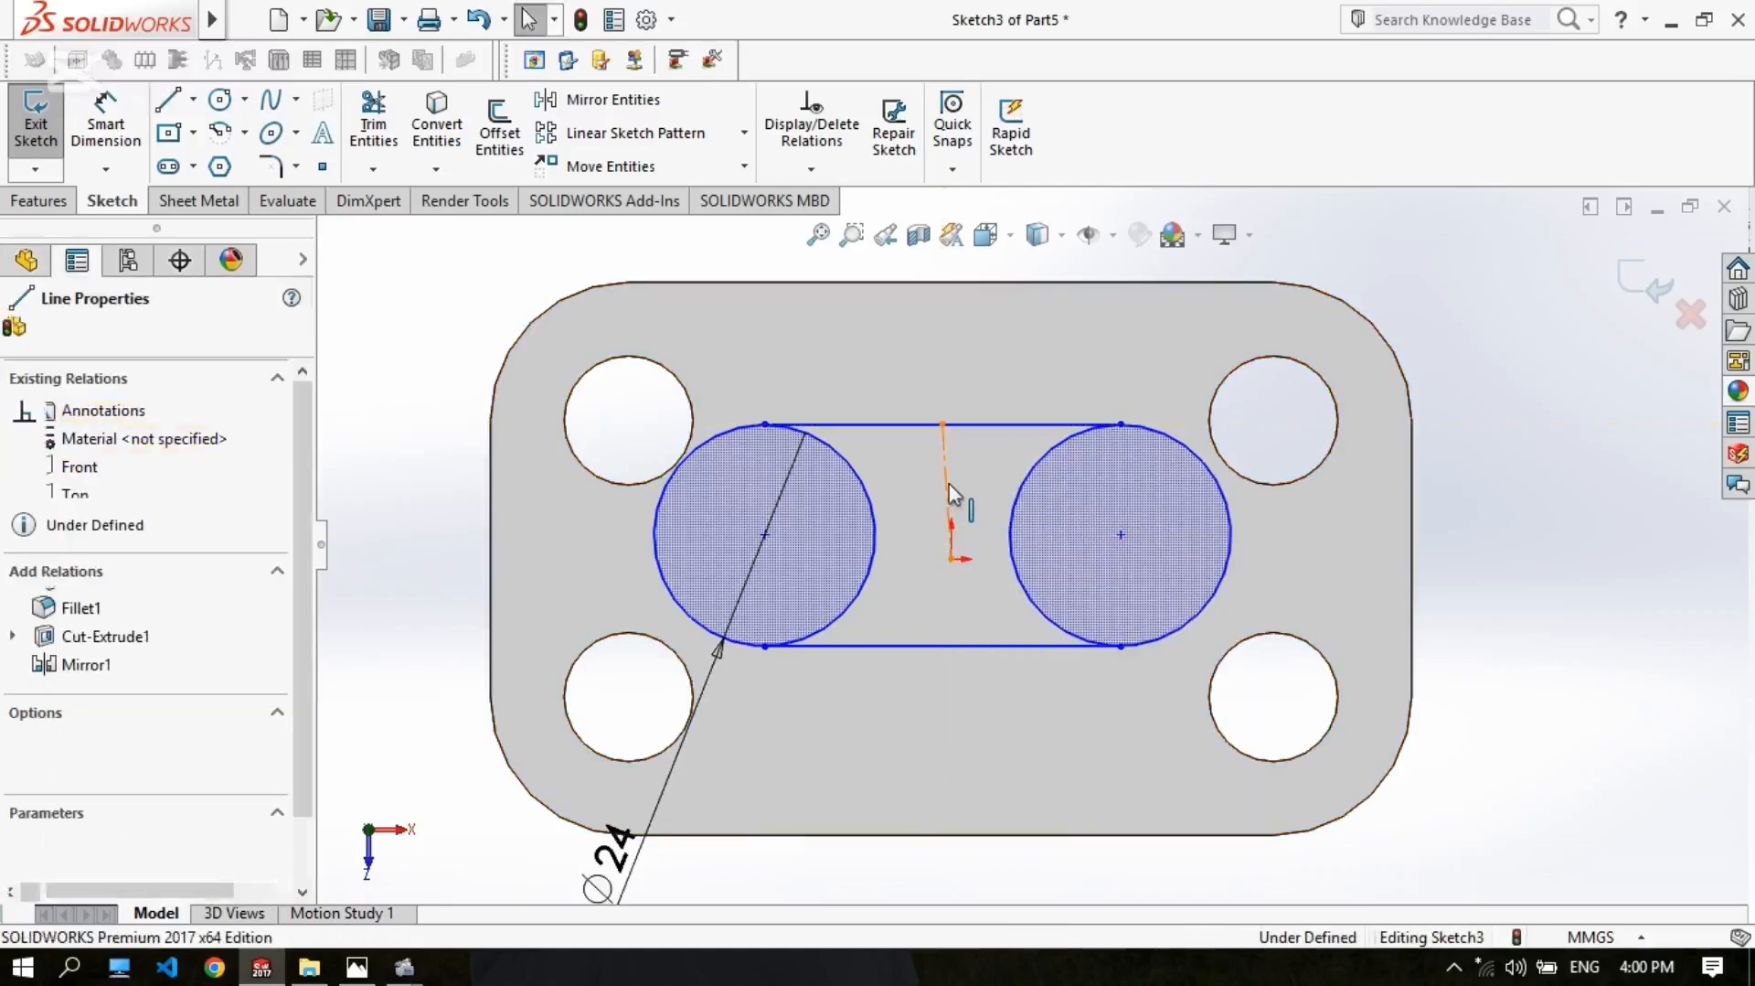
click(1062, 363)
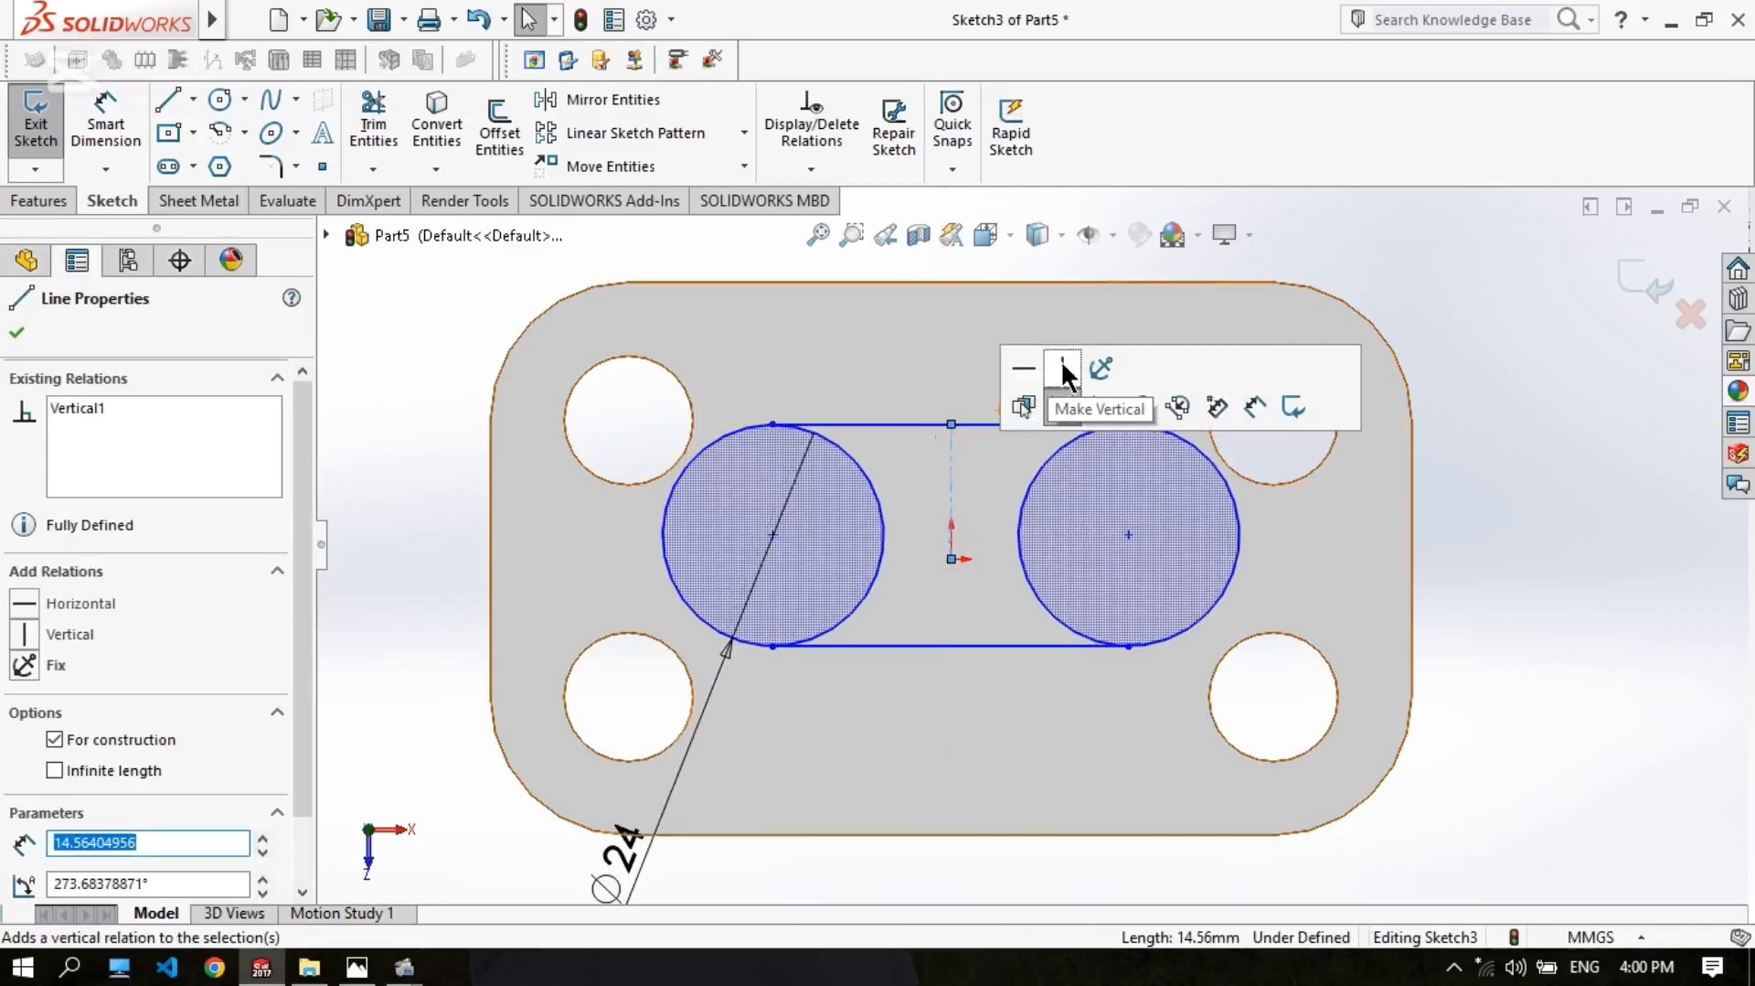
click(1484, 370)
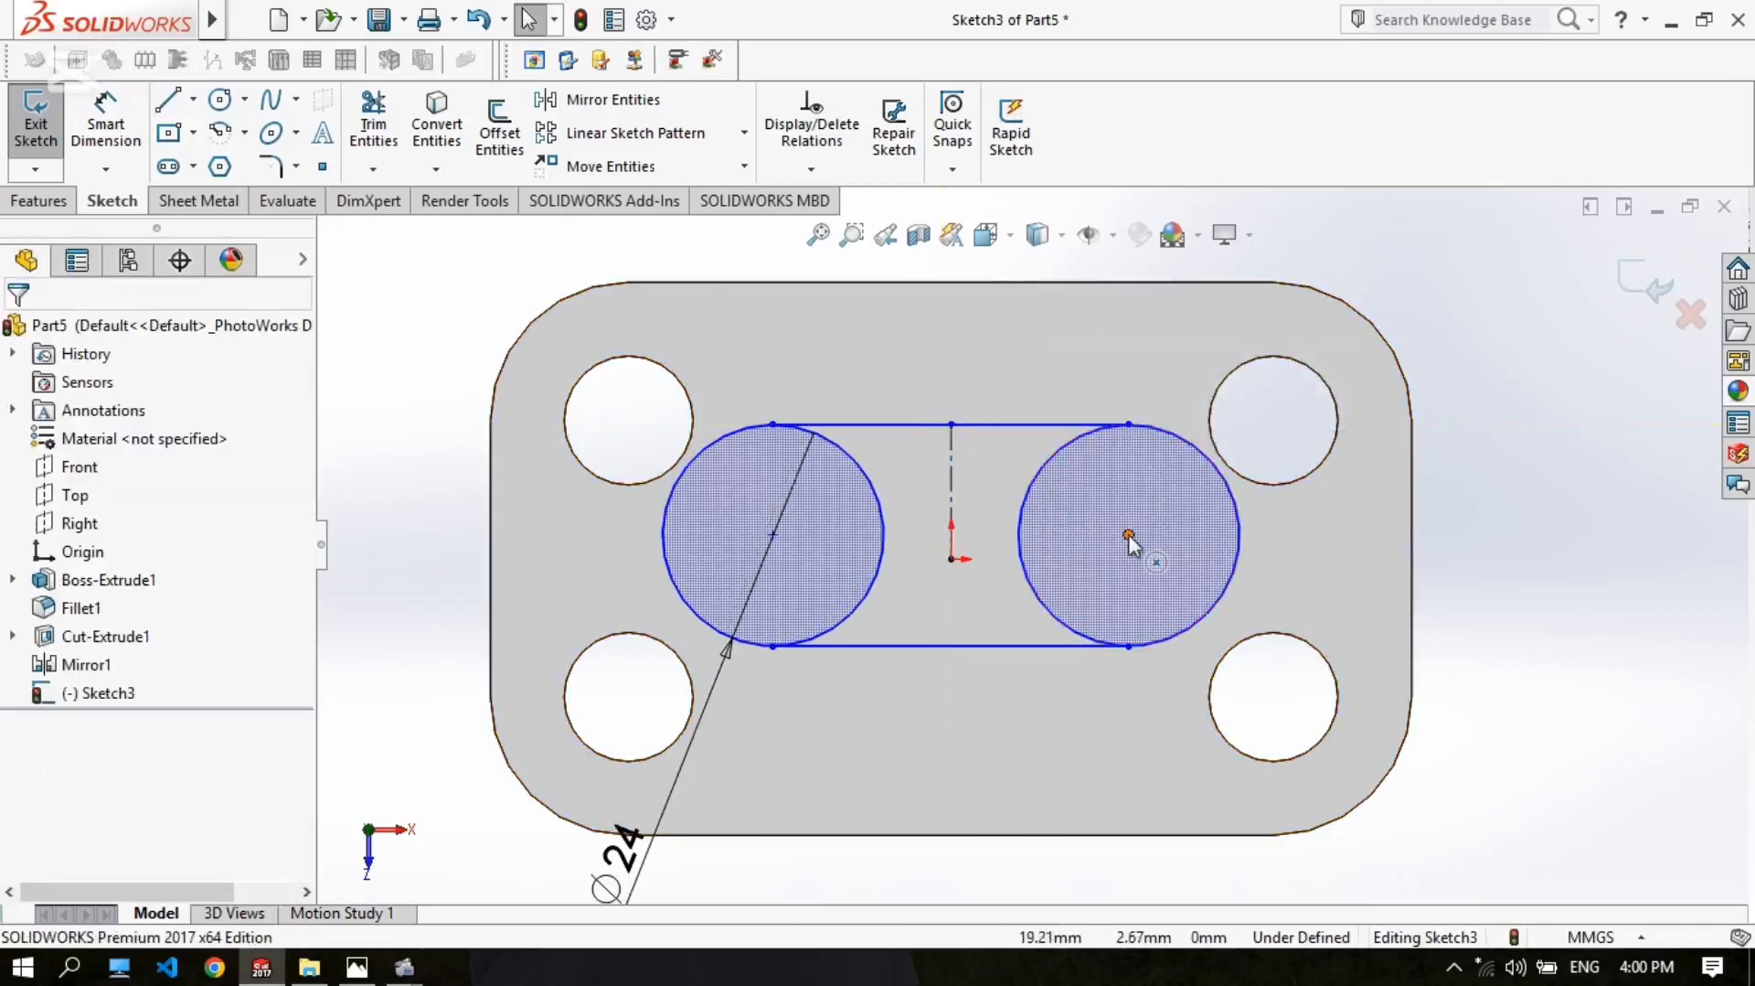
mouse_move(1129, 535)
mouse_down()
mouse_move(1051, 528)
mouse_move(1099, 523)
mouse_move(1110, 441)
mouse_move(1136, 549)
mouse_move(1117, 514)
mouse_up()
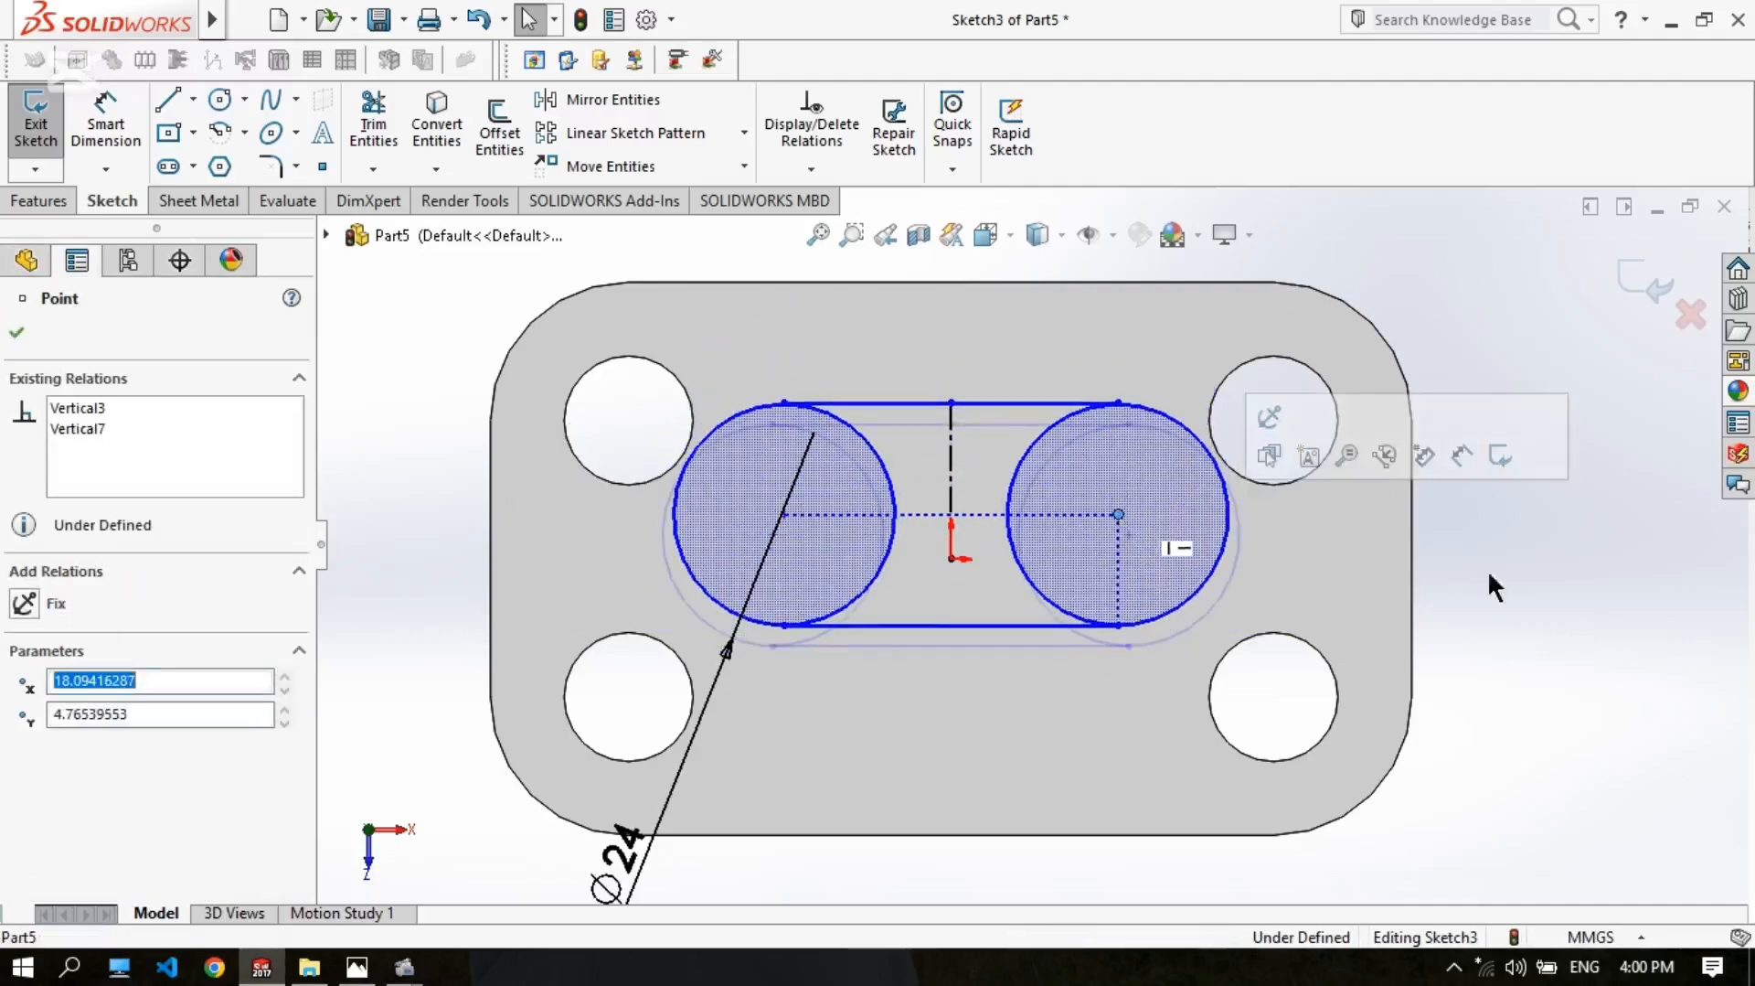
click(1489, 570)
Step: Dimension the vertical distance between the right circle's centre and the origin as 0 mm
scroll(1183, 639, down, 1)
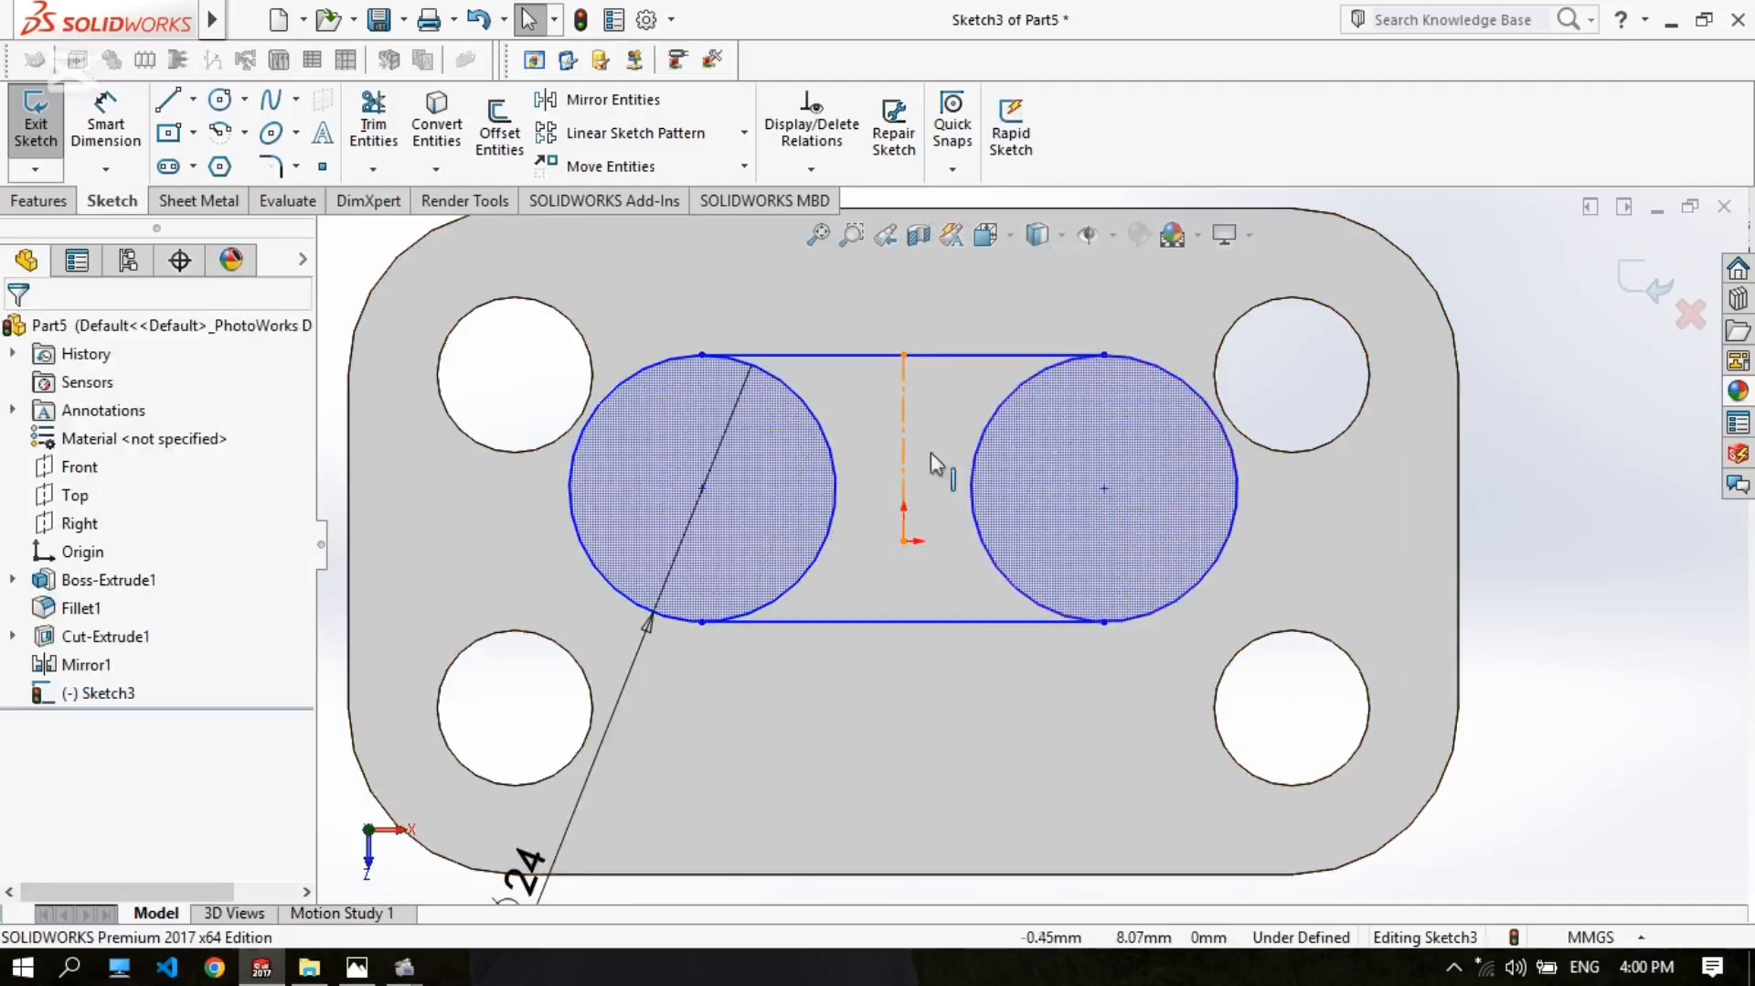
click(111, 135)
click(1105, 489)
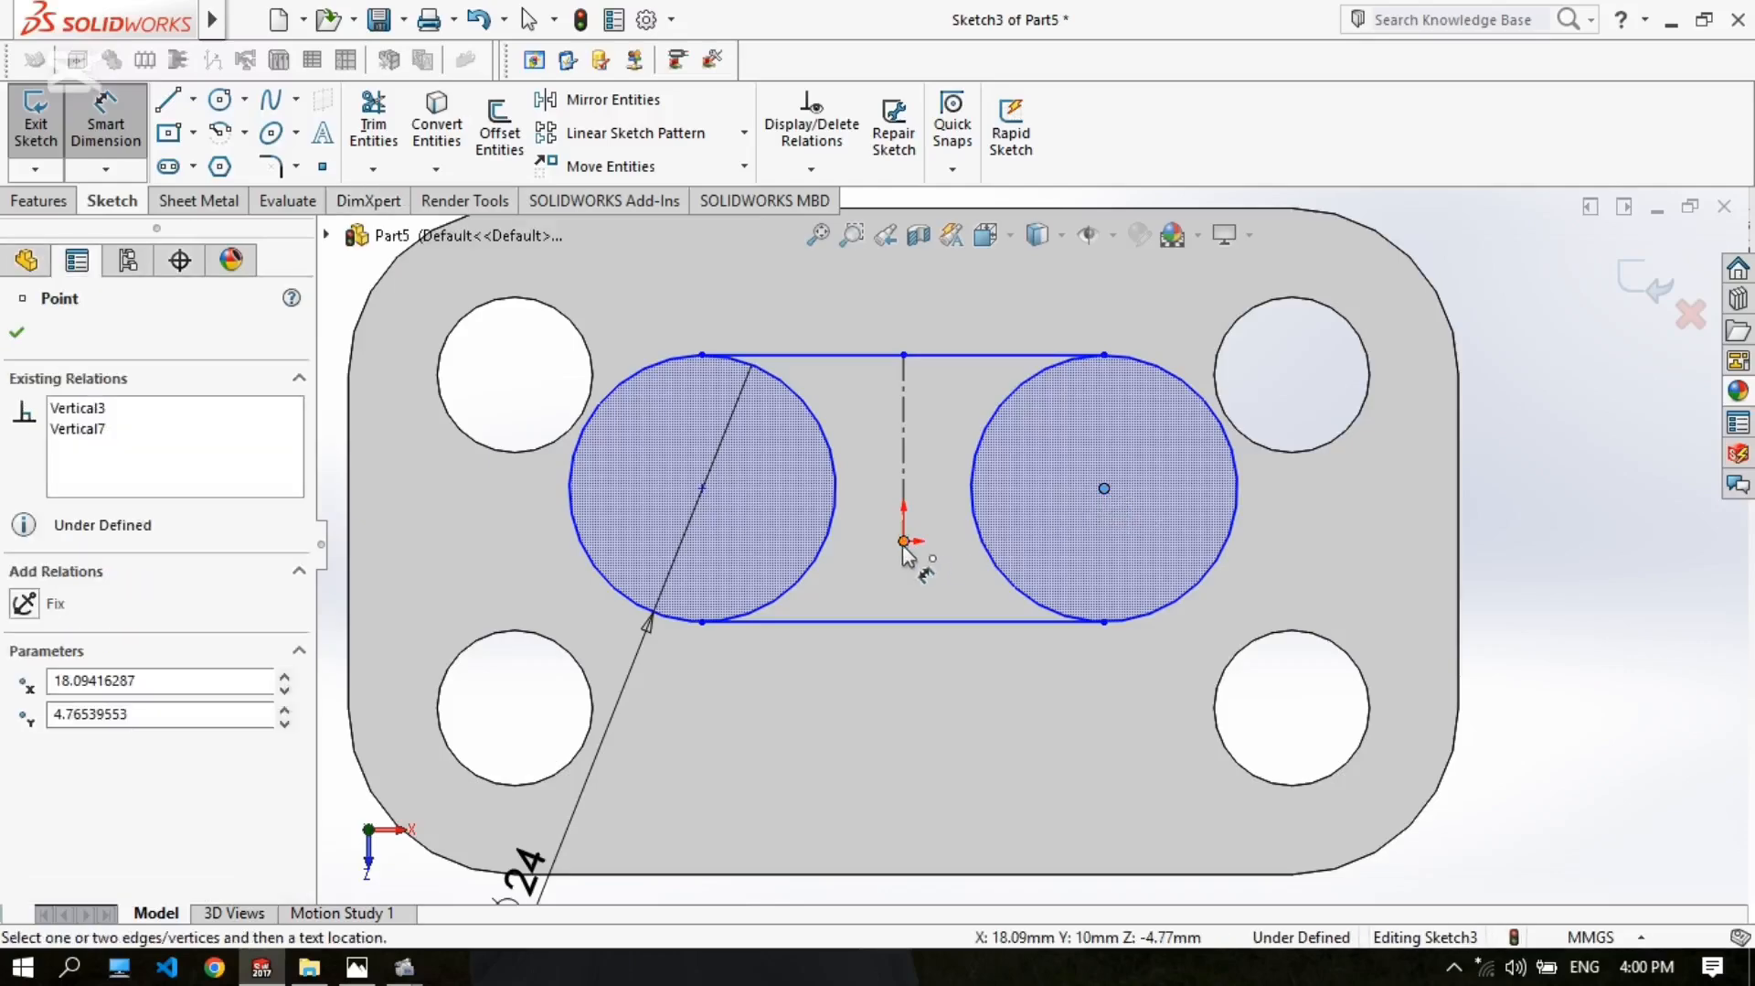
click(904, 541)
click(1557, 544)
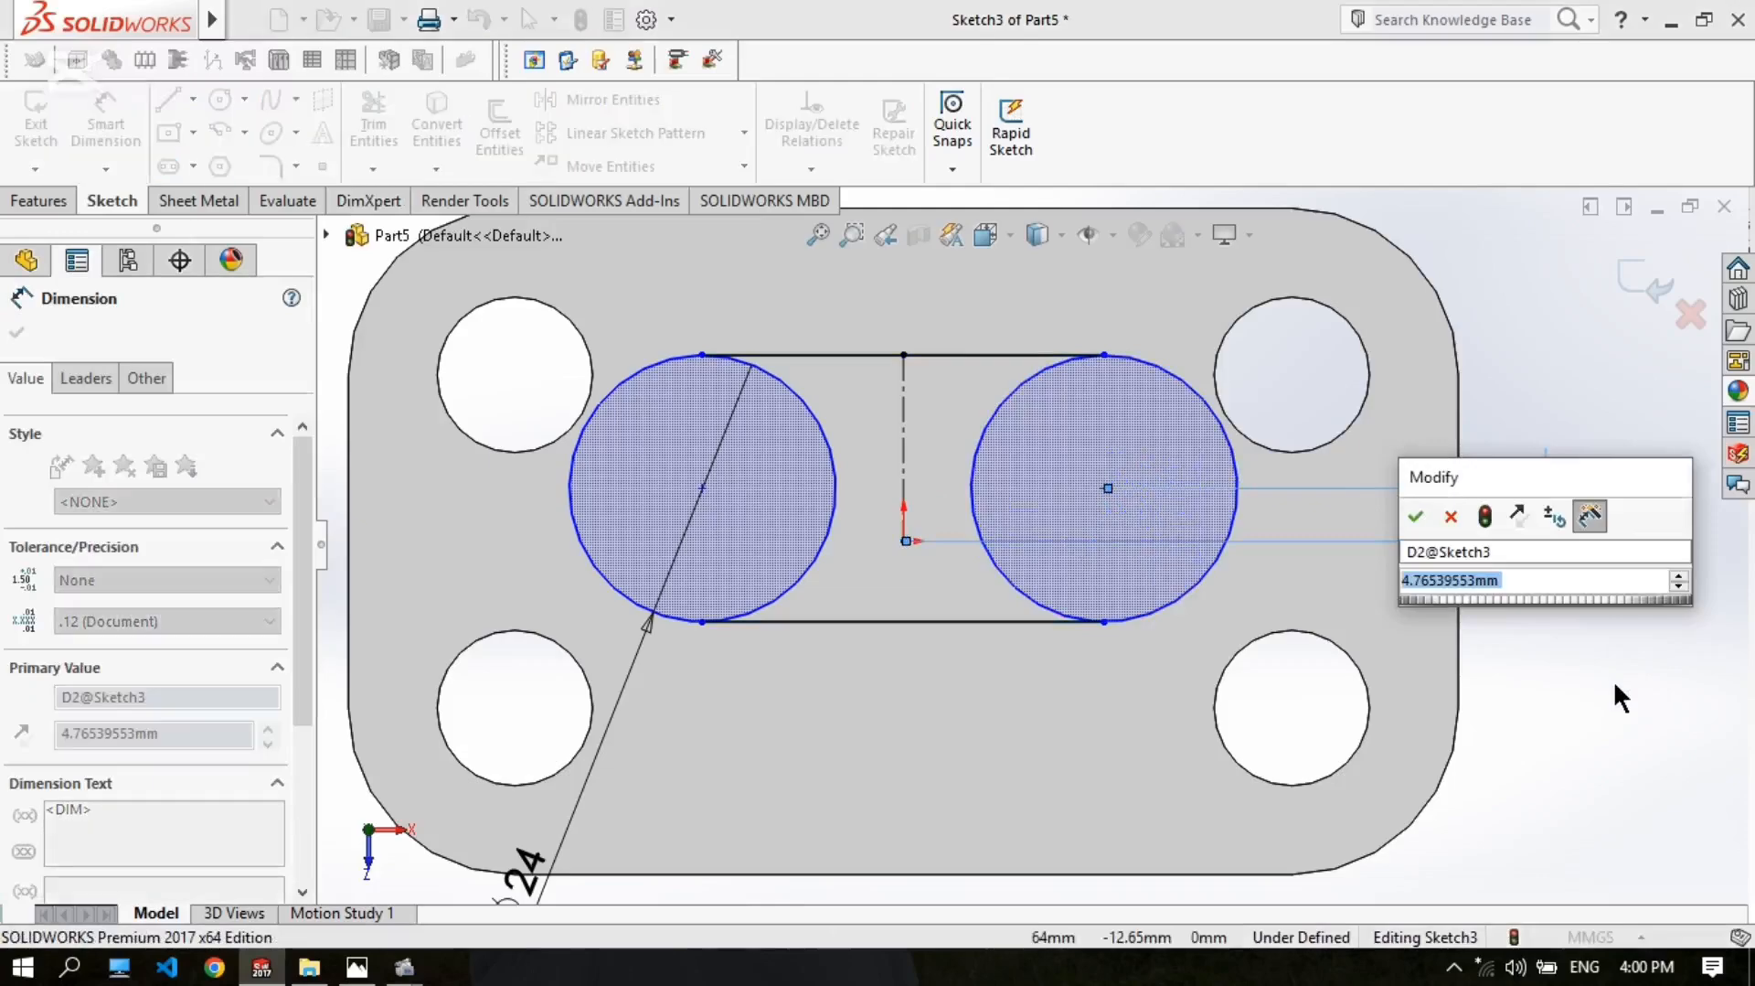
text(0)
key(Return)
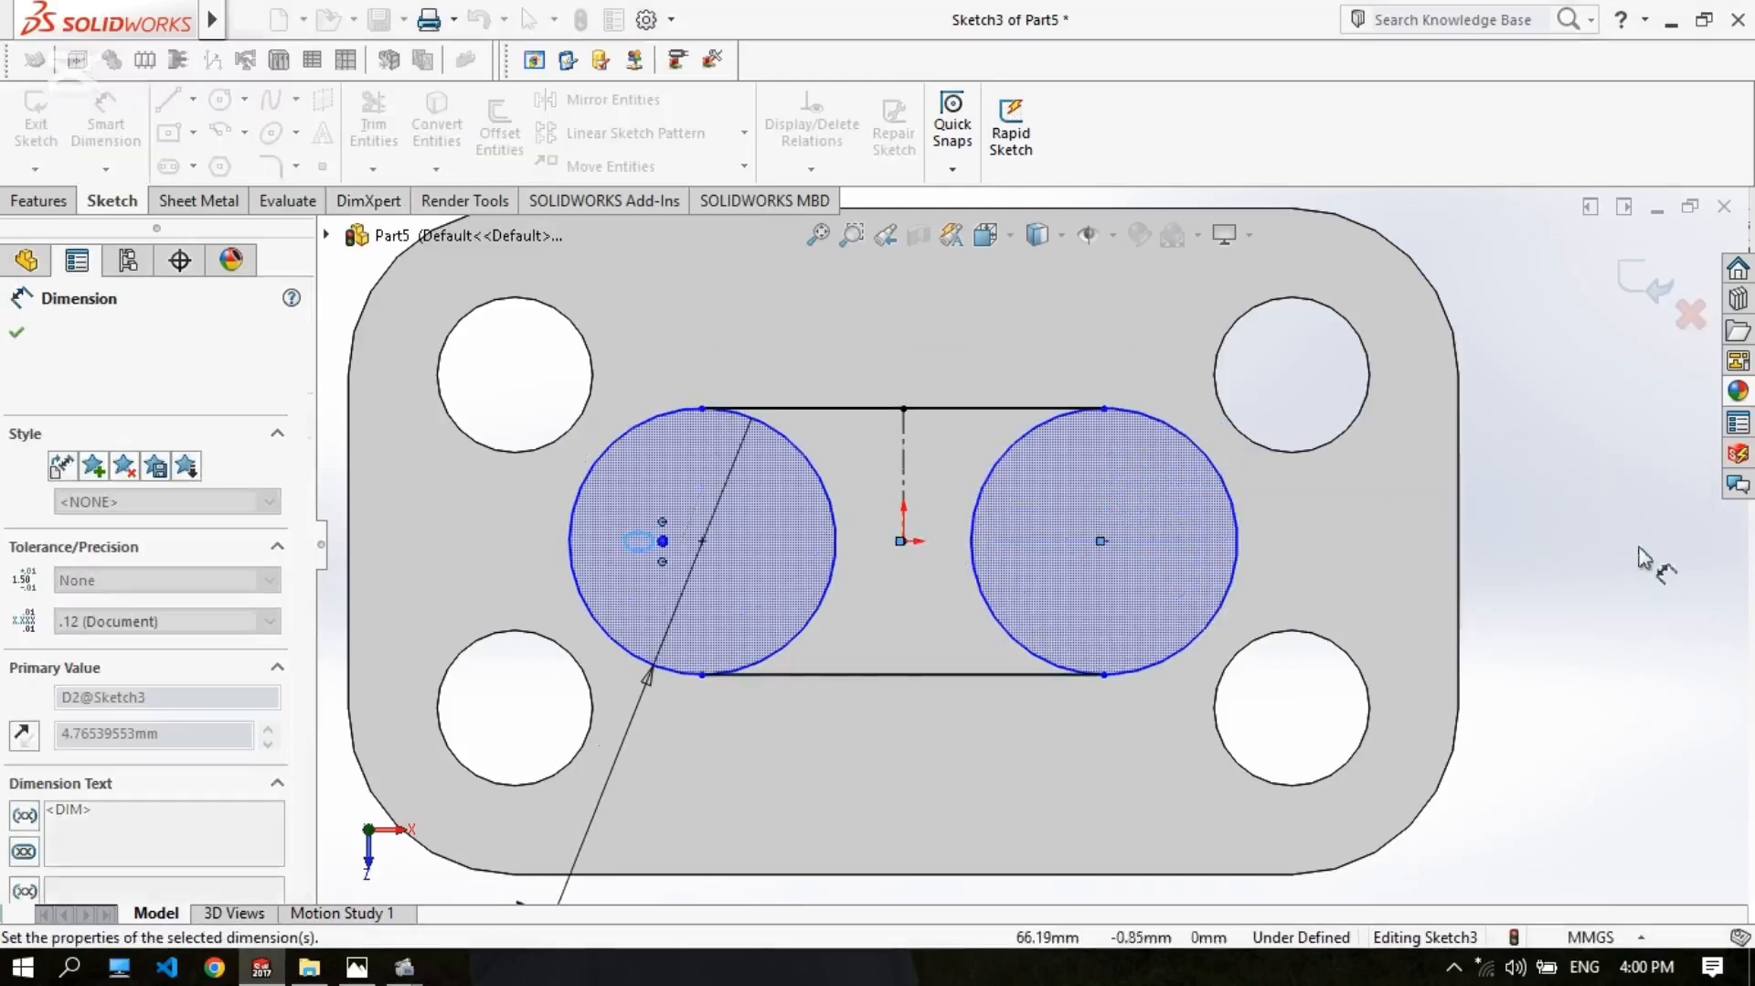
right_click(1555, 437)
click(1567, 502)
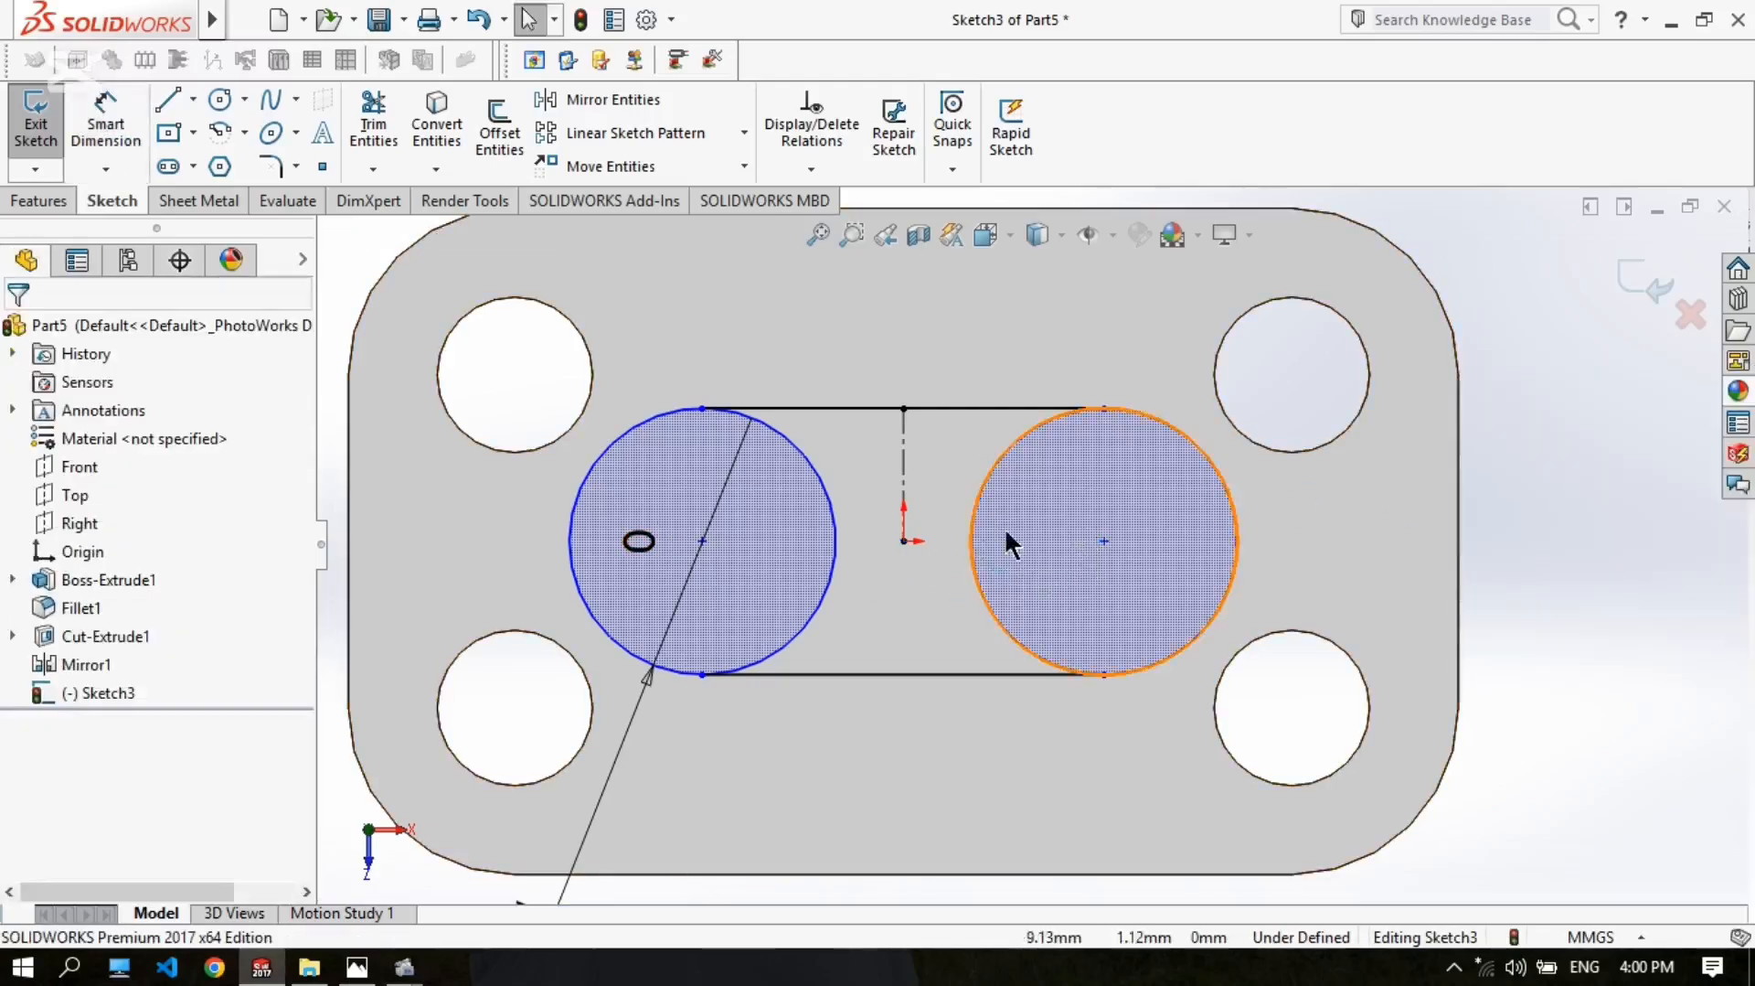
Step: Check the boss's centre distance in the tutorial 2.jpg drawing, and dimension the upper line joining the circles as 20 mm
scroll(1325, 578, up, 1)
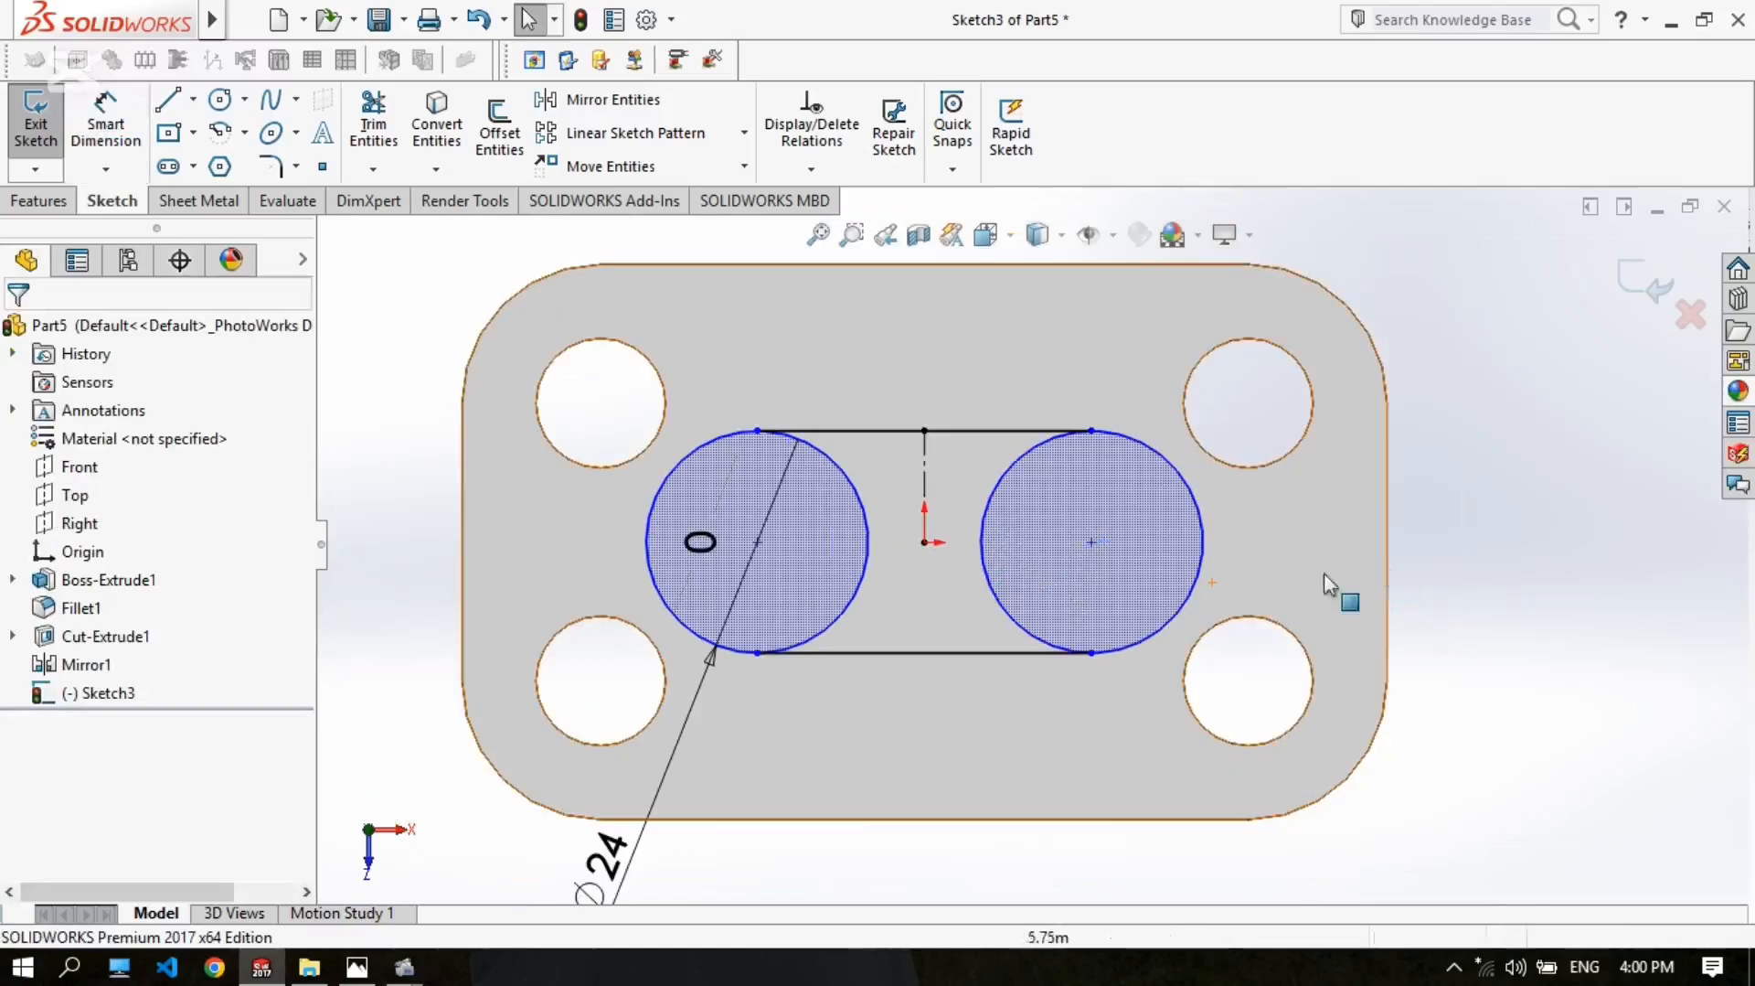
scroll(984, 594, down, 1)
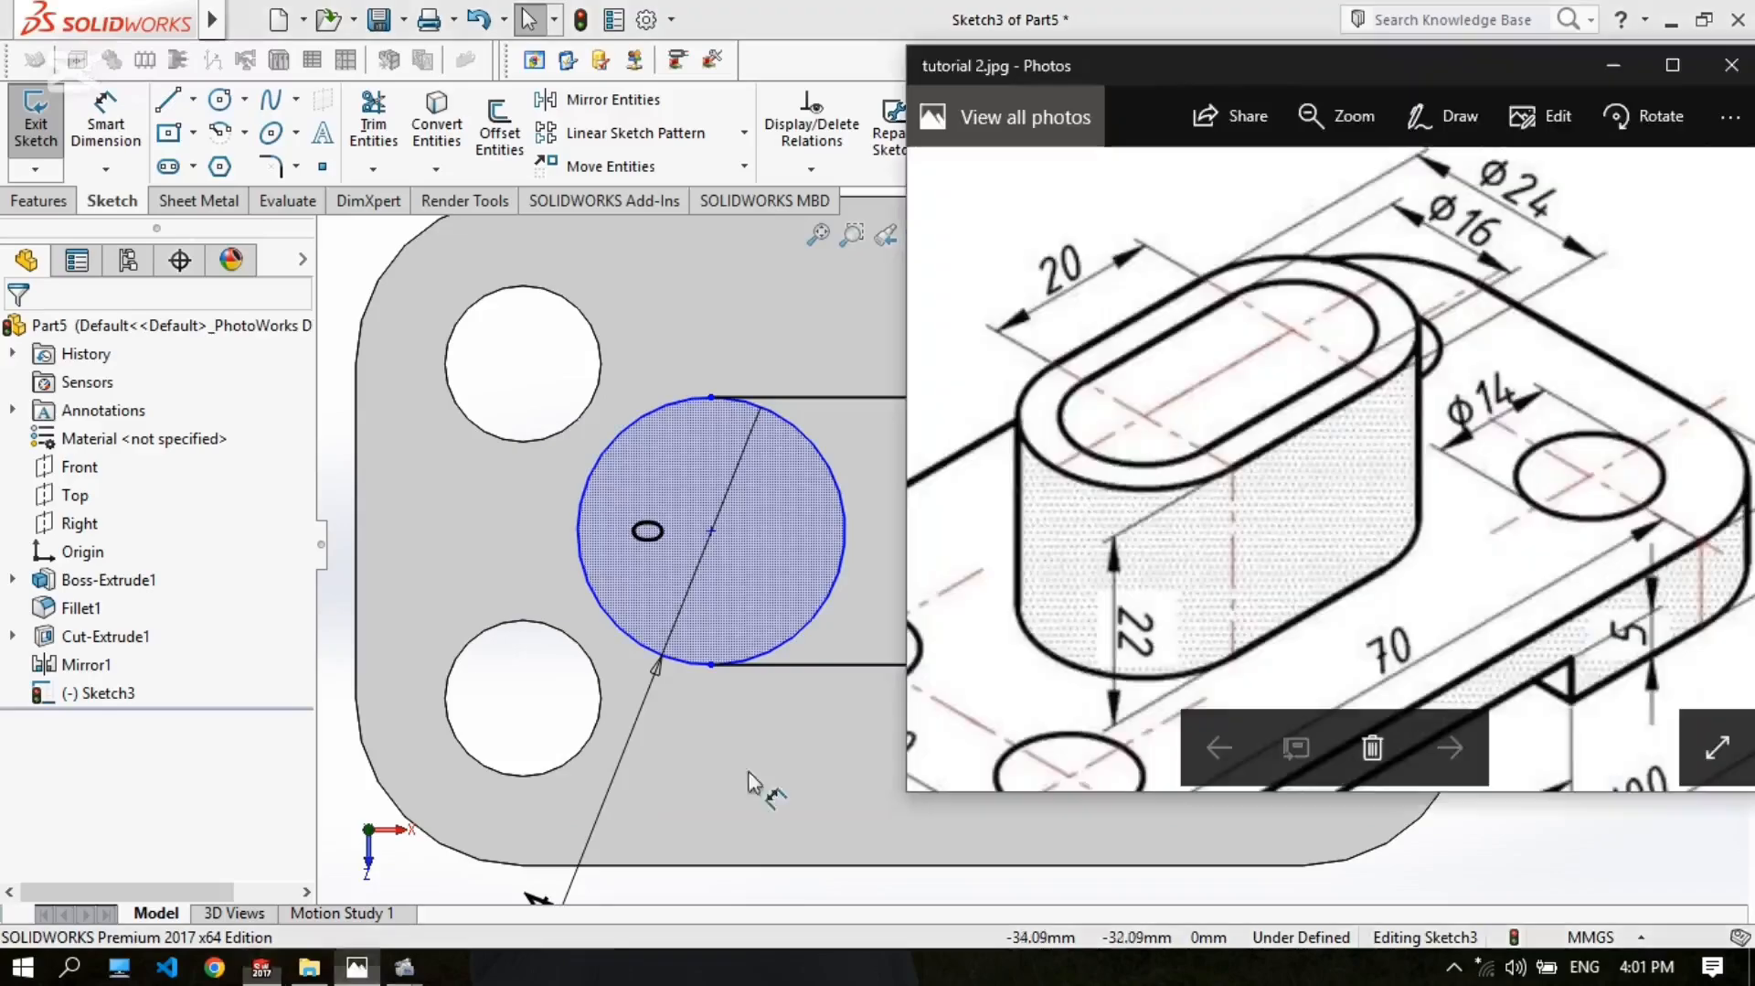
click(357, 966)
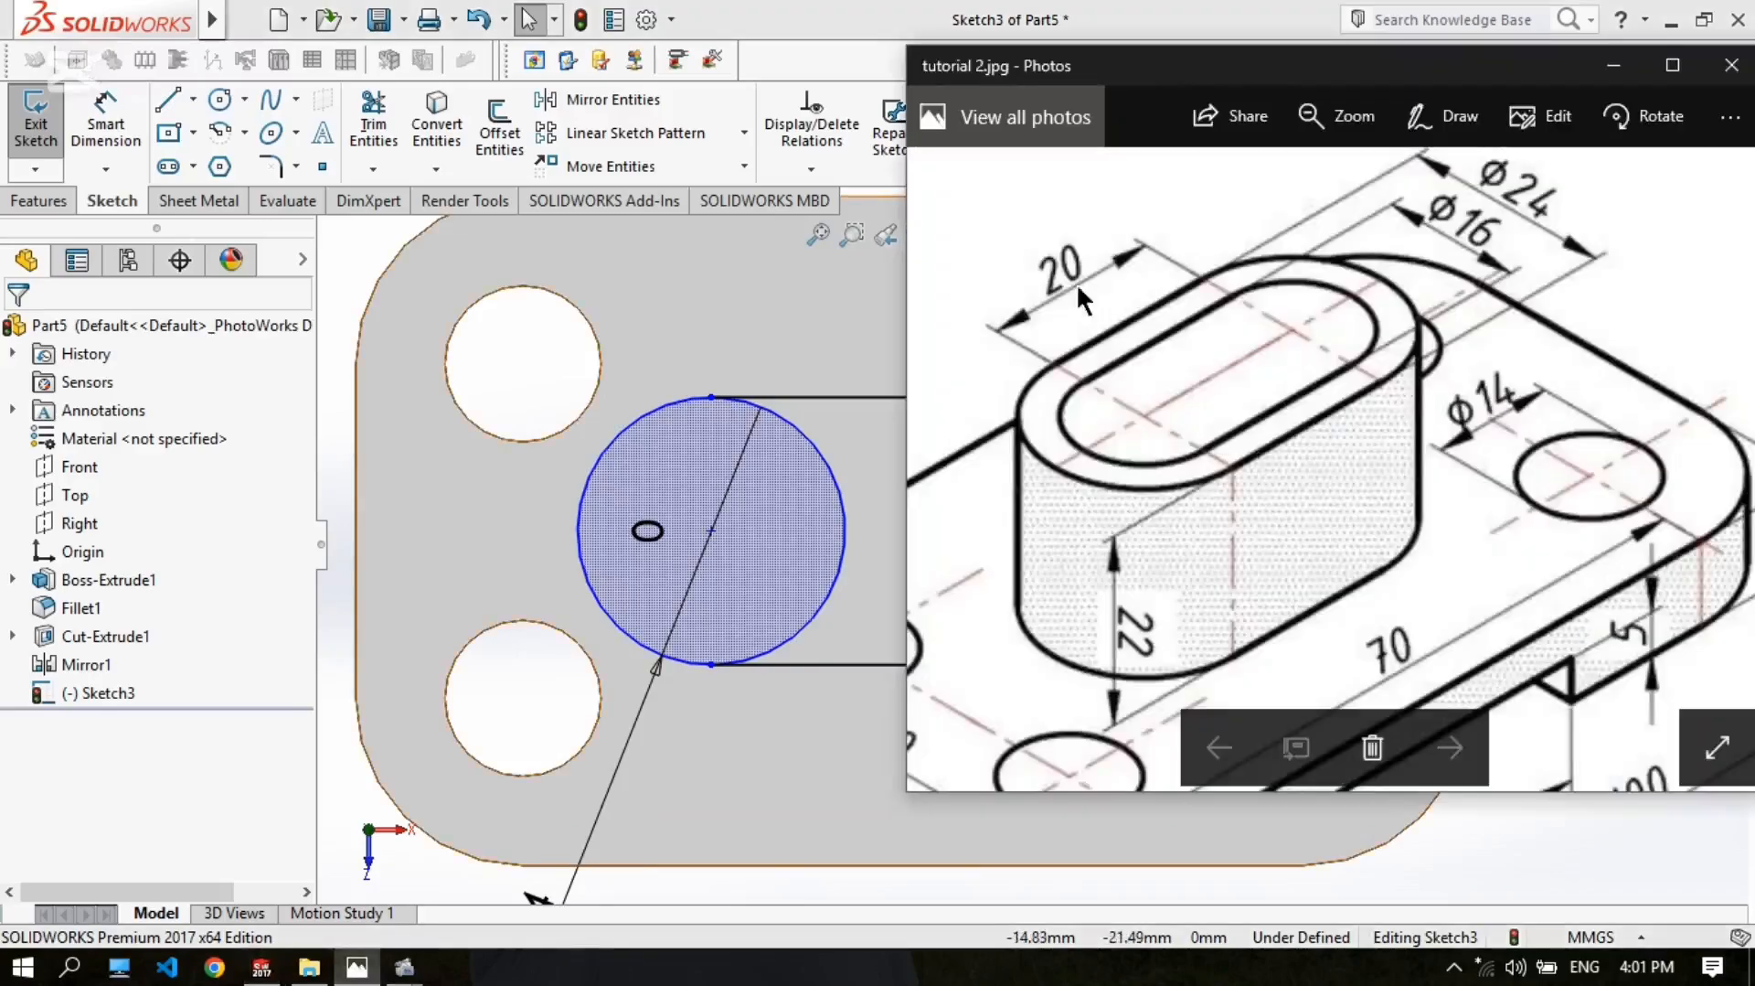
click(353, 247)
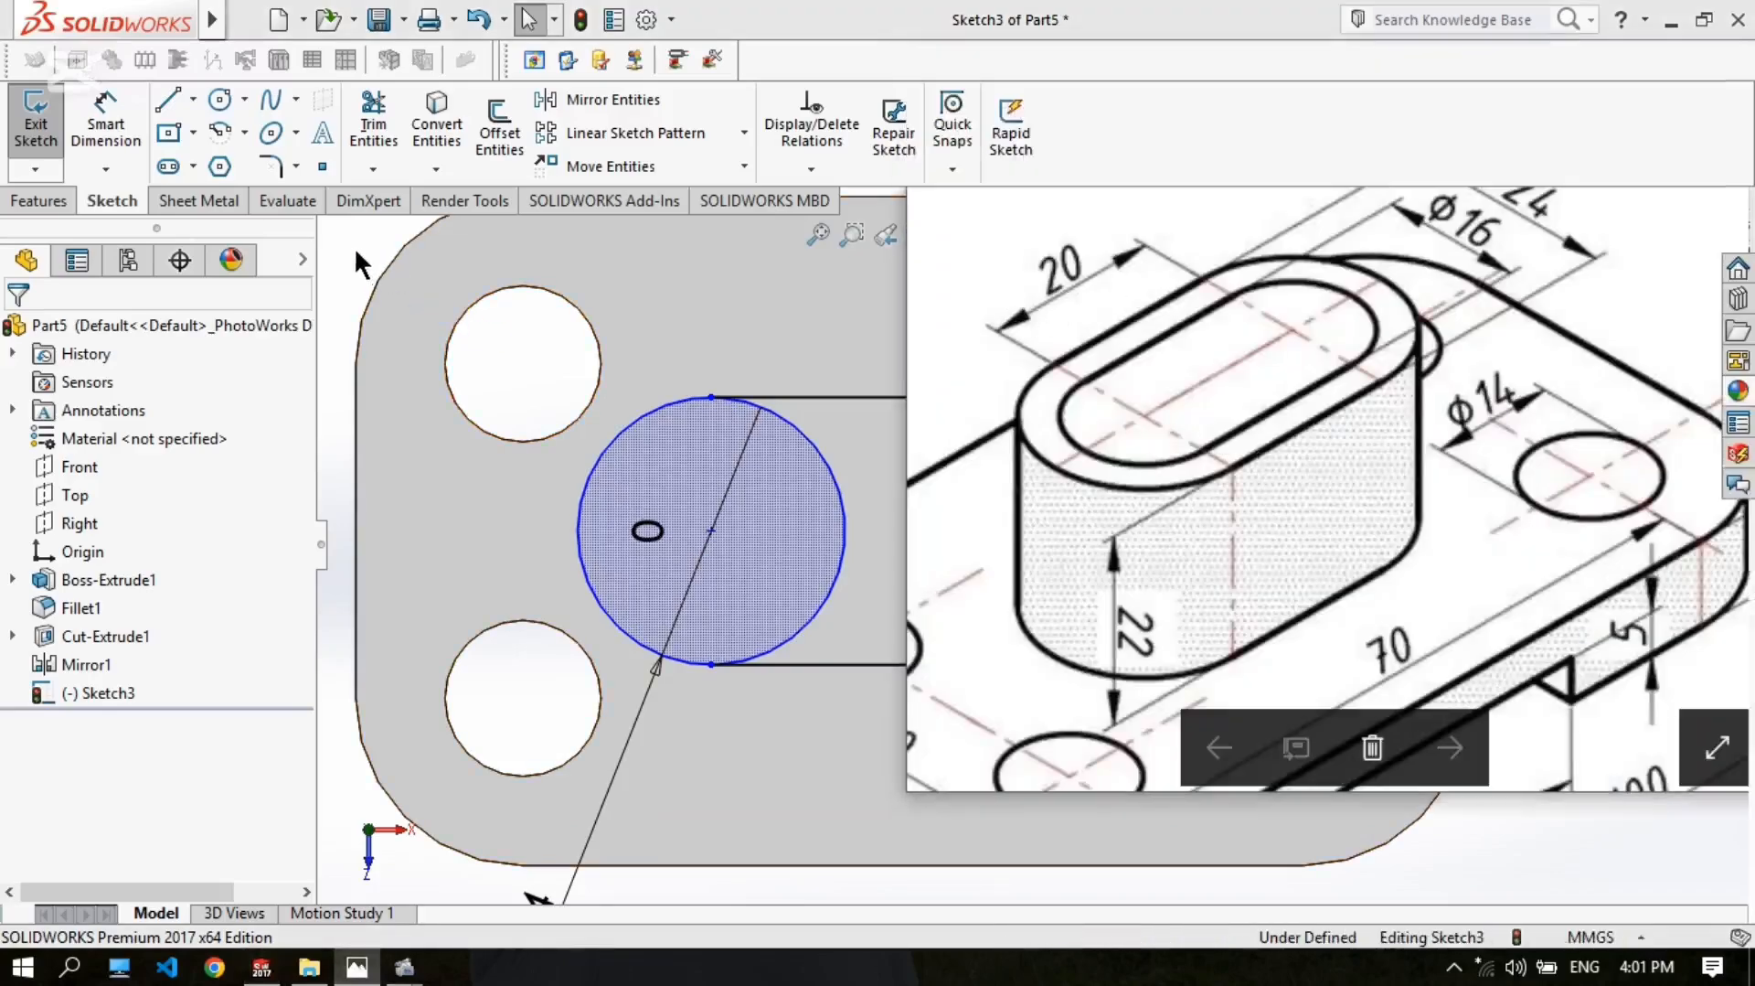
click(106, 124)
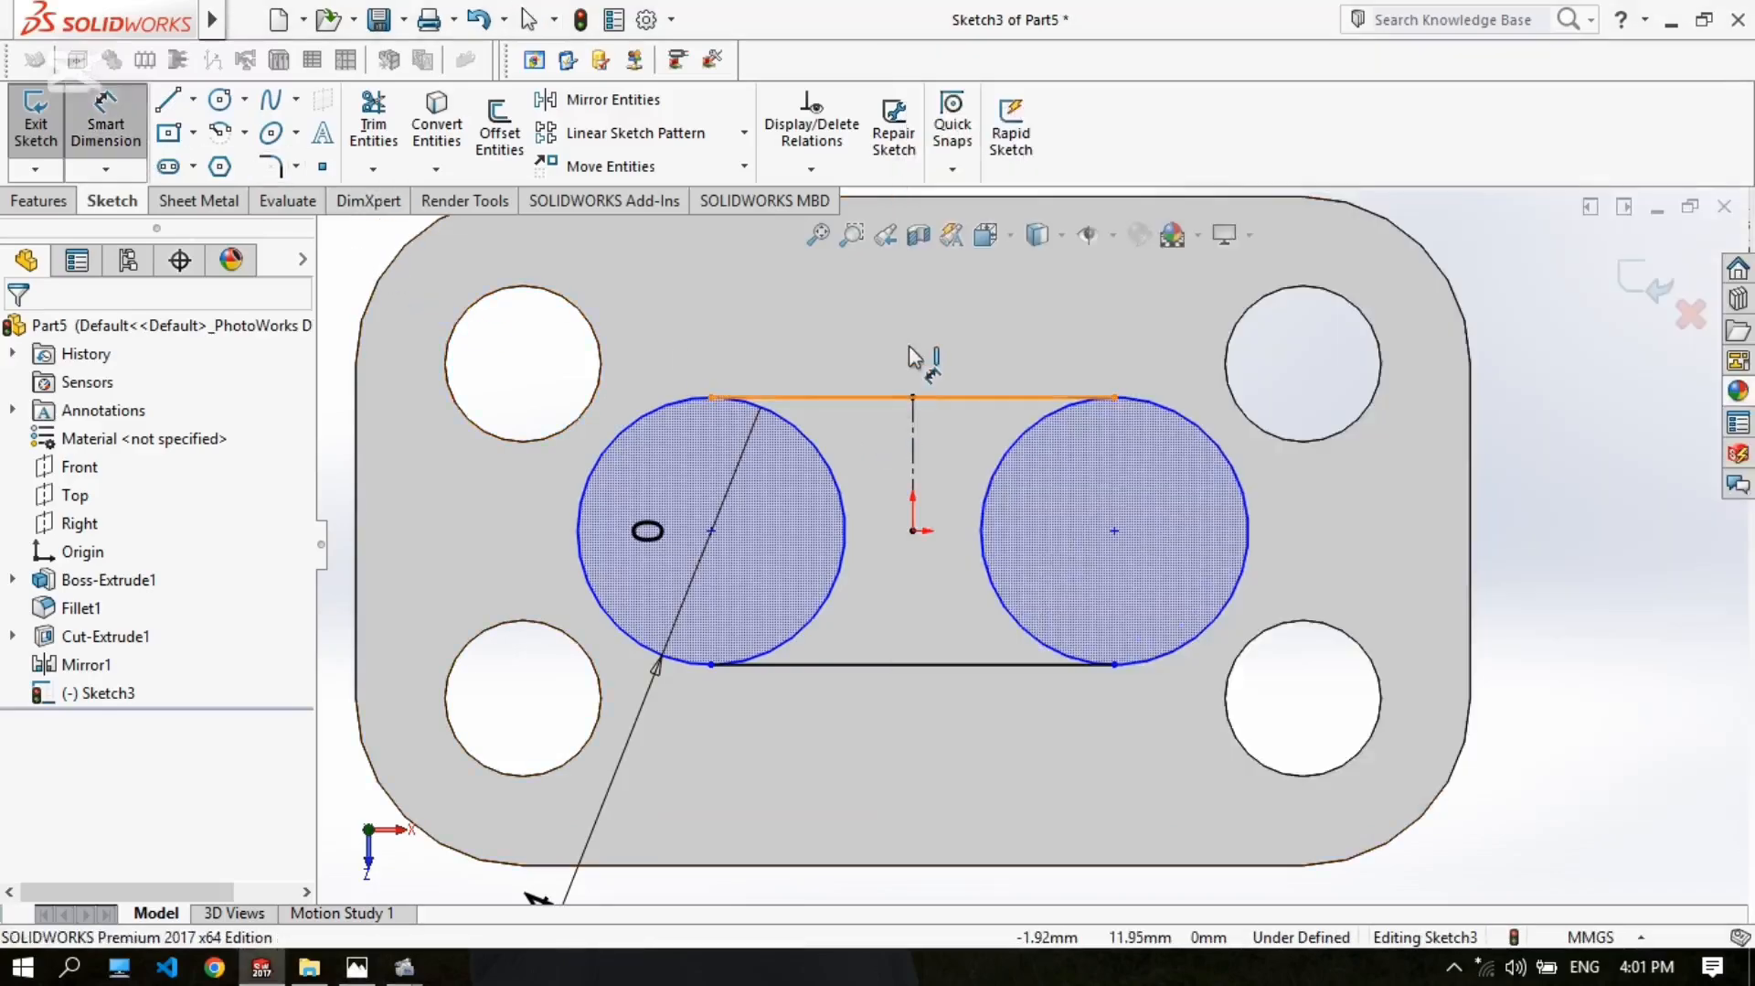
click(915, 397)
click(974, 333)
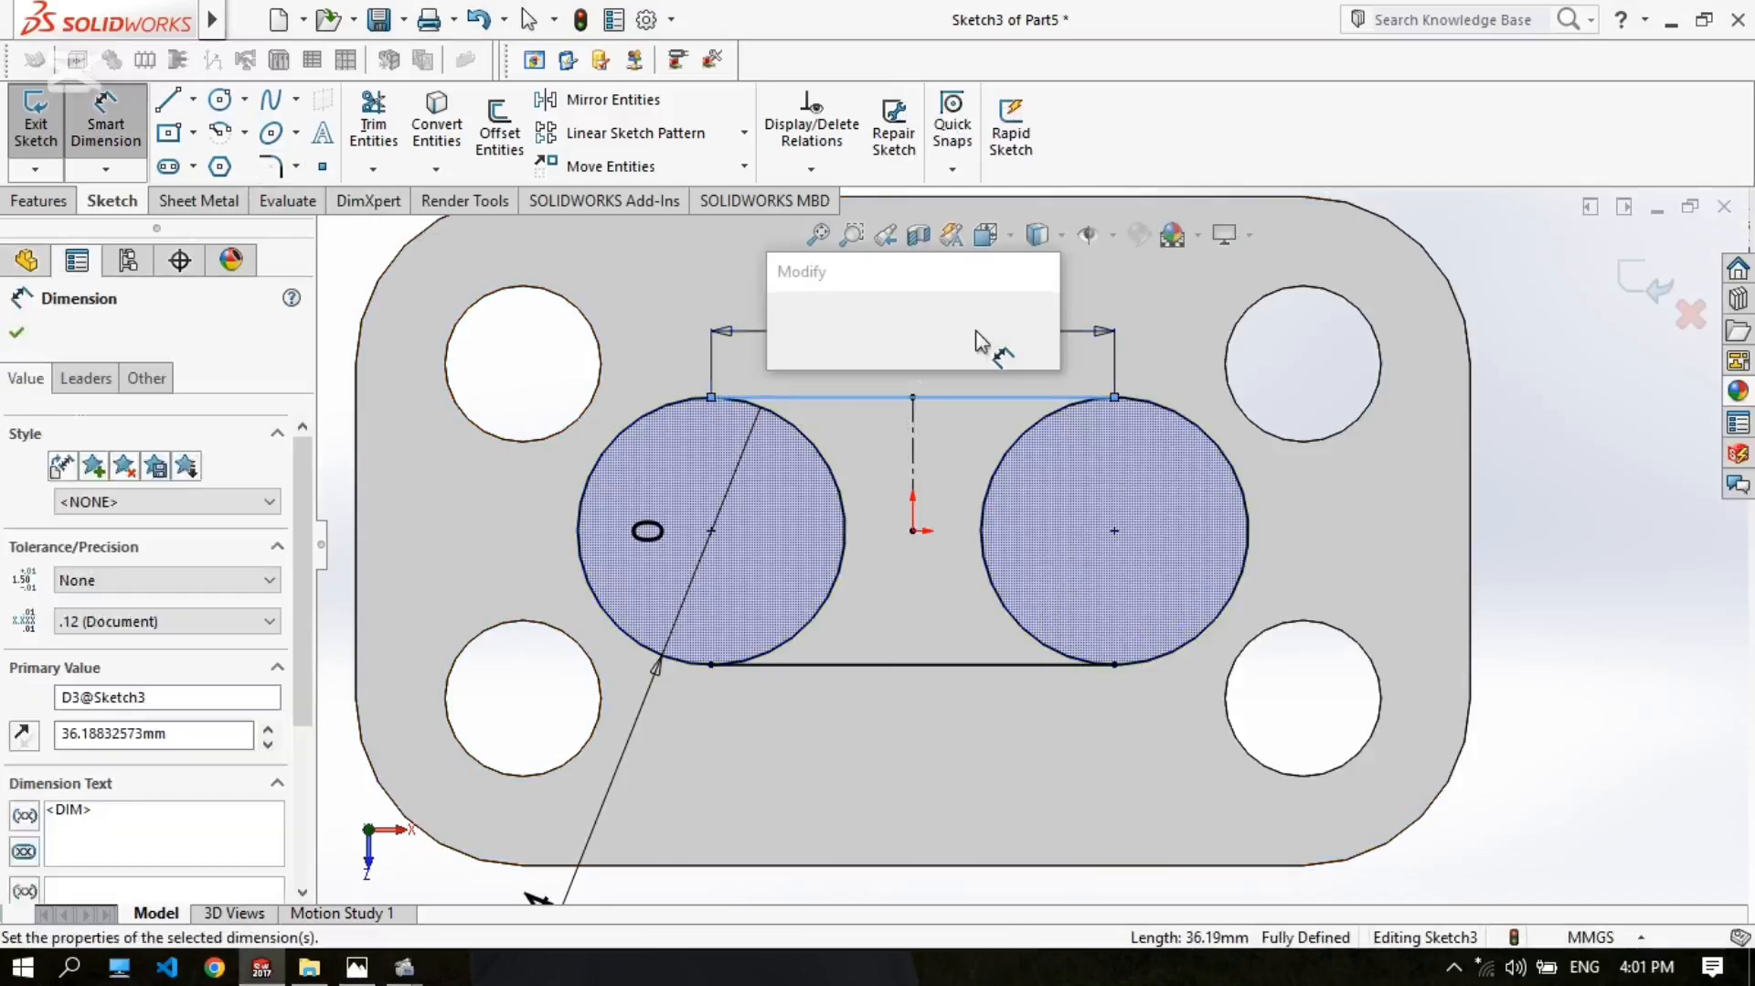
text(20)
key(Return)
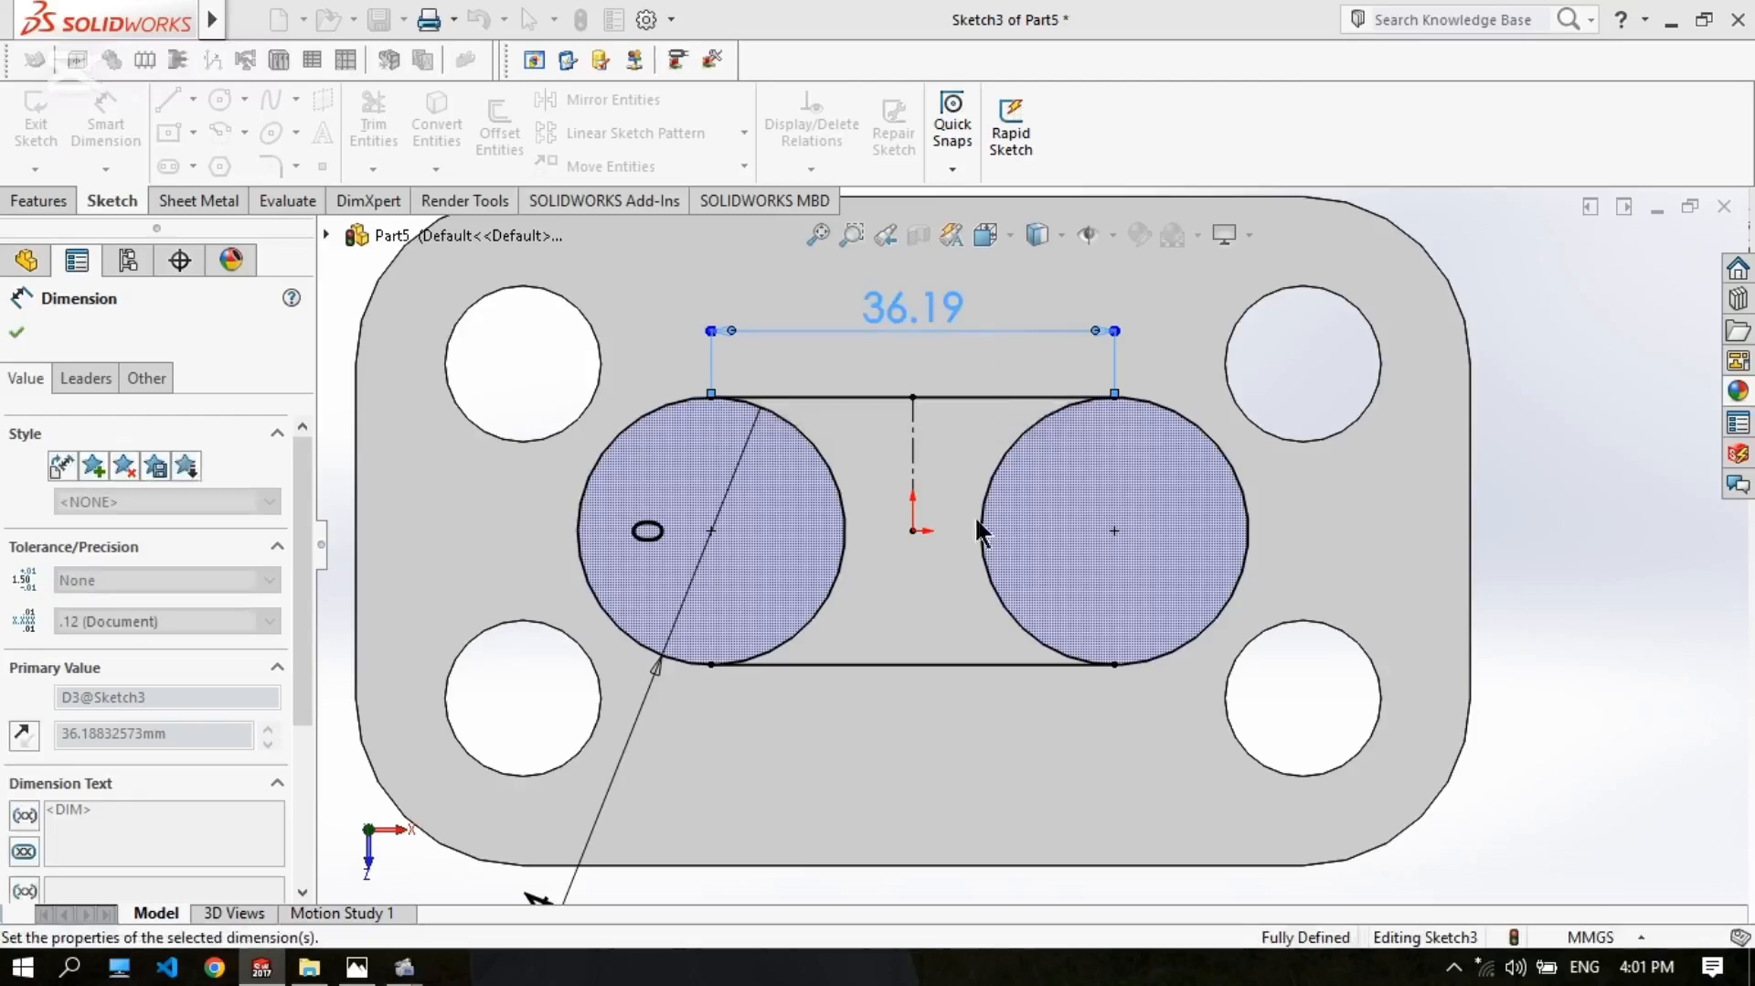
click(1552, 443)
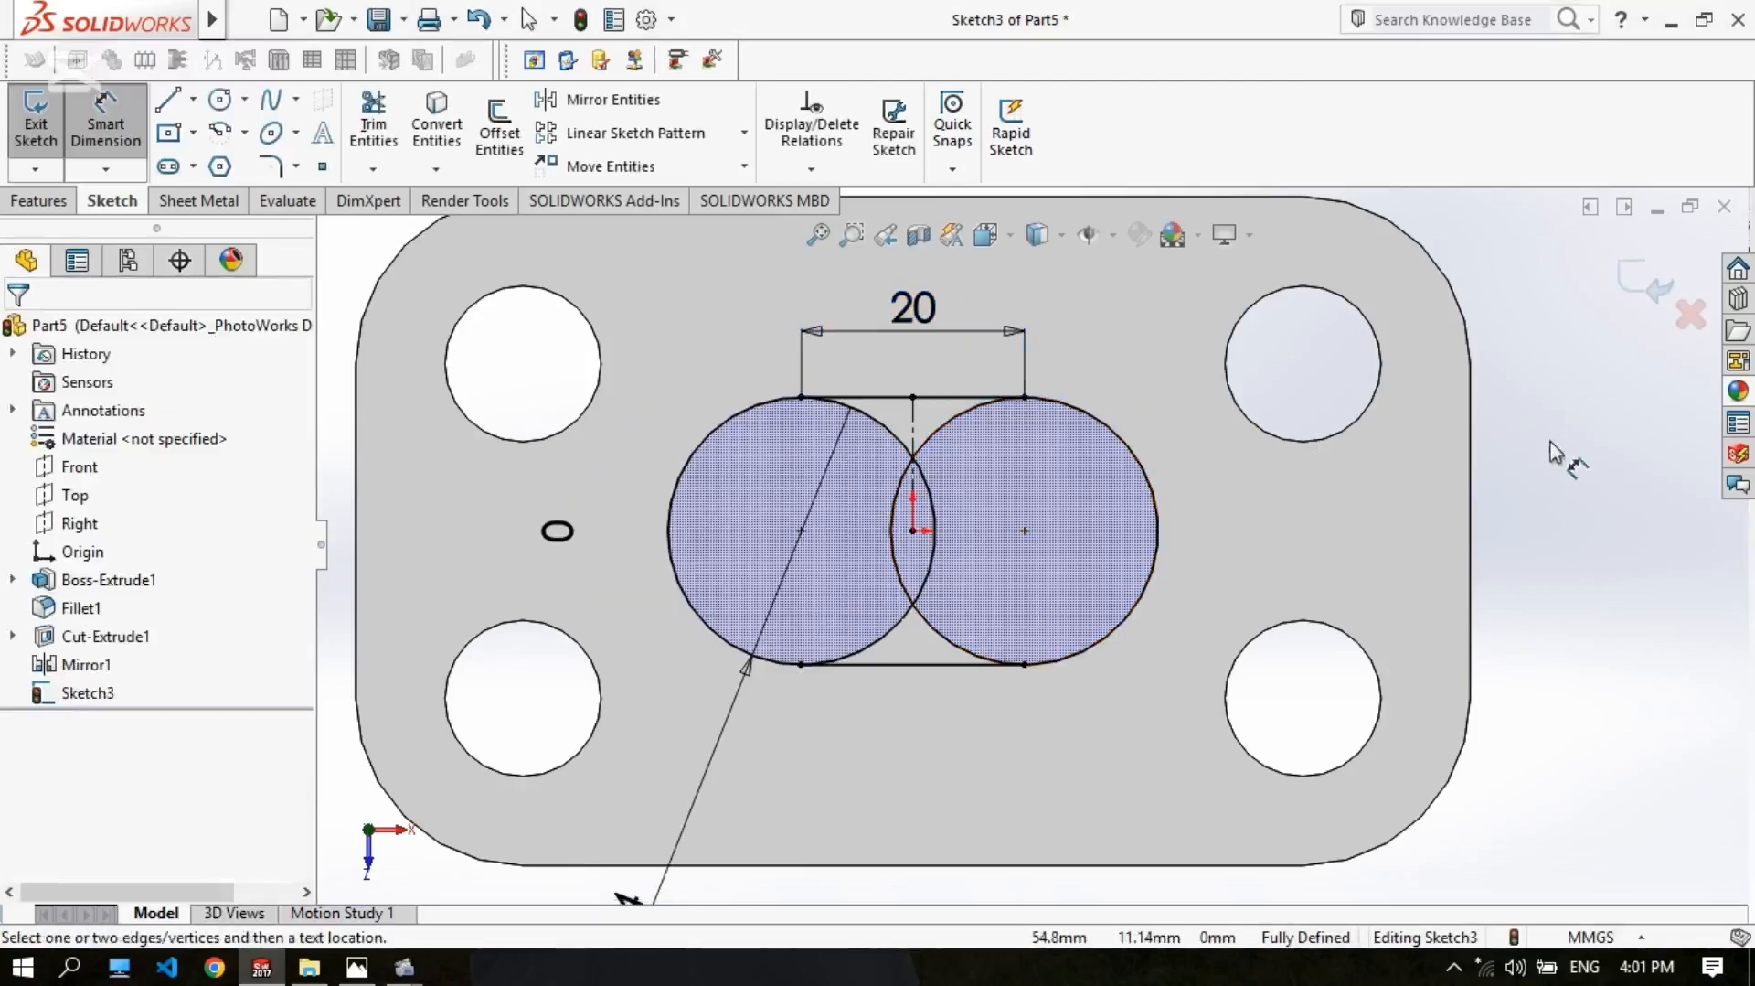
right_click(1550, 443)
click(1505, 486)
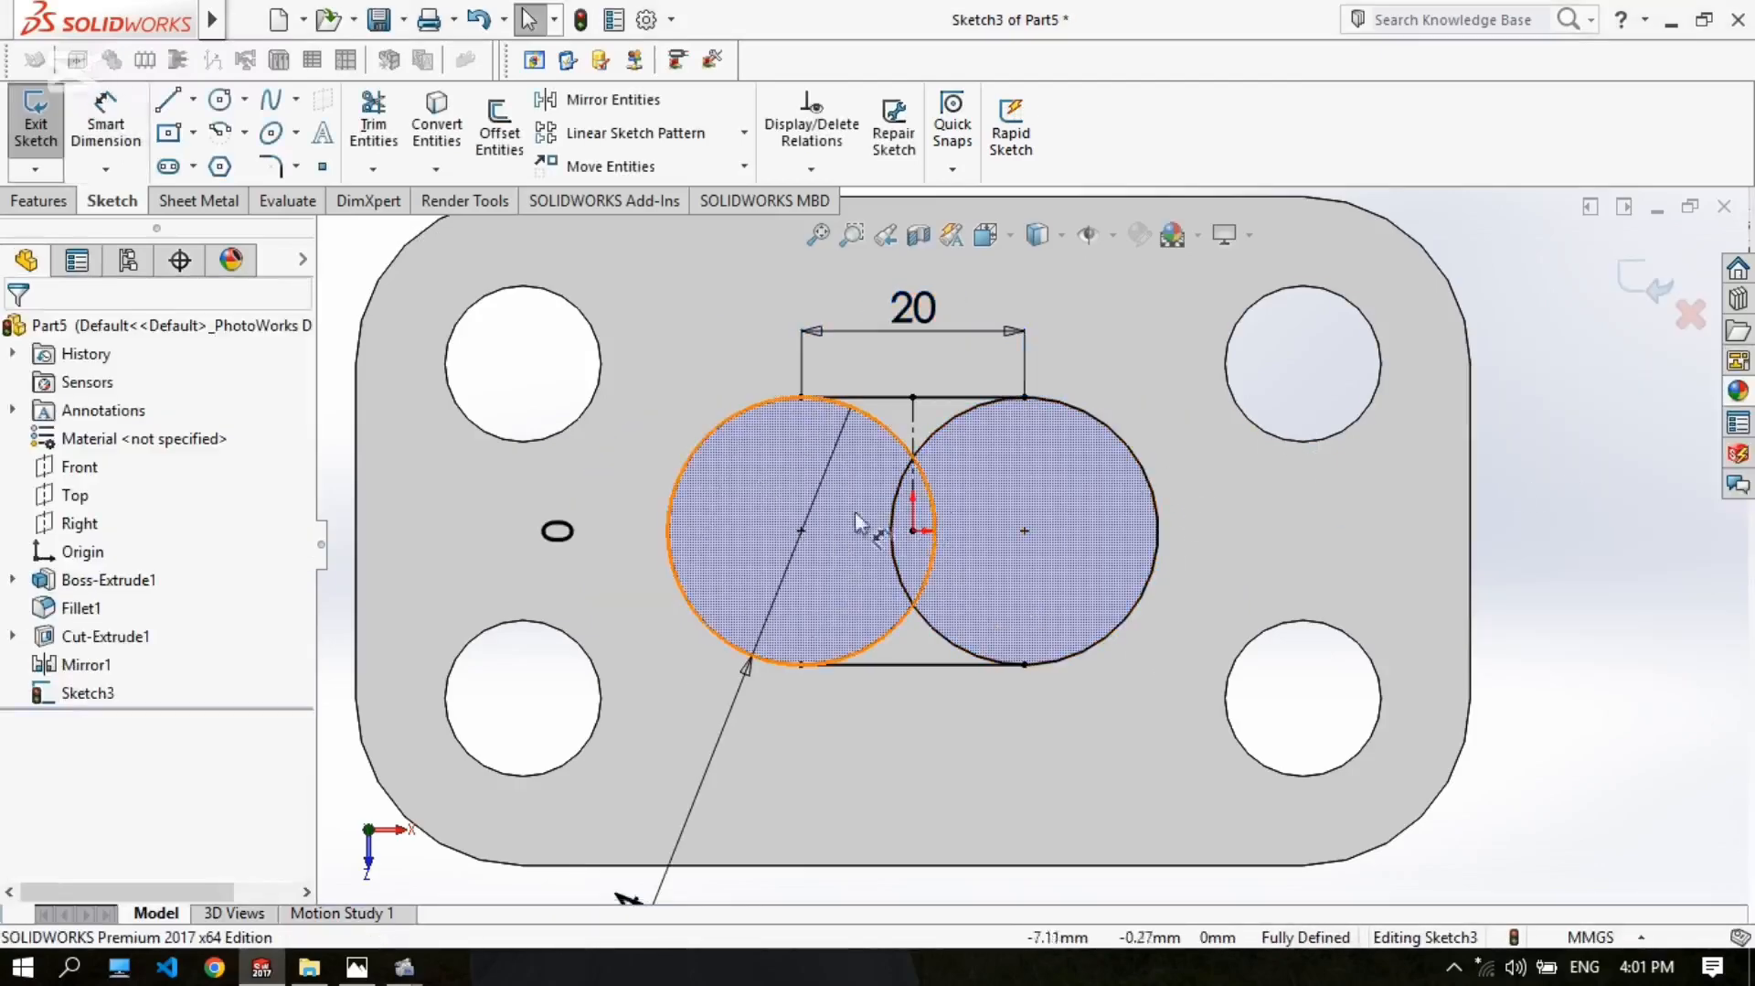
Step: Trim away the inner arcs of the two overlapping circles with Trim to closest, leaving only the outer slot outline
scroll(897, 677, down, 2)
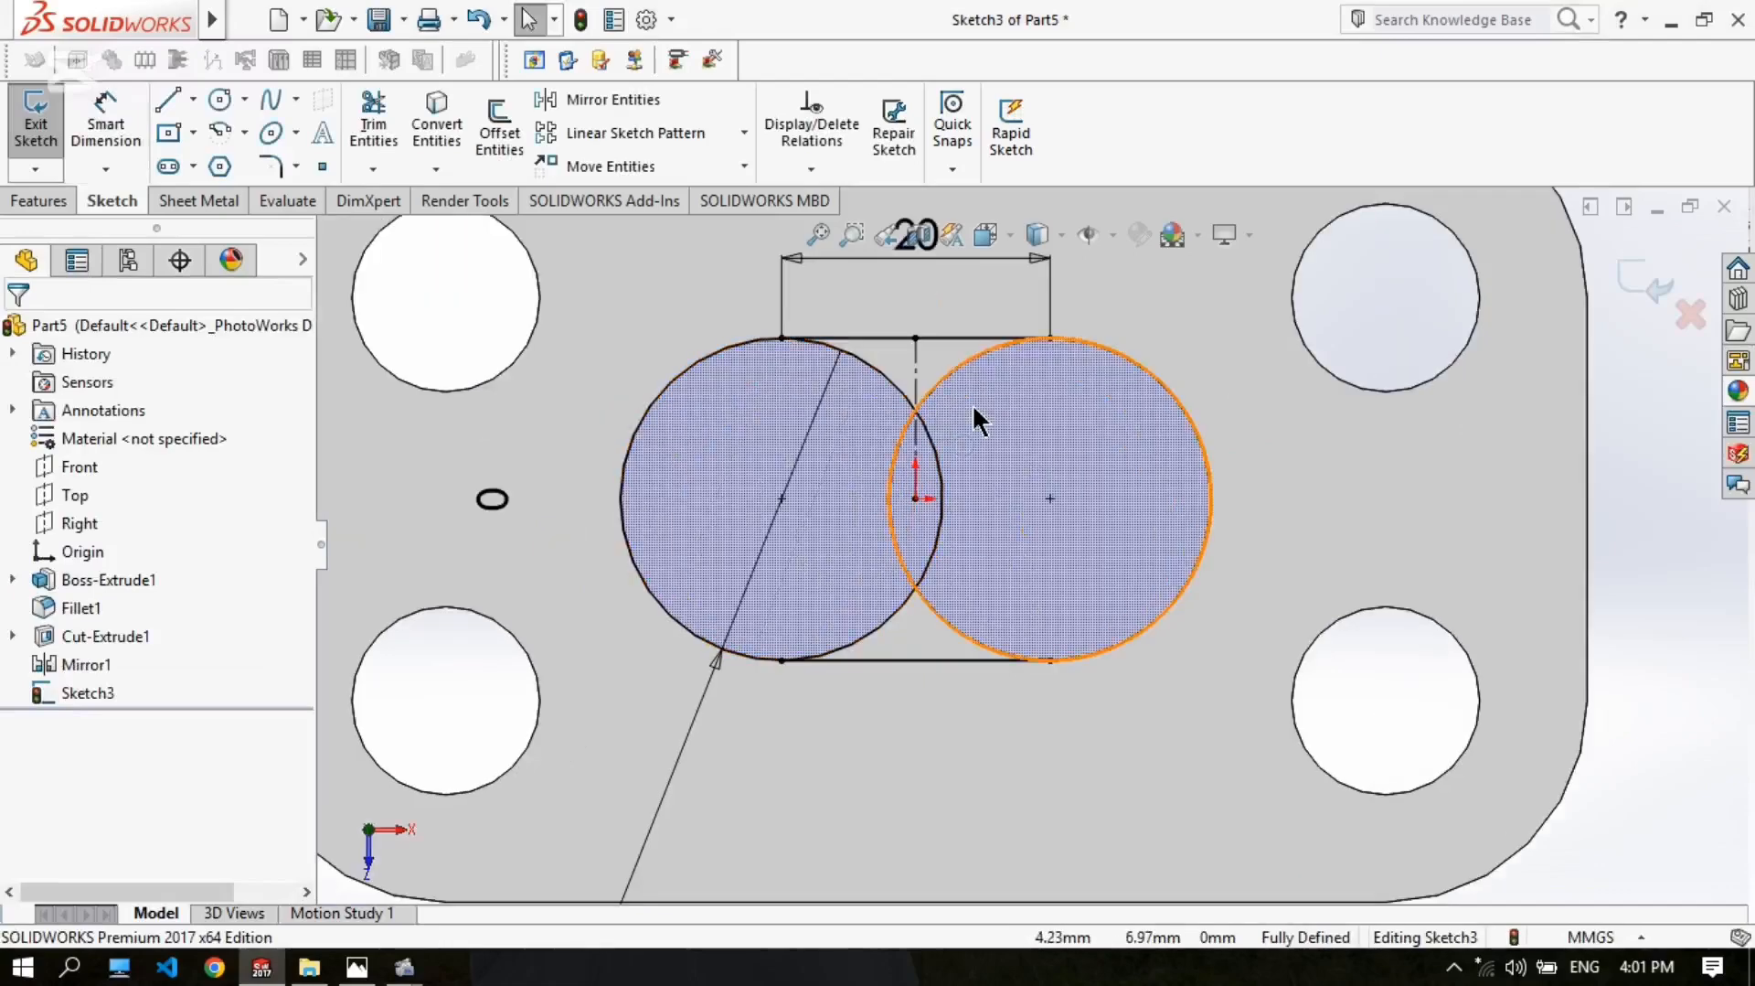
scroll(1005, 426, down, 1)
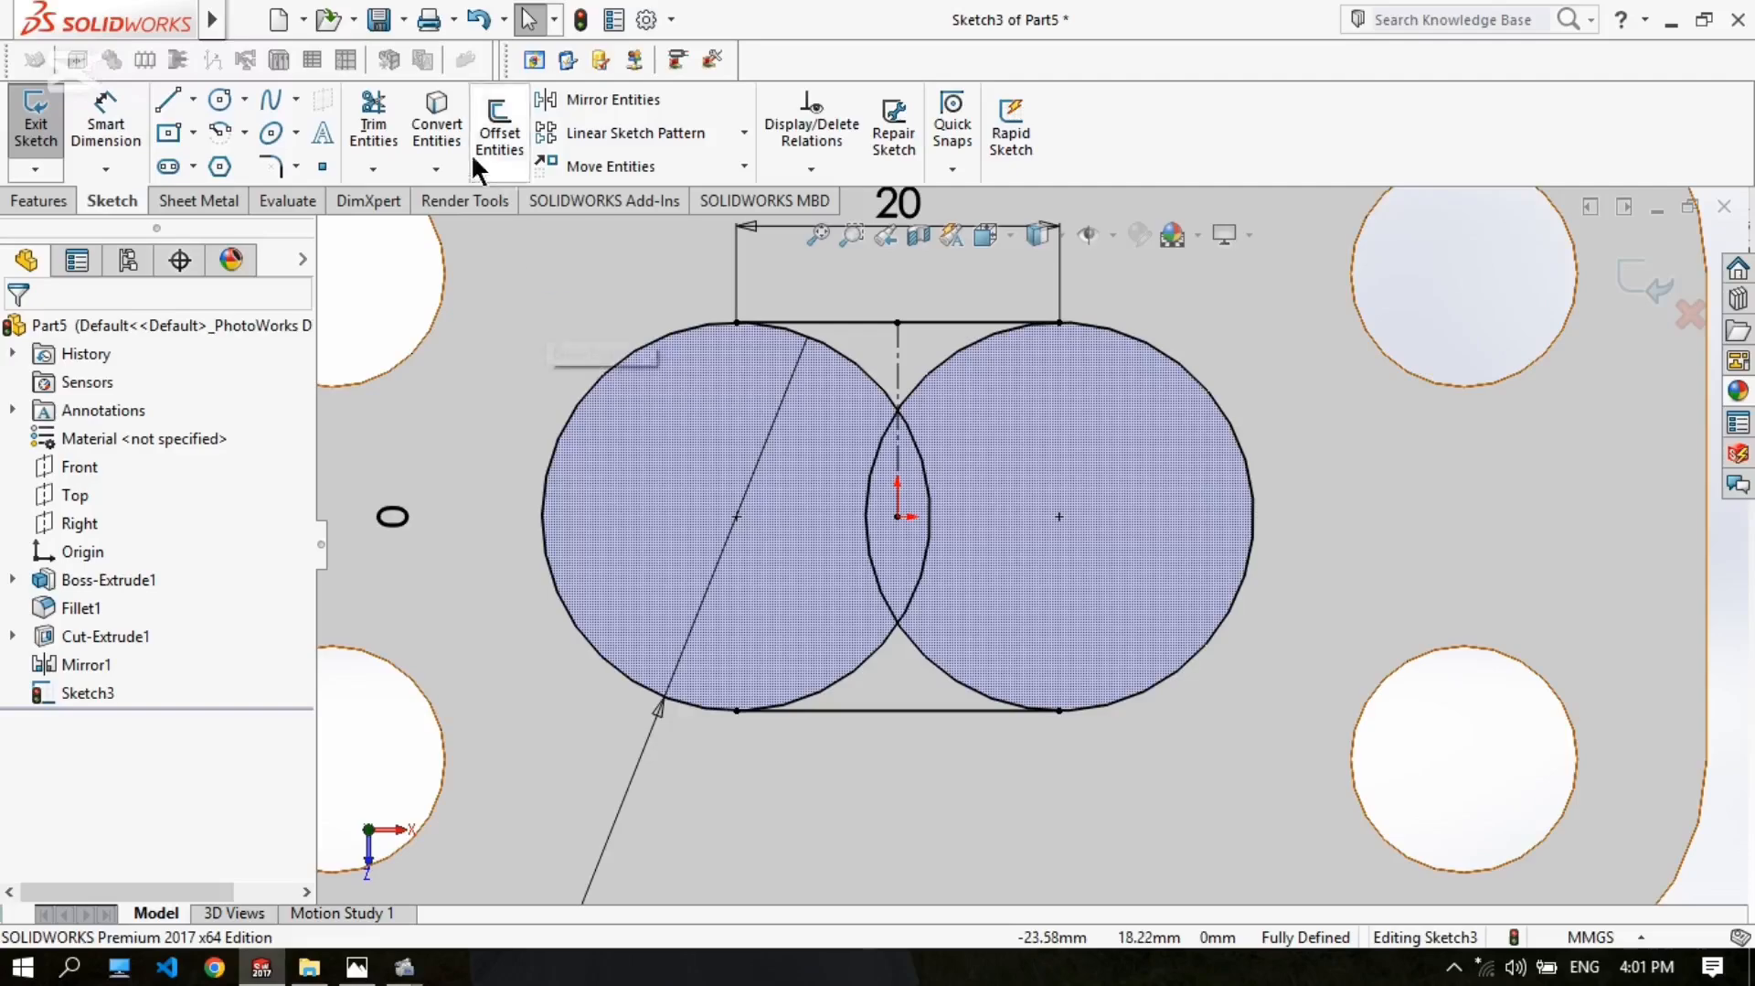
click(375, 144)
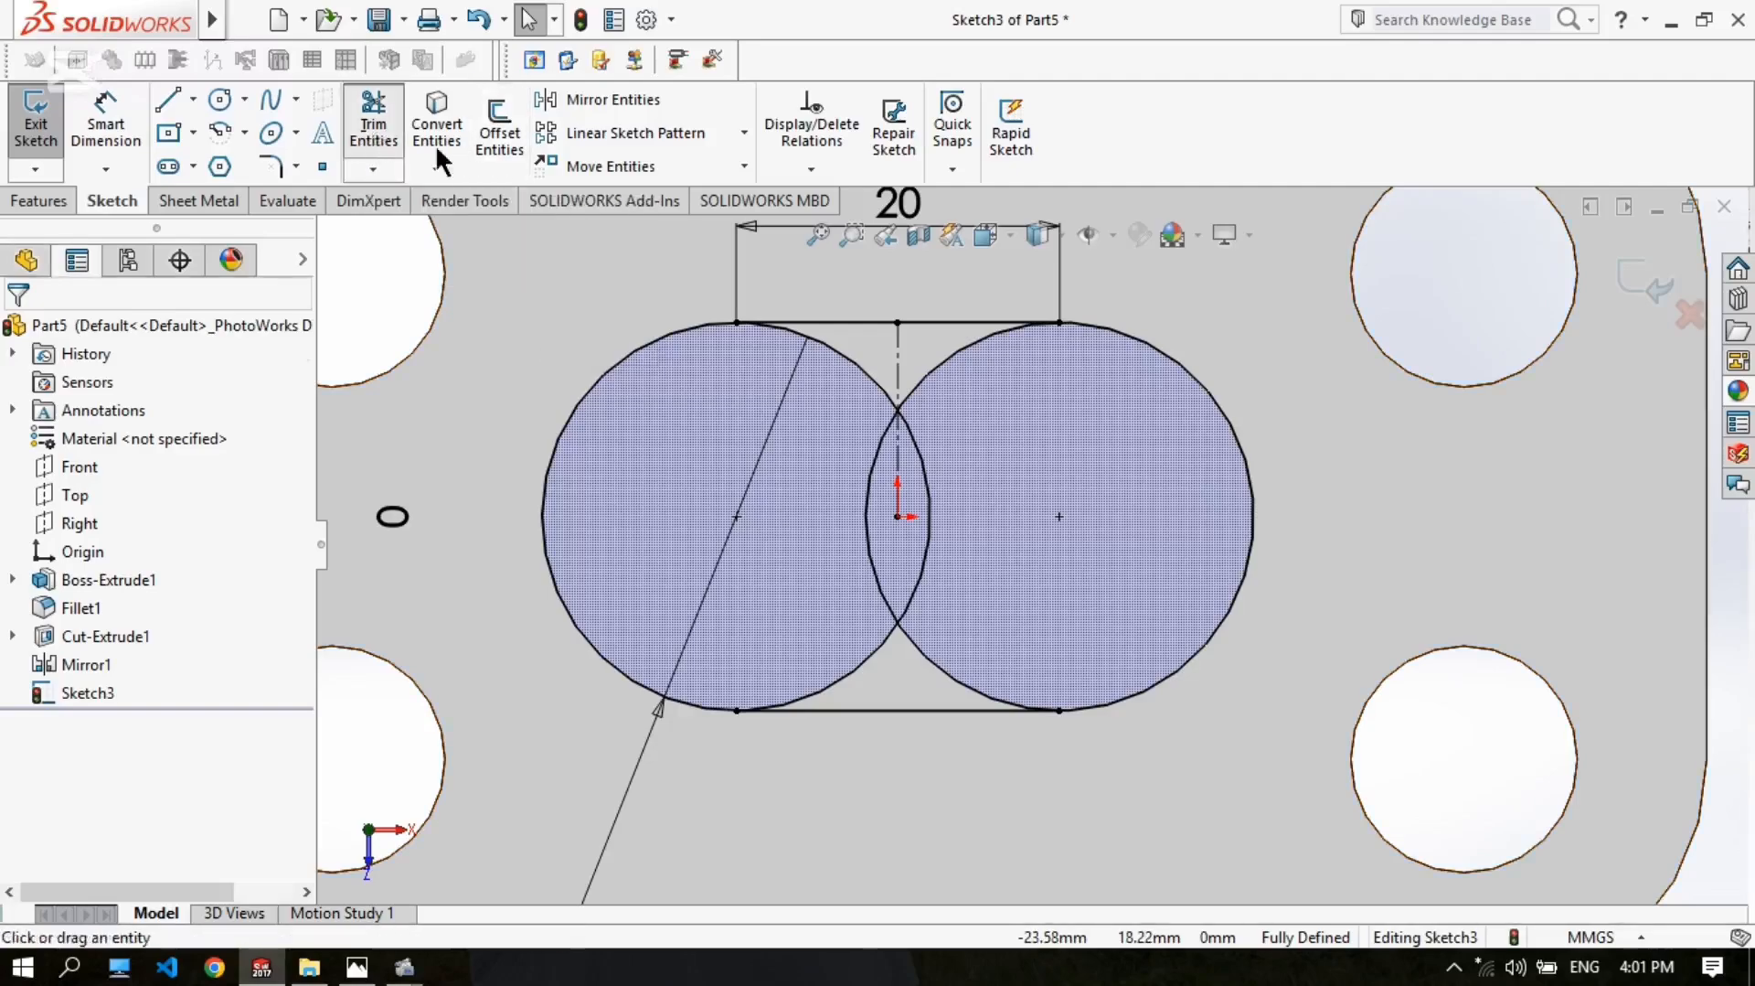
click(843, 355)
click(942, 374)
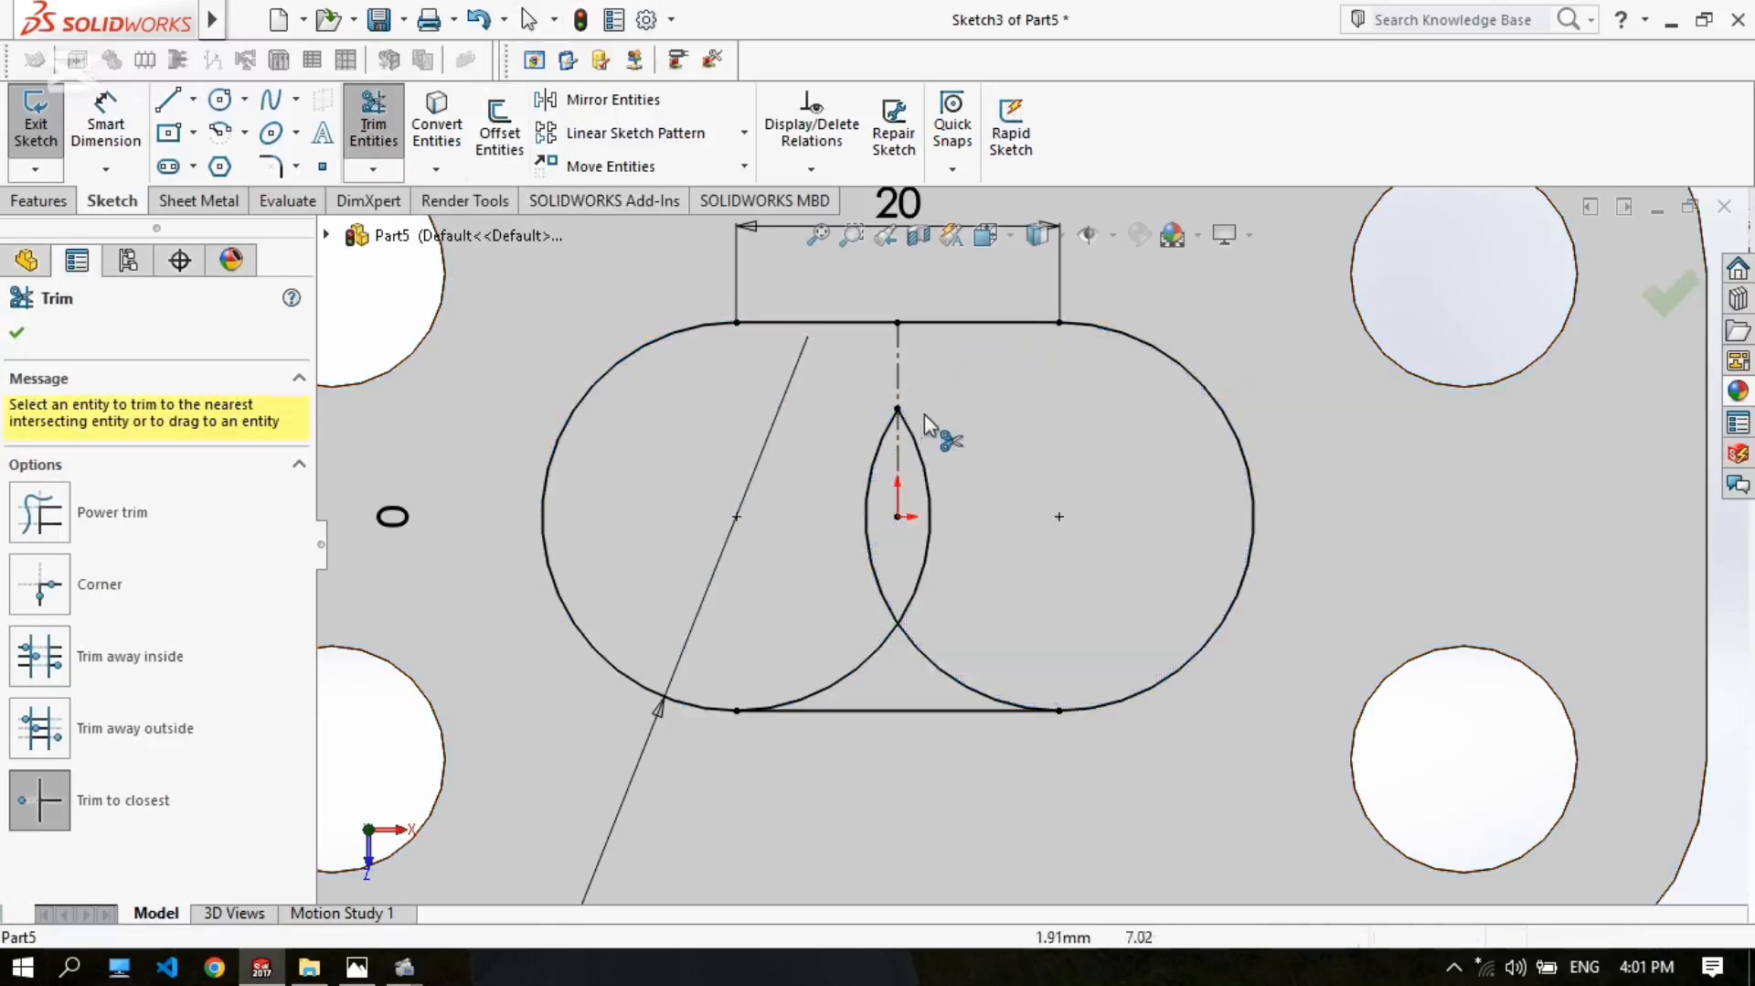
click(926, 654)
click(912, 595)
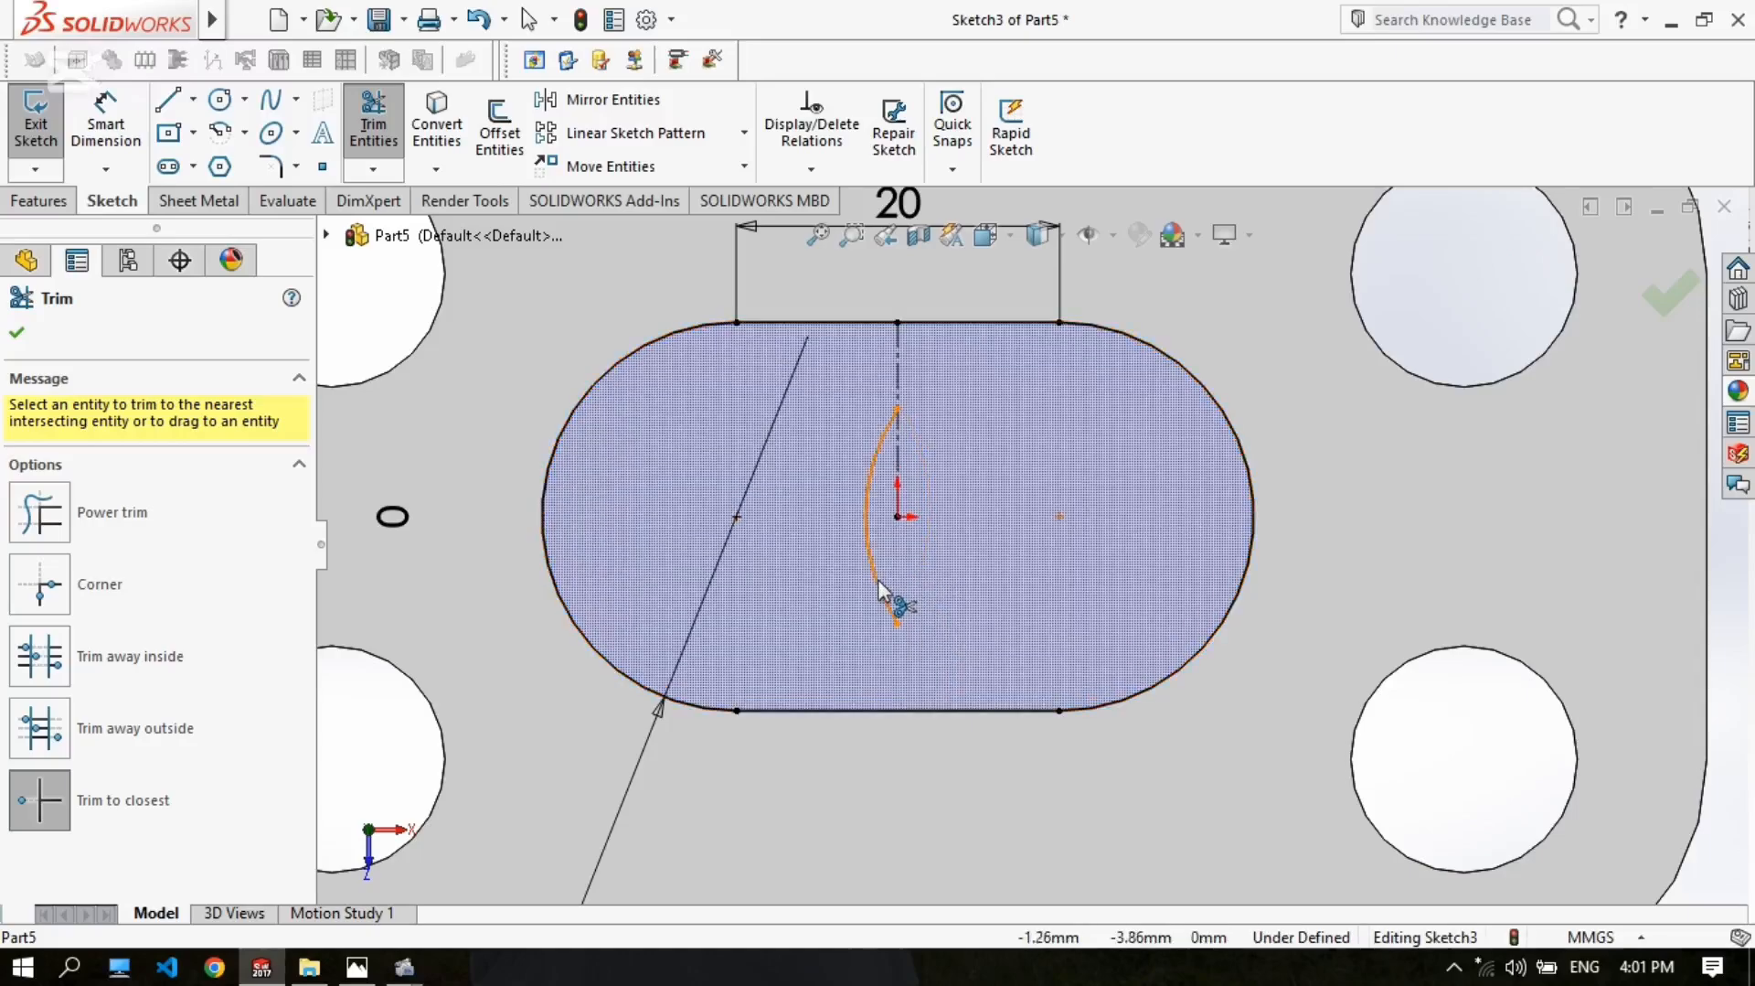
click(881, 590)
scroll(1088, 503, up, 2)
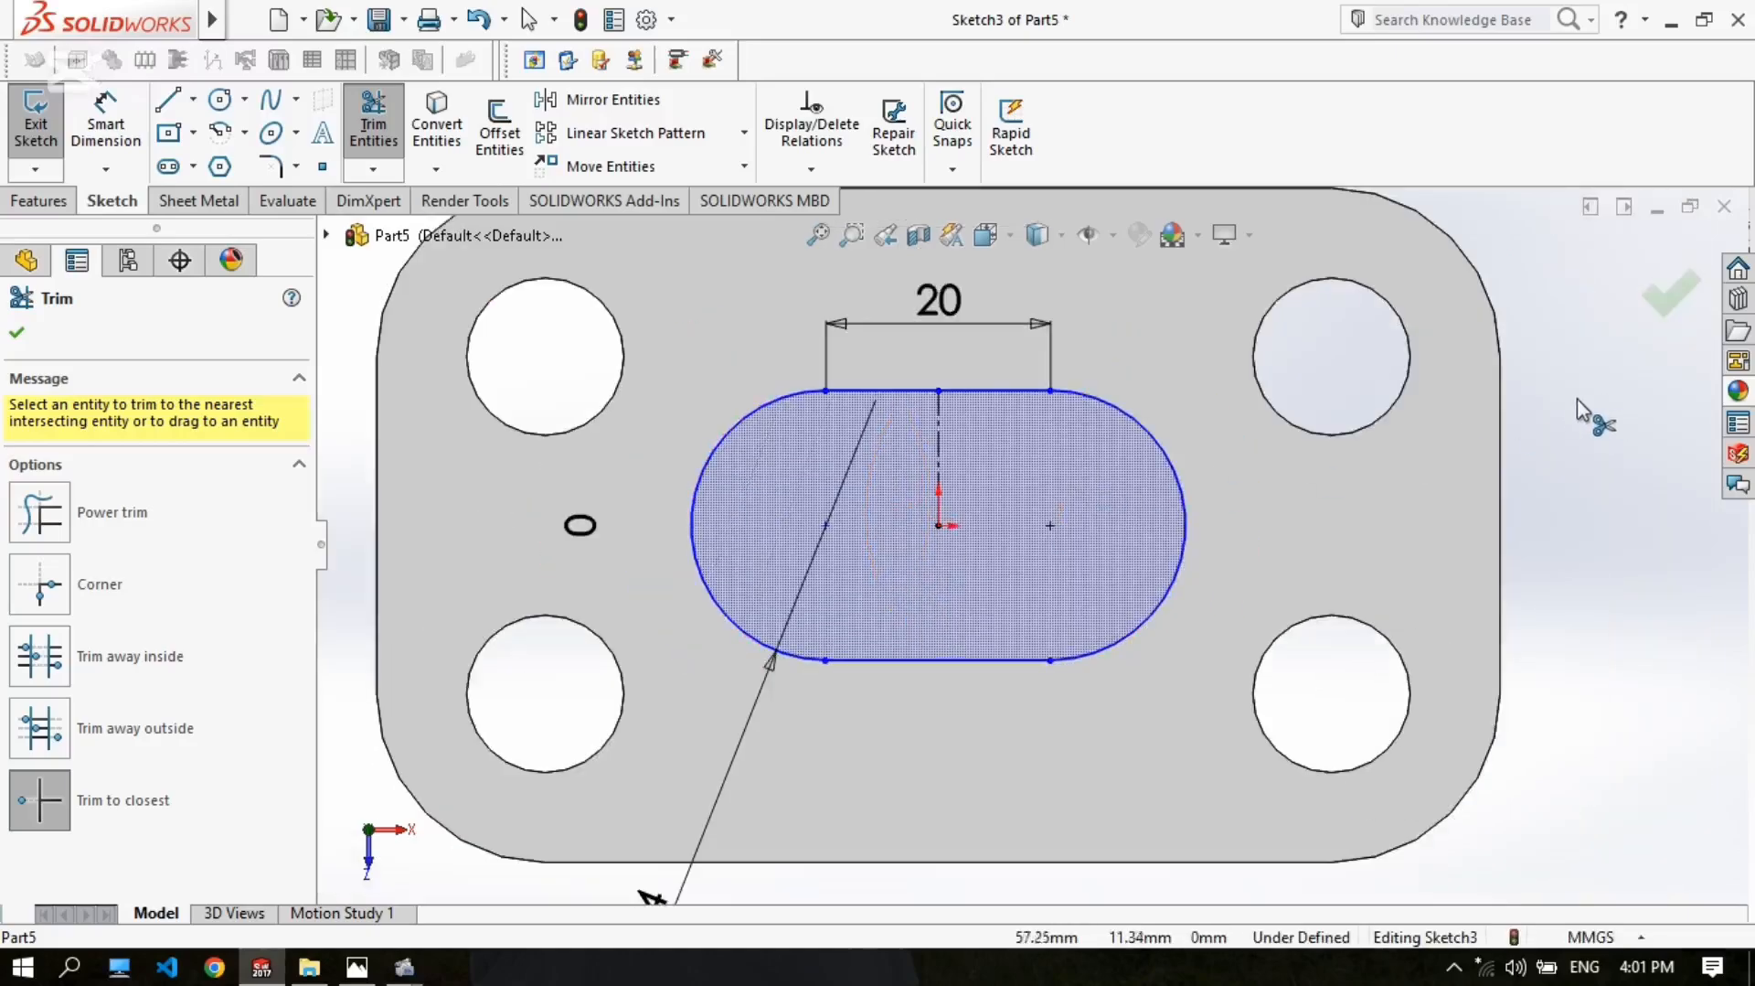
right_click(1595, 435)
click(1546, 508)
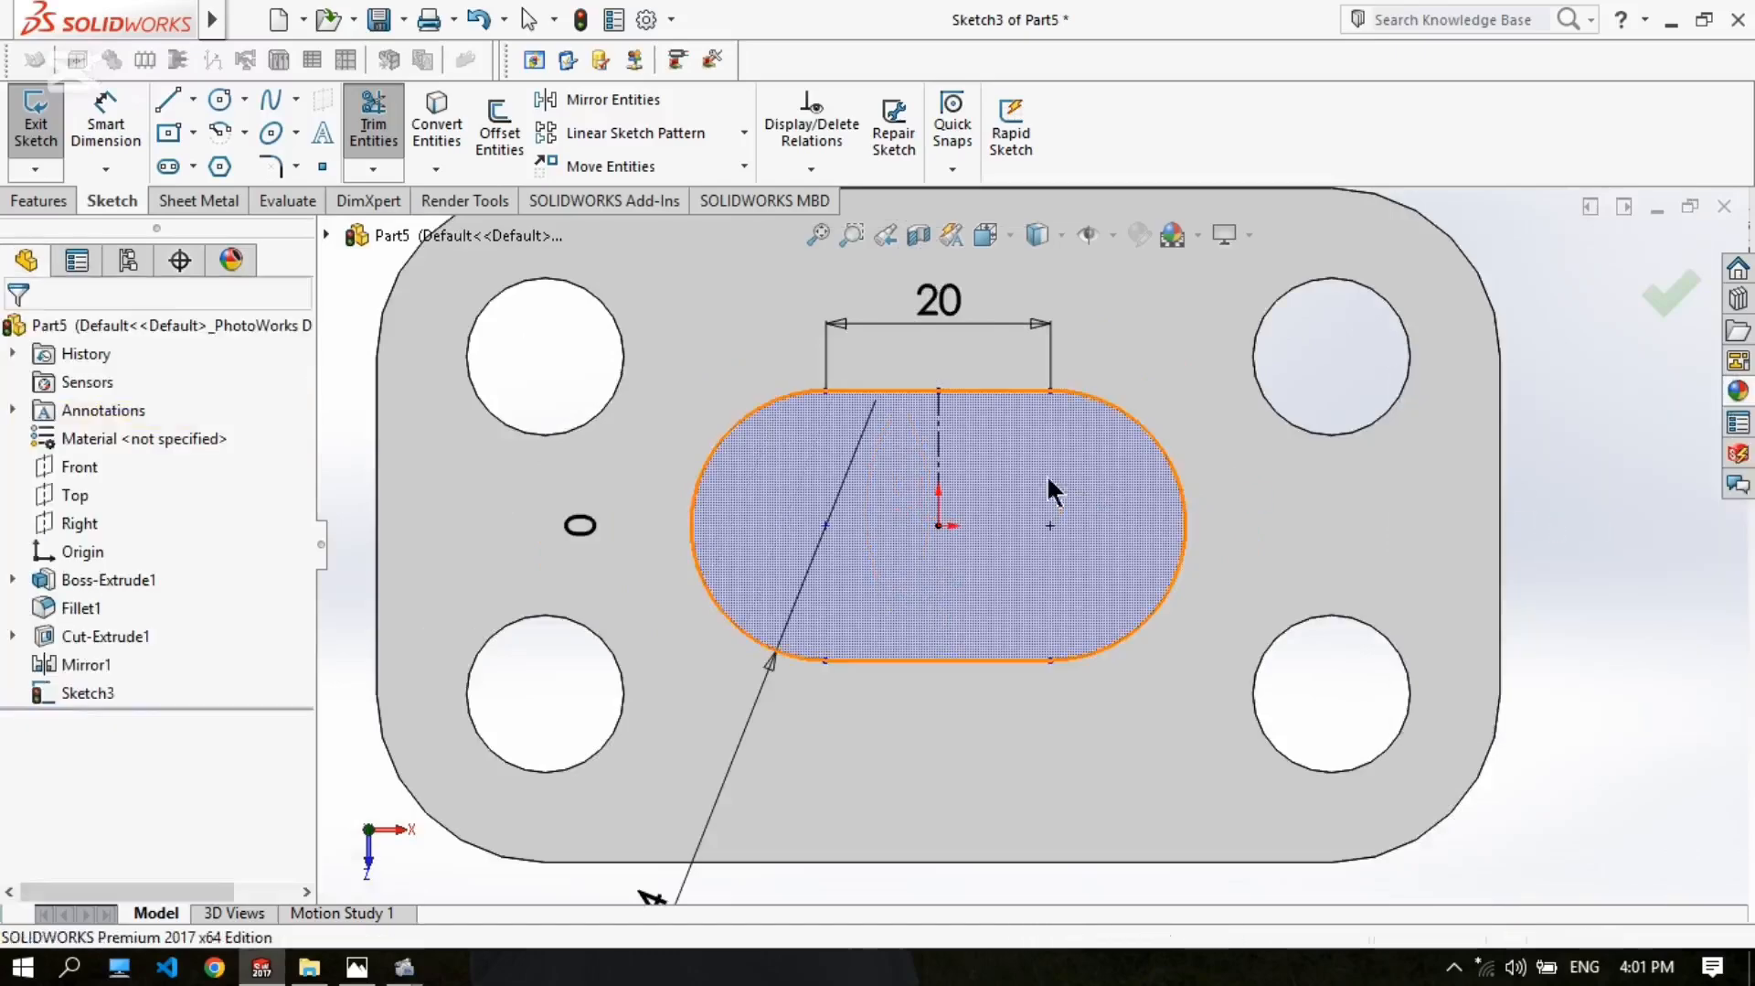
Step: Select the origin point to inspect its relations, and undo the last trims of the inner arcs
click(942, 533)
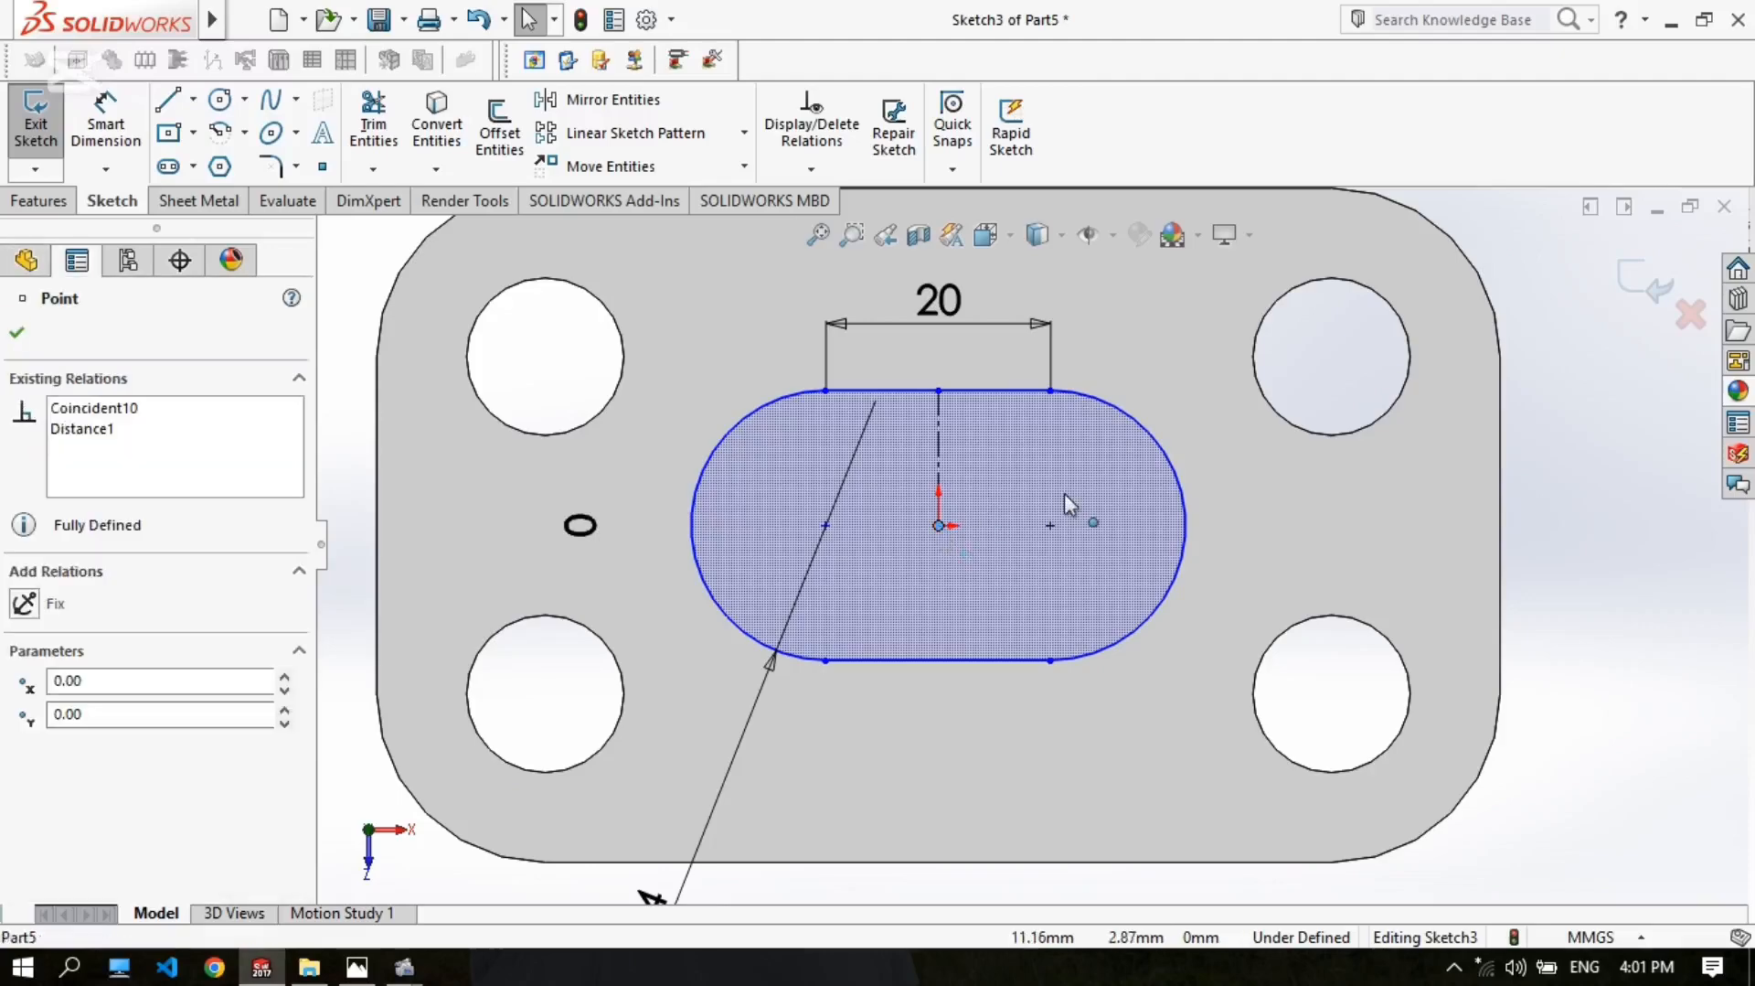
click(1609, 511)
key(ctrl+z)
key(ctrl+z)
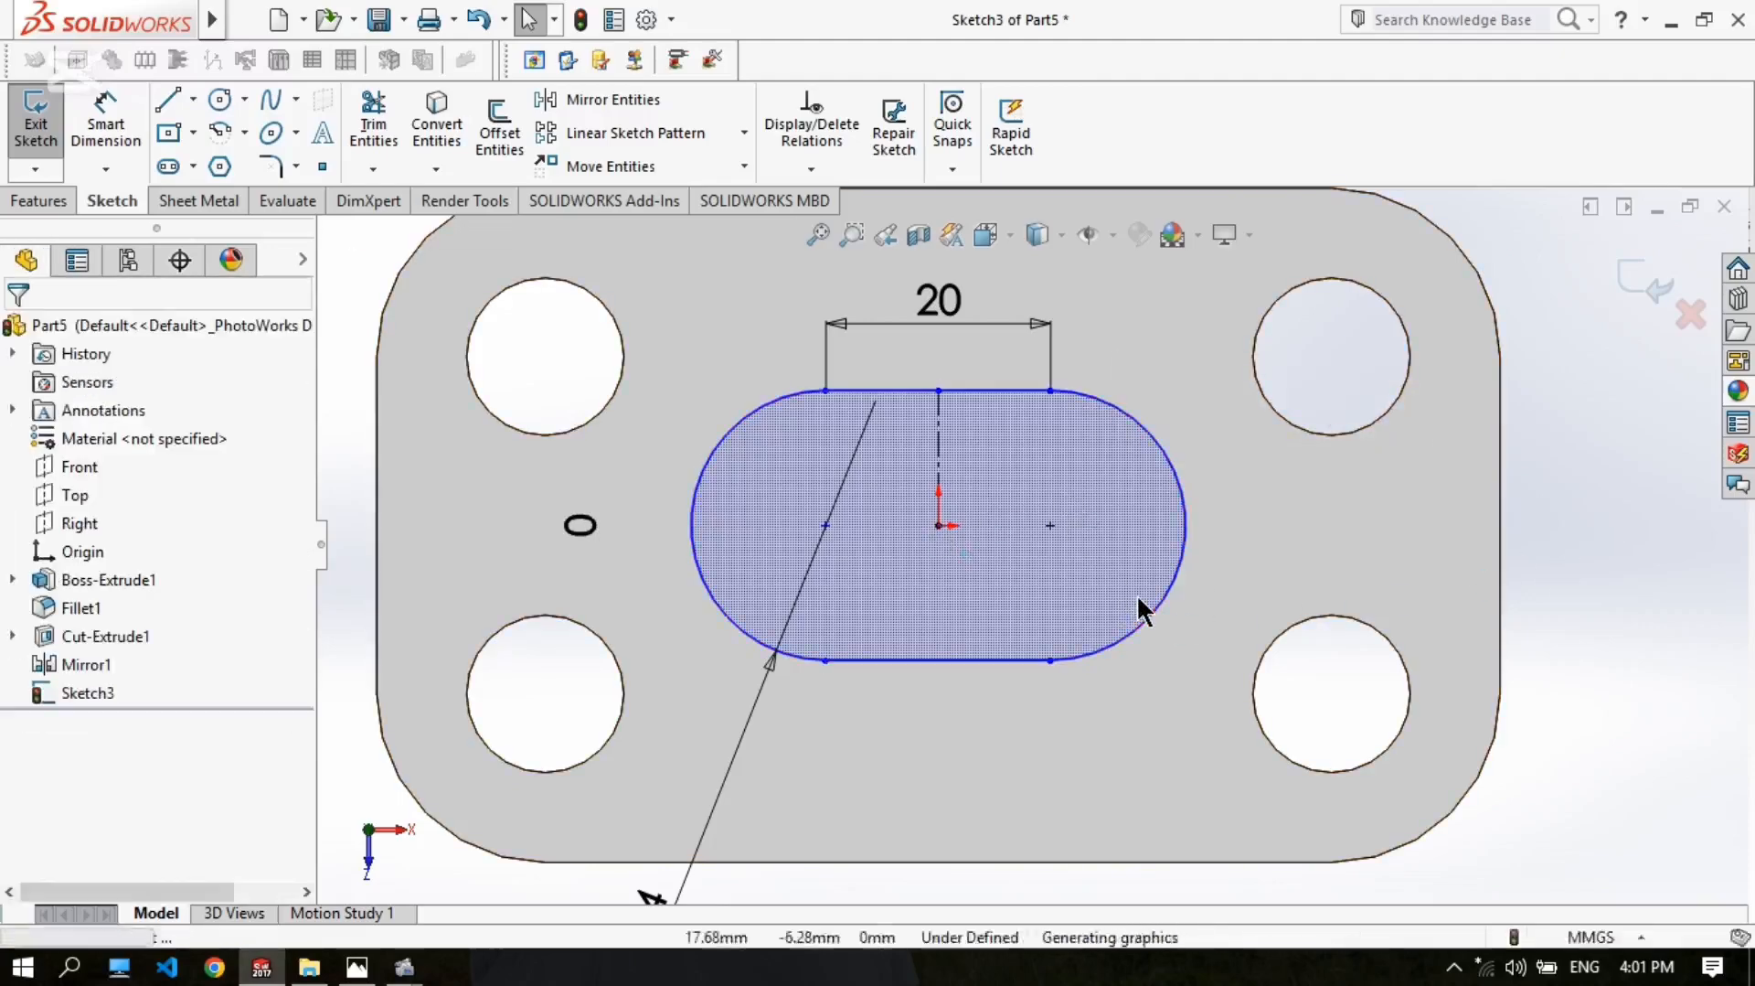
key(ctrl+z)
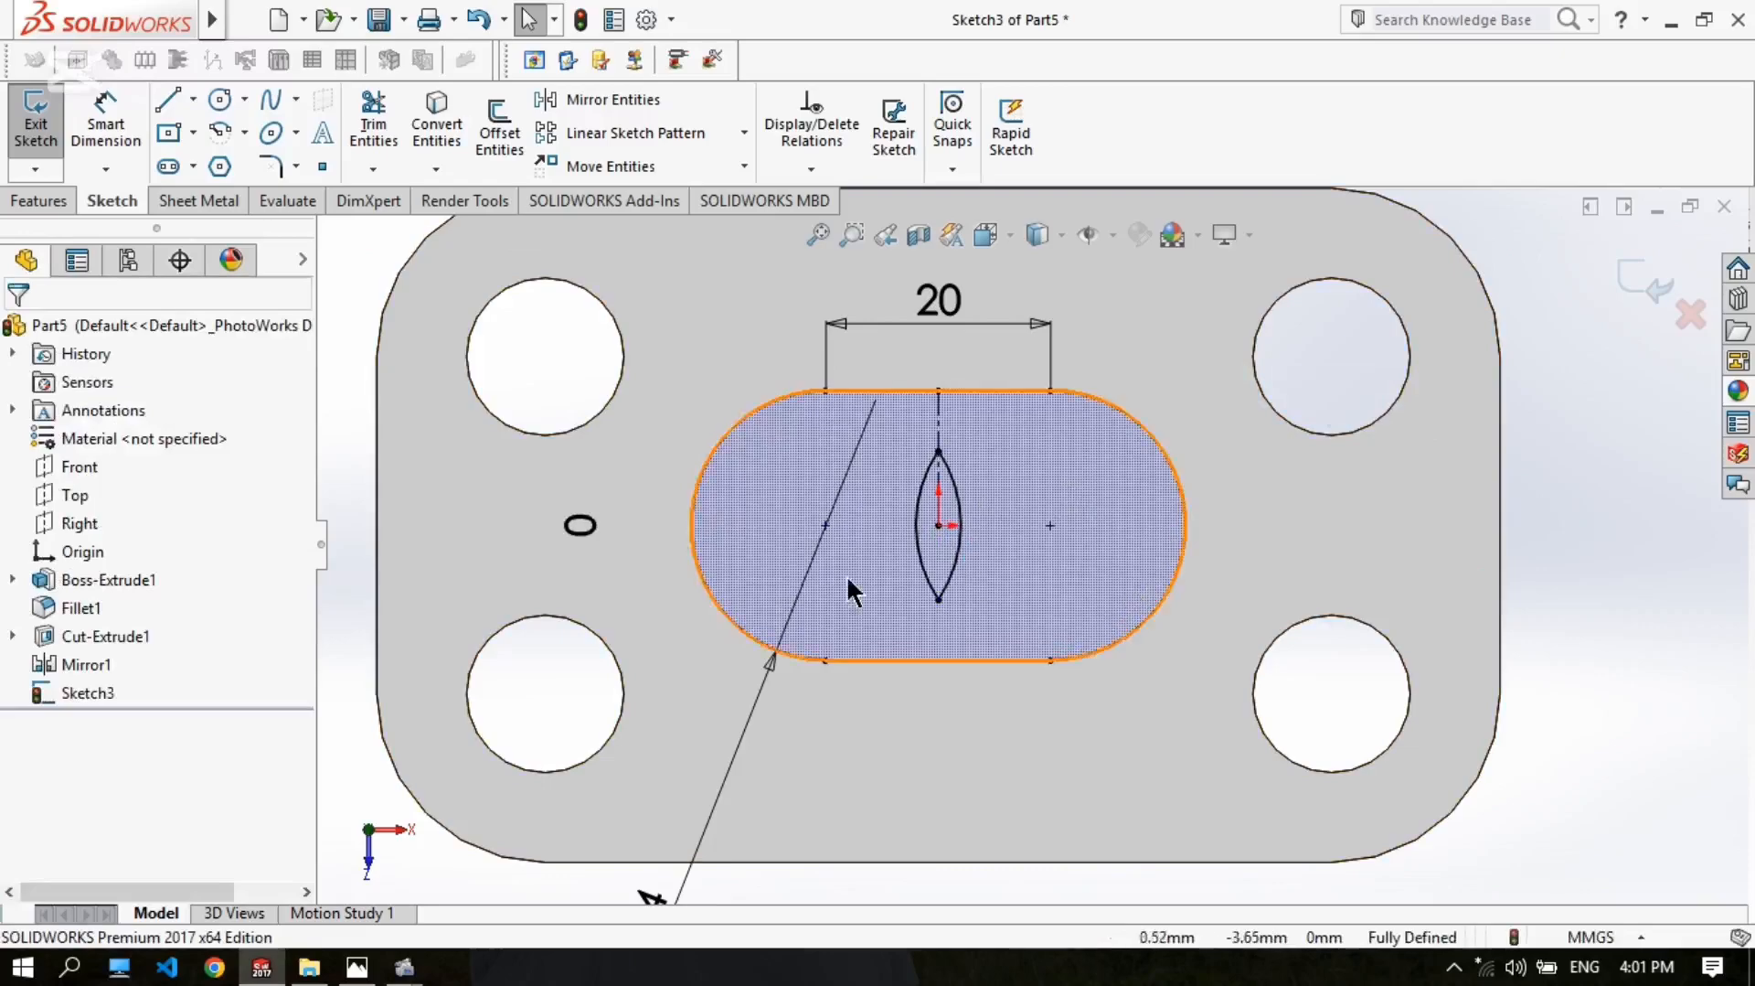
Step: Exit the boss profile sketch and delete Sketch3 from the part
click(1628, 280)
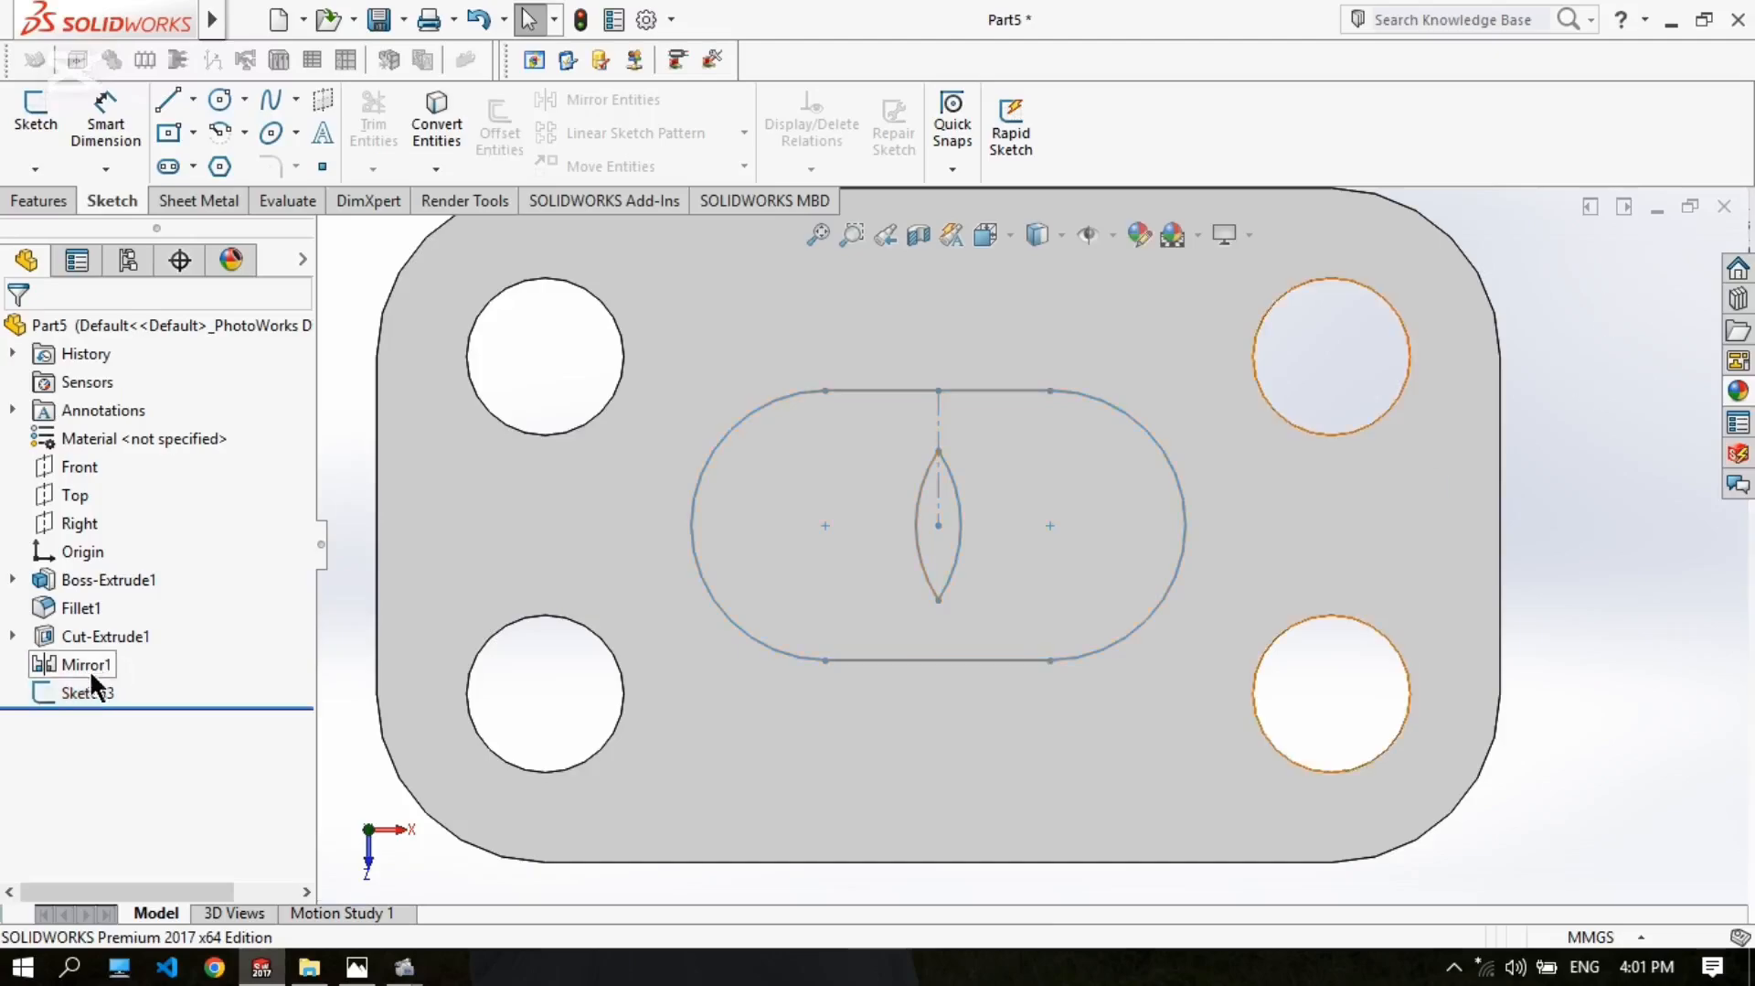
right_click(85, 691)
click(179, 649)
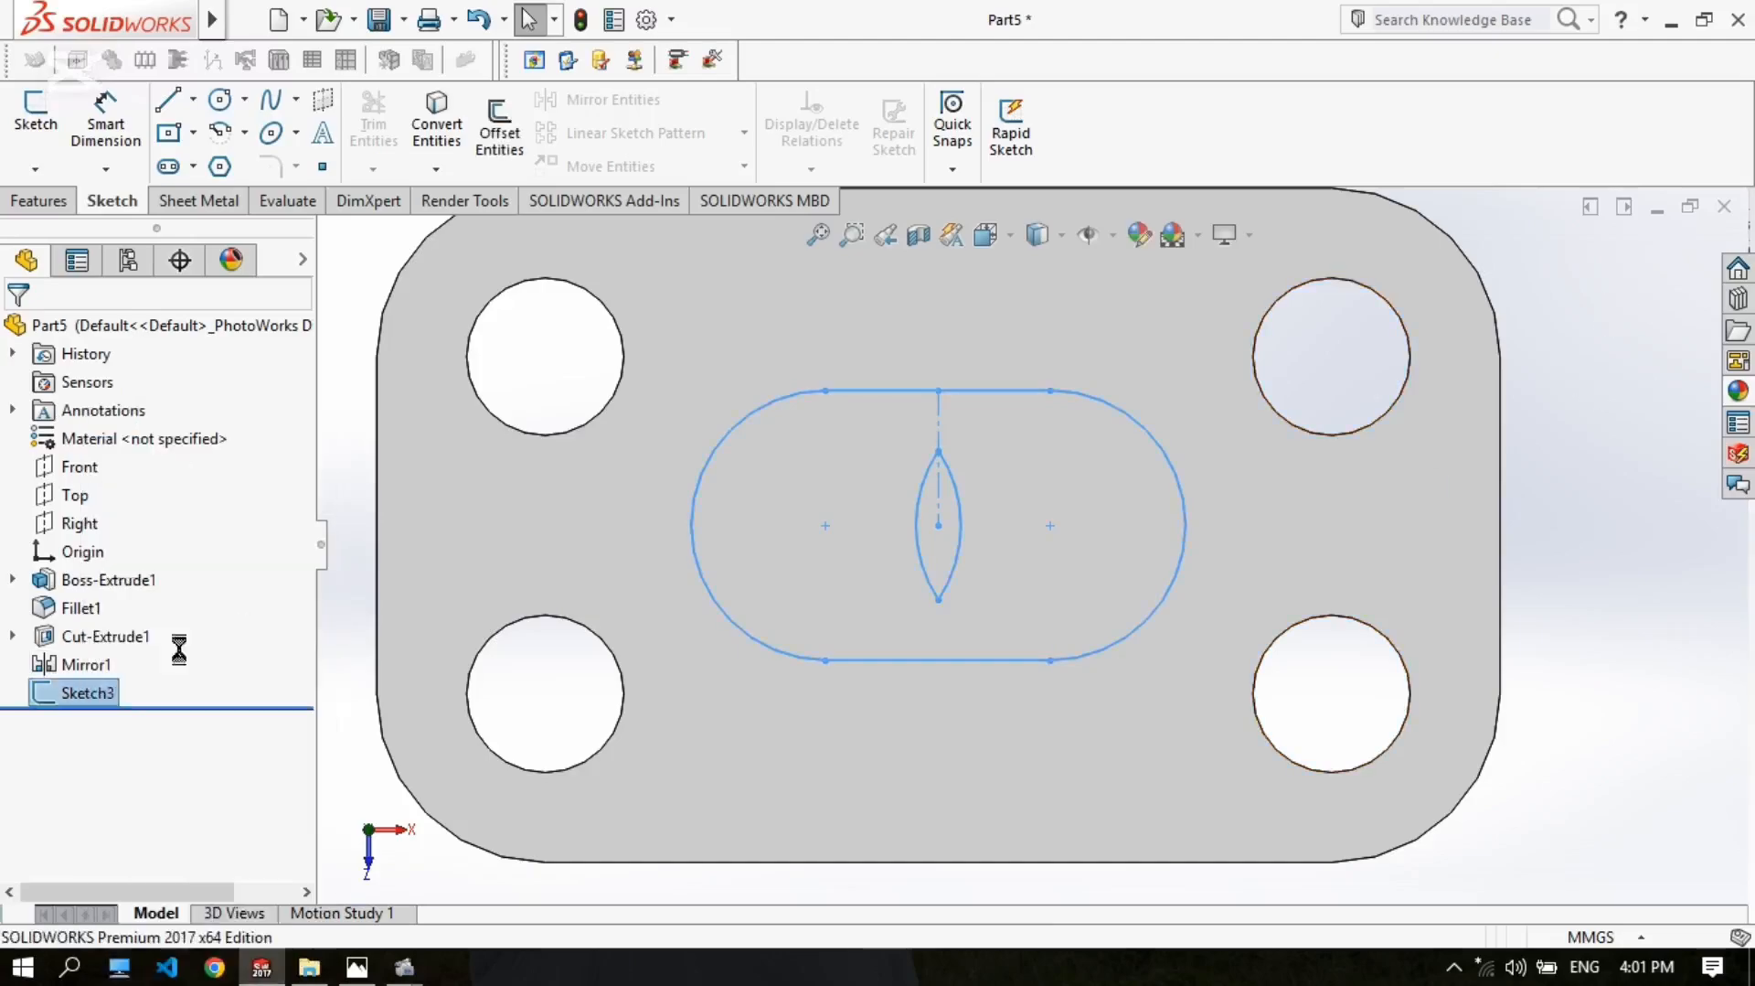
click(1029, 375)
Step: Check the dimensions of the slotted boss in the tutorial 2.jpg drawing
scroll(1463, 537, up, 2)
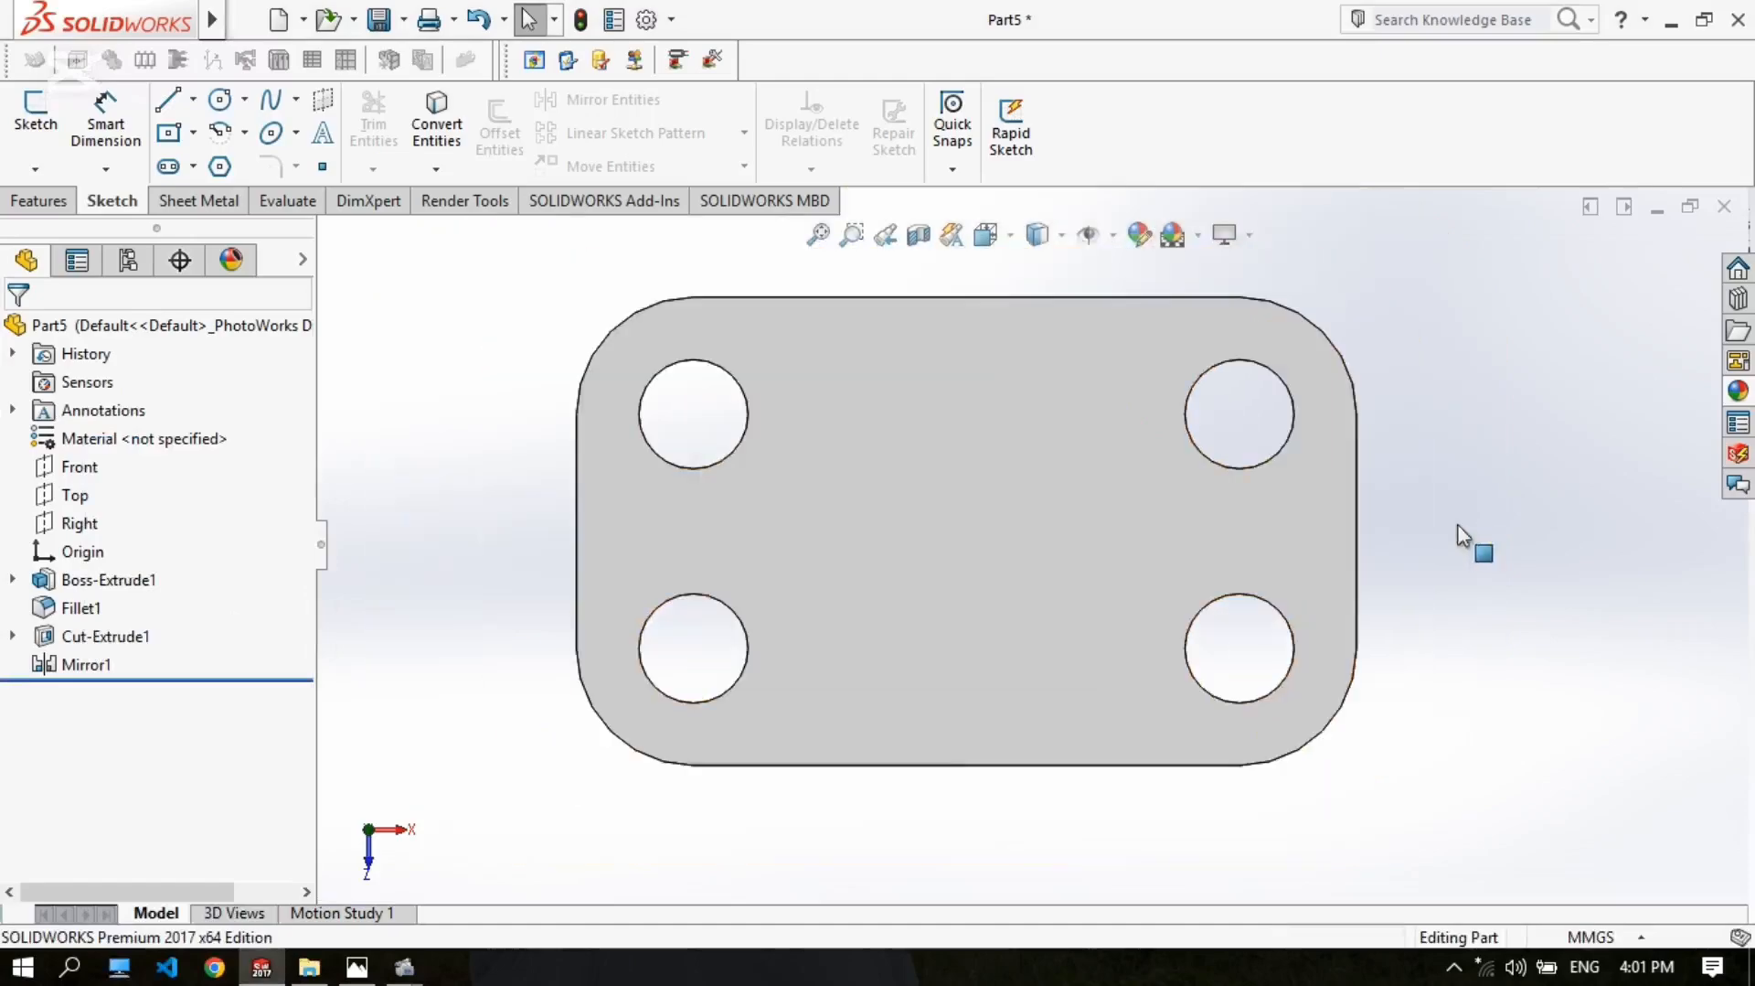
middle_drag(993, 640, 1001, 493)
click(356, 968)
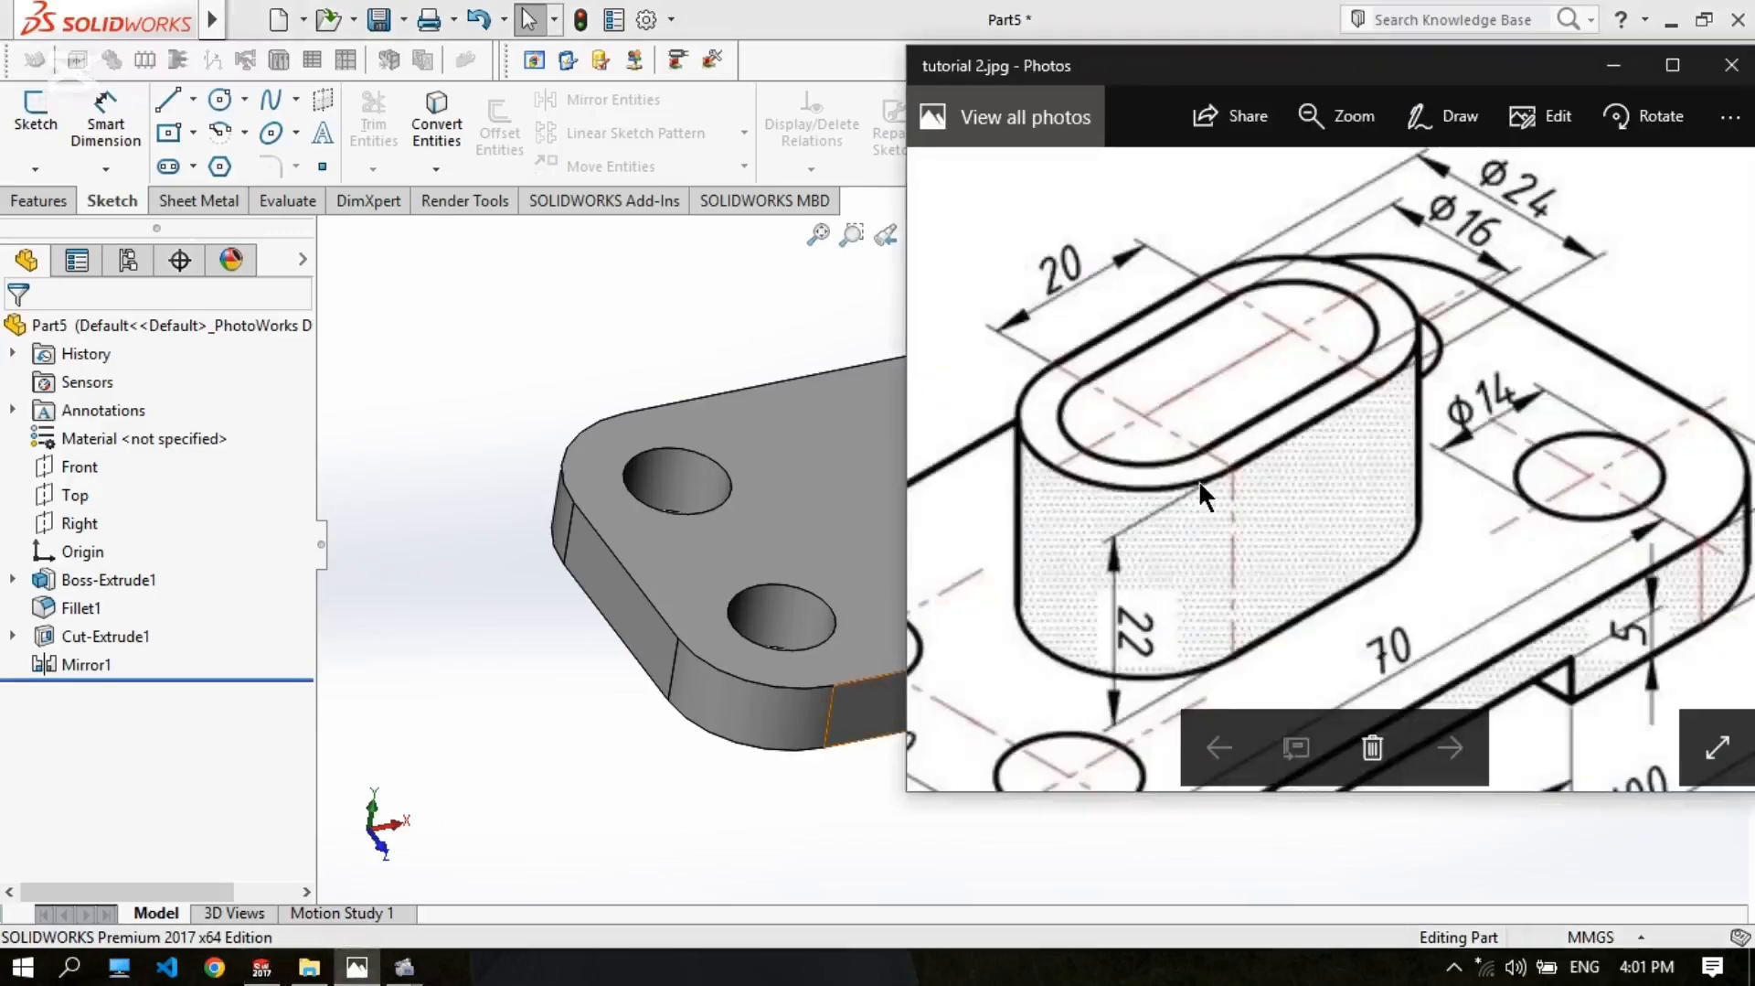
drag(1199, 484, 1317, 436)
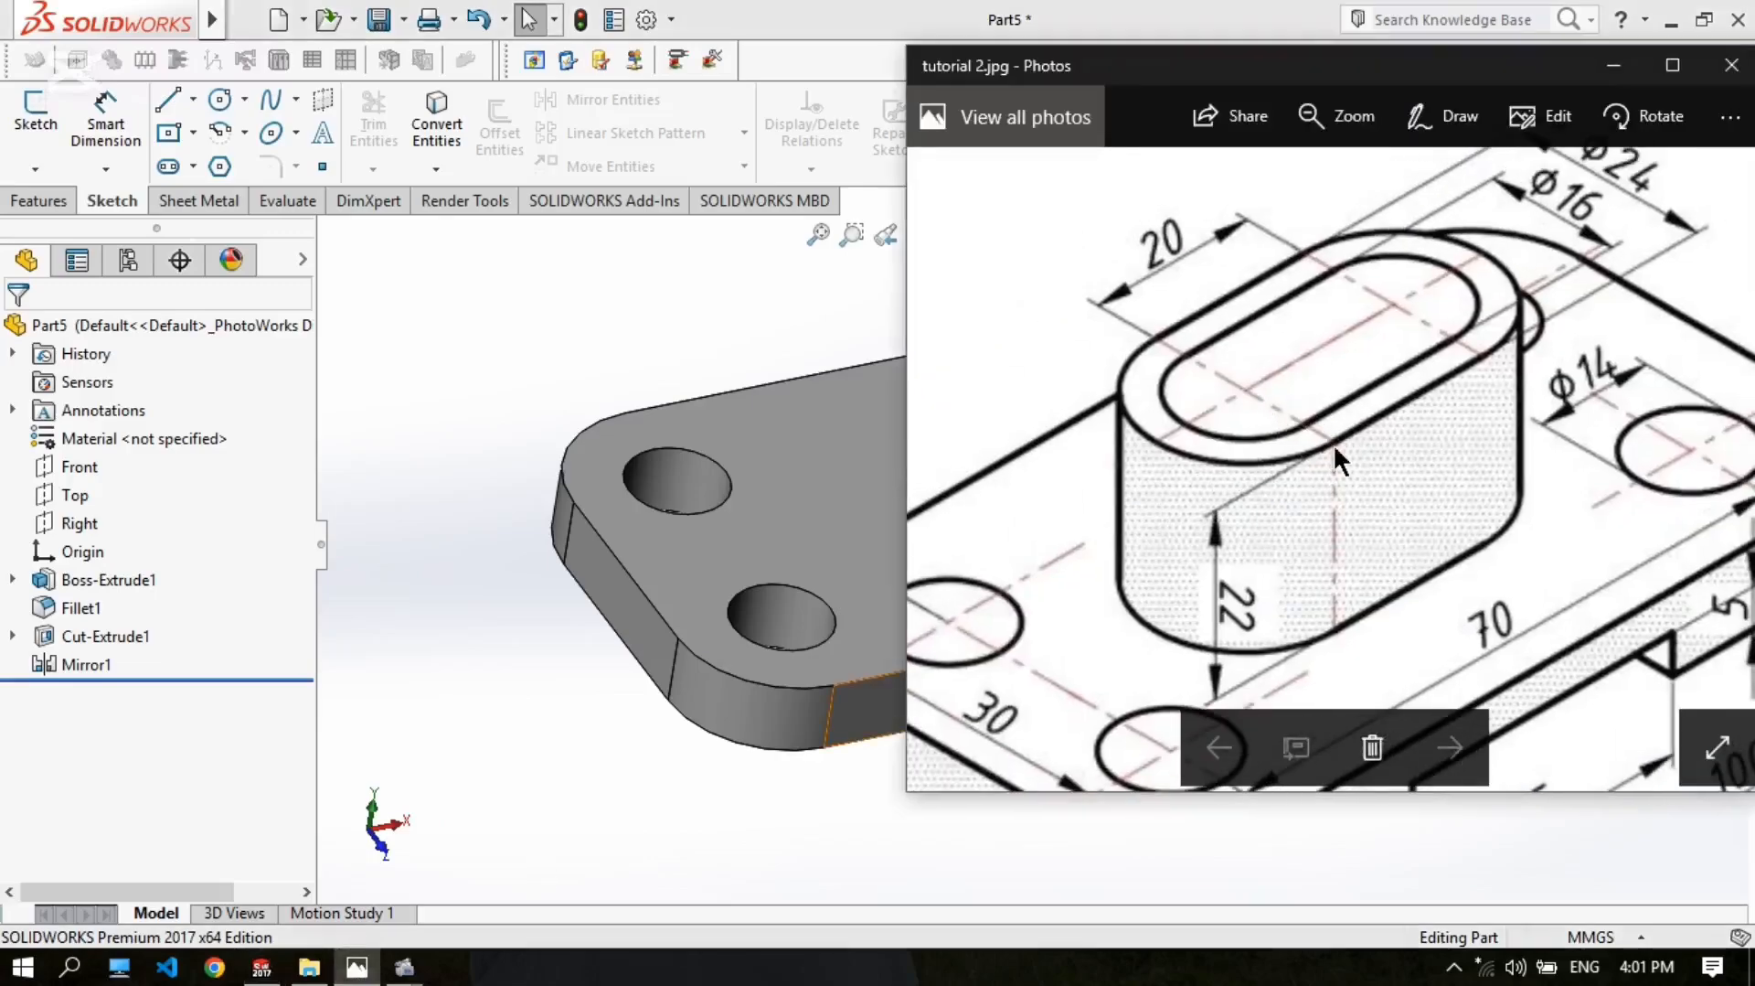
drag(1335, 443, 1342, 467)
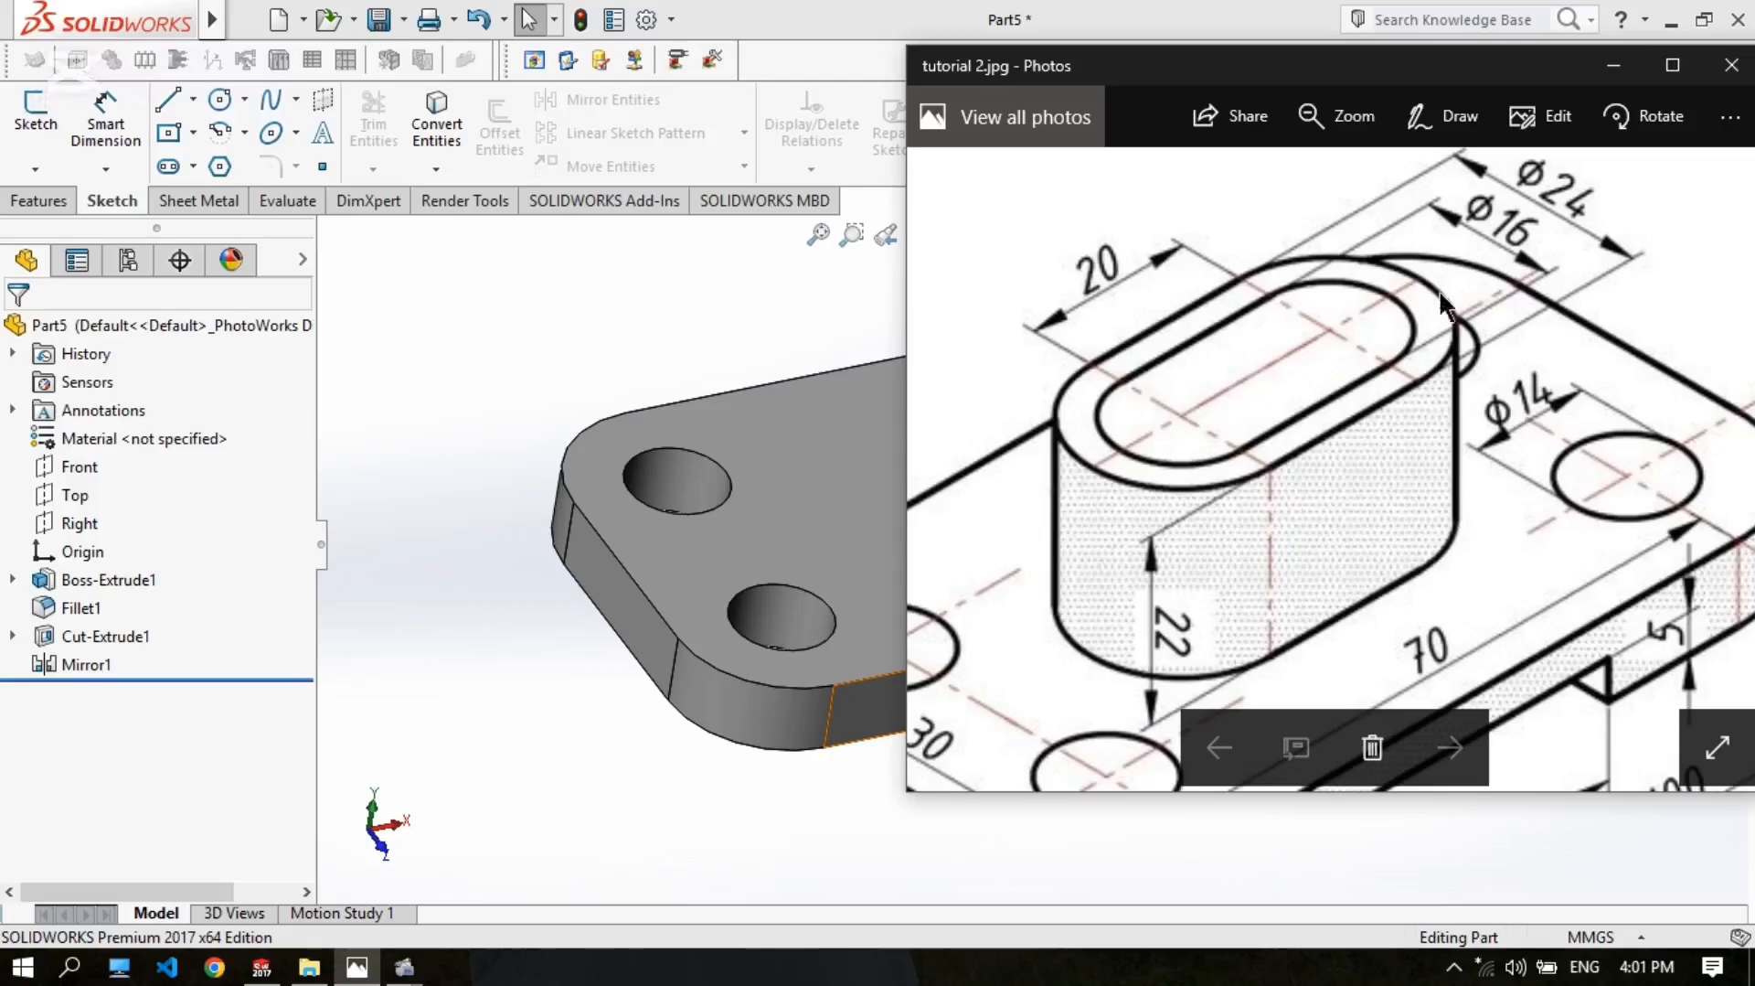
click(725, 336)
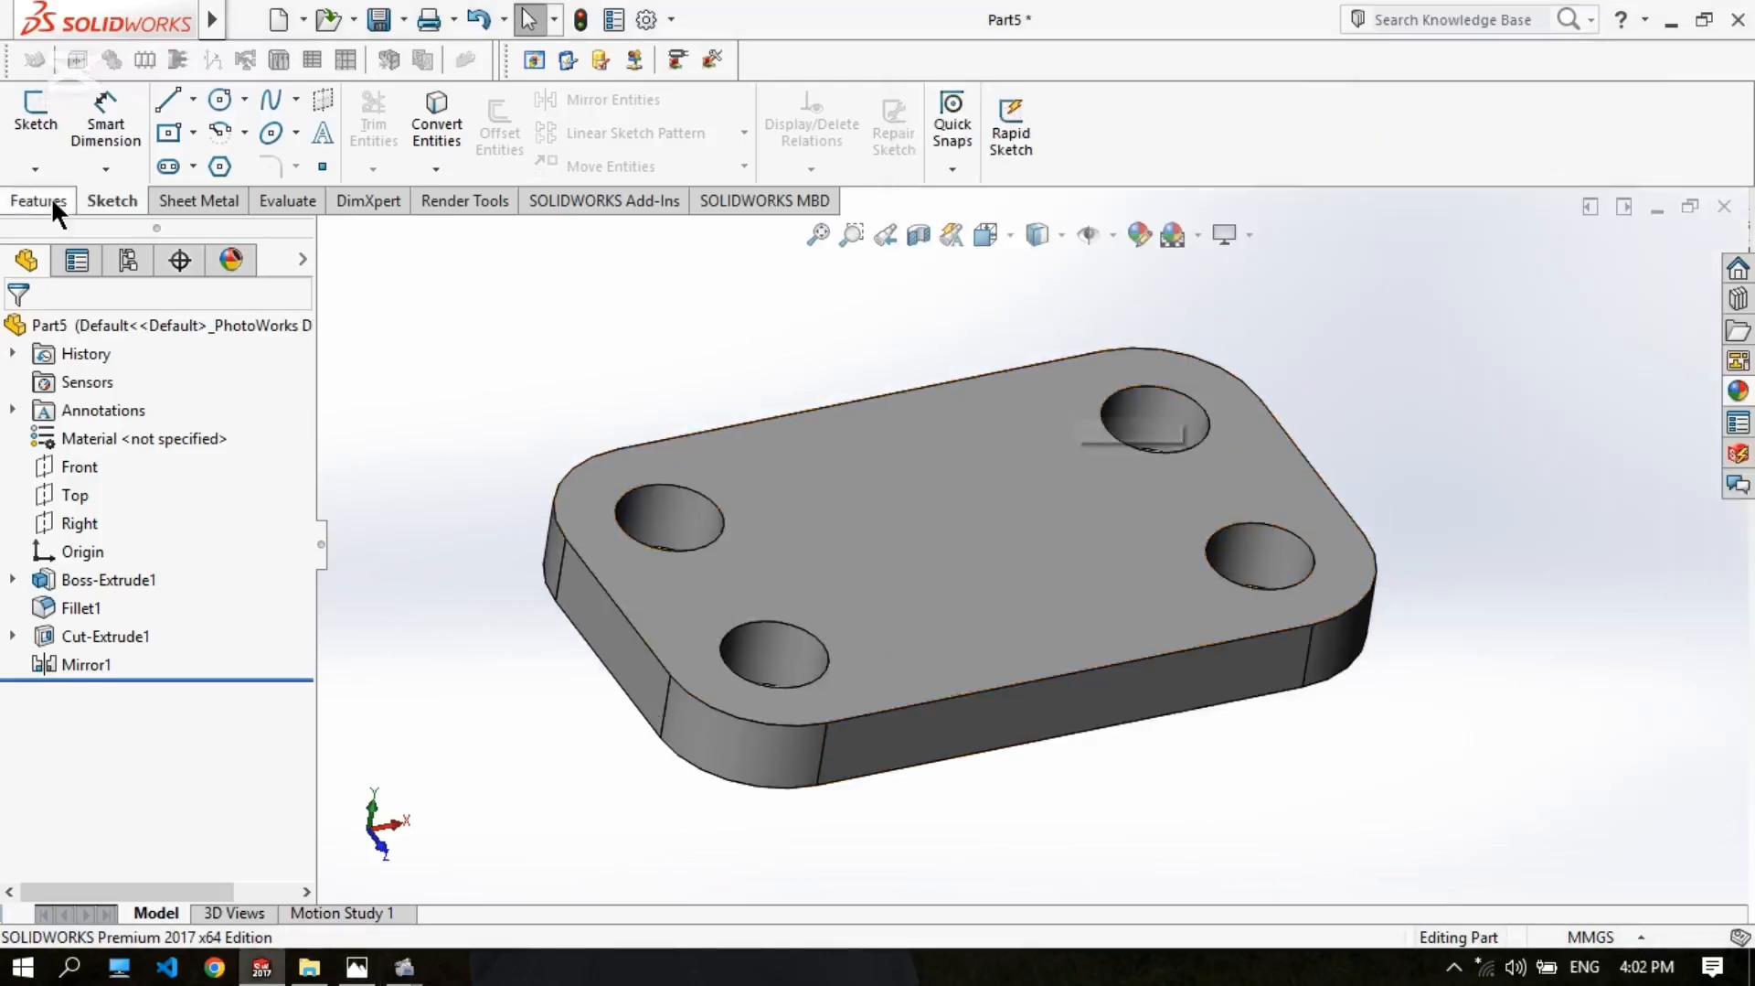
Step: Start a Straight Slot sketch on the plate's upper face and orient the view normal to it
click(51, 200)
click(136, 199)
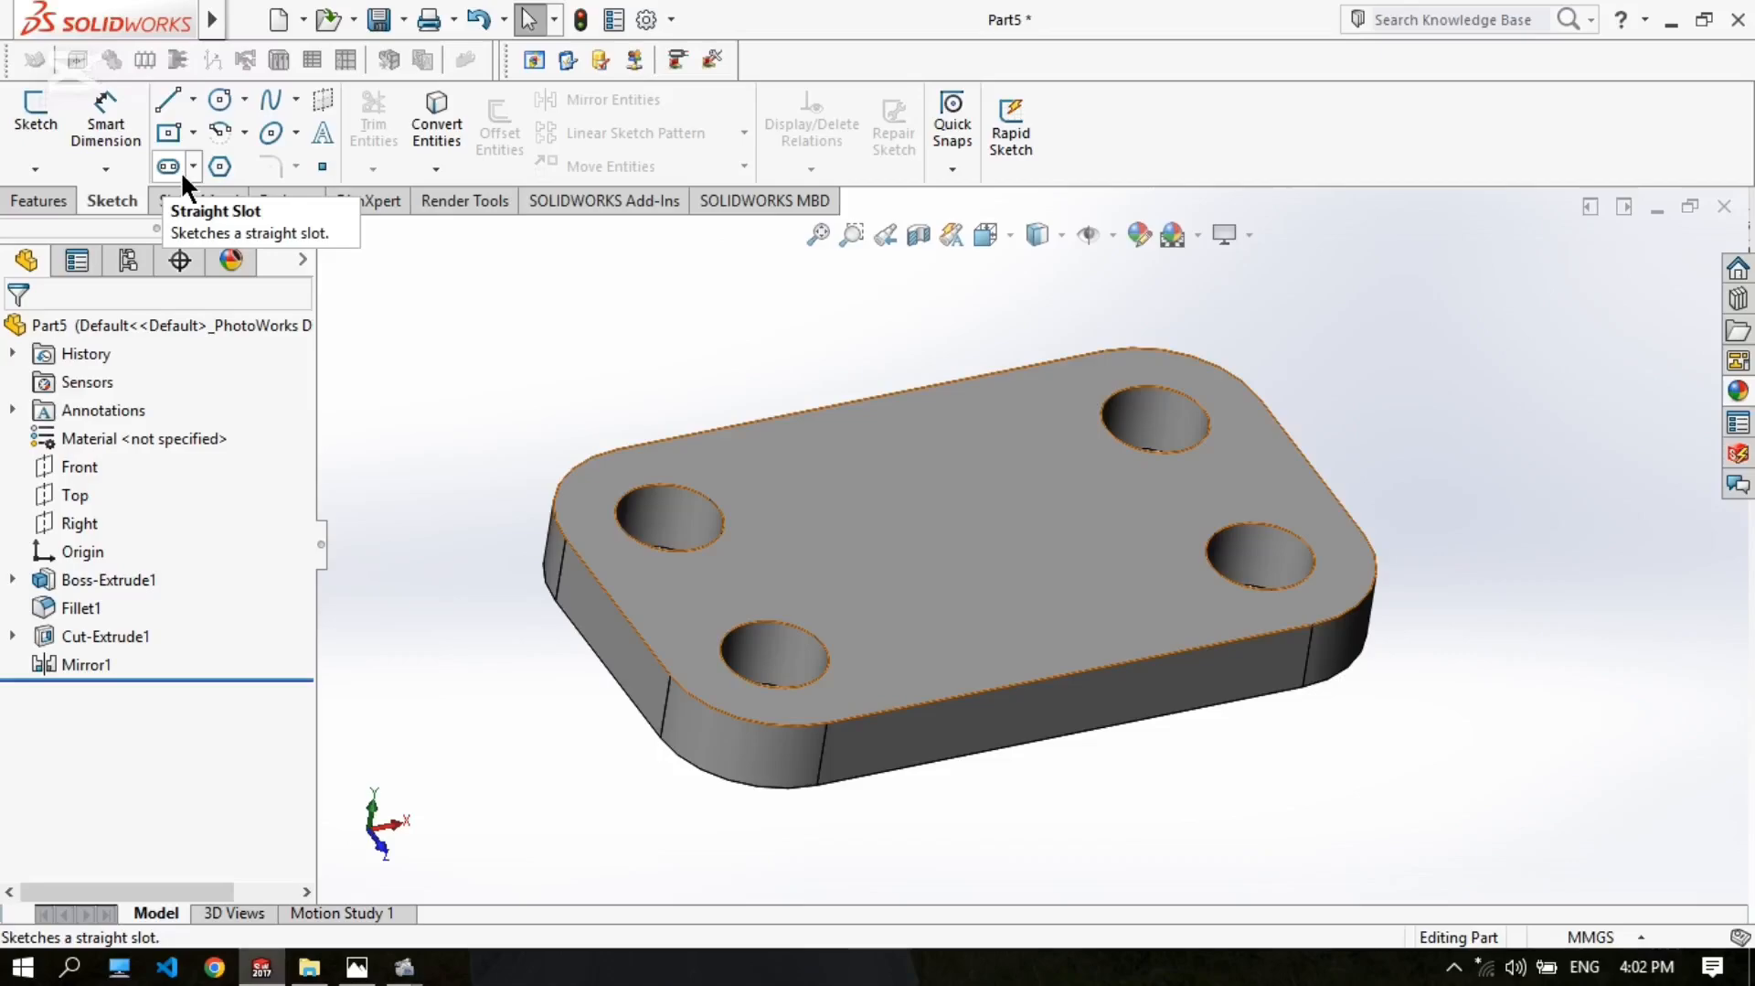
click(192, 165)
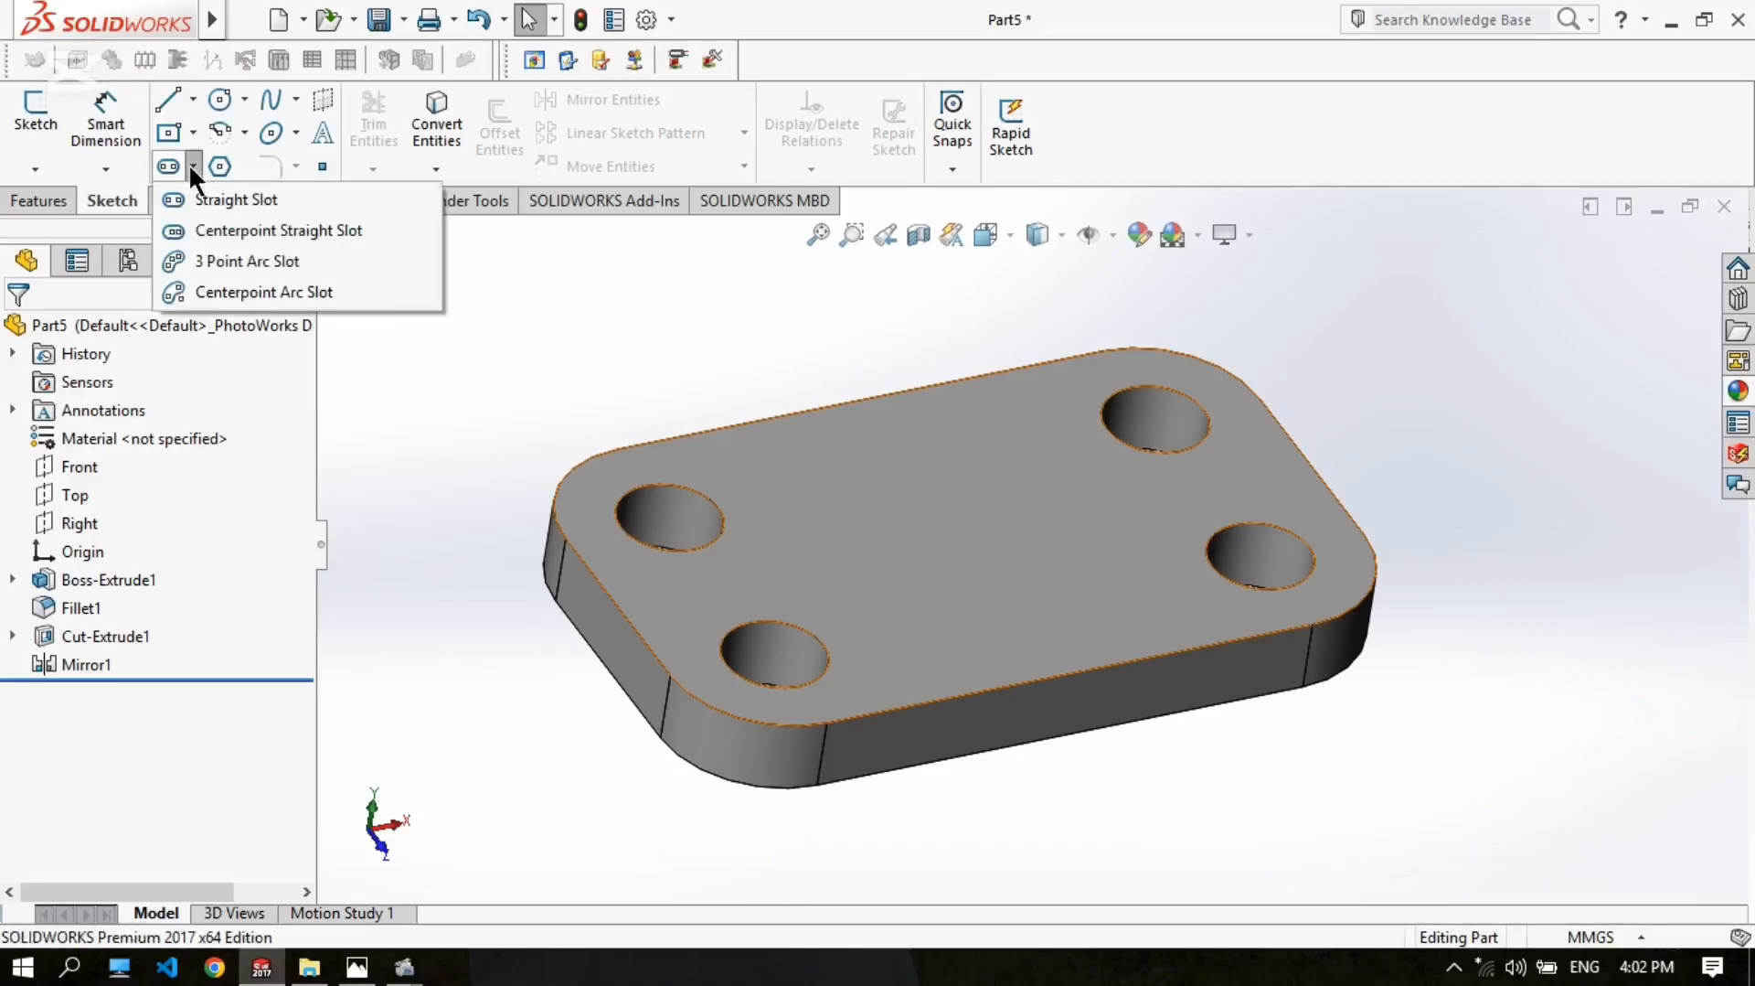
click(271, 200)
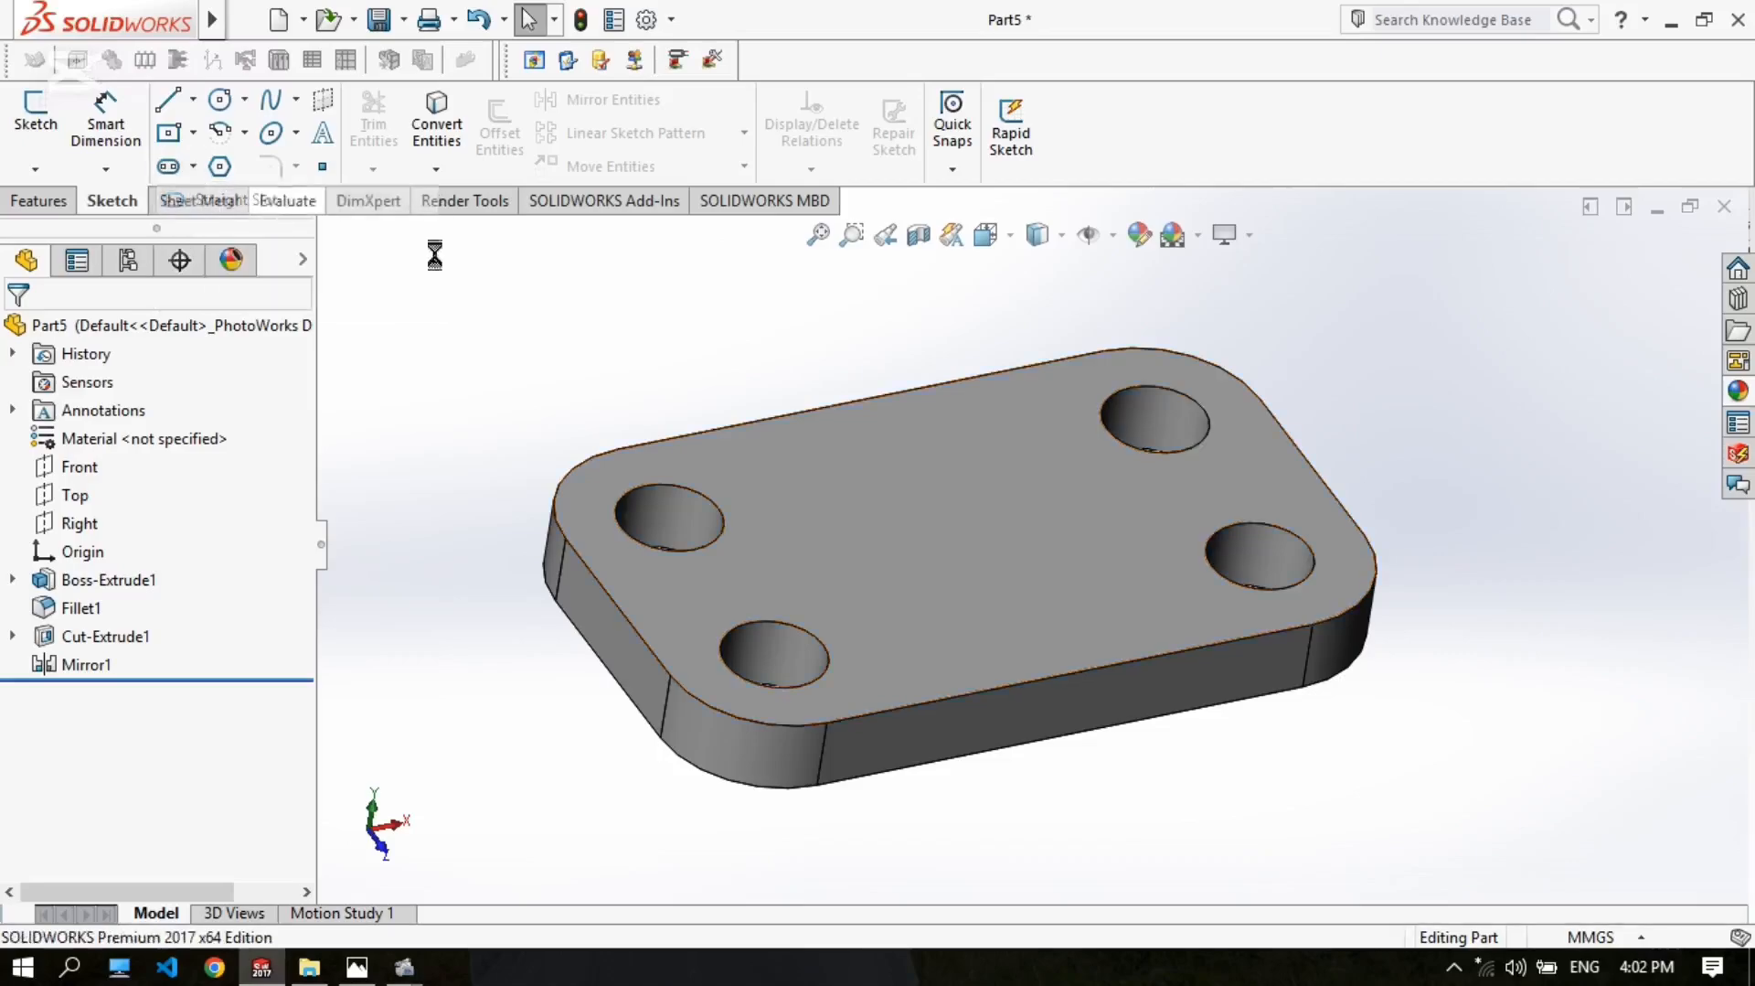
click(860, 526)
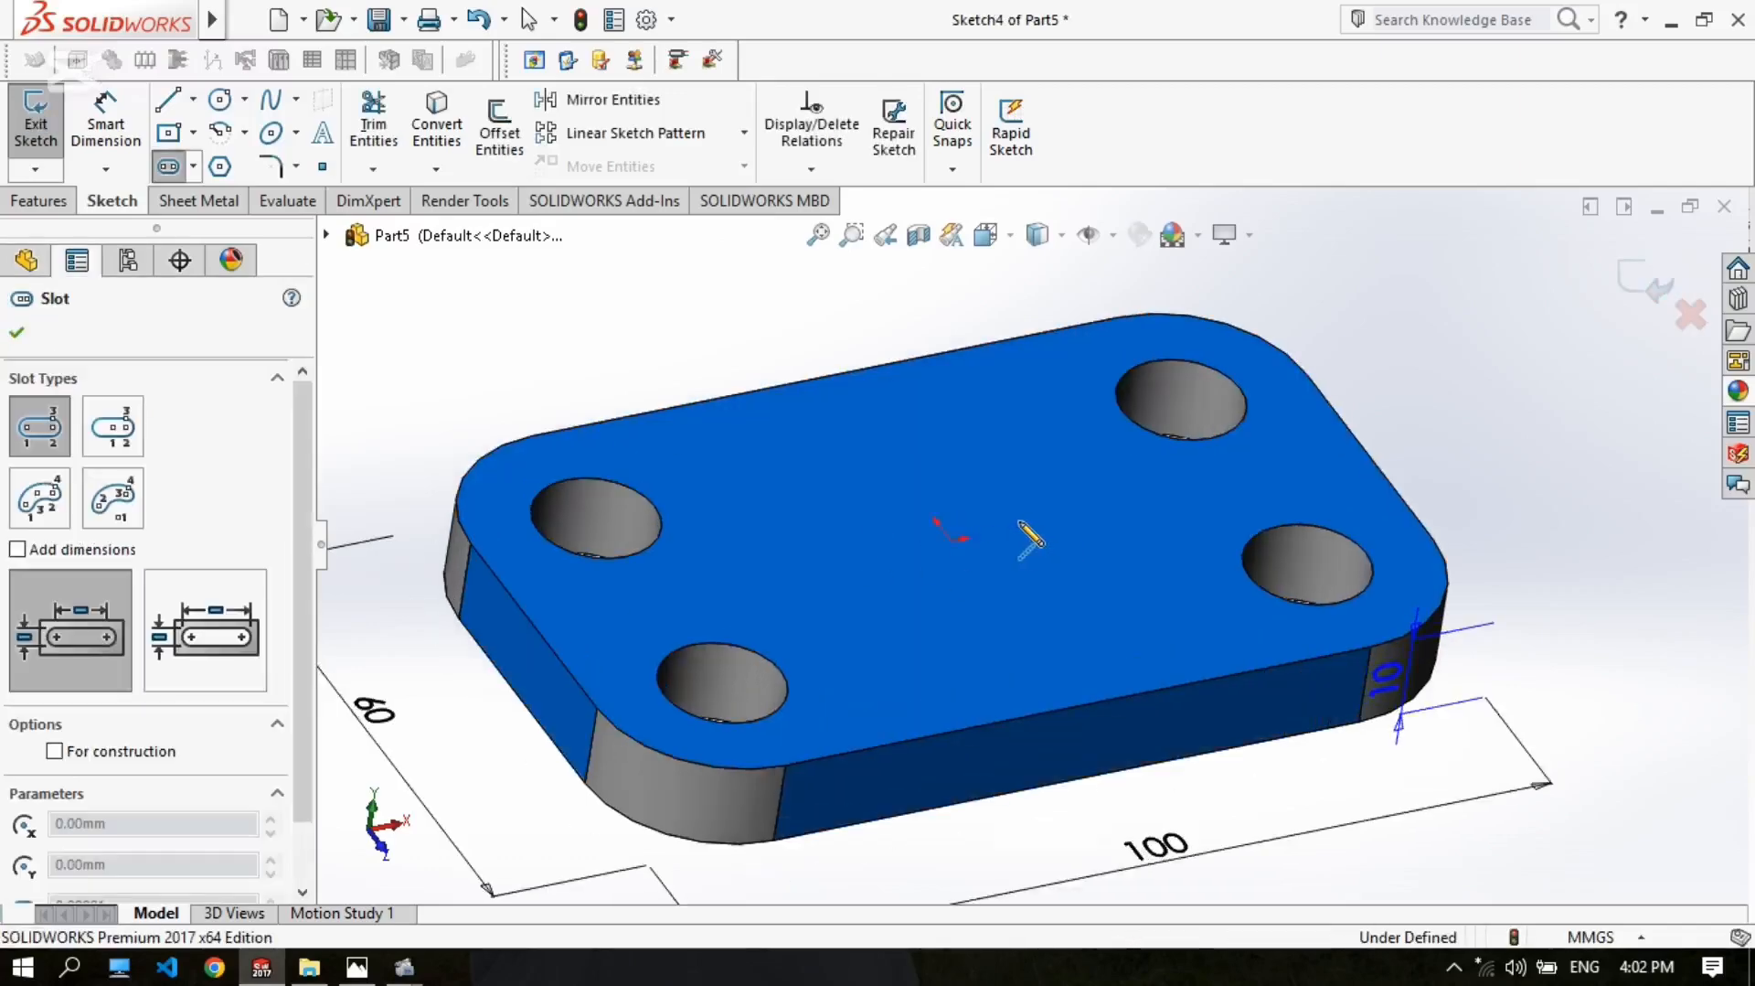
scroll(820, 558, up, 1)
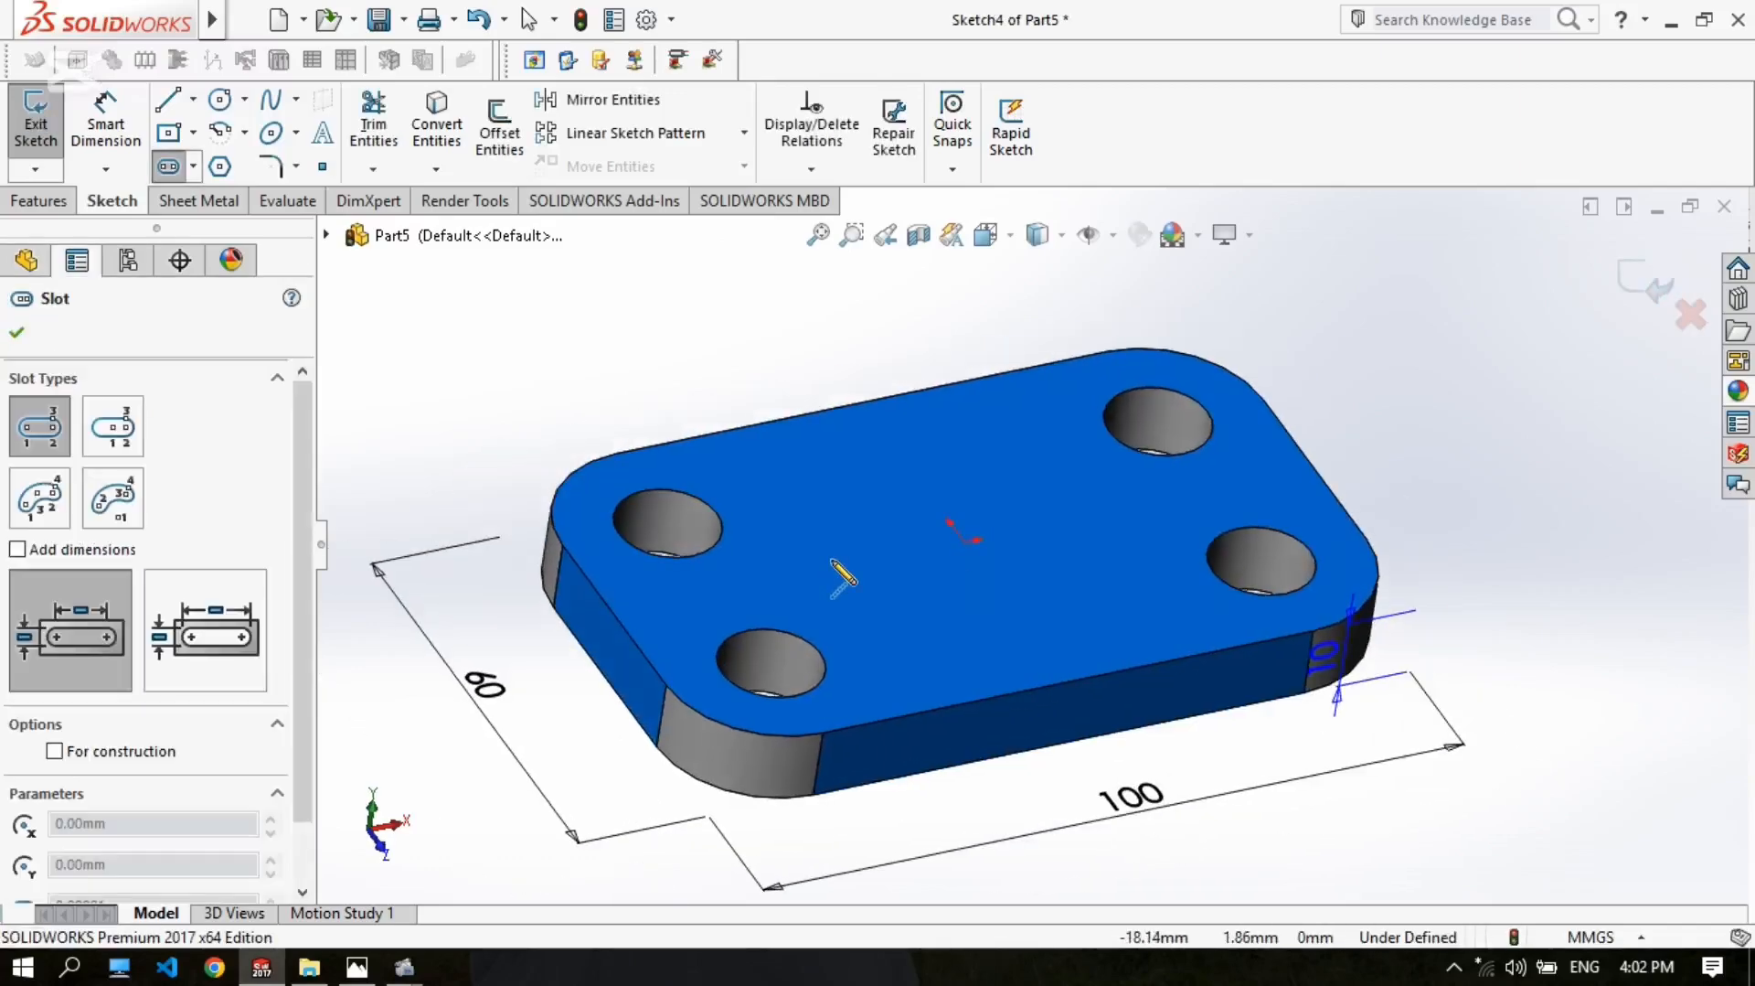
key(ctrl+8)
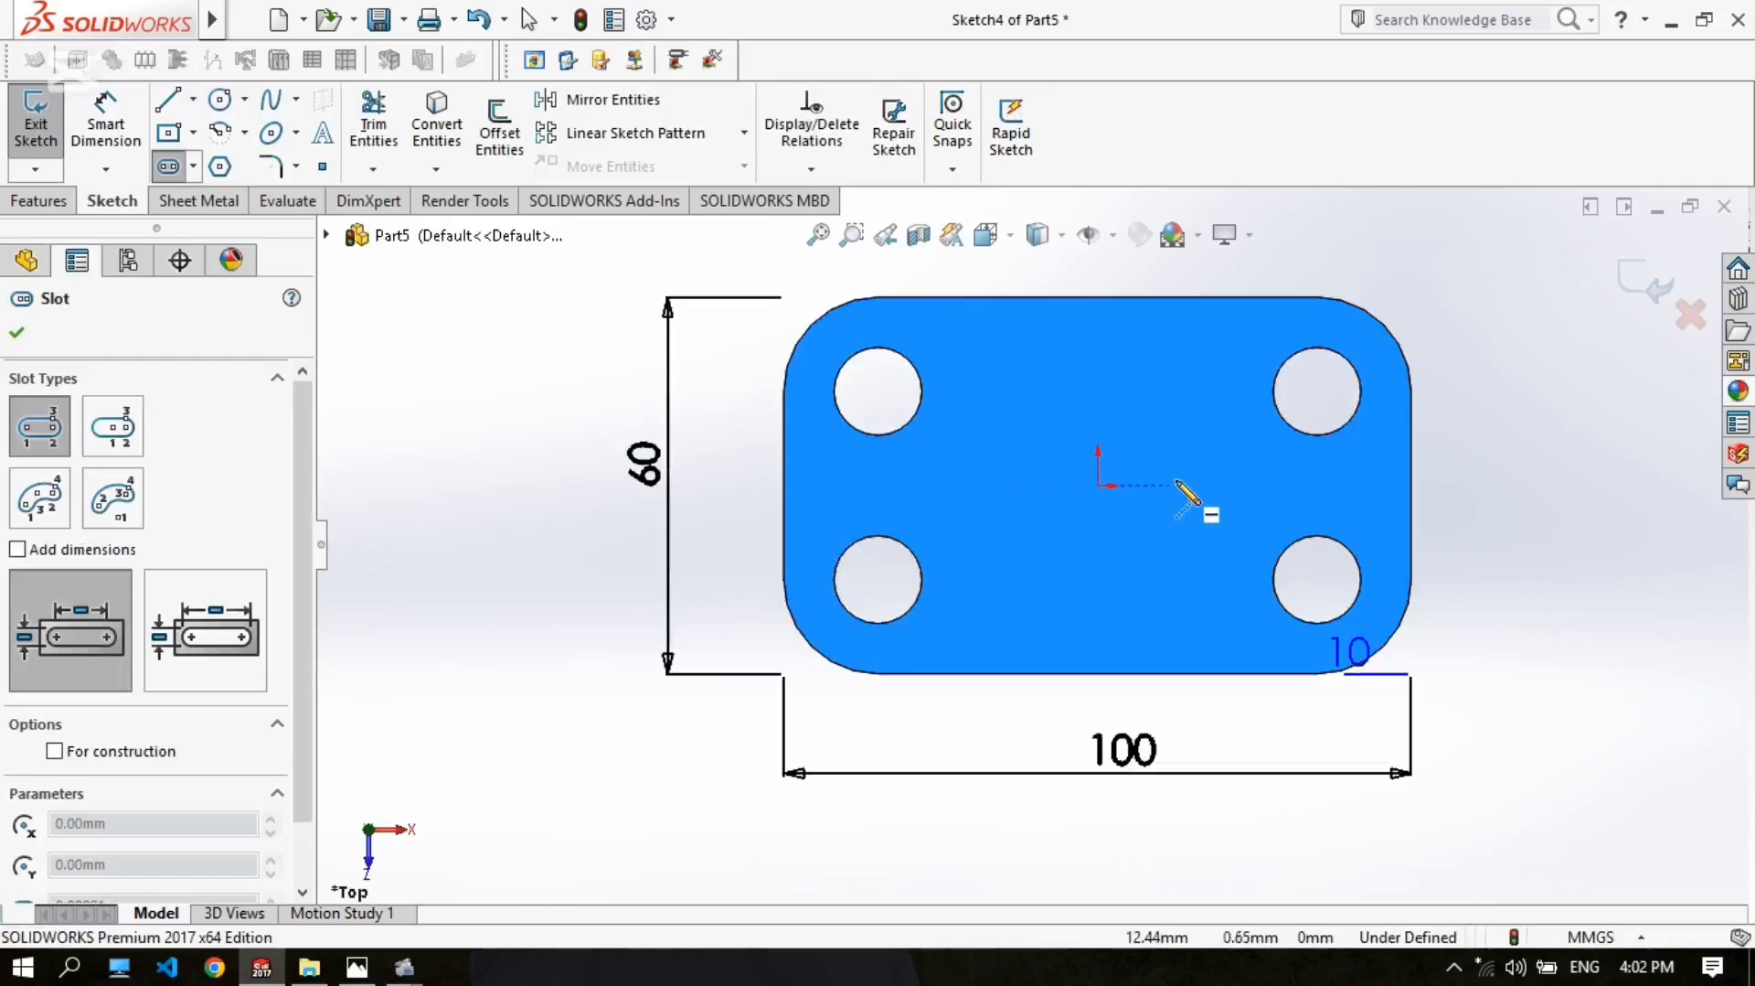
Step: Sketch a horizontal straight slot in line with the origin, about 41 mm between arc centres and about 17 mm wide
scroll(1195, 508, down, 1)
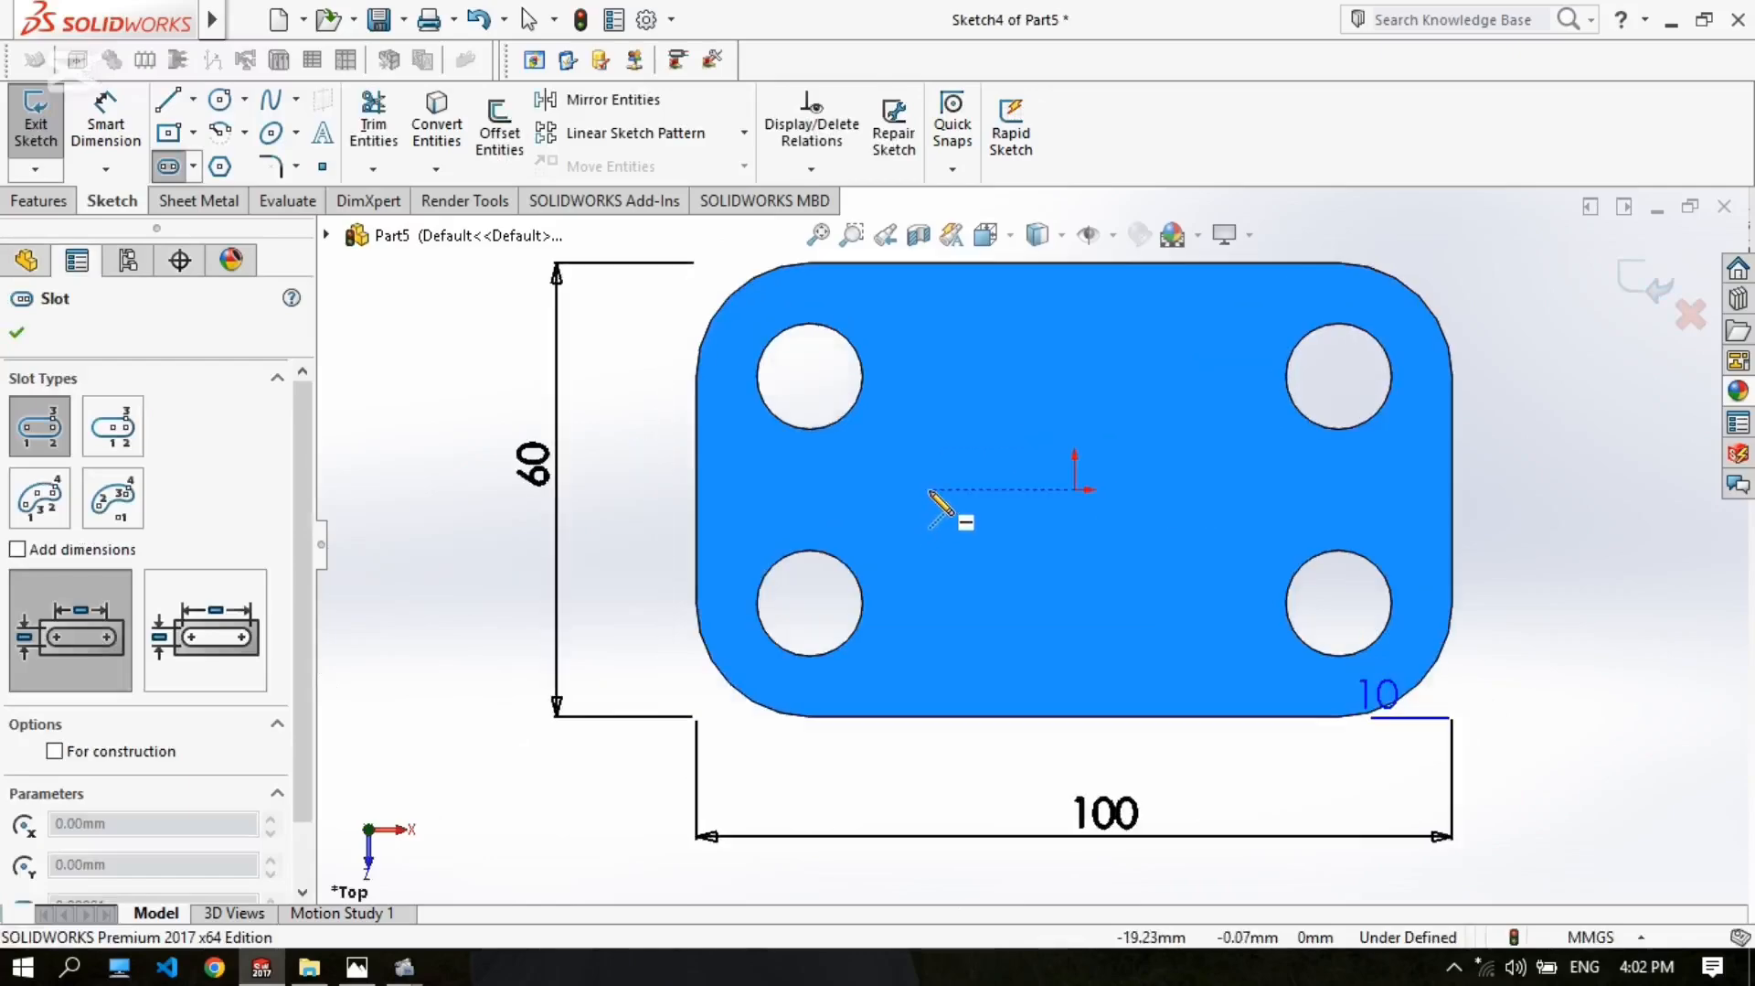
click(930, 491)
click(1241, 490)
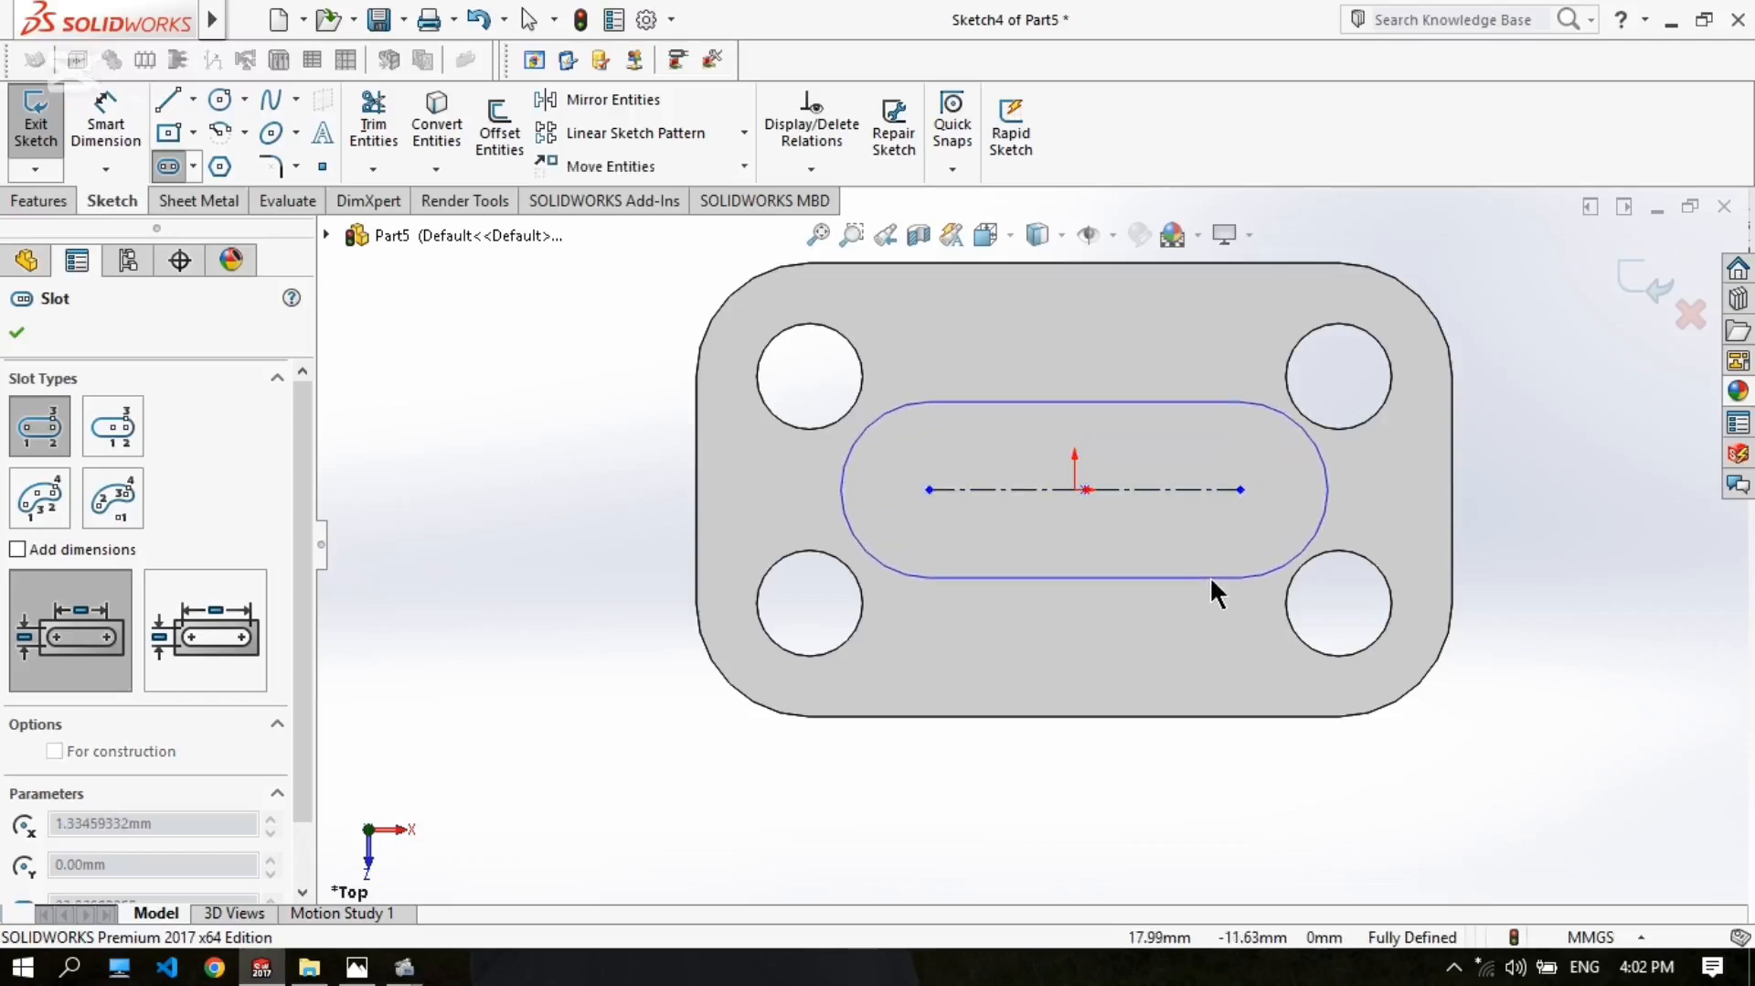
click(1203, 555)
scroll(1367, 540, down, 2)
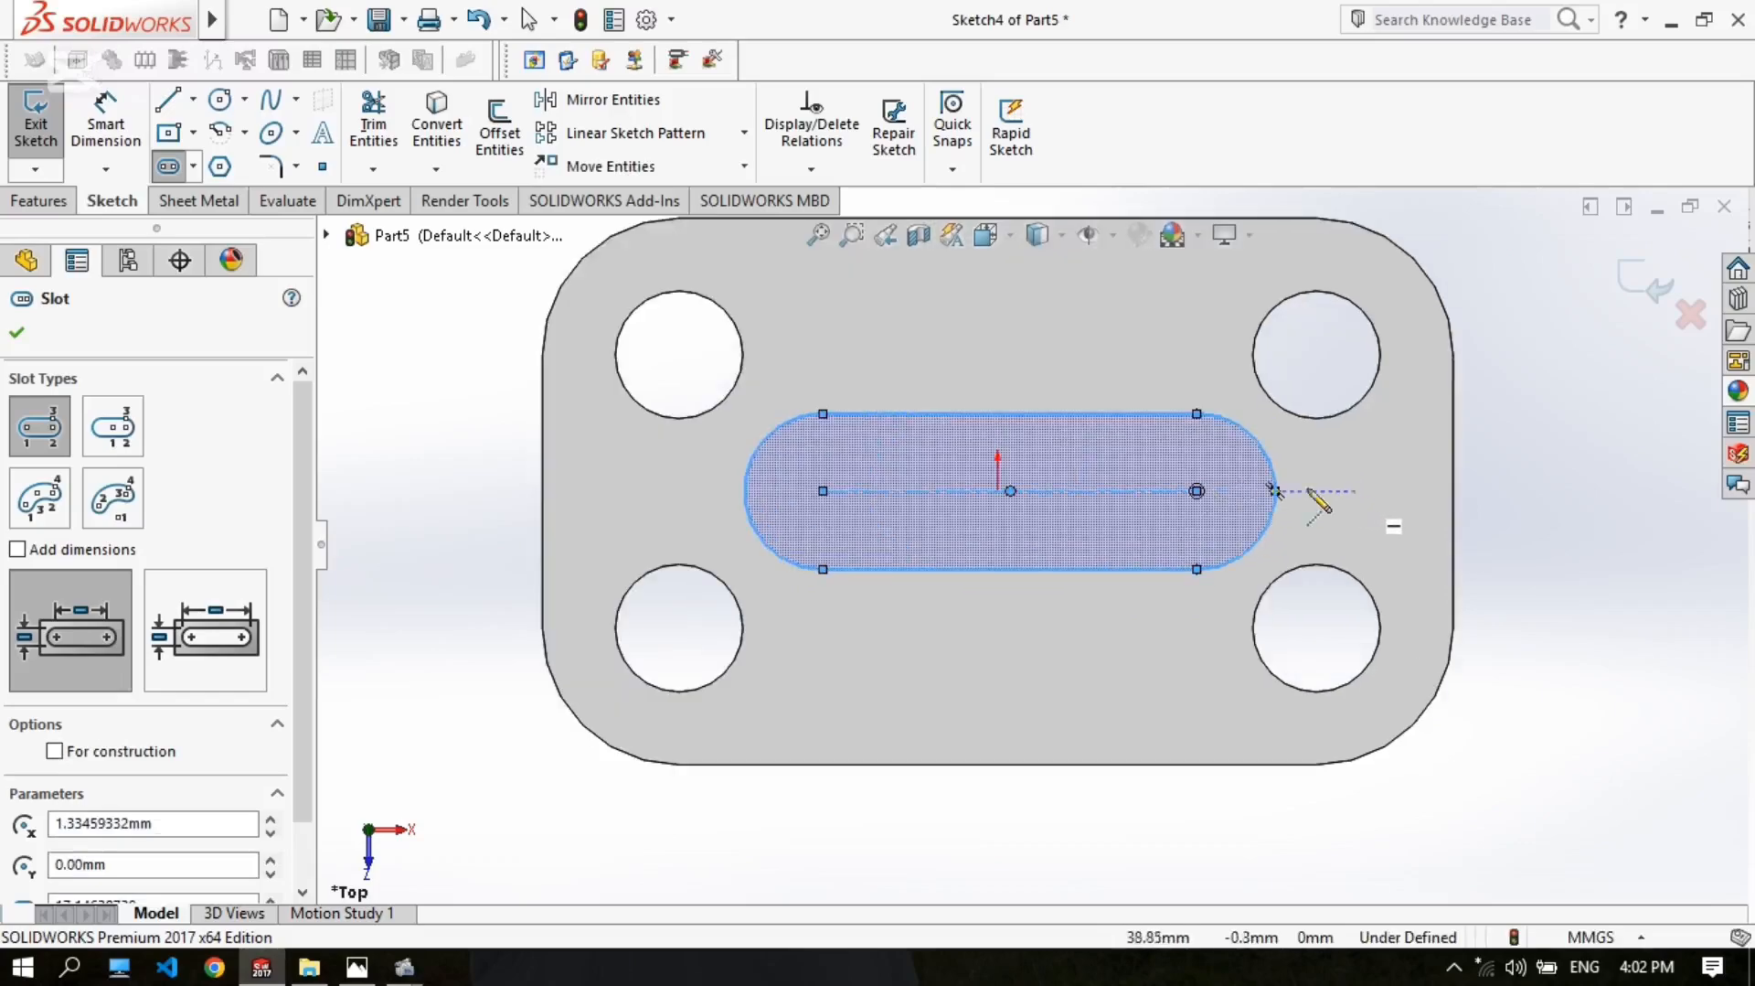
right_click(1502, 435)
click(1500, 419)
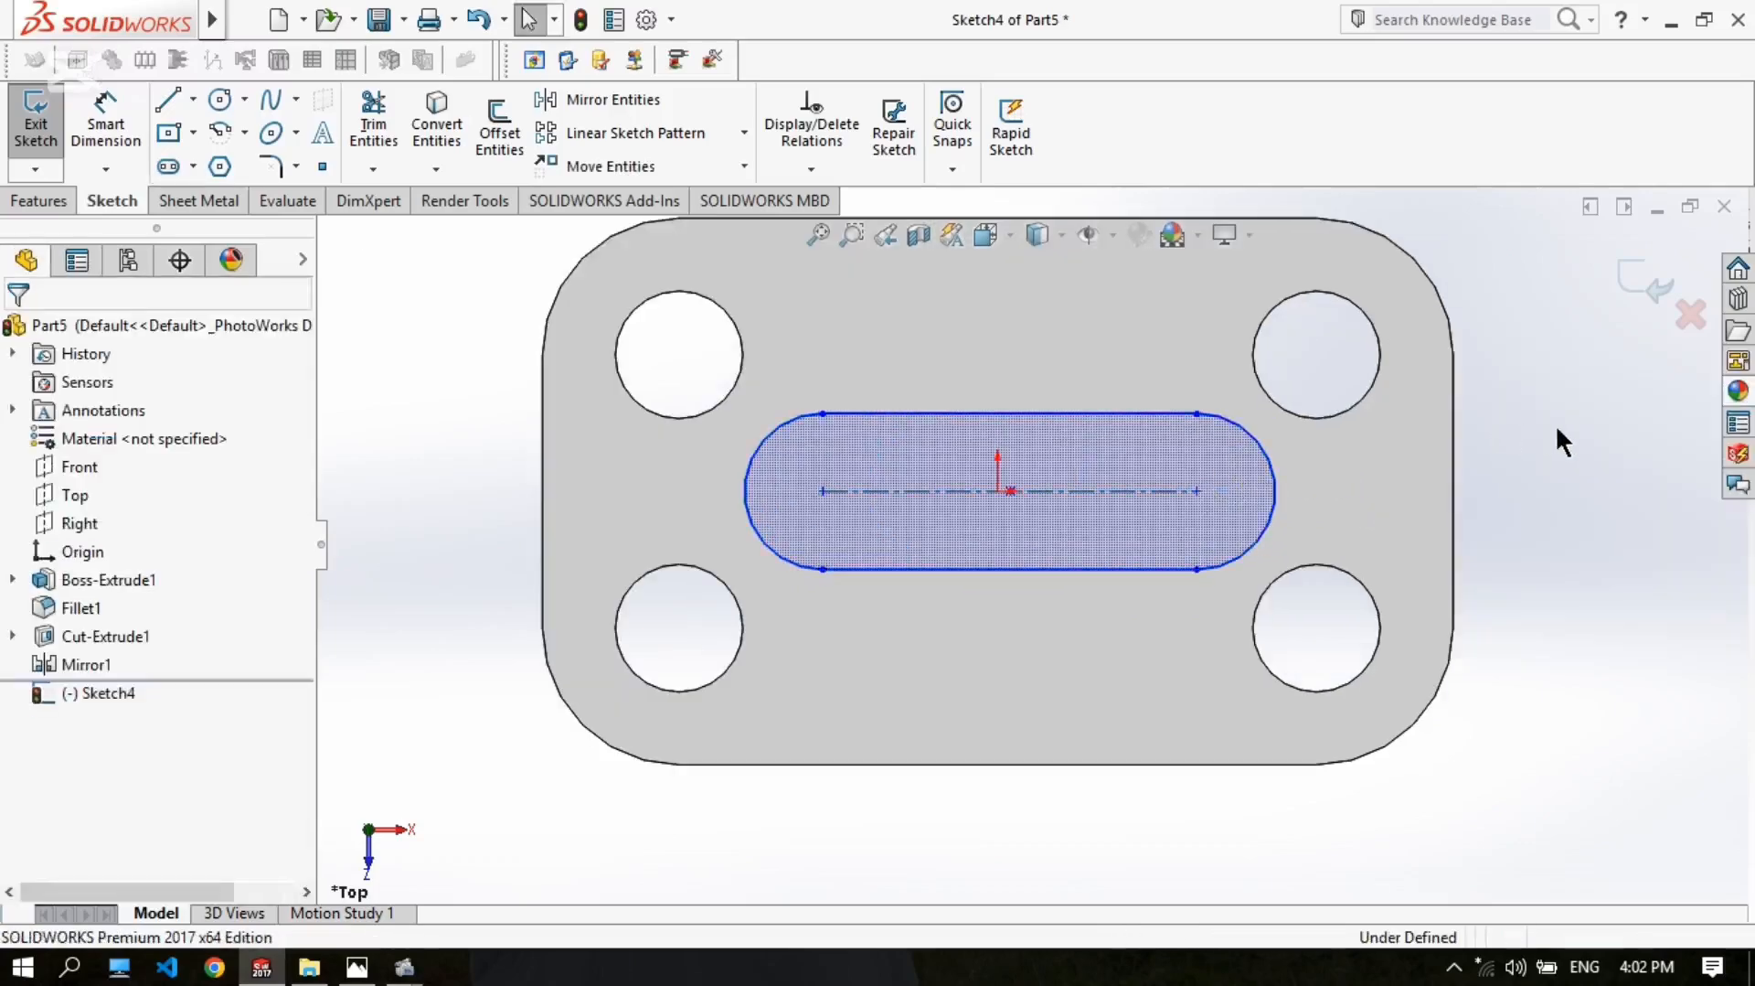
Step: Dimension the slot's upper straight edge as 20 mm
scroll(1163, 458, down, 2)
click(116, 103)
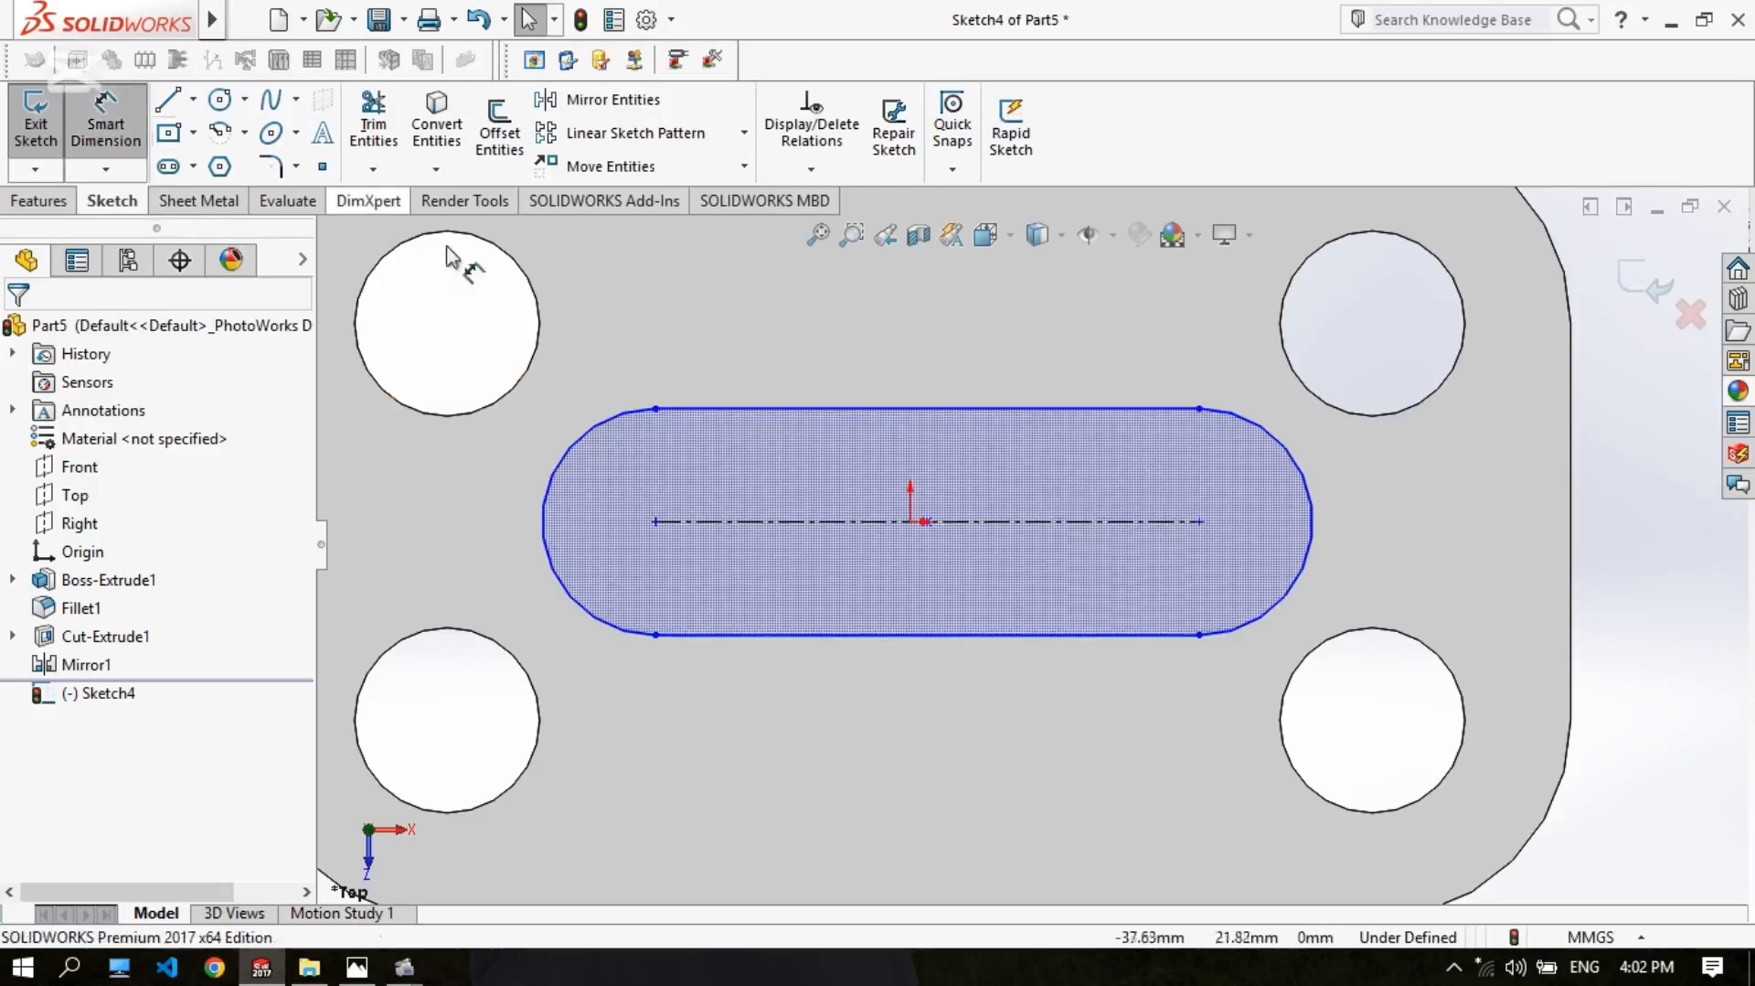
click(925, 368)
click(915, 328)
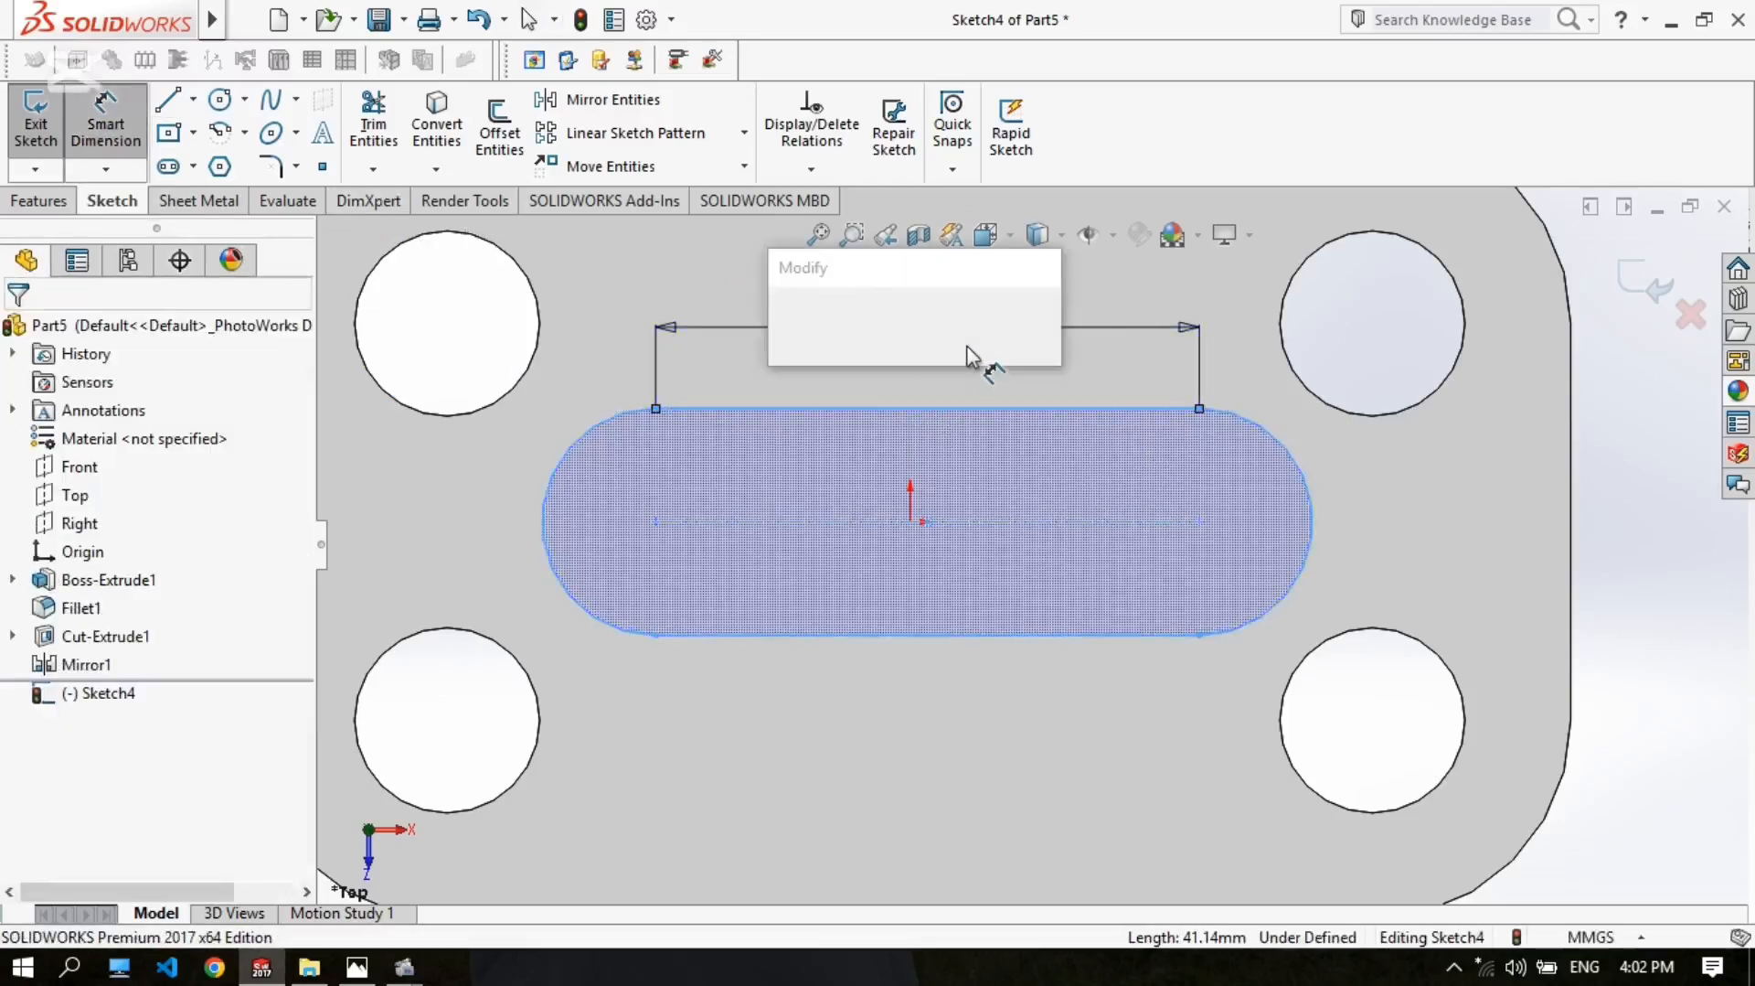
text(20)
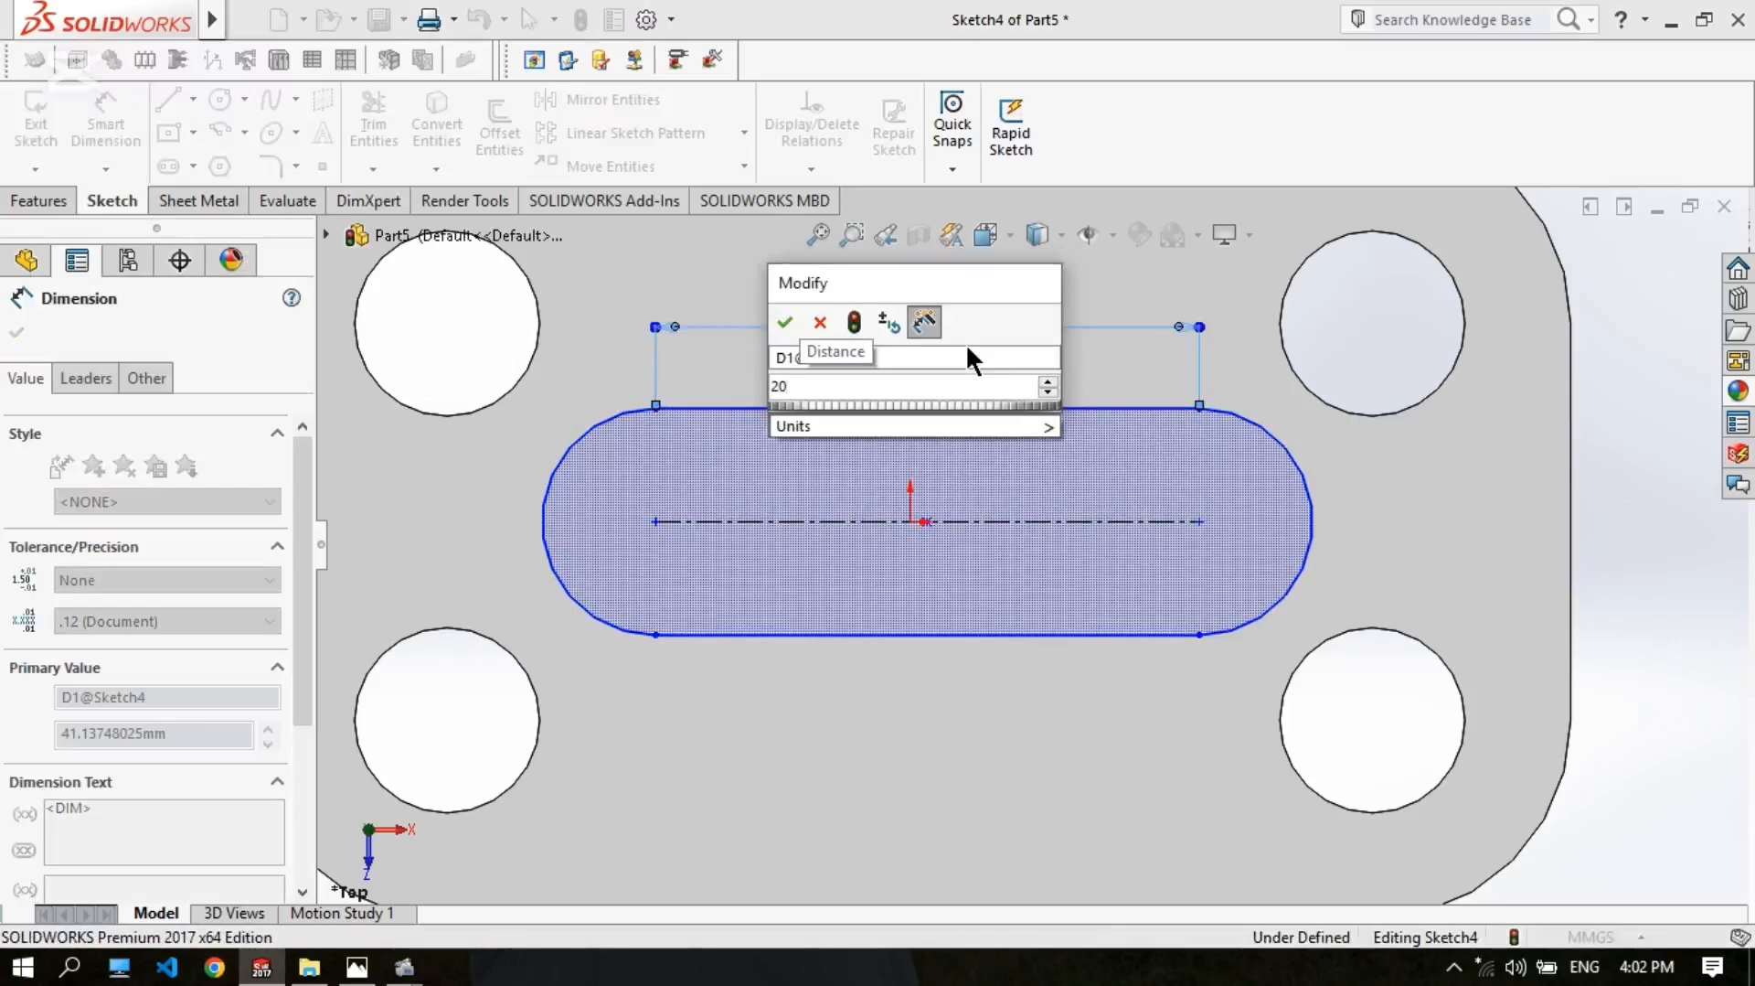
key(Return)
click(1082, 405)
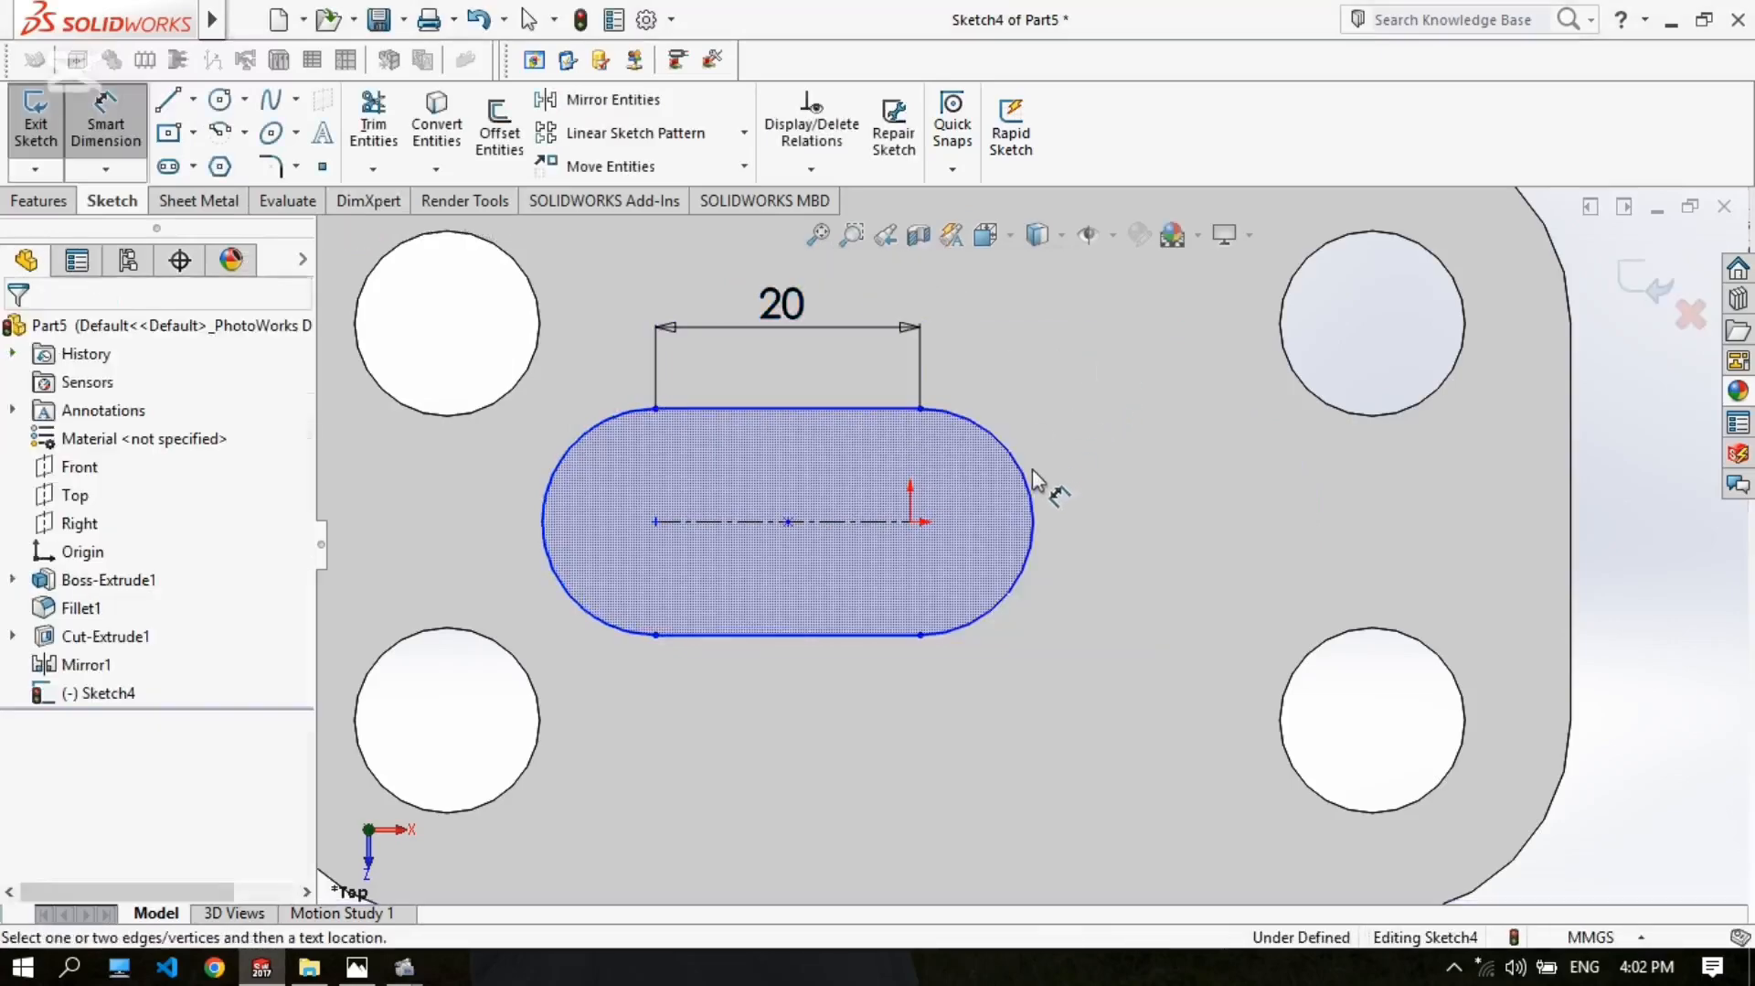
Step: Dimension the slot's overall width between its two straight edges as 24 mm
click(1030, 487)
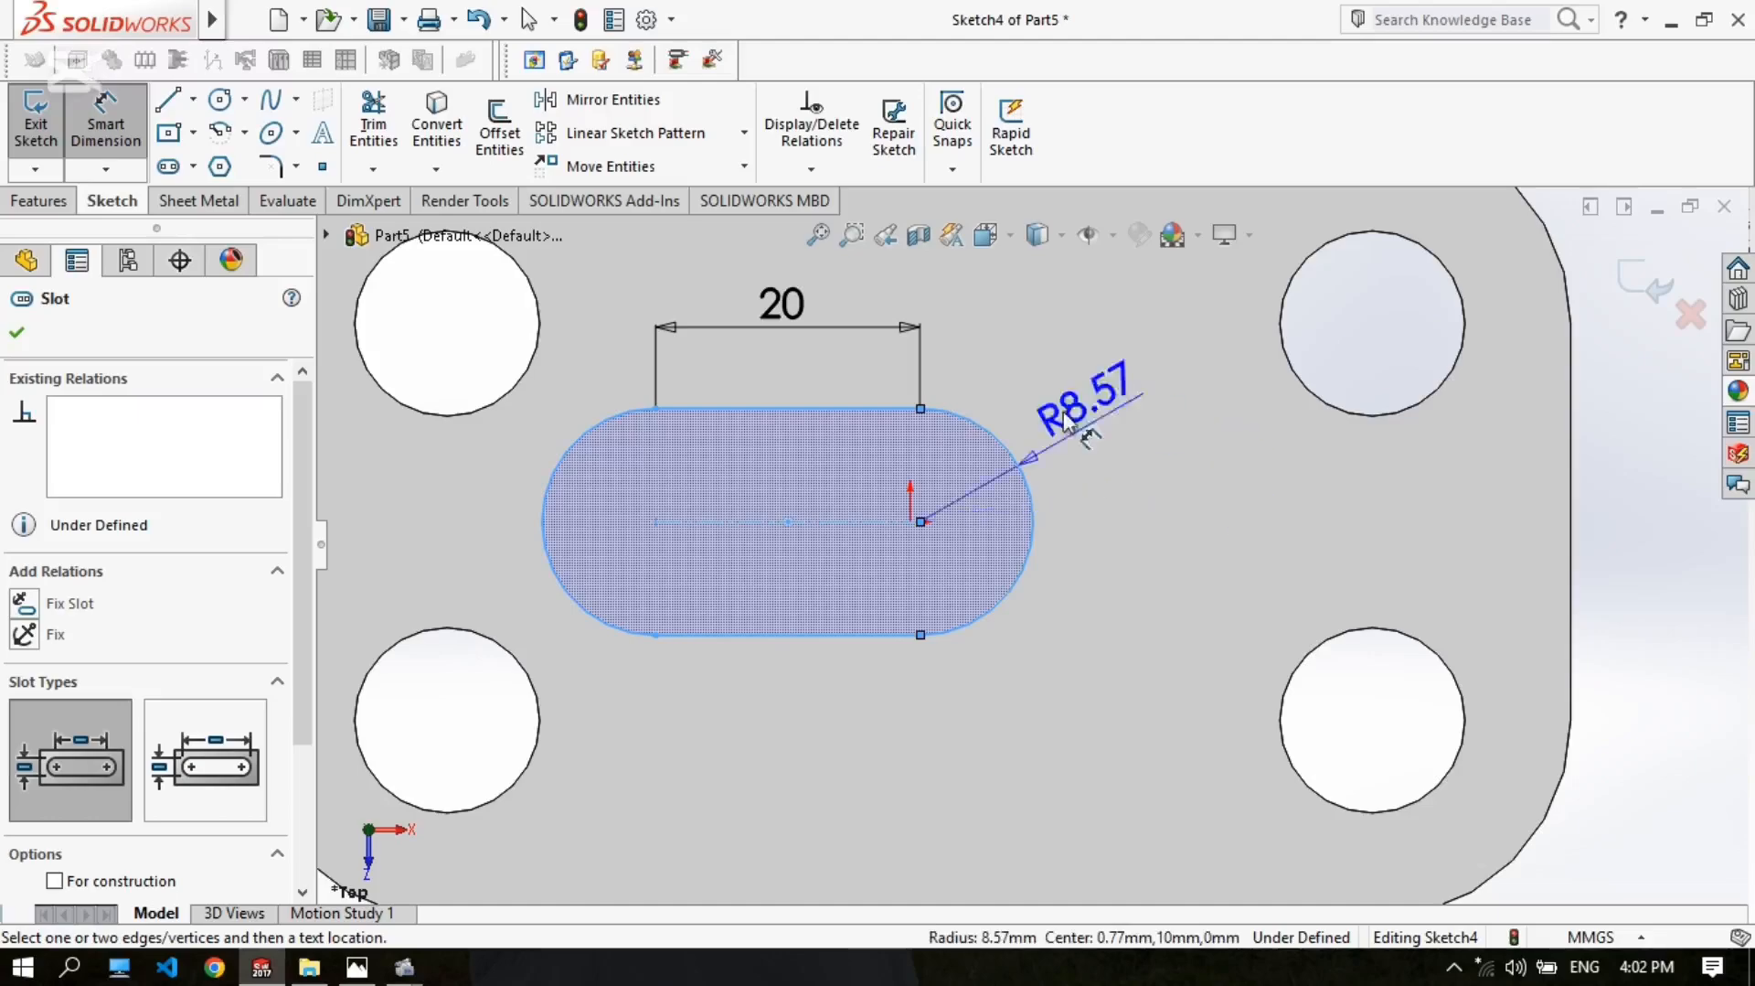
key(Escape)
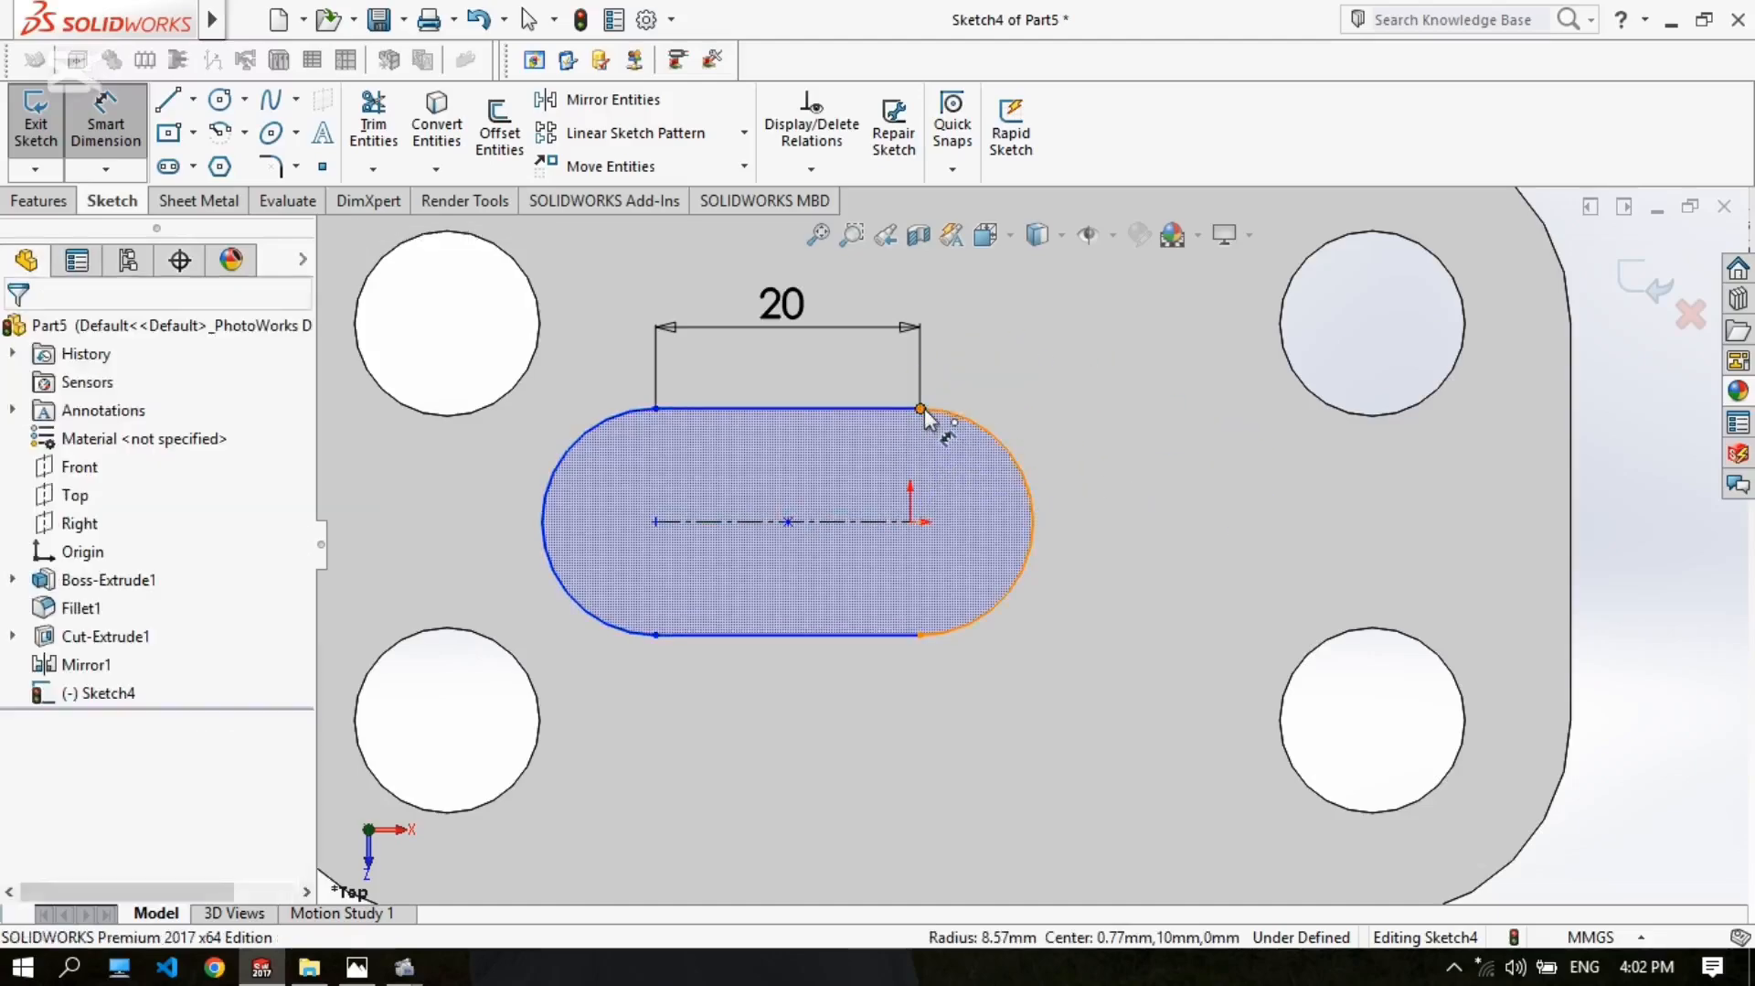
click(915, 632)
click(921, 636)
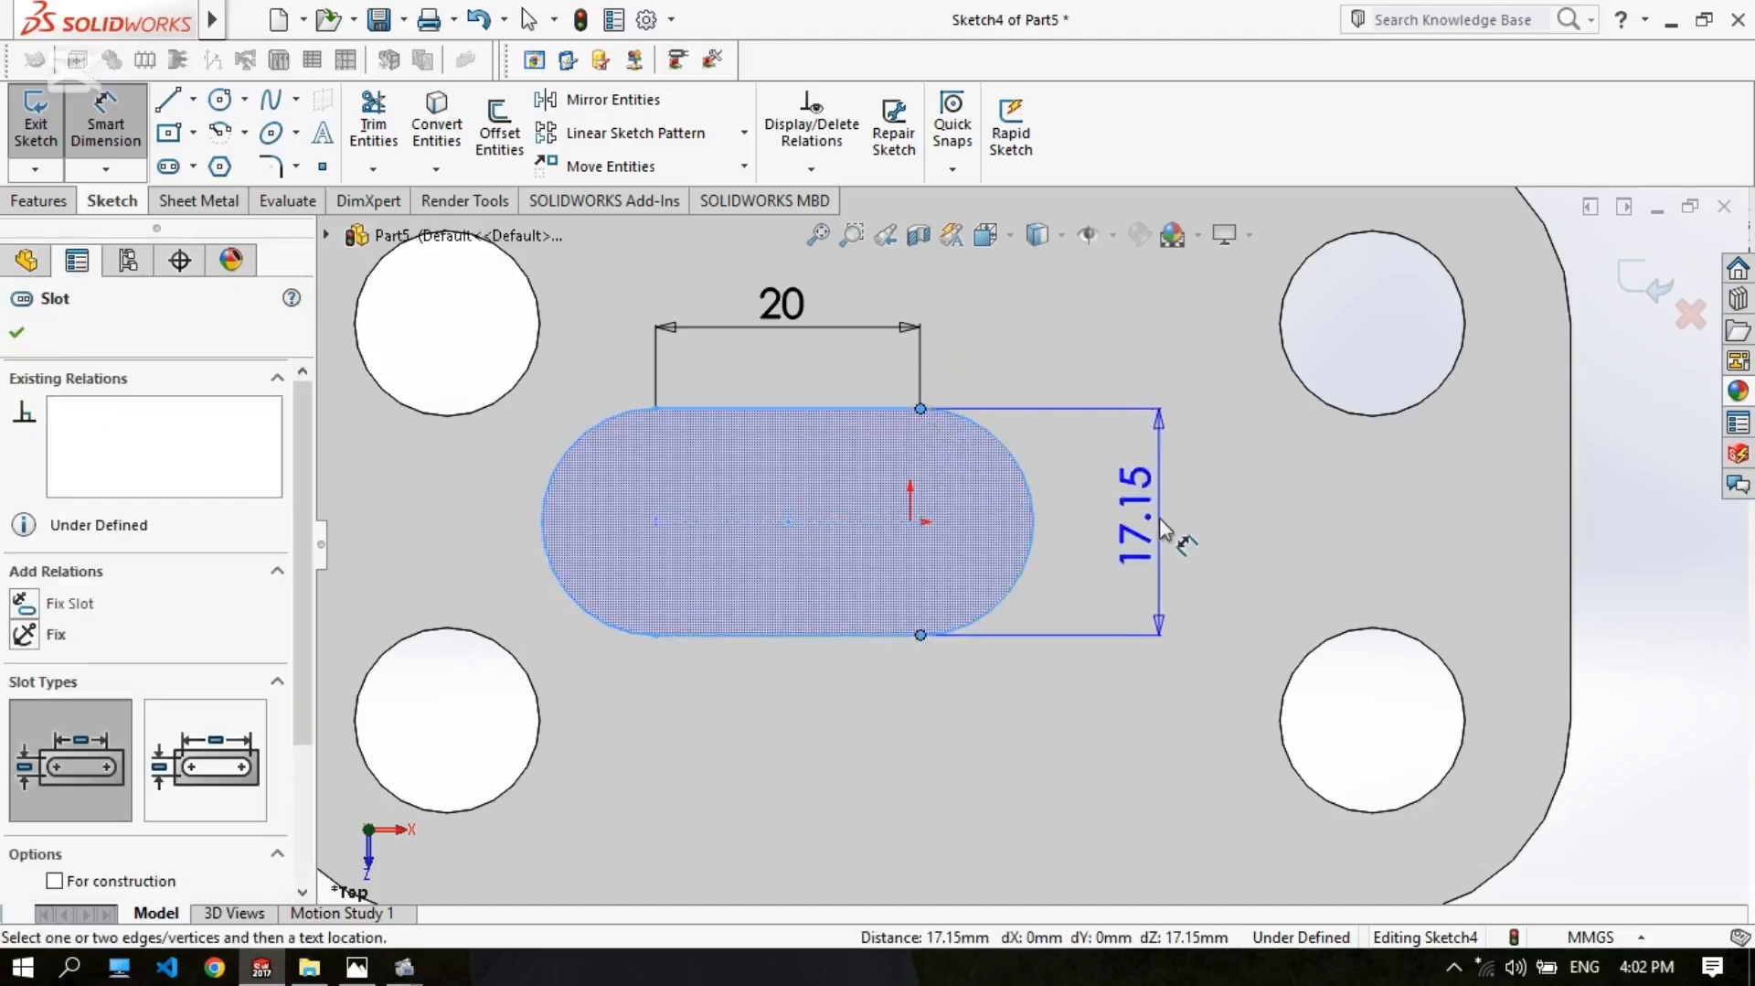
click(1170, 528)
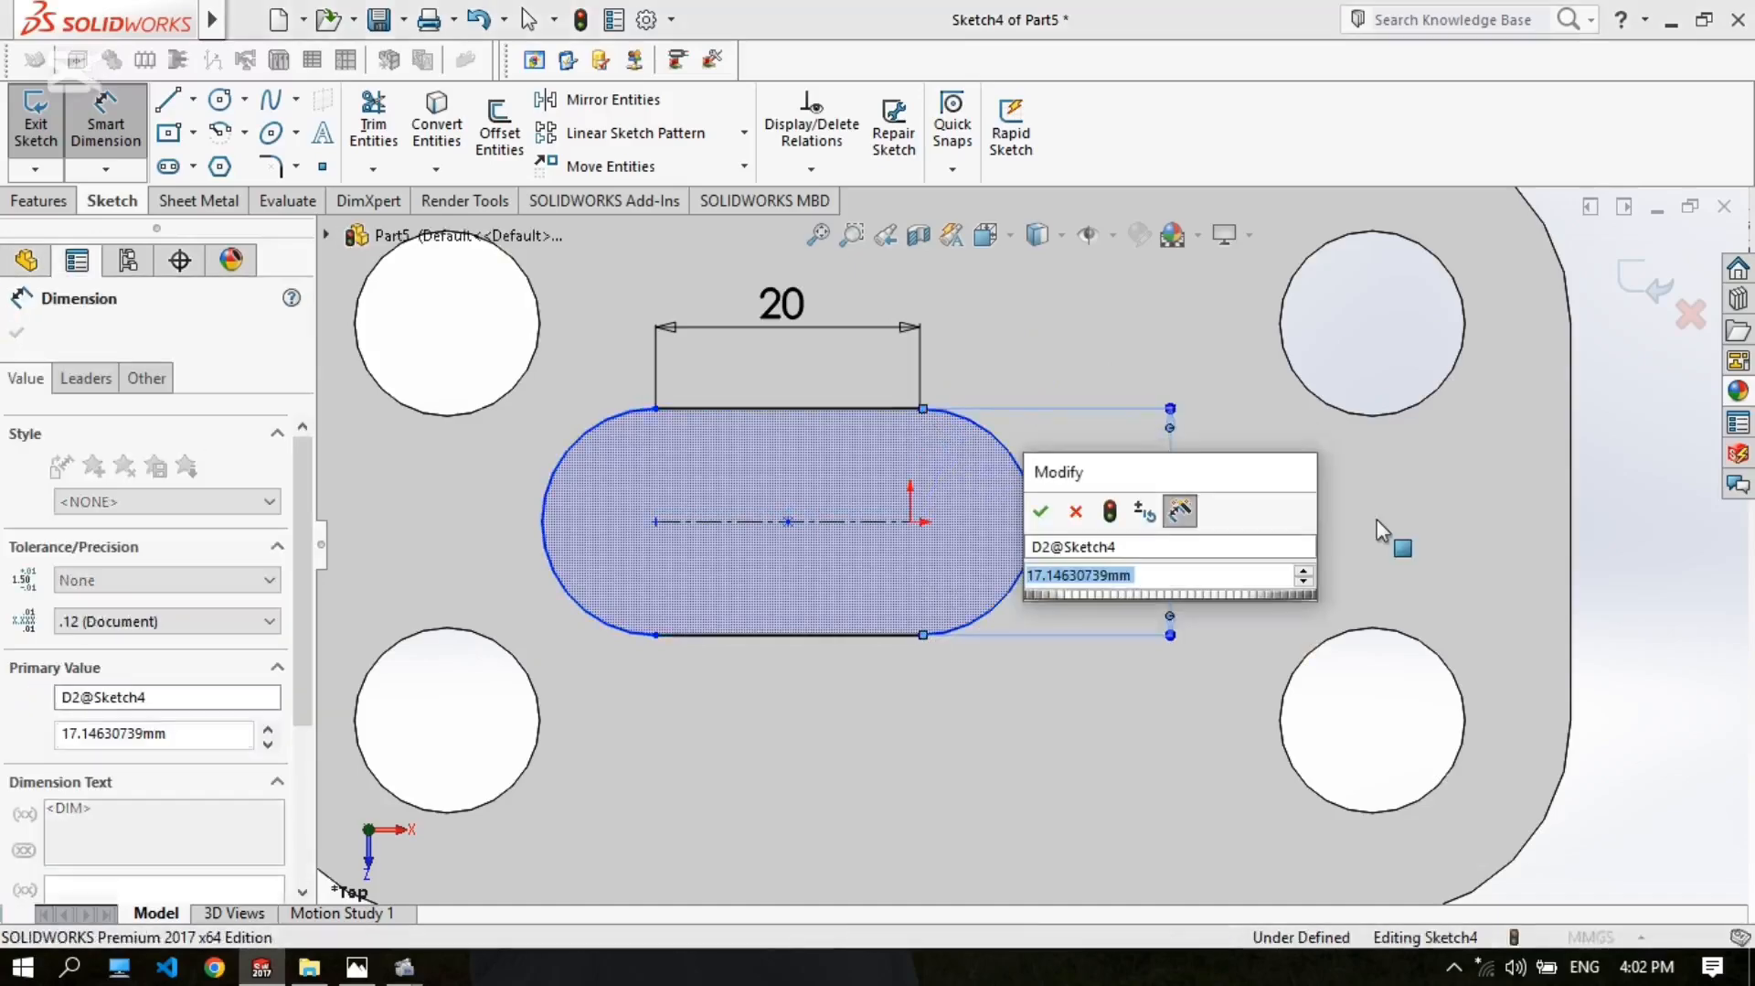
text(24)
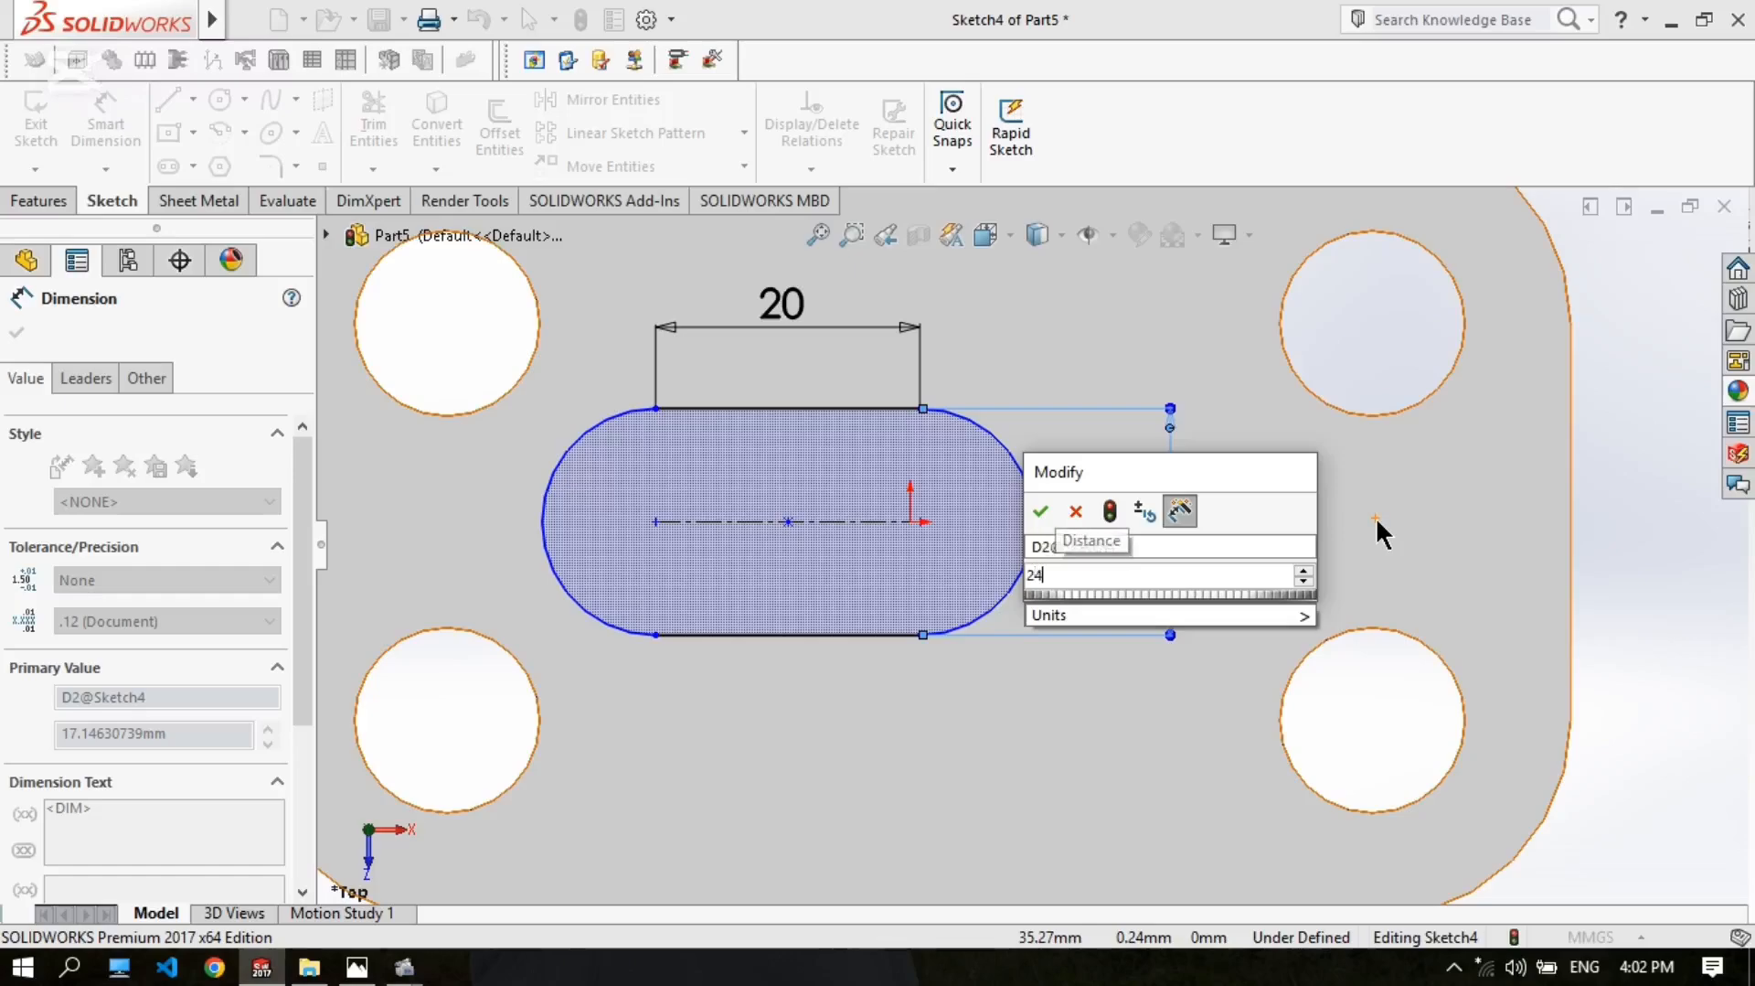
key(Return)
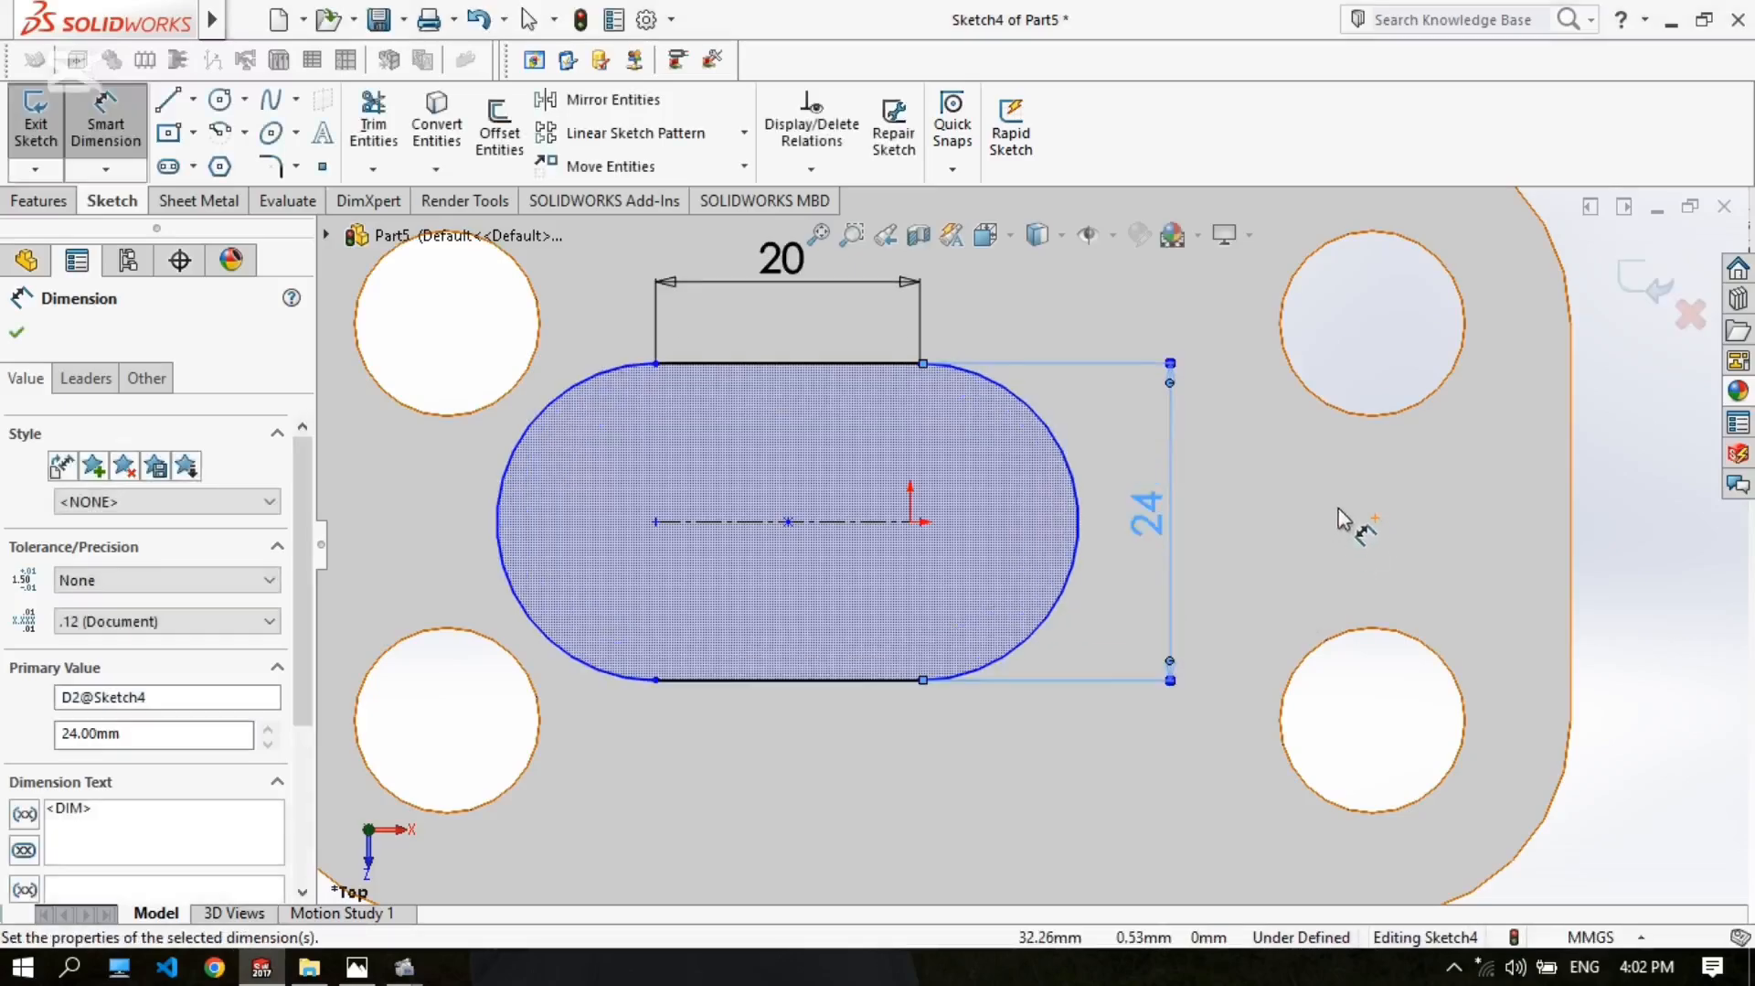
right_click(1342, 517)
click(1406, 587)
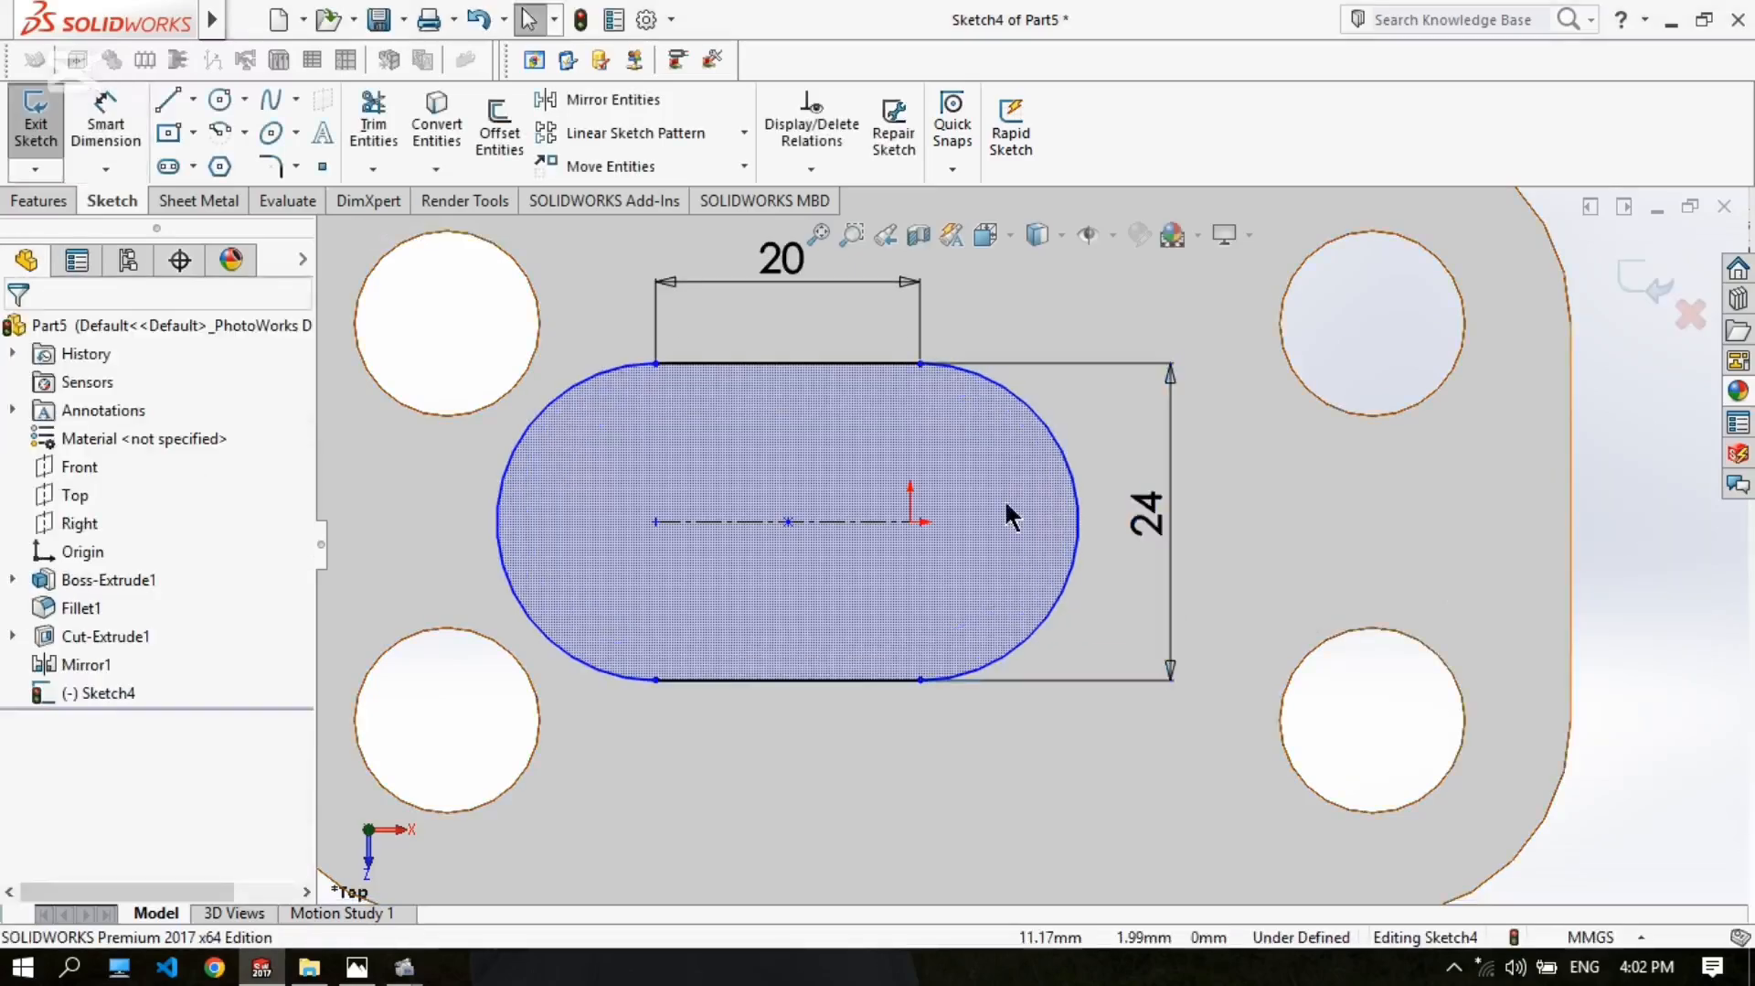
Step: Move the slot's centre point onto the origin so the two are coincident
key(z)
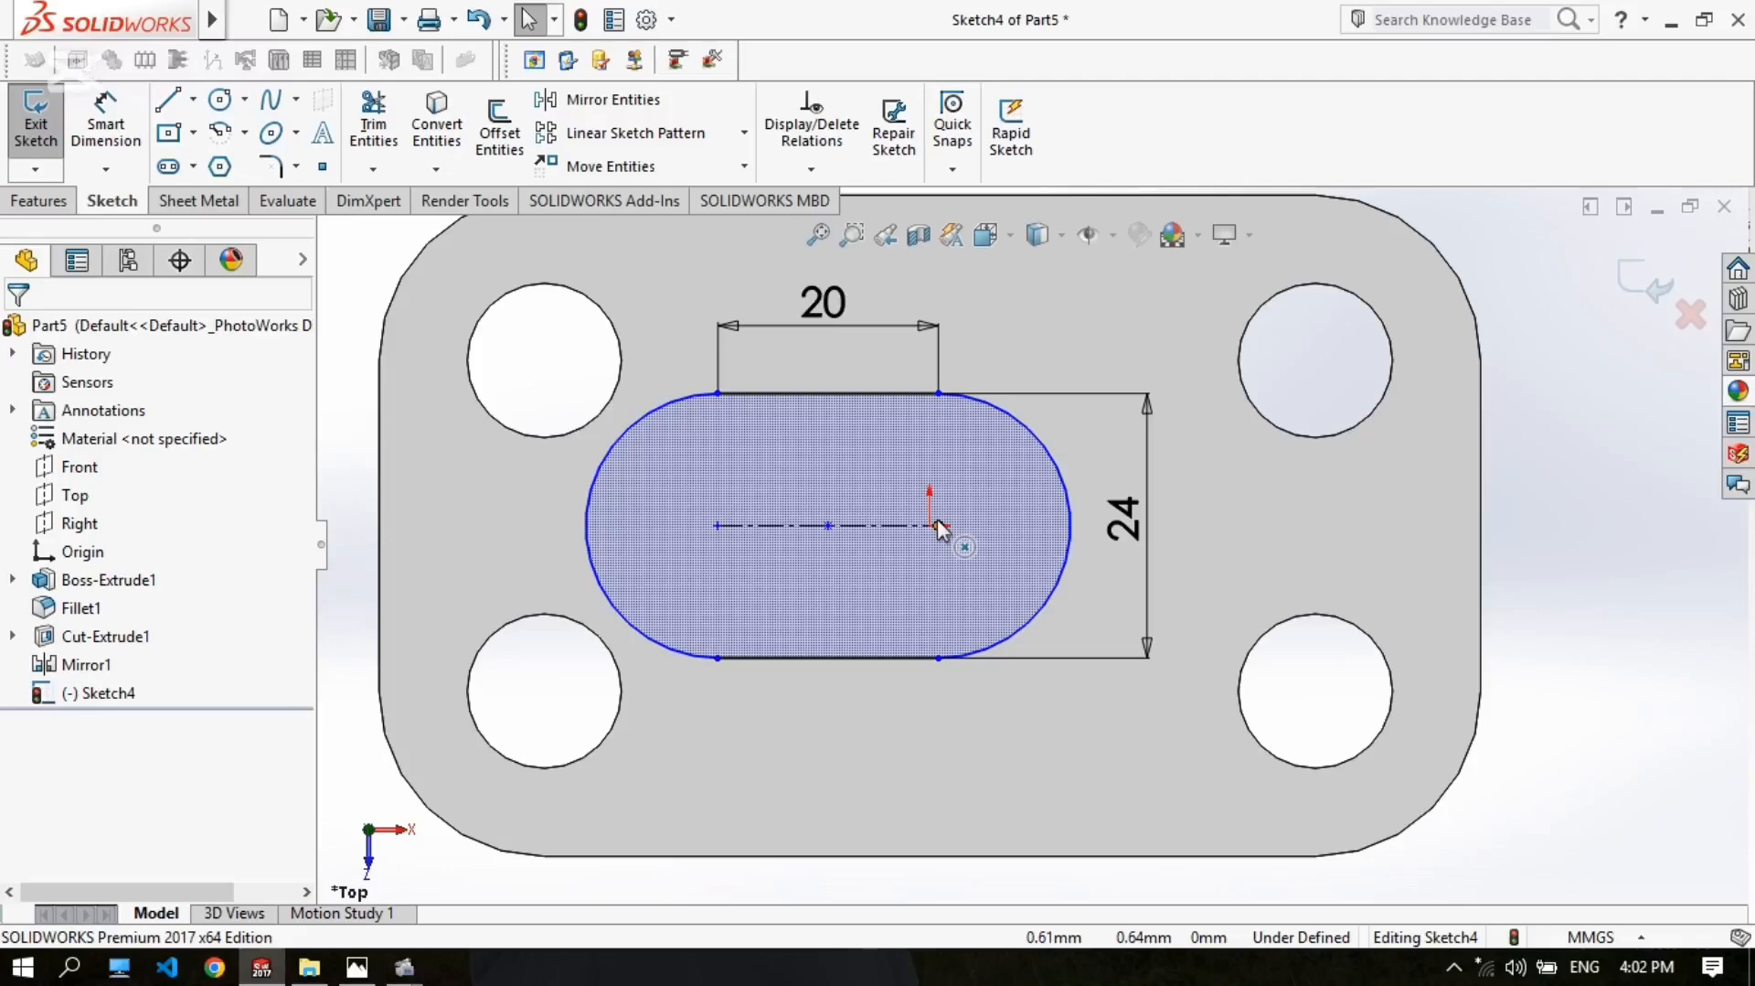
scroll(940, 528, down, 3)
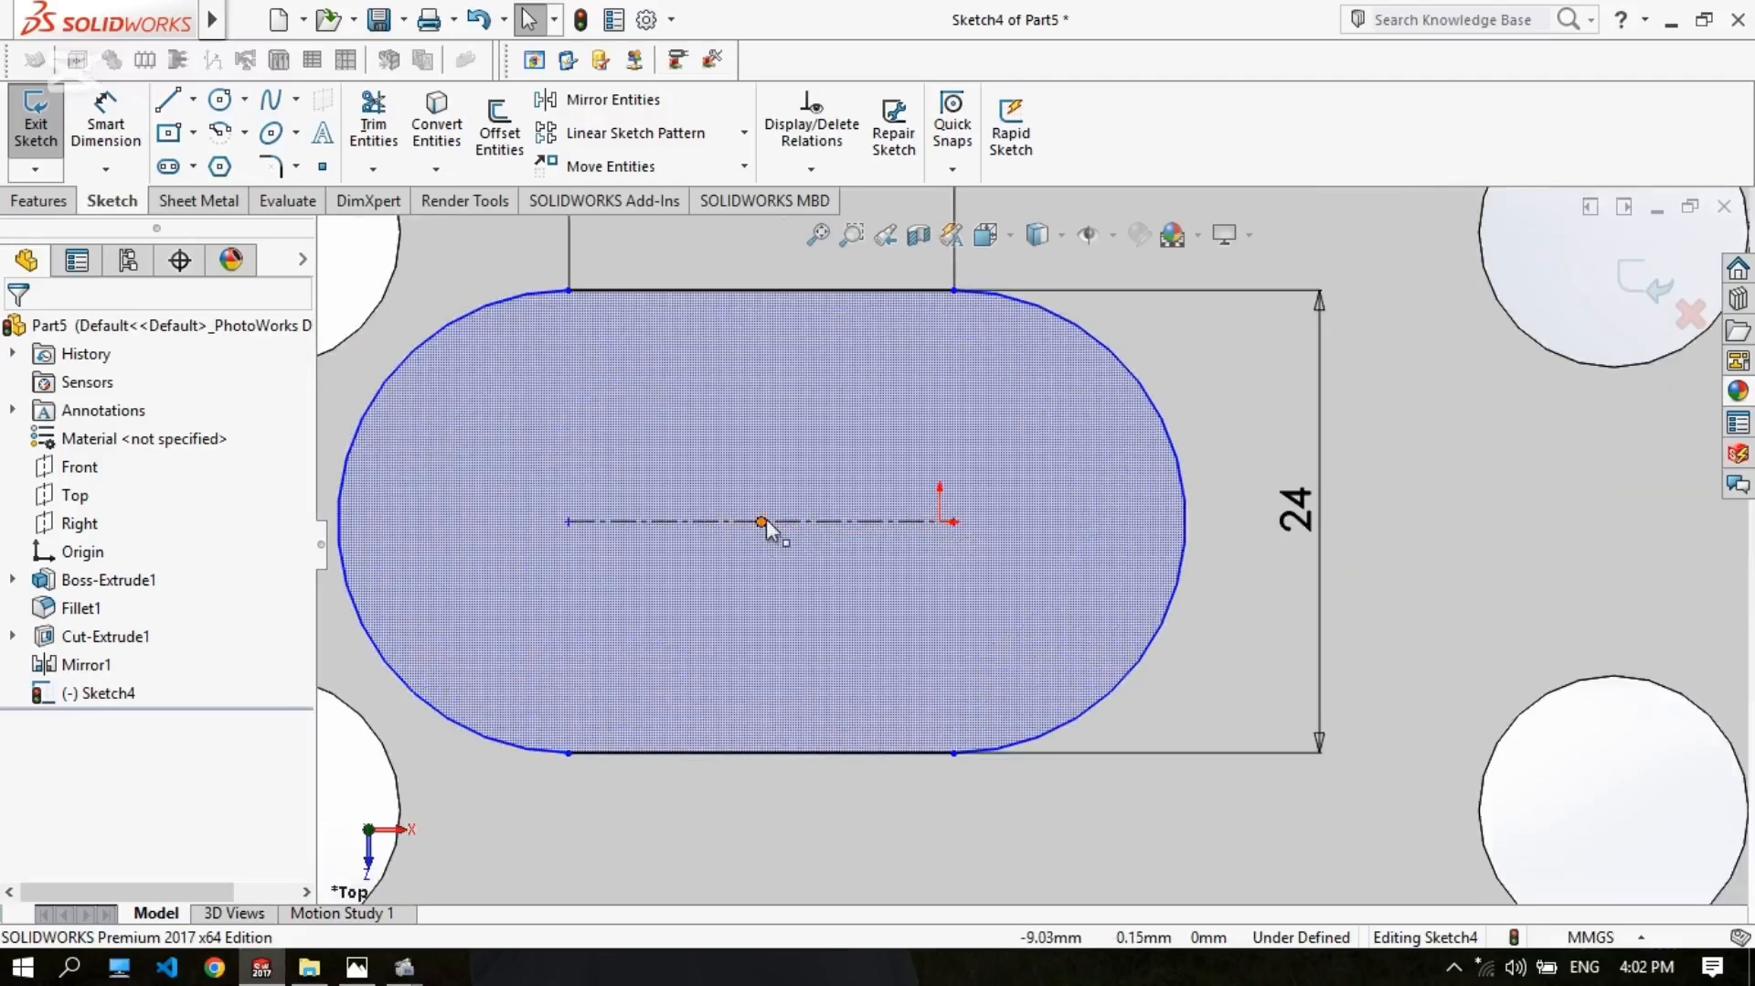
drag(804, 521, 933, 523)
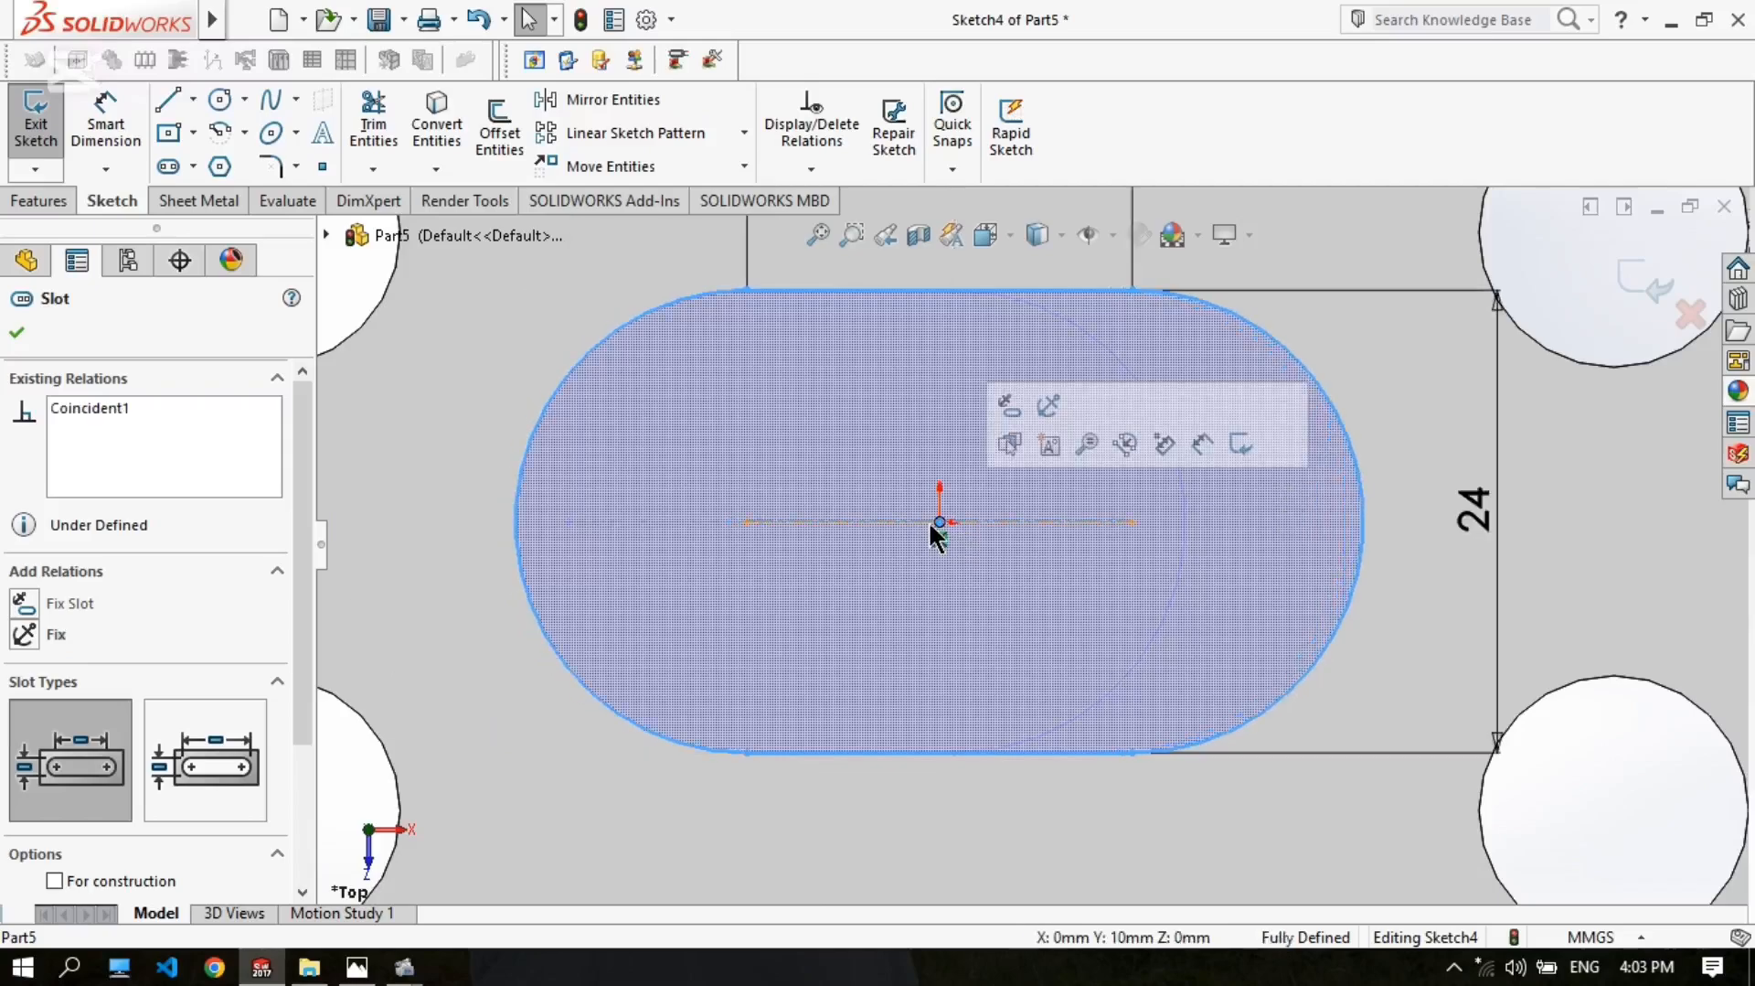
scroll(1033, 544, up, 2)
click(1672, 518)
Step: Examine the dimensioned slot sketch and compare it with the boss in the tutorial 2.jpg drawing
scroll(1317, 606, down, 1)
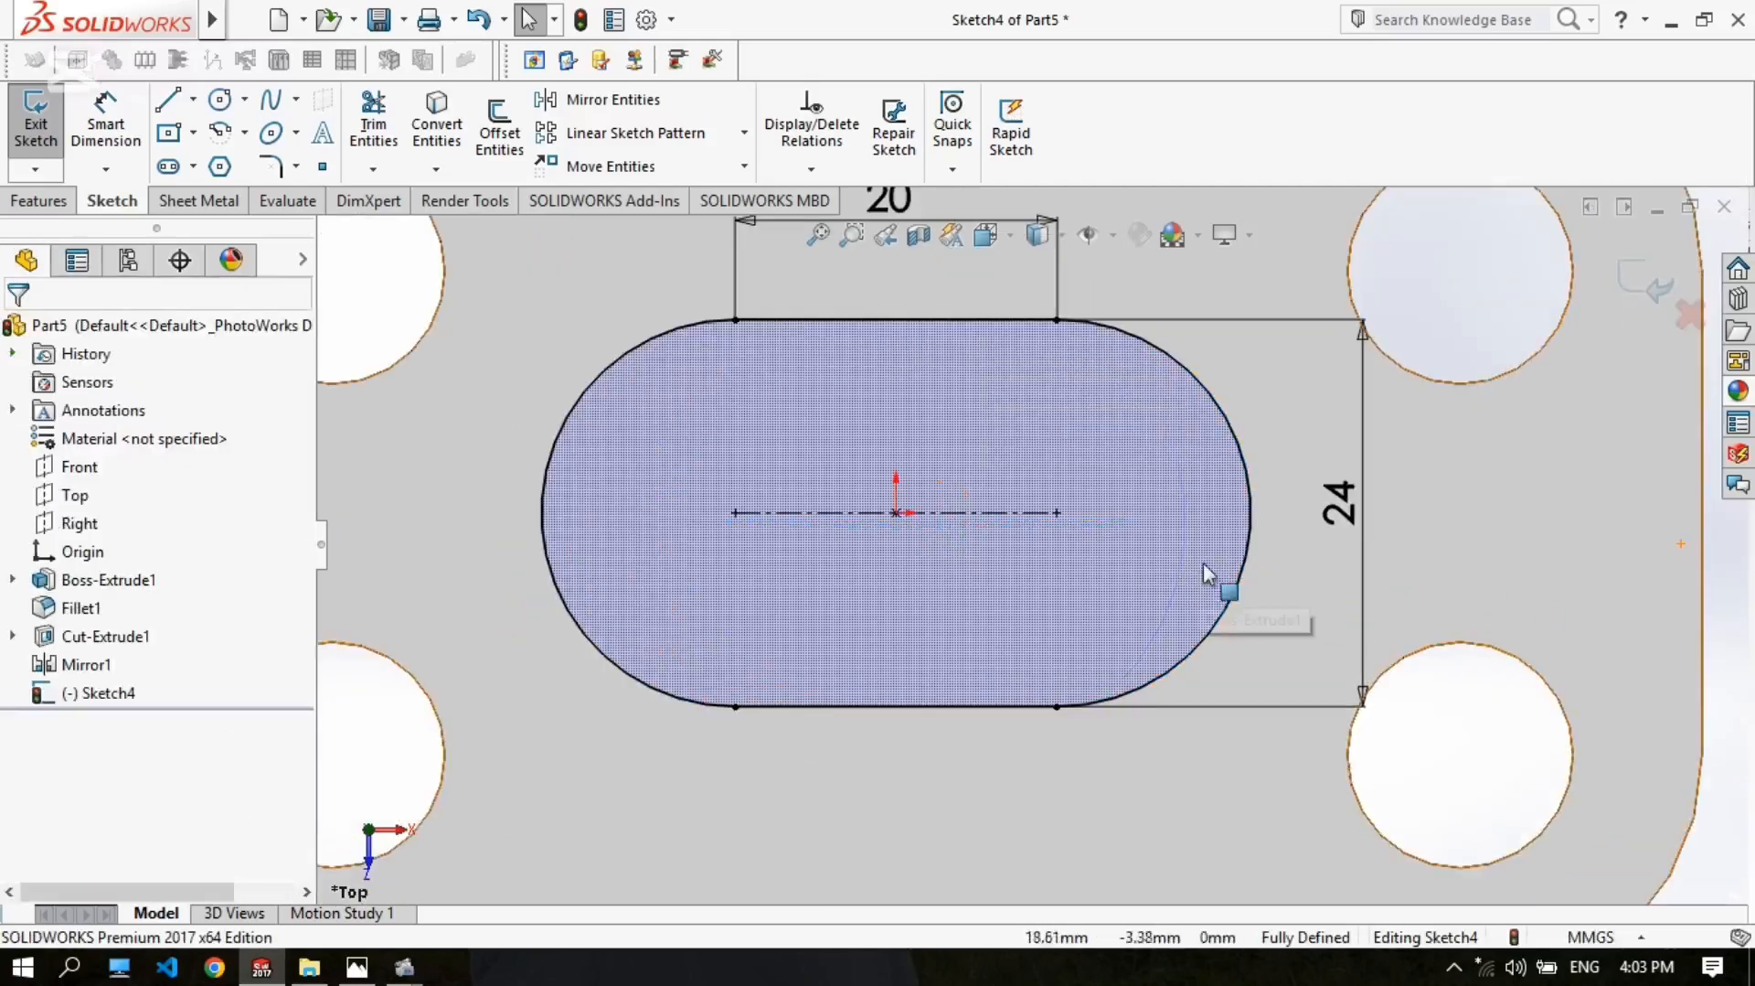
scroll(1289, 547, up, 2)
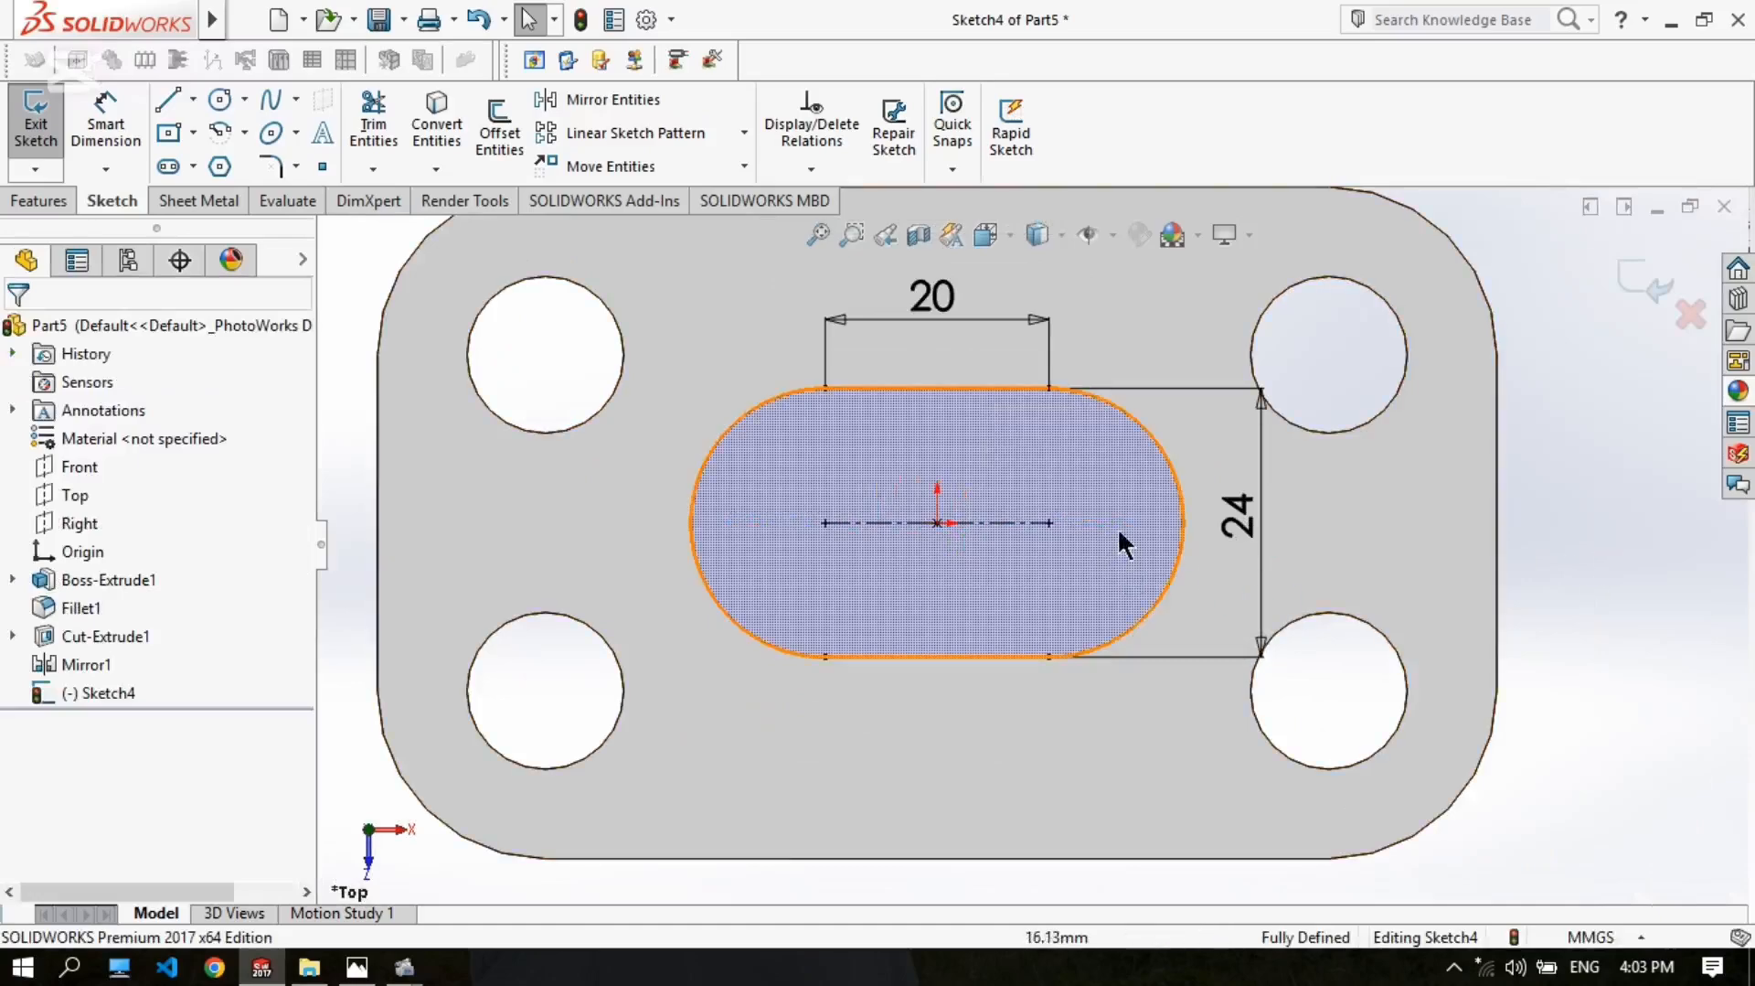
scroll(991, 586, down, 1)
scroll(1039, 478, up, 1)
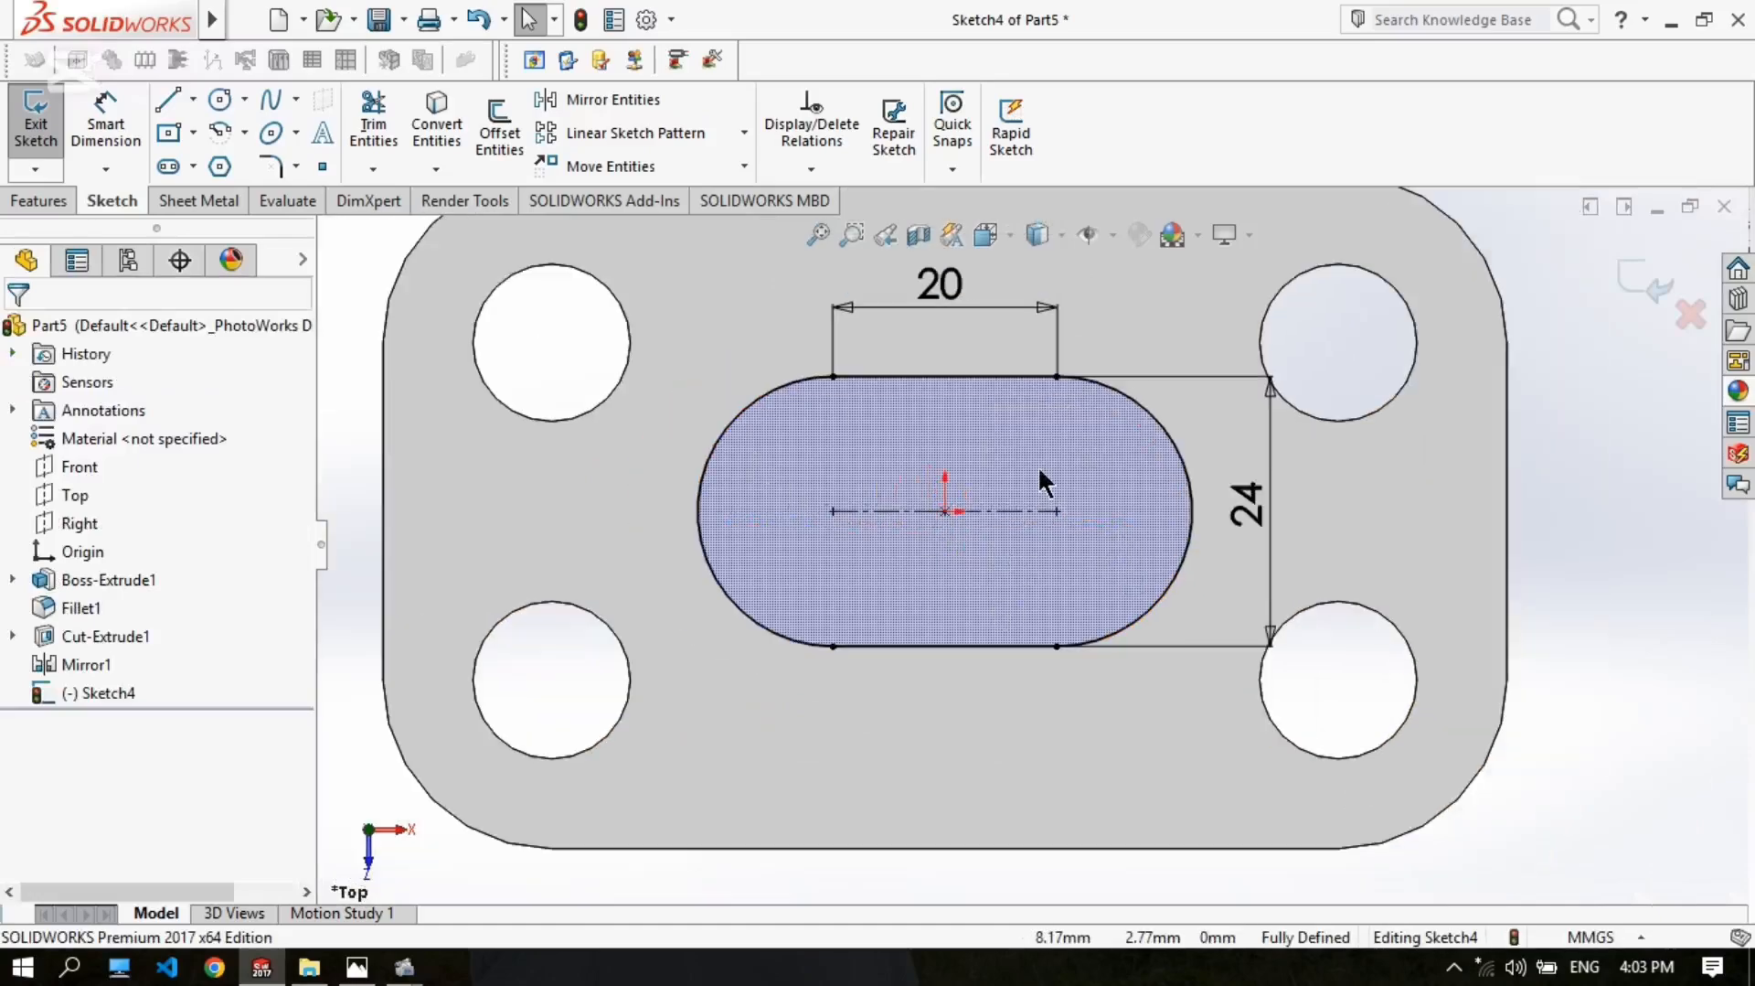
scroll(1006, 466, down, 1)
click(356, 966)
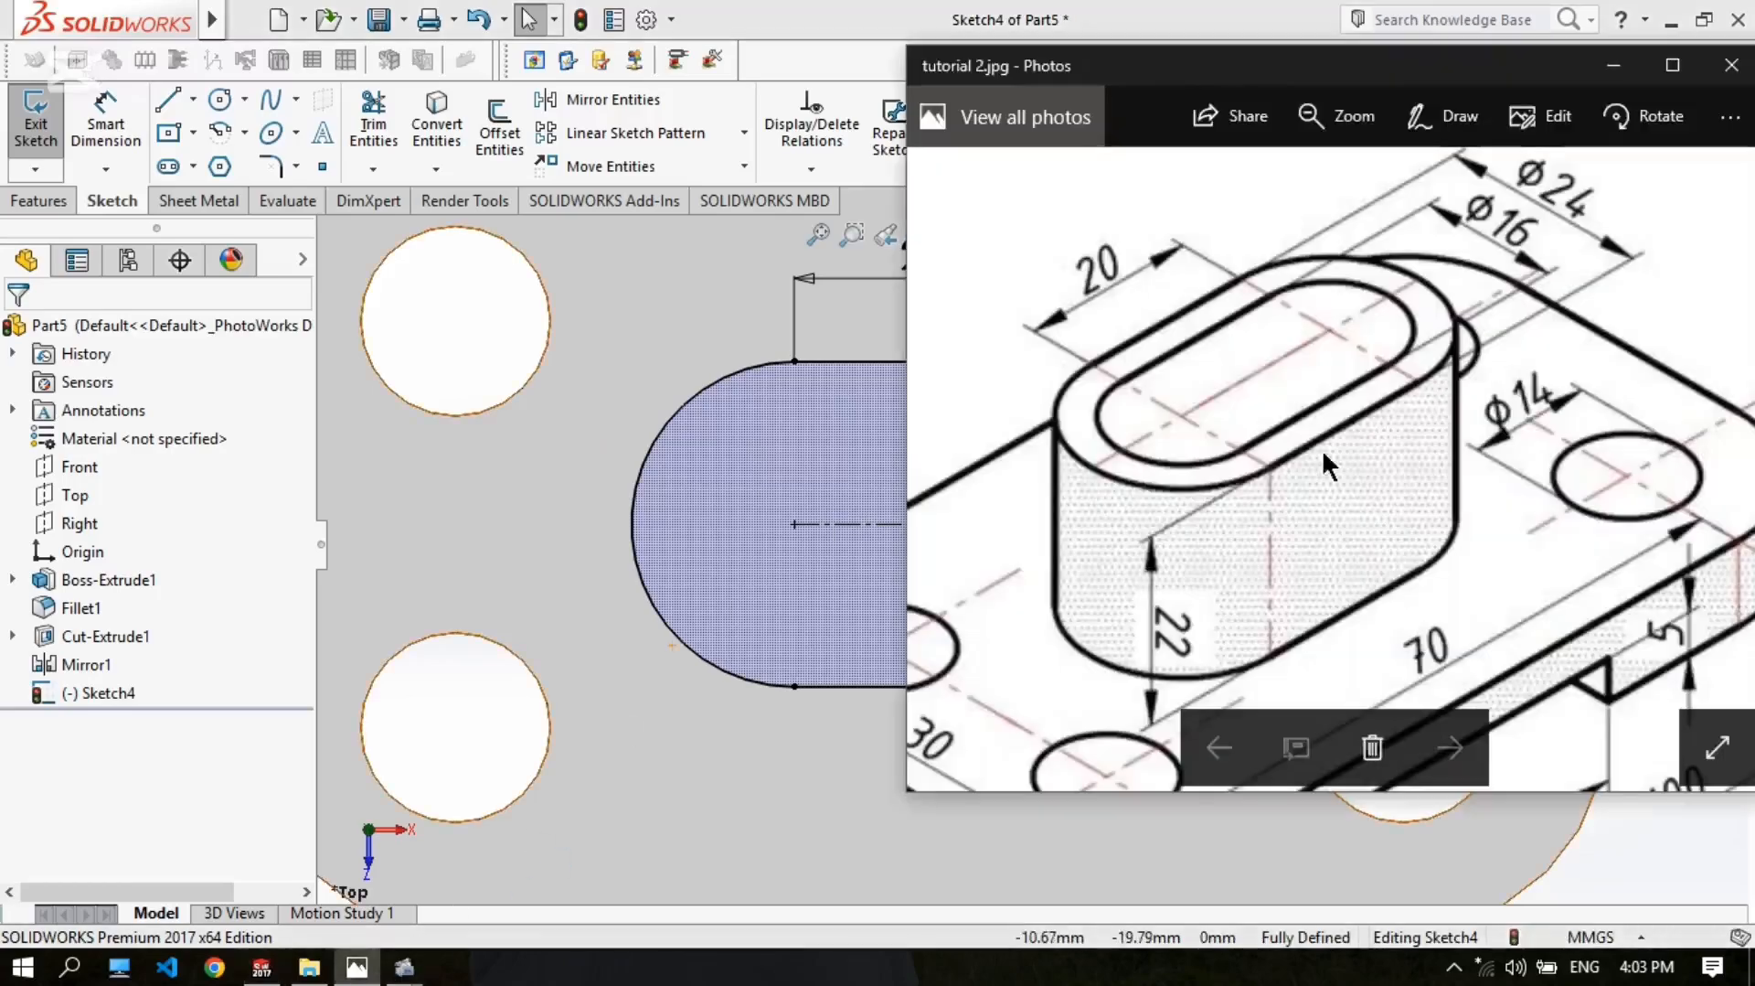
scroll(776, 483, up, 2)
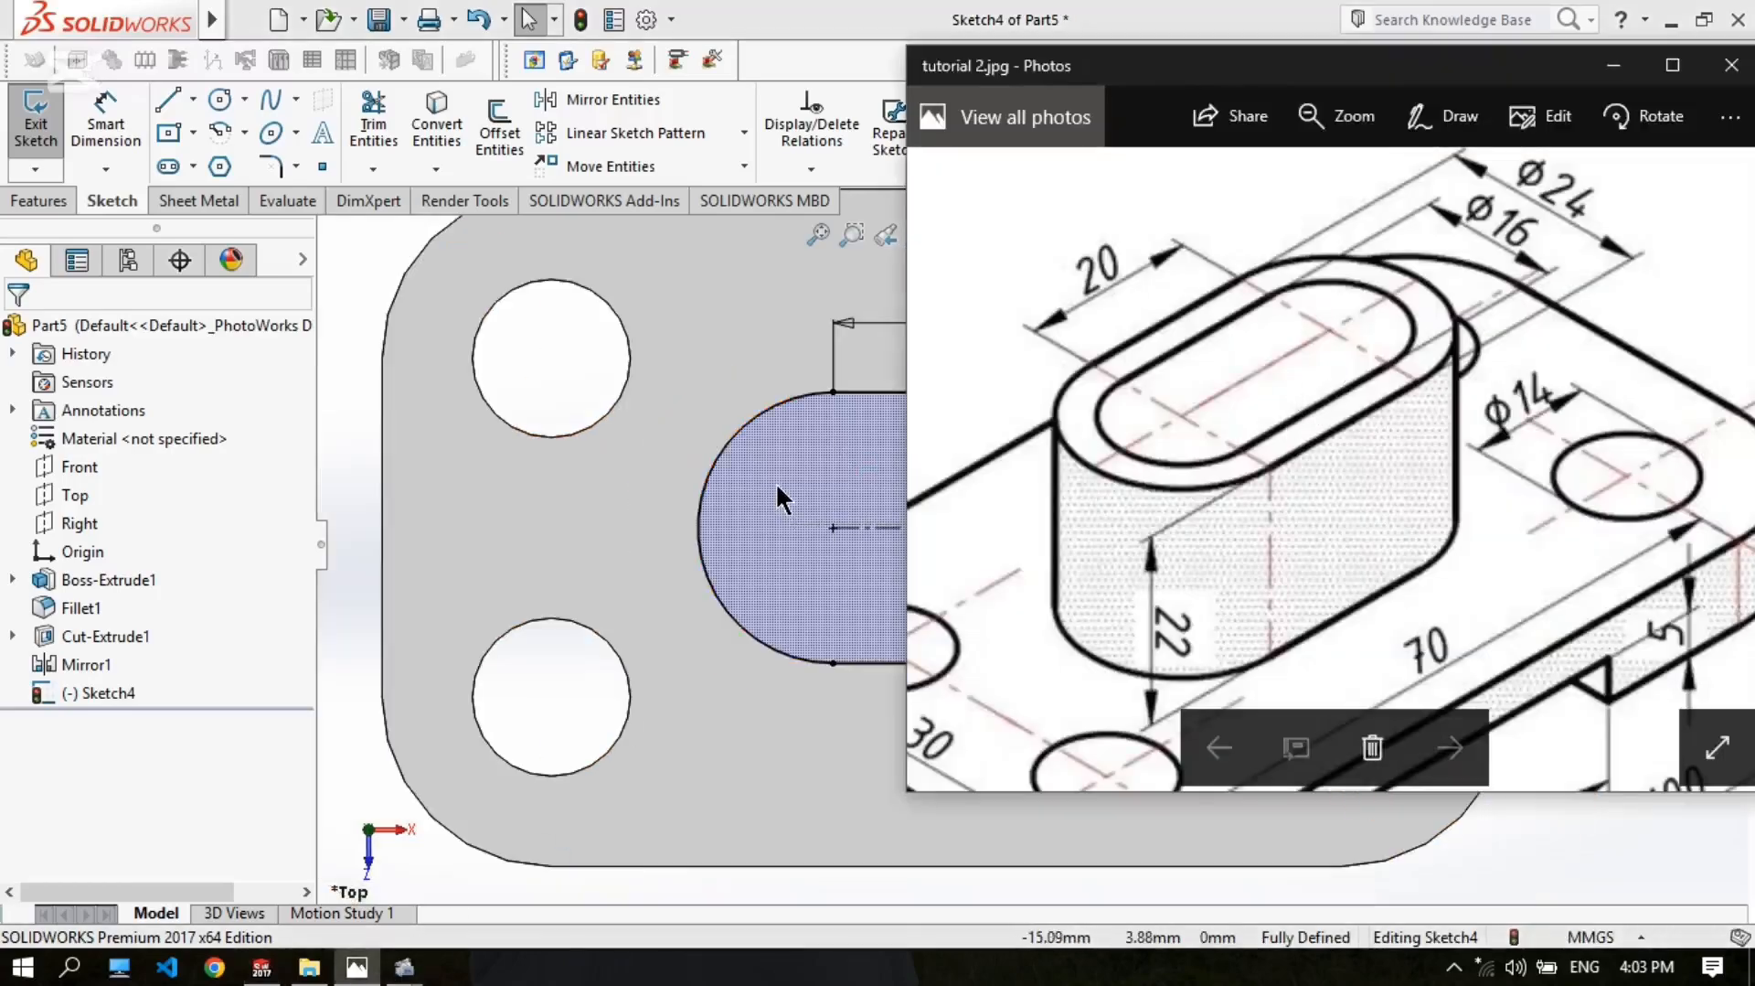
click(408, 441)
scroll(934, 551, down, 2)
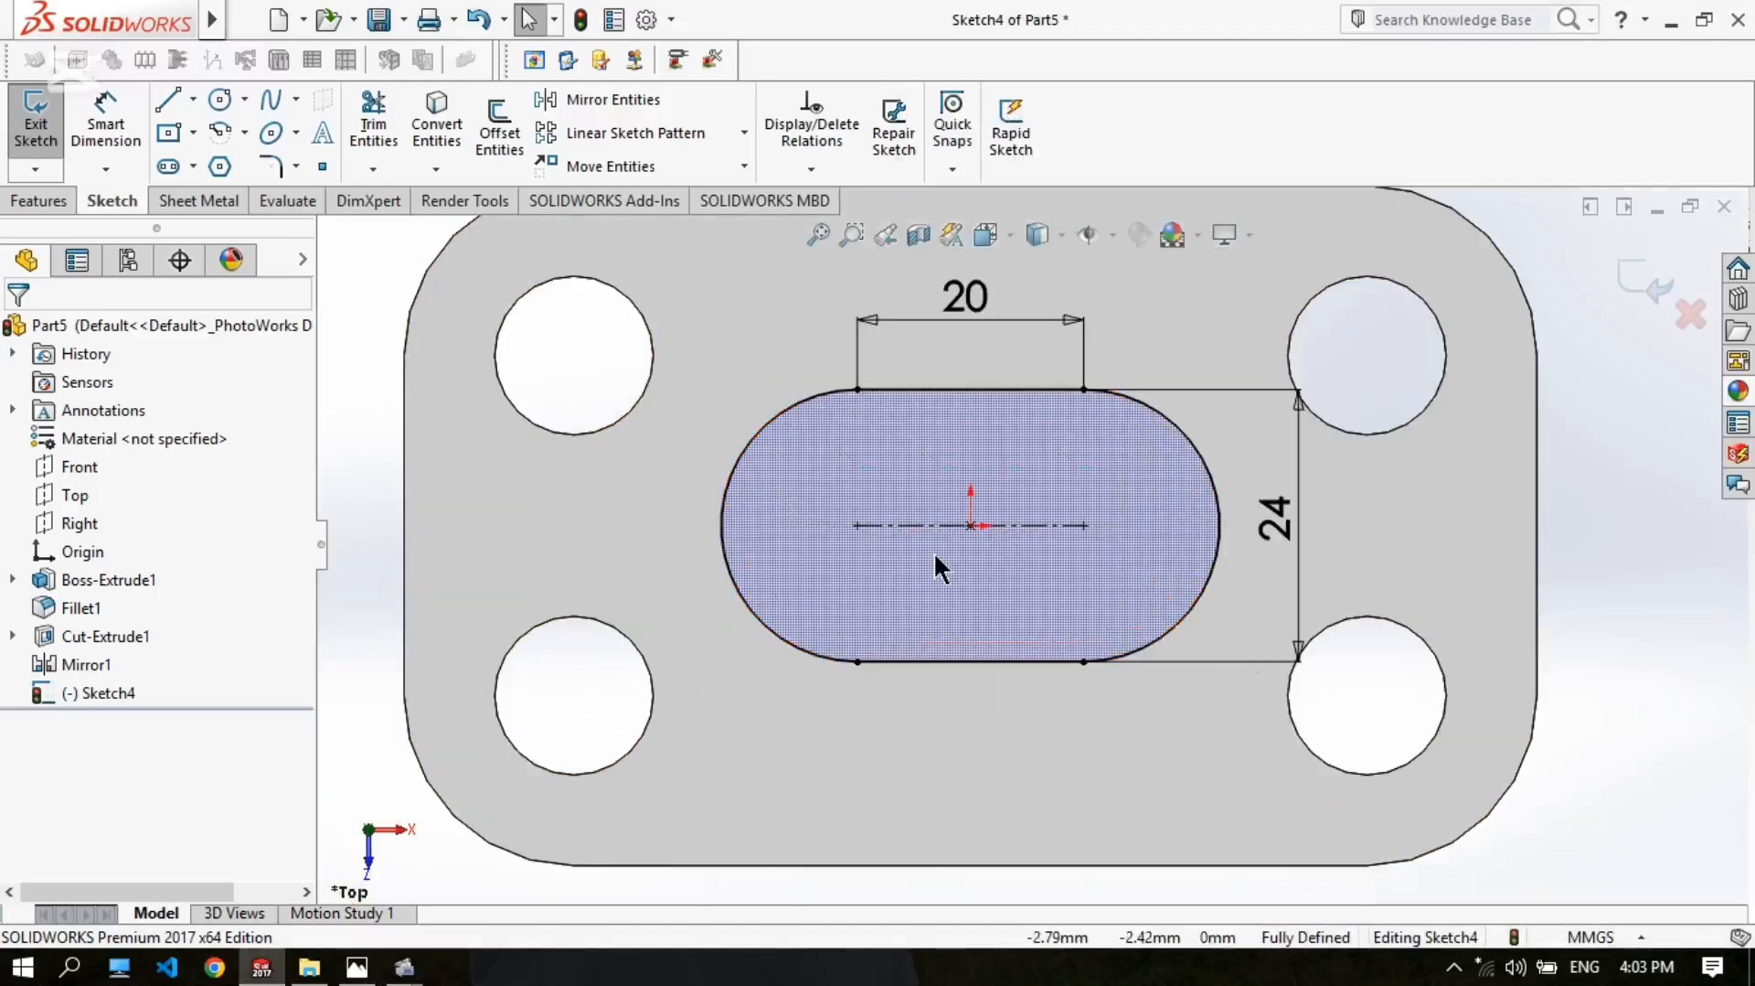
Step: Extrude the slot sketch 22 mm upward from the plate as a blind boss merged with the body, following the drawing's boss height
click(358, 964)
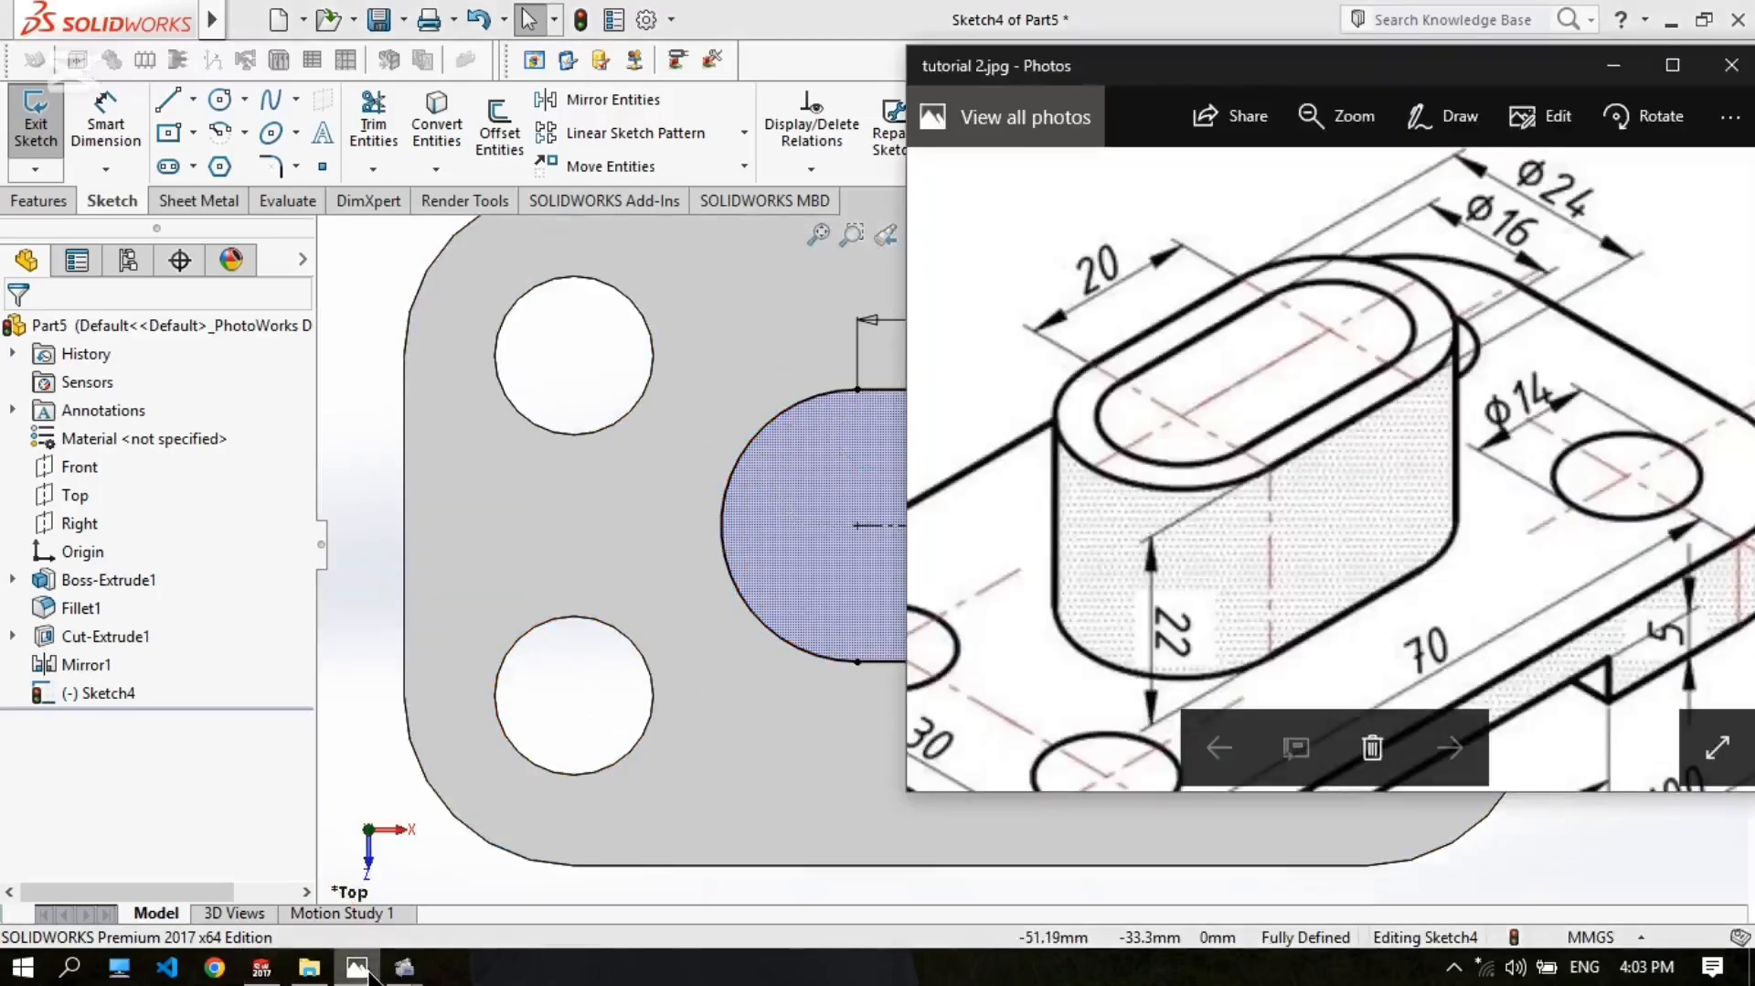
click(358, 965)
scroll(754, 495, up, 1)
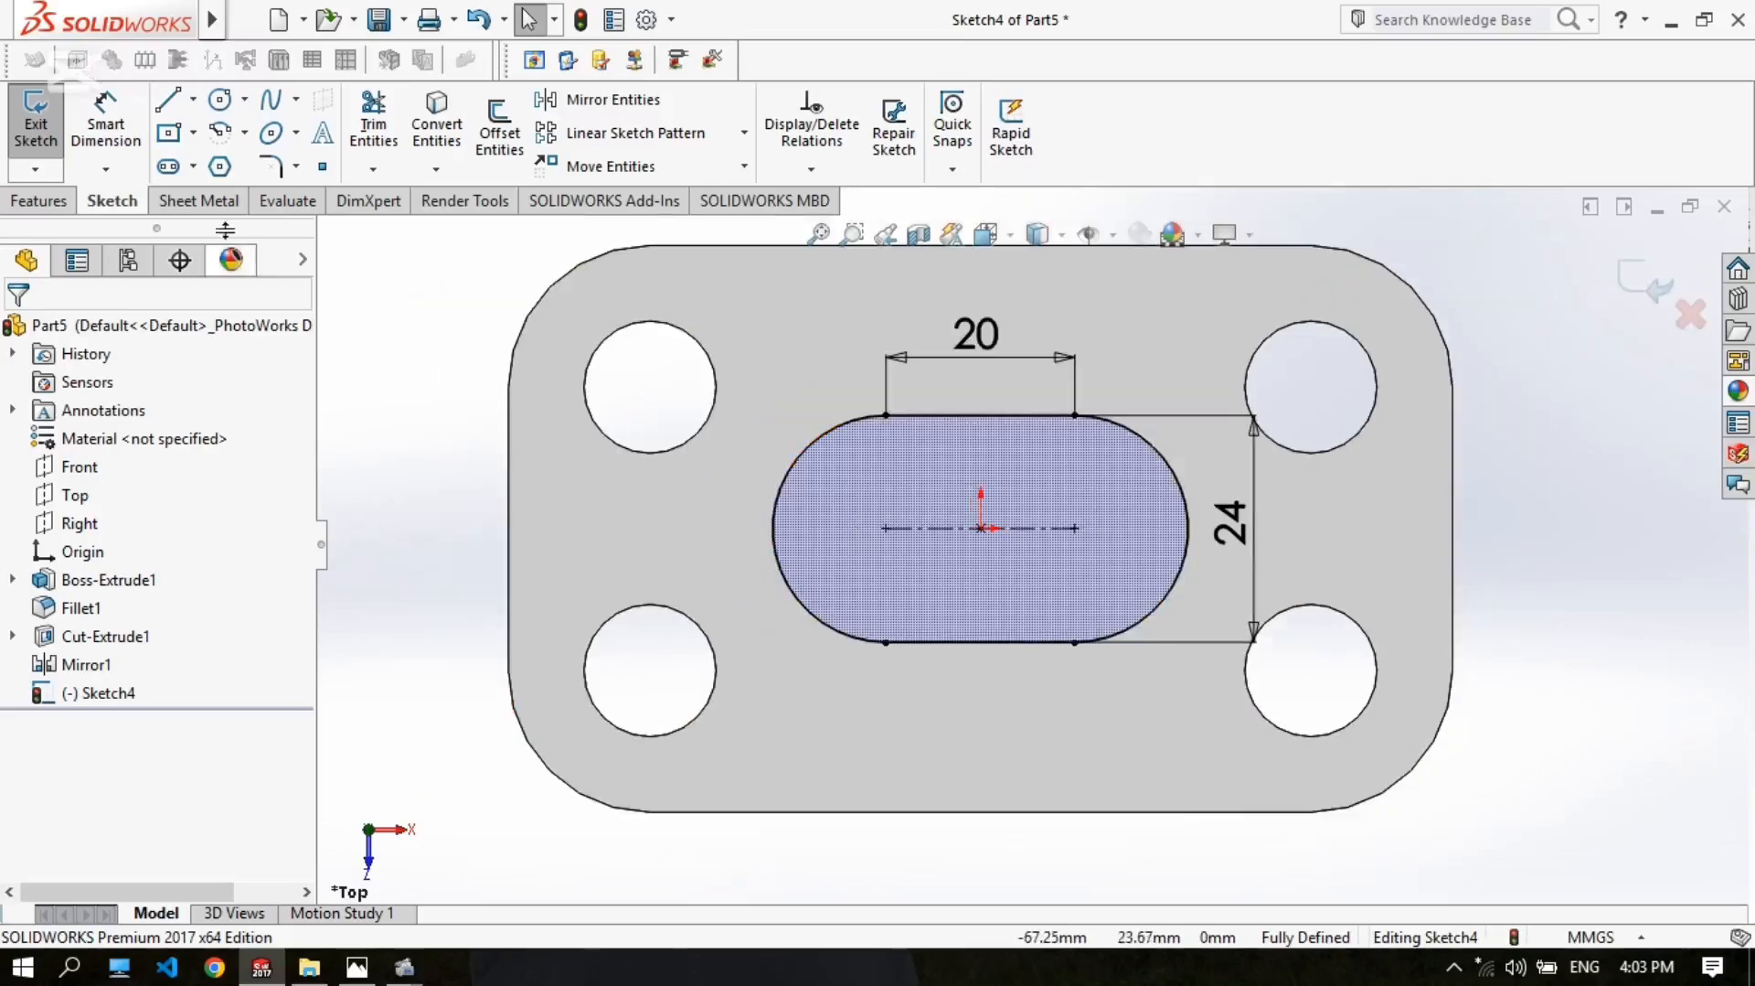
click(46, 199)
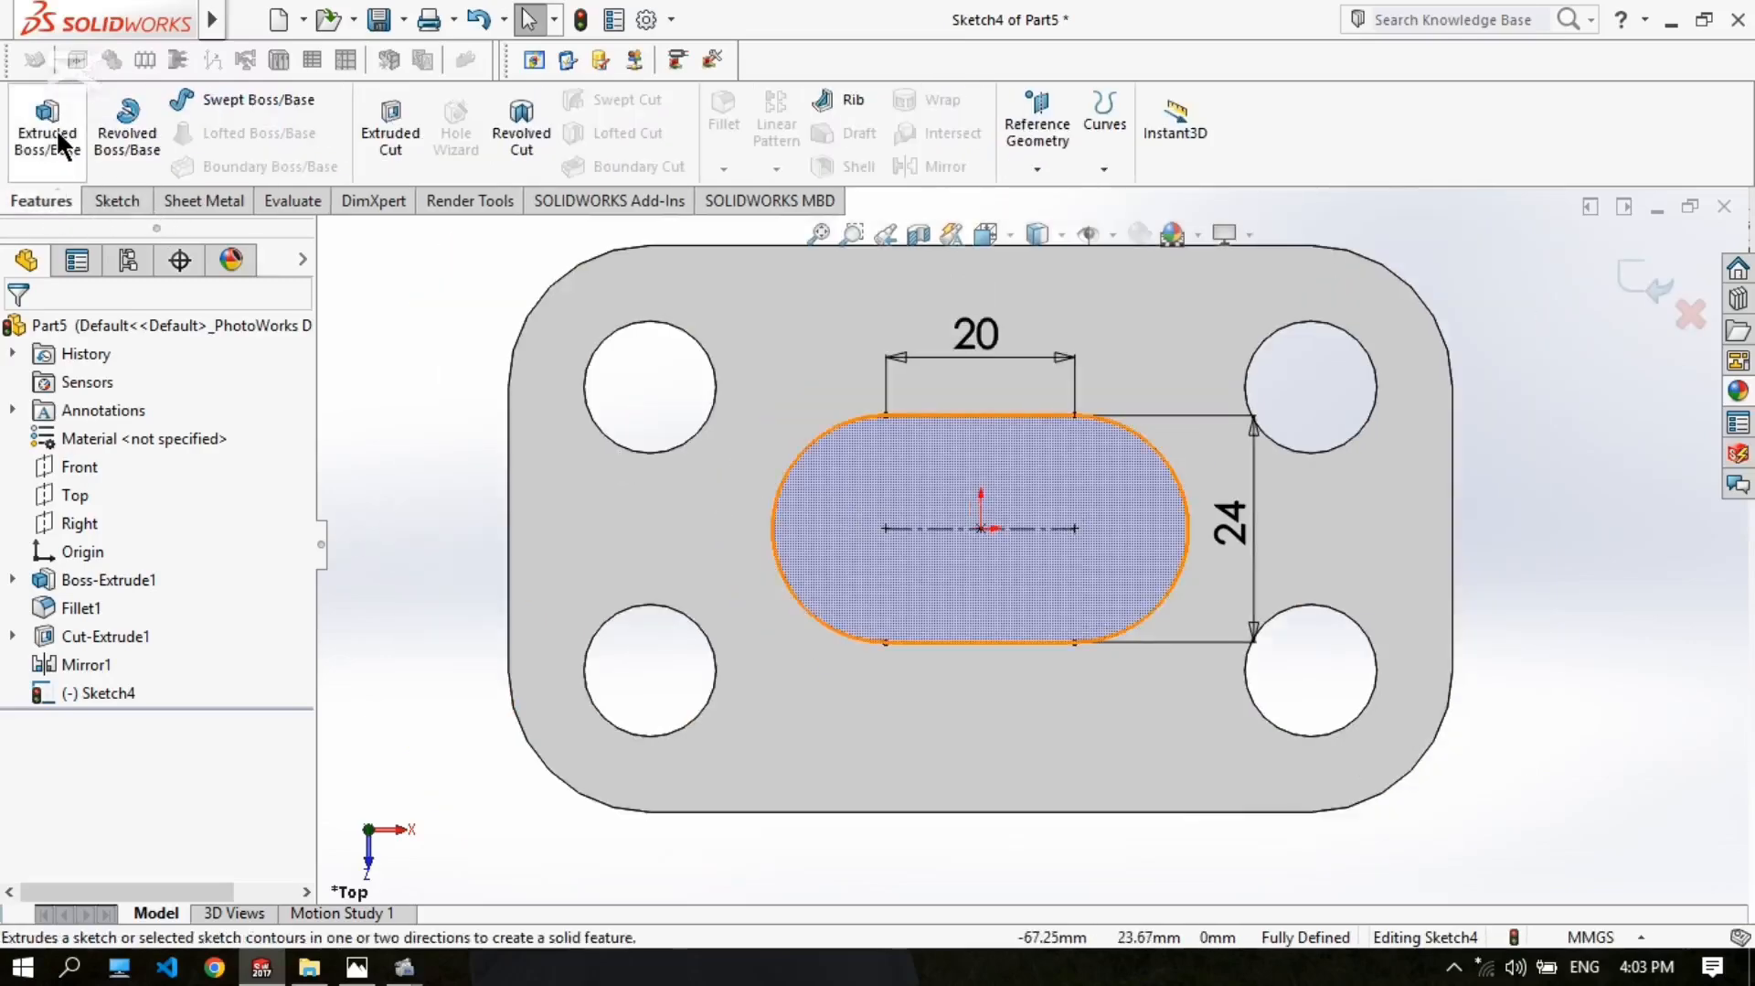
click(33, 146)
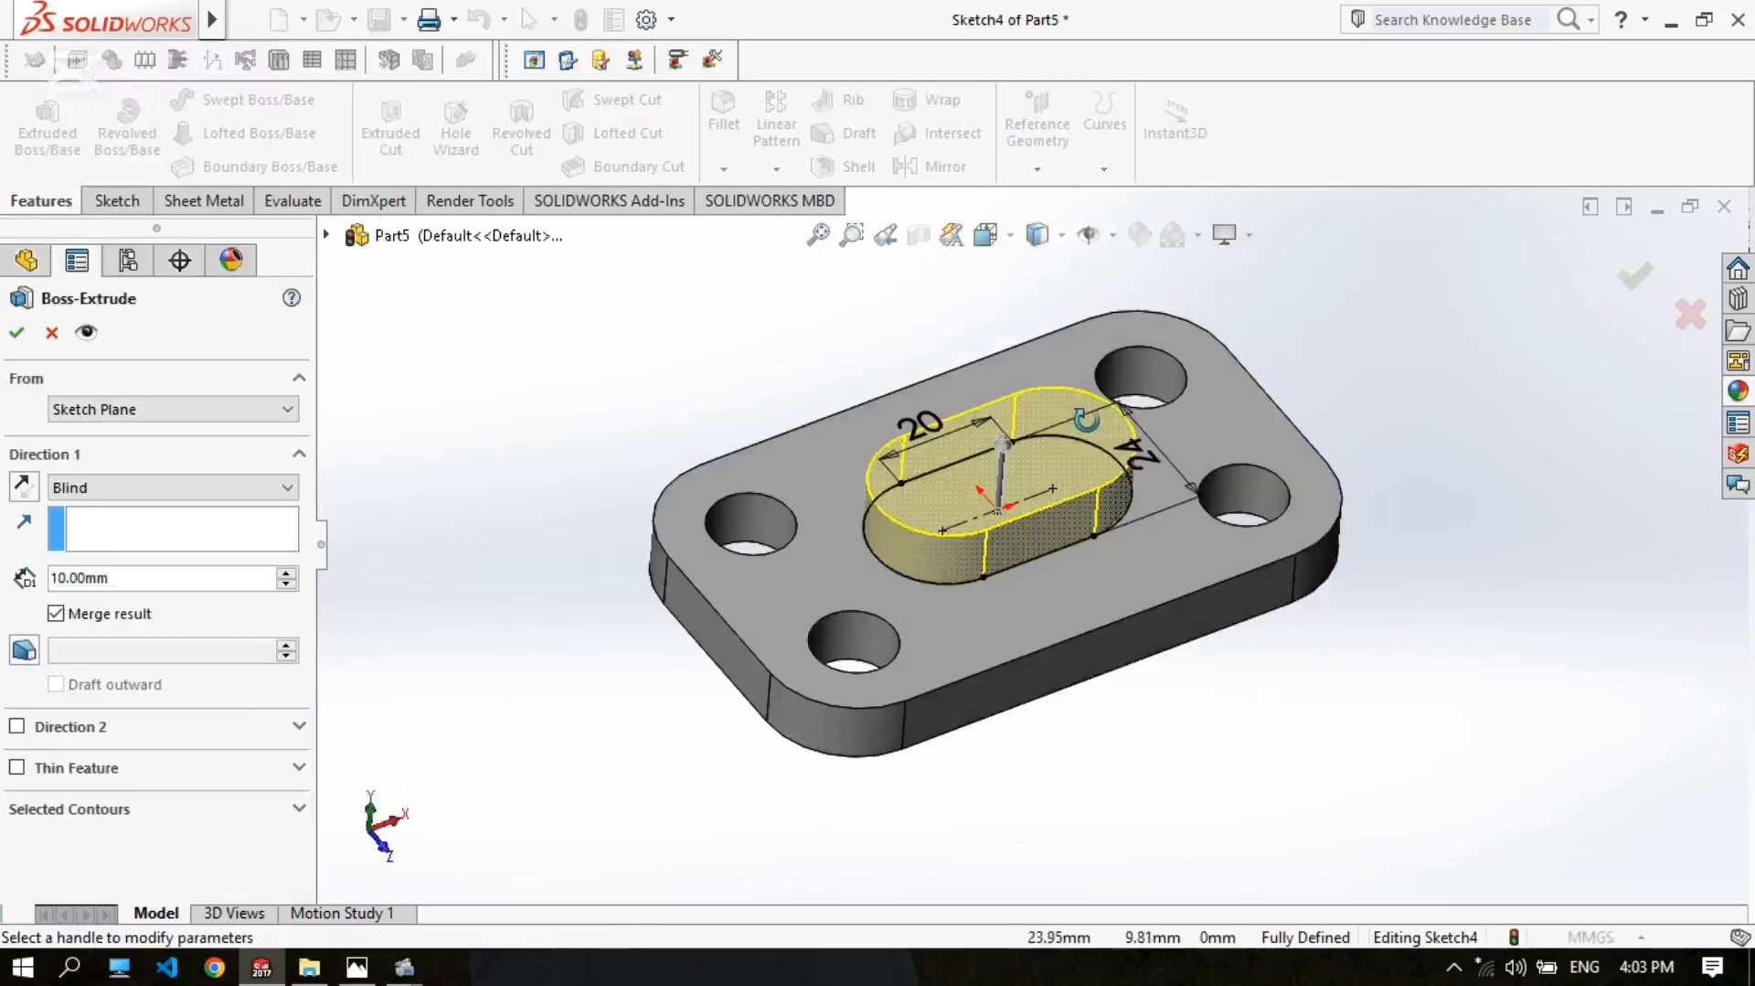
click(356, 967)
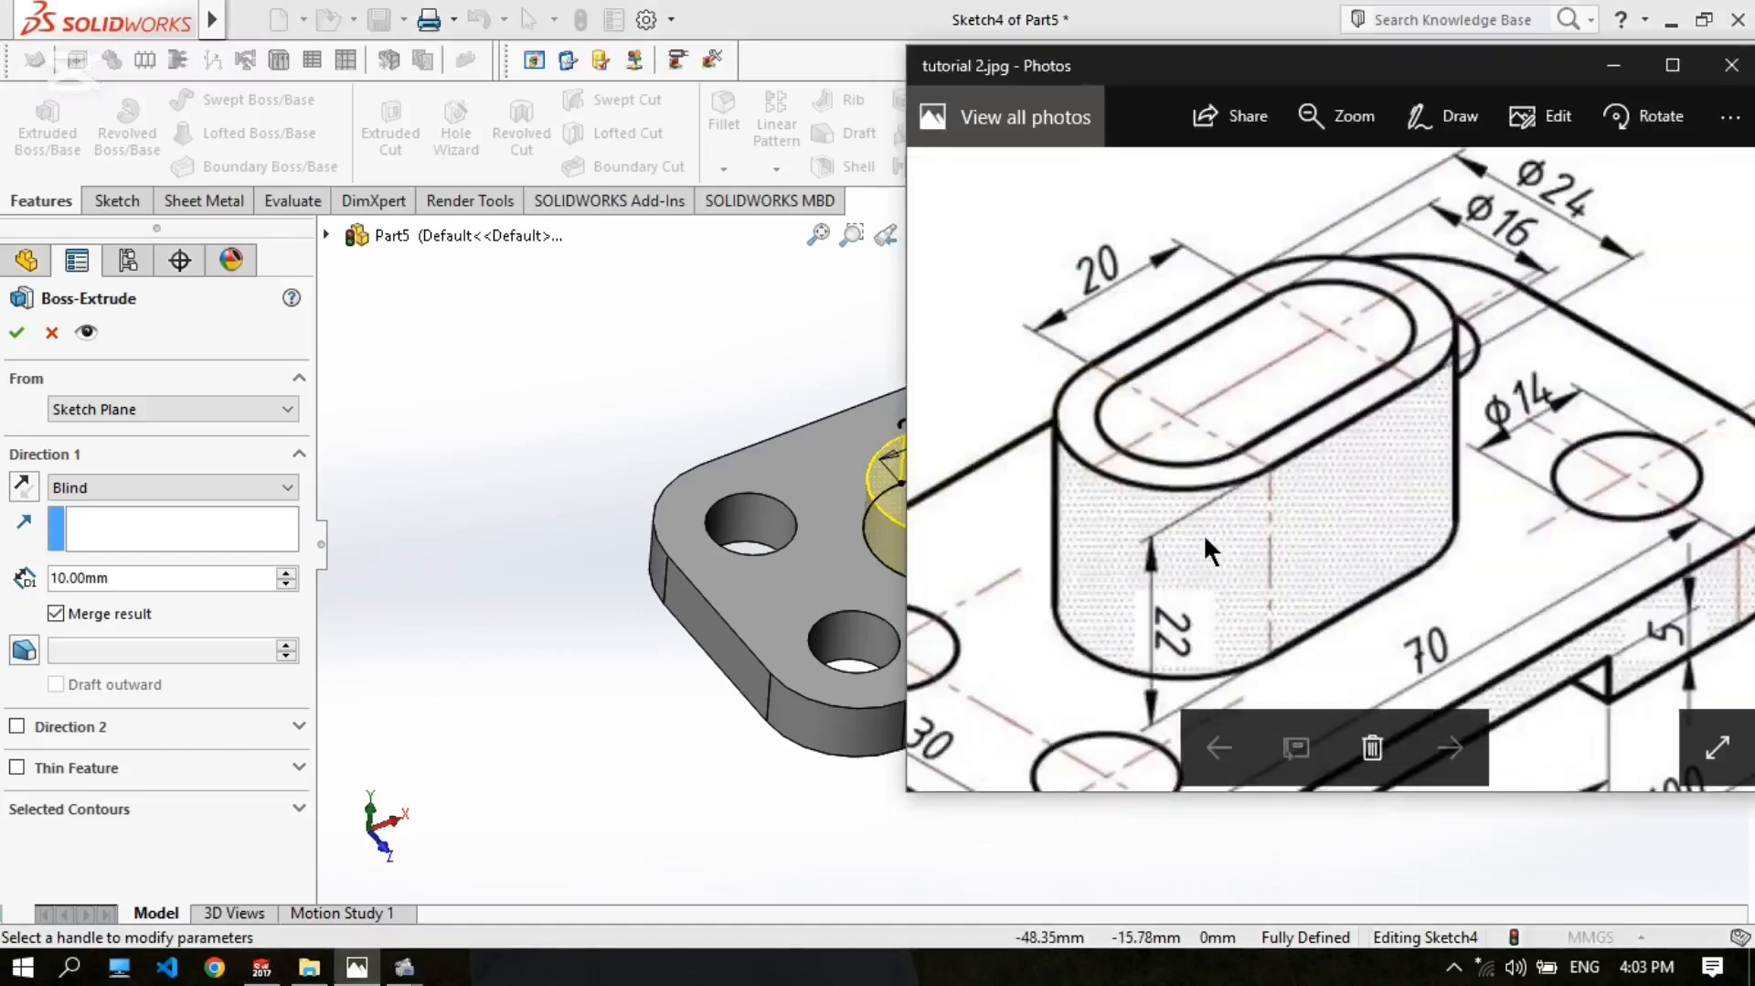
drag(1348, 529, 1331, 481)
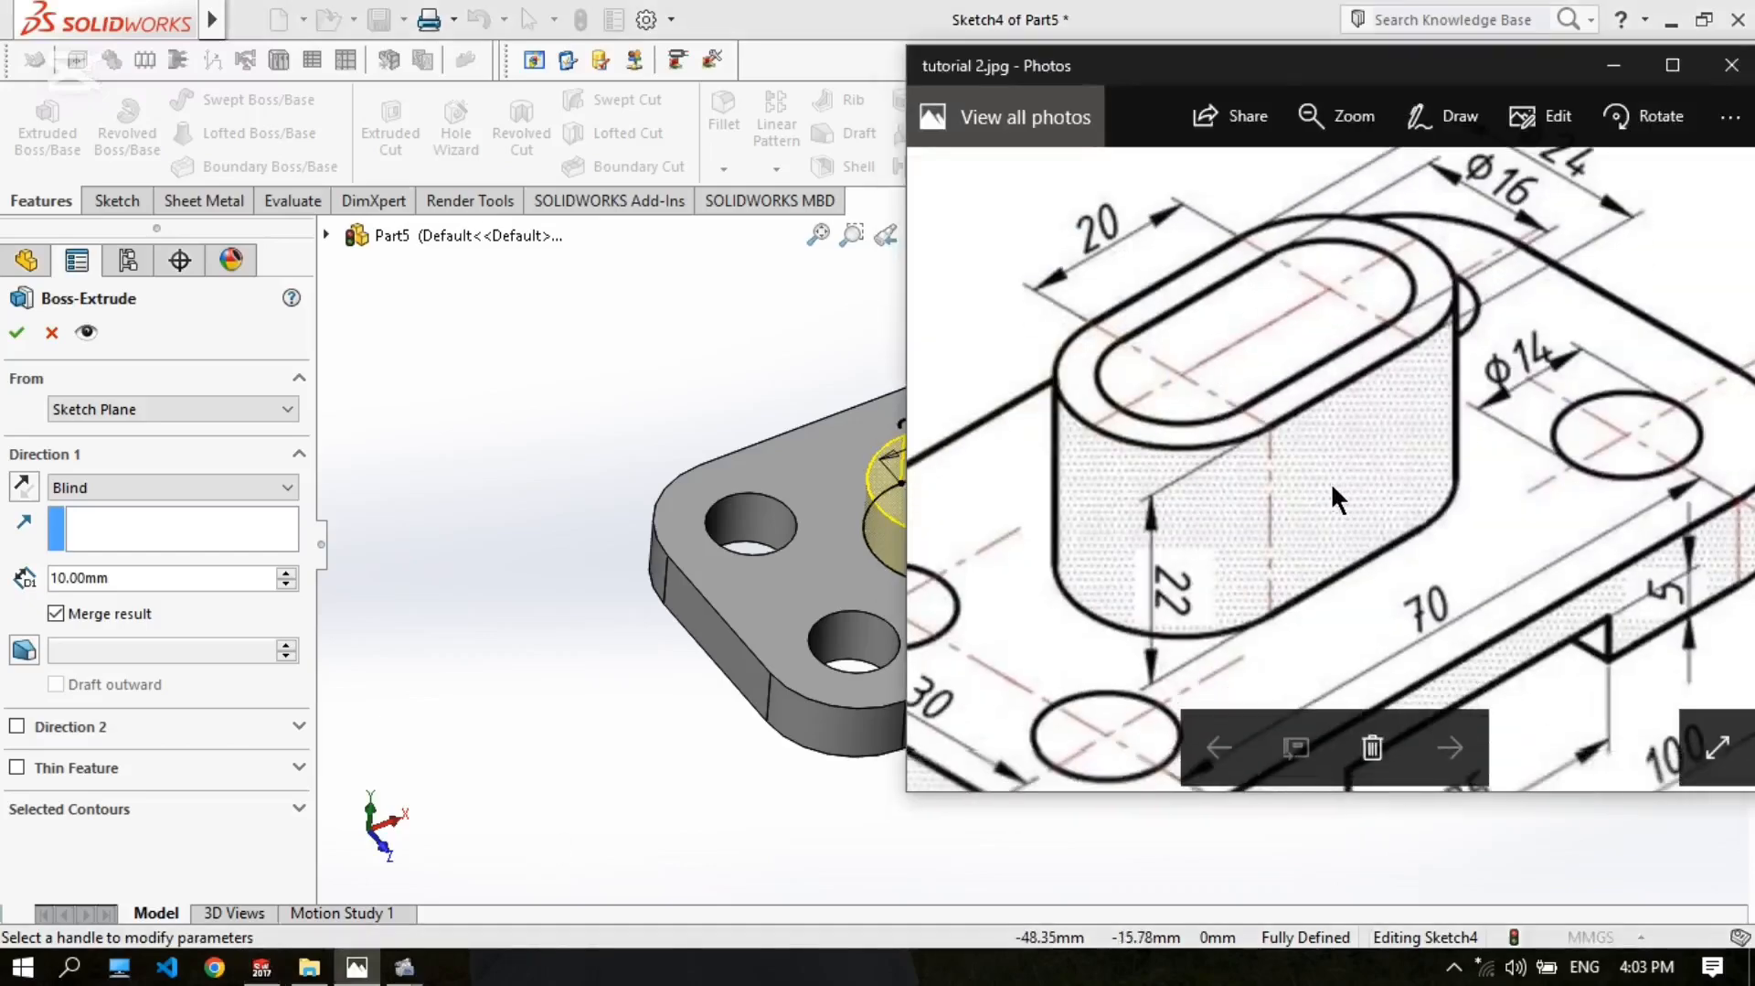
click(666, 463)
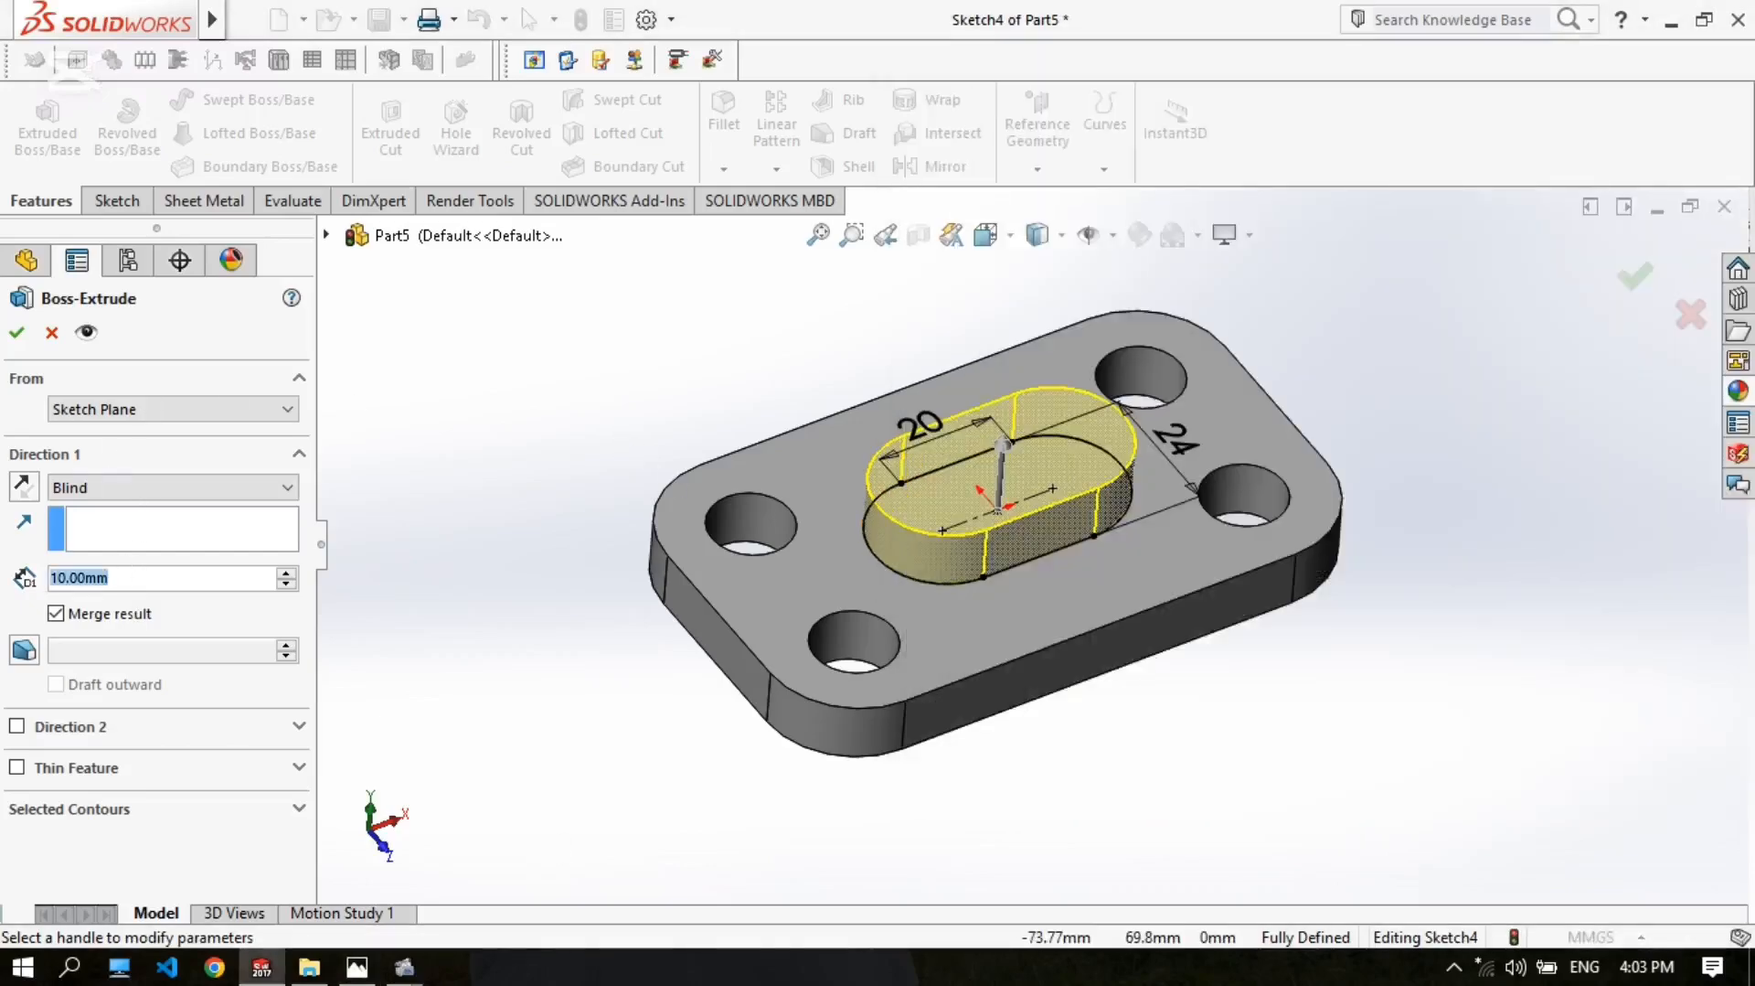
text(22)
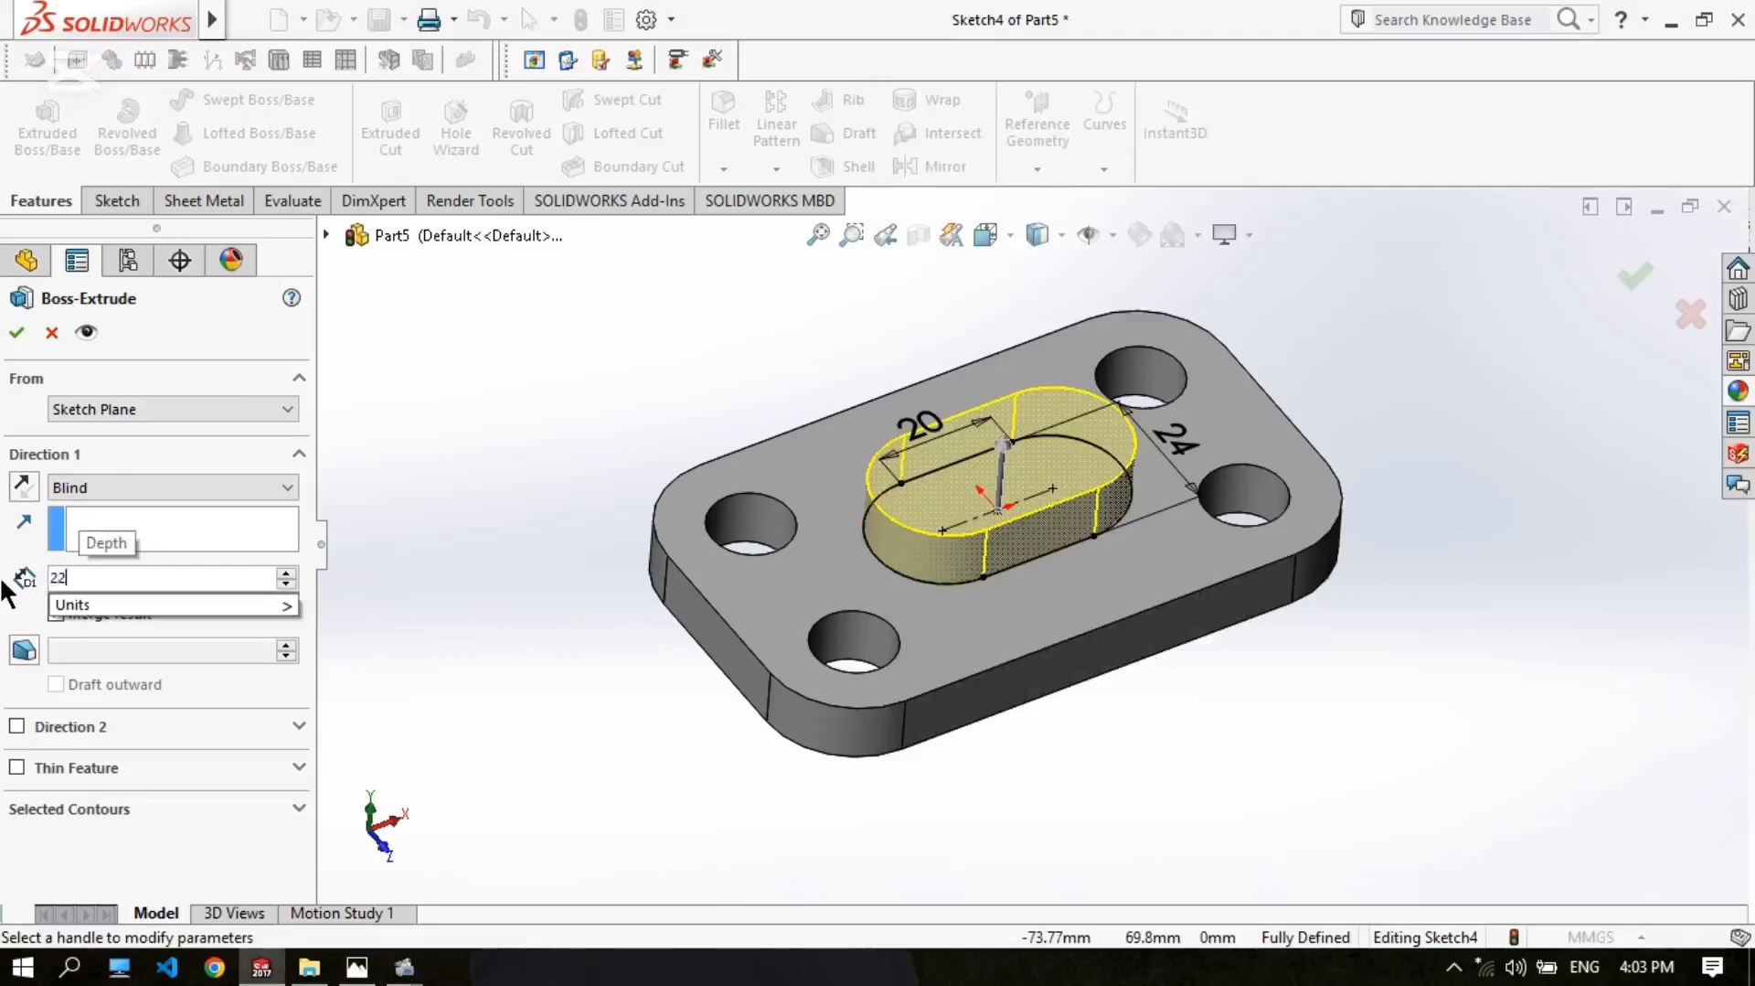
key(Return)
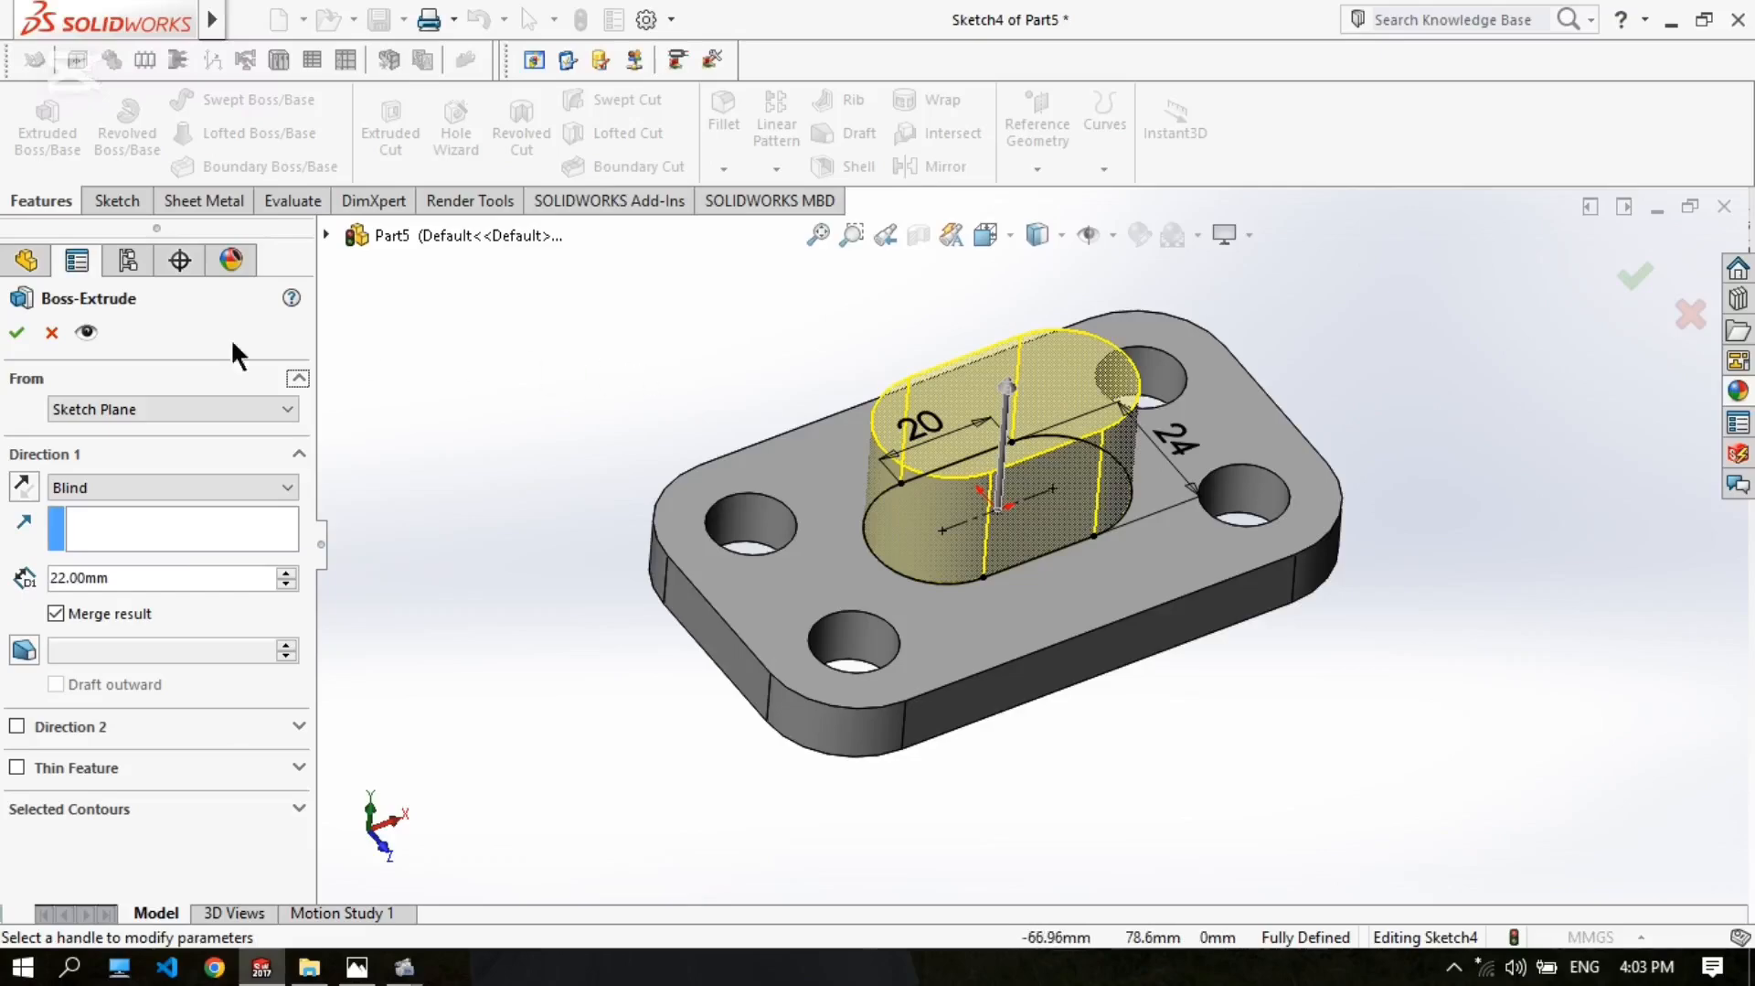
click(17, 333)
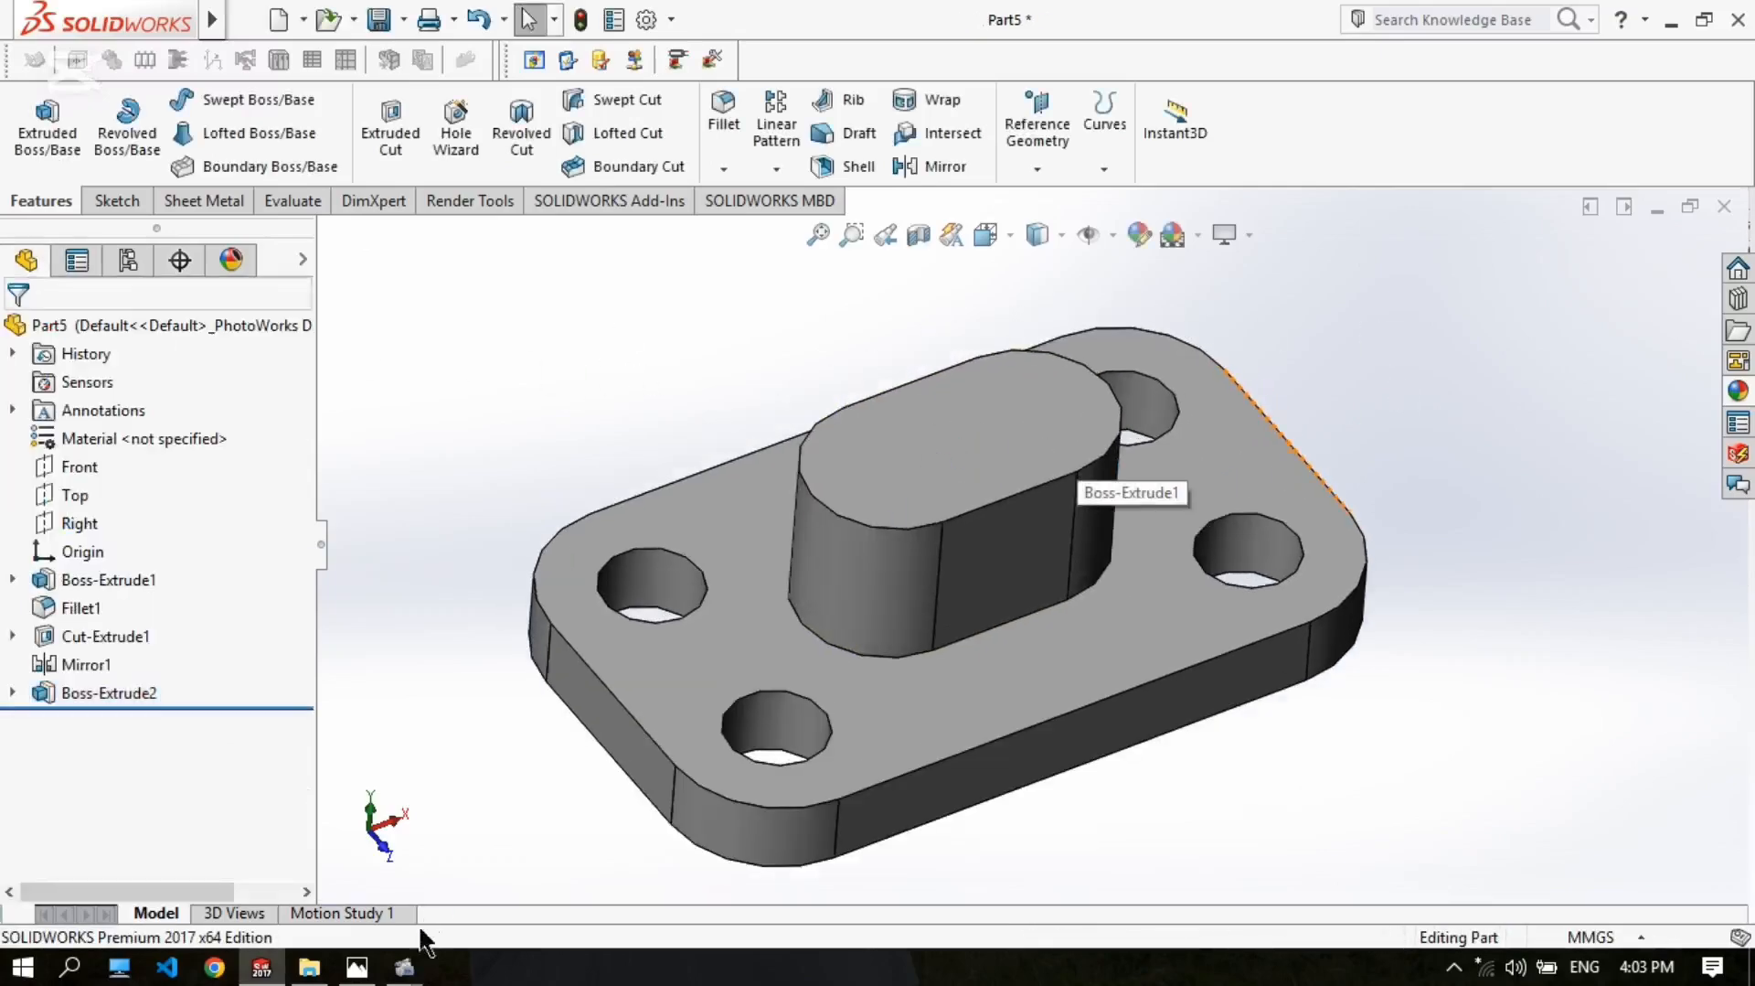
Step: Check the inner slot's size in the tutorial 2.jpg drawing and start a face-on sketch on the boss's top face
click(375, 969)
drag(1330, 326, 1291, 443)
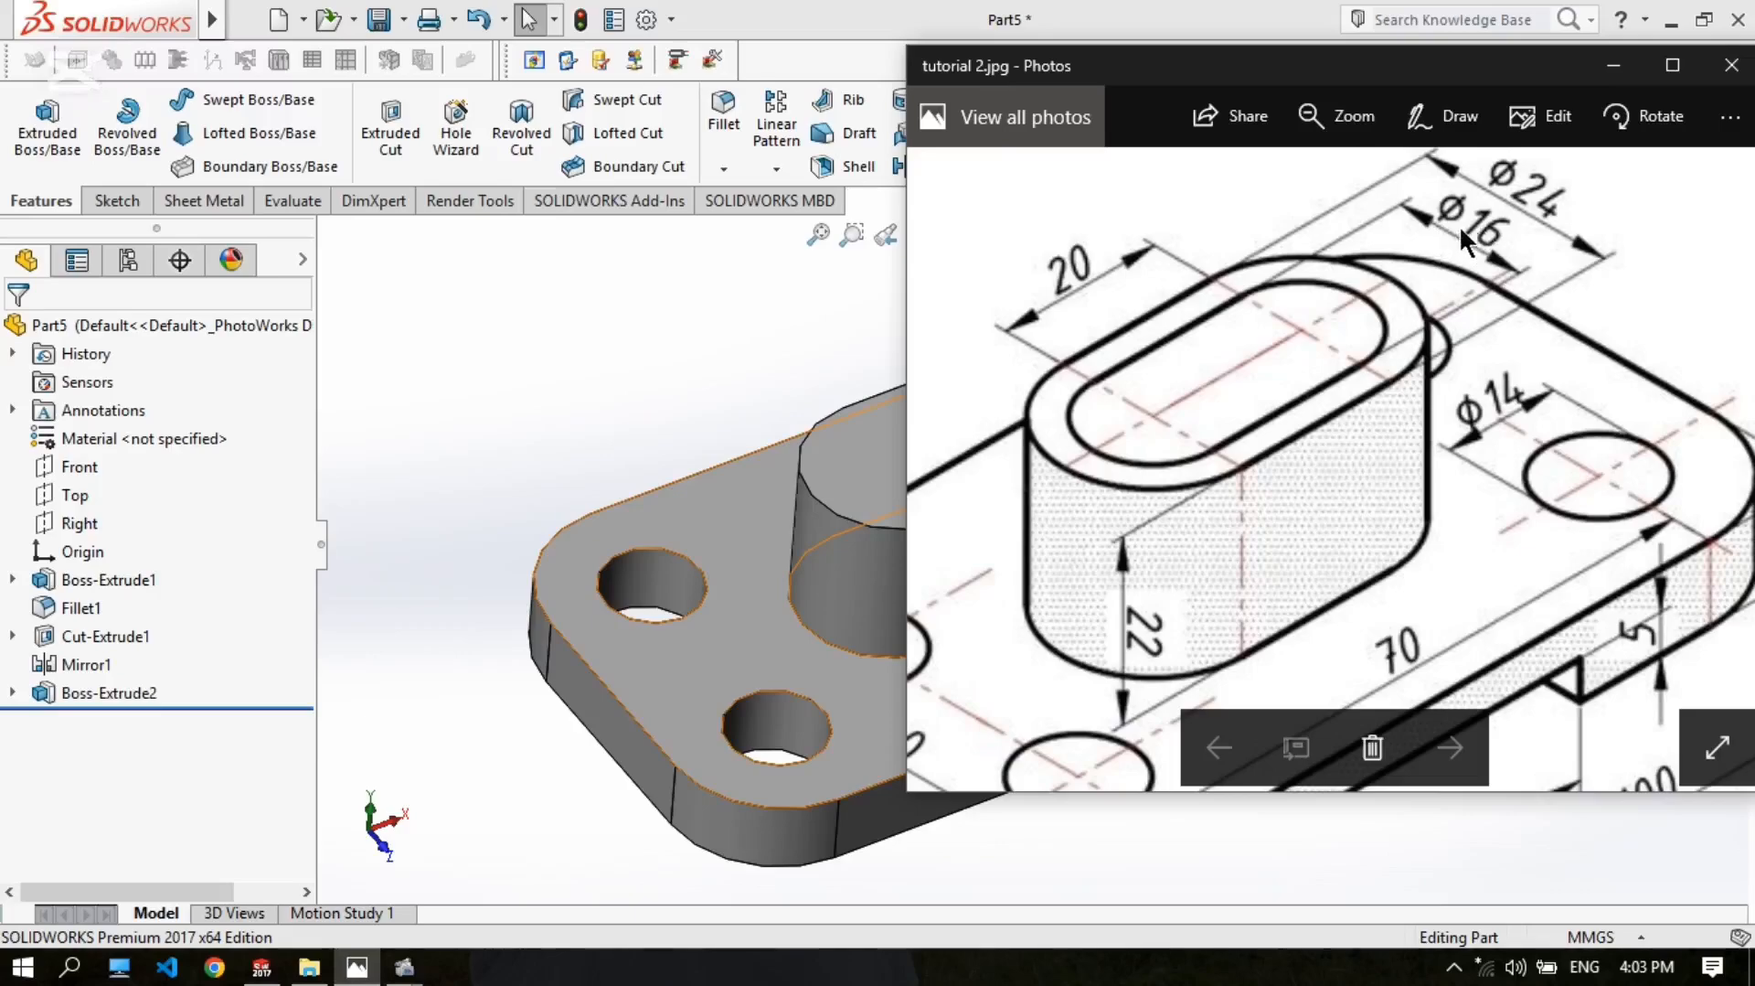
click(689, 329)
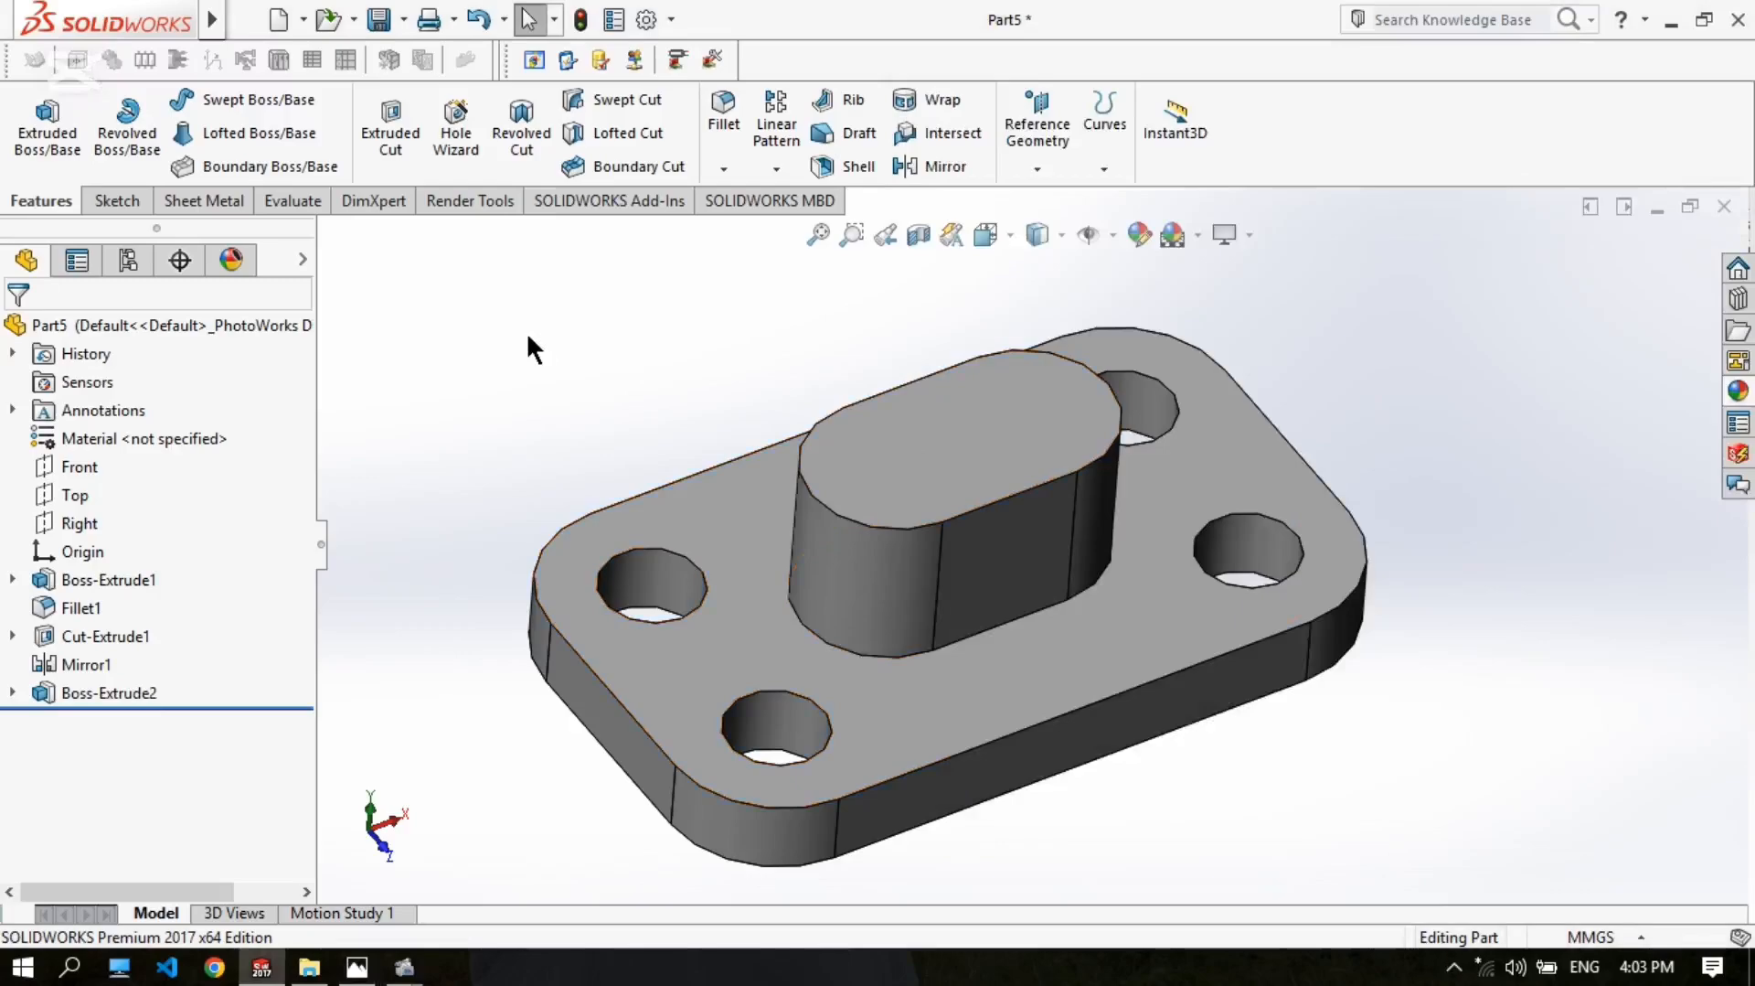
click(141, 207)
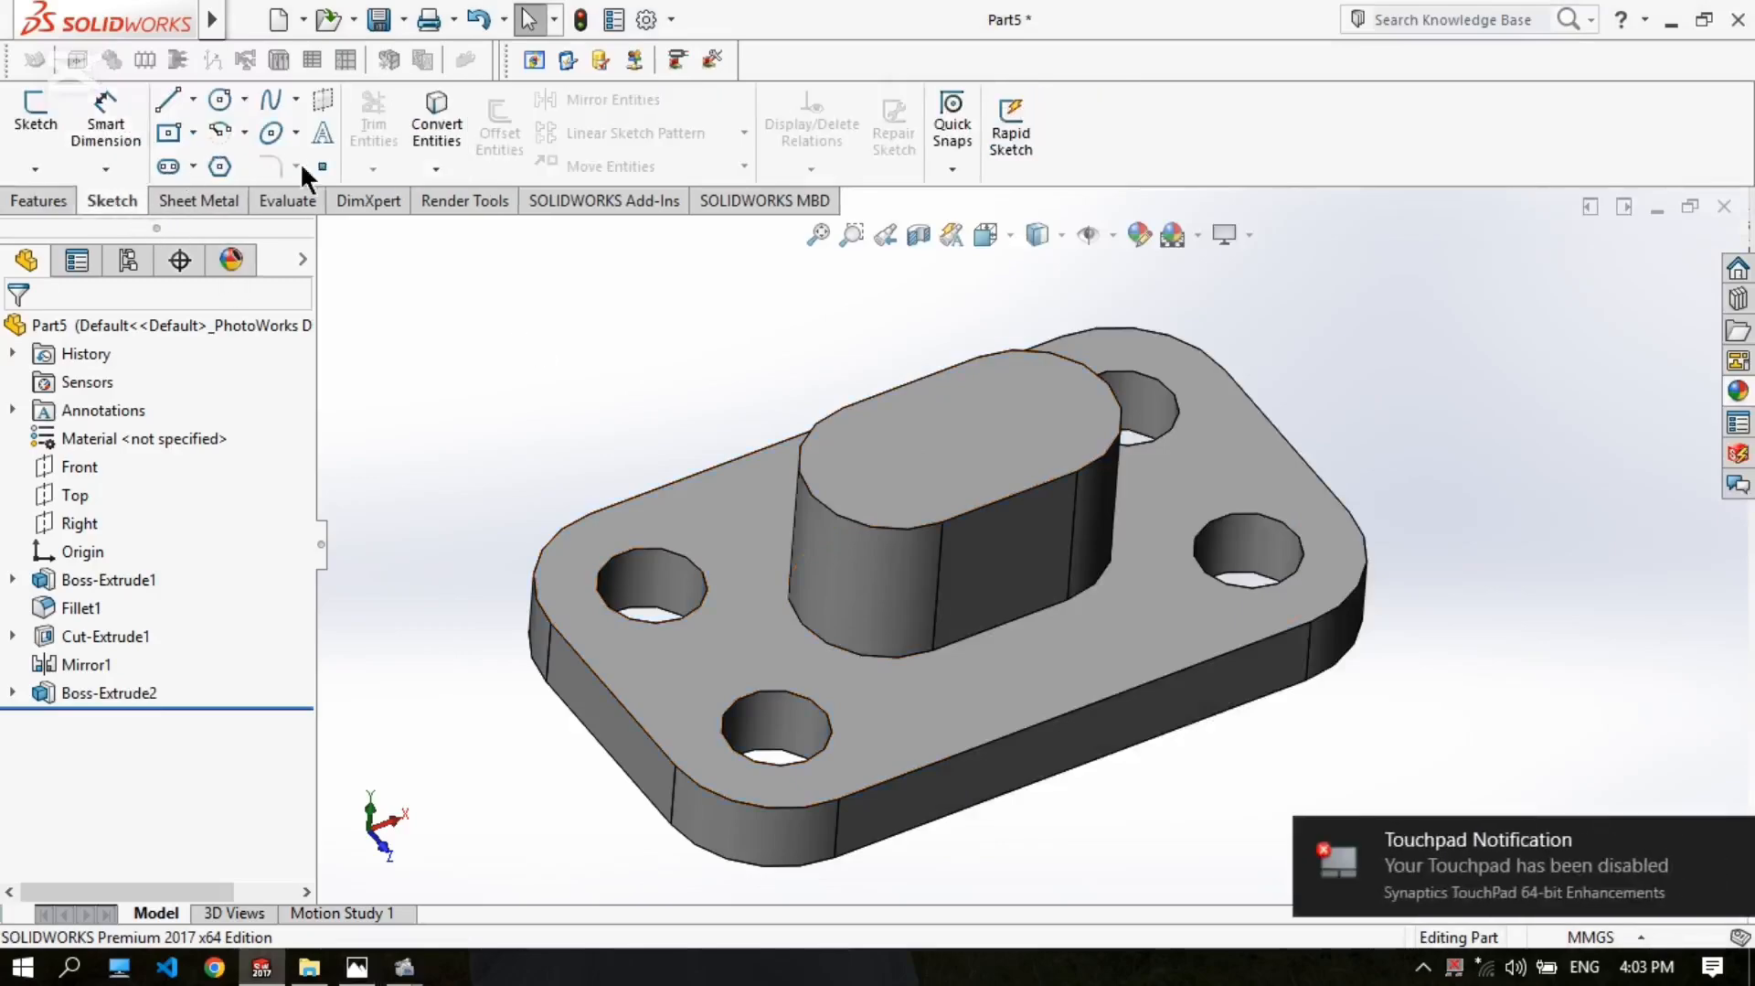
click(42, 121)
click(915, 454)
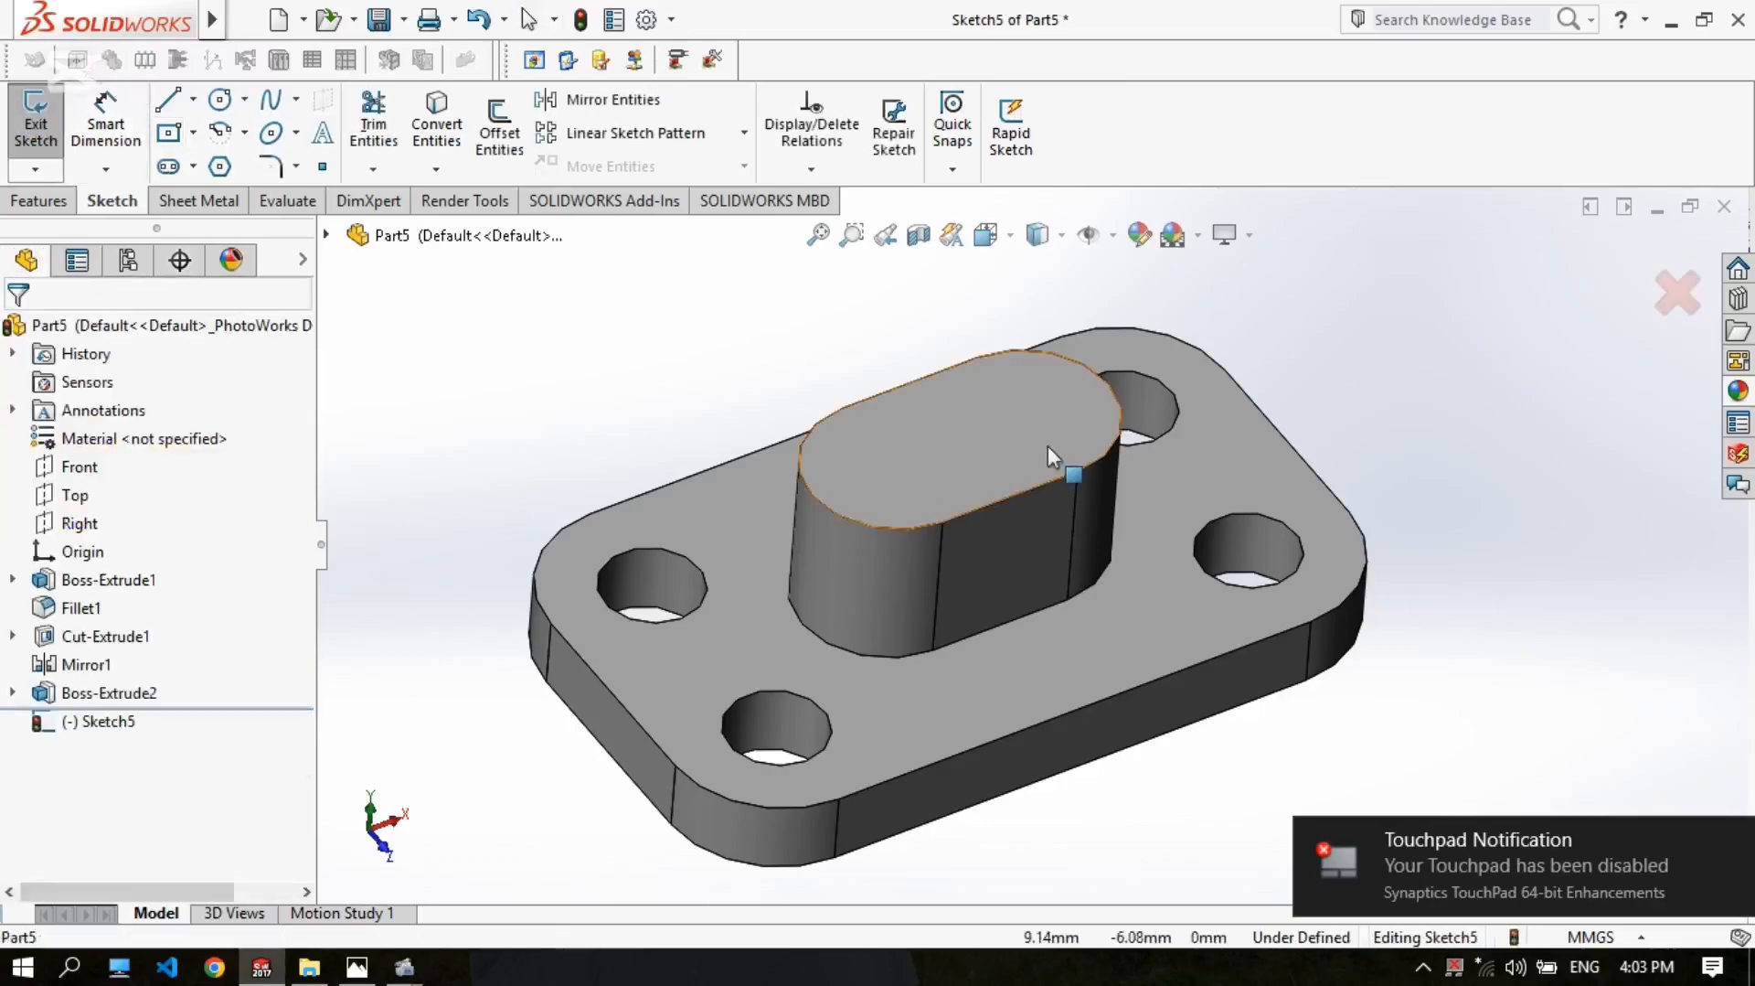
scroll(951, 426, down, 2)
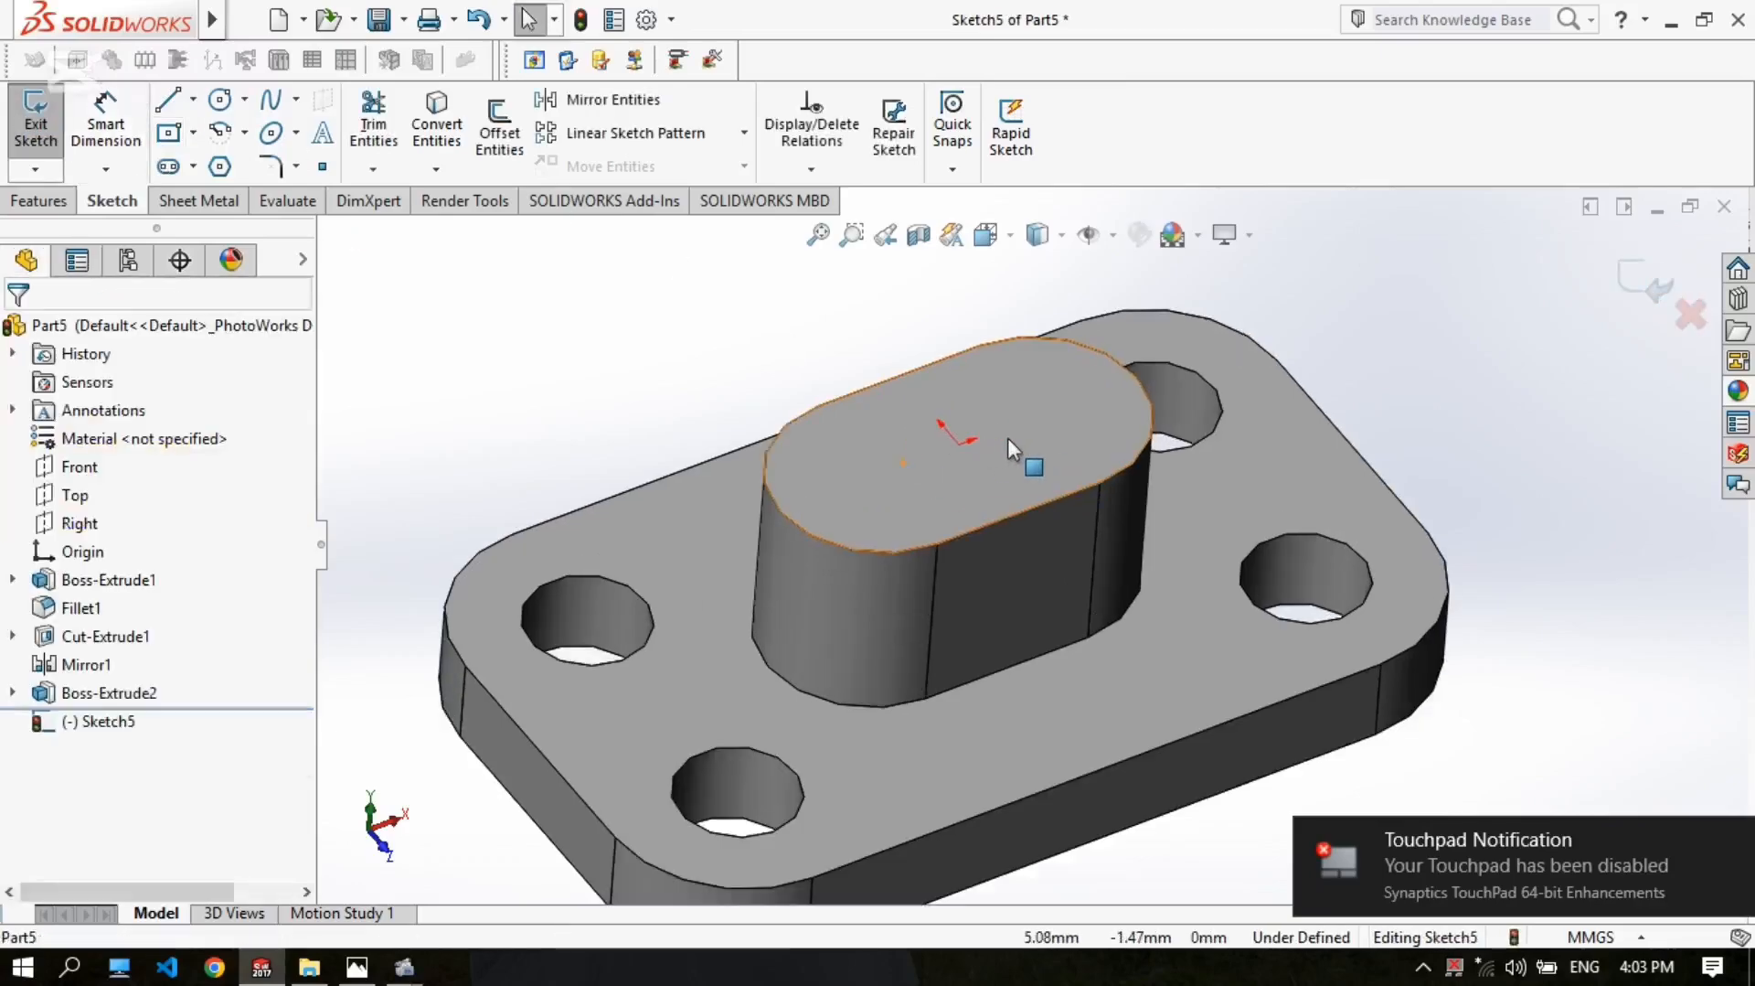
key(ctrl+8)
scroll(1099, 551, down, 3)
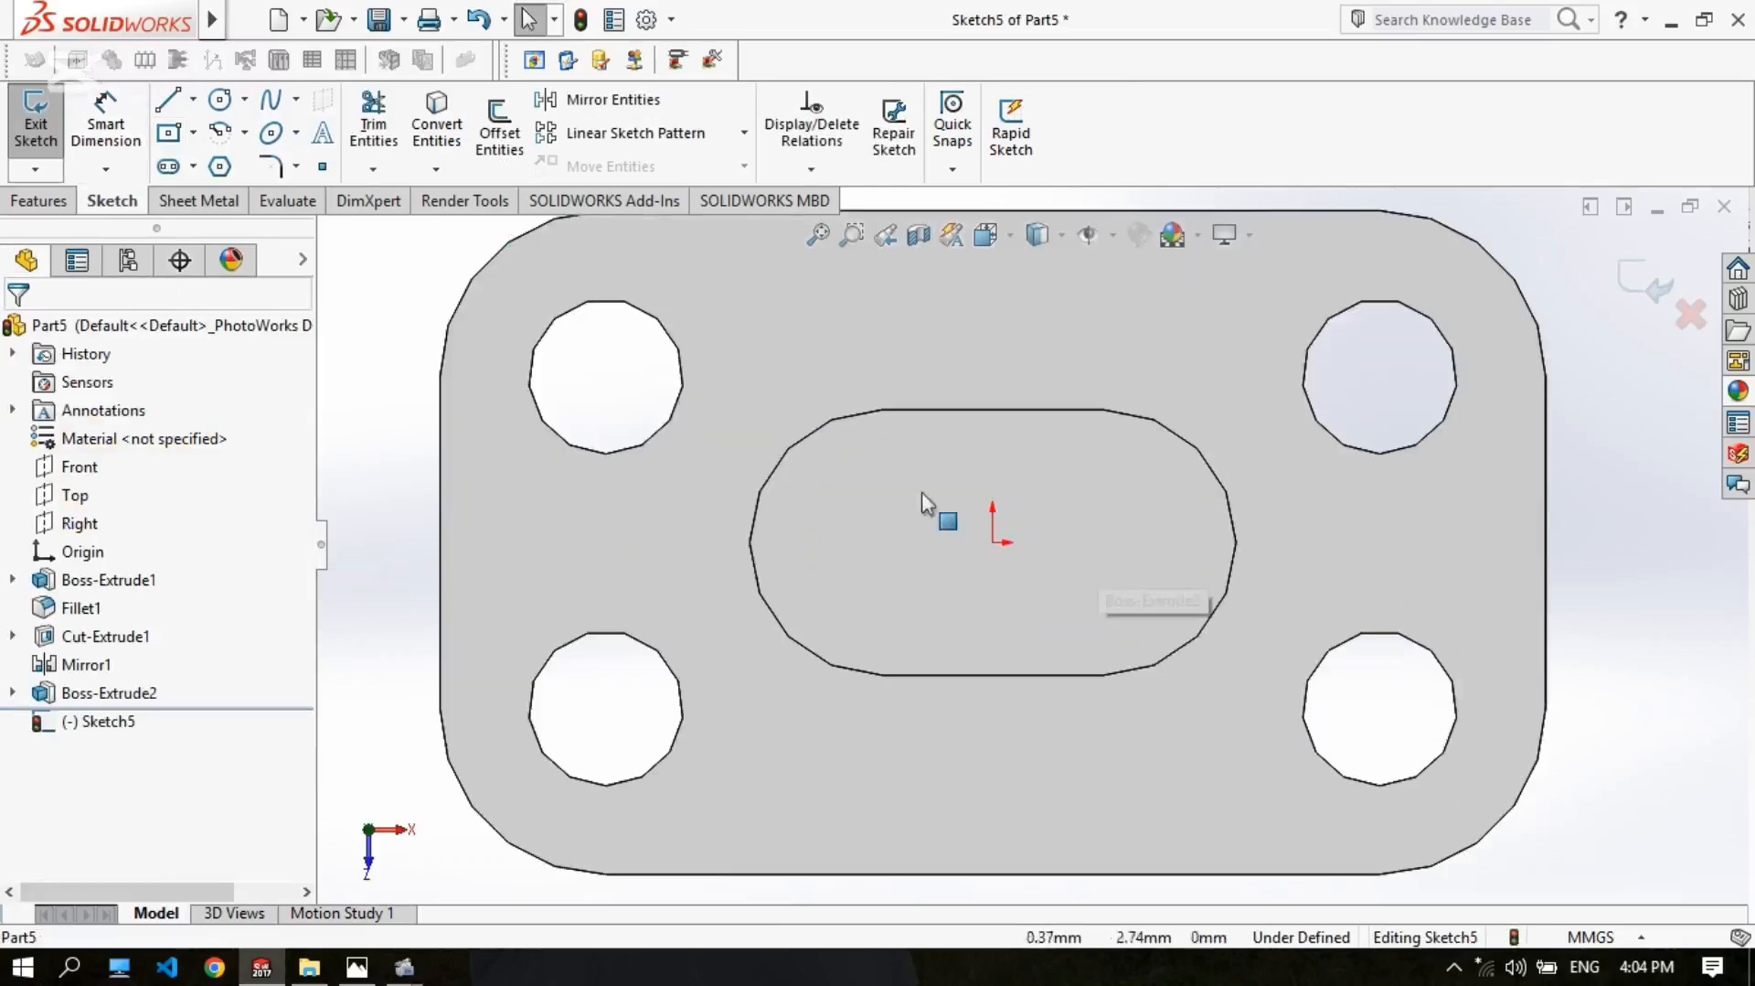
Step: Sketch a horizontal straight slot across the boss face, about 33 mm between arc centres and about 9 mm wide
click(178, 165)
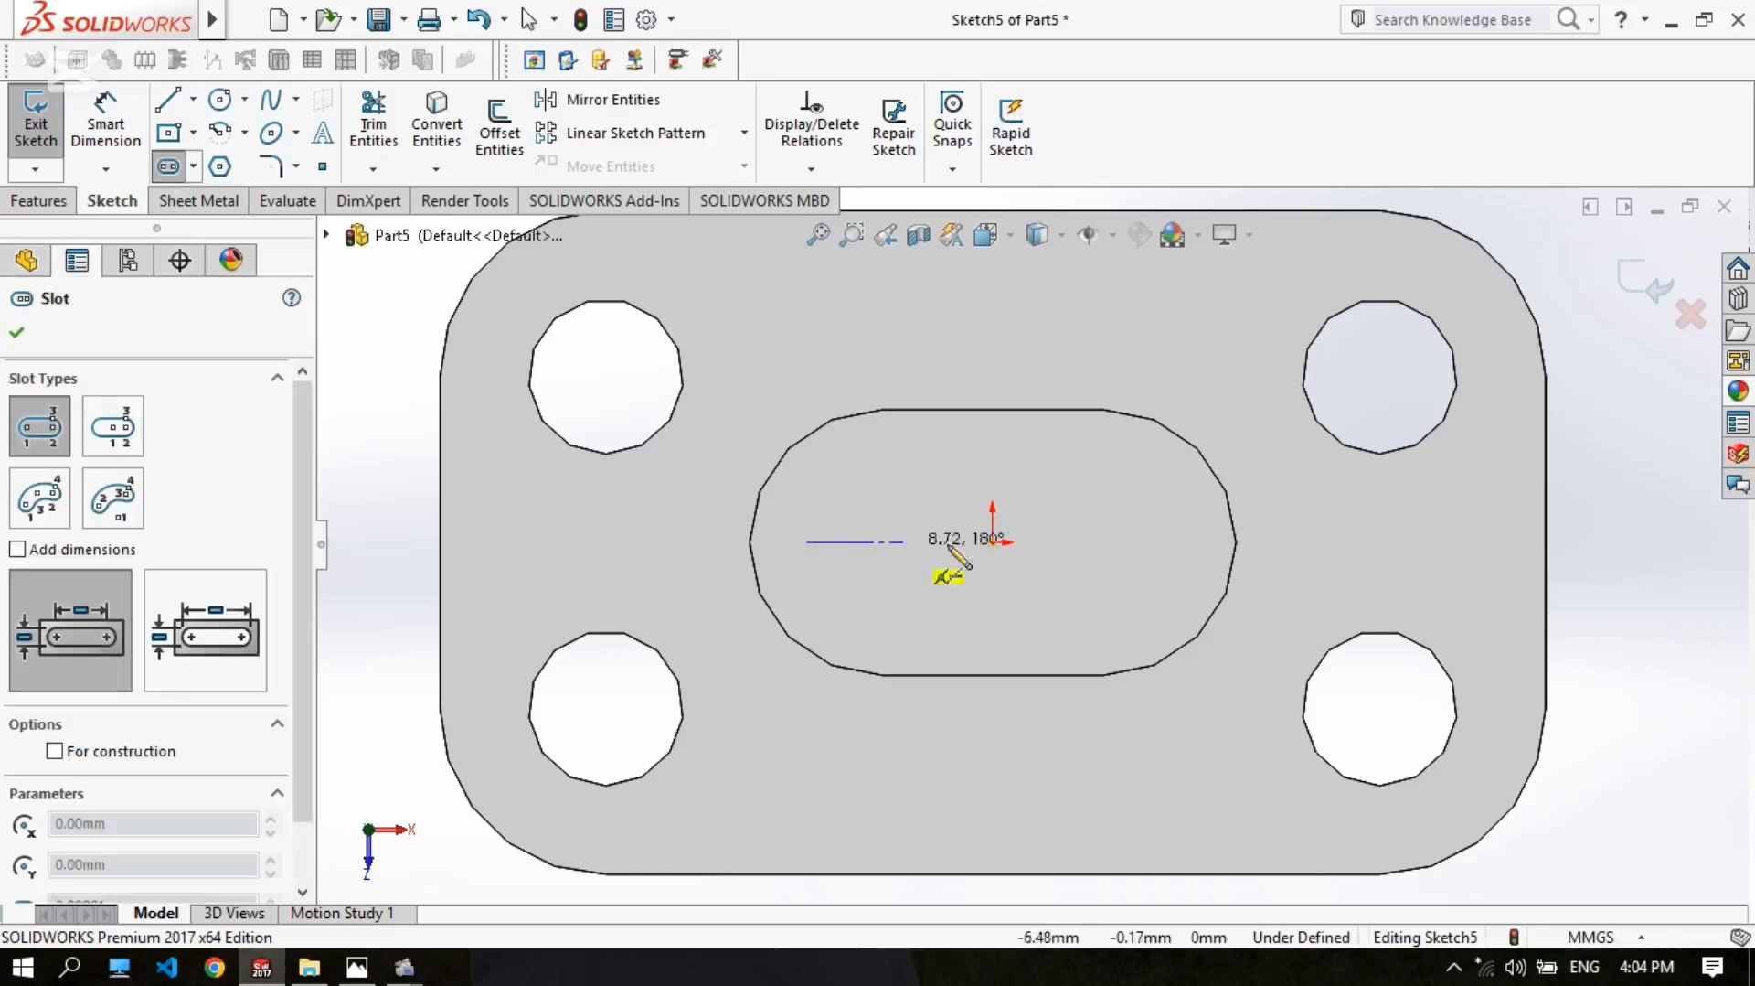
click(1170, 549)
click(1160, 592)
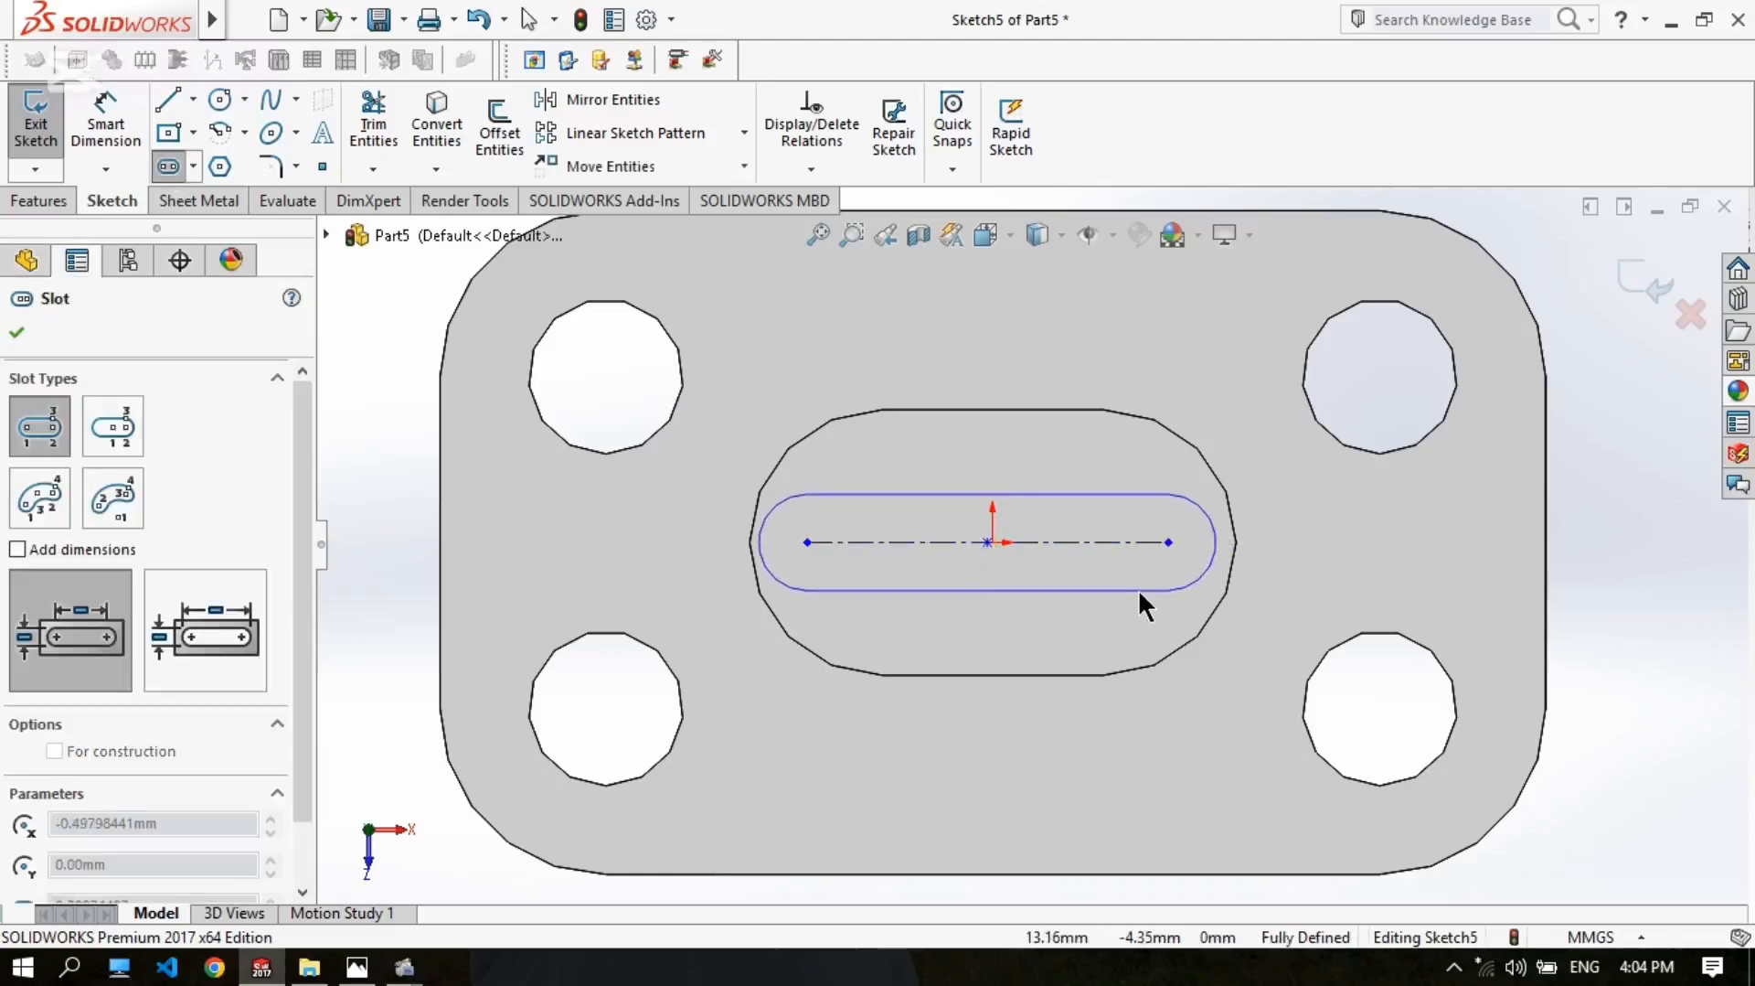
Step: Dimension the inner slot's width between its two straight edges as 16 mm
click(115, 135)
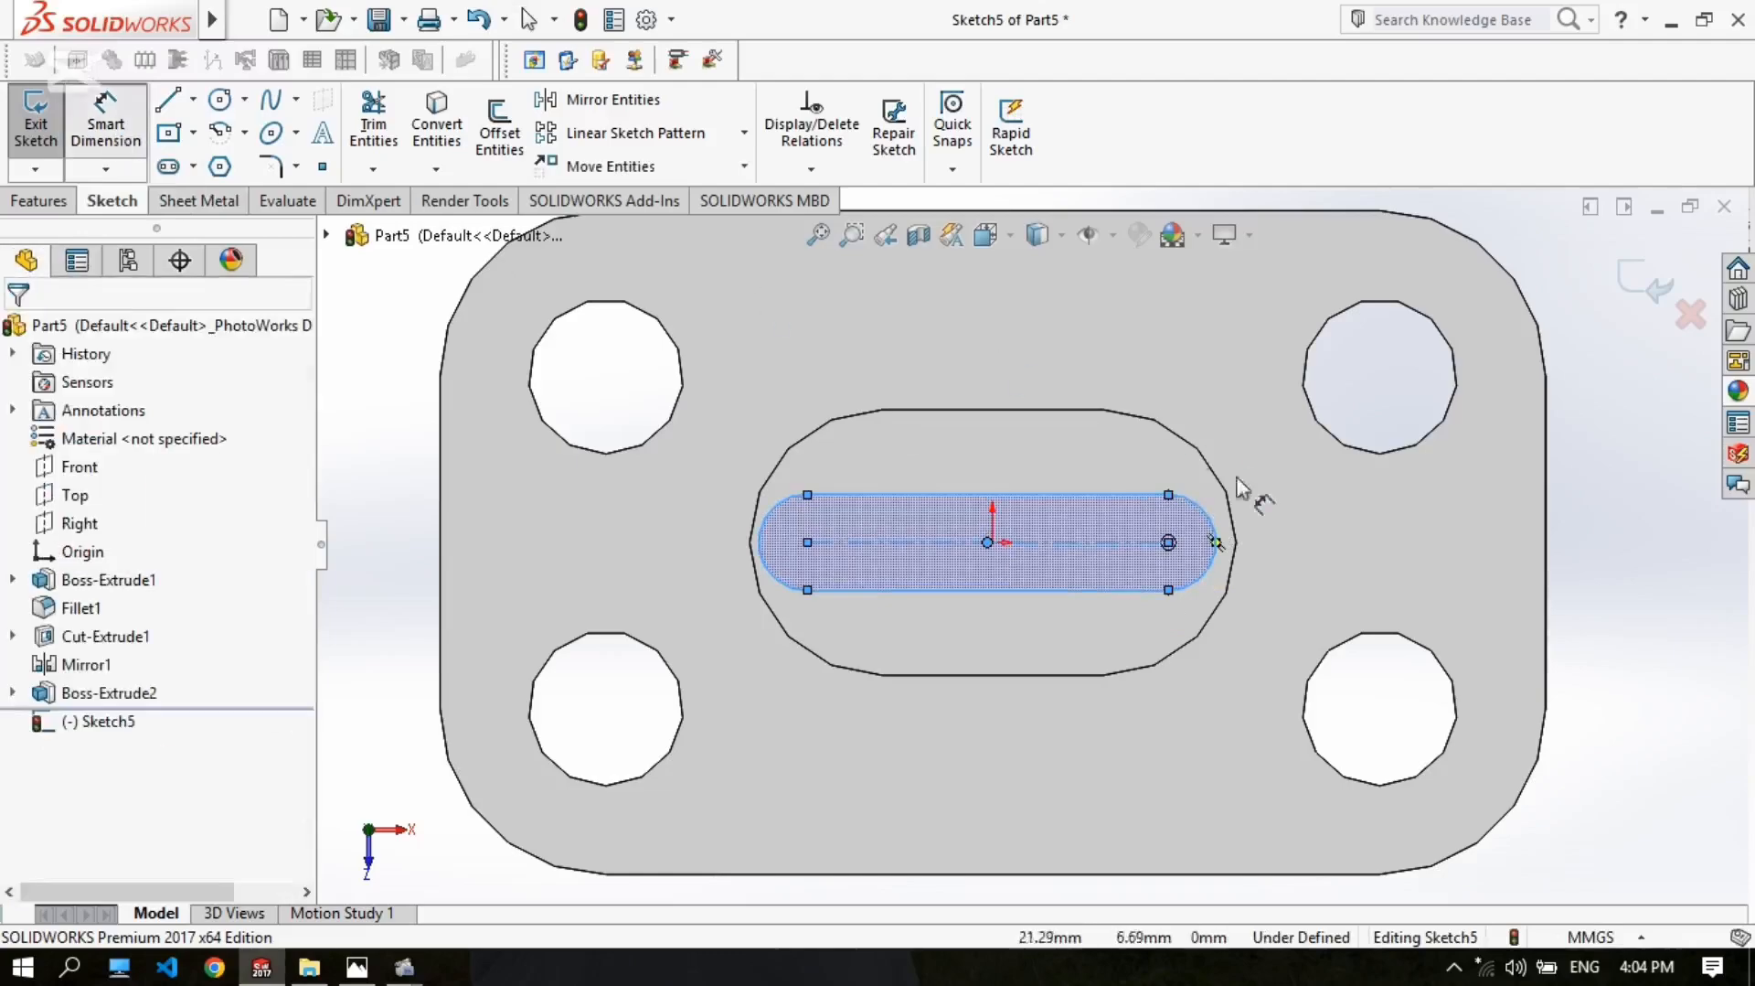
click(1169, 495)
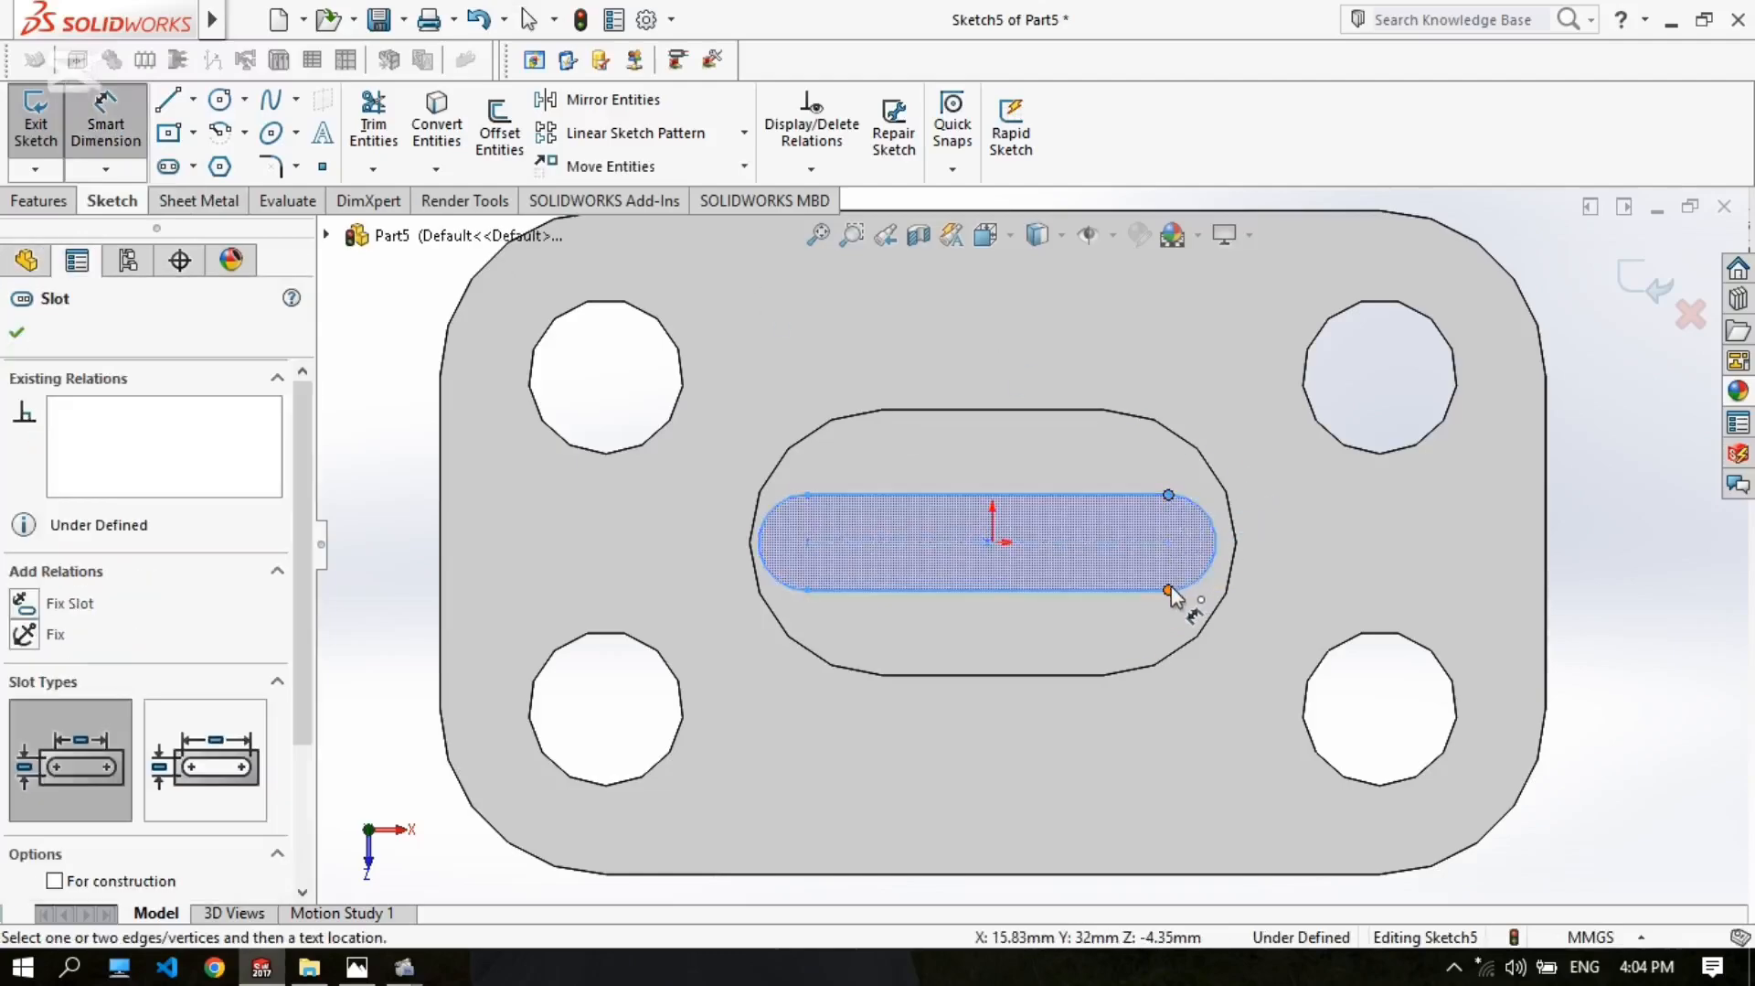
click(1169, 589)
click(1335, 562)
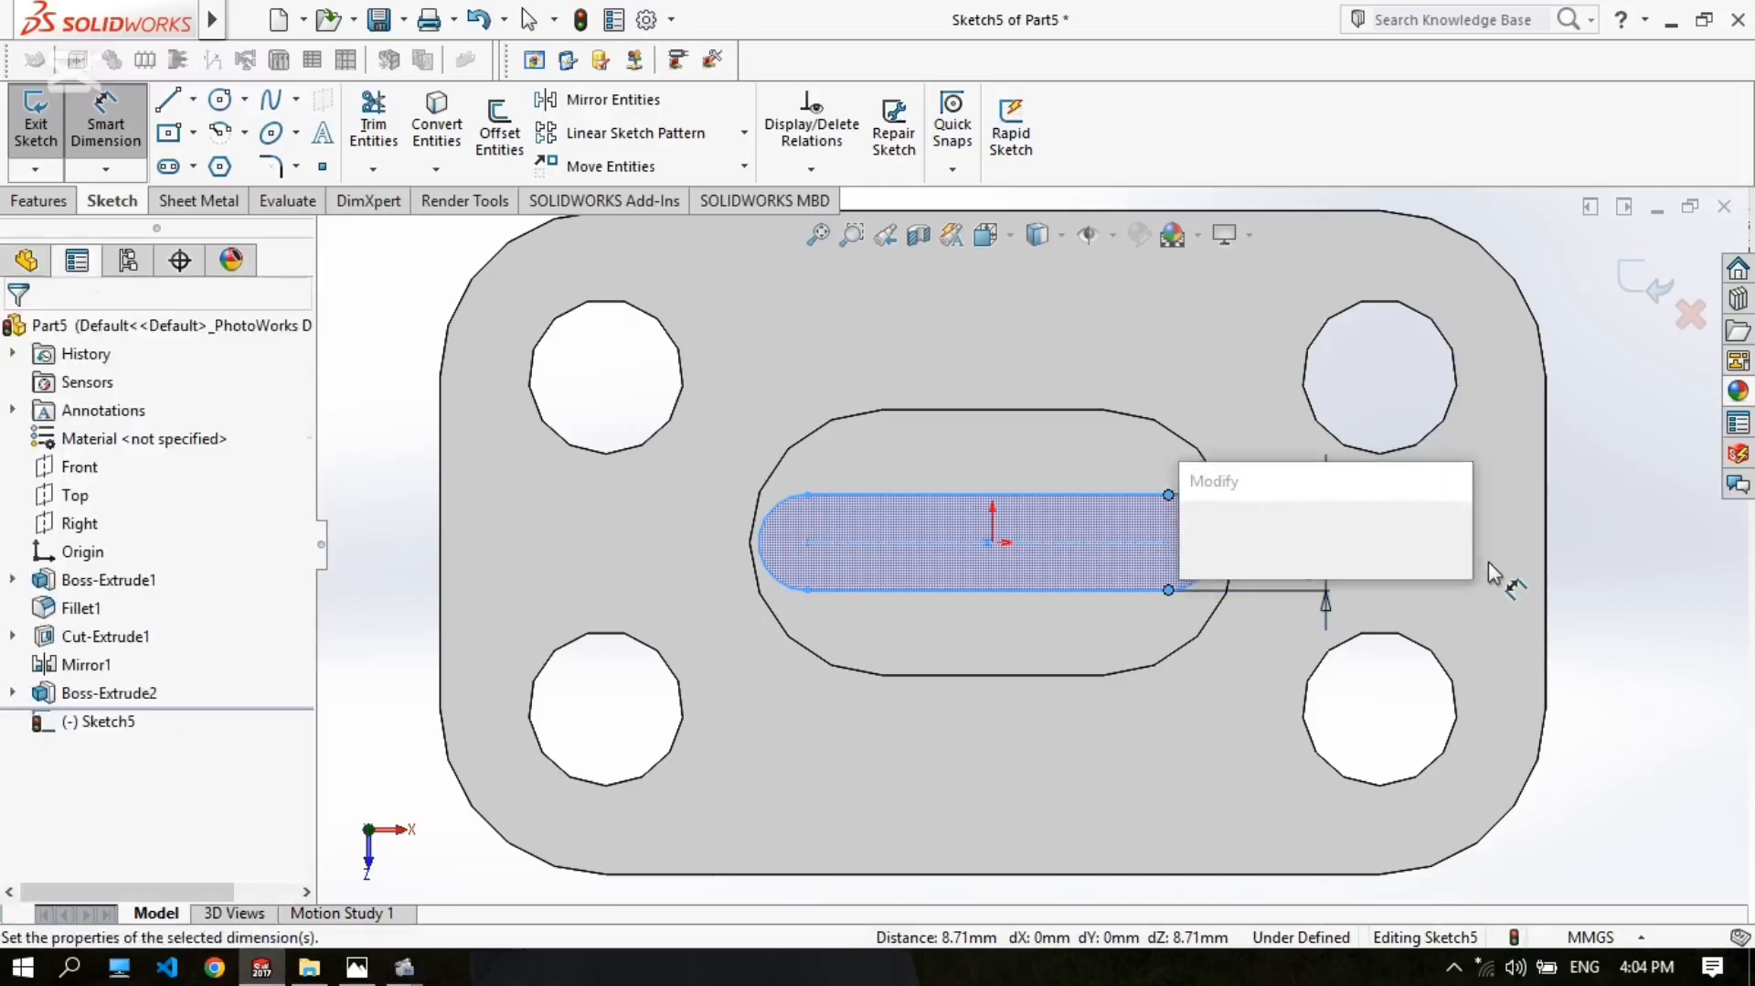
key(Return)
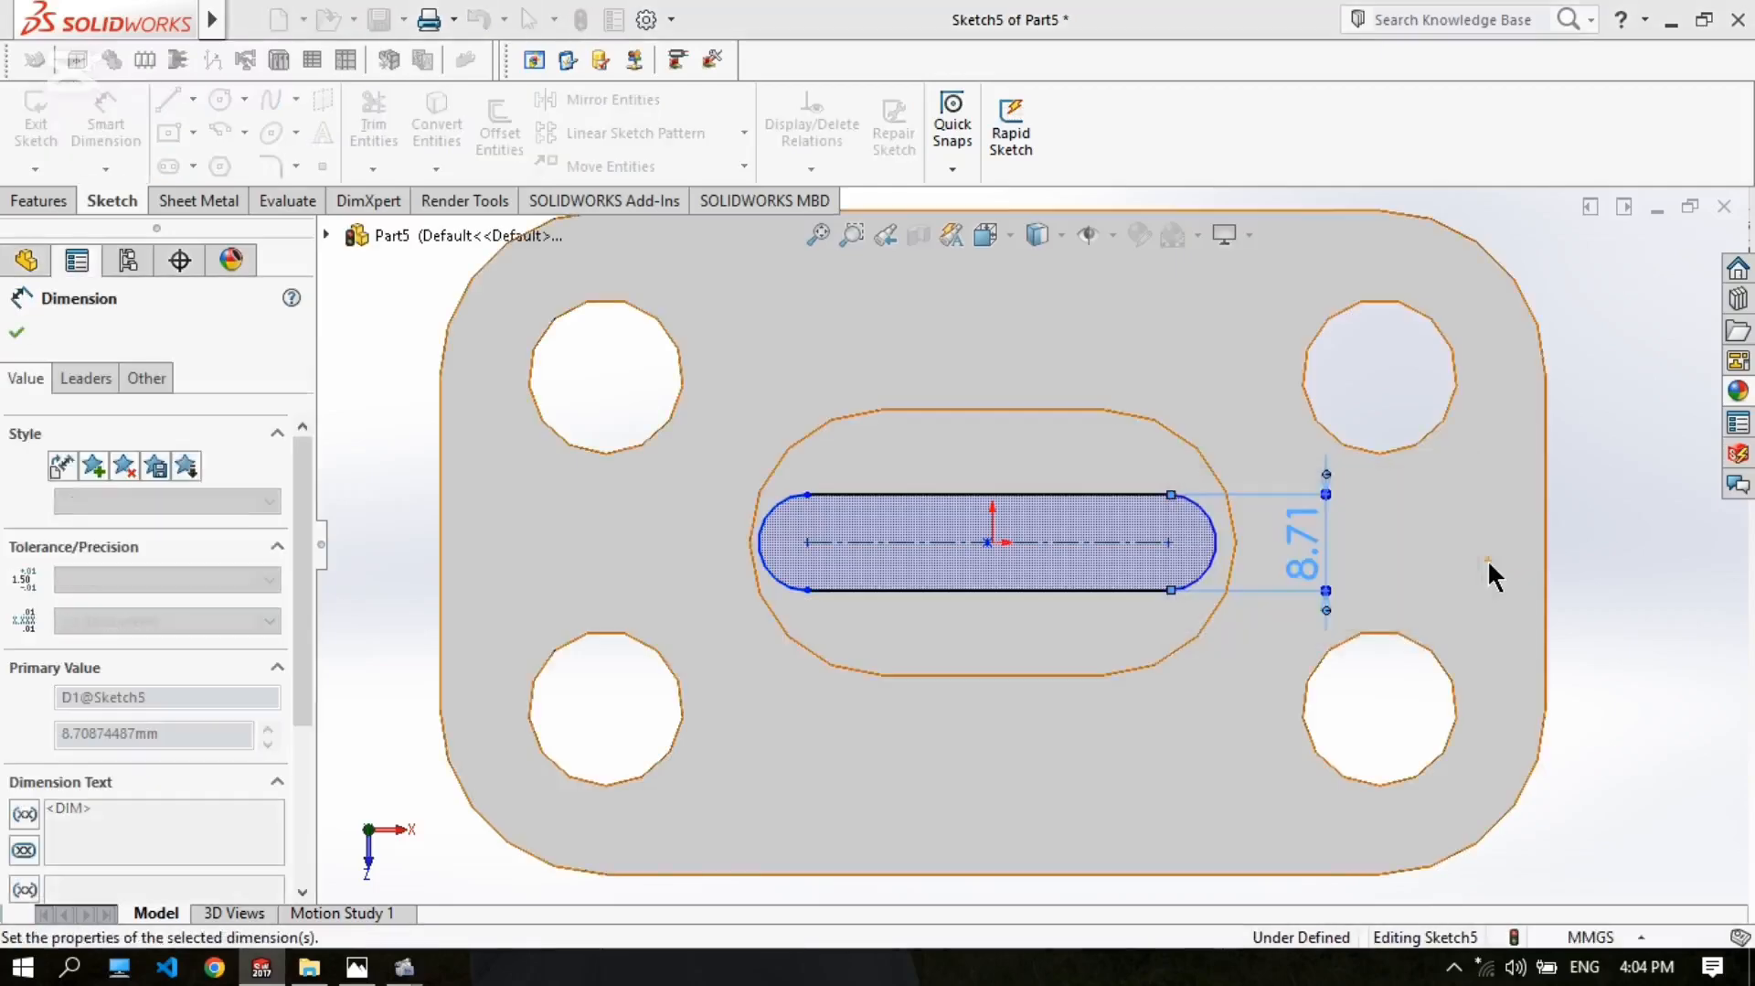
right_click(1593, 463)
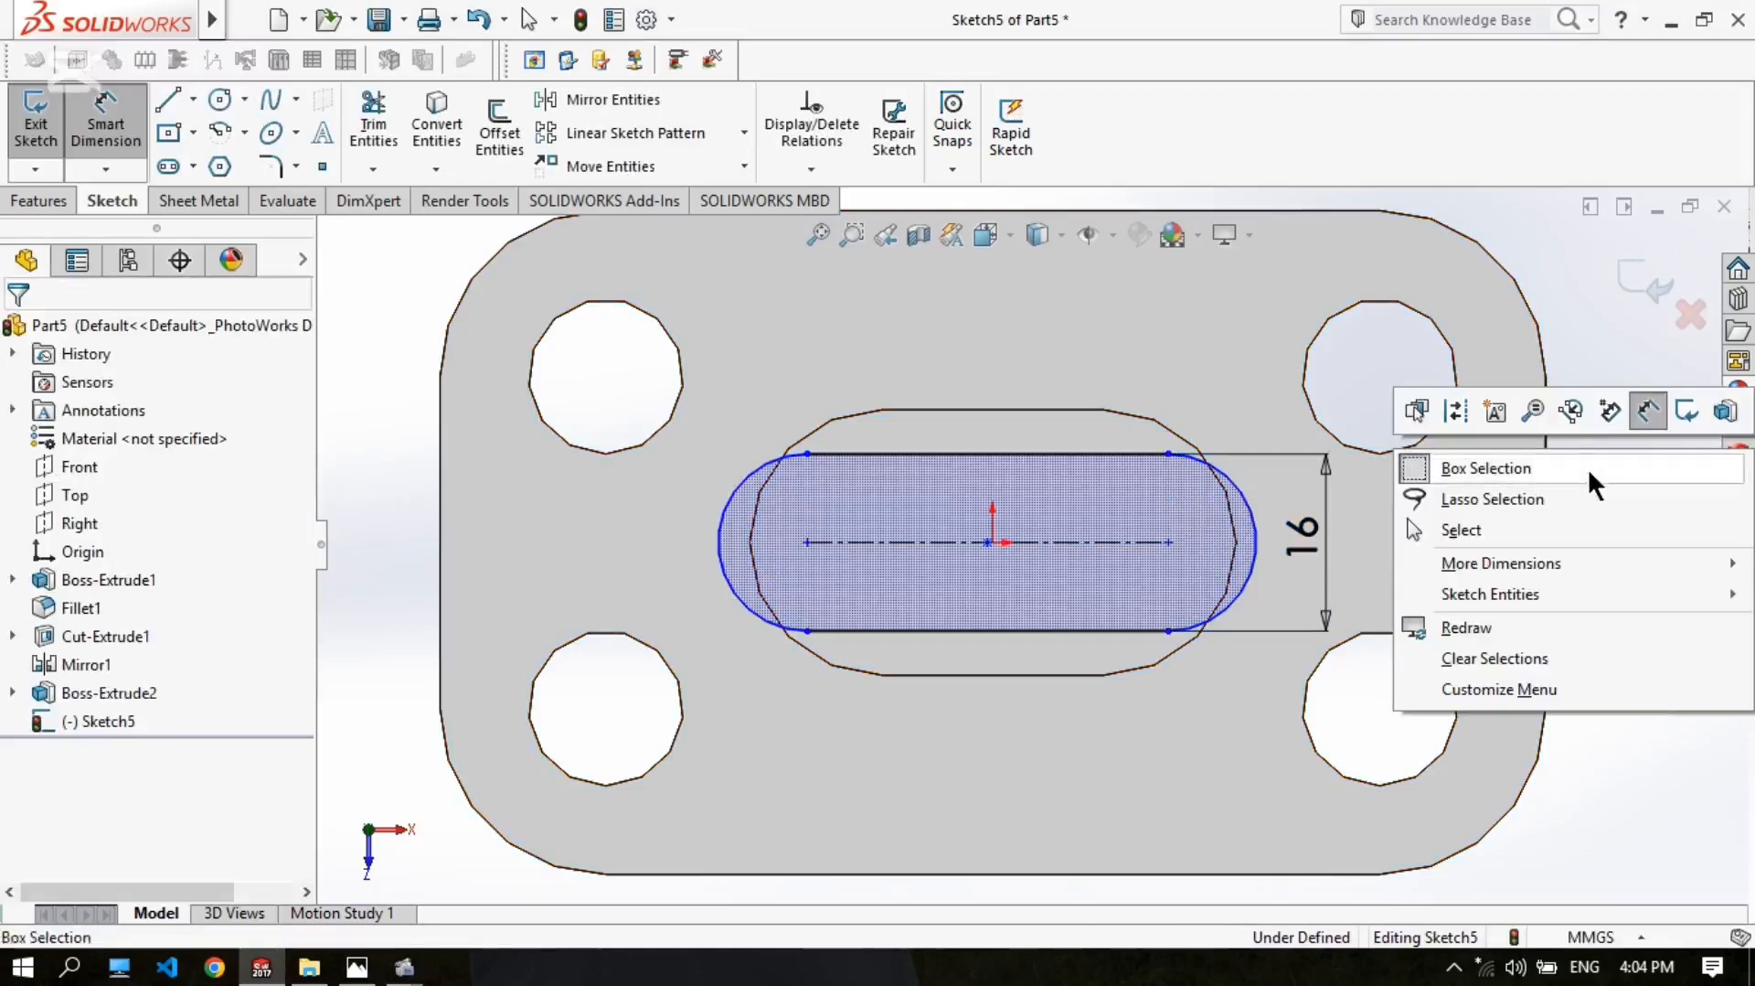
click(1529, 525)
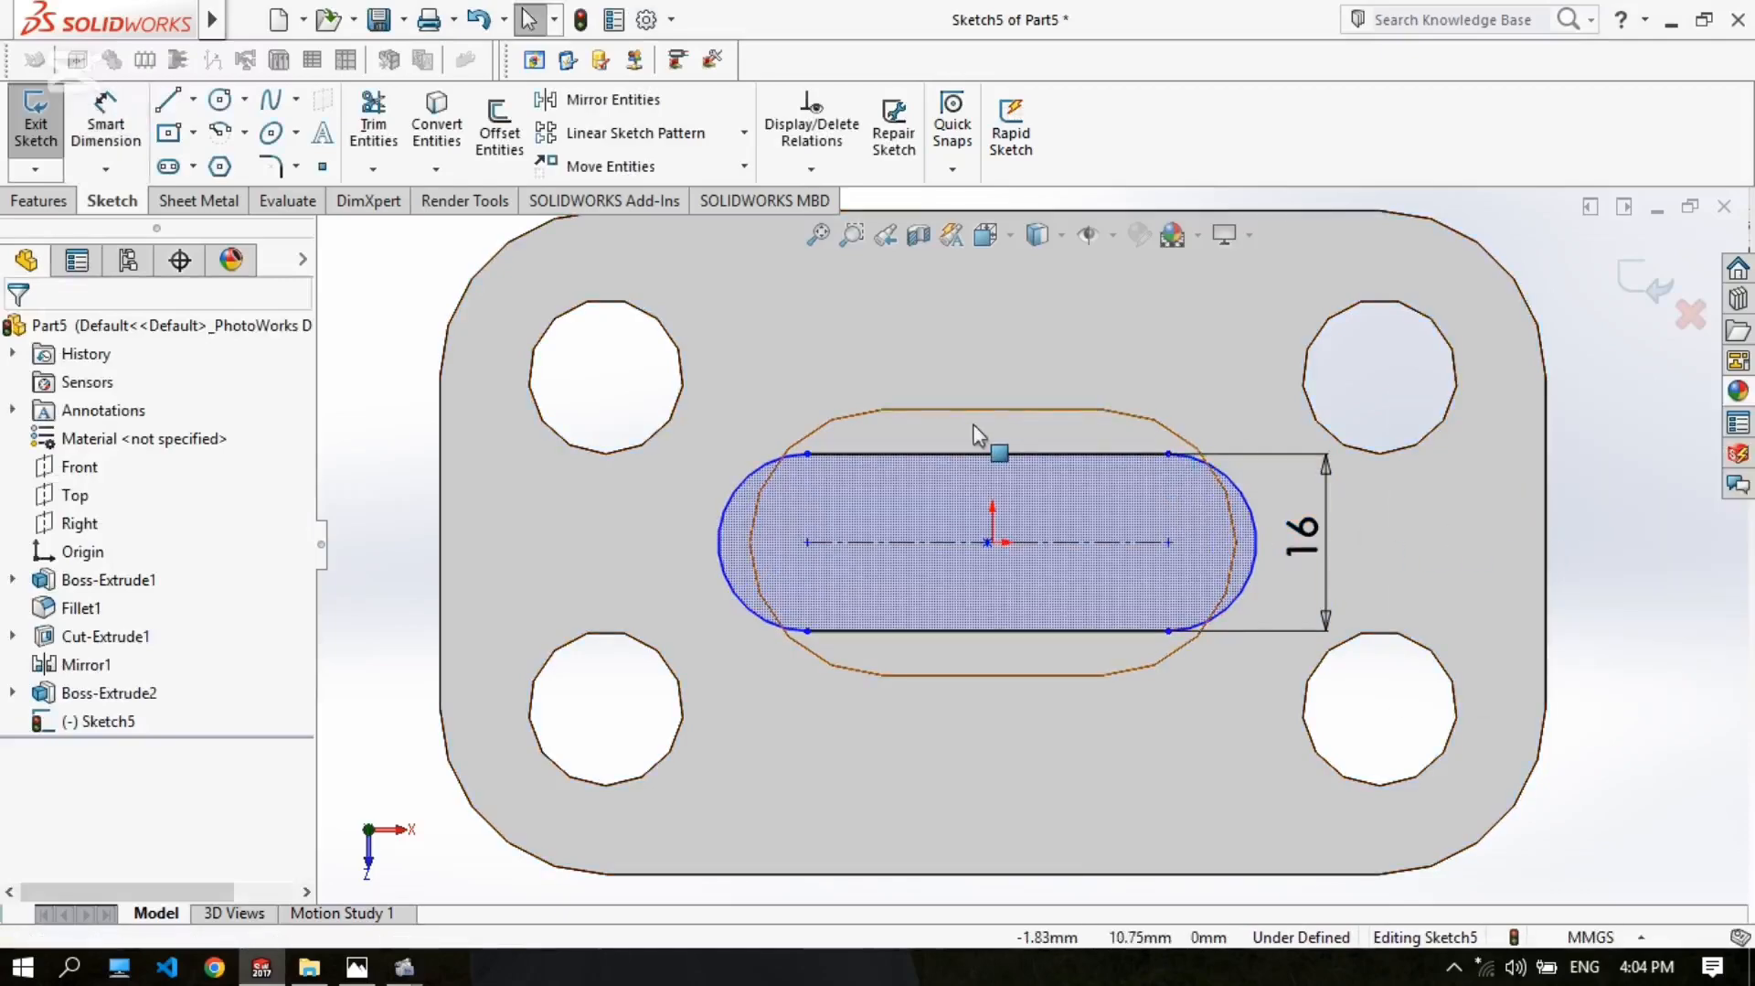
Step: Raise the document's shaded and draft image quality to a deviation of about 0.061 mm
scroll(977, 434, down, 2)
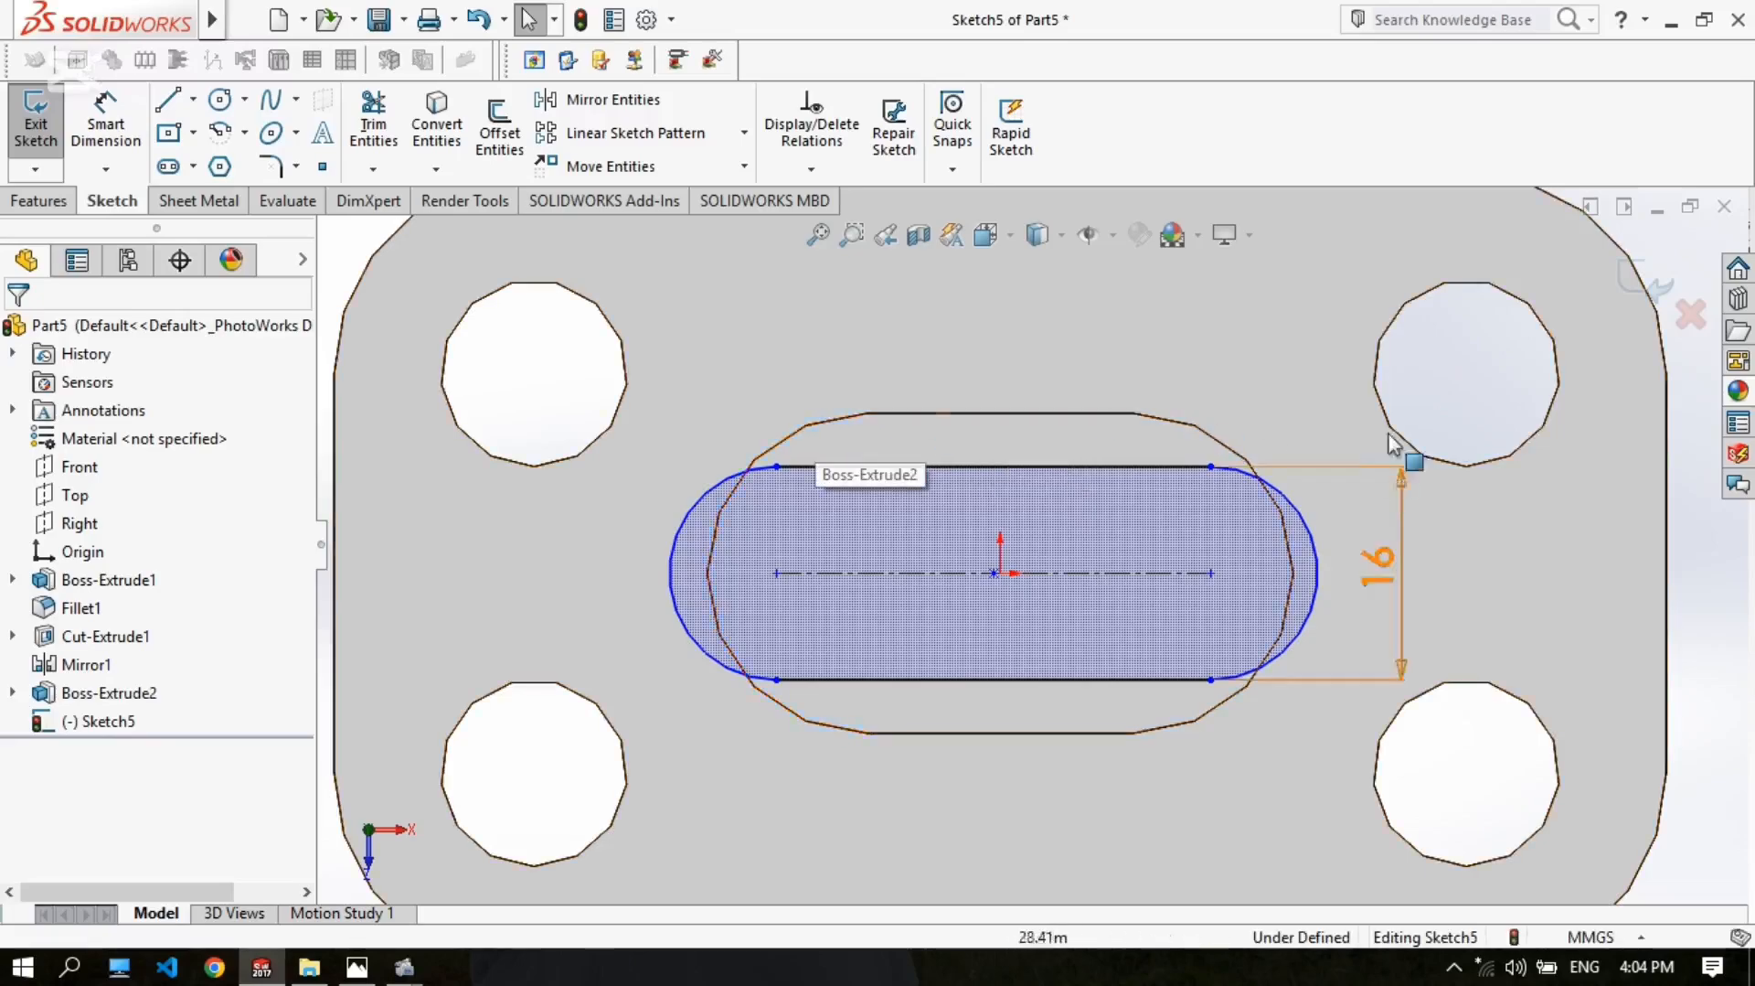
key(f)
click(643, 21)
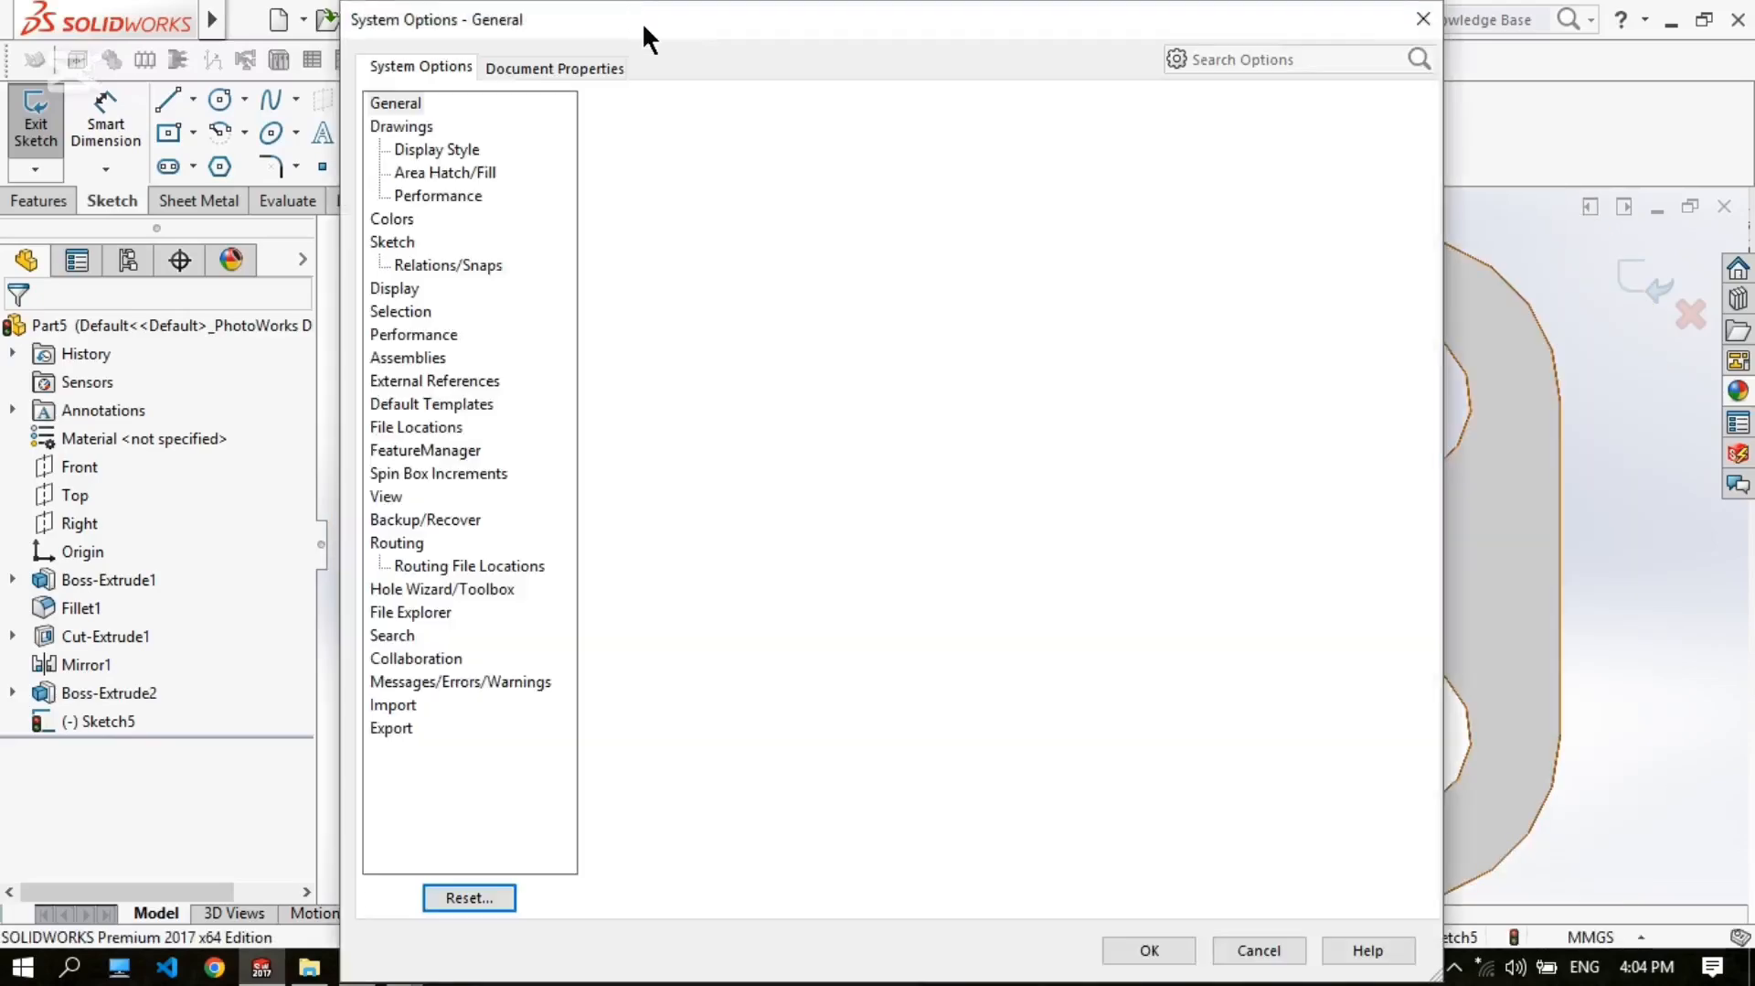
click(409, 335)
click(974, 827)
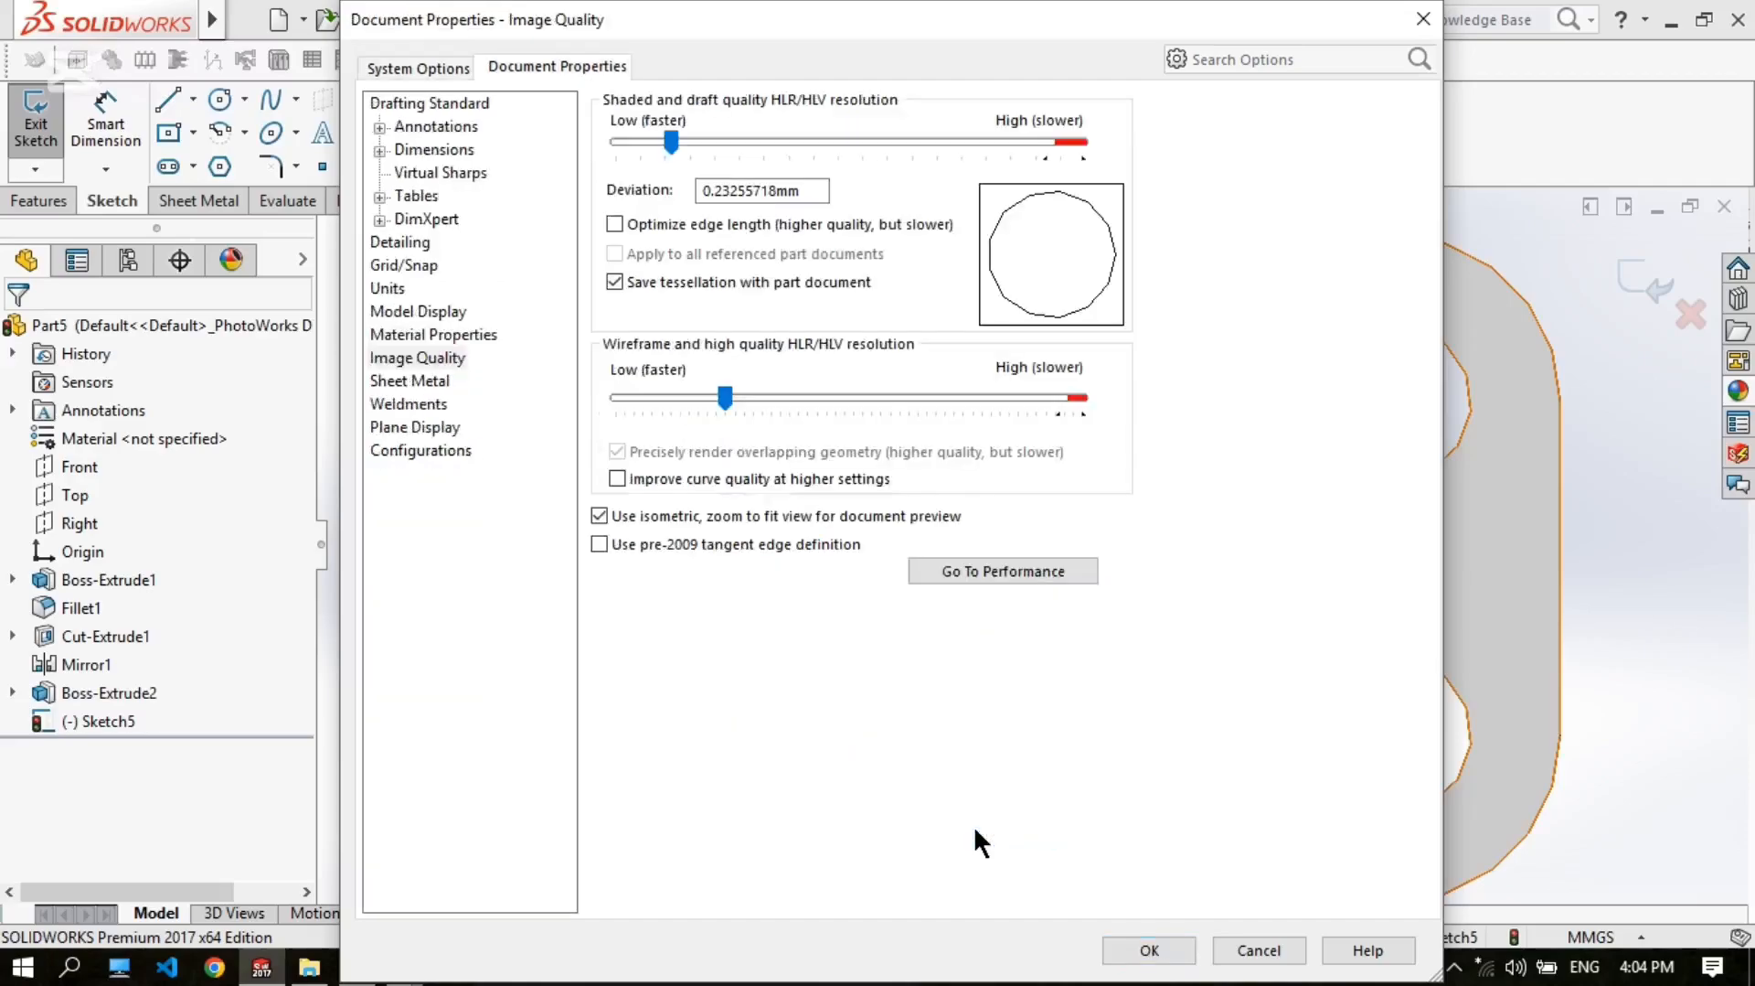
drag(673, 141, 867, 143)
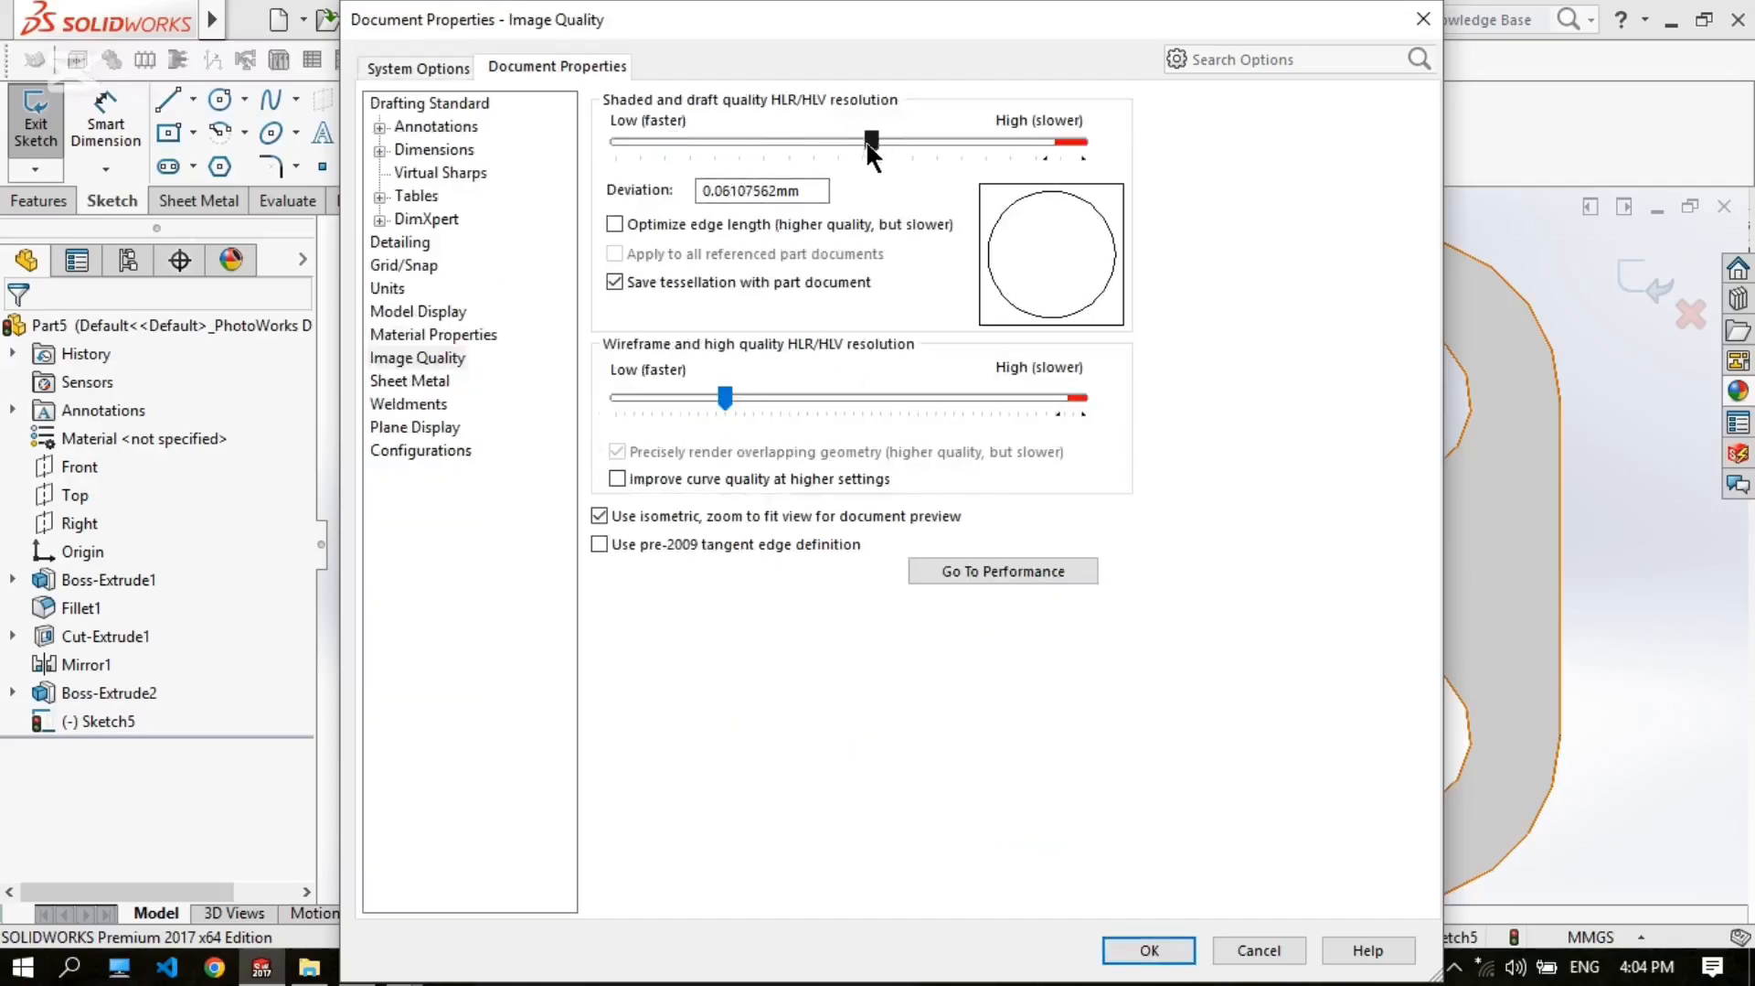
click(1181, 941)
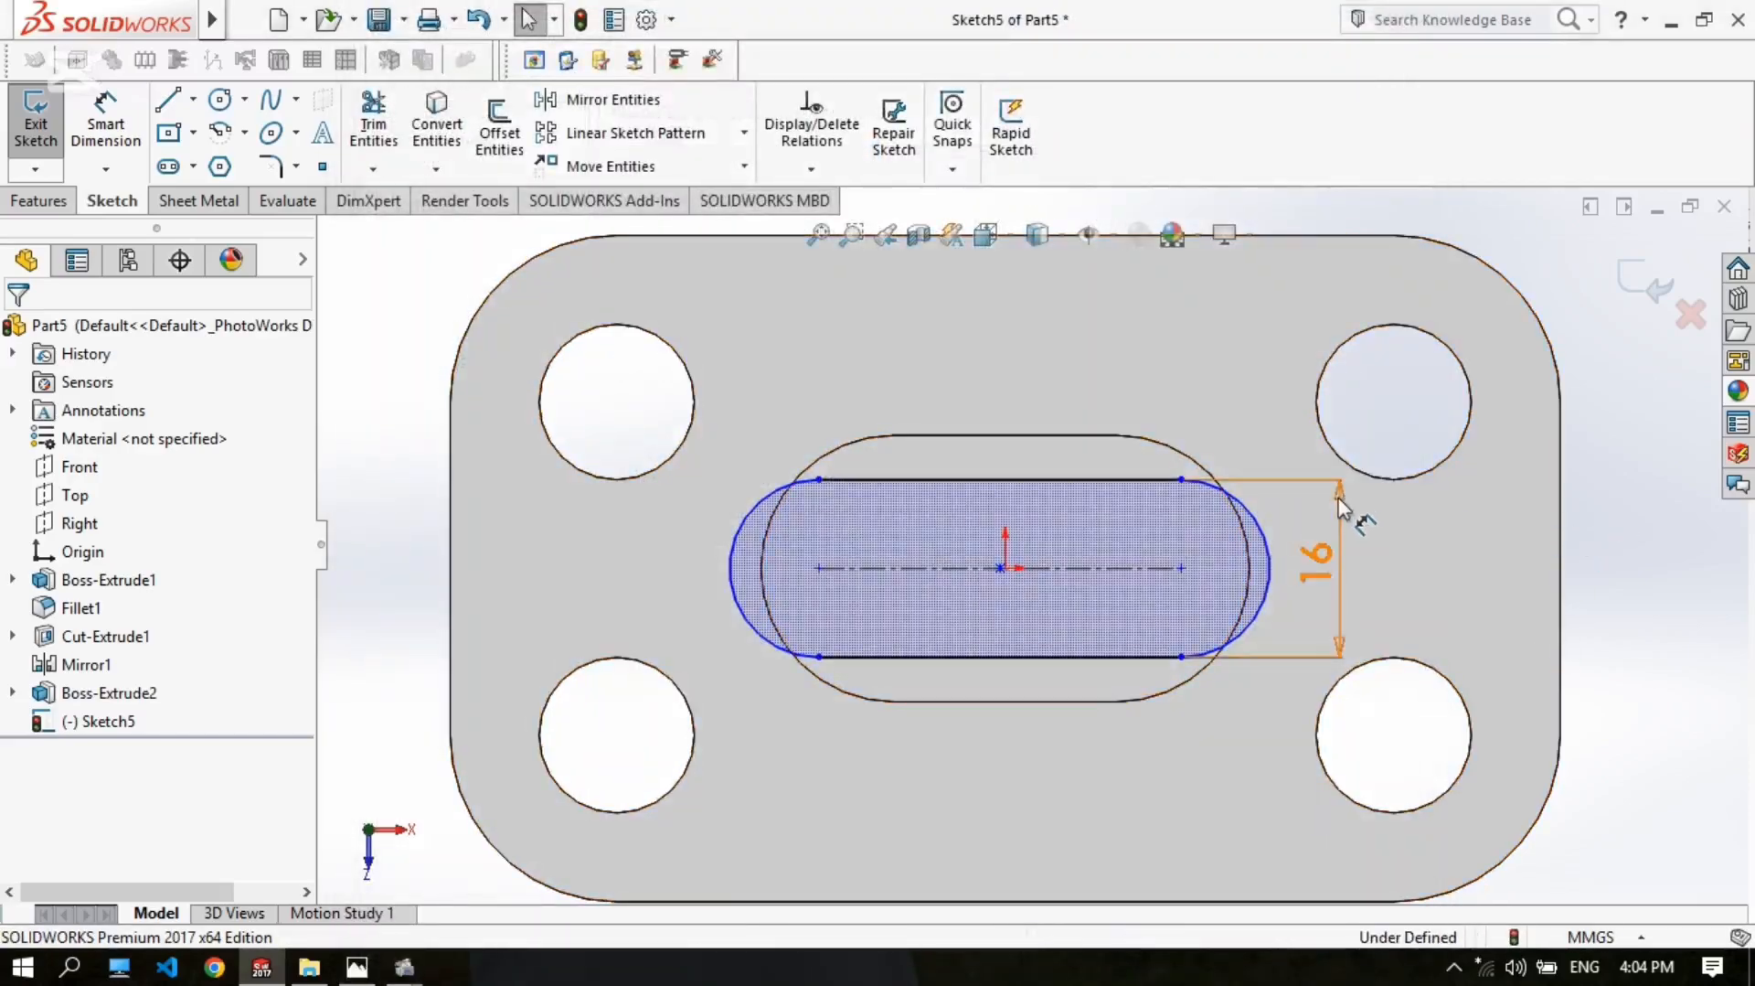
Step: Dimension the inner slot's upper straight edge as 22 mm
scroll(1127, 509, down, 2)
scroll(1032, 545, up, 2)
scroll(768, 554, down, 1)
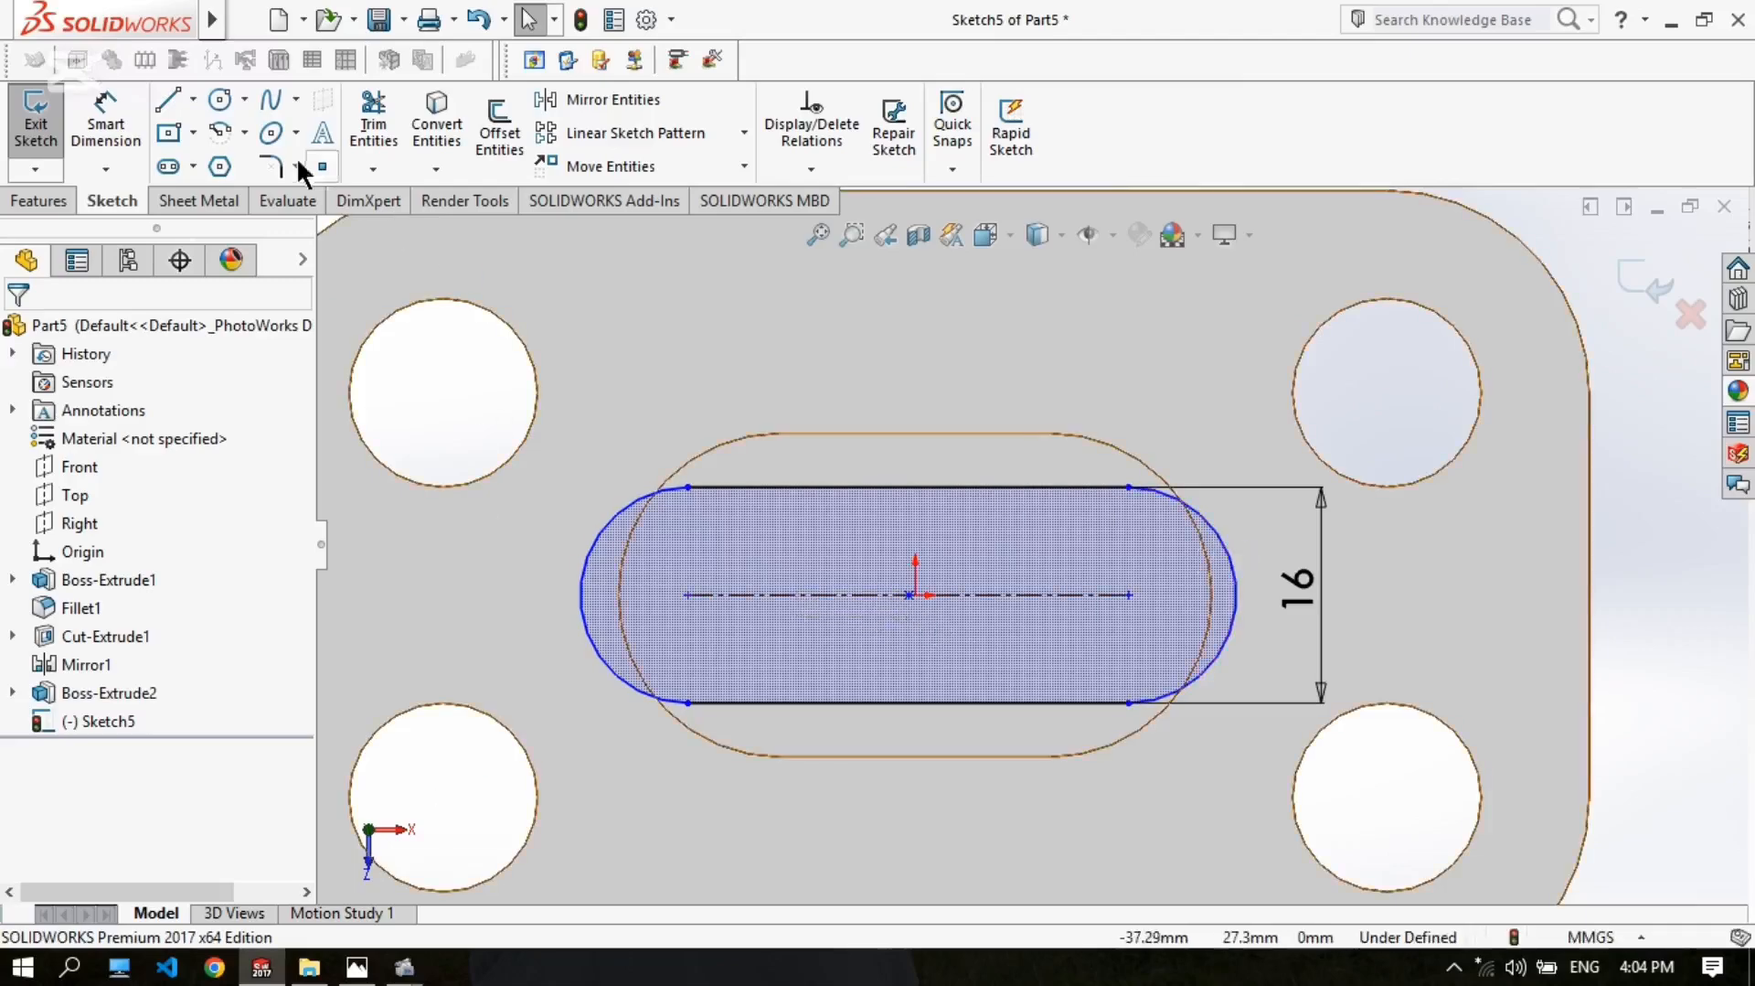
click(102, 123)
click(908, 485)
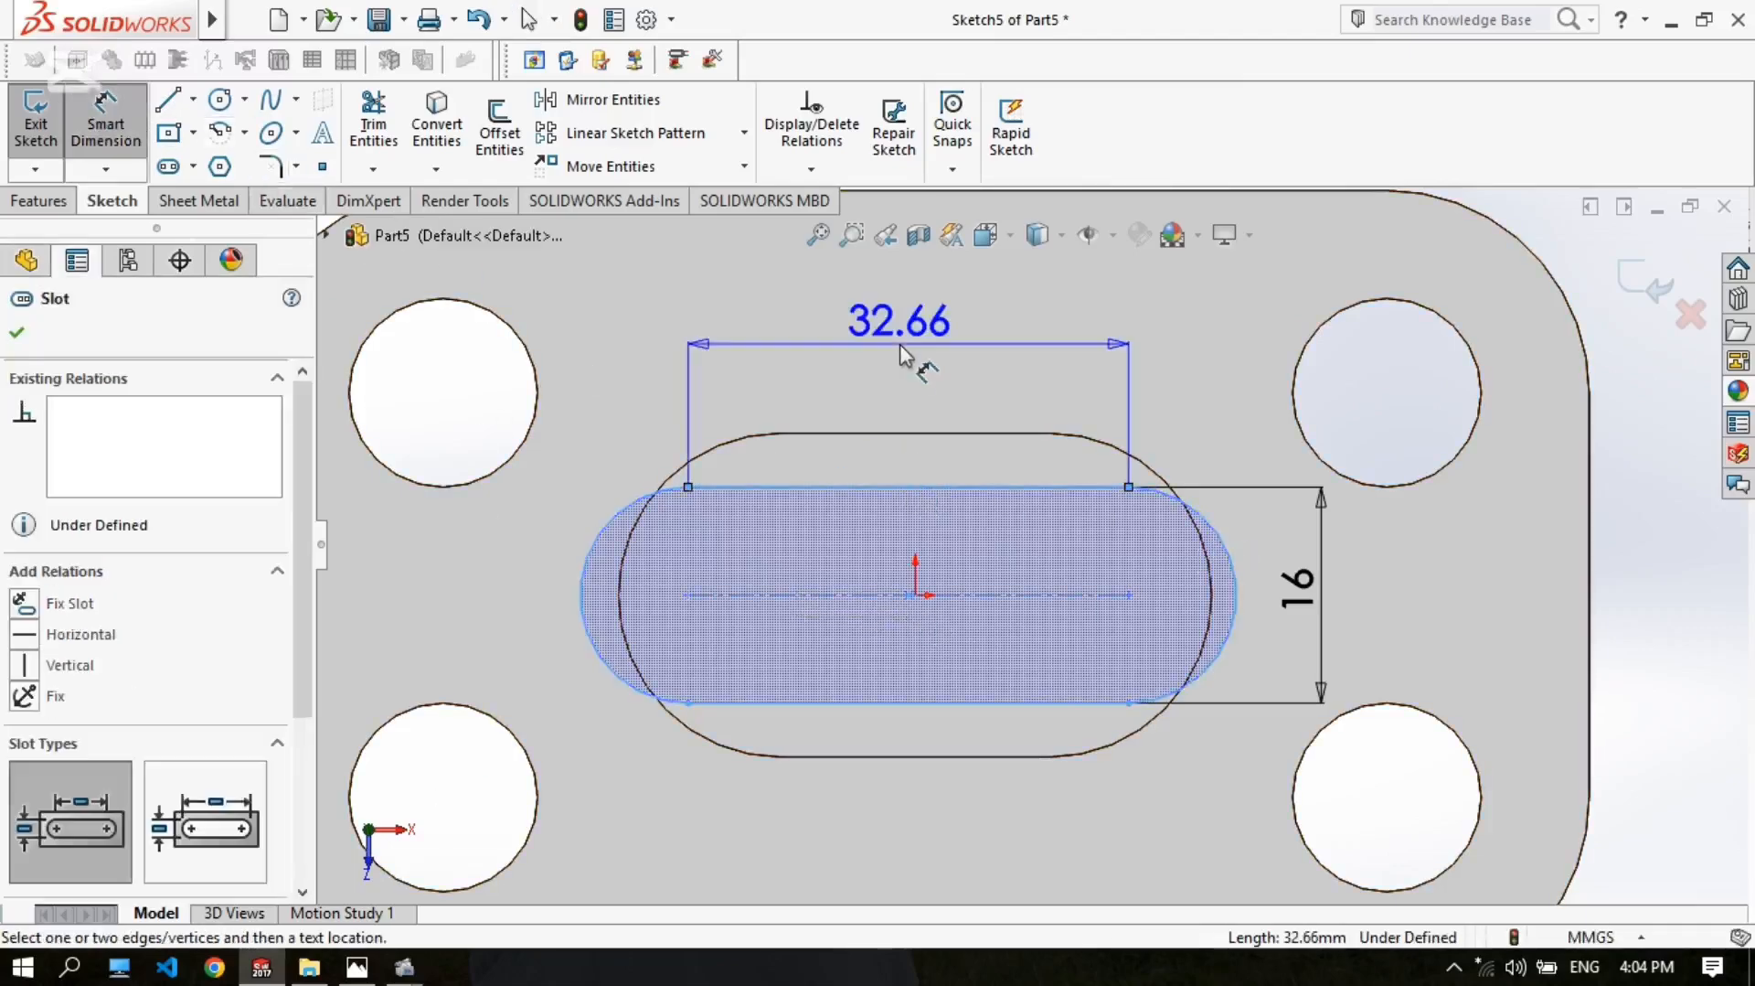
click(905, 352)
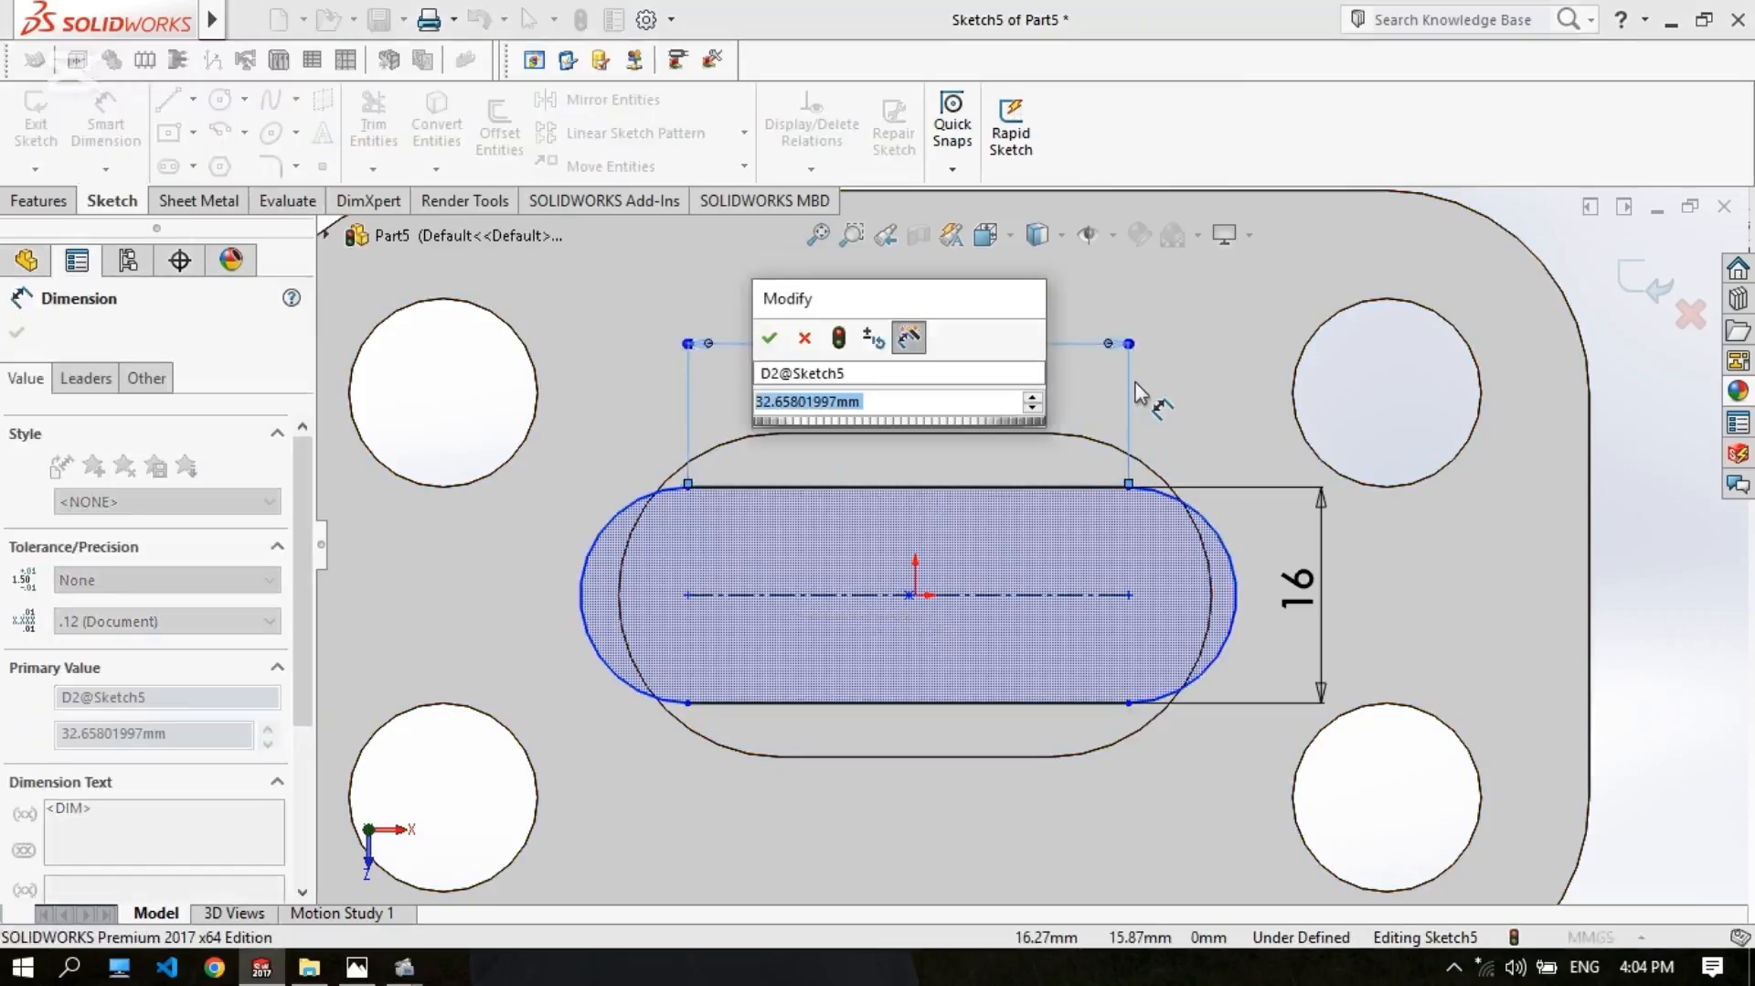
text(22)
key(Return)
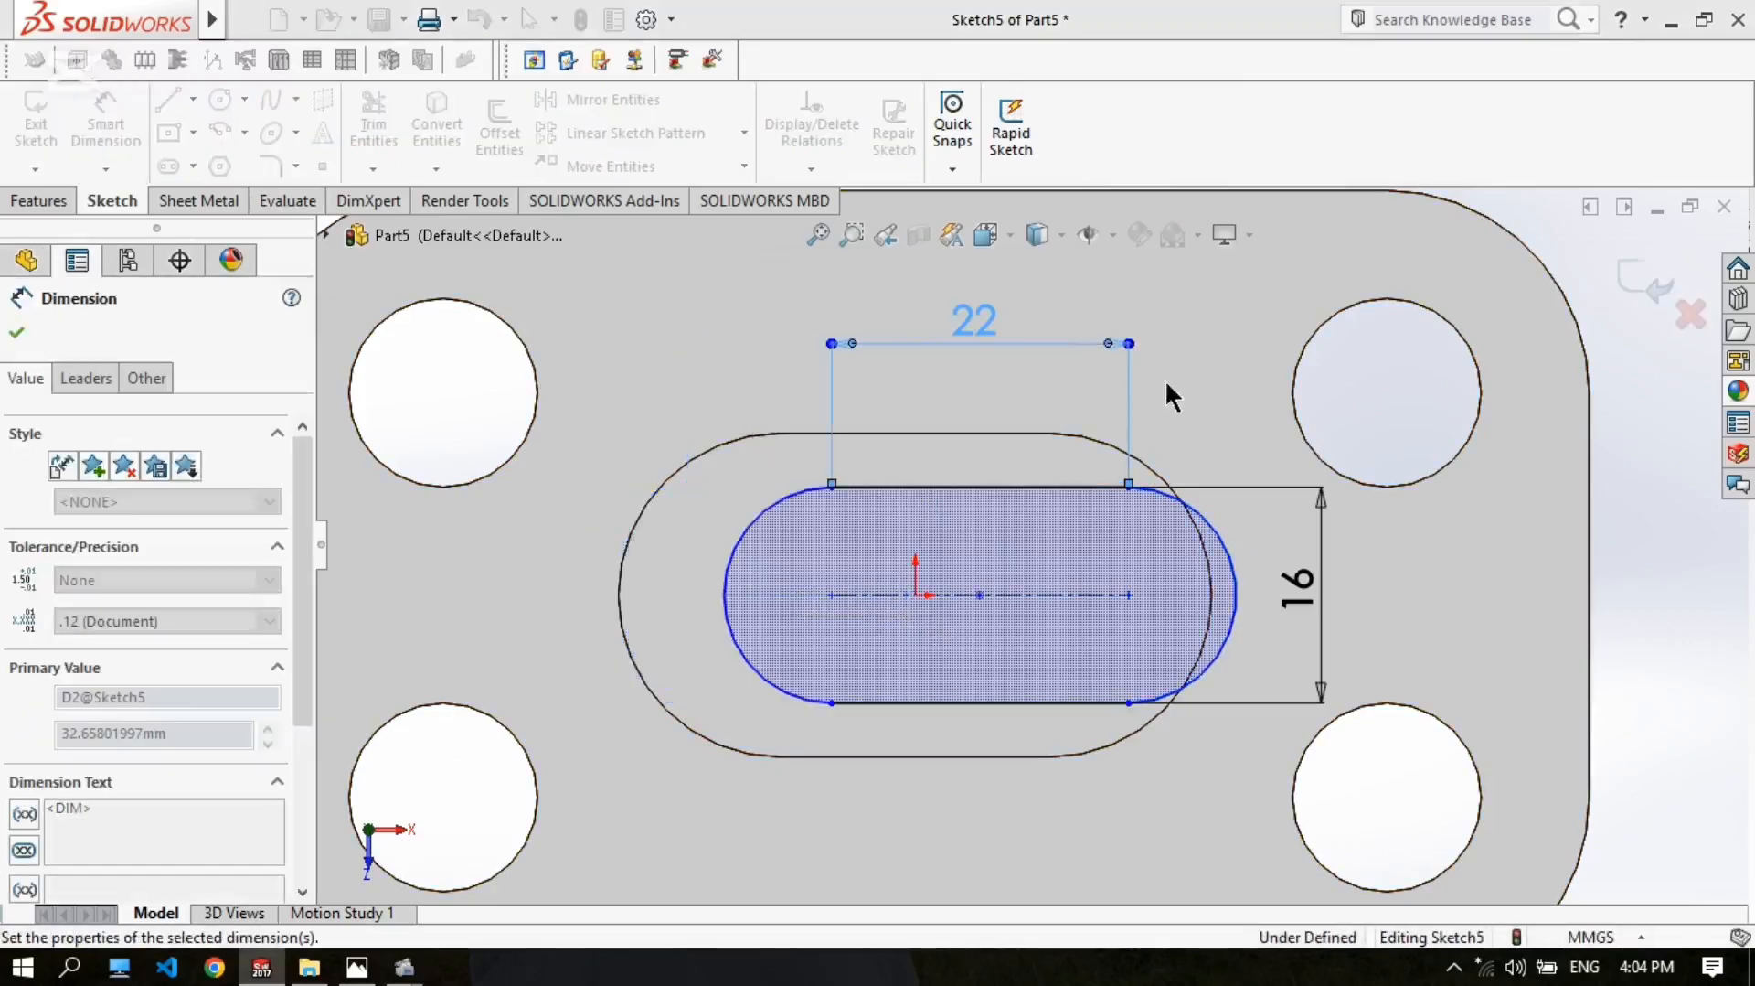
click(1212, 375)
Step: Move the inner slot's centre point onto the origin so the slot is centred on the boss
right_click(1220, 358)
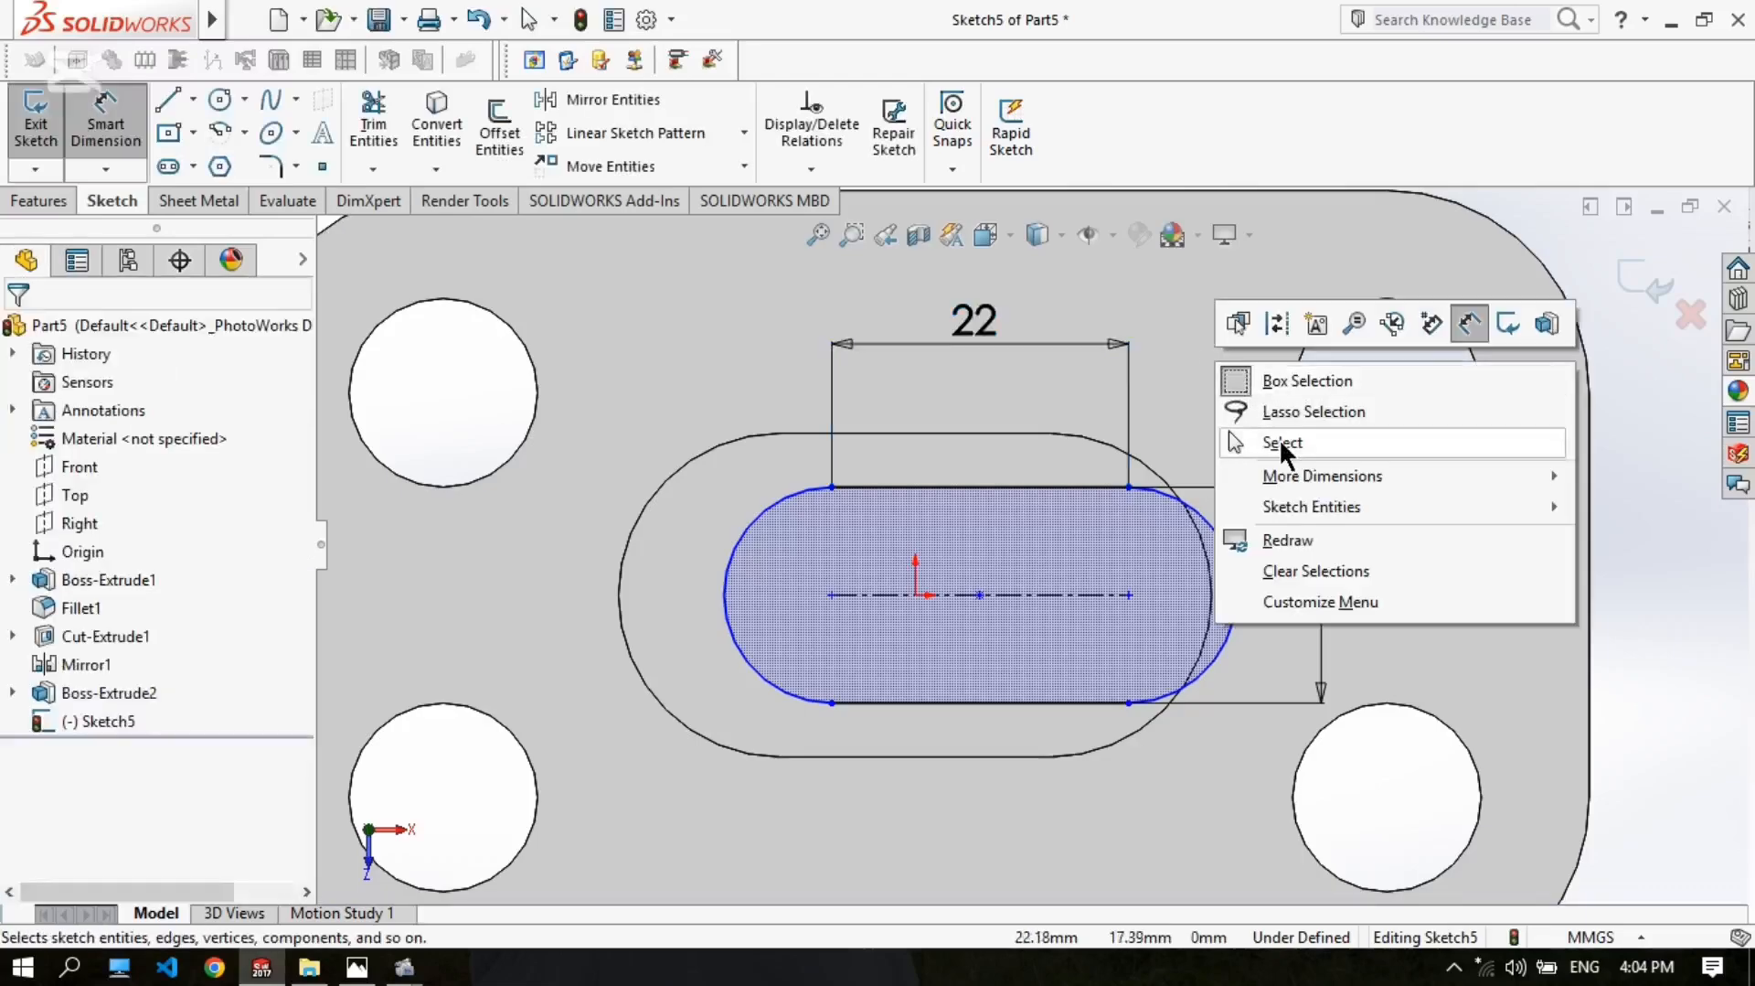
click(1280, 439)
drag(980, 594, 915, 597)
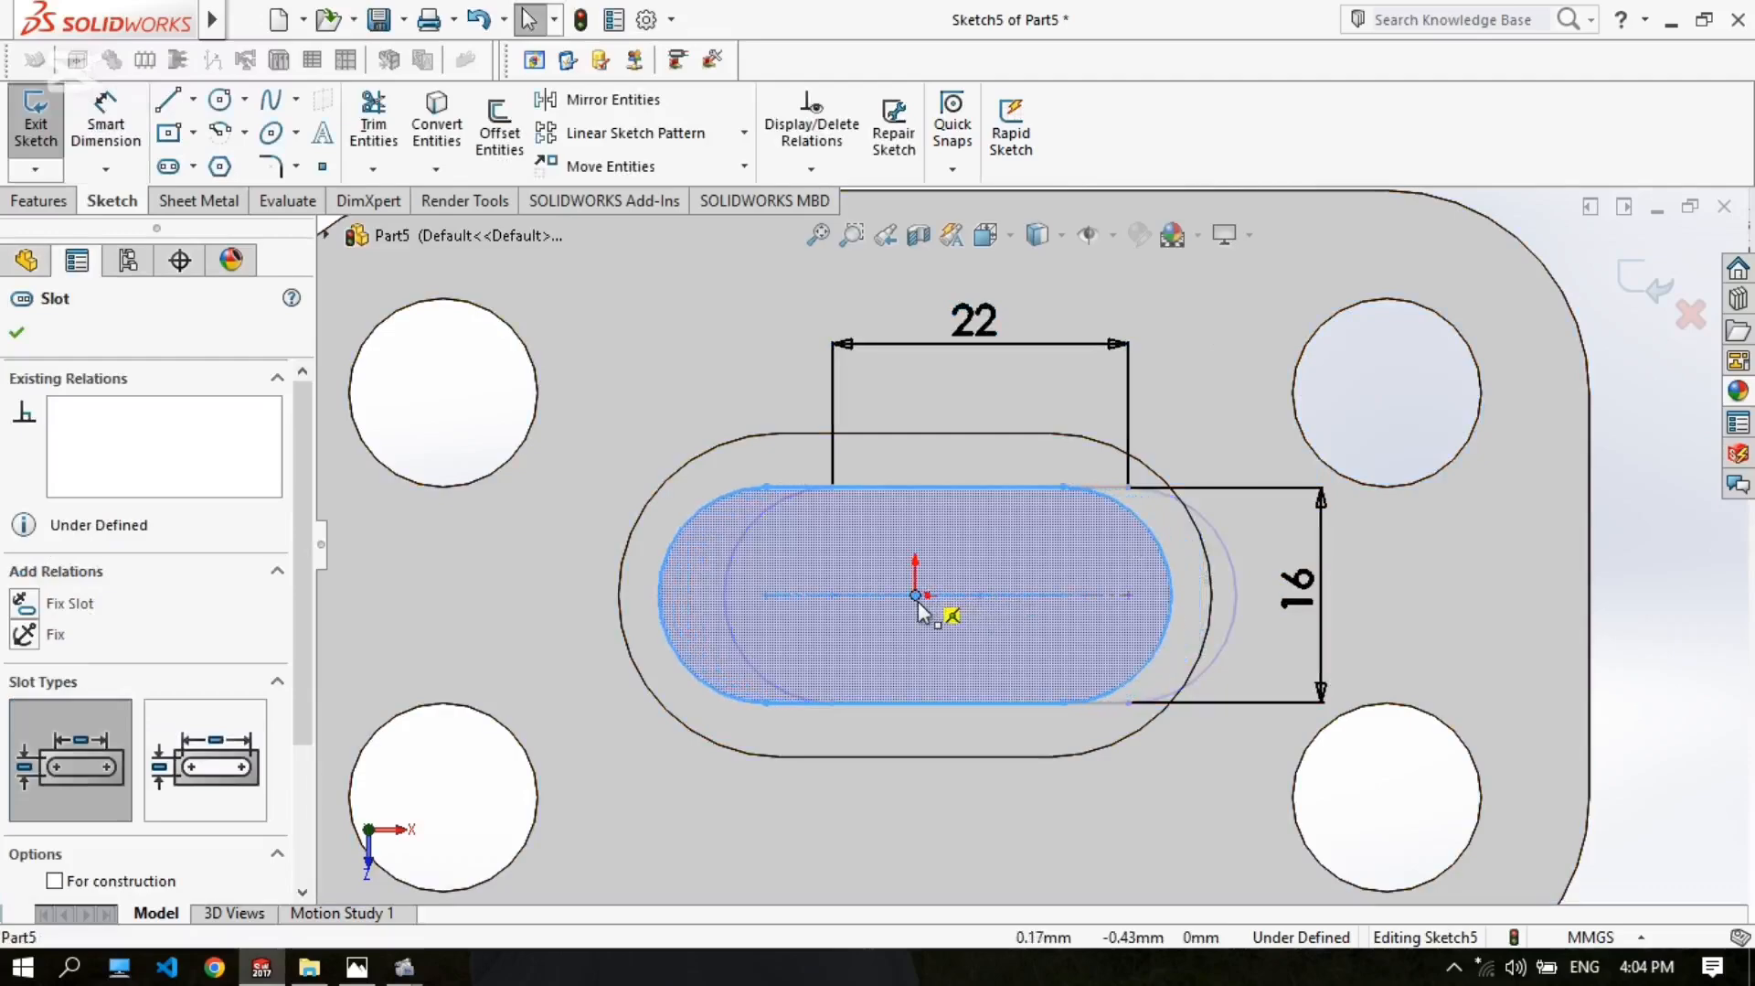
Step: Extrude-cut the inner slot sketch through the boss up to the underside of the base plate
click(1637, 530)
scroll(1084, 541, up, 1)
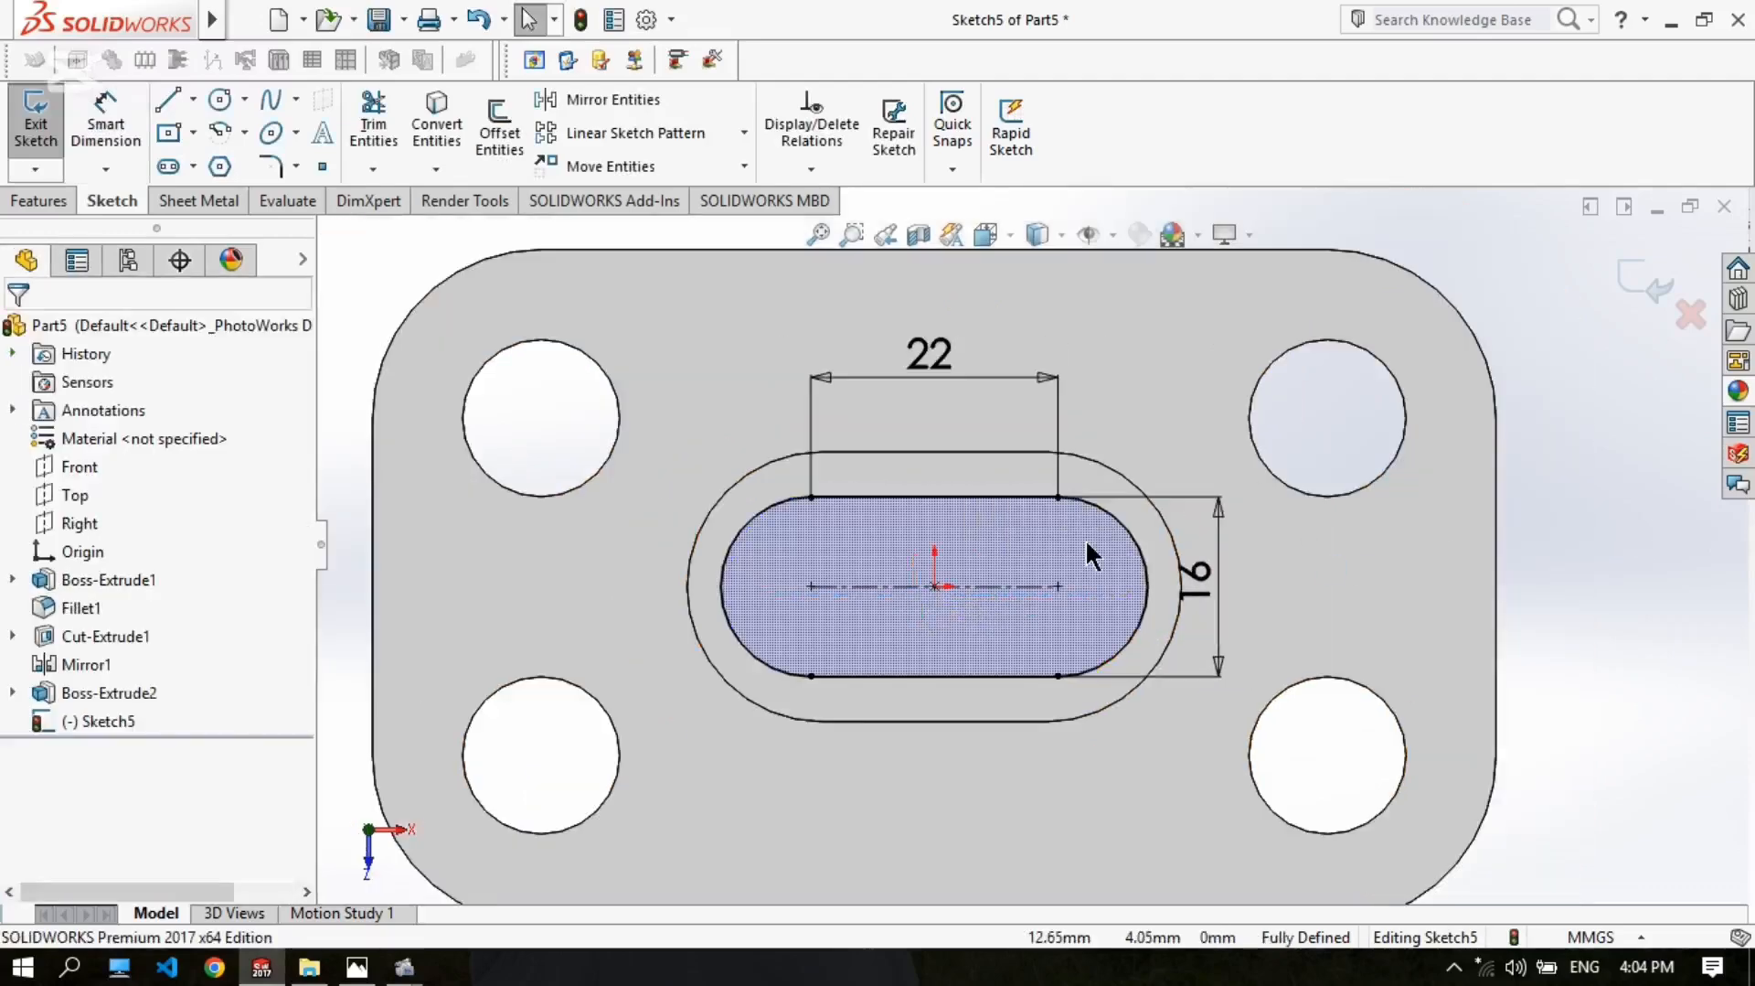
middle_drag(1014, 582, 1052, 393)
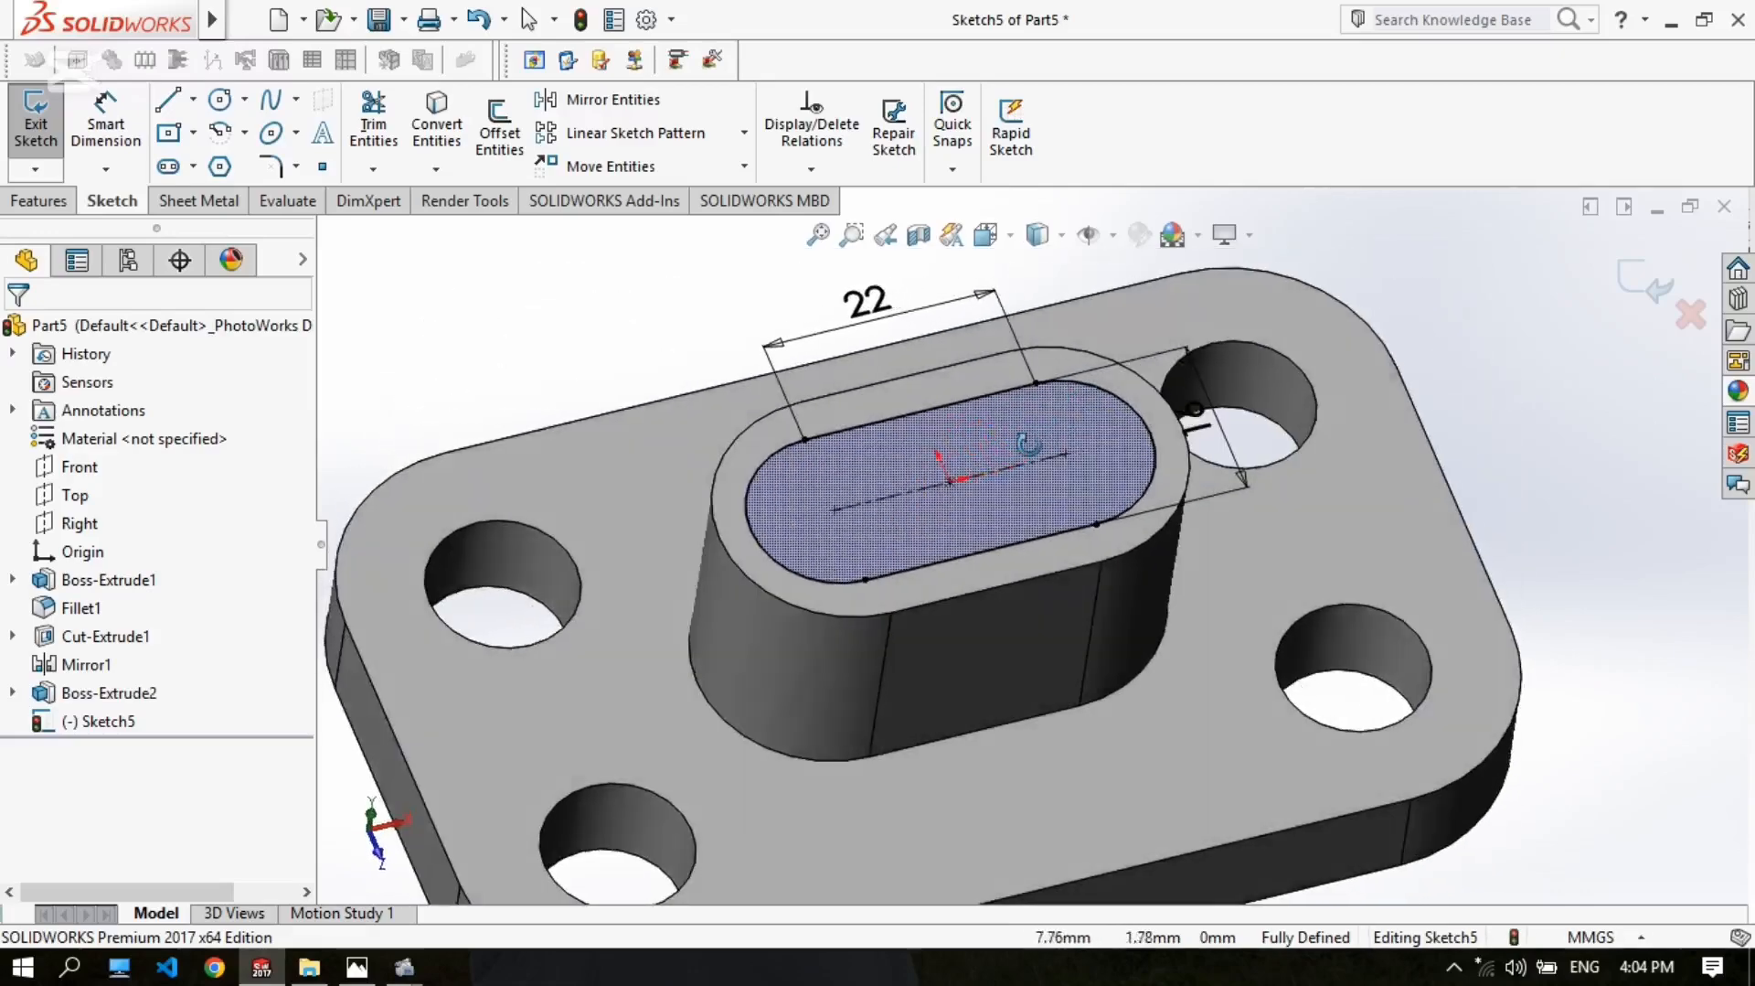
click(38, 201)
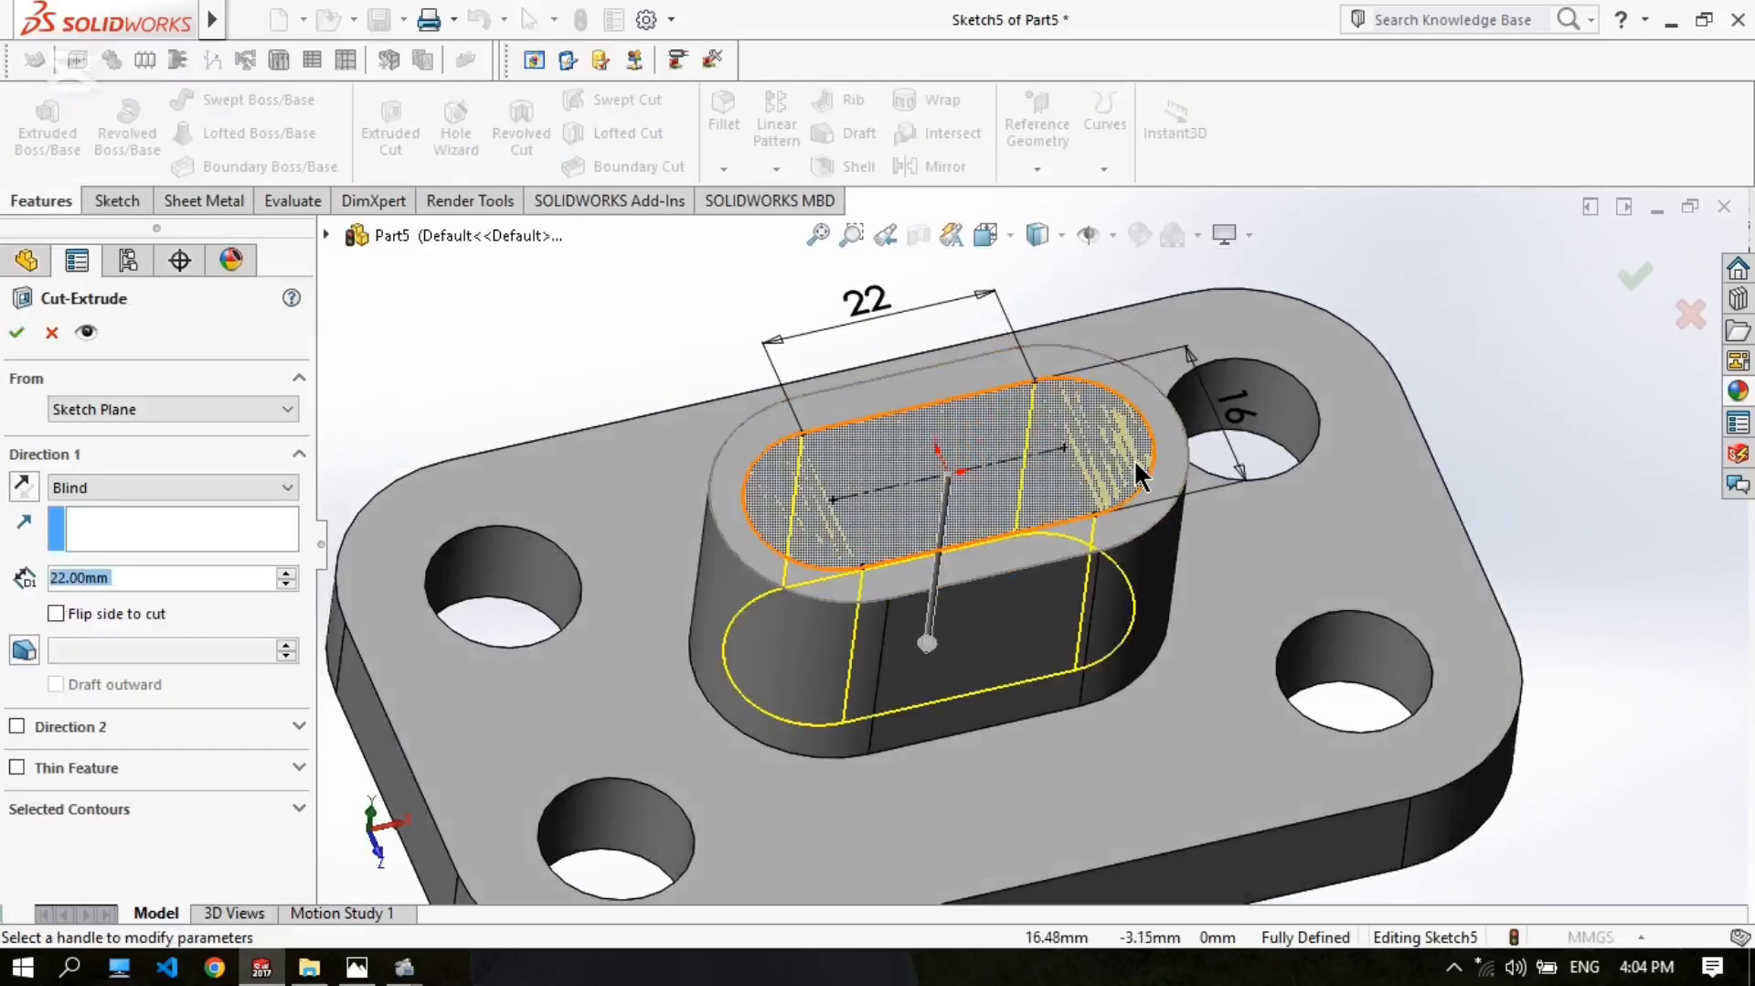
scroll(1134, 461, up, 2)
middle_drag(1121, 569, 1085, 280)
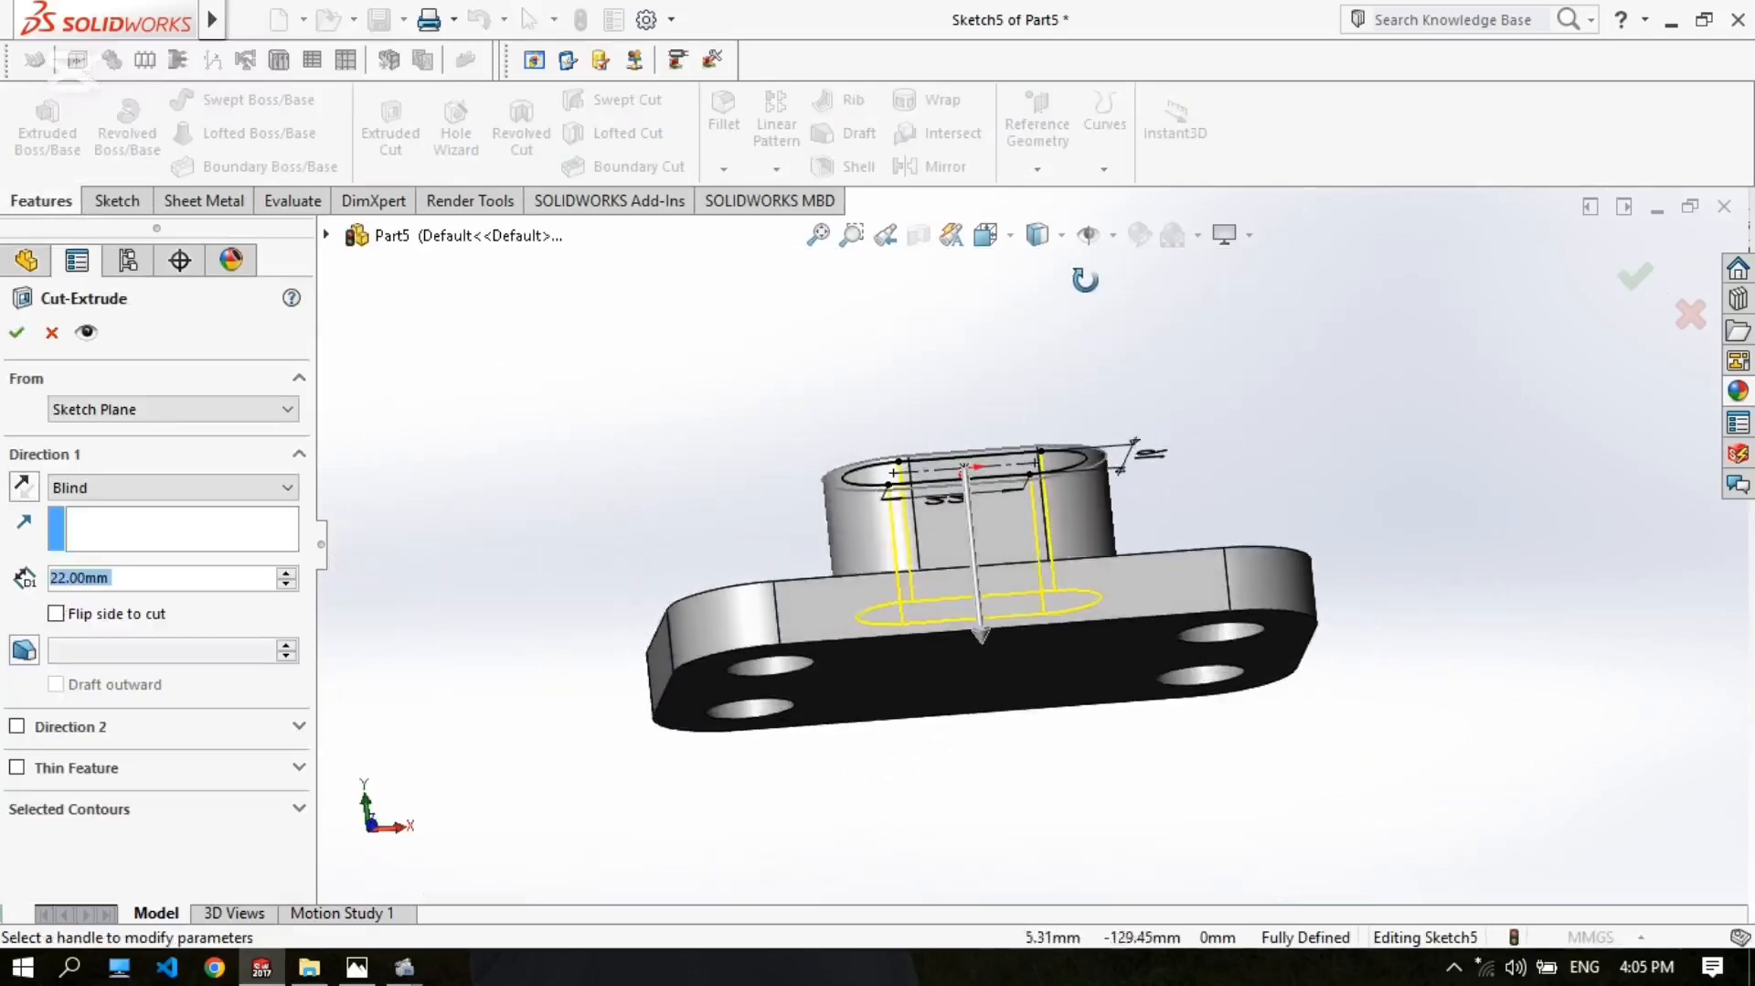
click(1045, 661)
click(16, 332)
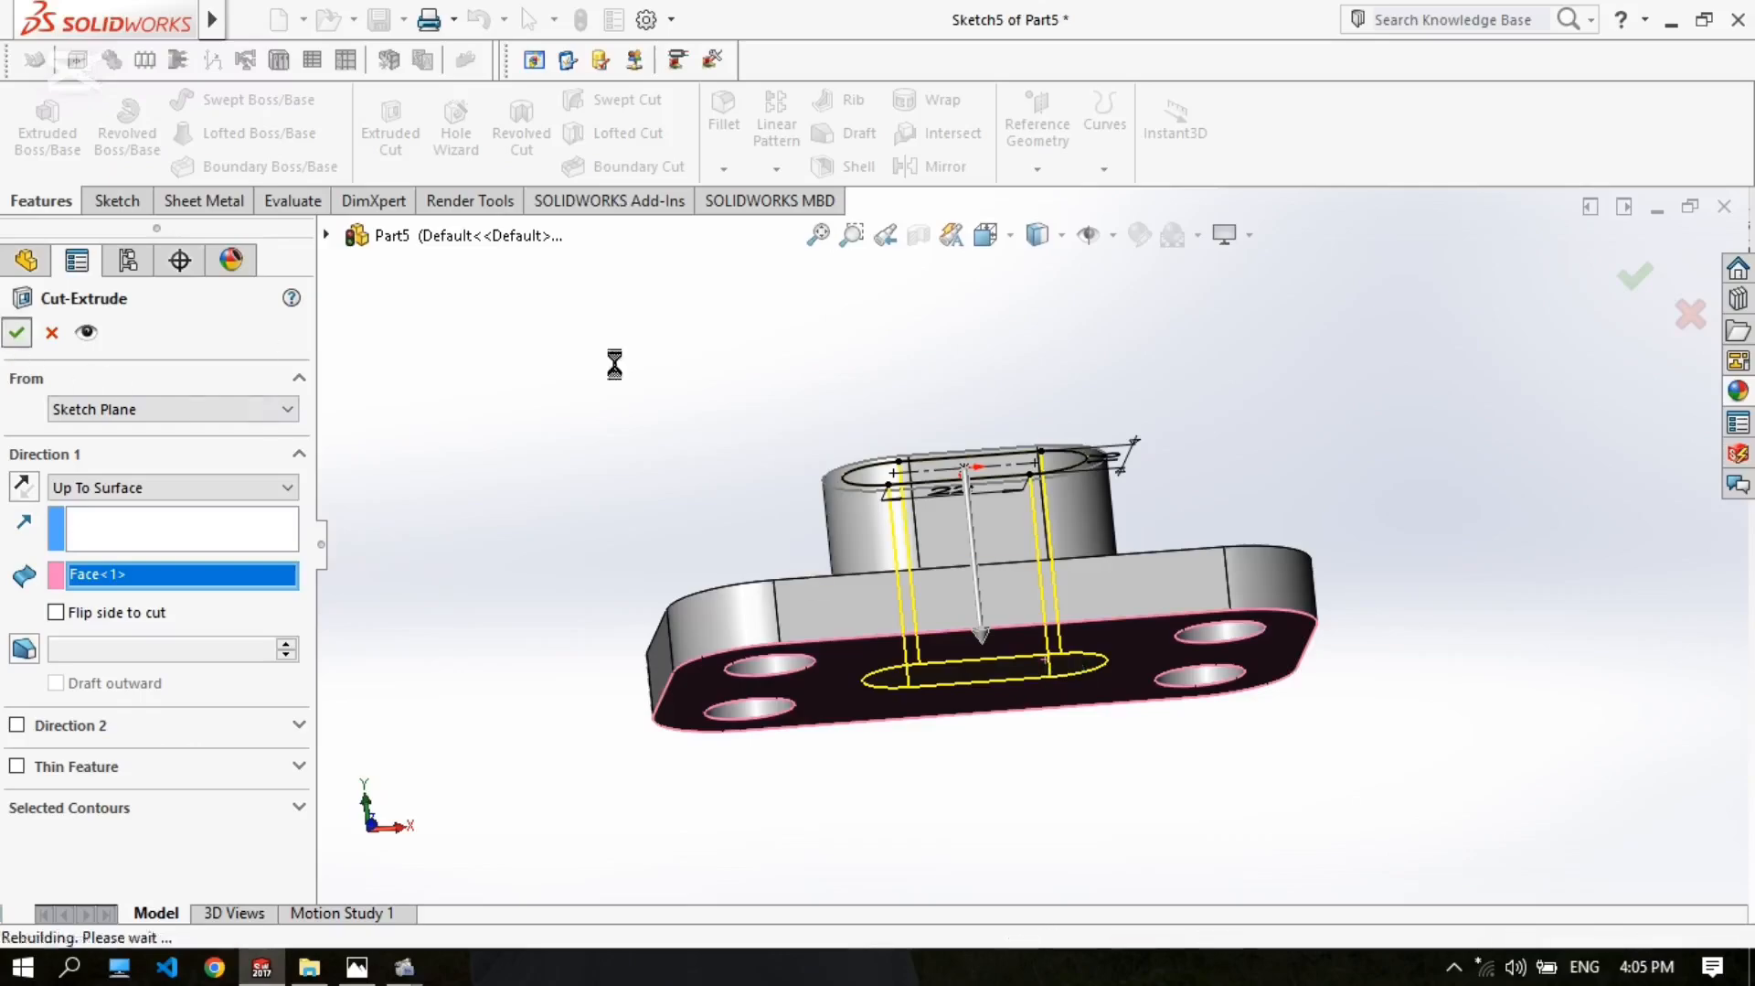
Step: Check the bottom groove's dimensions in the tutorial 2.jpg drawing and start a sketch on the base plate's front long side face
middle_drag(1180, 384, 1248, 554)
click(351, 971)
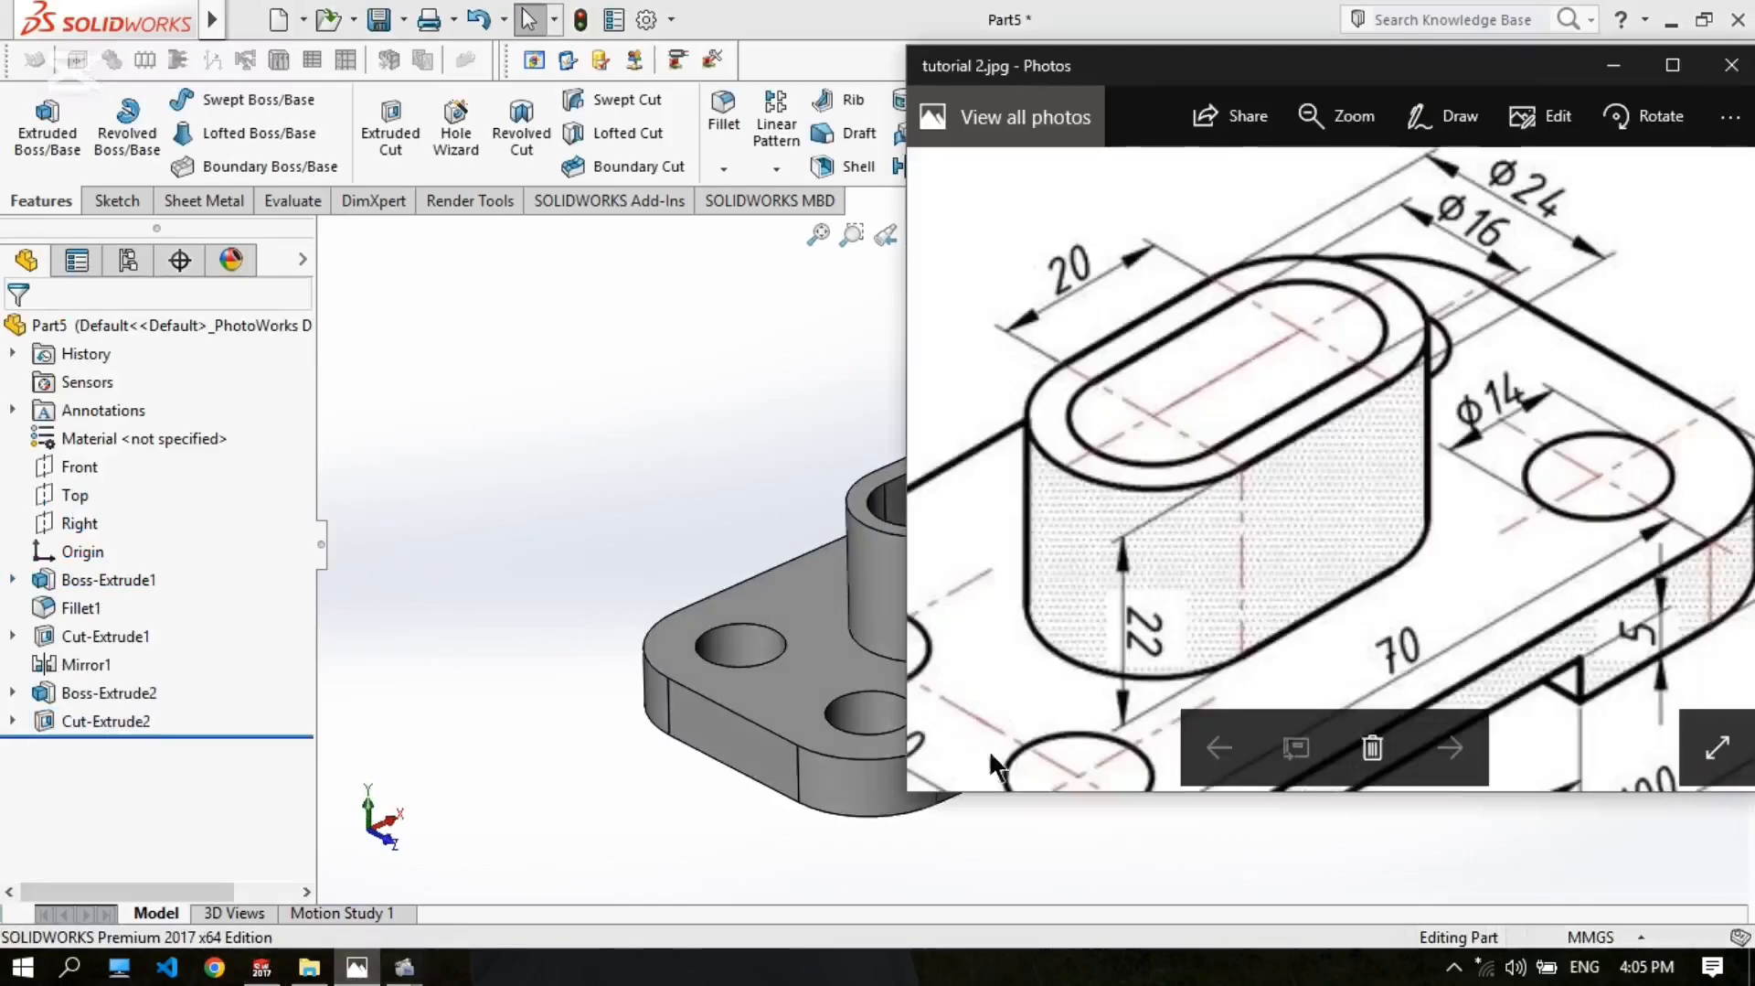
drag(1430, 538, 1364, 322)
drag(1374, 541, 1346, 507)
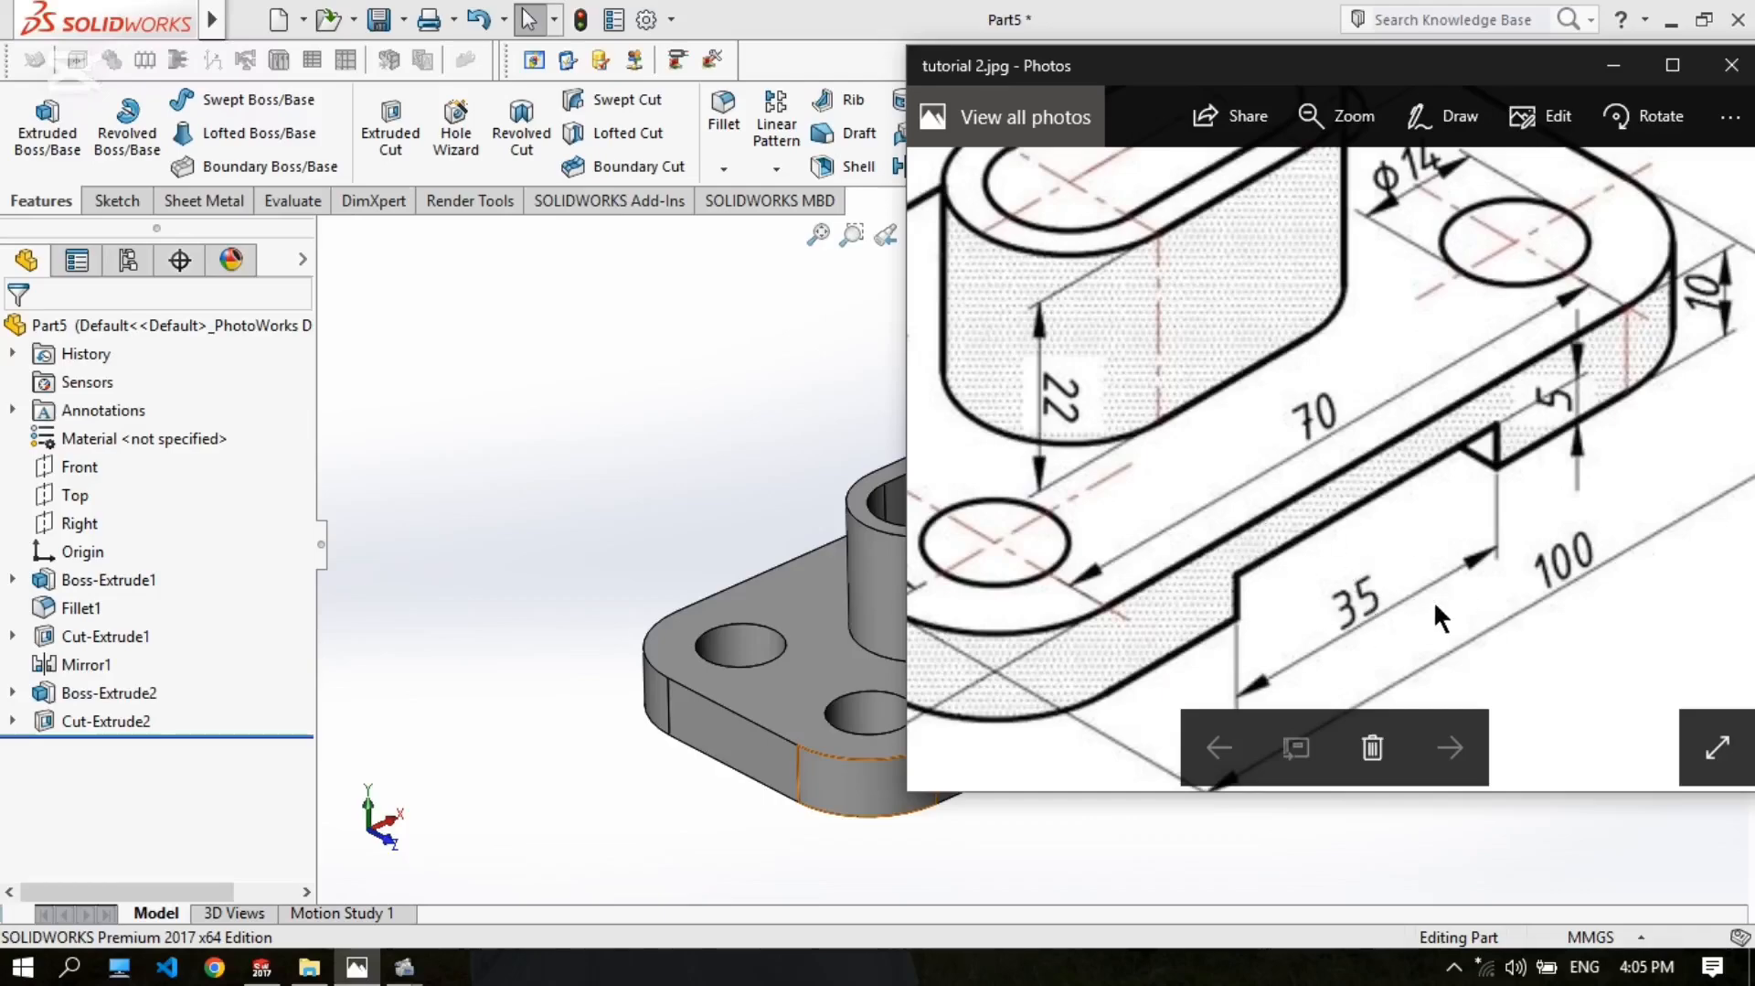
click(754, 486)
scroll(1075, 697, down, 2)
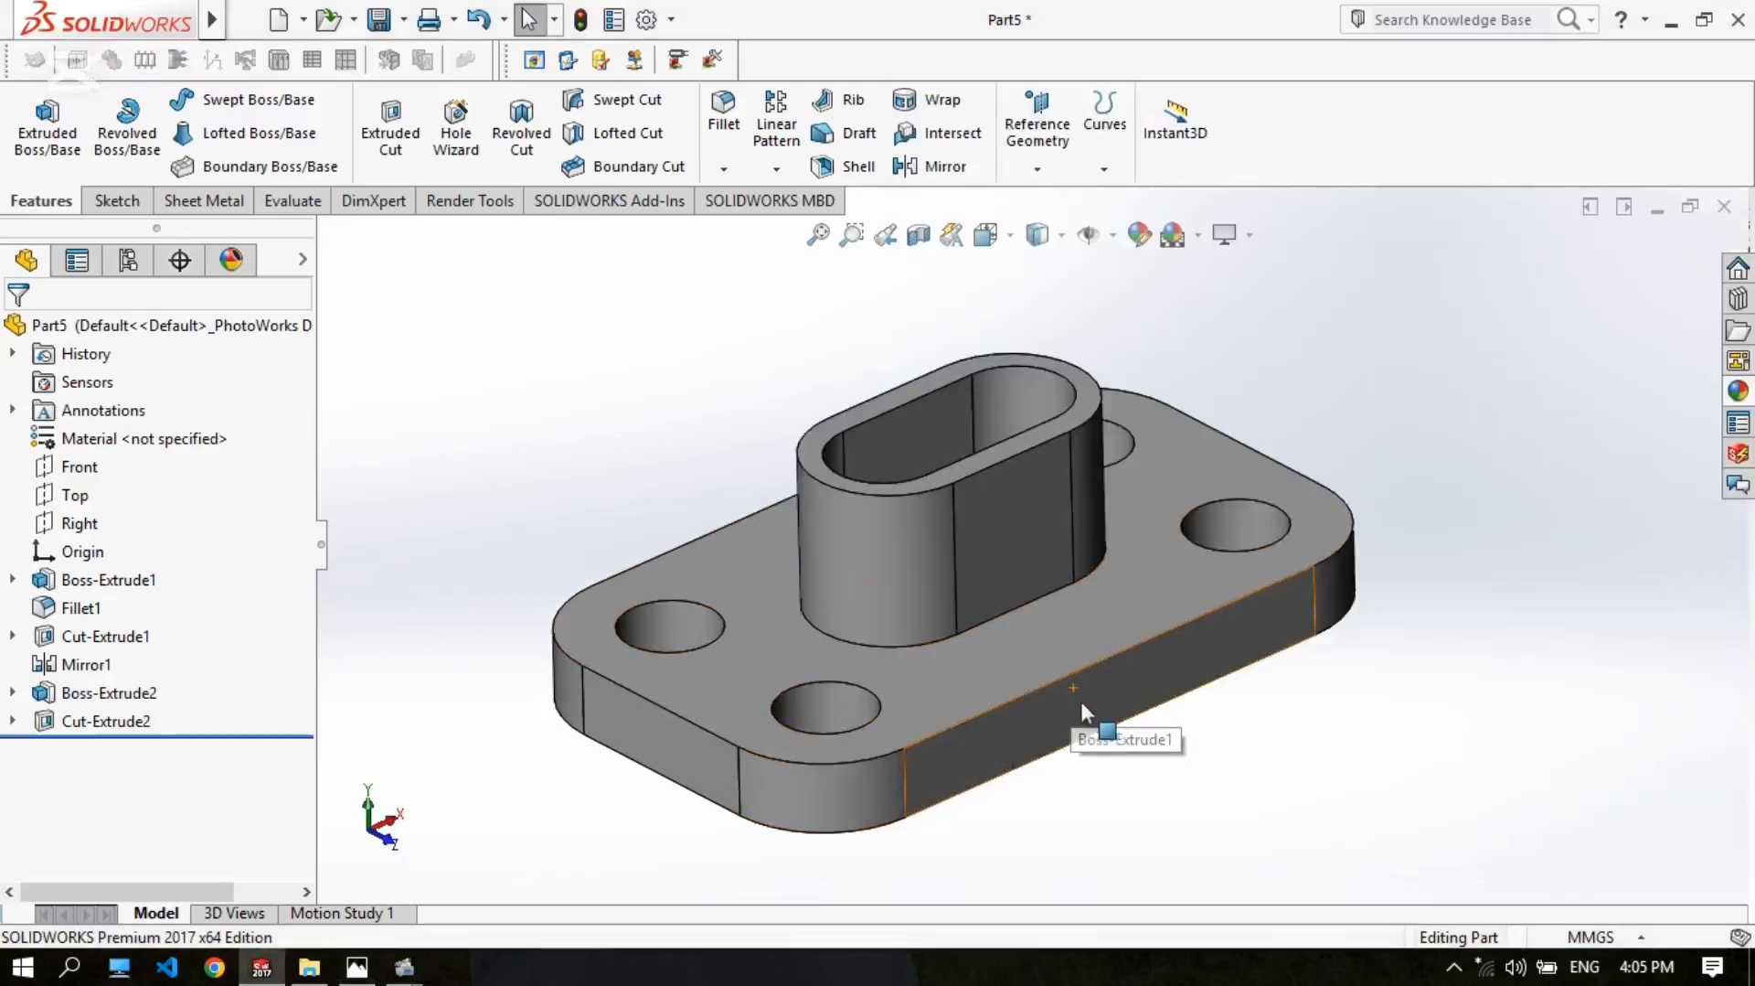
click(111, 201)
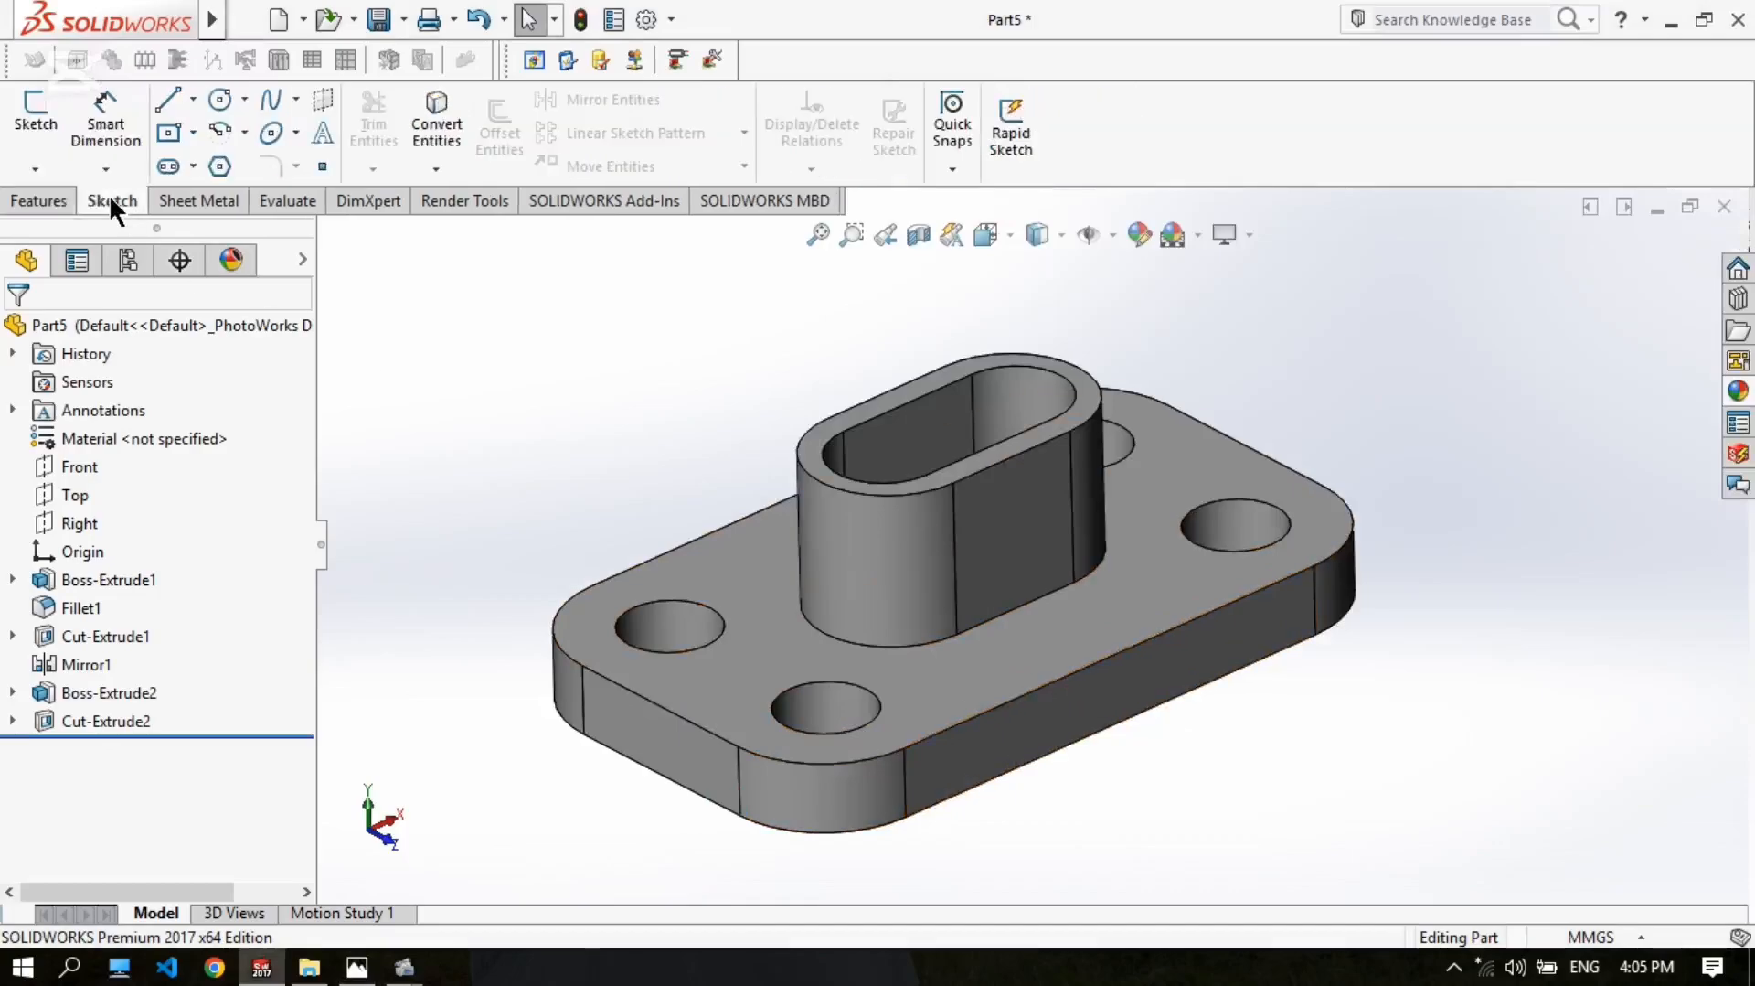
click(33, 118)
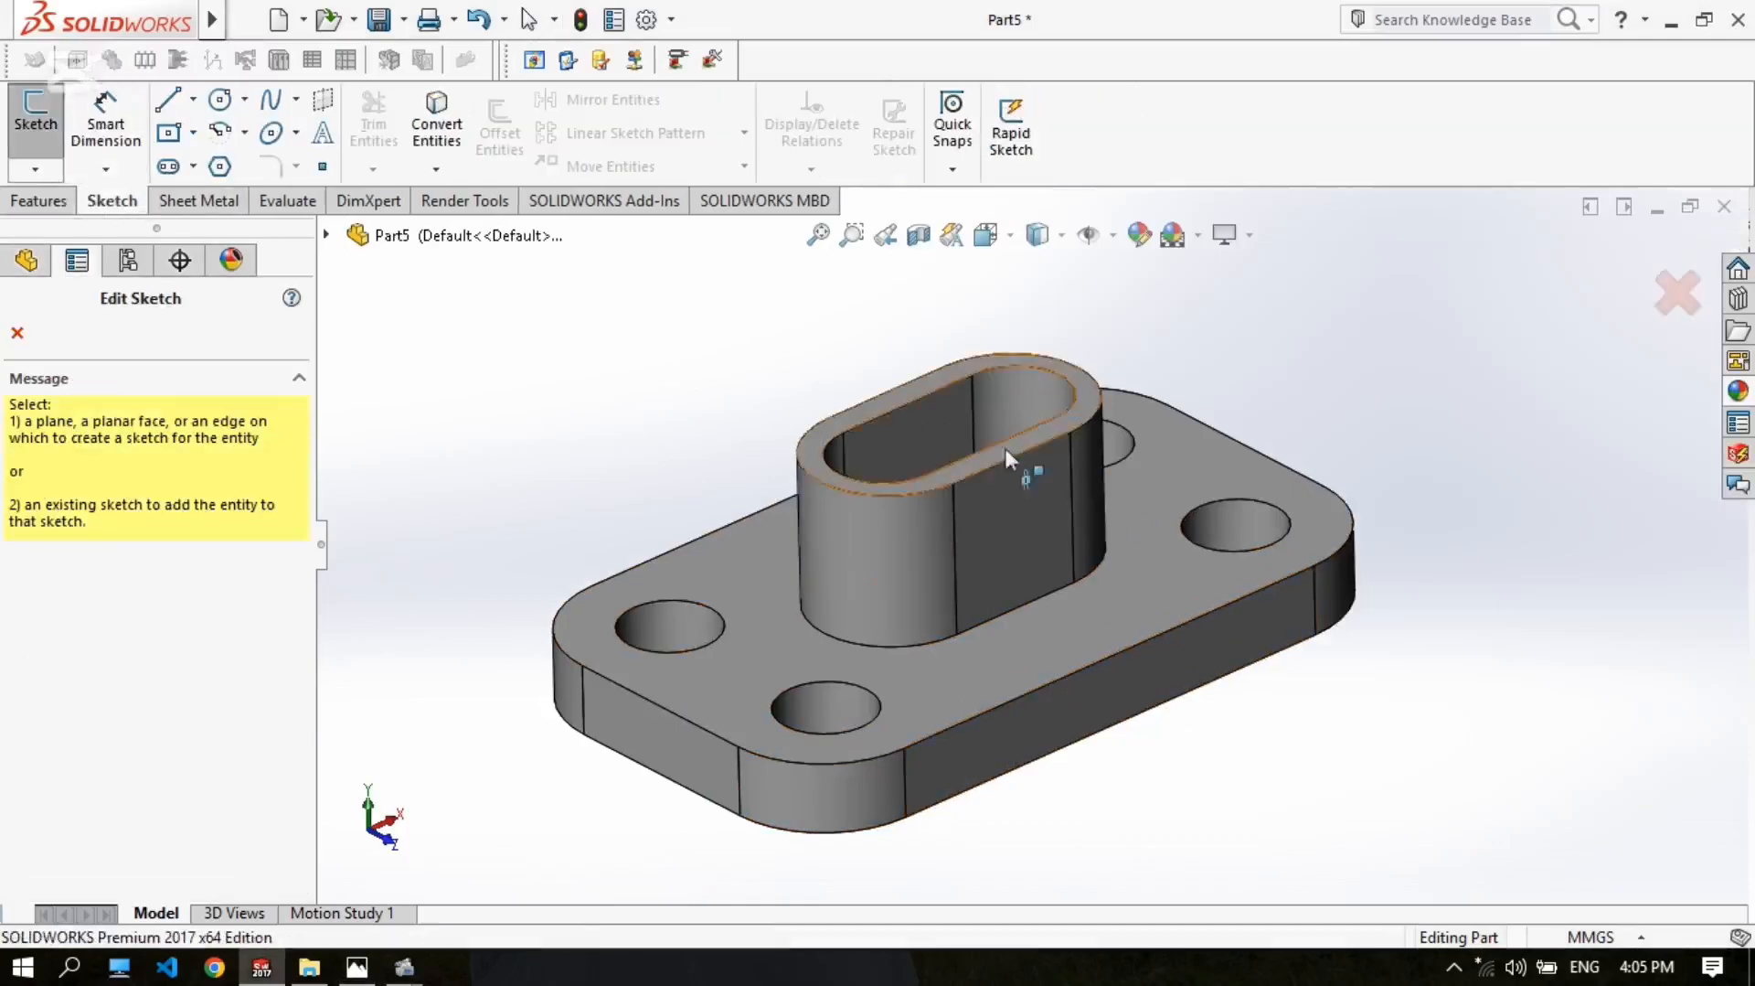
click(1123, 677)
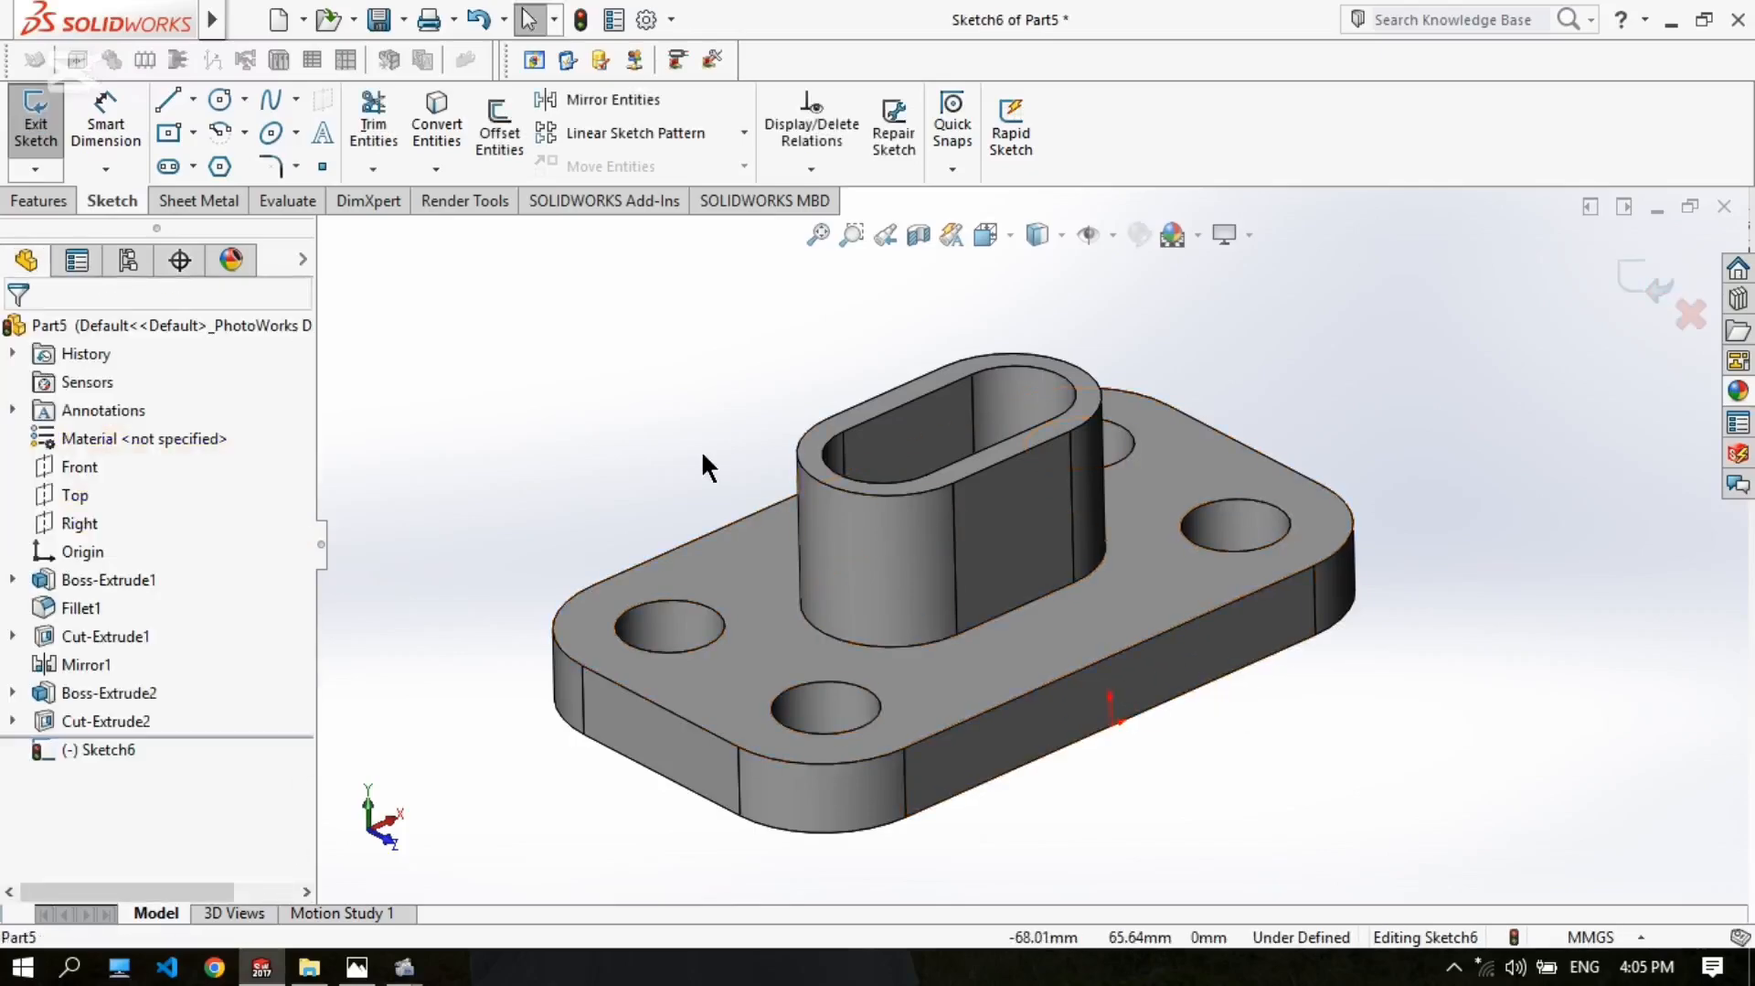
scroll(1077, 612, down, 1)
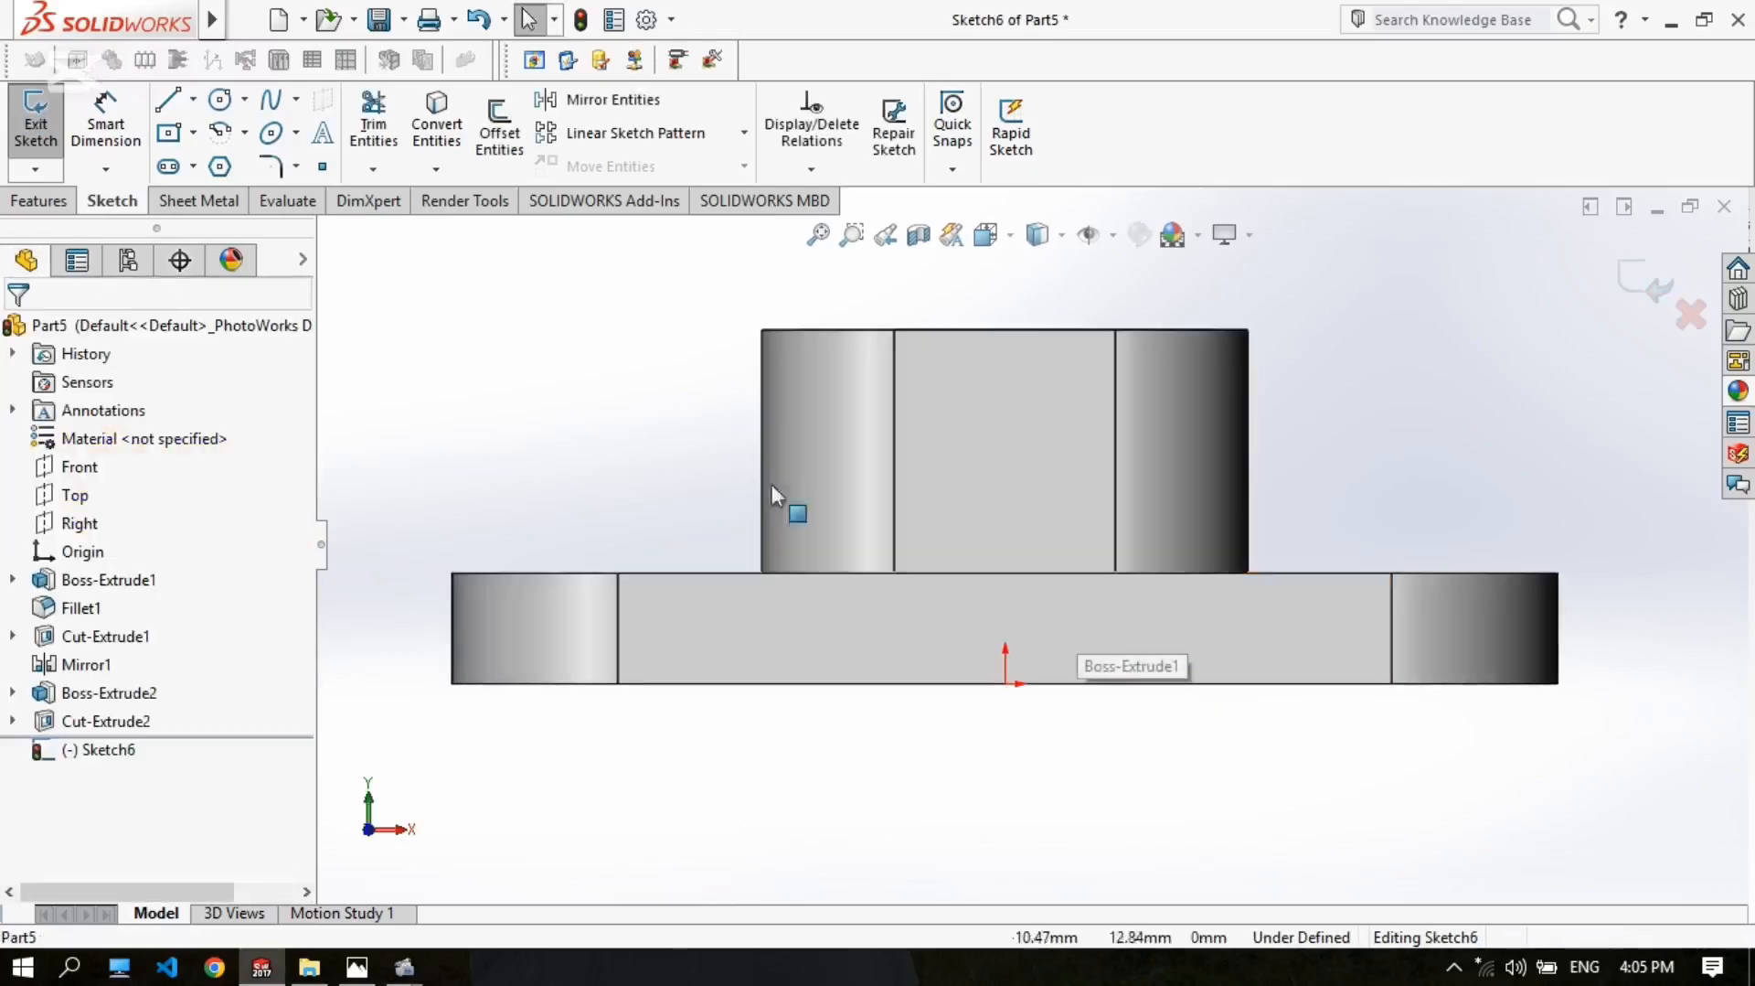
Step: Sketch a corner rectangle about 33 mm wide and 6 mm high rising from the side face's lower edge, around the origin
click(194, 132)
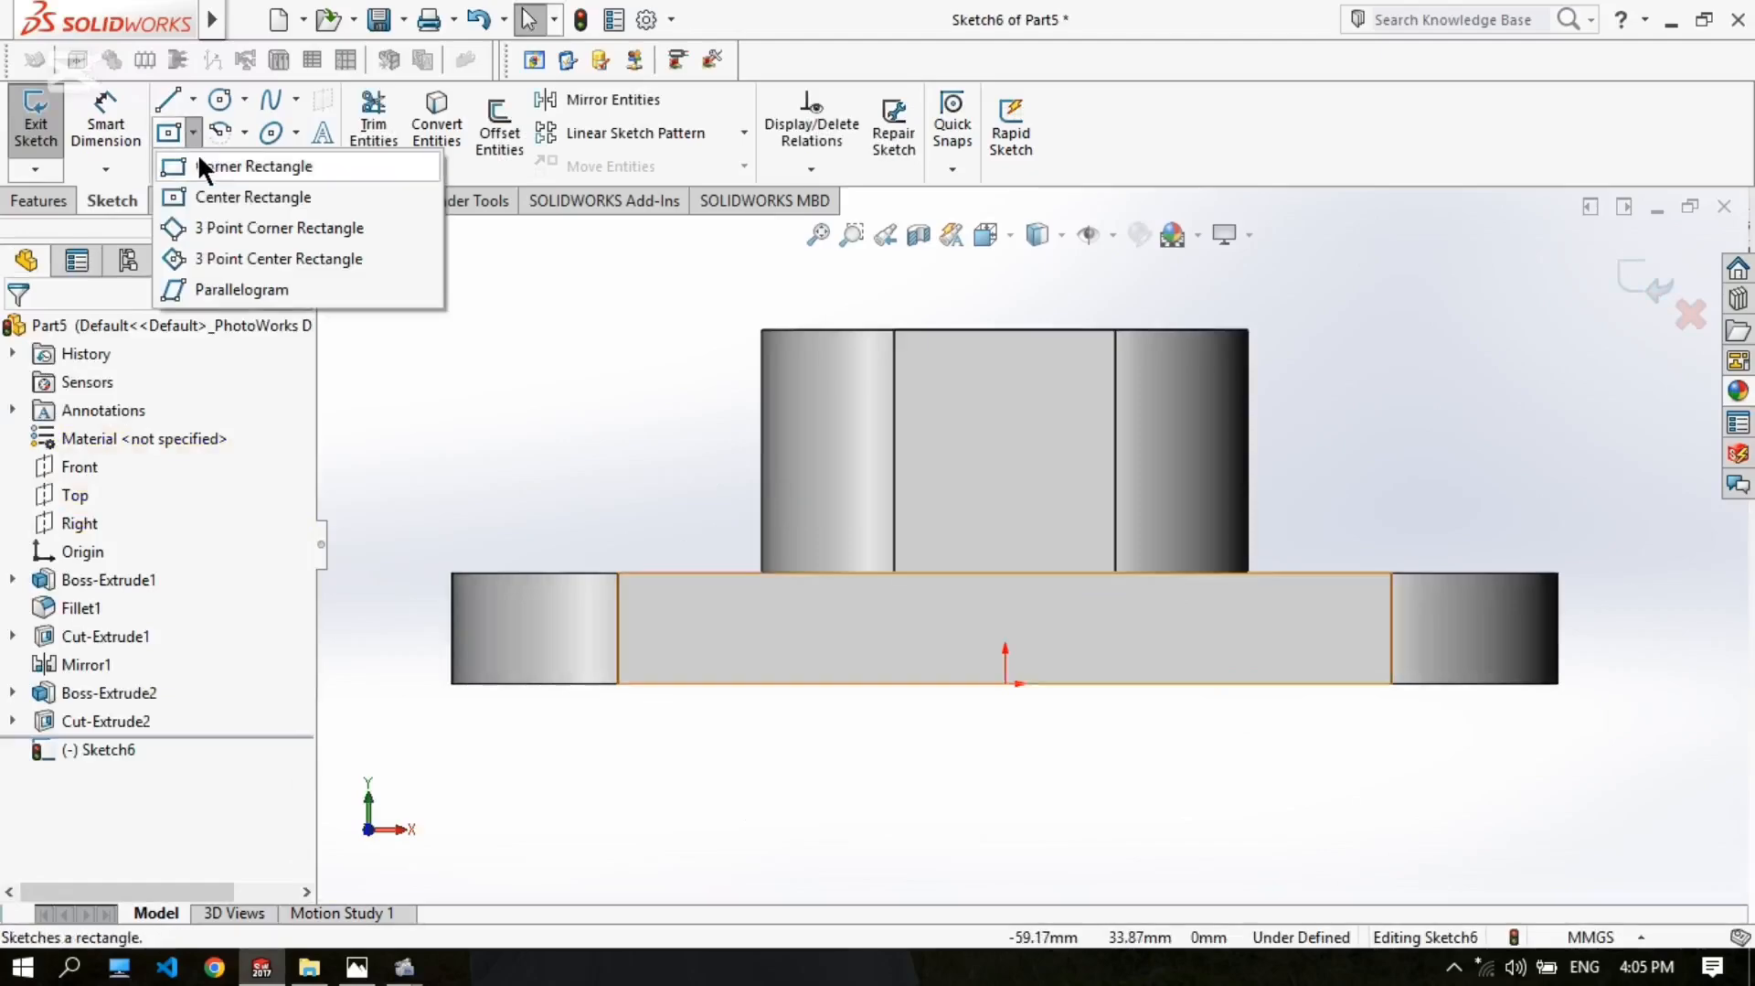
click(215, 165)
drag(832, 682, 1198, 619)
right_click(1197, 624)
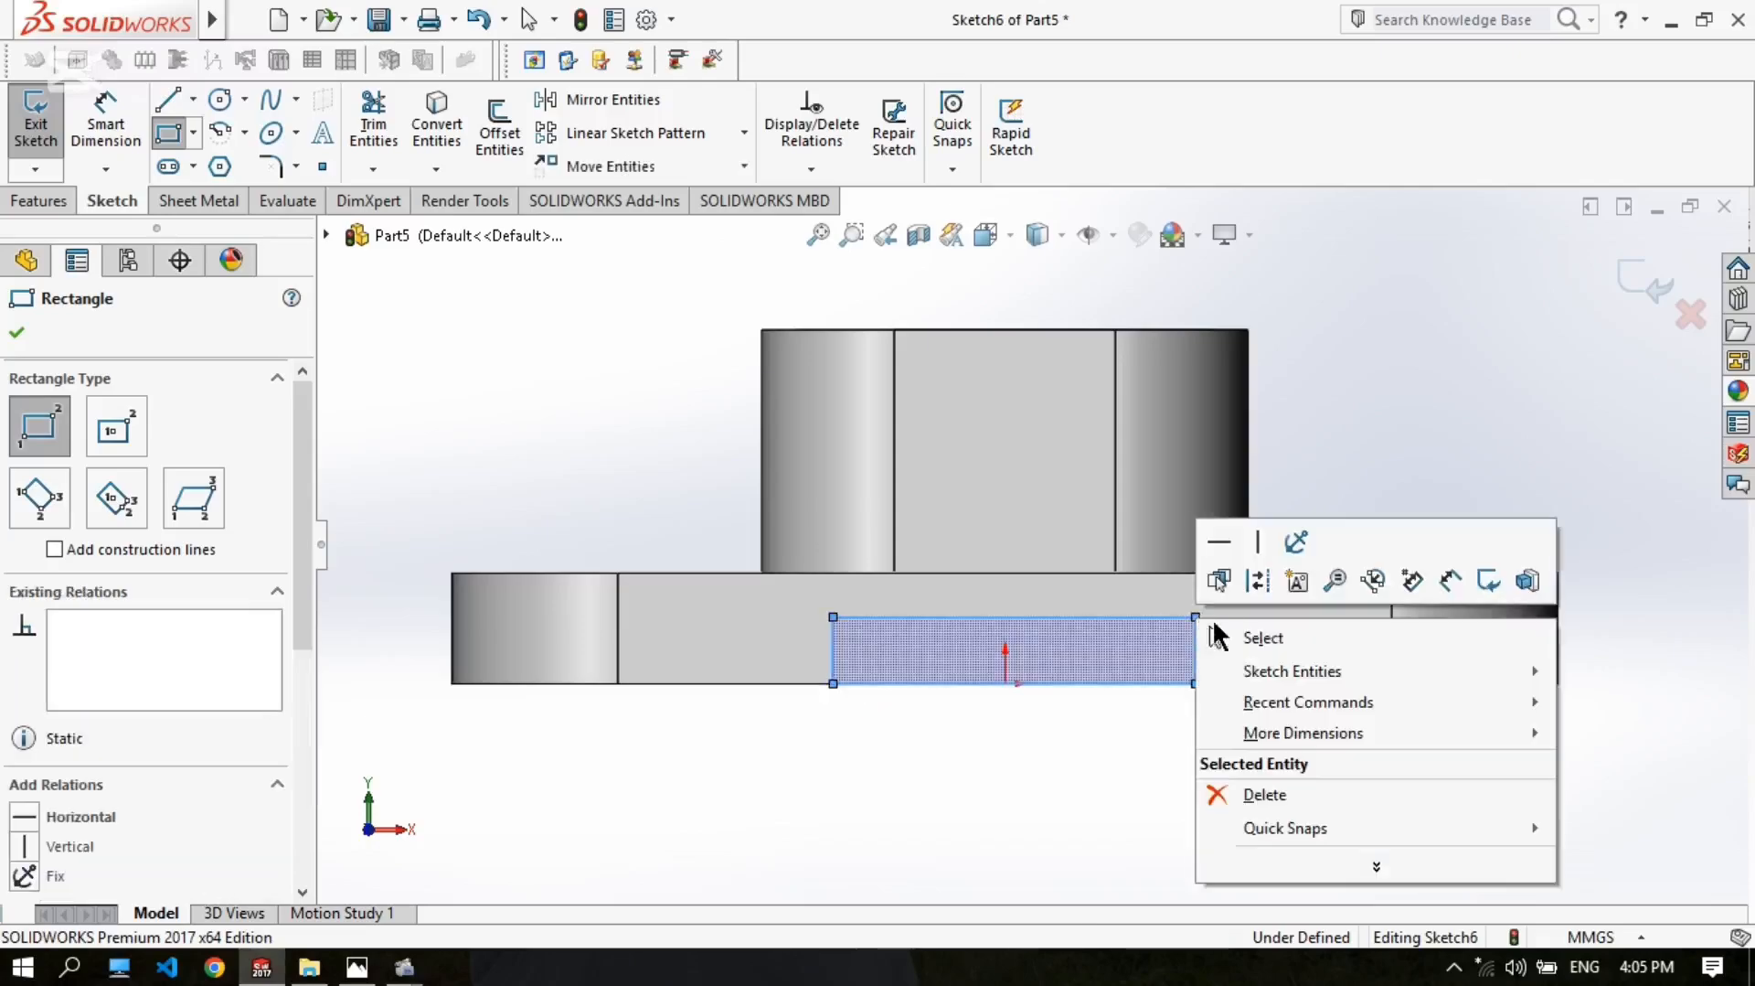
click(1225, 638)
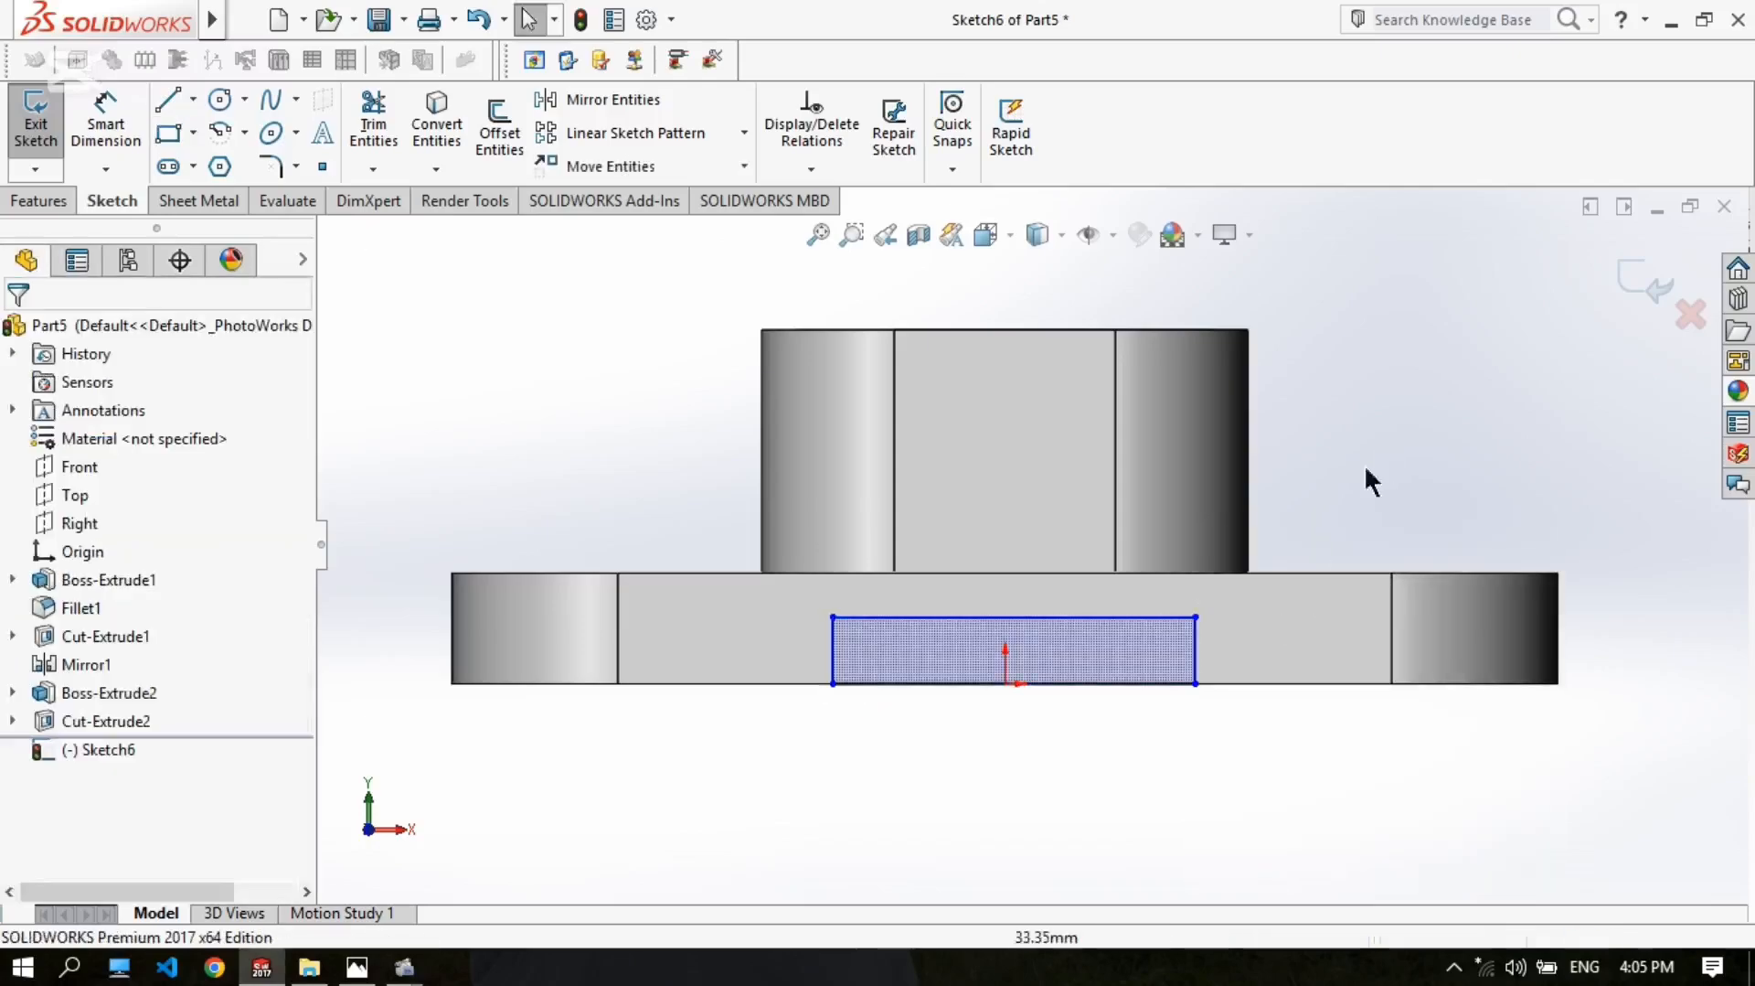
Step: Dimension the rectangle's upper edge as 35 mm, as given in the drawing
click(358, 970)
click(525, 403)
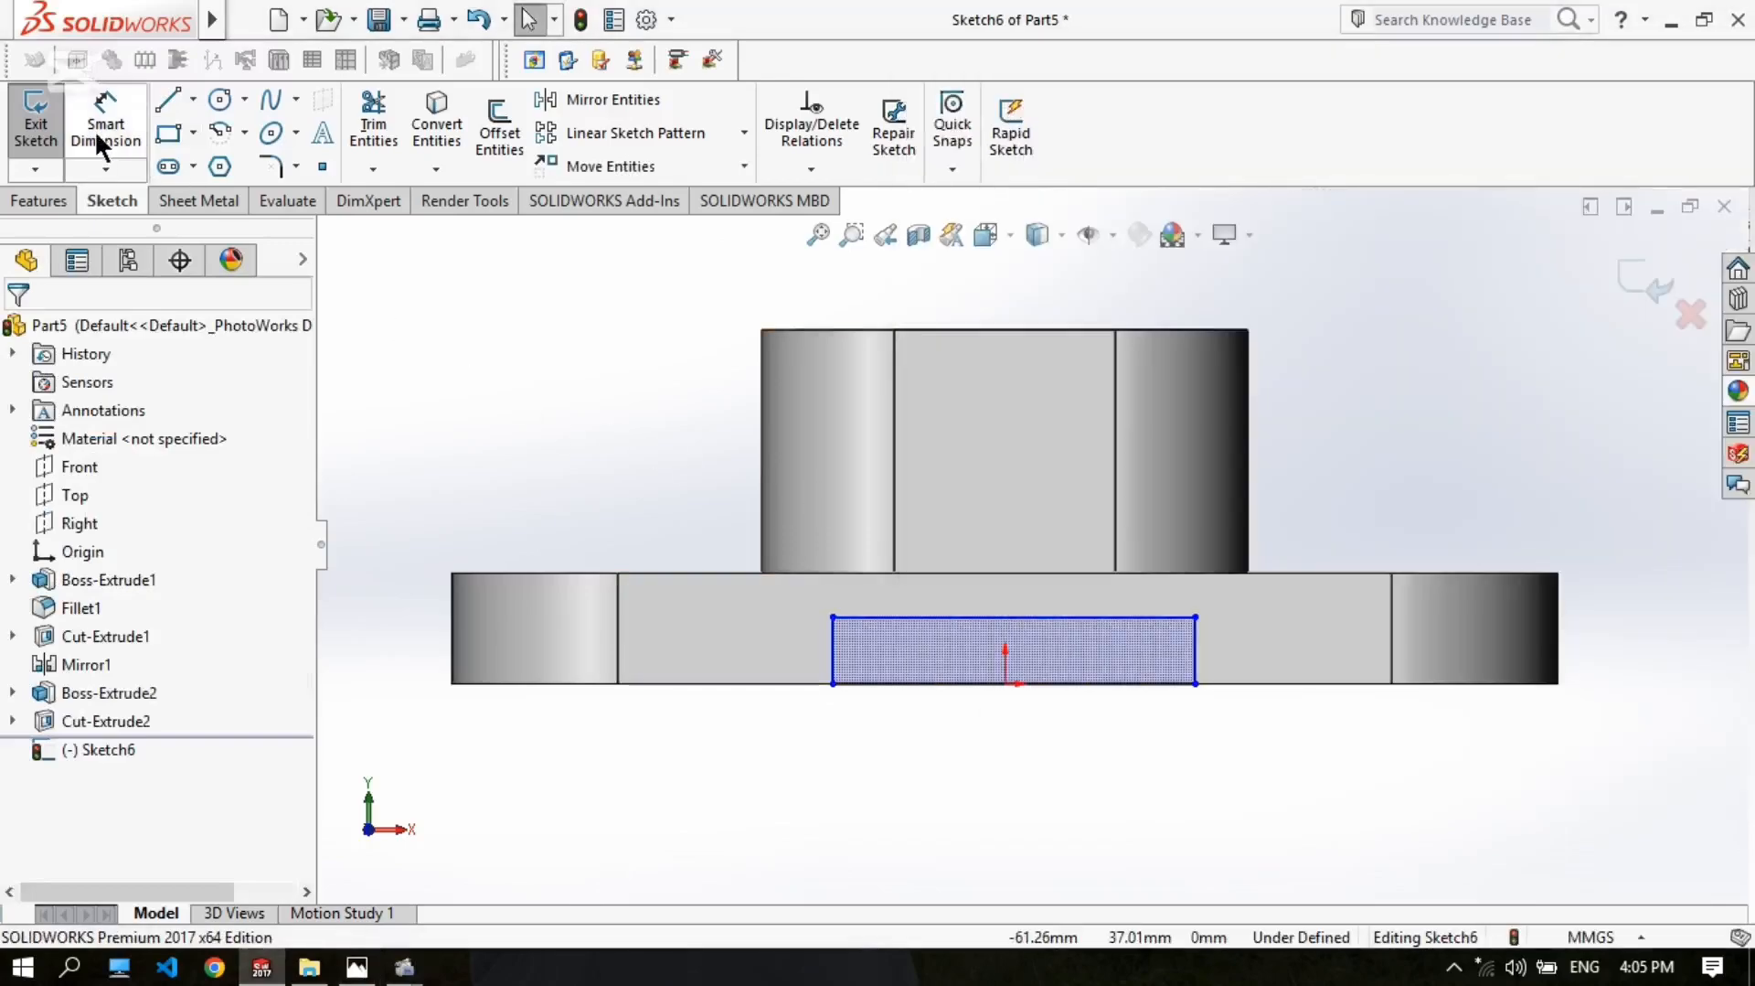
click(105, 128)
click(1036, 625)
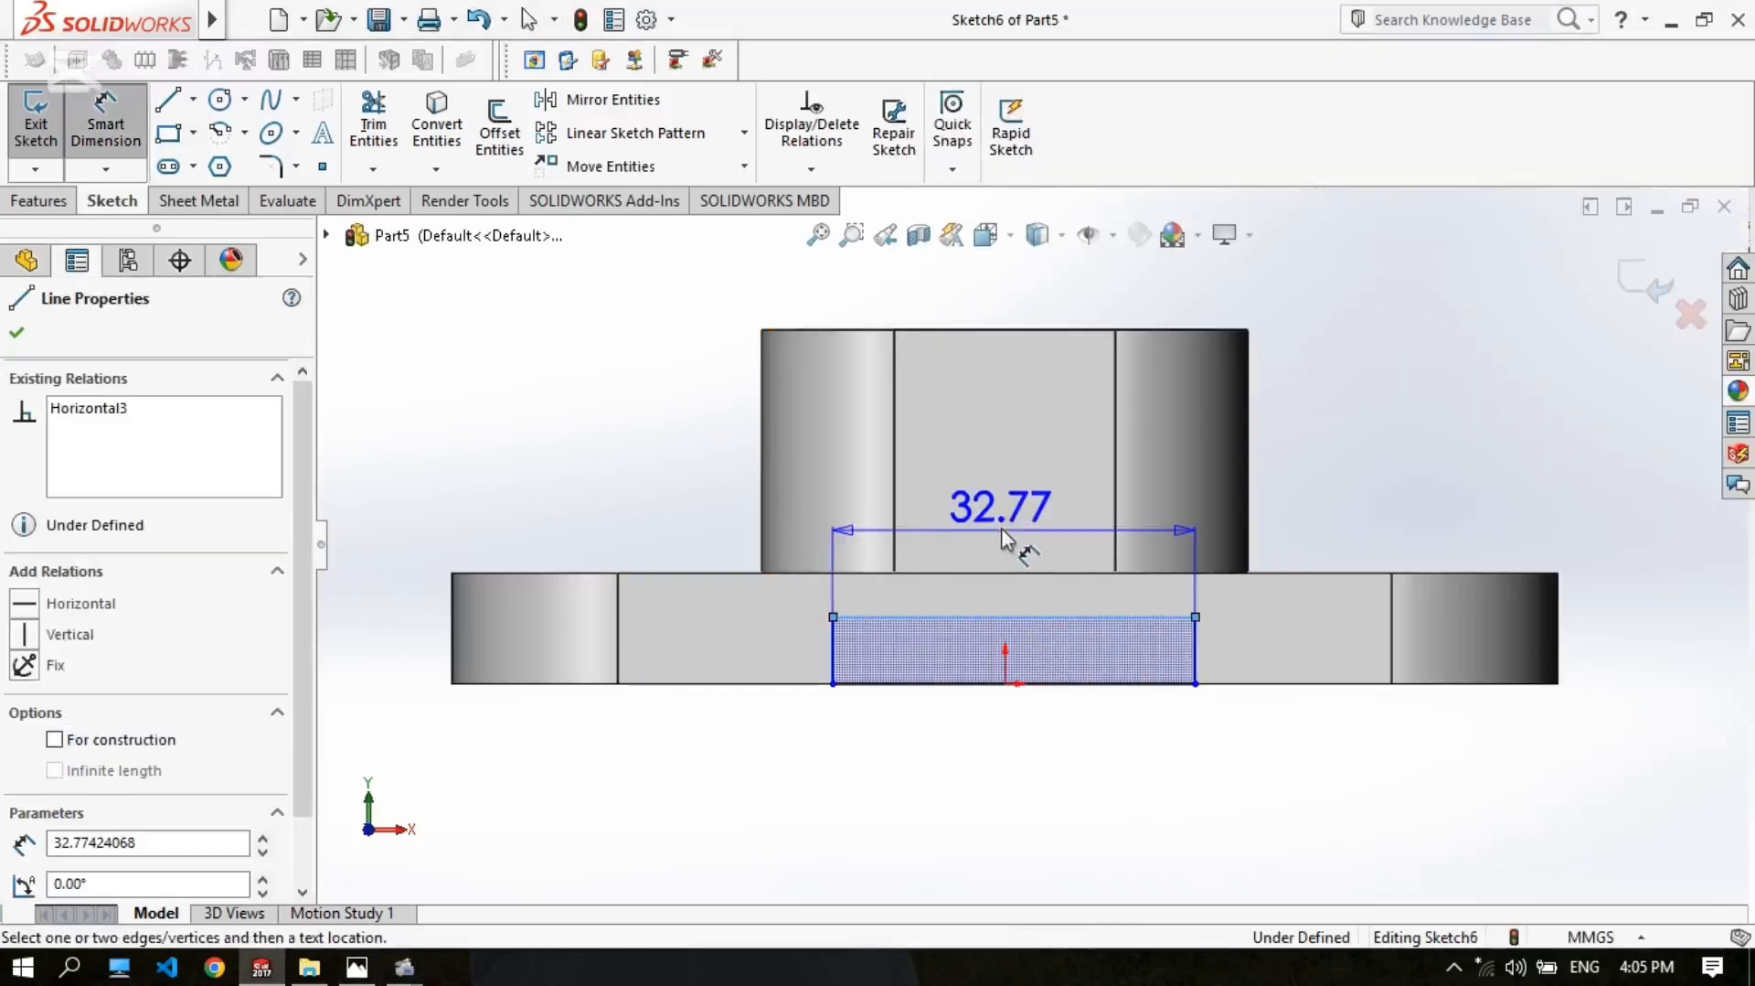
click(1002, 524)
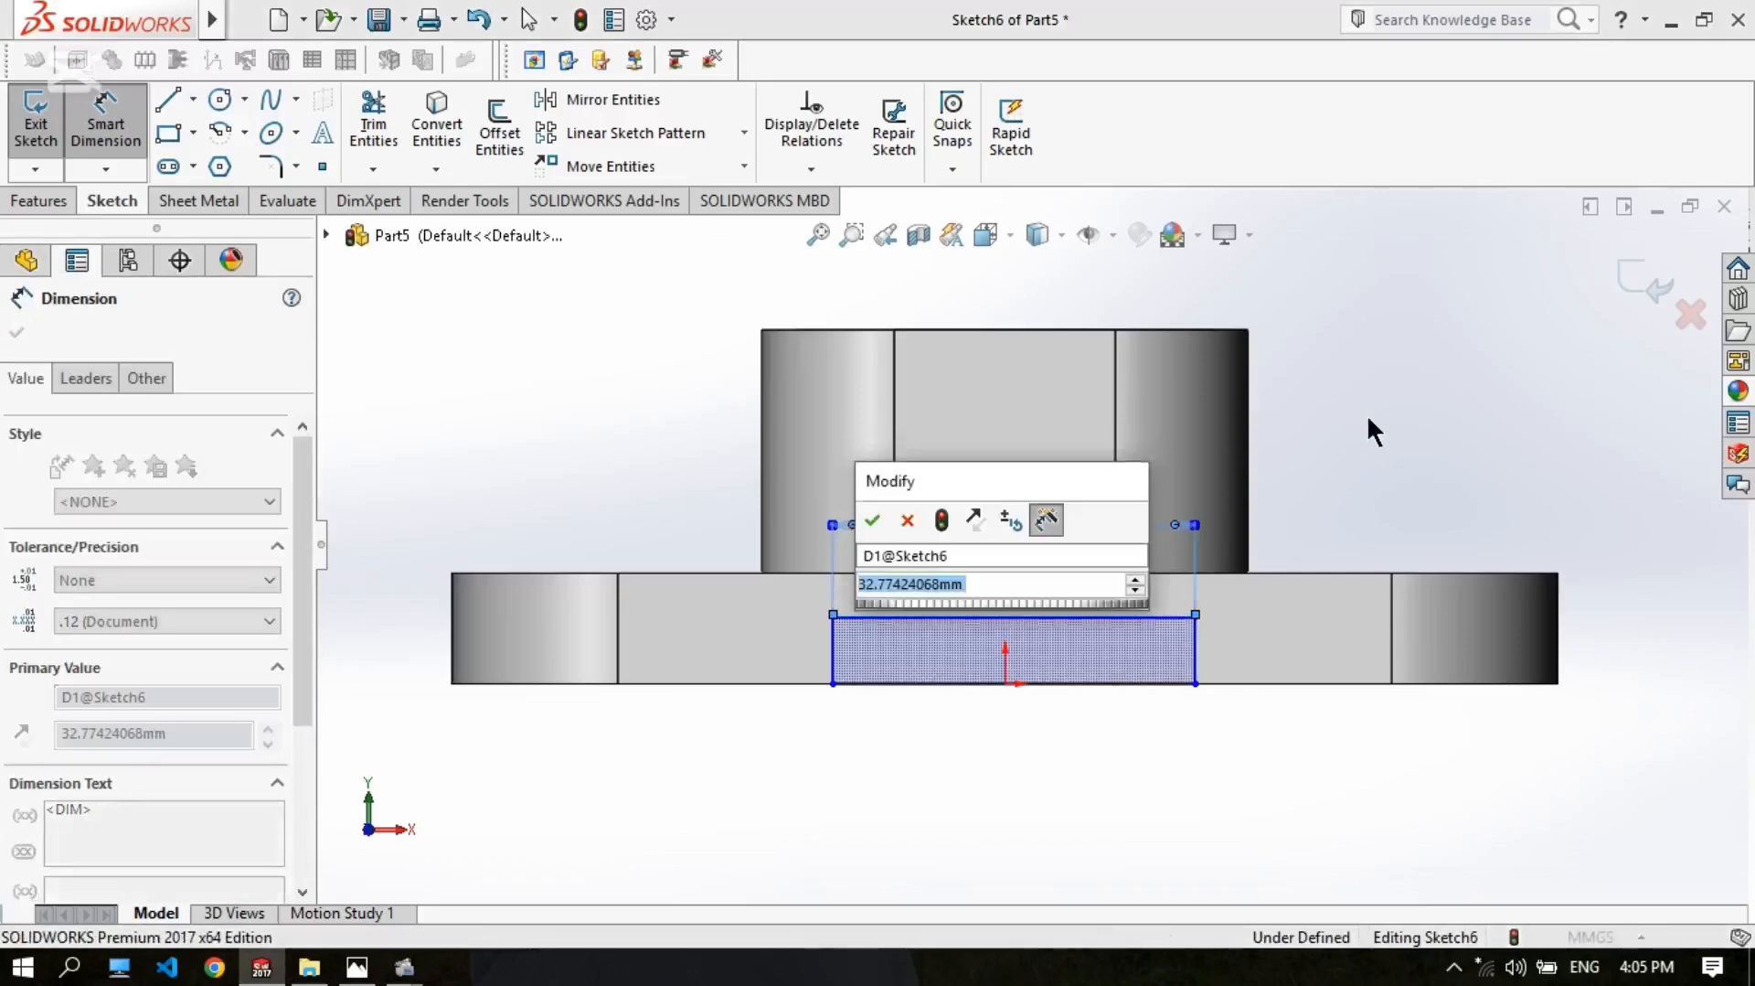
text(35)
key(Return)
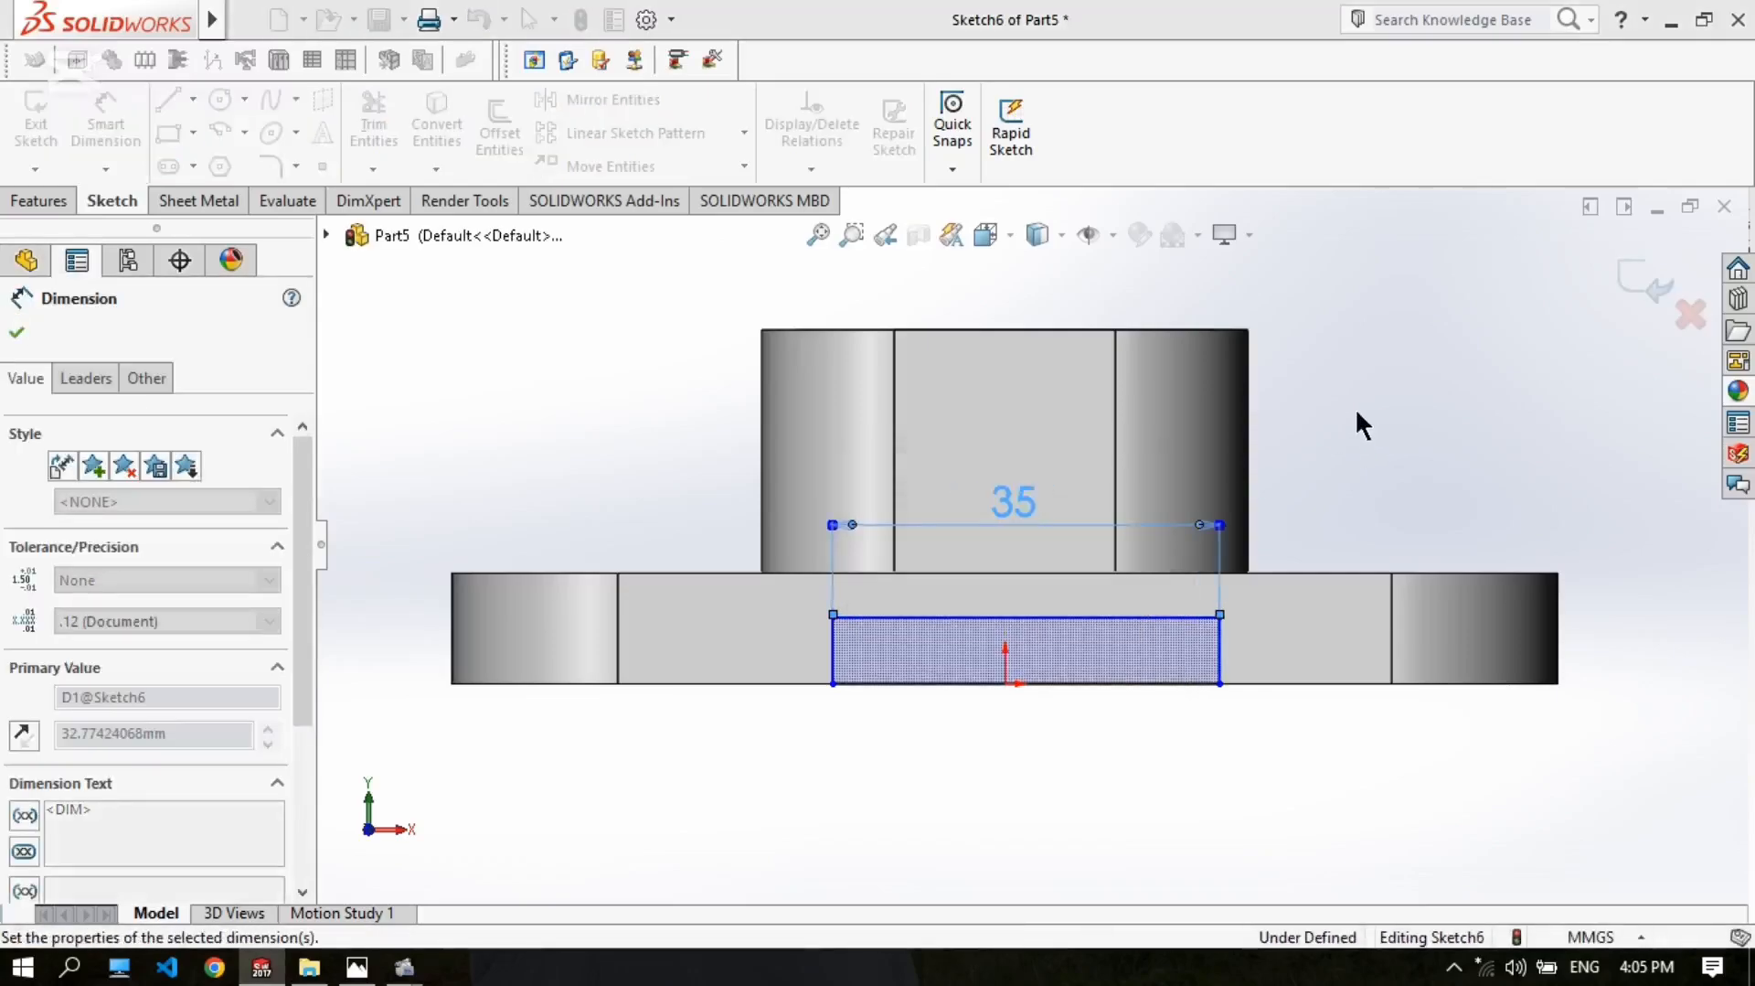
right_click(1388, 426)
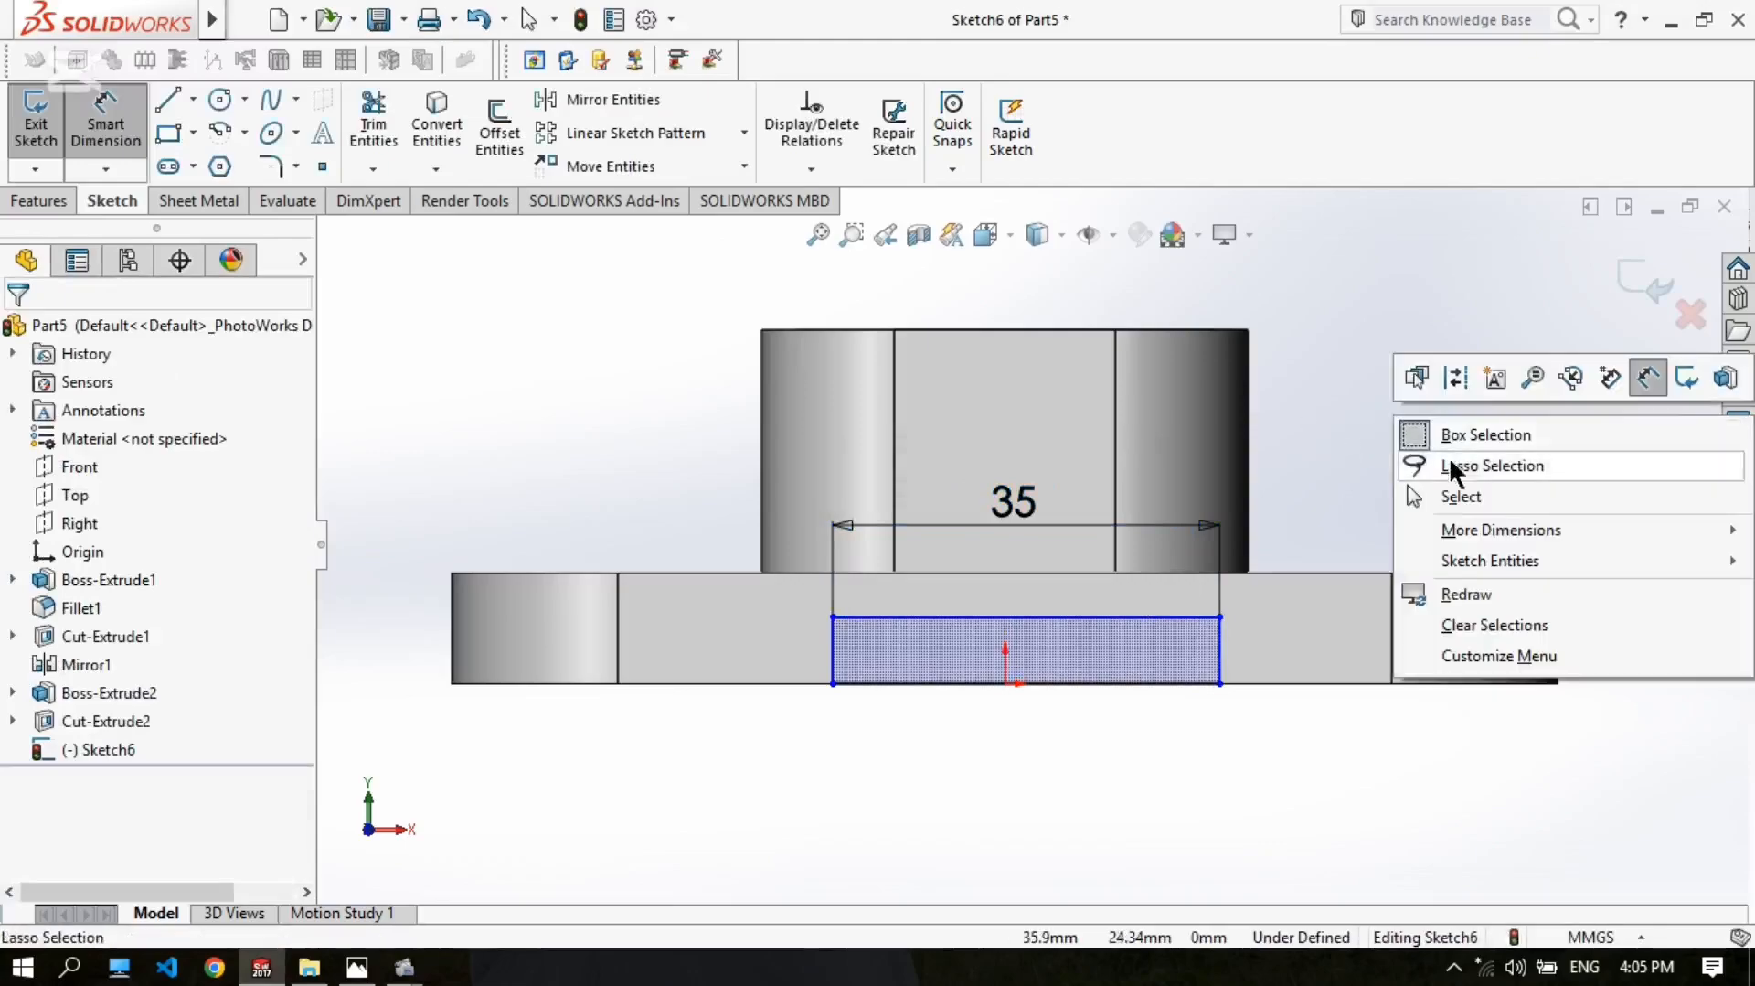
click(1457, 492)
Step: Draw a centerline from the midpoint of the rectangle's upper edge to the origin and make it vertical to centre the rectangle
scroll(1001, 649, down, 2)
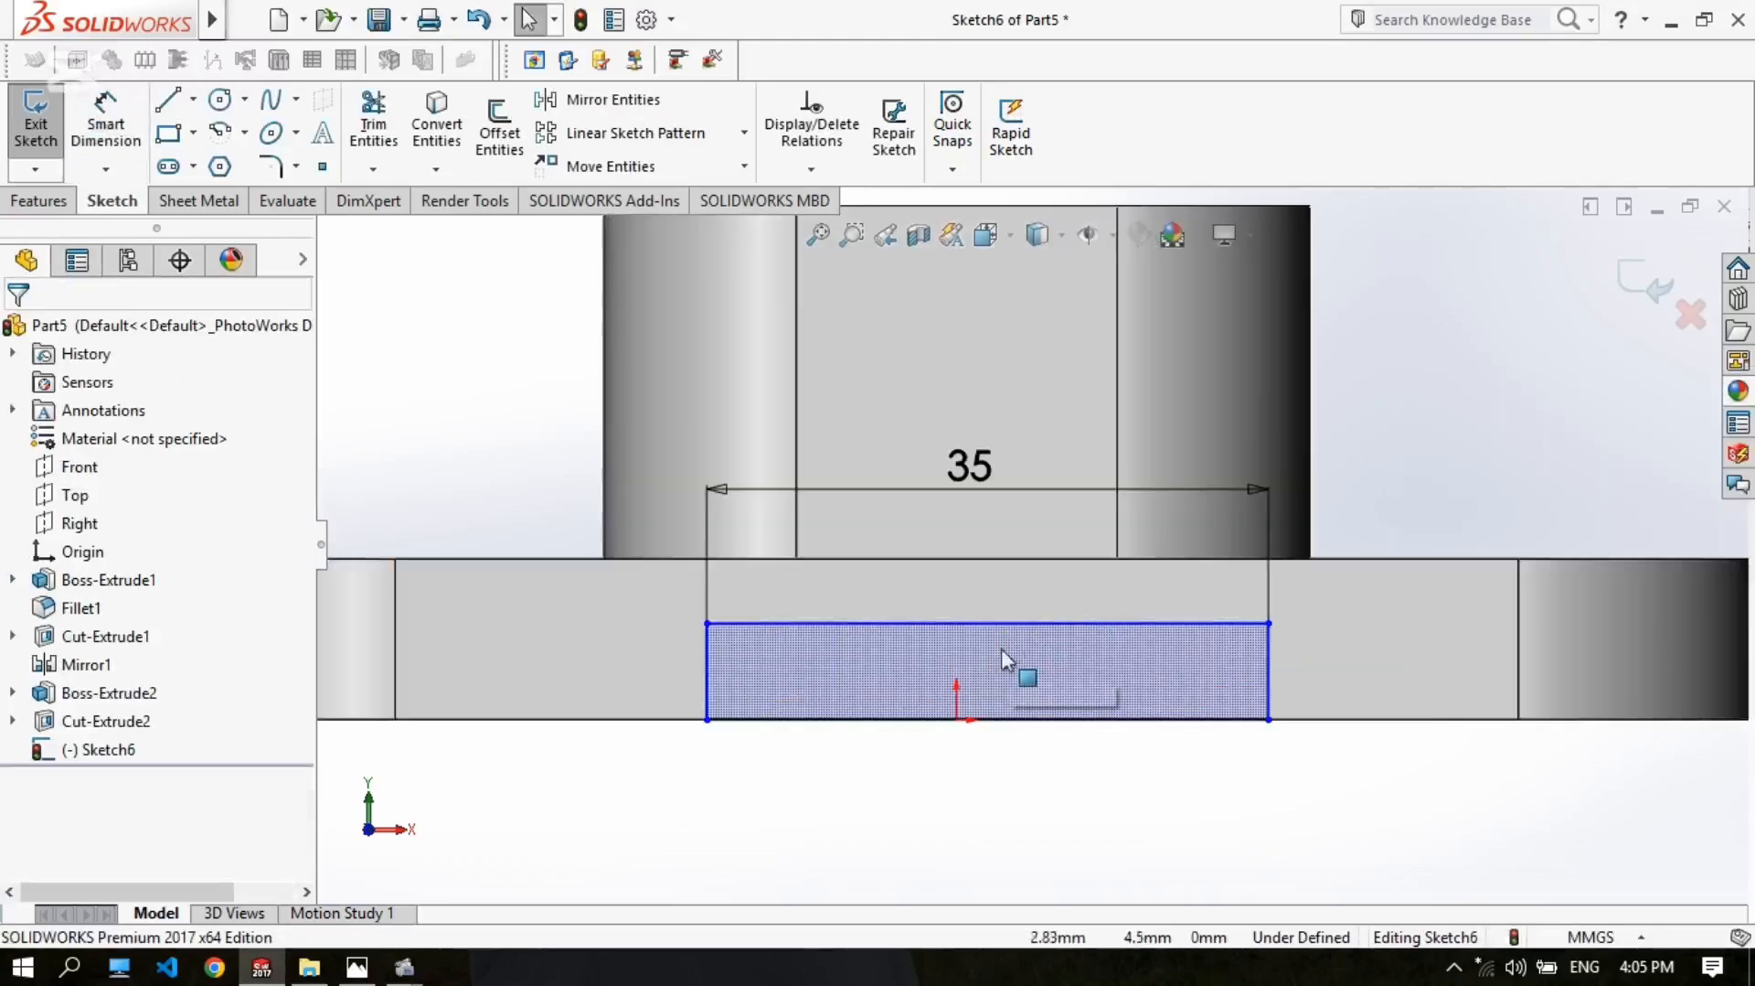
click(195, 100)
click(222, 167)
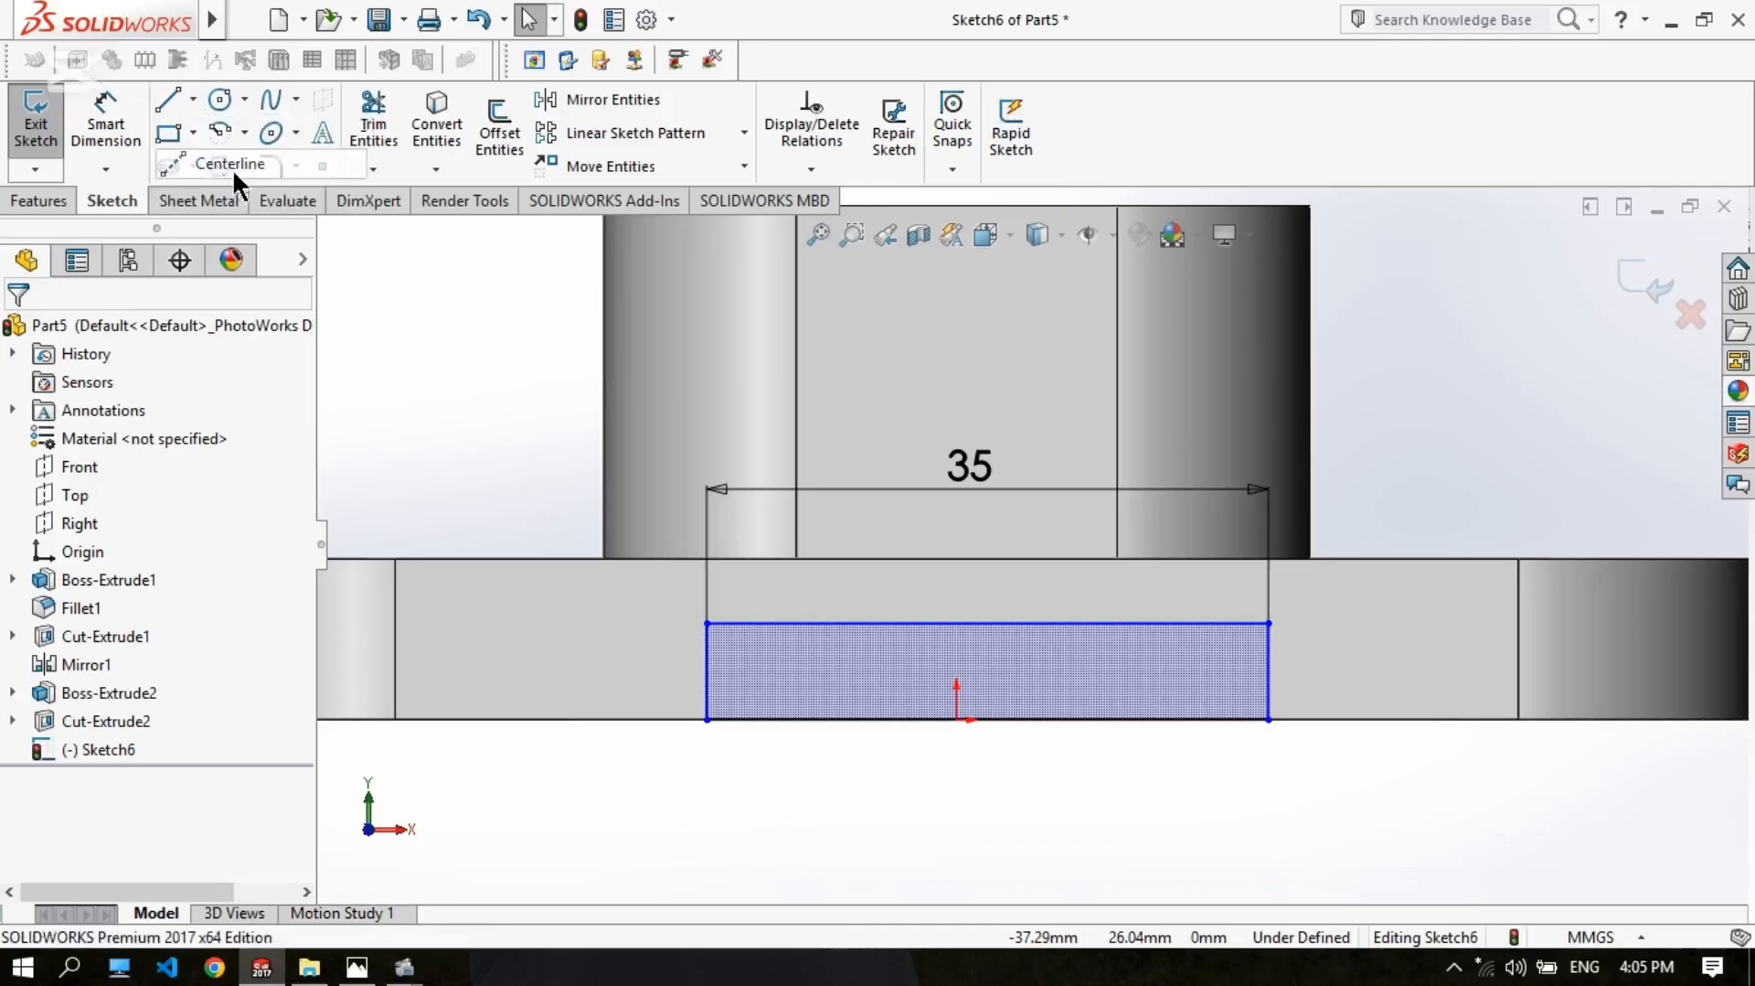
click(986, 622)
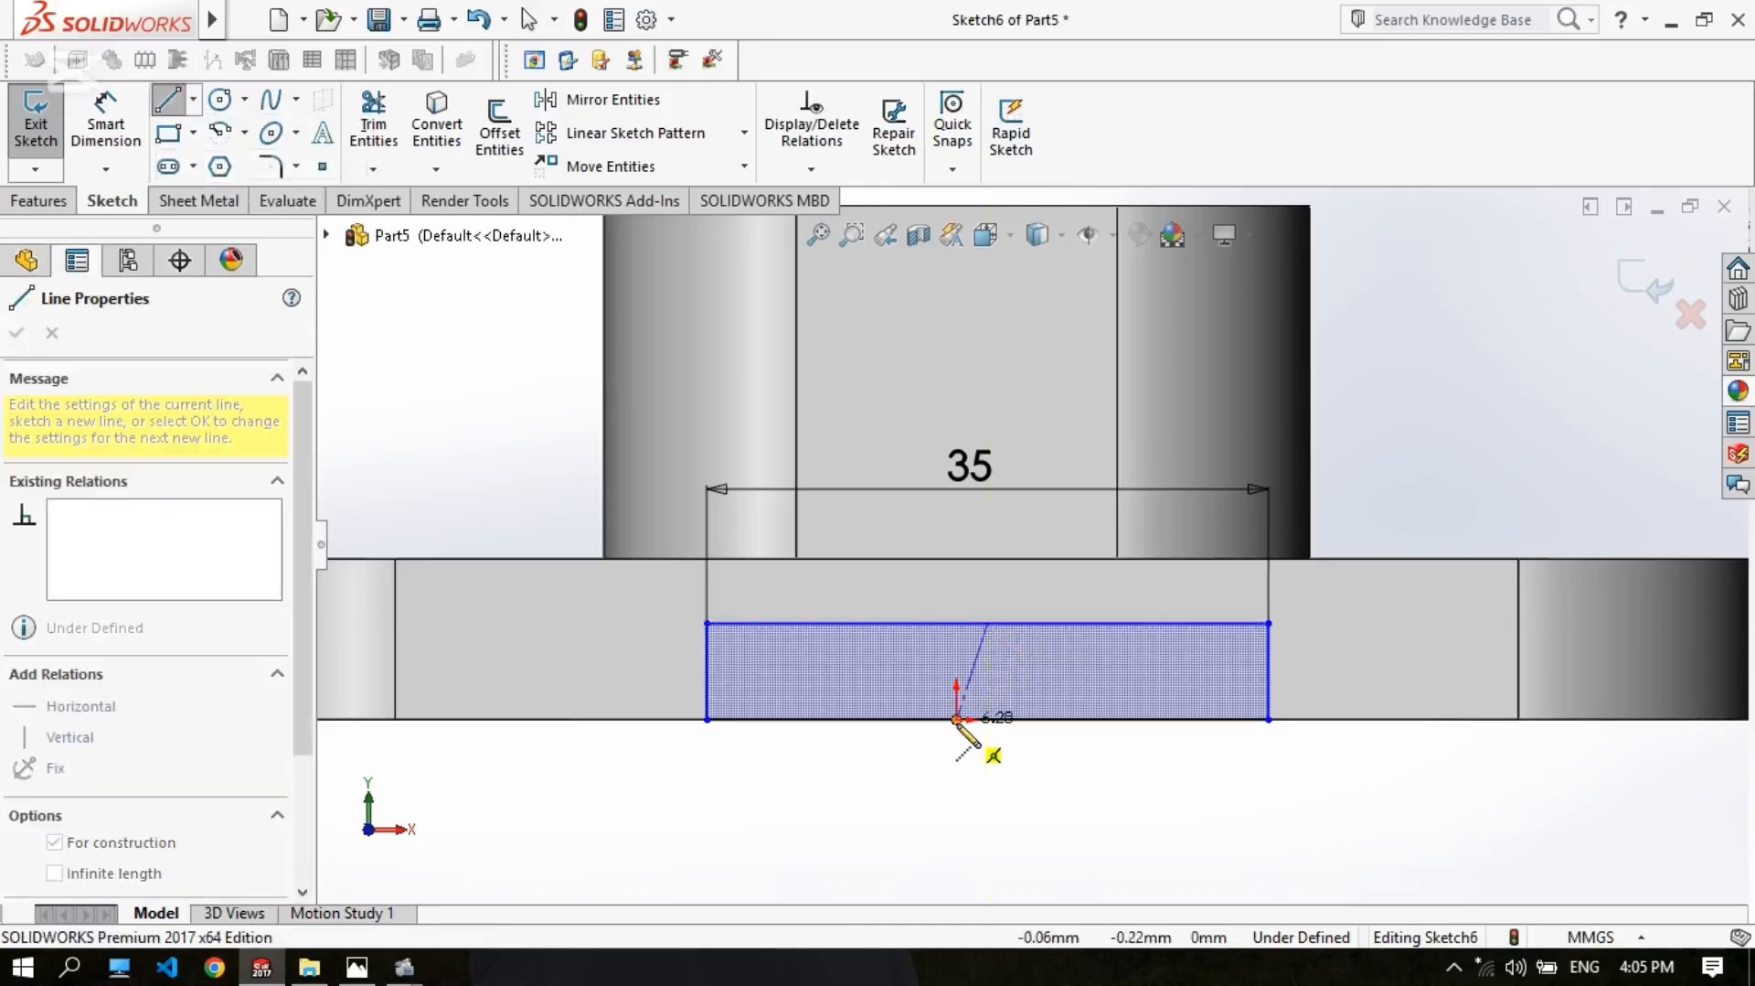
click(958, 720)
right_click(960, 715)
click(1035, 682)
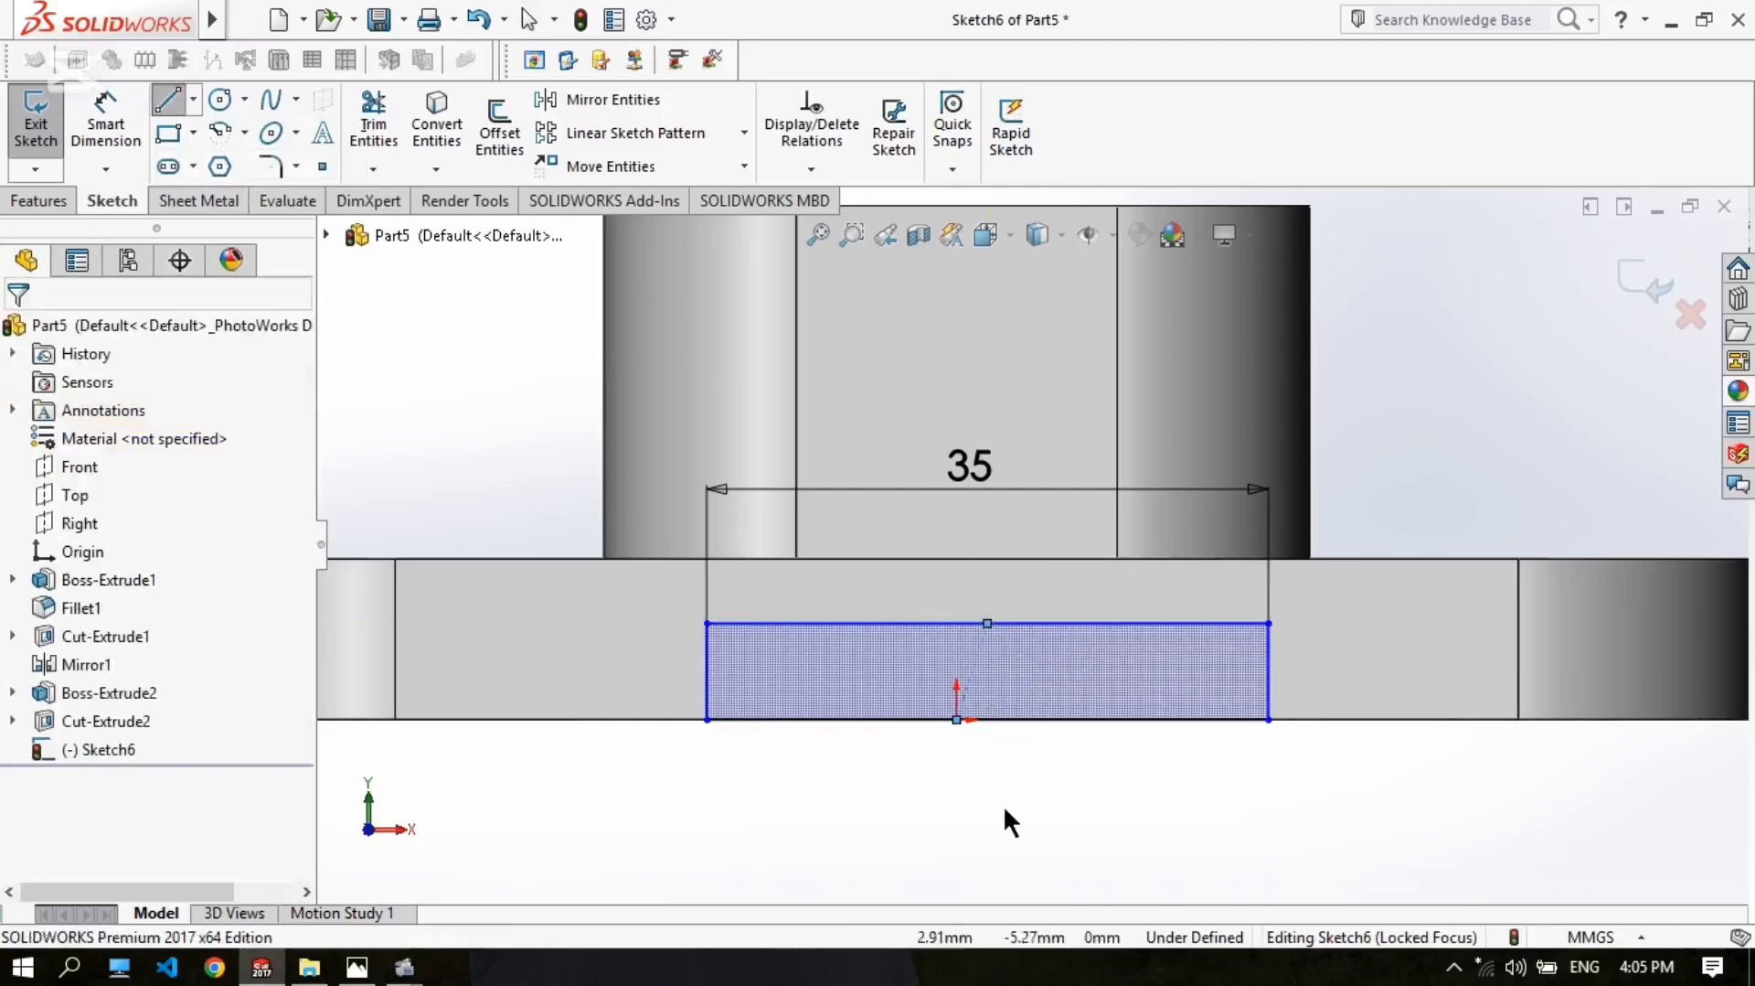
click(977, 656)
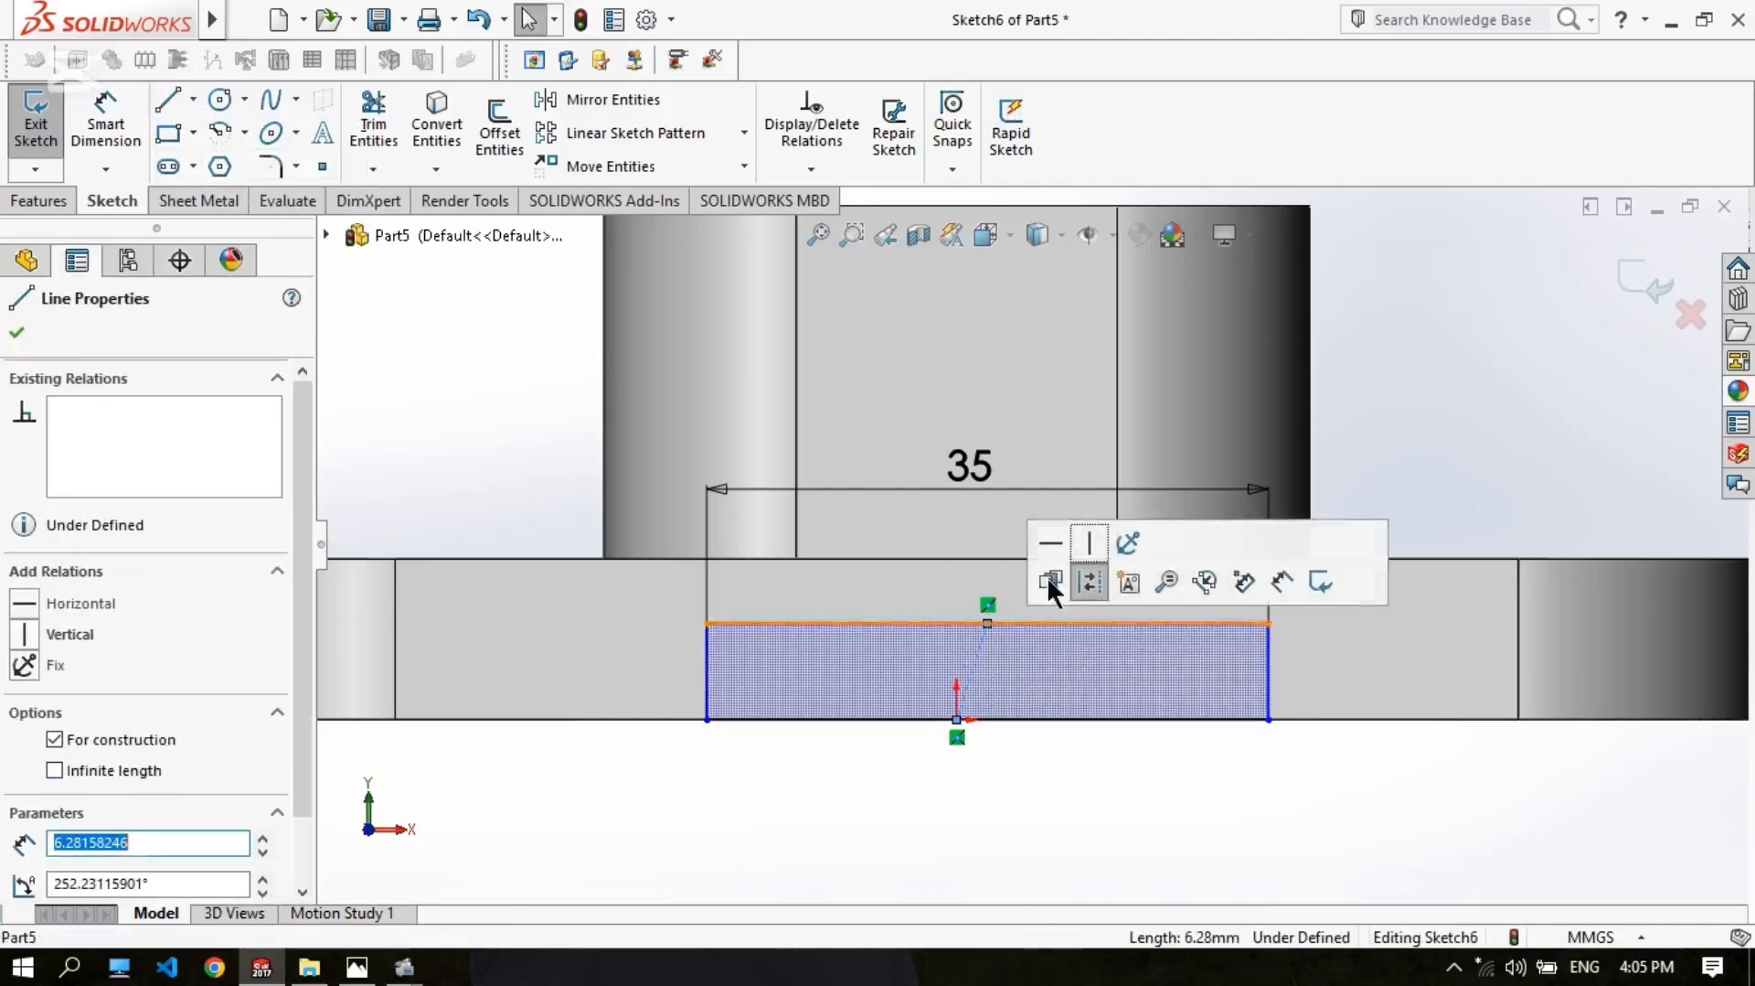
click(1089, 543)
click(1104, 823)
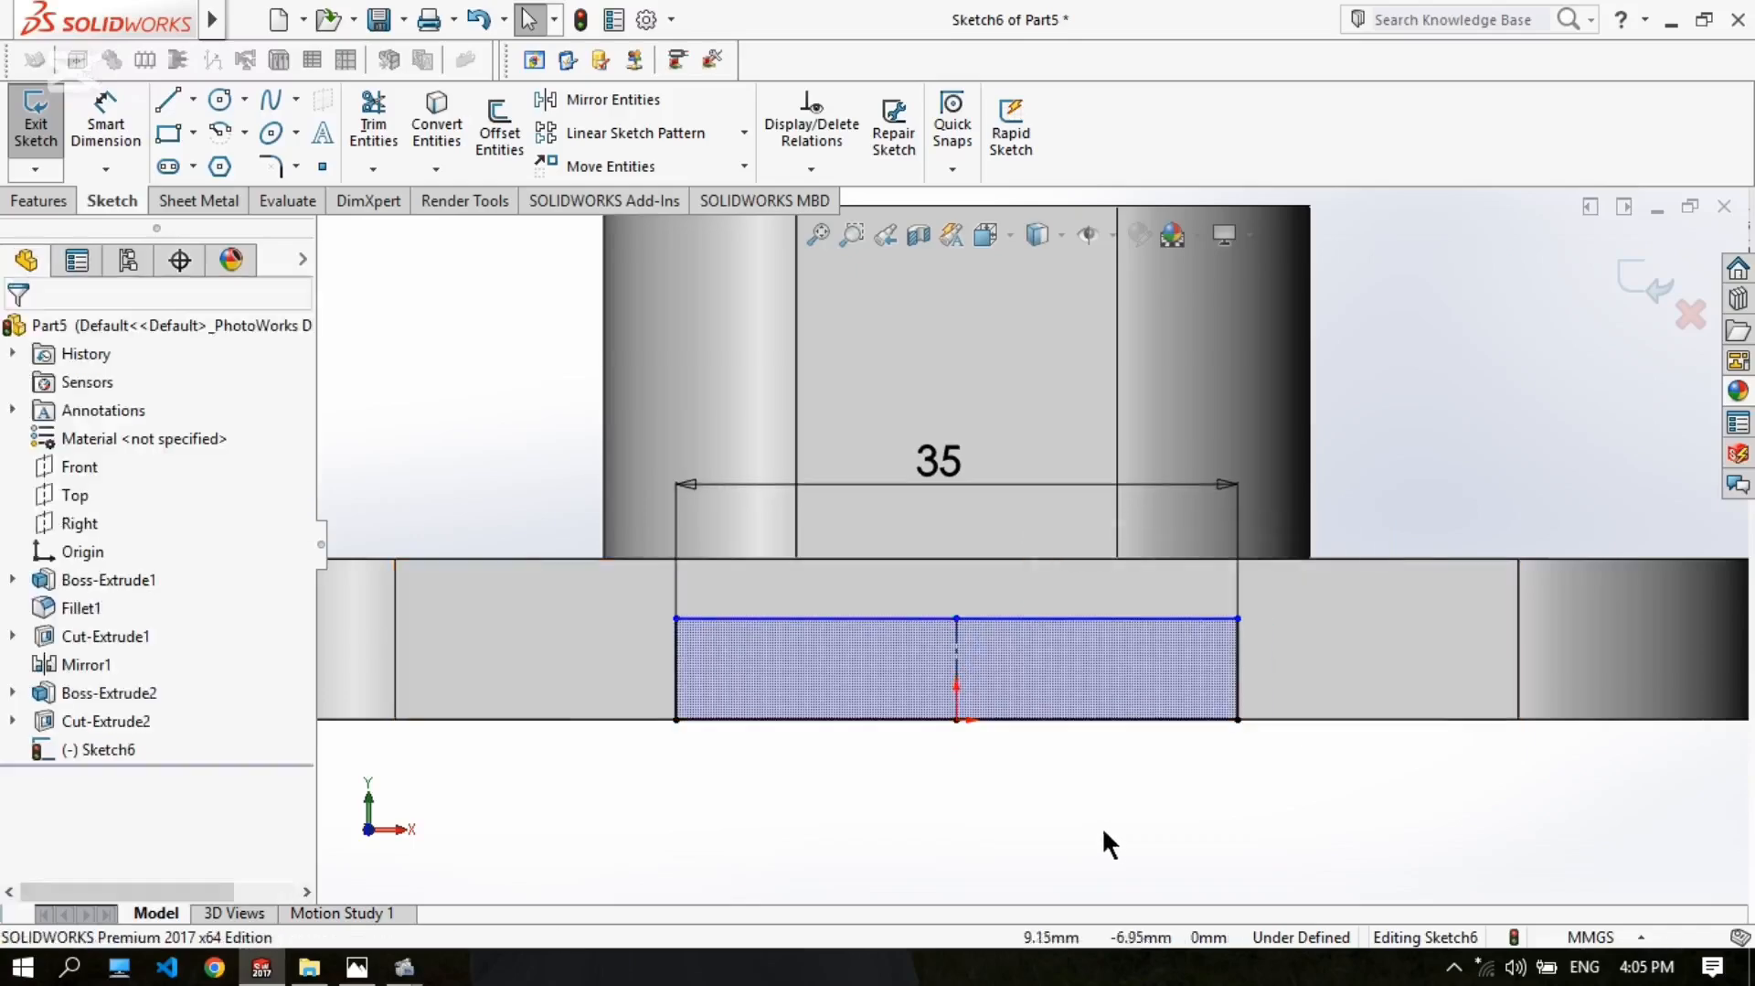
Step: Dimension the rectangle's vertical side as 5 mm
click(105, 124)
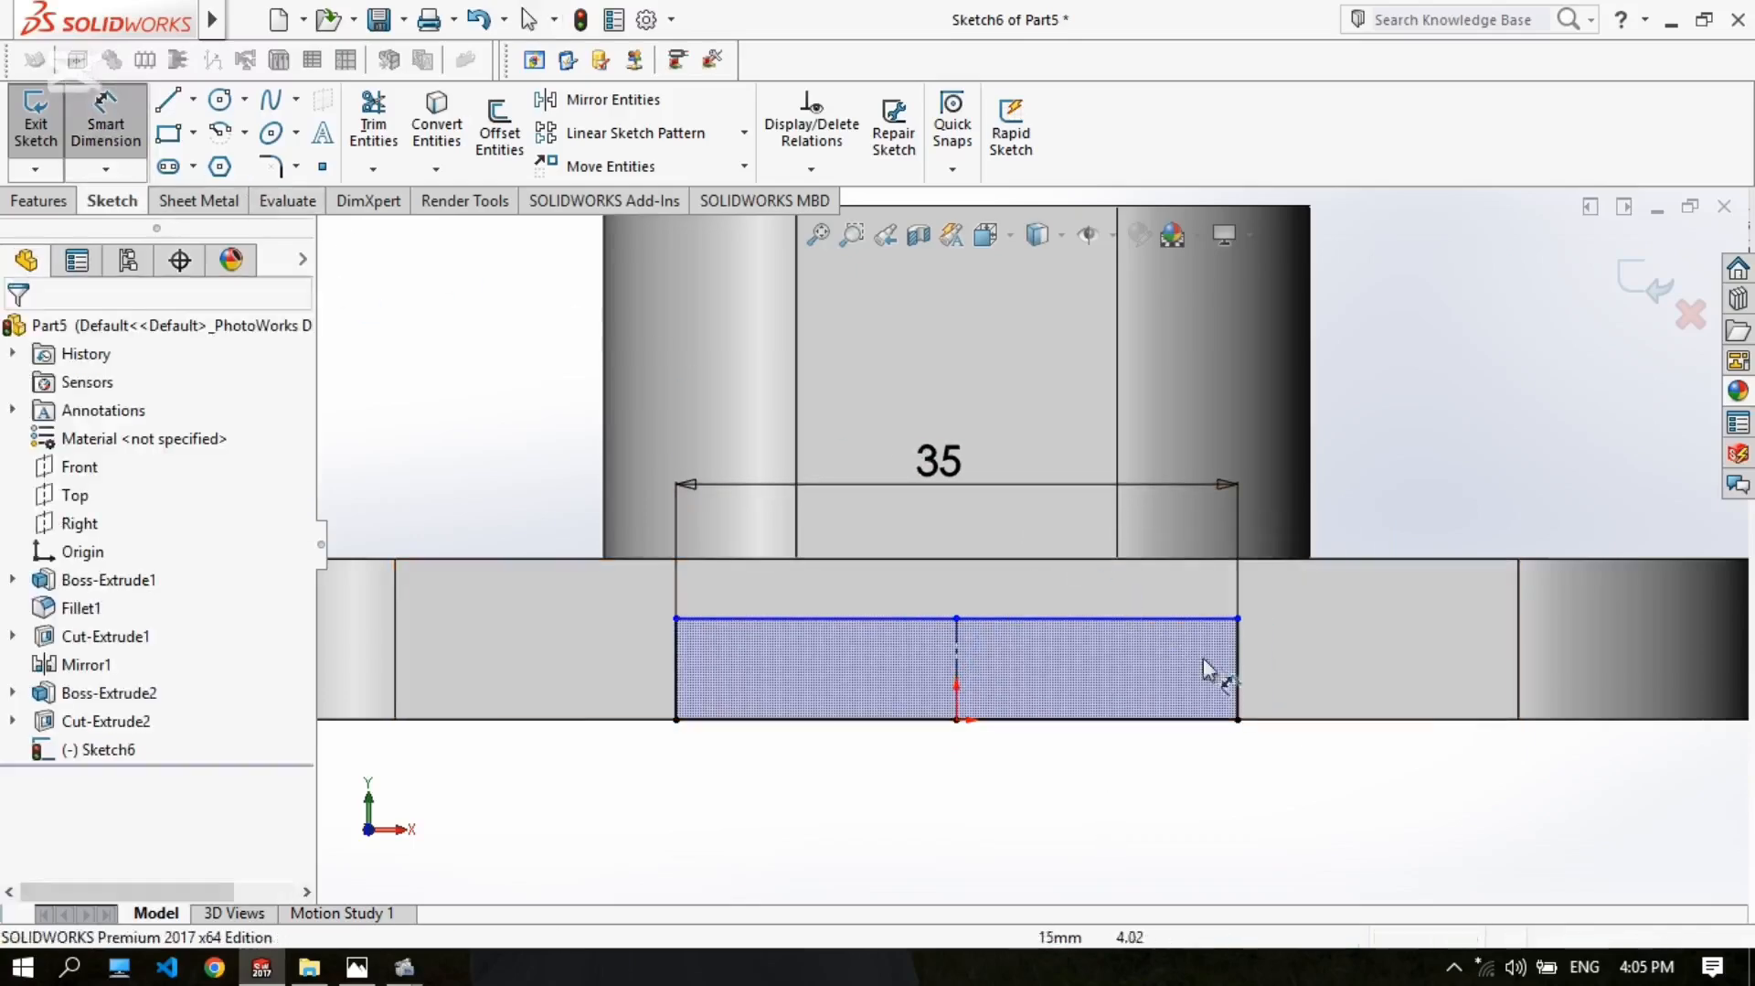
click(1236, 679)
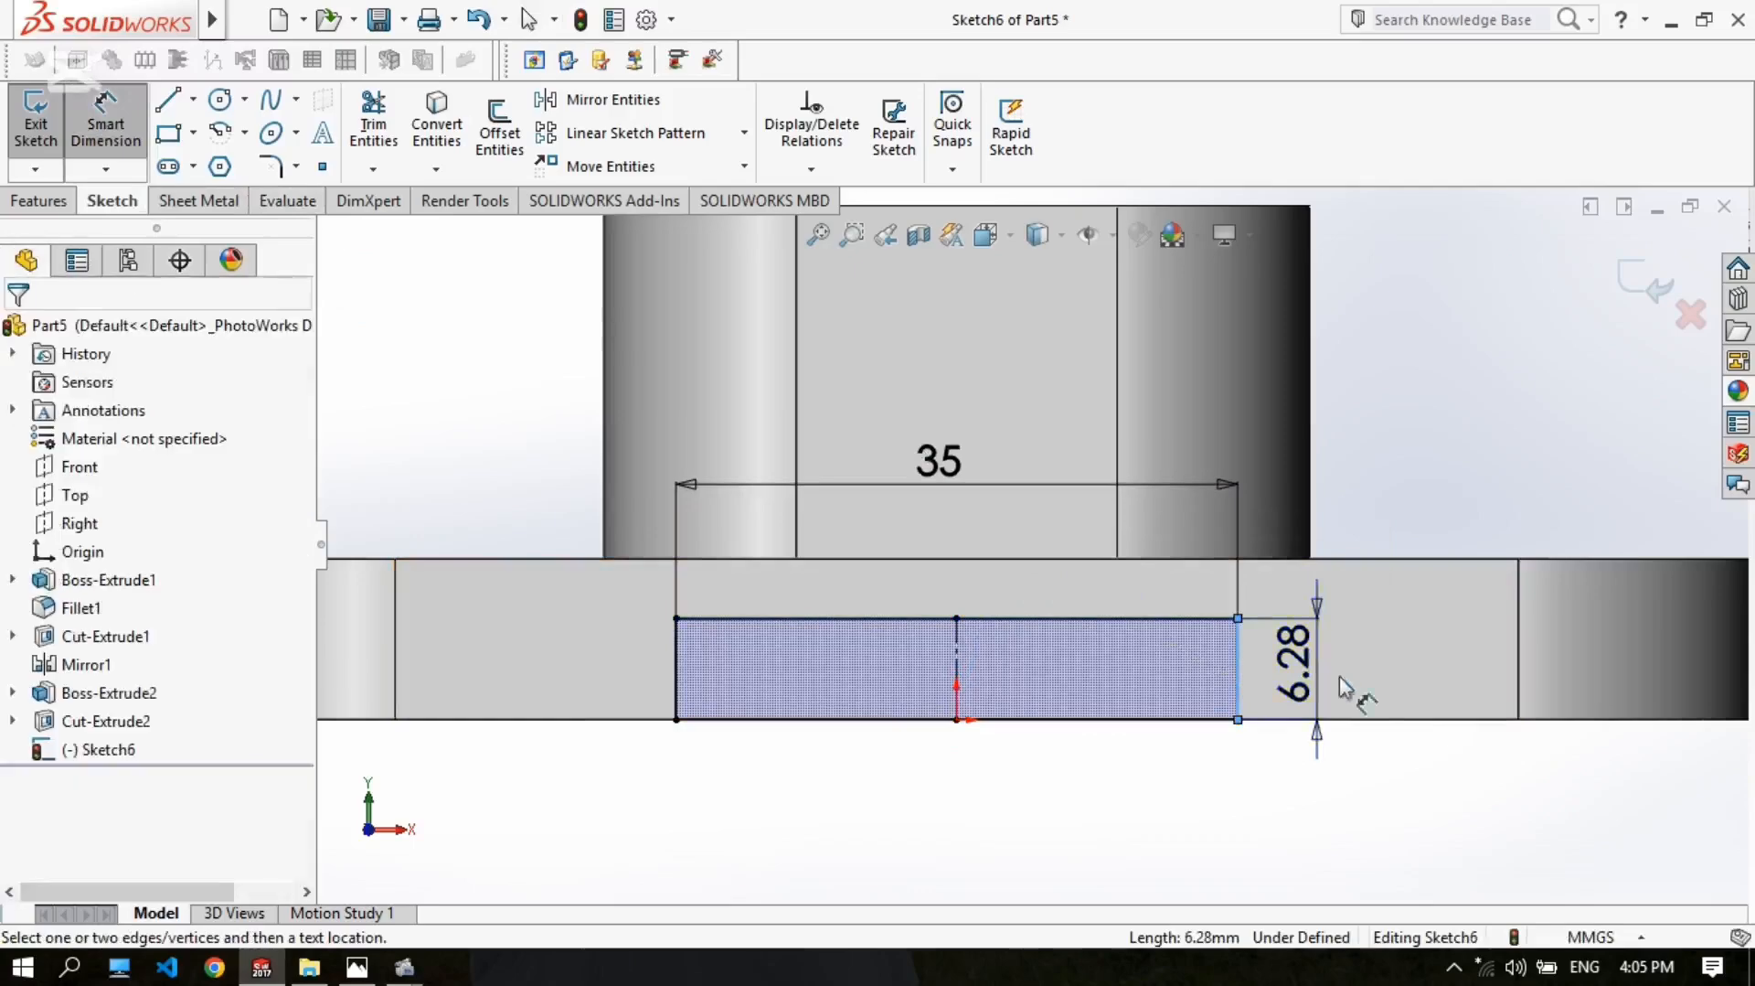
click(1340, 678)
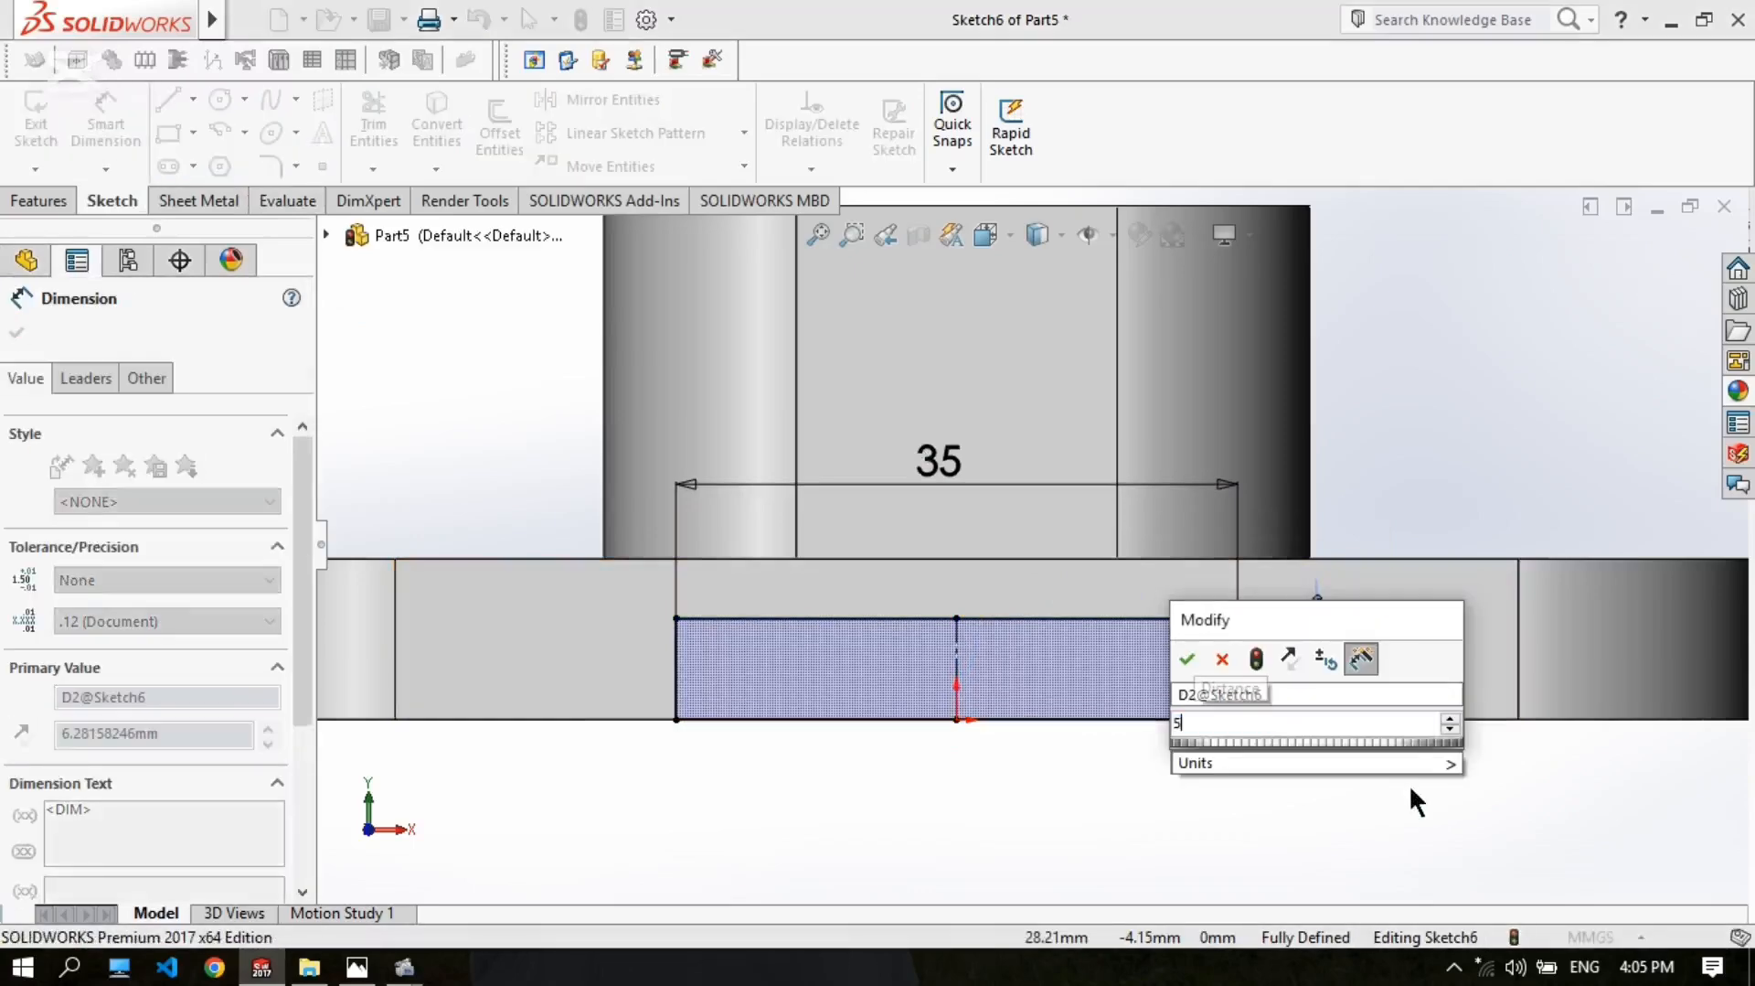
key(Return)
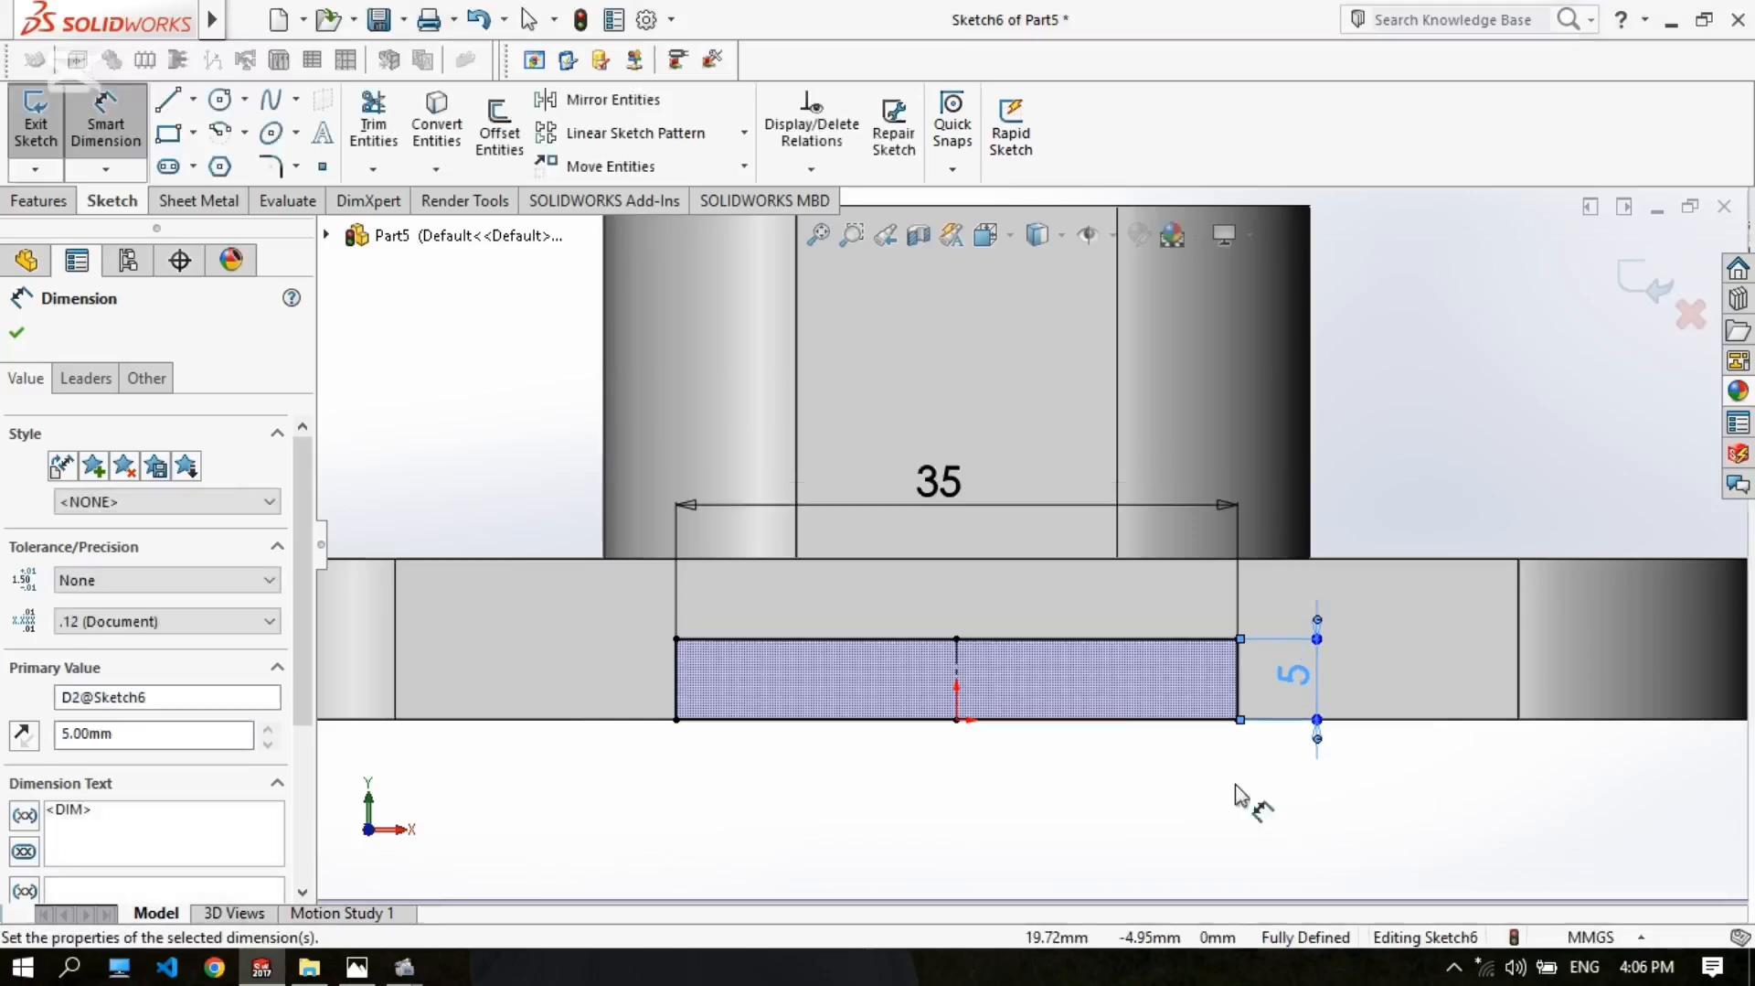
click(1234, 788)
scroll(1093, 660, up, 1)
right_click(1383, 371)
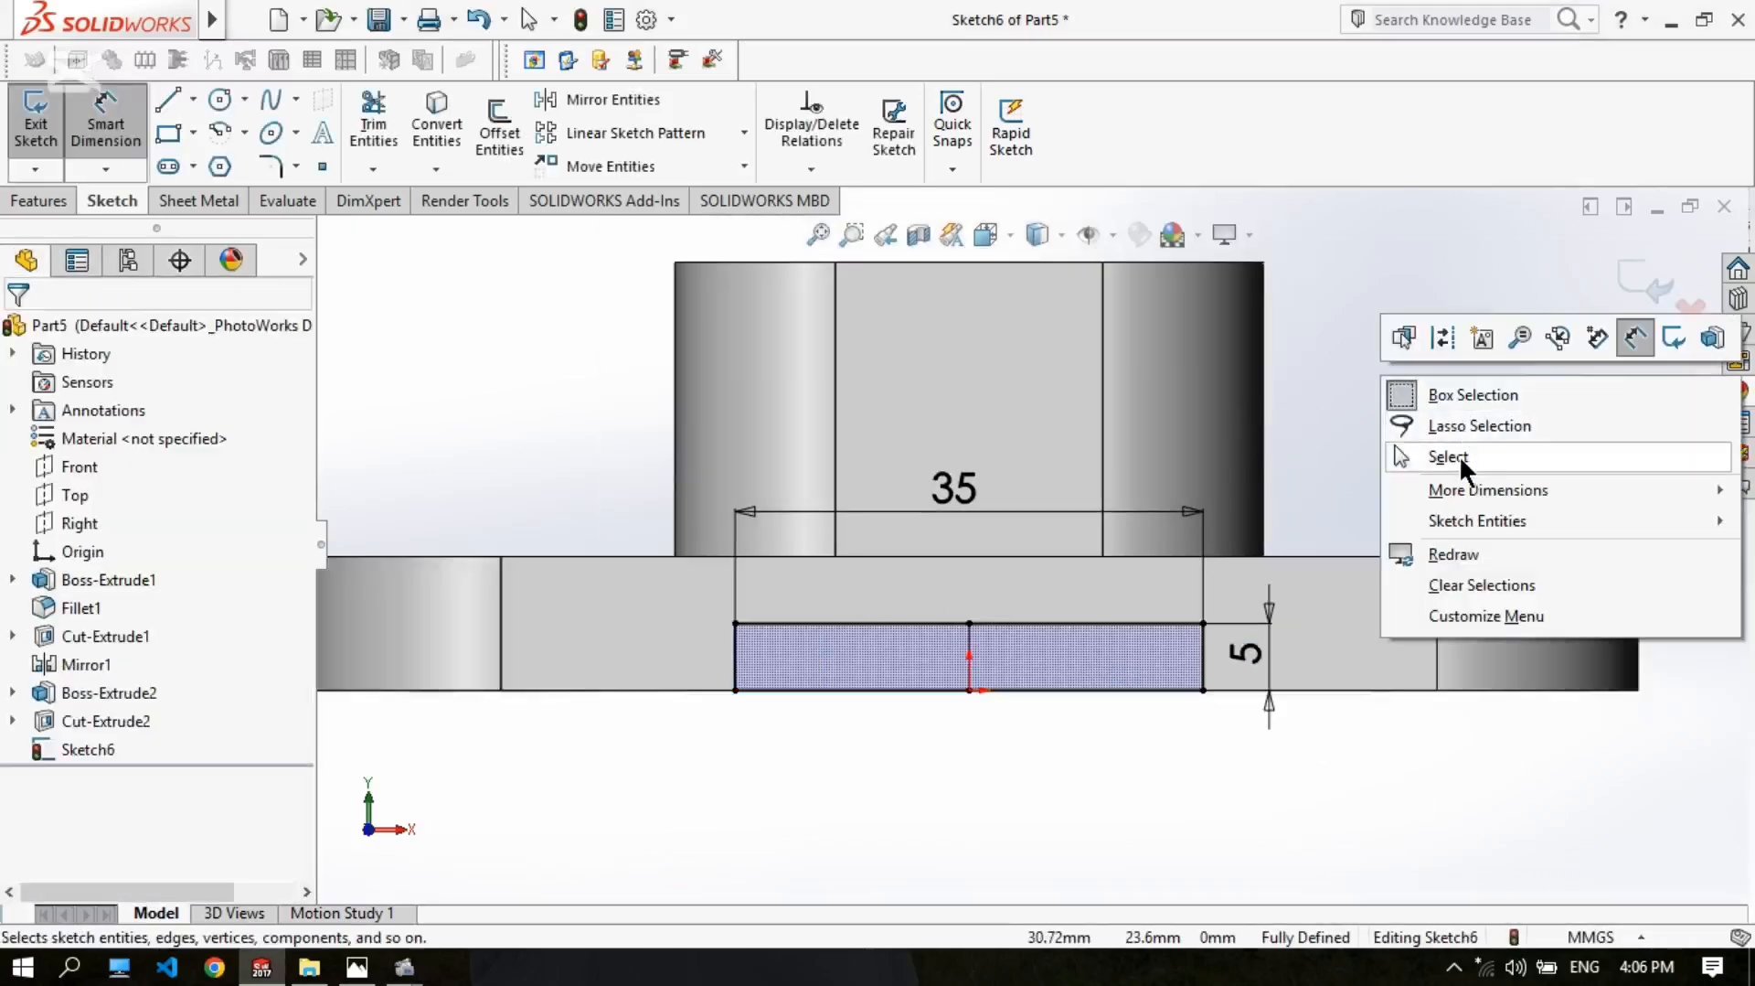
click(1436, 455)
Step: Extrude-cut the 35 by 5 mm rectangle across the base plate up to the opposite long side face
scroll(1275, 440, up, 3)
middle_drag(1275, 441, 1027, 536)
click(60, 201)
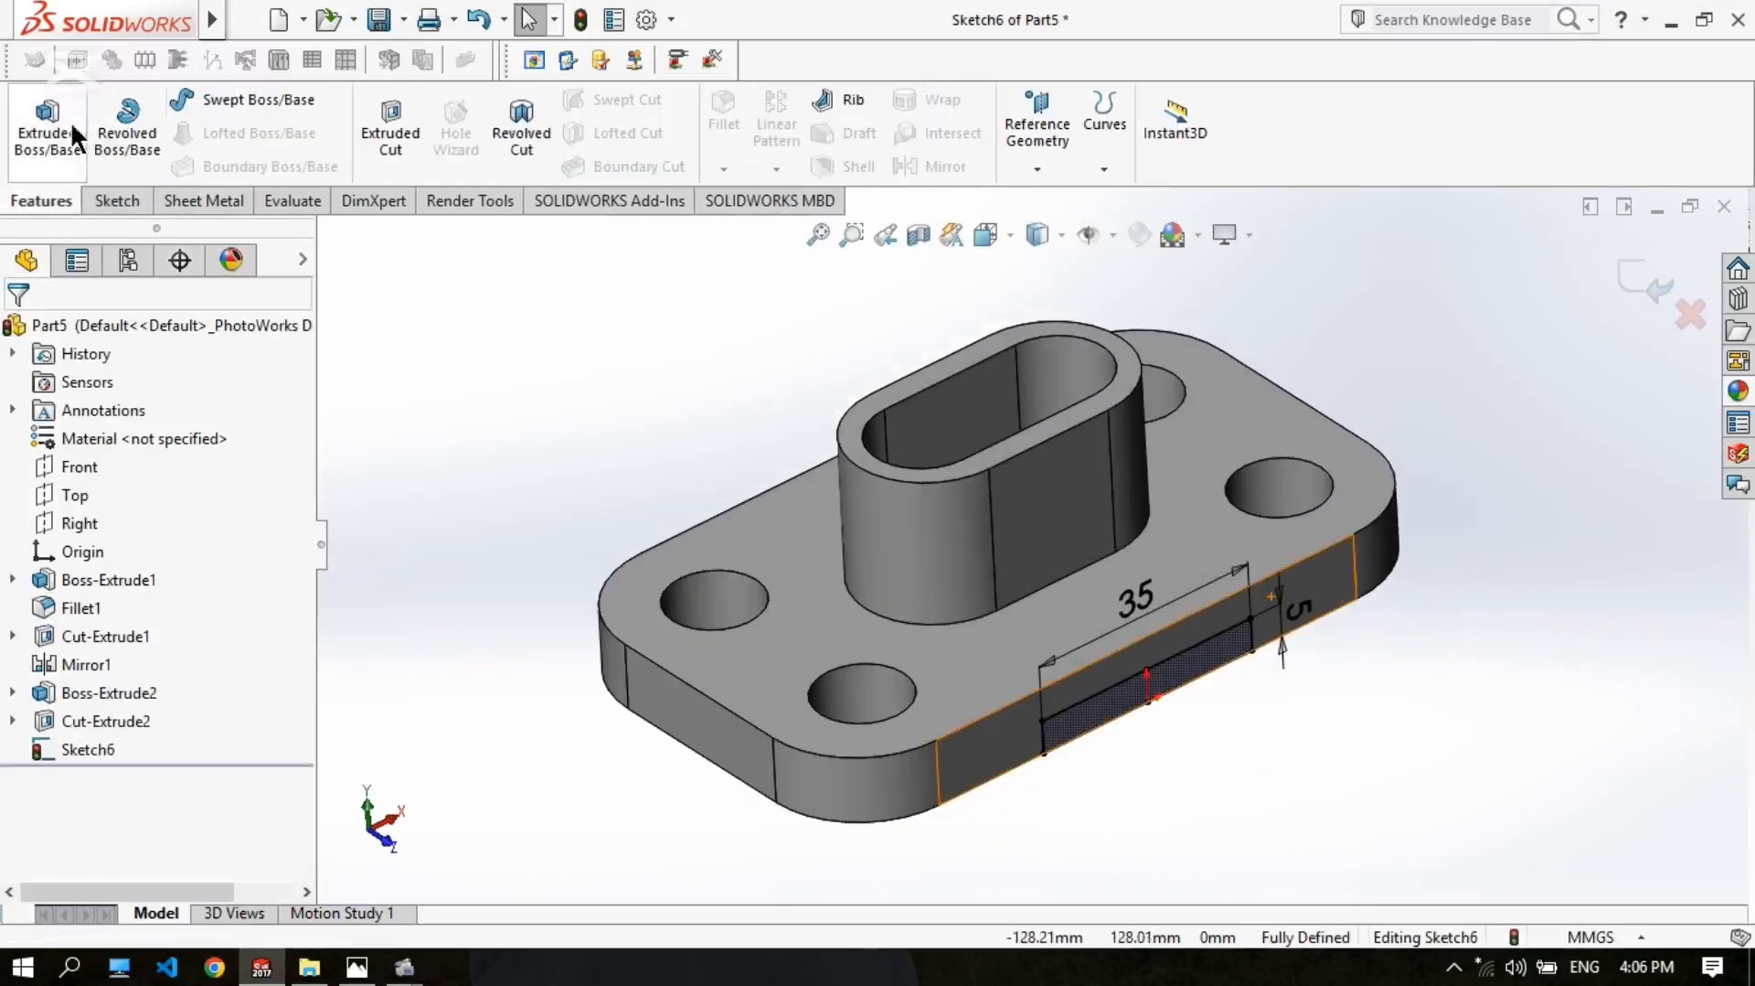
click(391, 138)
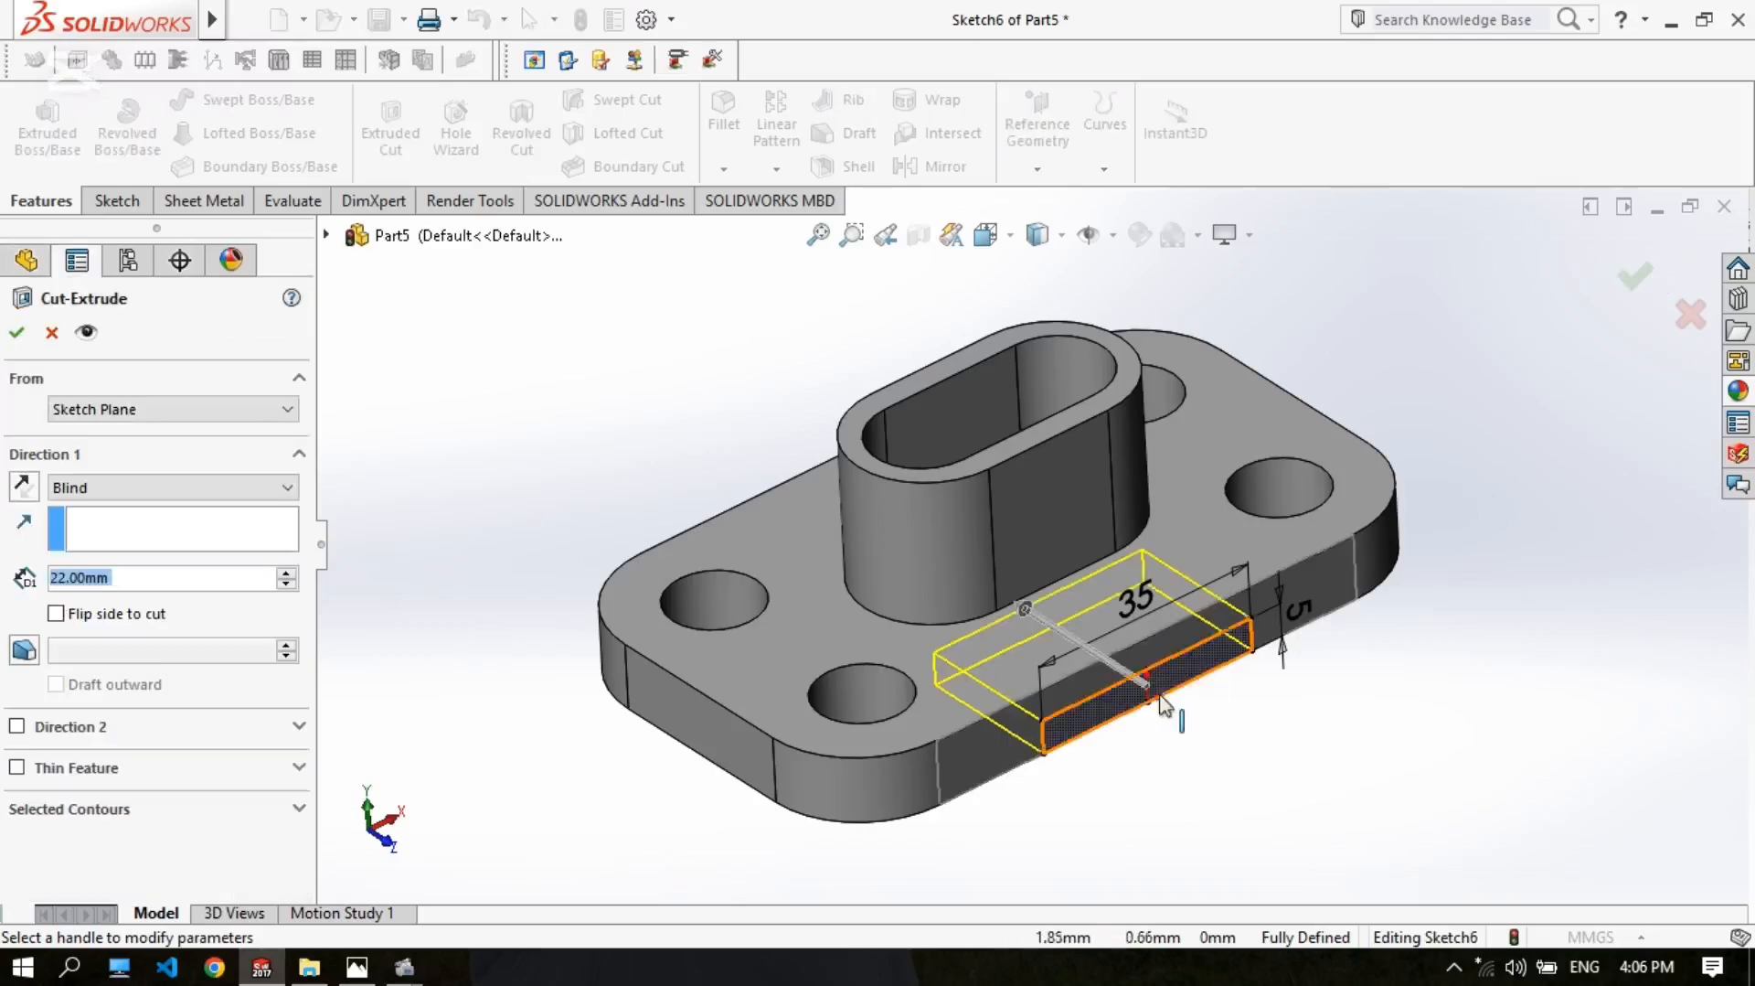
middle_drag(804, 460, 924, 528)
click(800, 552)
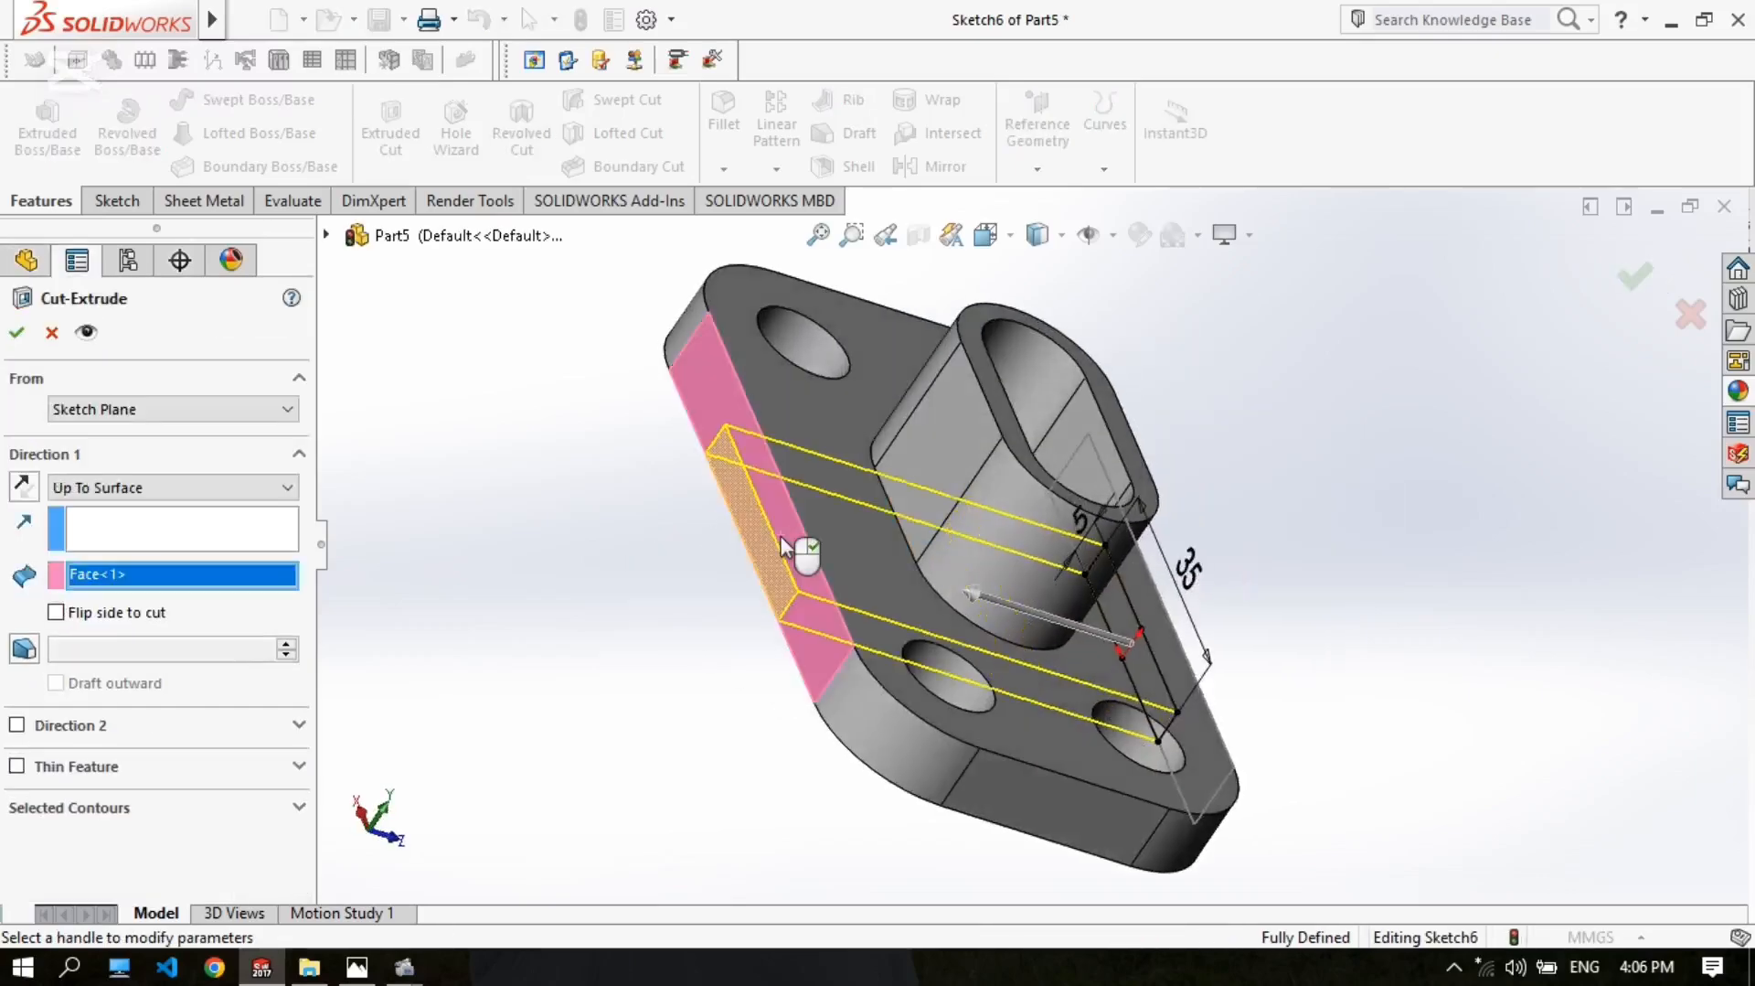
click(17, 334)
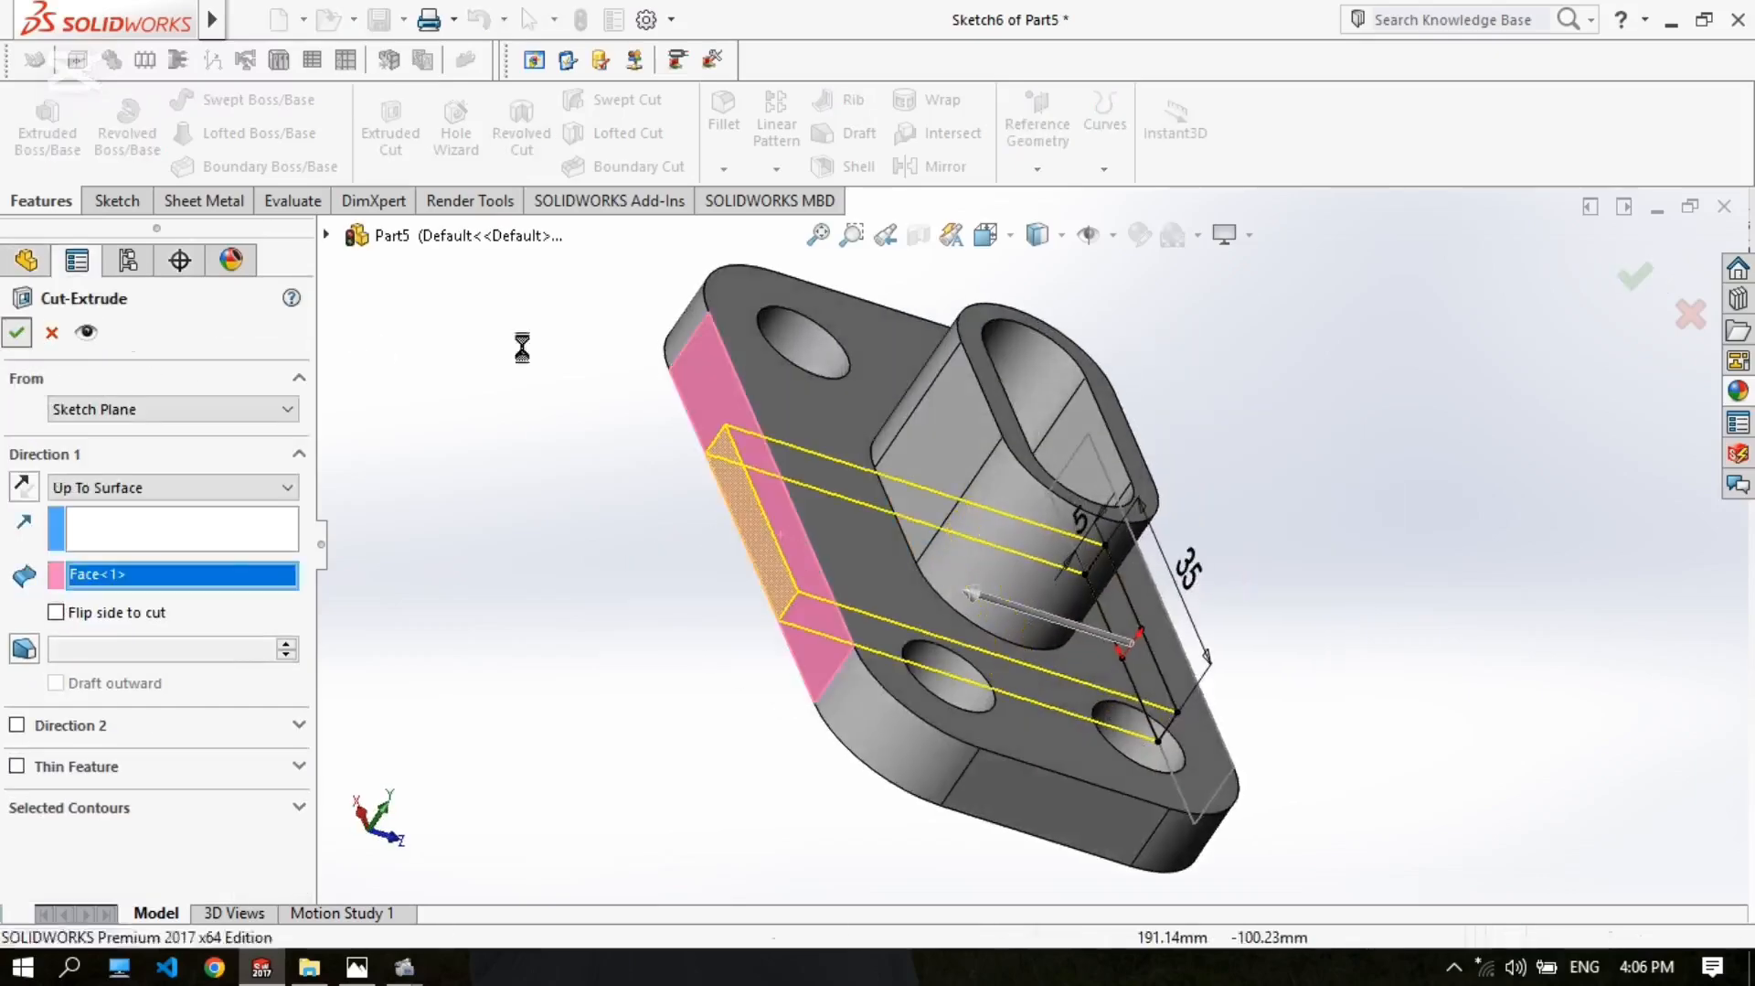
Step: Examine the finished part from several angled views, including the slotted boss, the corner holes and the bottom groove
middle_drag(1297, 599, 1089, 700)
scroll(1090, 699, down, 2)
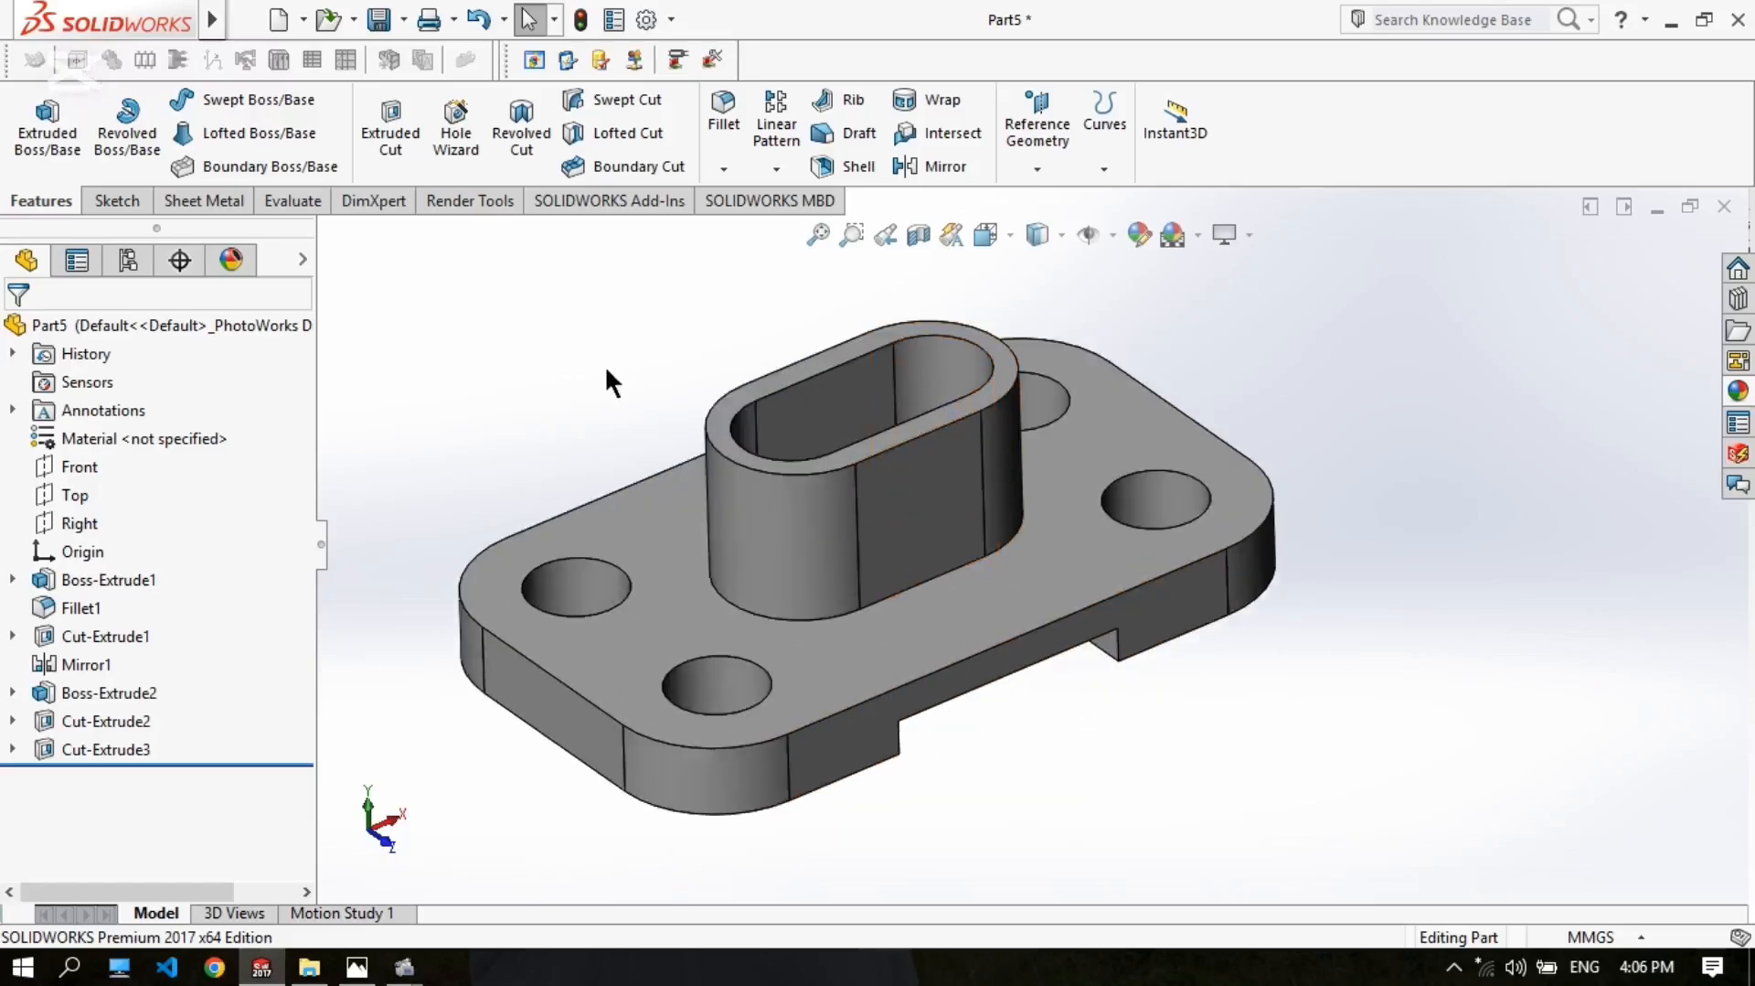
middle_drag(799, 377, 810, 367)
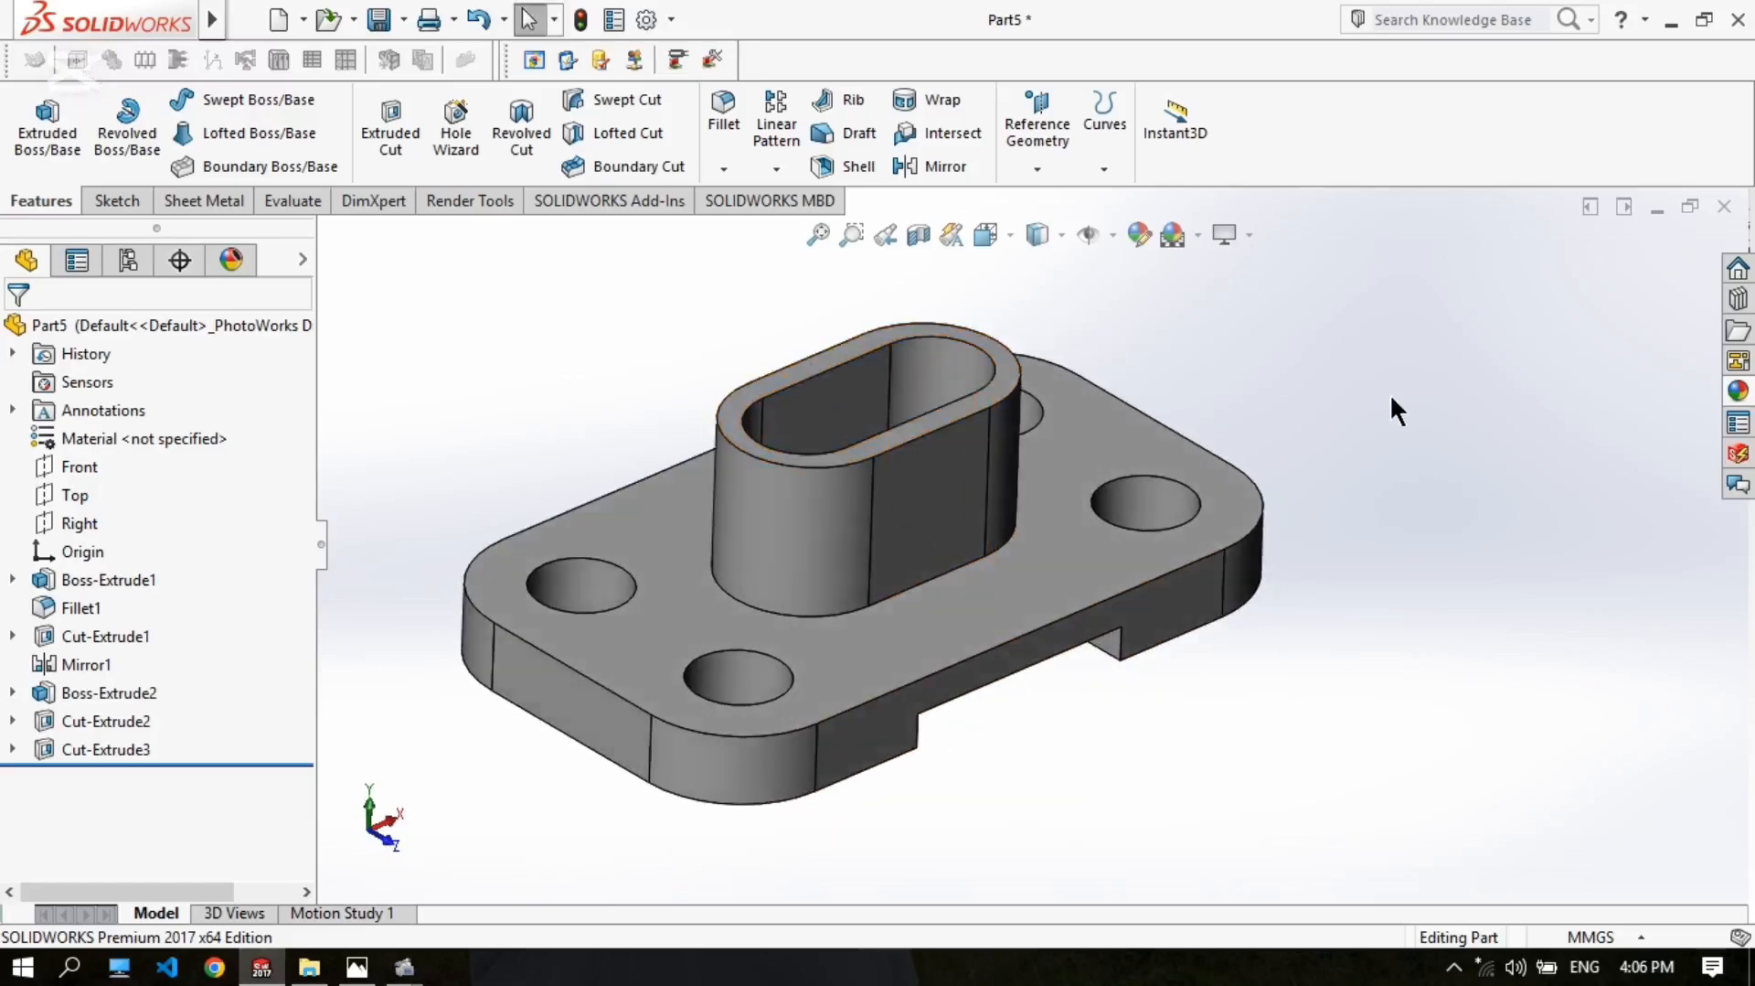
key(space)
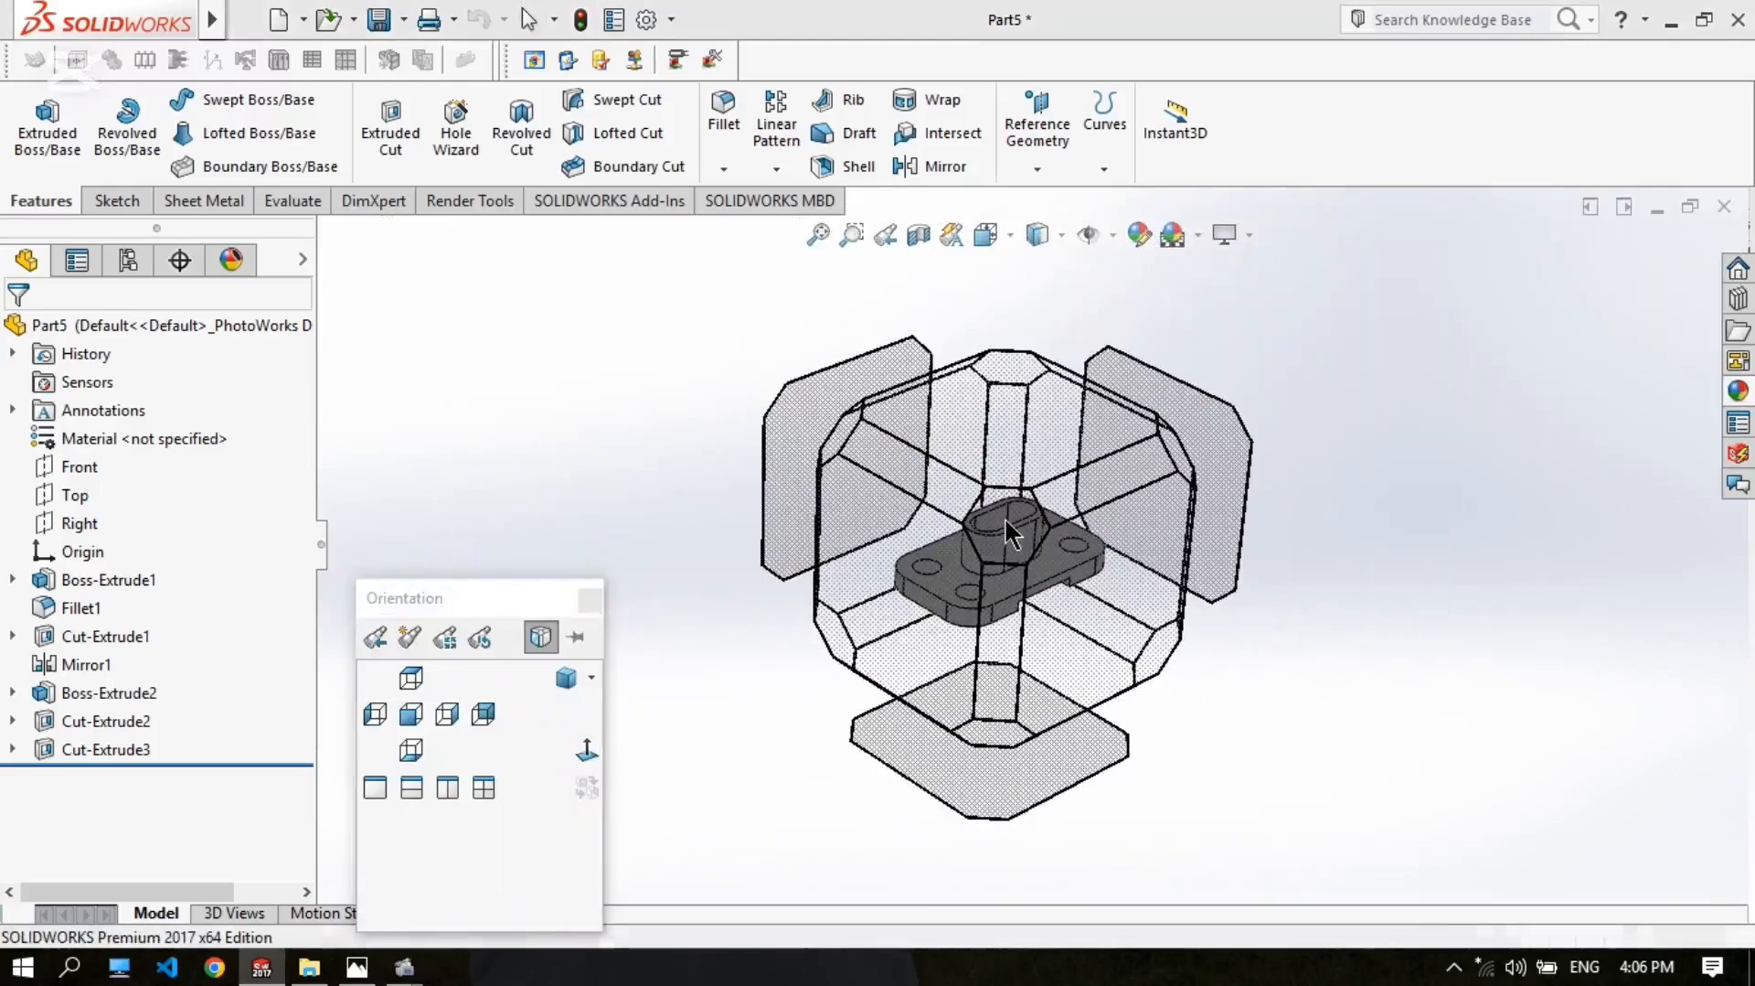
click(1005, 519)
middle_drag(1426, 605, 1443, 618)
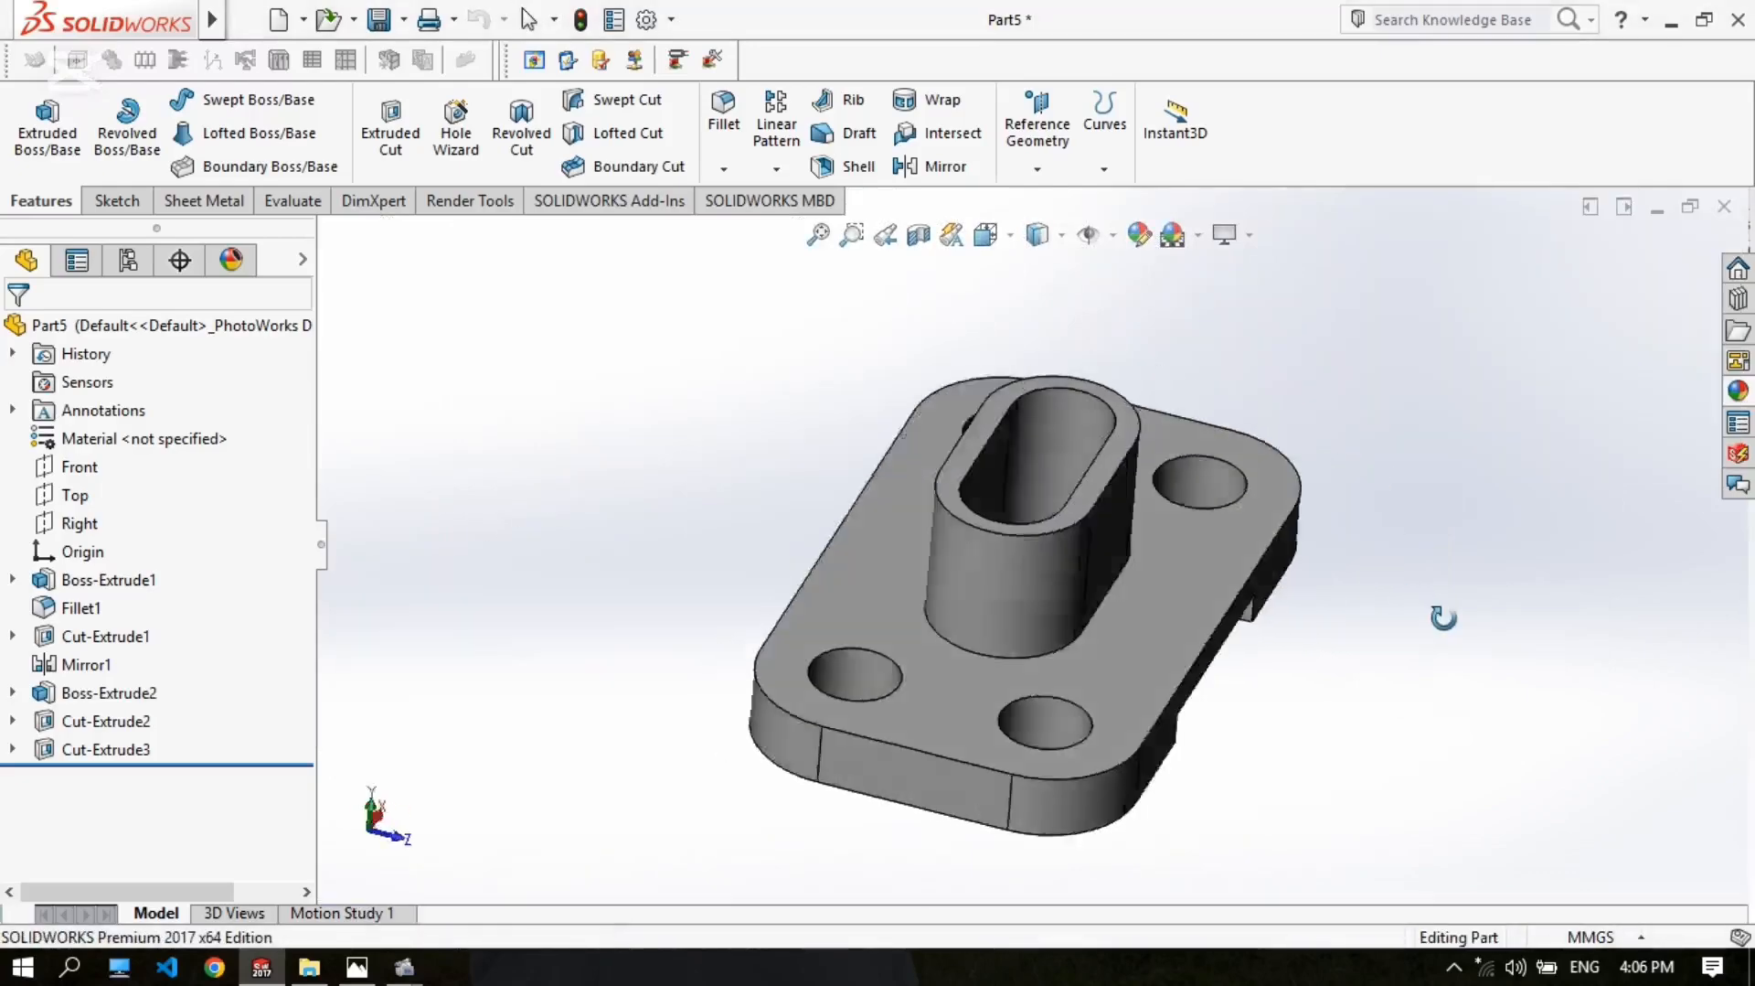
key(space)
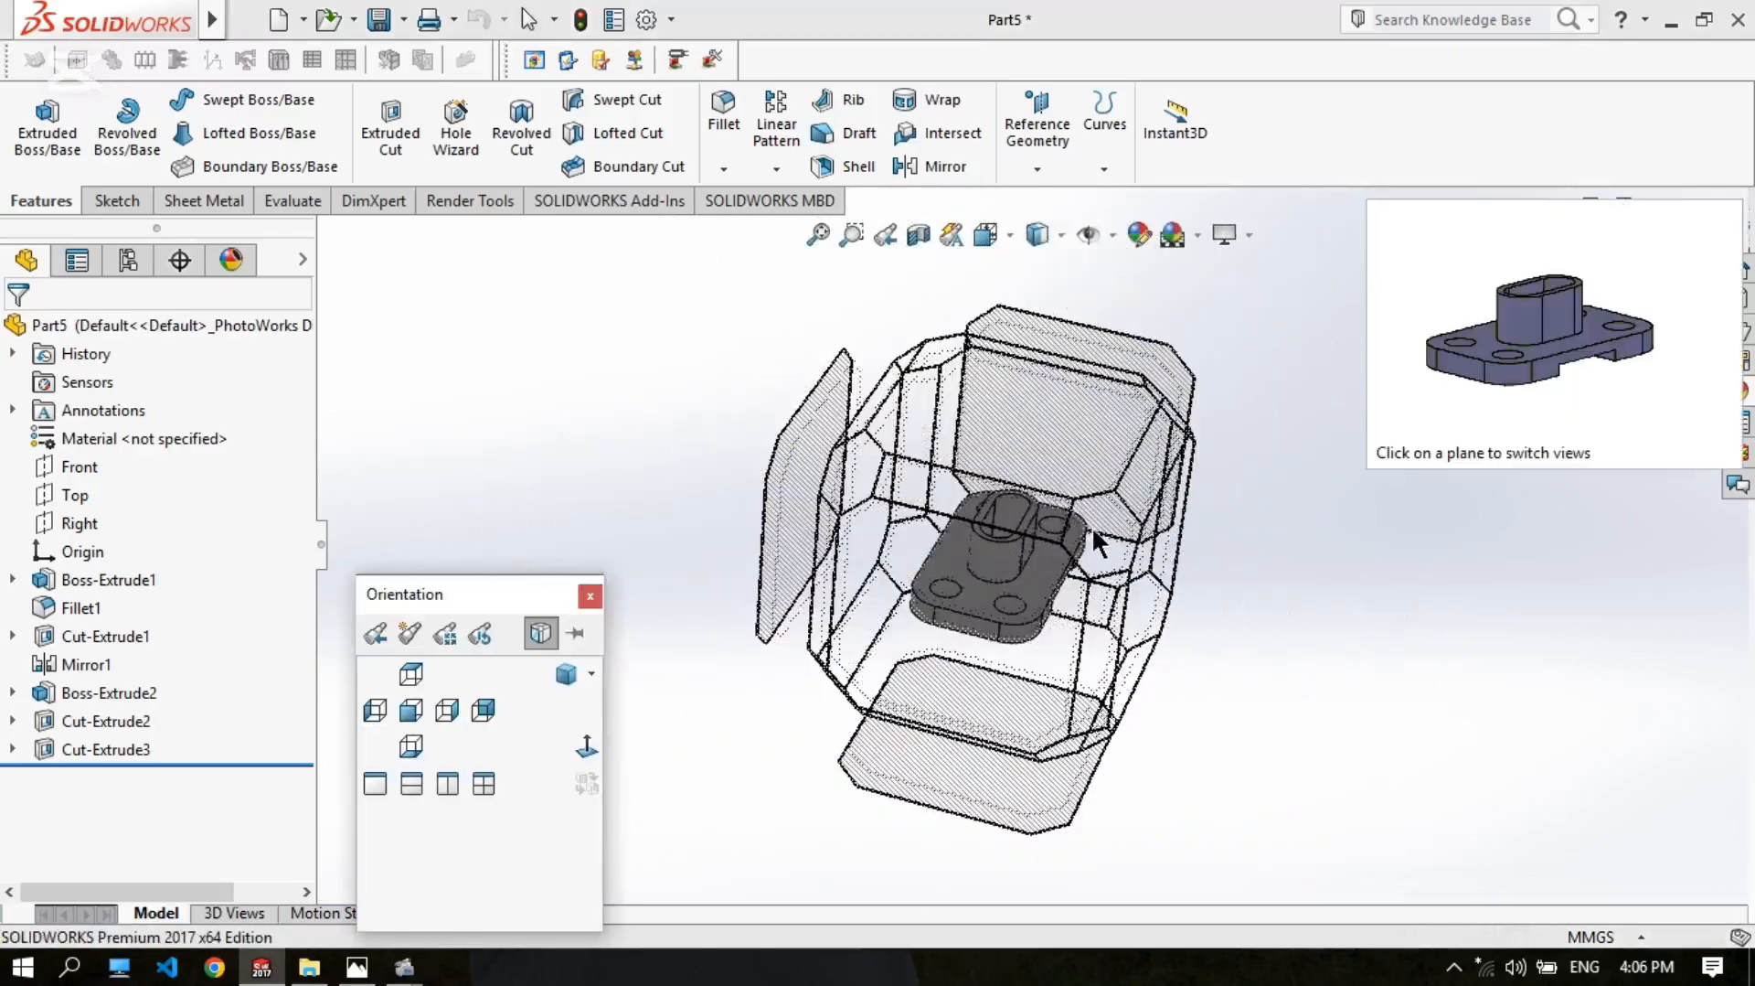
click(1093, 529)
scroll(1407, 692, down, 2)
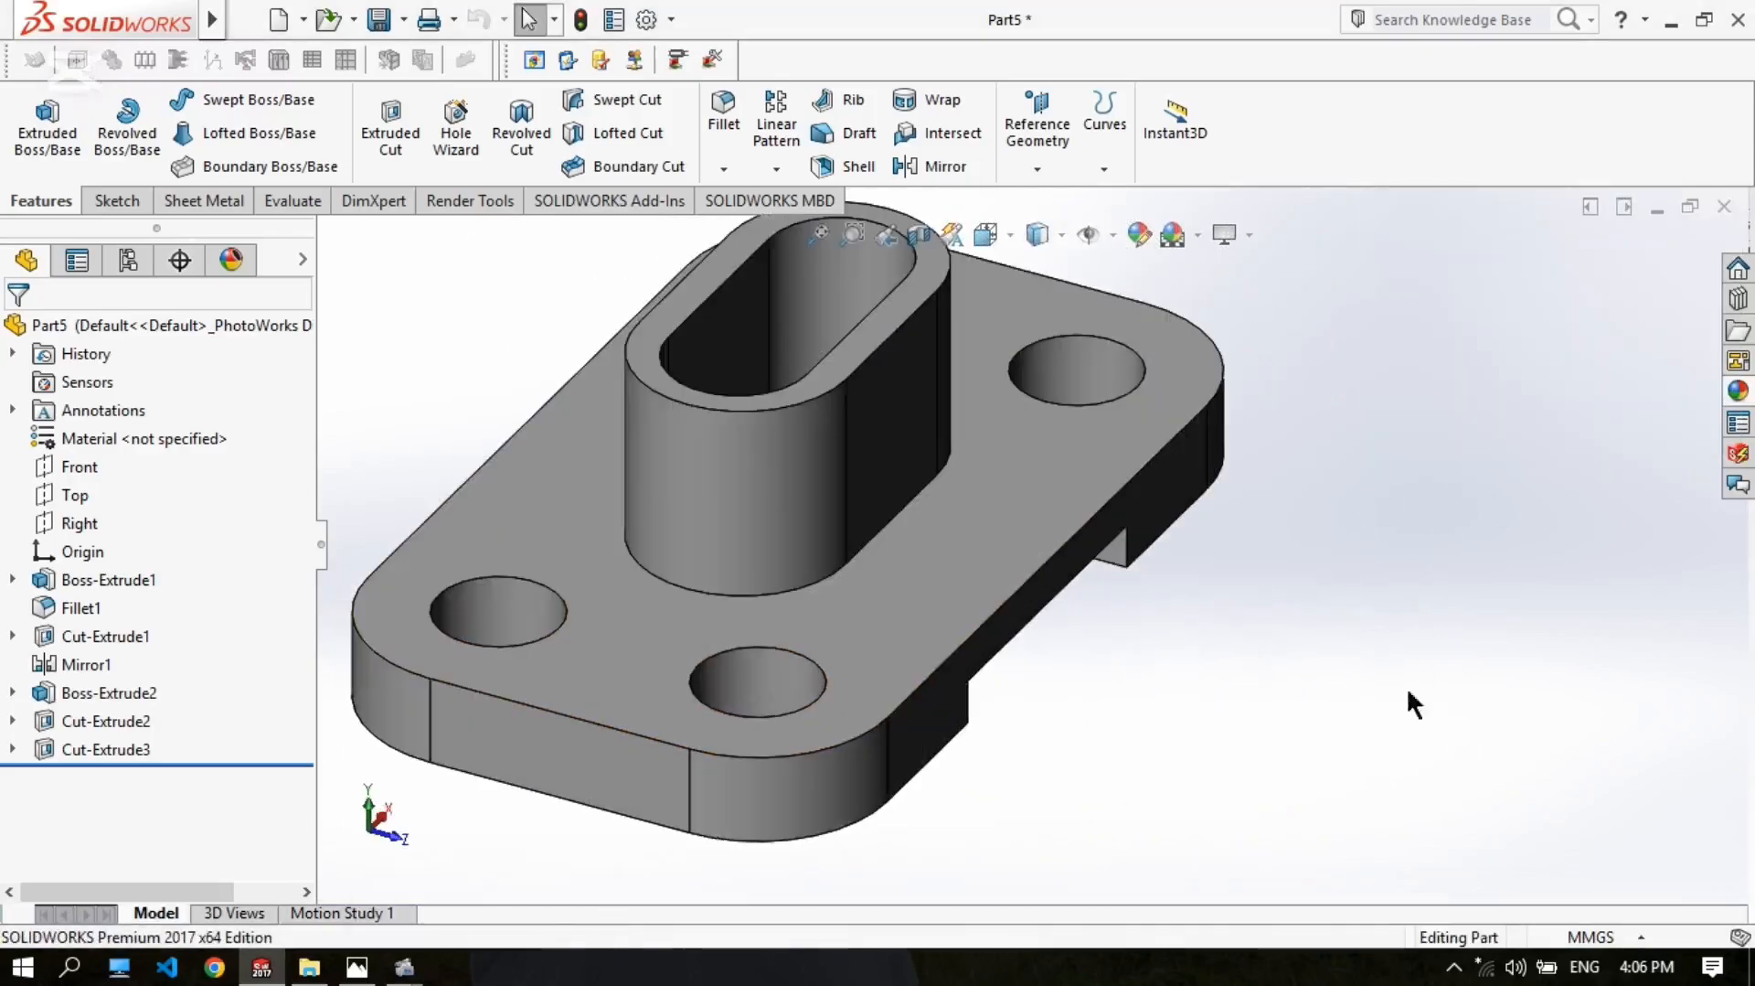
scroll(1109, 455, up, 2)
scroll(965, 406, down, 1)
scroll(913, 428, up, 1)
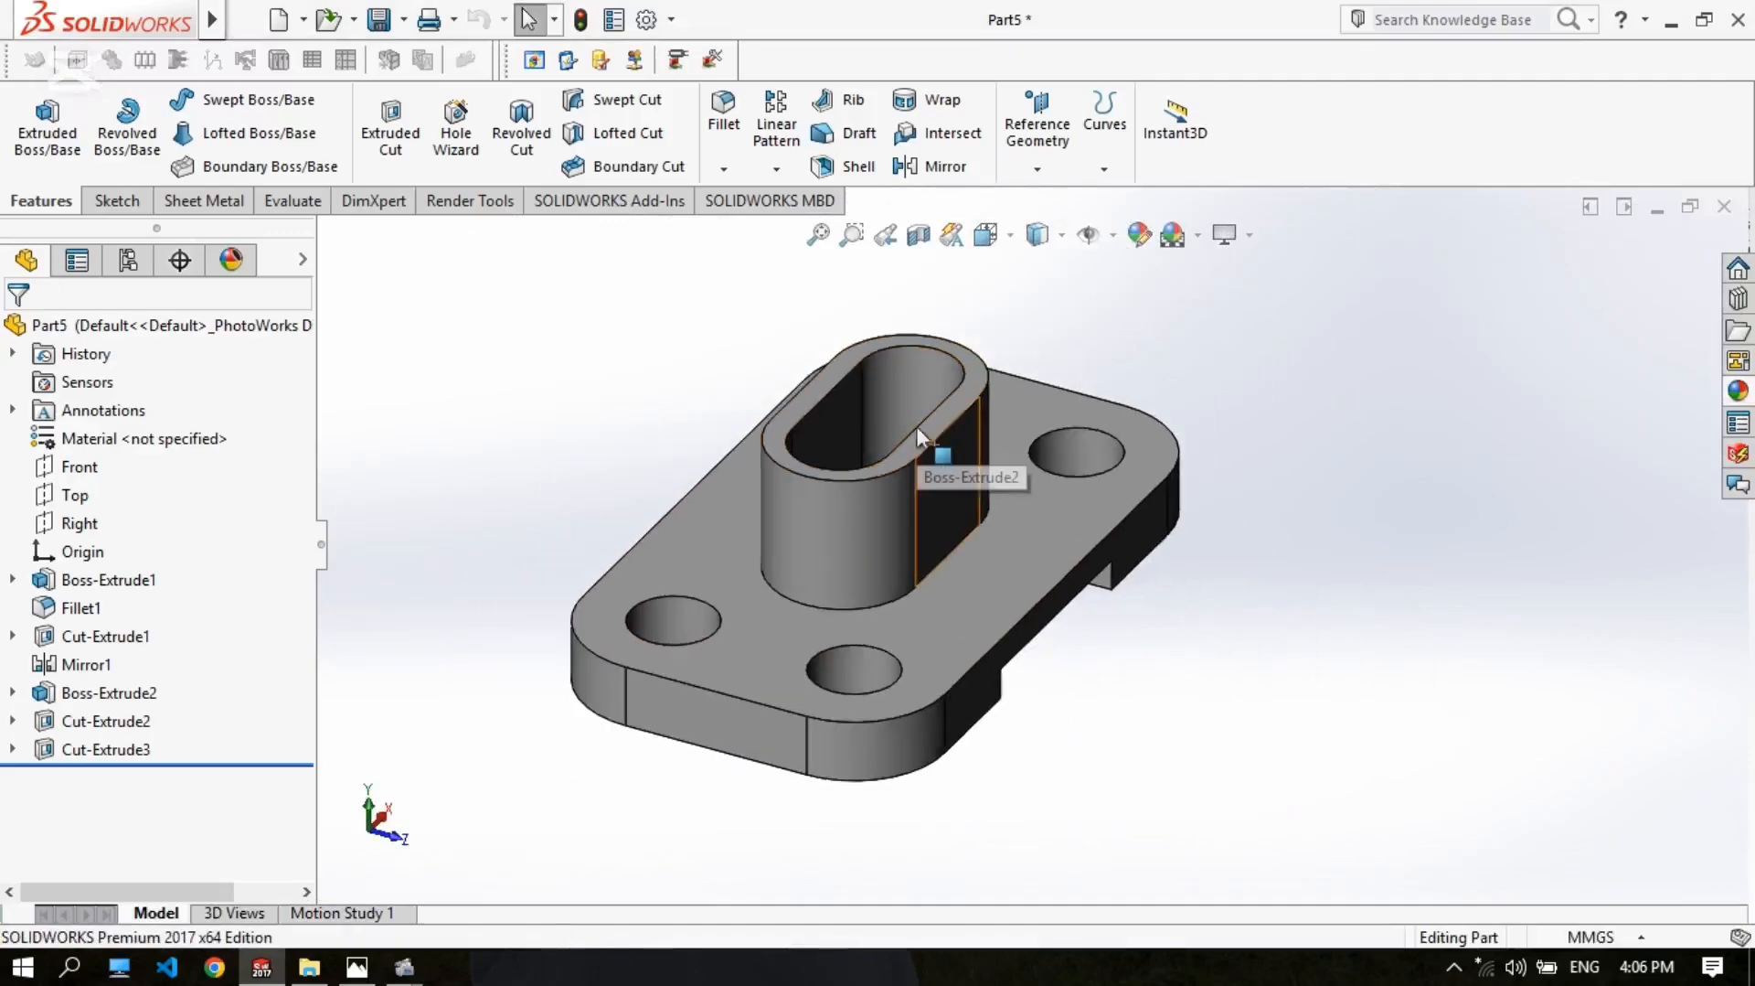
scroll(913, 428, down, 1)
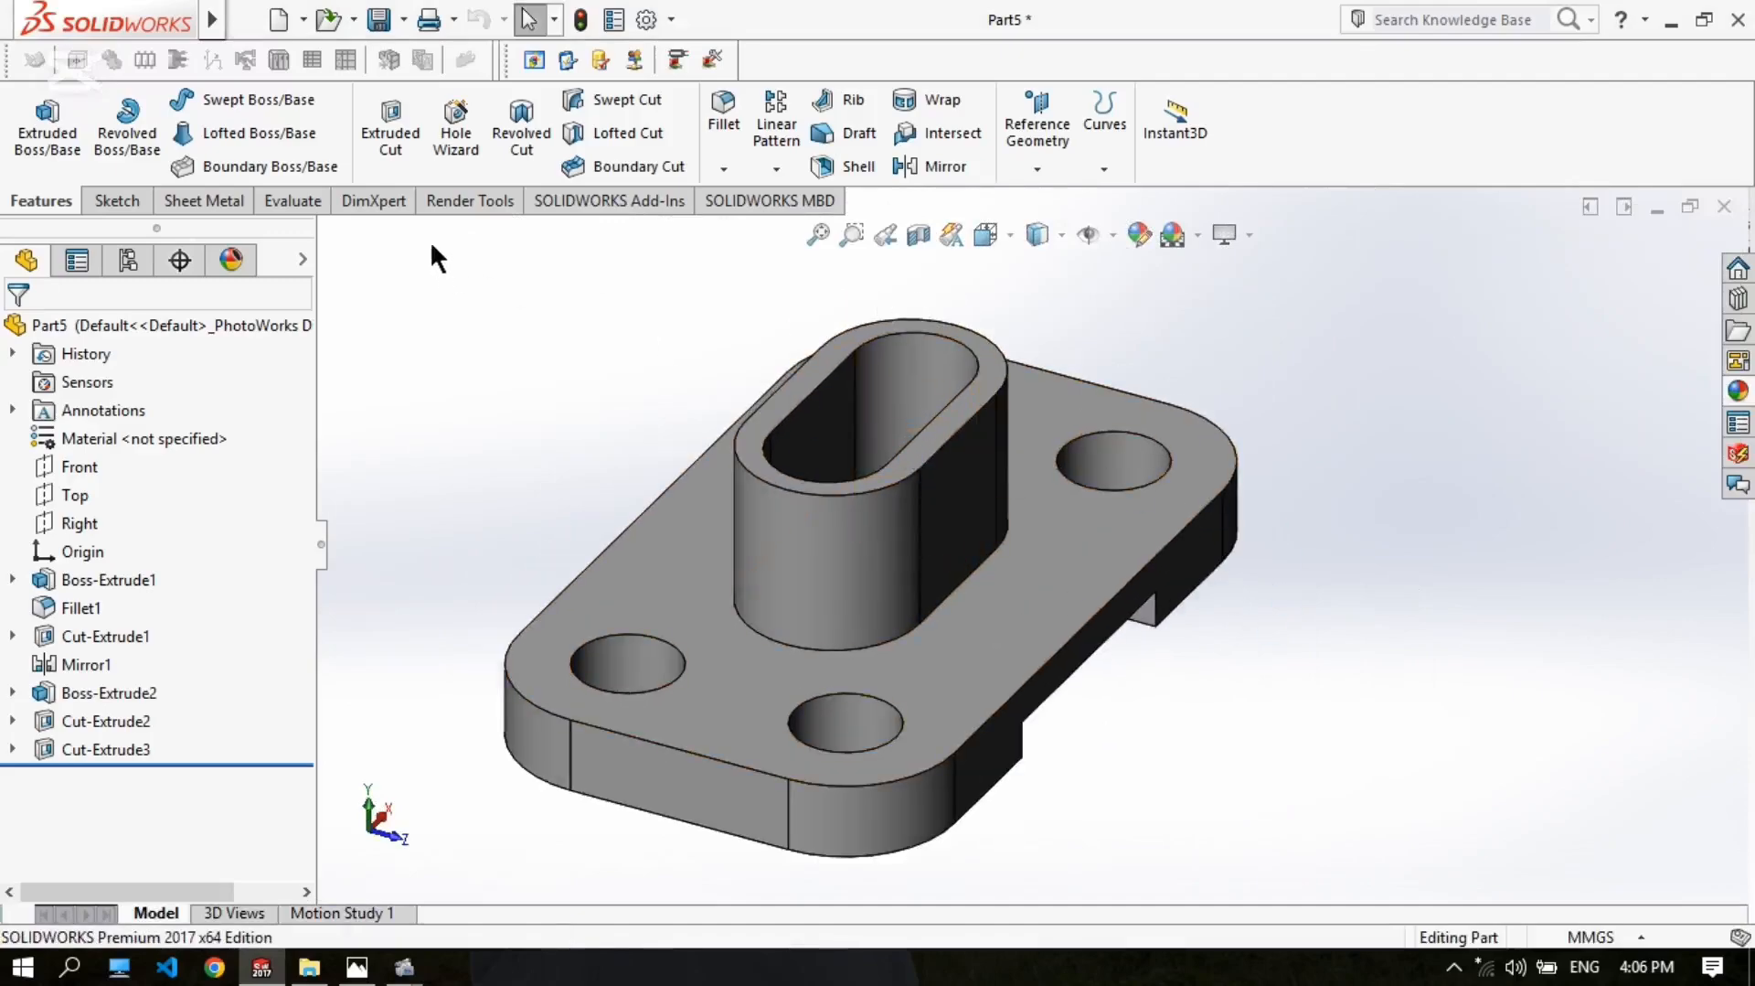
Step: Apply a green colour appearance from the standard swatches to the whole part
click(475, 200)
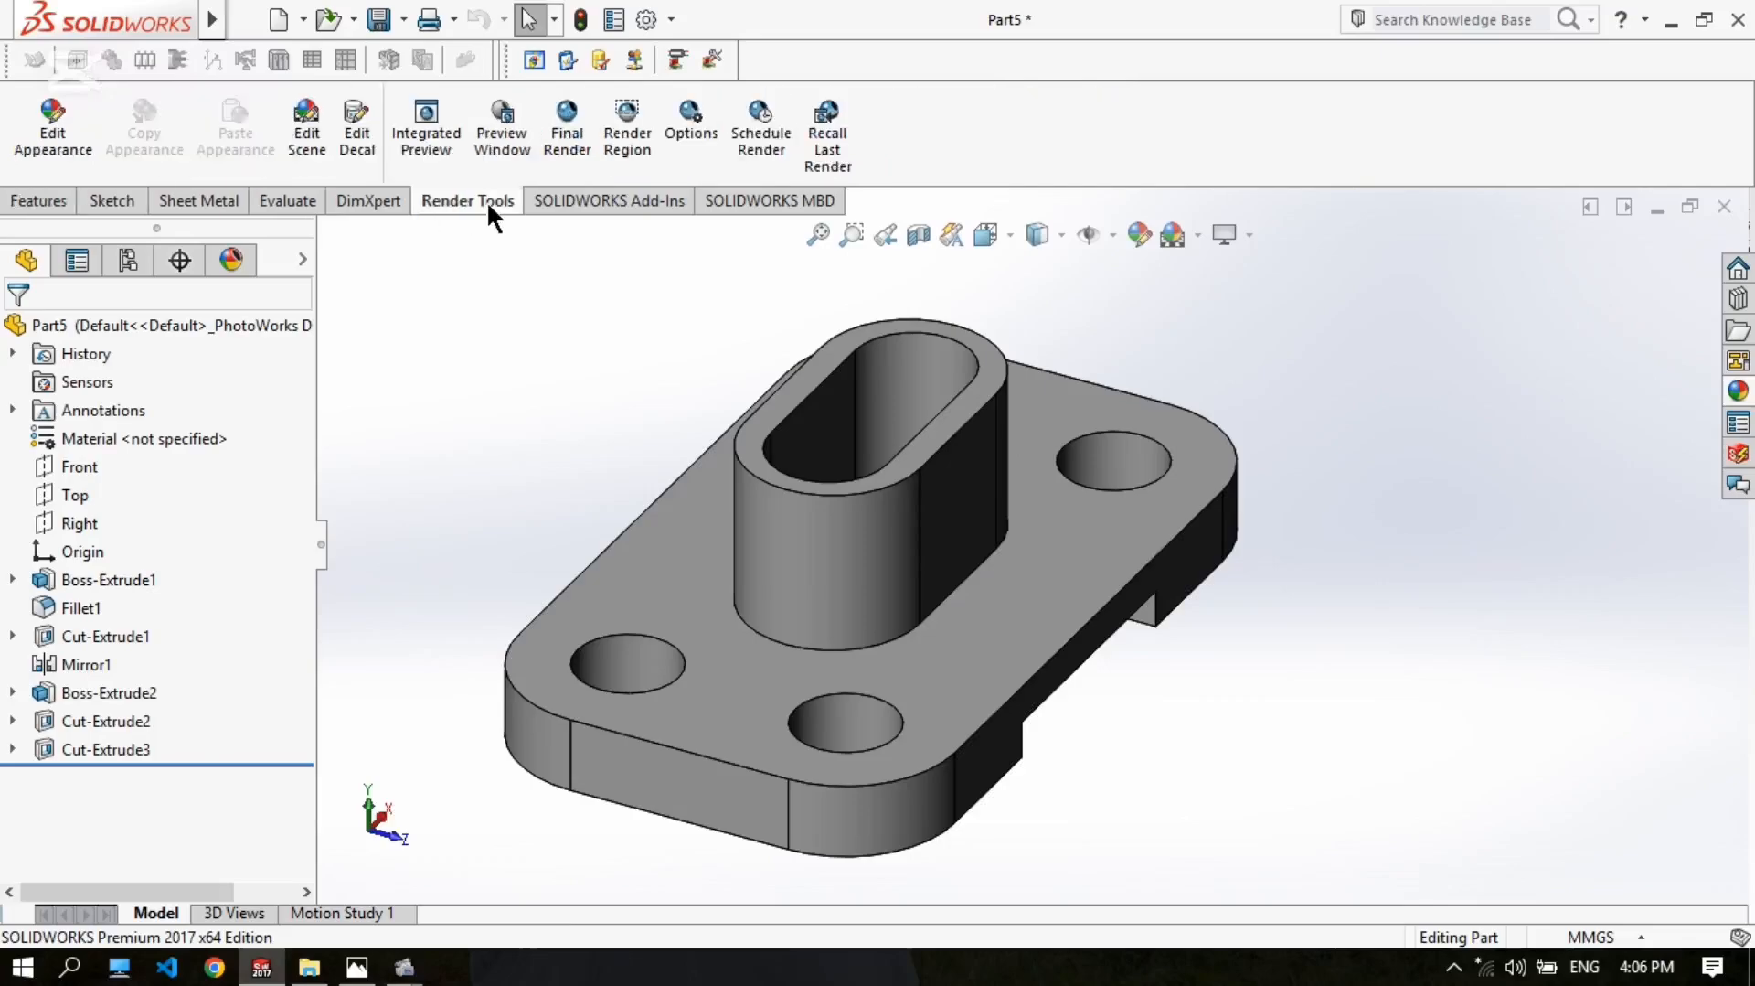
click(53, 128)
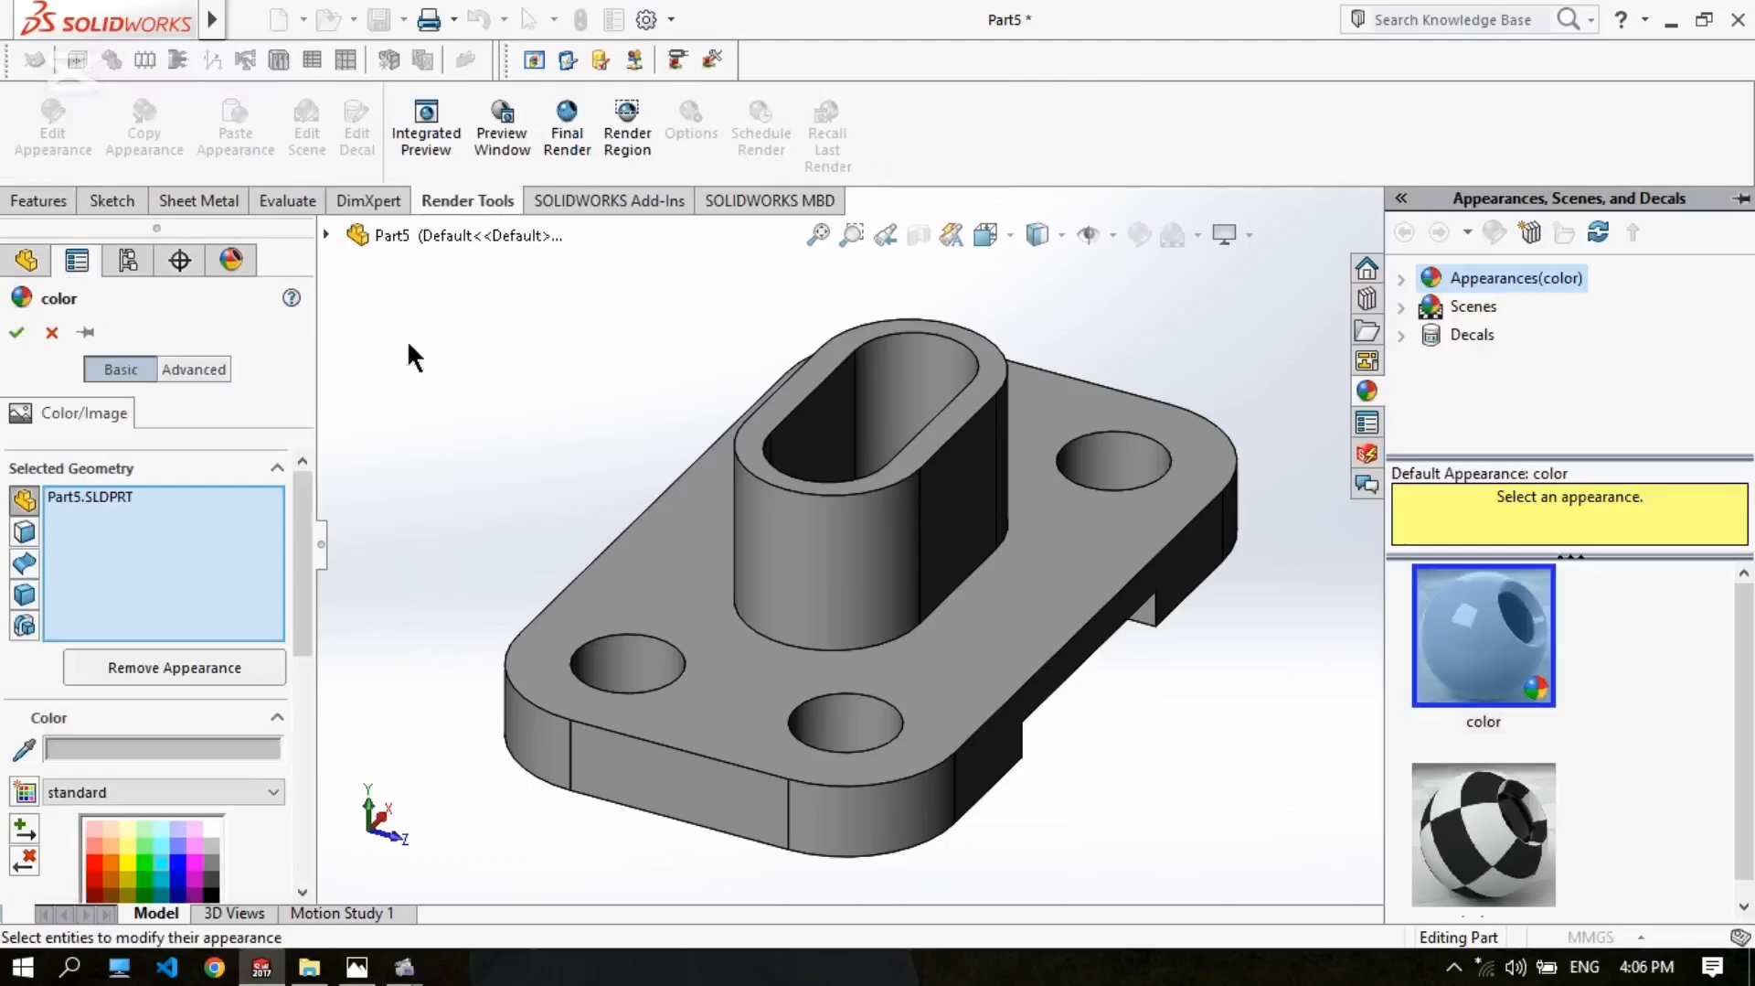
scroll(195, 823, down, 3)
click(162, 747)
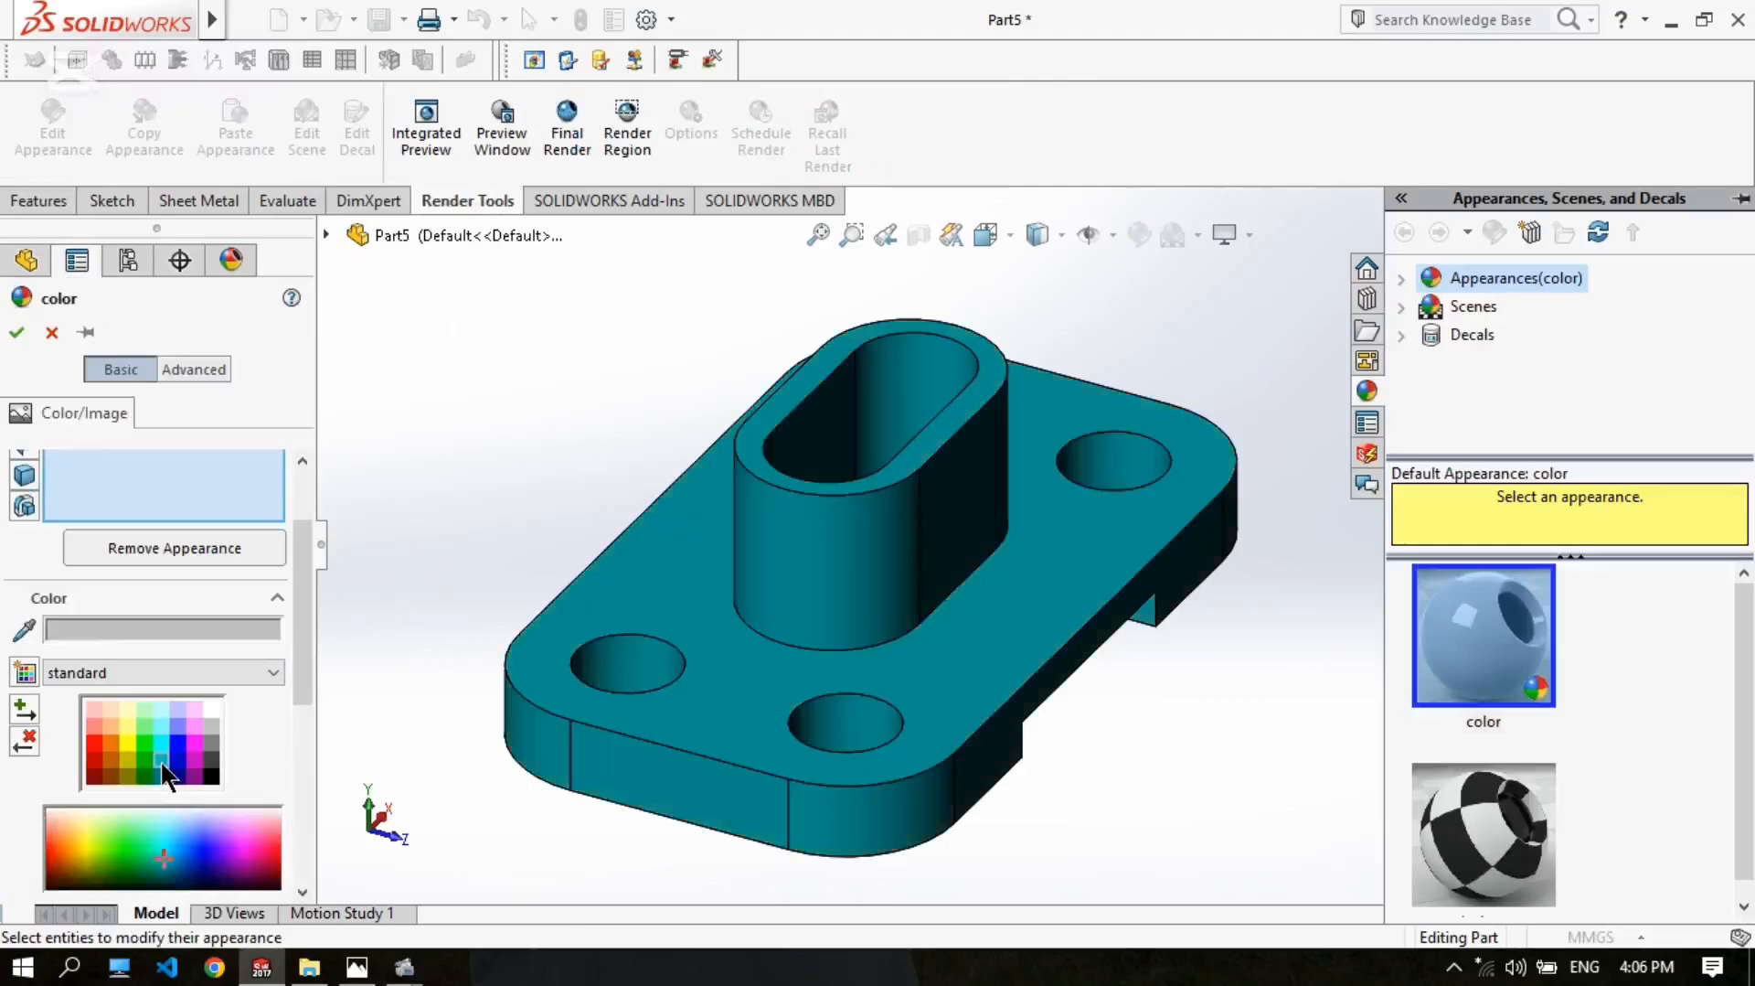
click(146, 743)
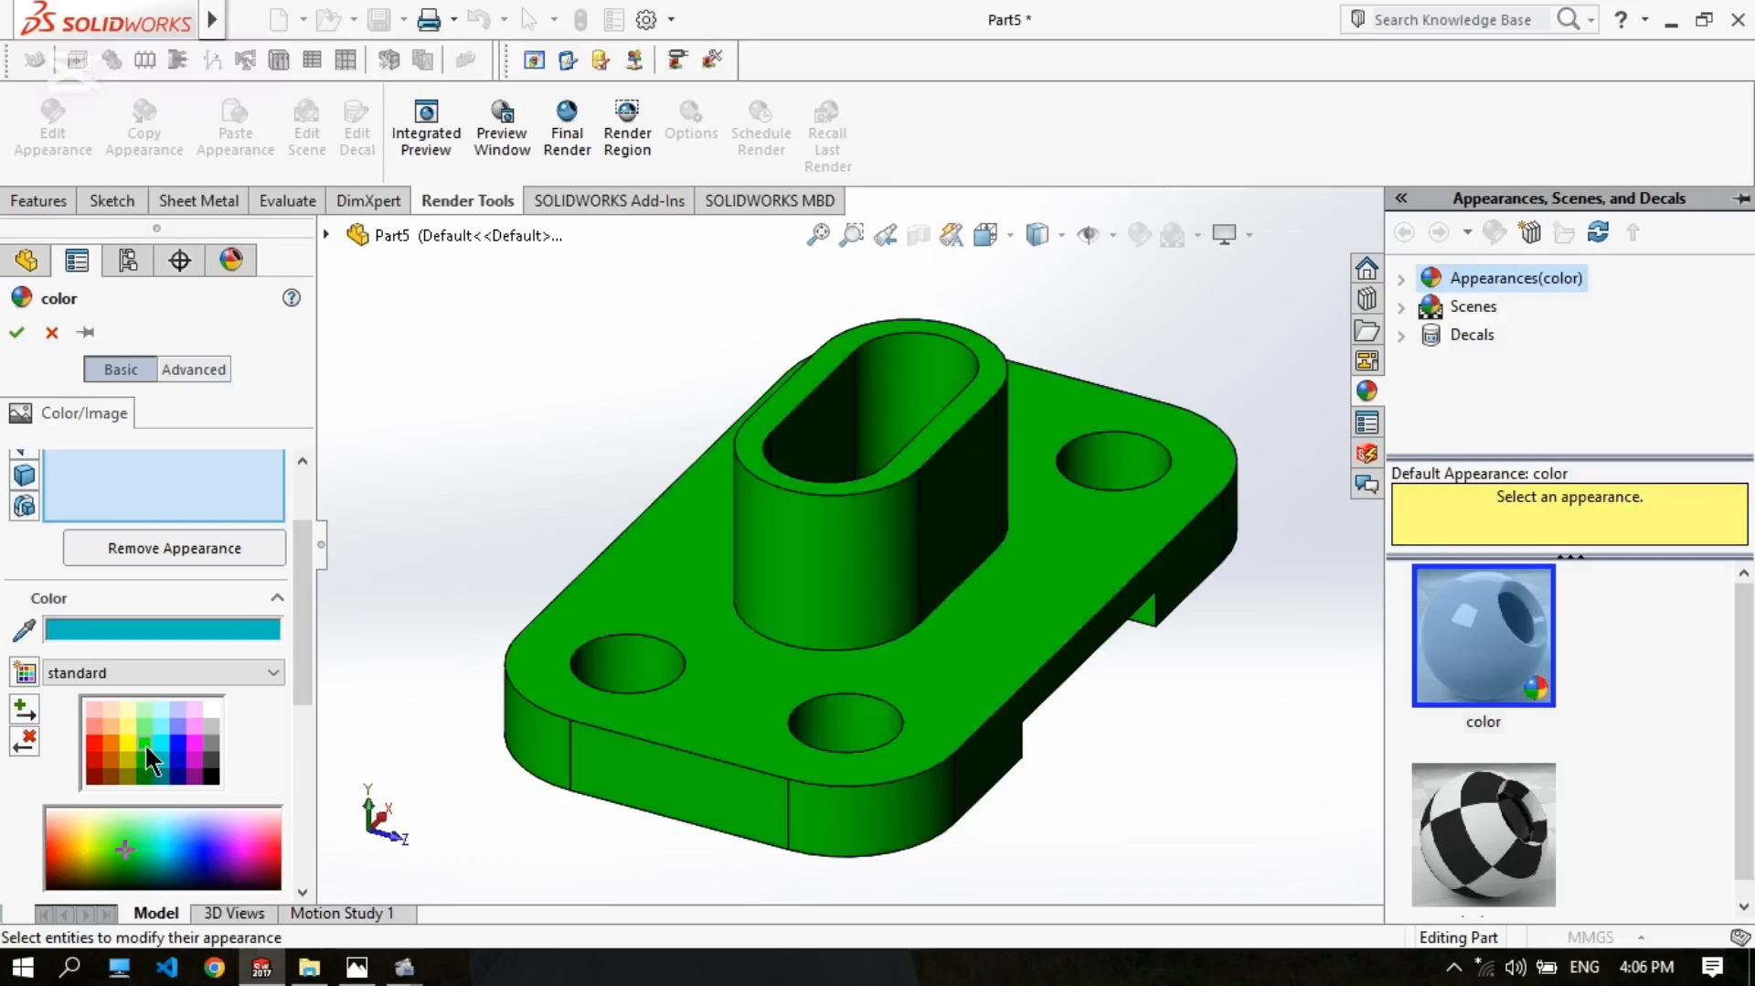
click(17, 332)
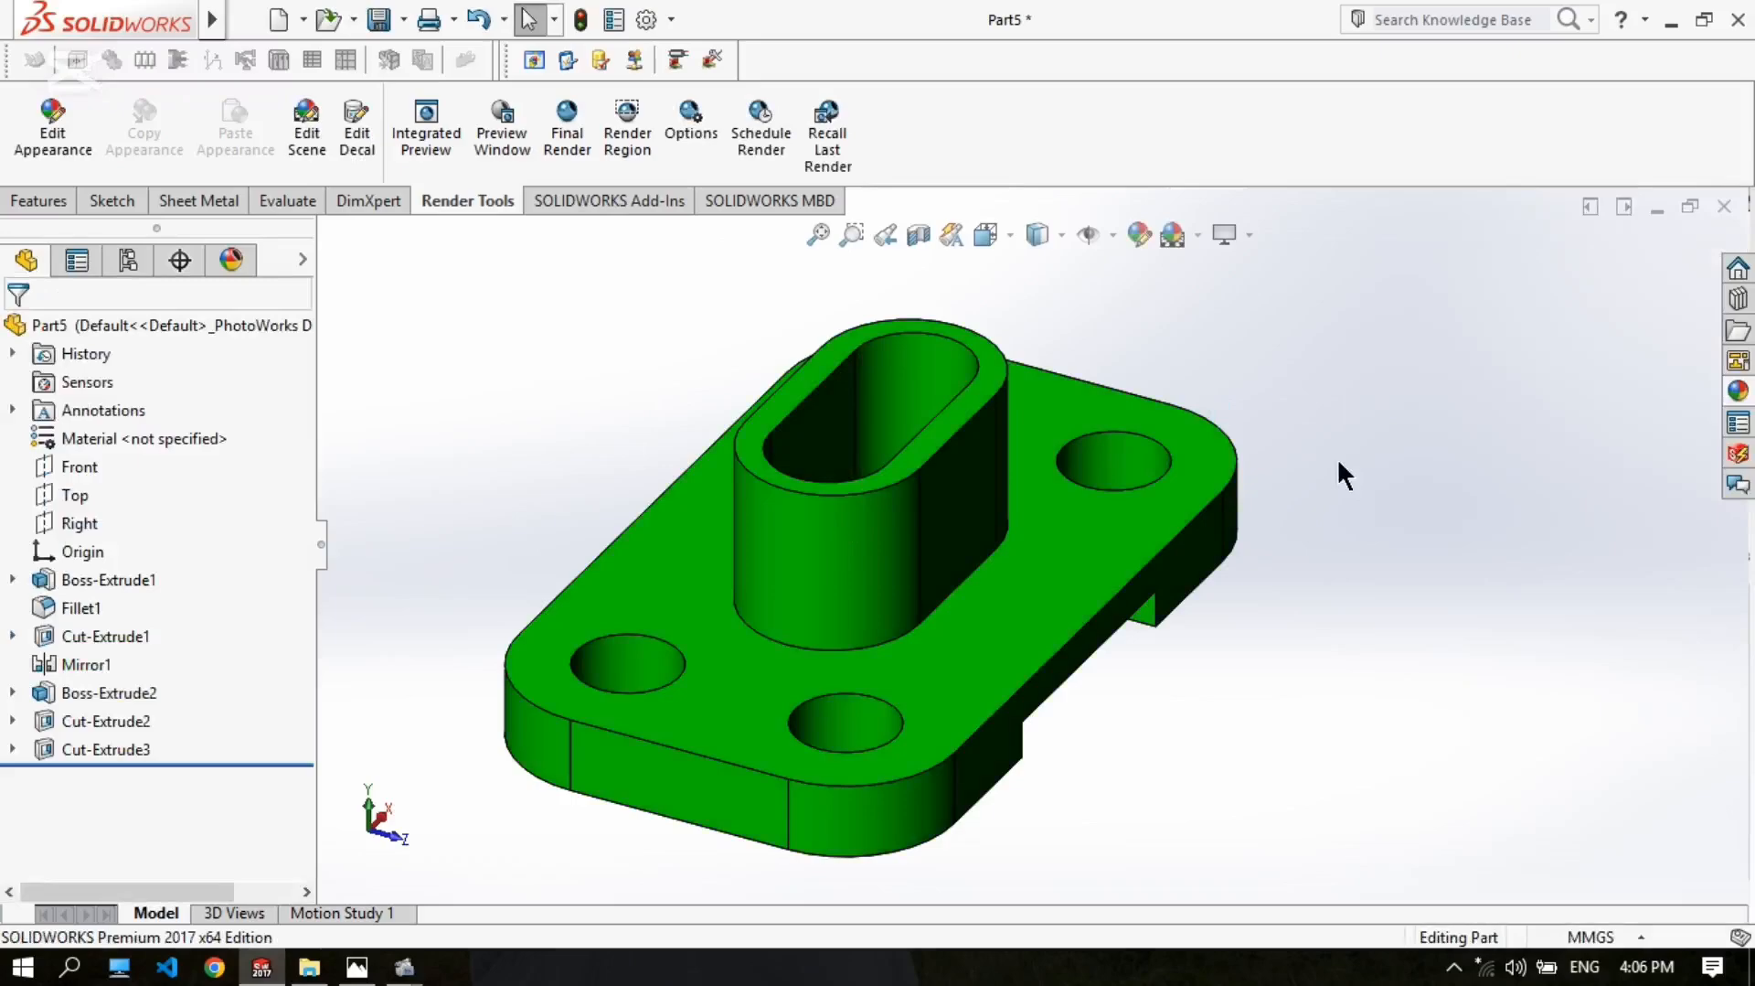
mouse_move(404, 966)
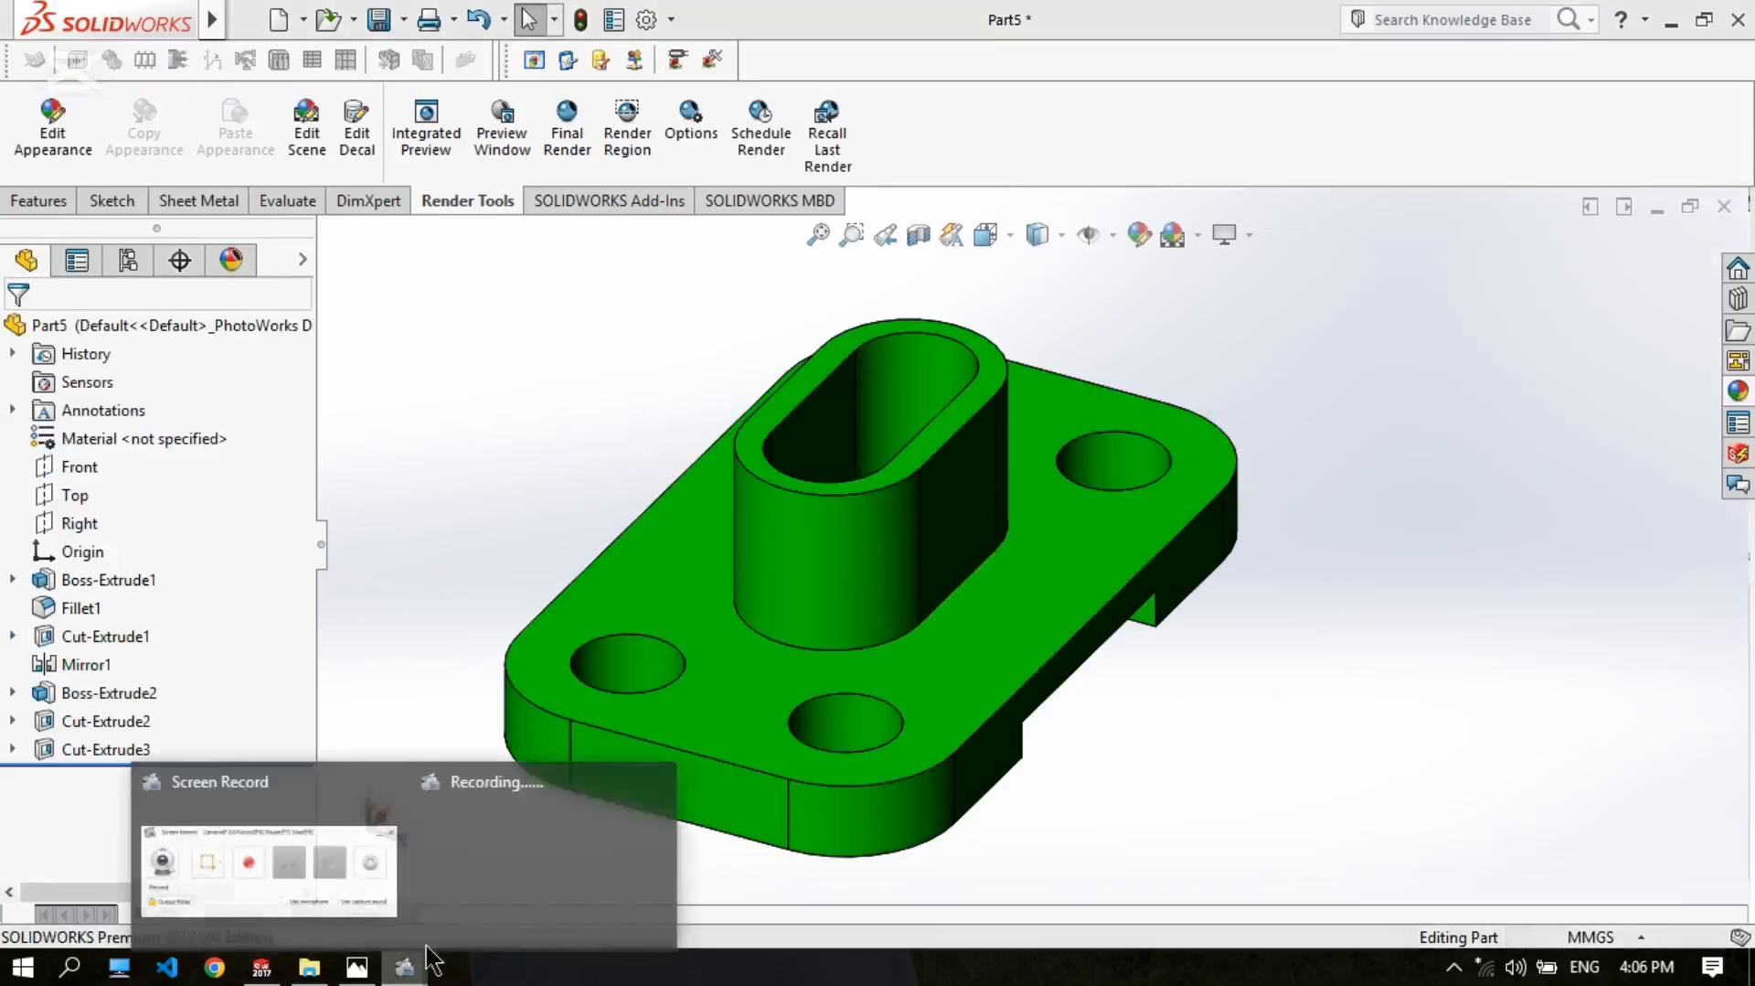
click(309, 810)
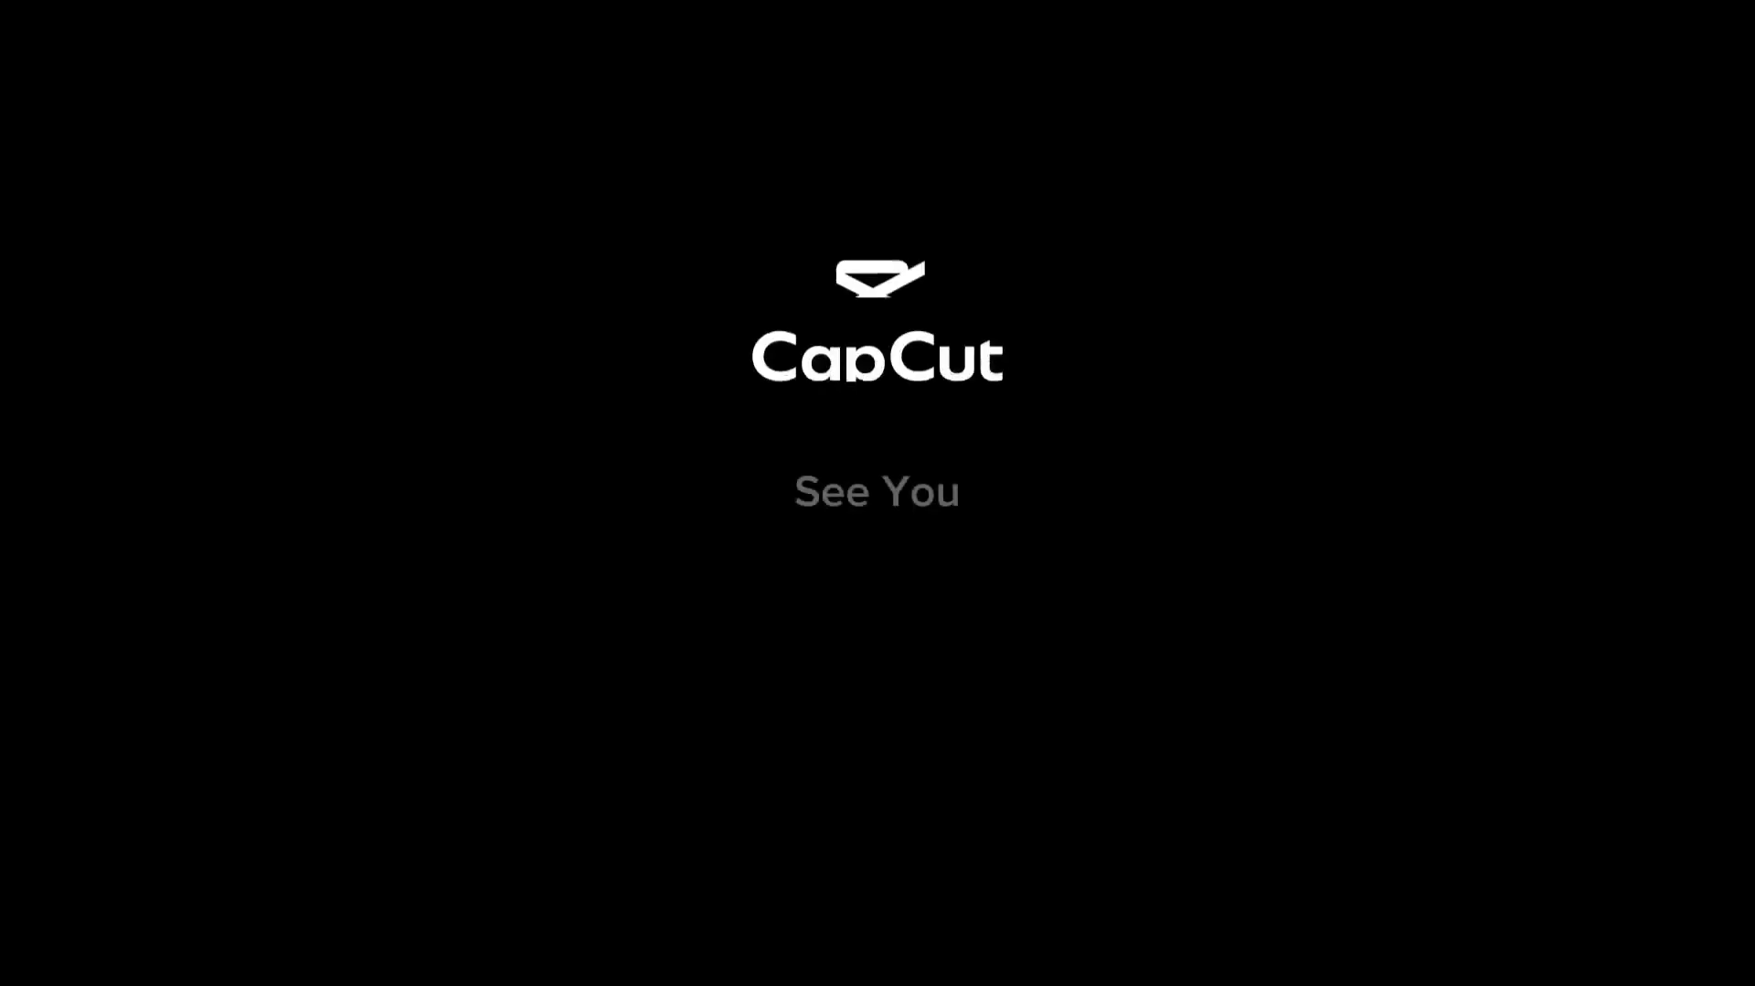